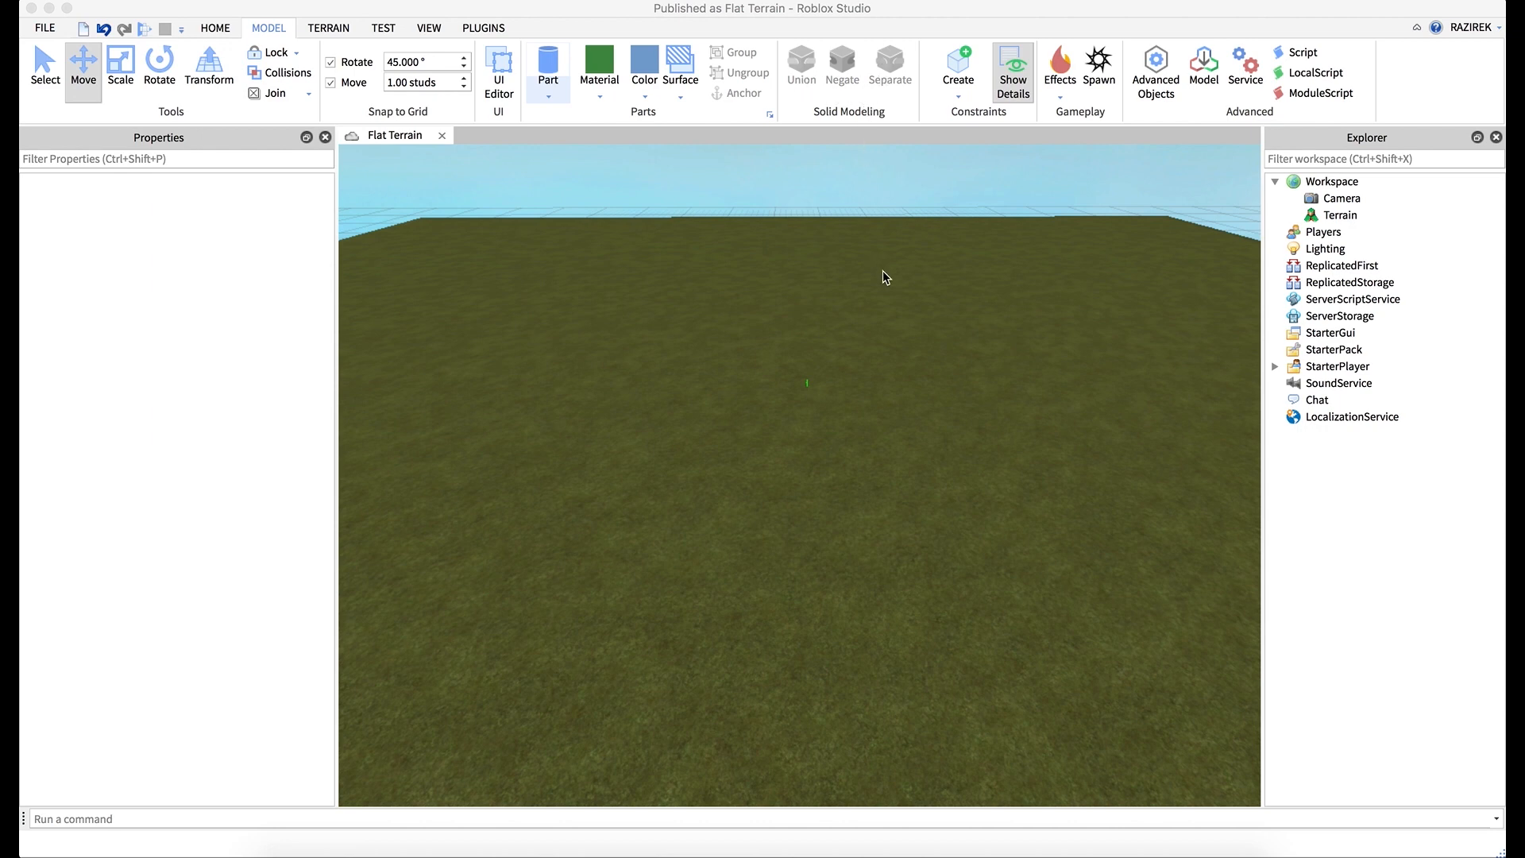
- Insert a block part on the terrain and scale it to a size of about 25, 21, 23 studs
right_click_drag(875, 282, 874, 281)
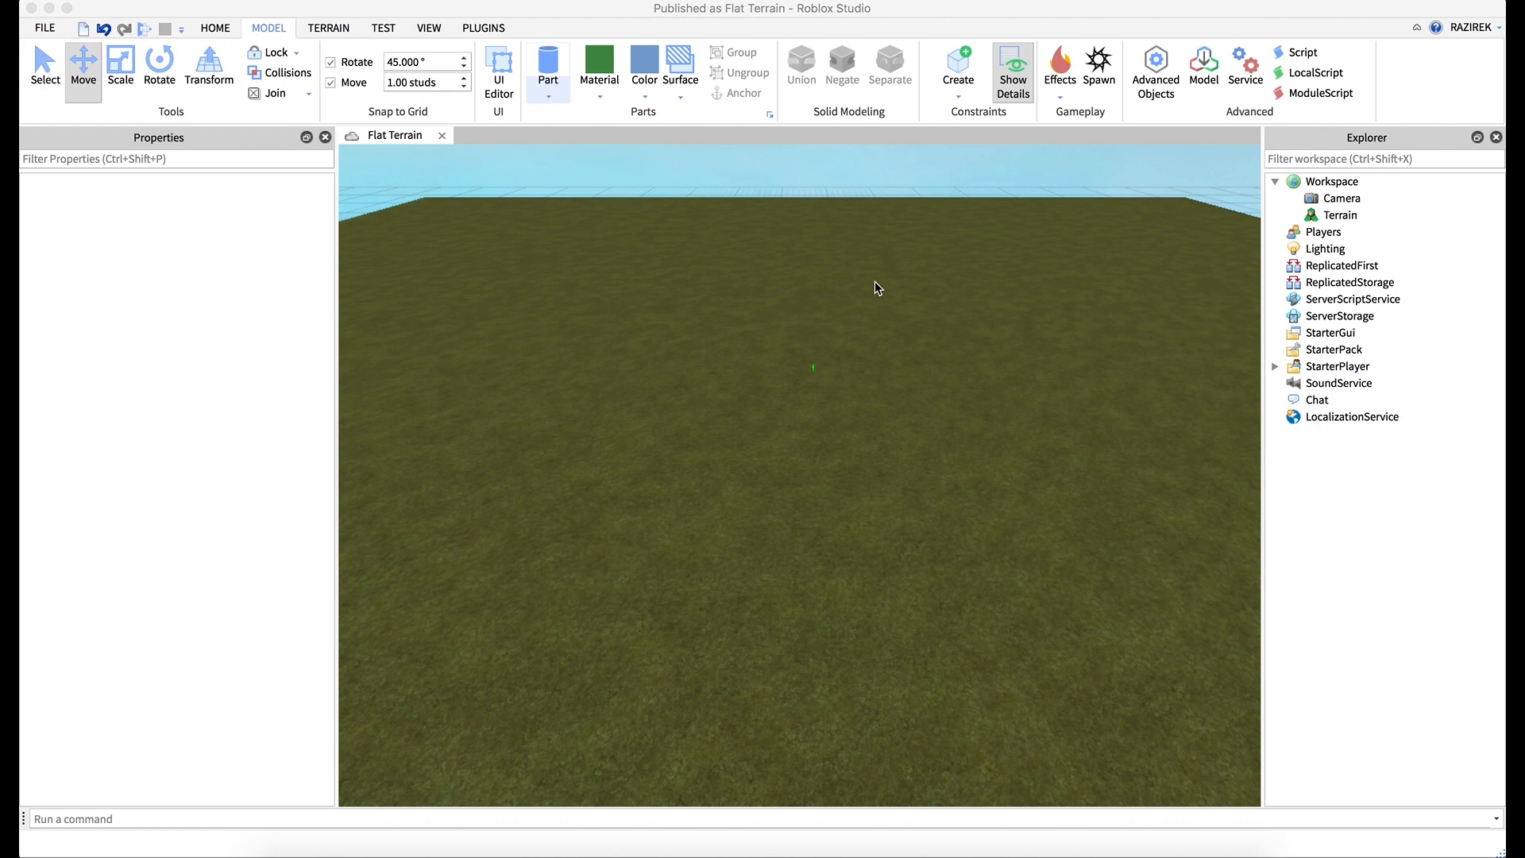
left_click(548, 96)
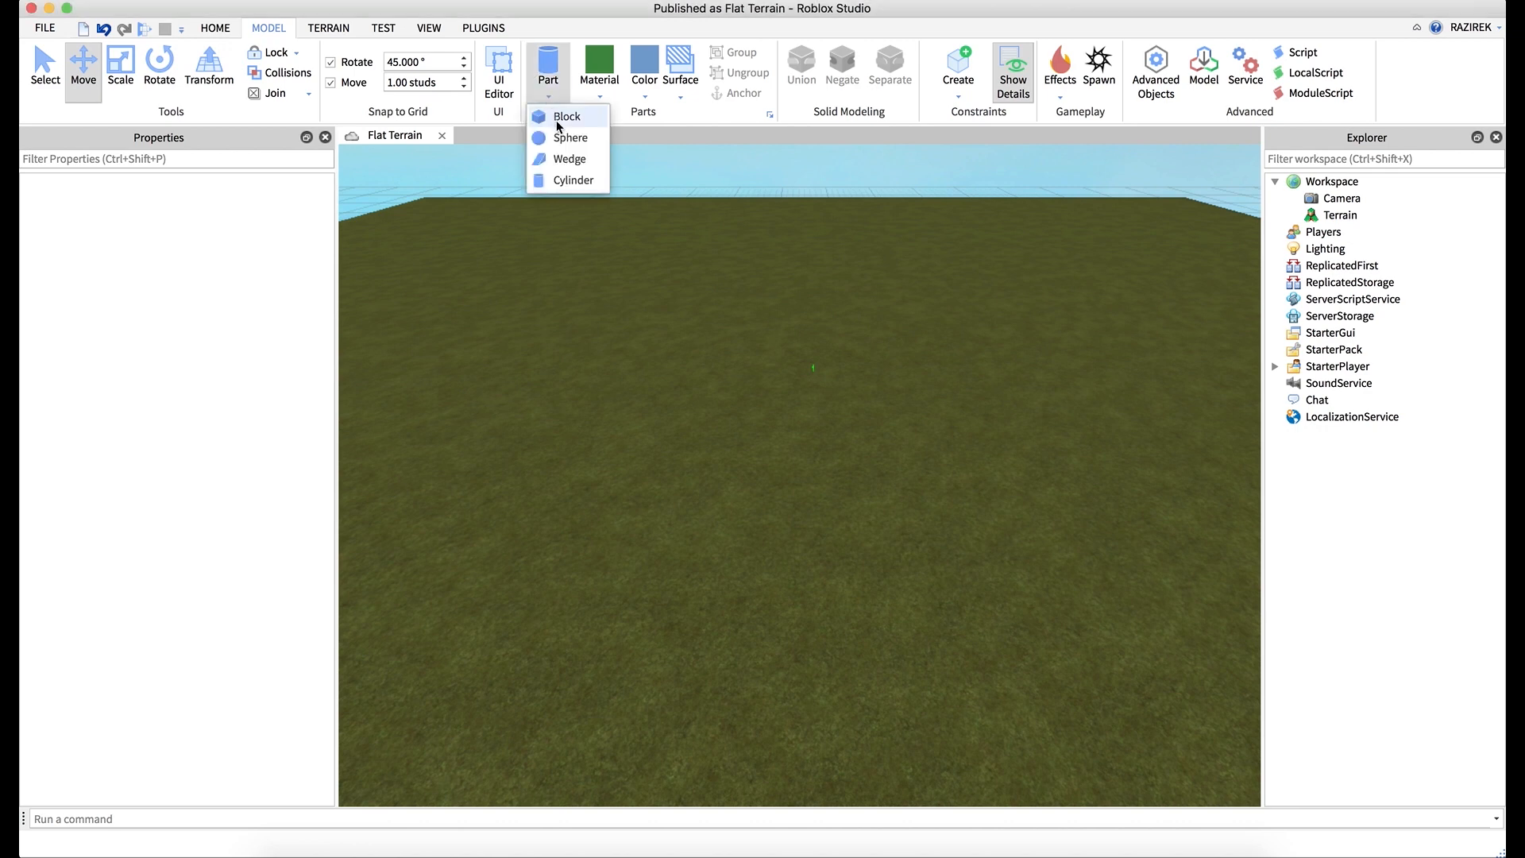
left_click(560, 117)
left_click(113, 75)
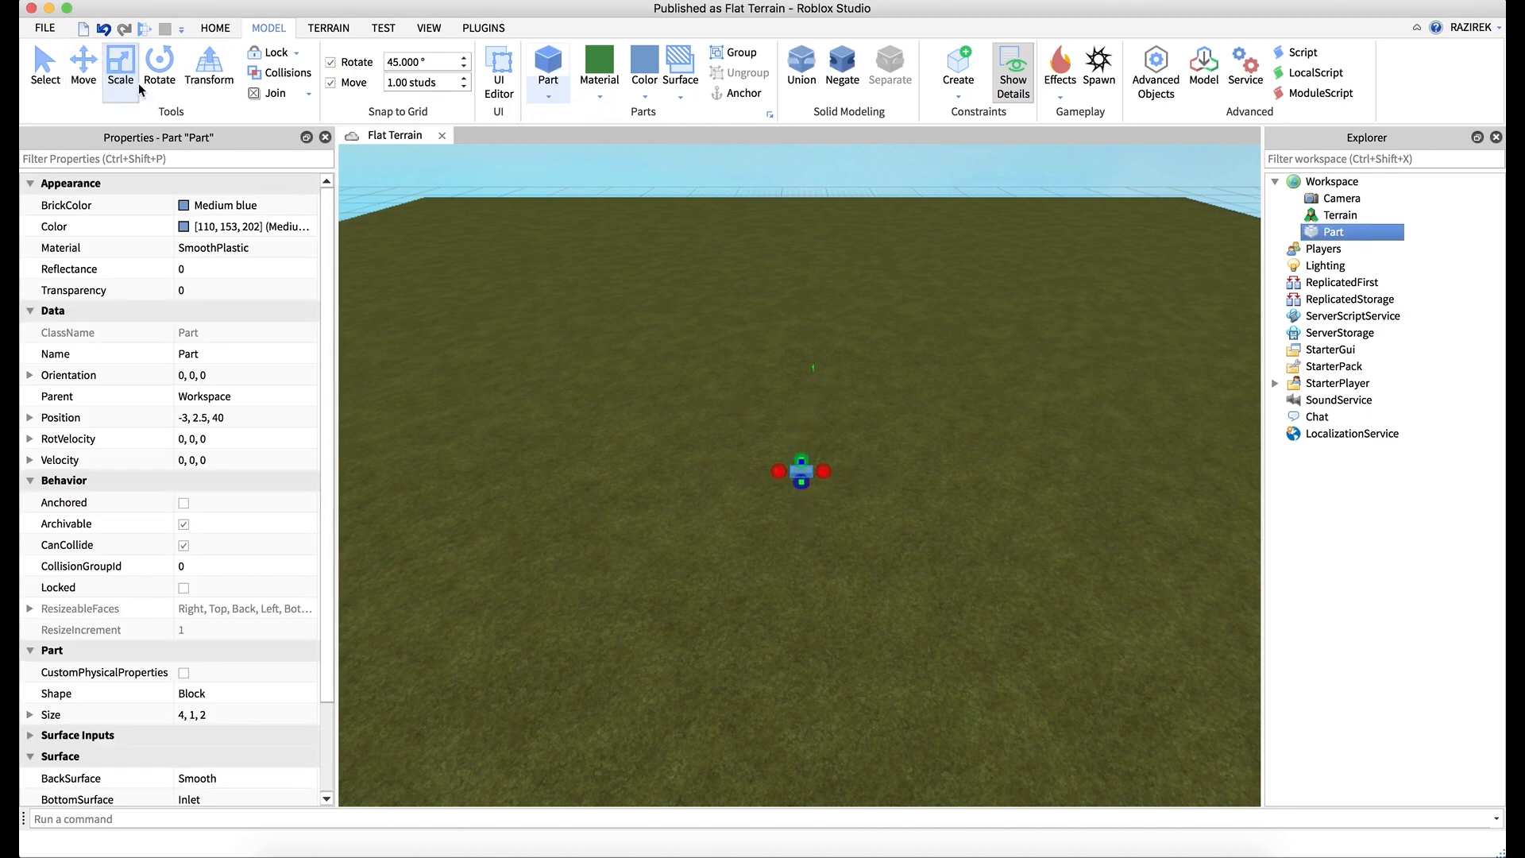
left_click_drag(800, 483, 801, 578)
left_click_drag(828, 515, 840, 391)
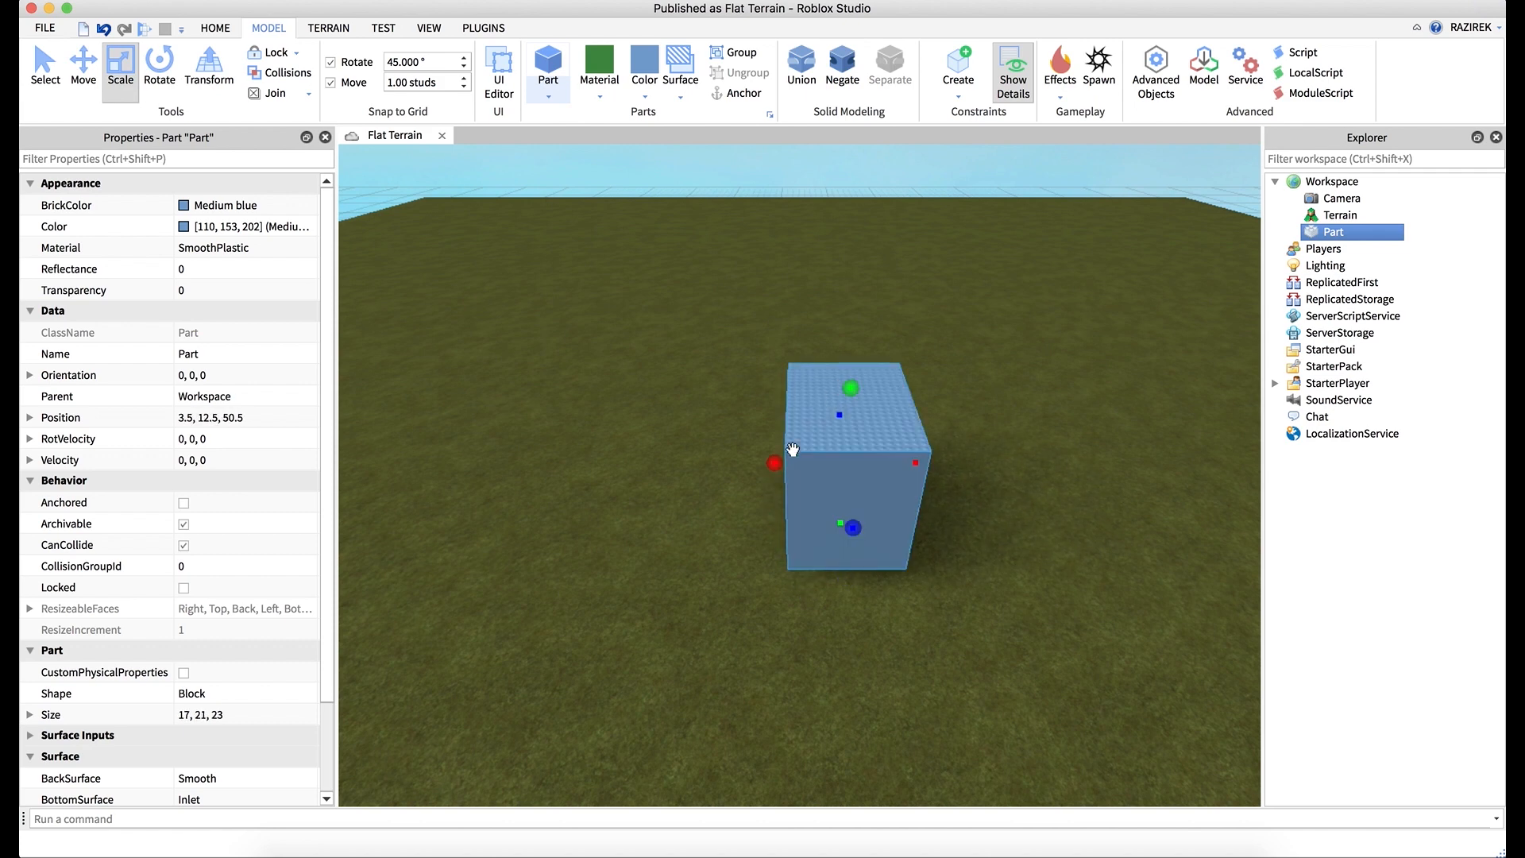
left_click_drag(776, 463, 719, 462)
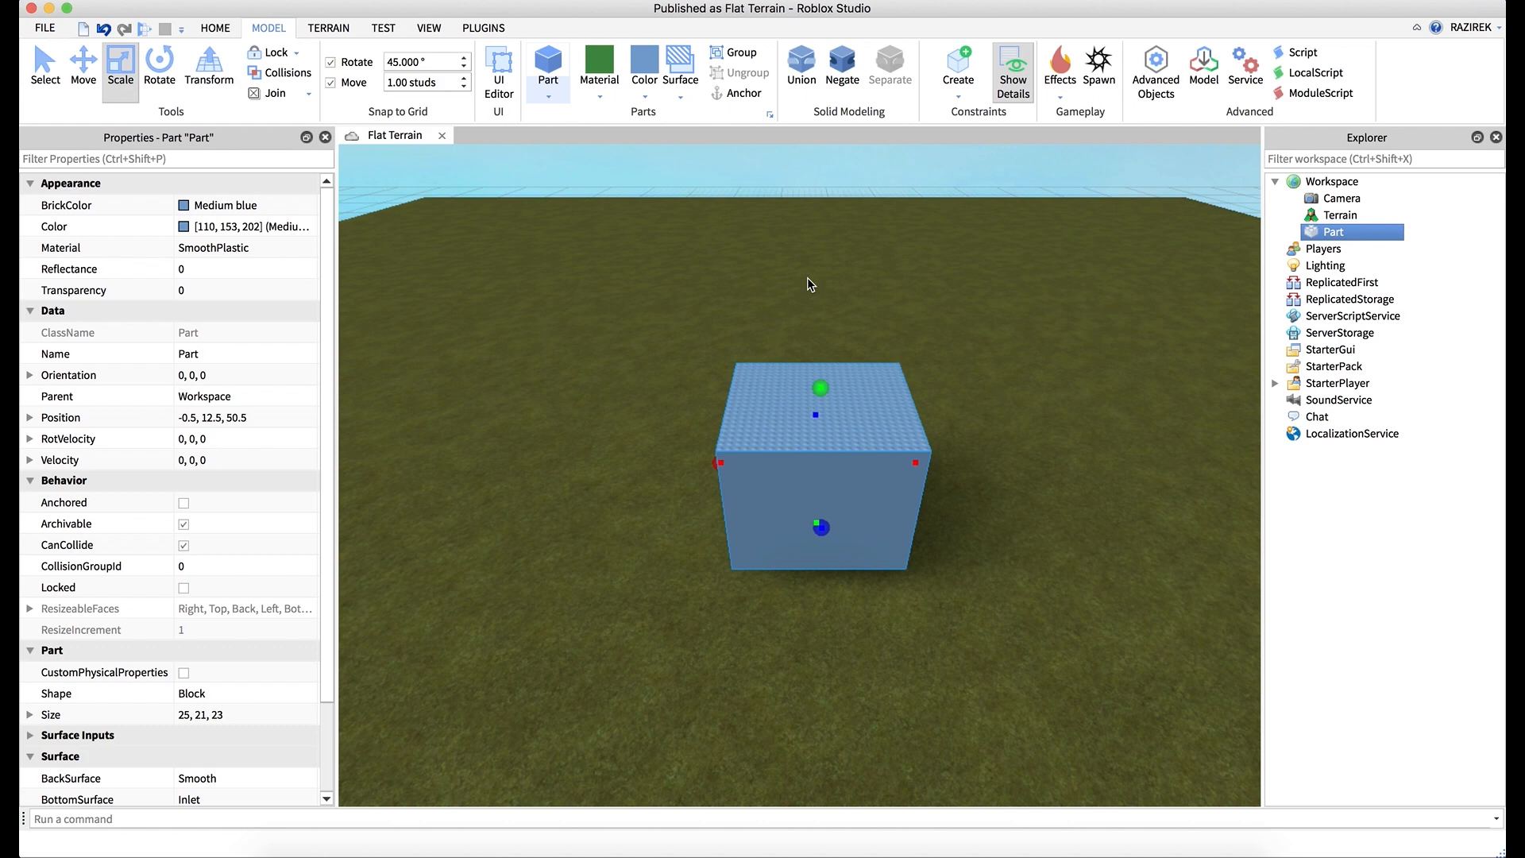
- Duplicate the block and move the copy up 11 studs and 12 studs along negative X, leaving the two blocks overlapping
left_click(83, 68)
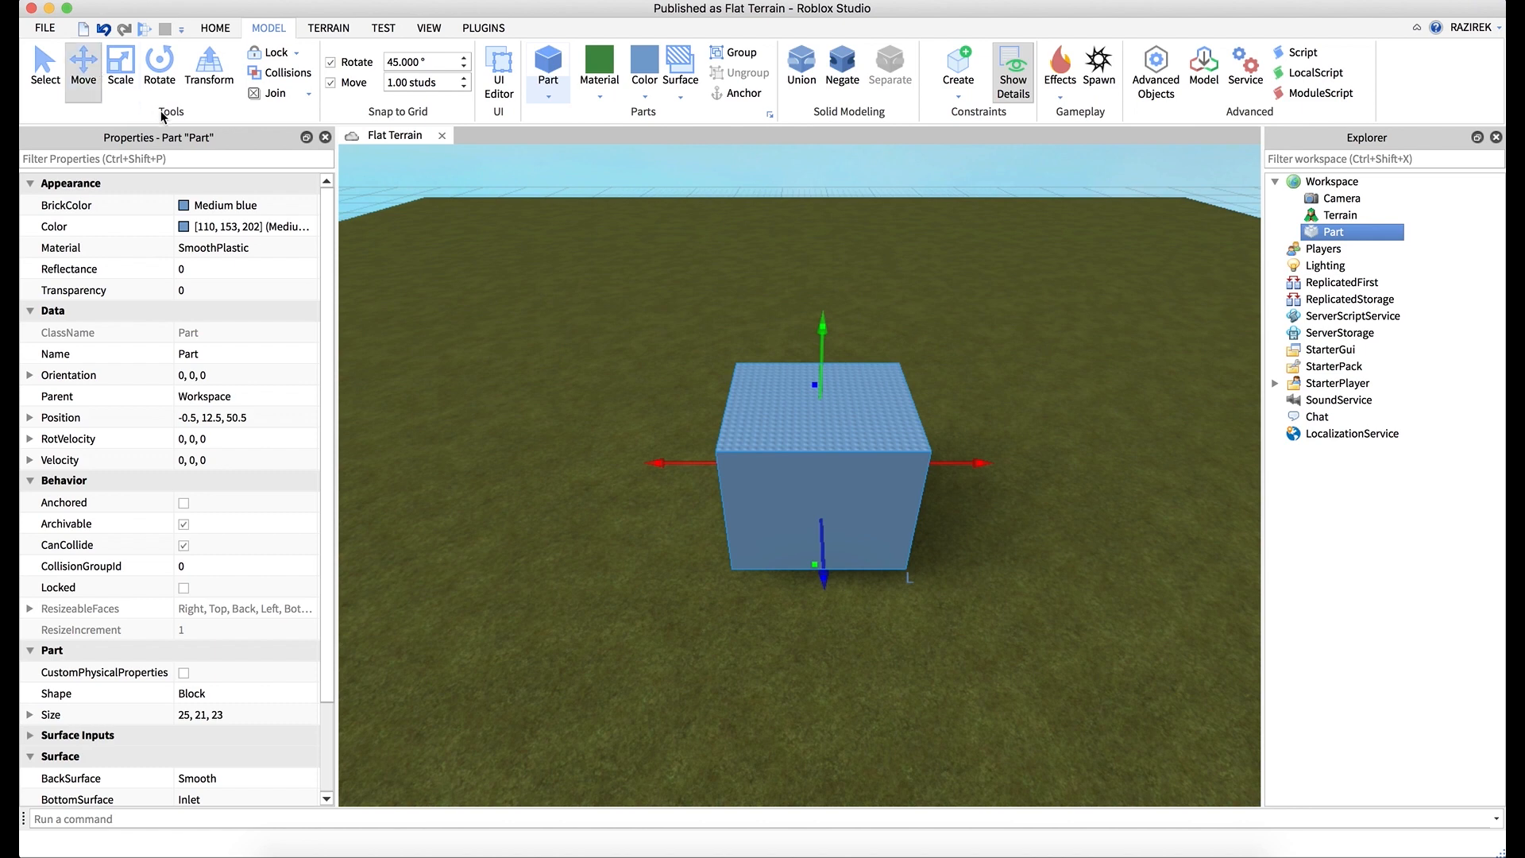
key("ctrl+d")
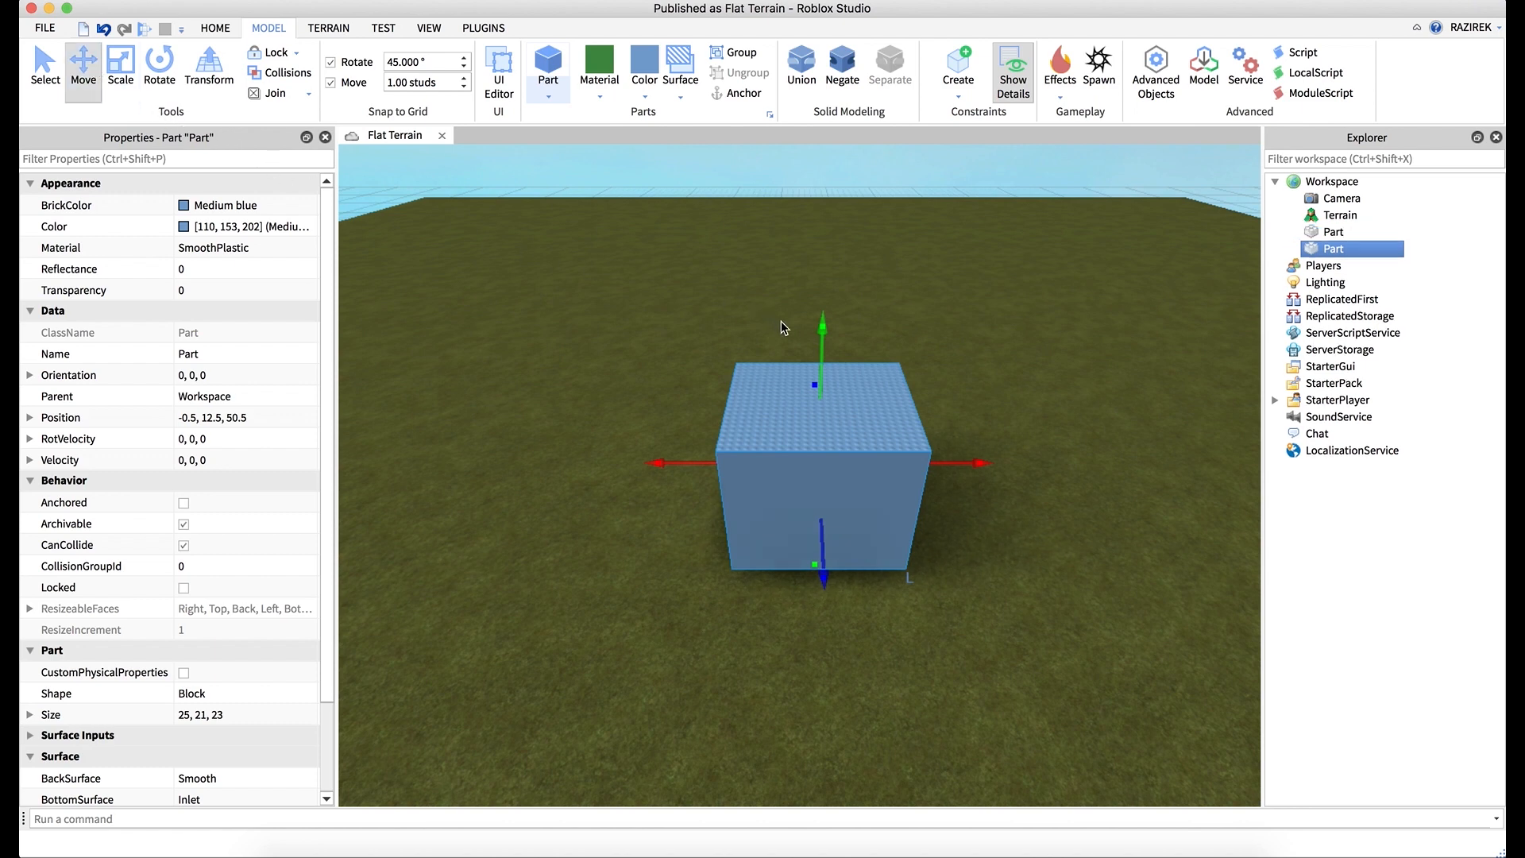
left_click_drag(823, 325, 812, 226)
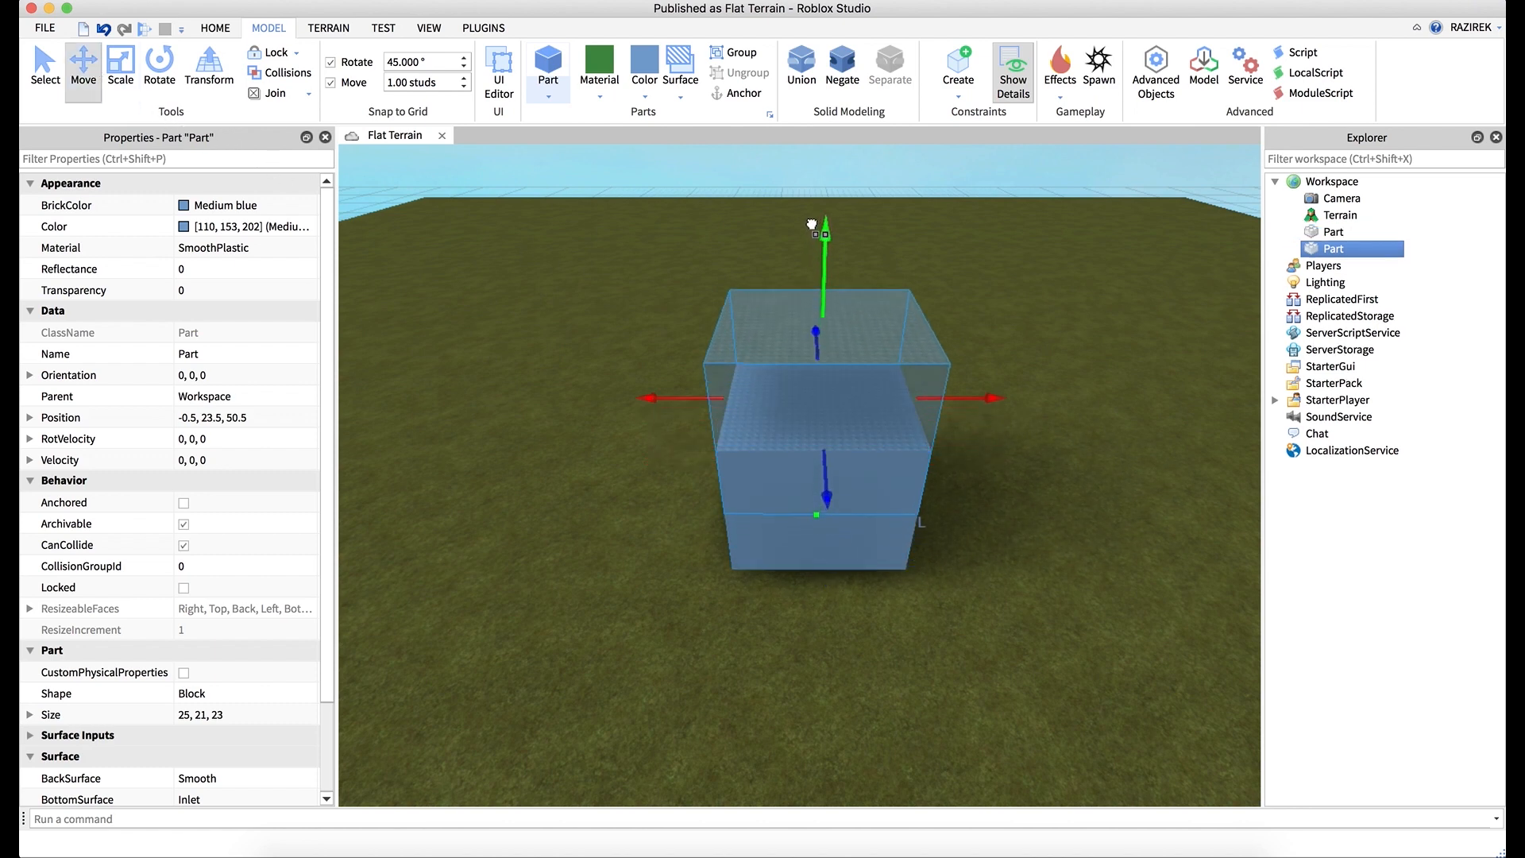
left_click_drag(993, 398, 911, 416)
left_click(998, 418)
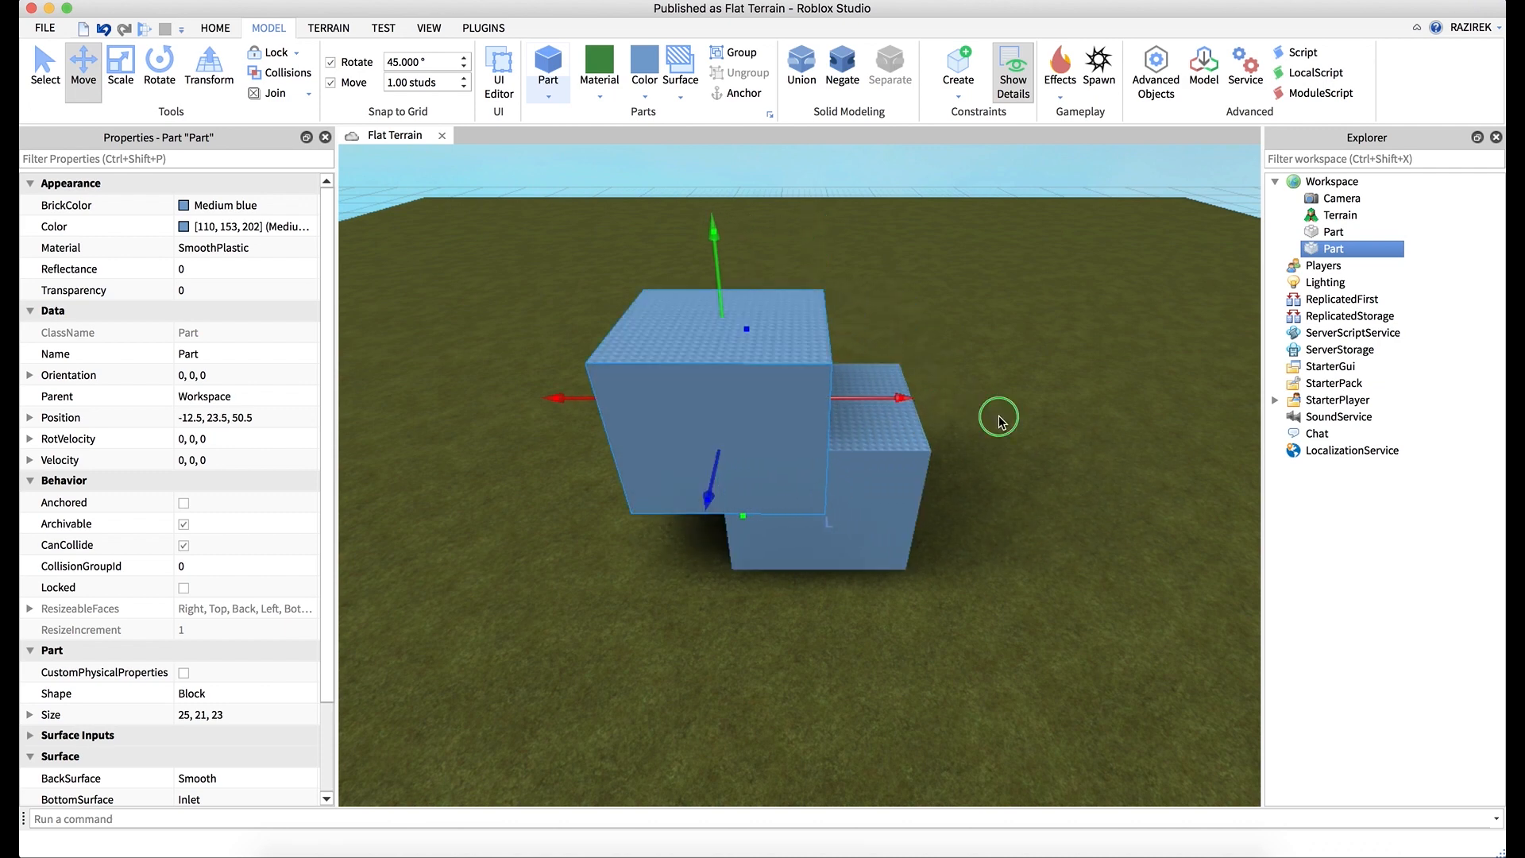
- Try resizing the raised duplicate block along its X axis with Scale, and undo the change
right_click_drag(999, 416, 999, 416)
key("q")
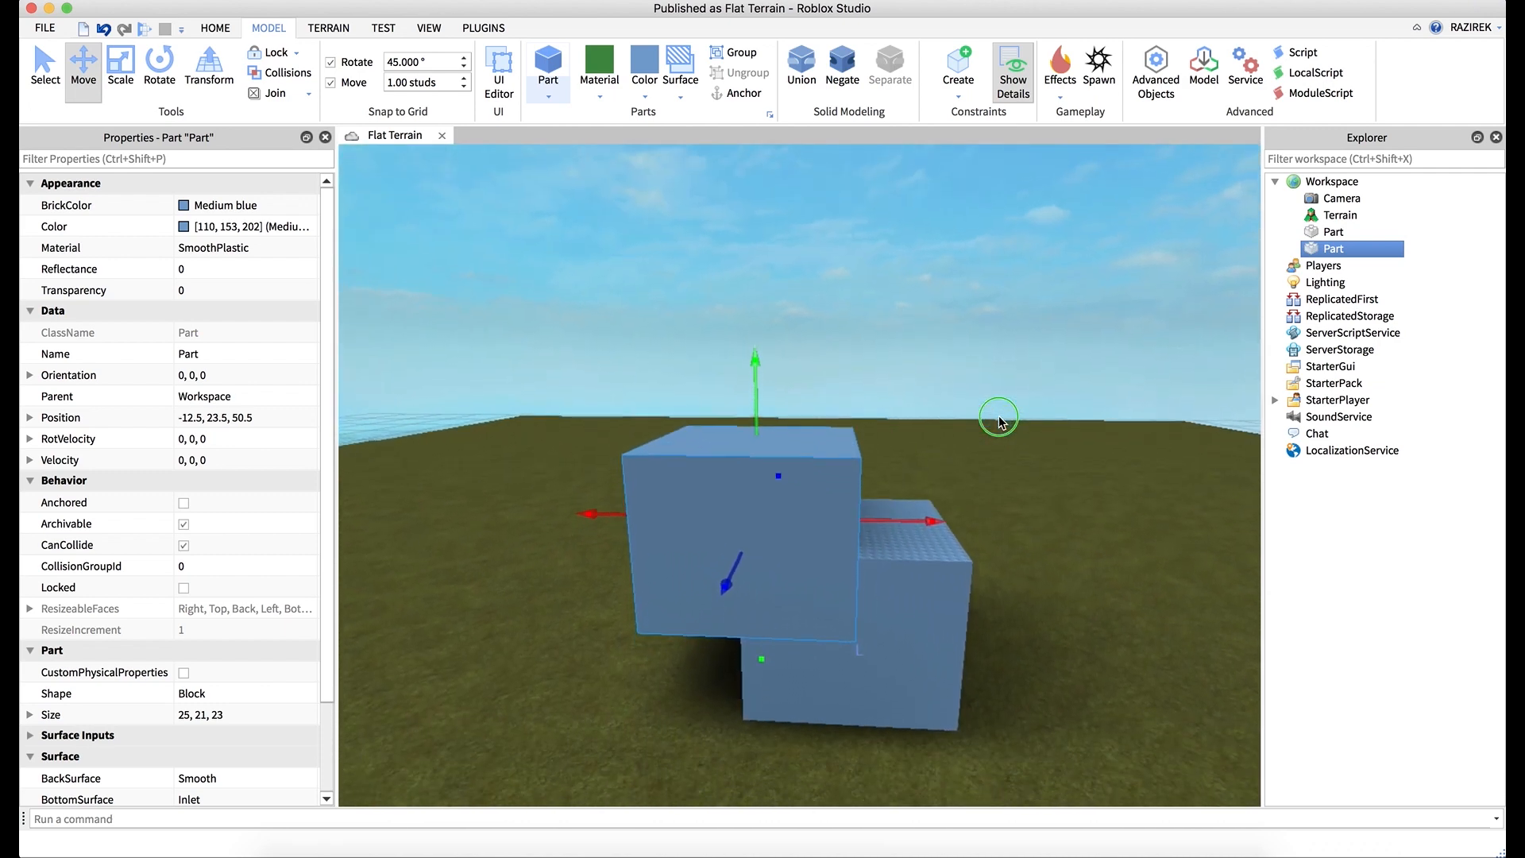
key("q")
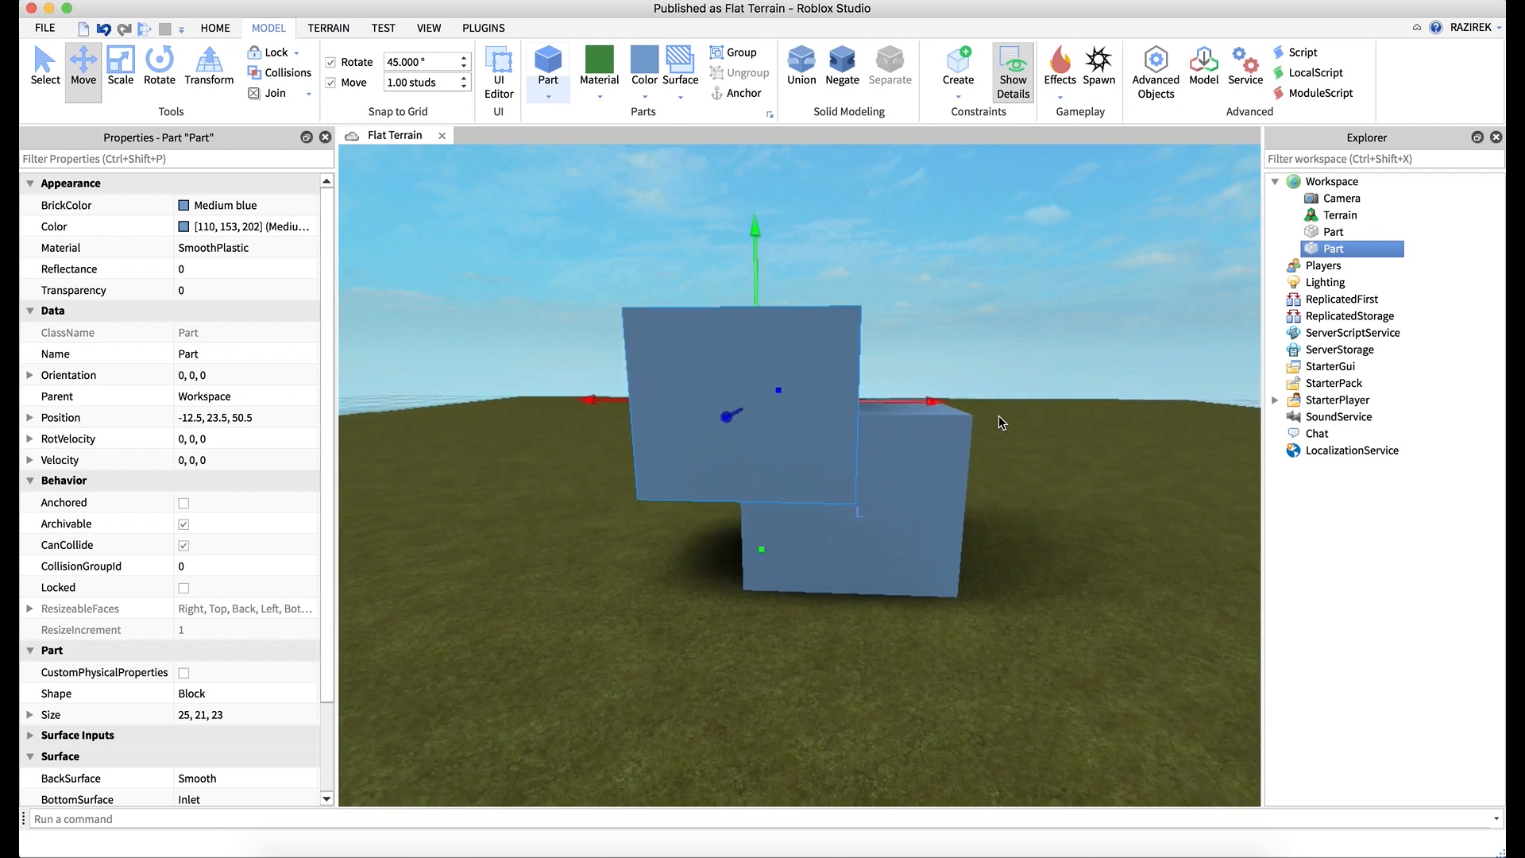
left_click(1334, 239)
left_click(1335, 251)
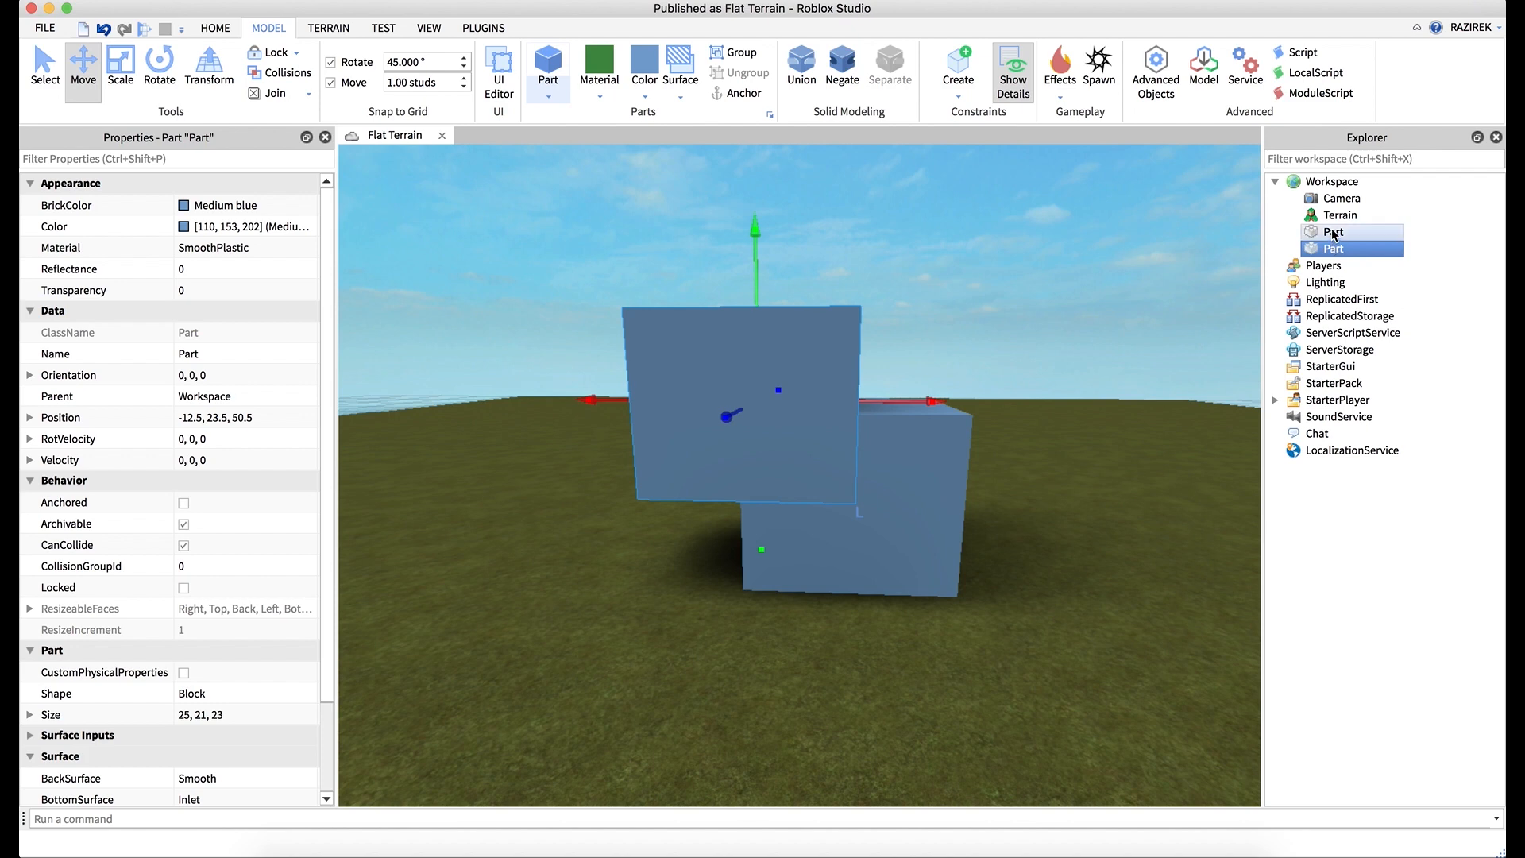
left_click(1334, 233)
left_click(1333, 250)
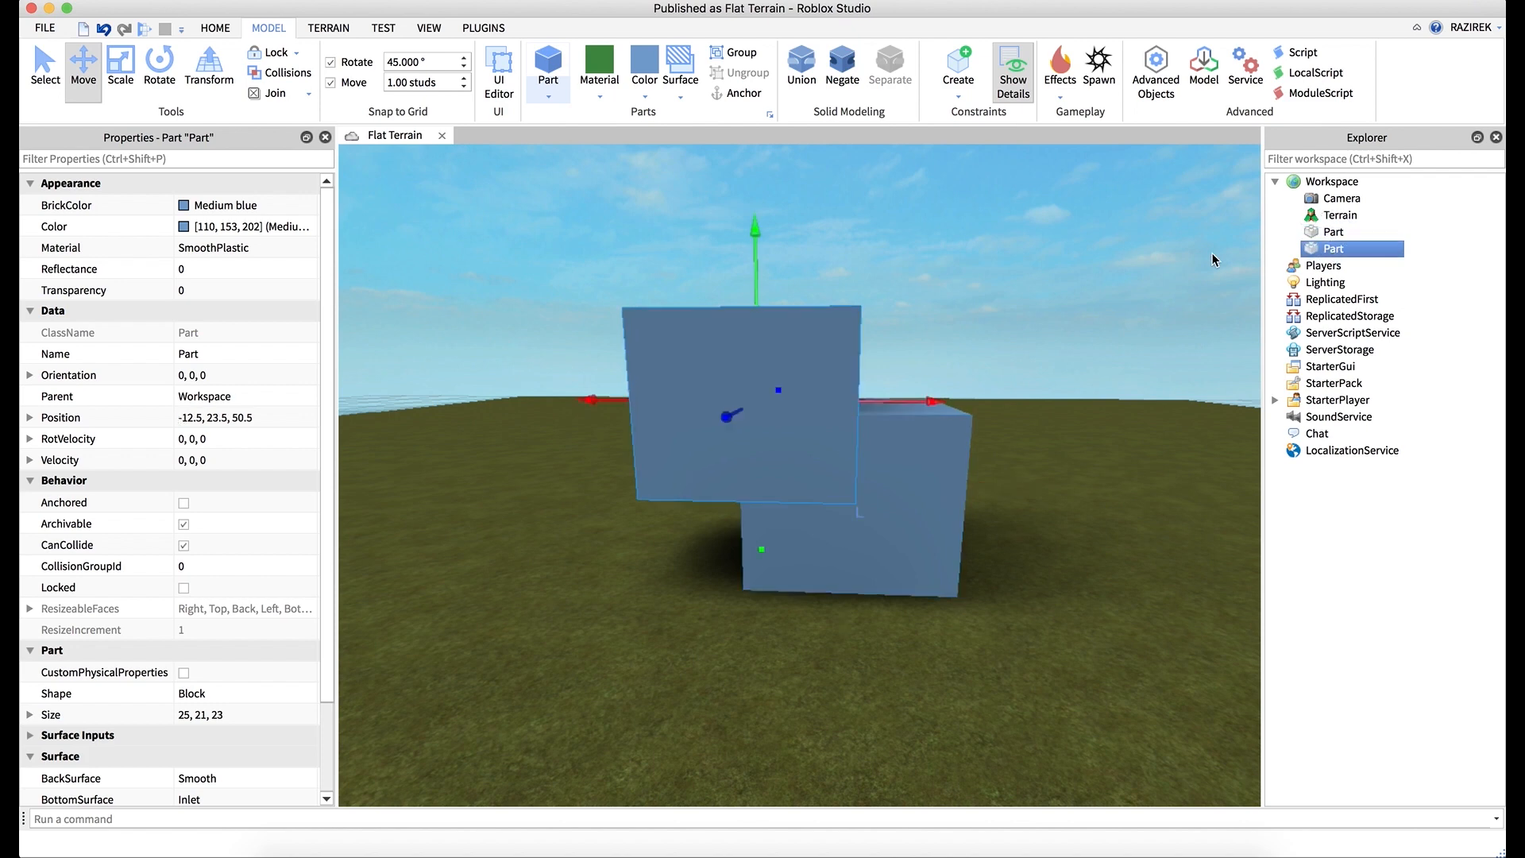
left_click(118, 70)
left_click_drag(645, 399, 719, 391)
key("super+z")
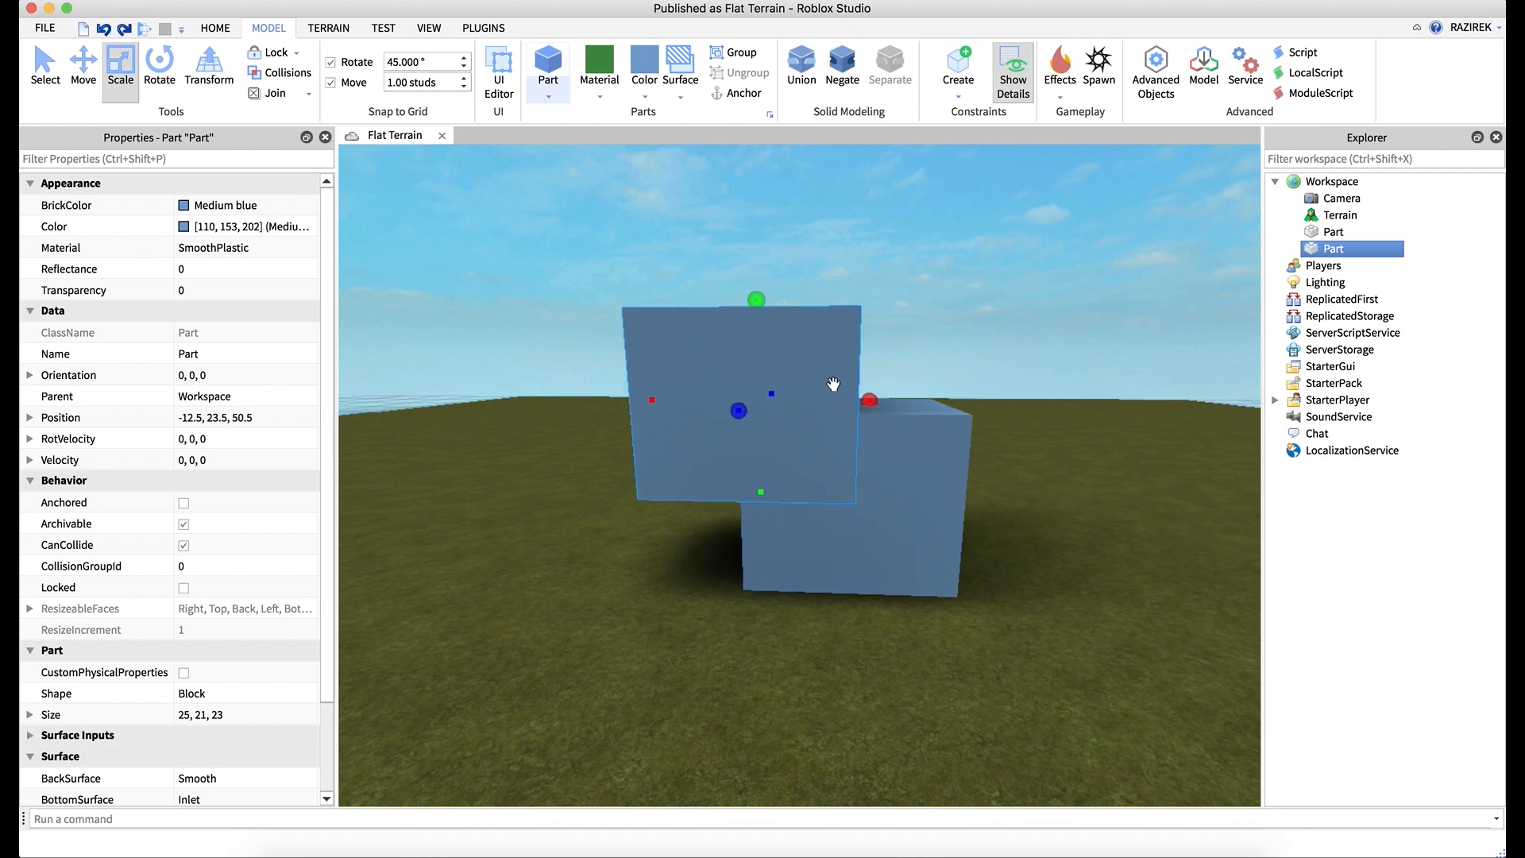
- Union the two overlapping blocks and move the union 3 studs along negative X
right_click_drag(1046, 334, 1045, 335)
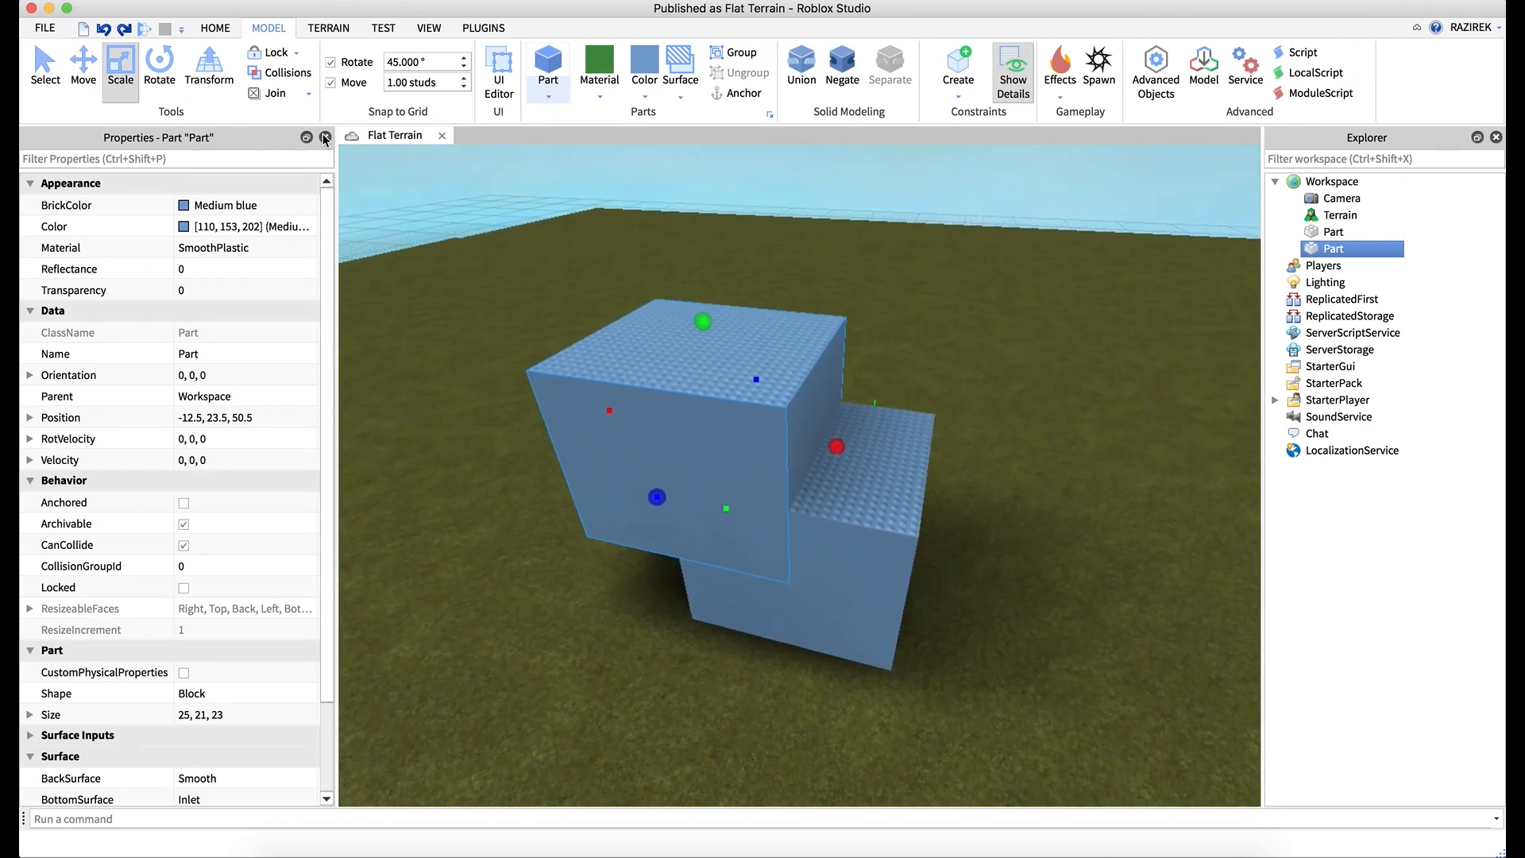
left_click(94, 78)
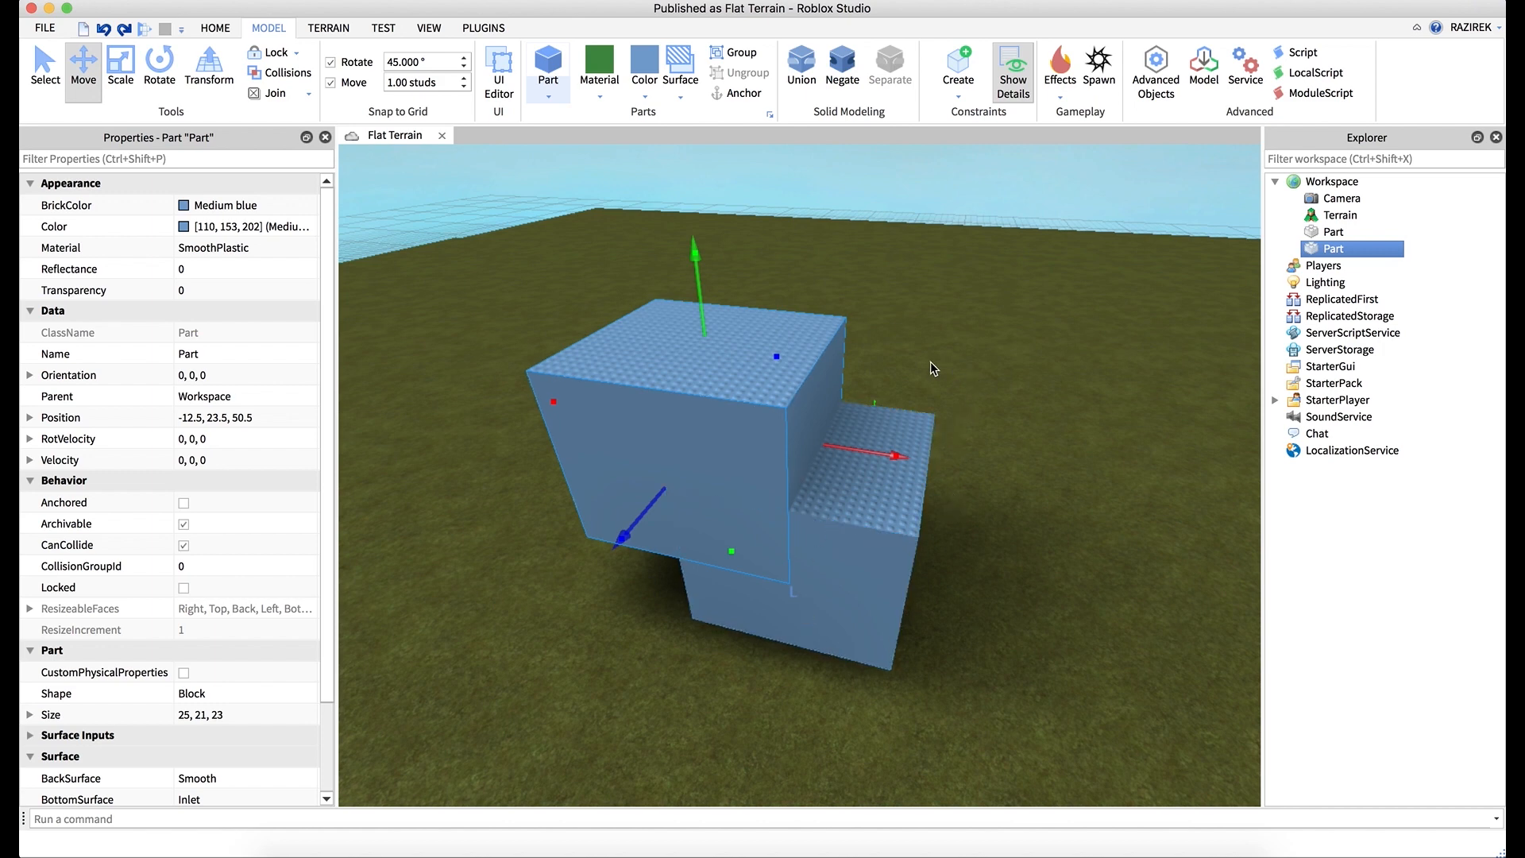
left_click(1342, 231, "shift")
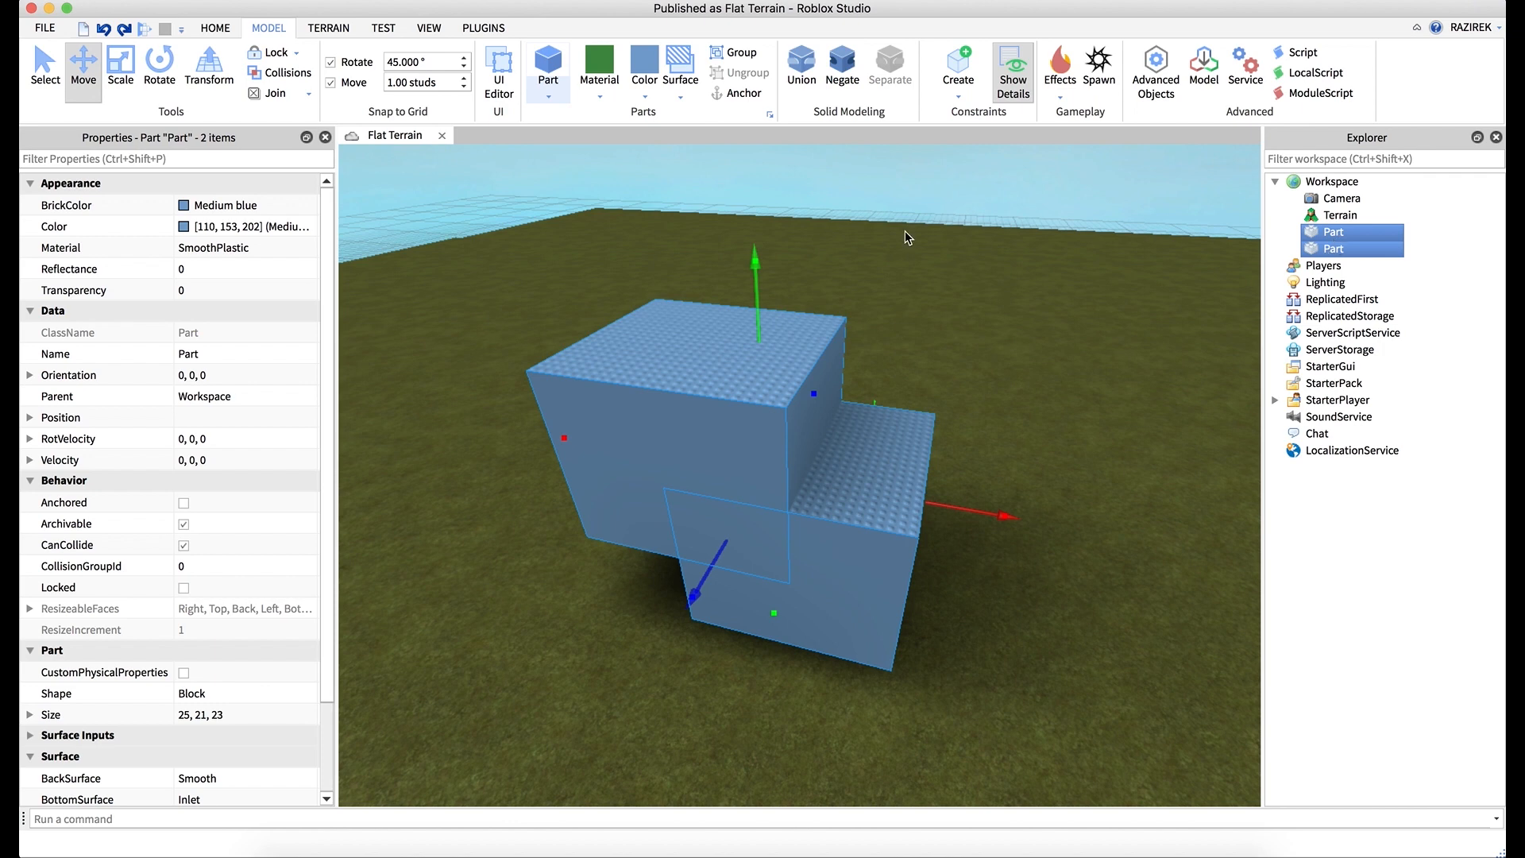
left_click(798, 81)
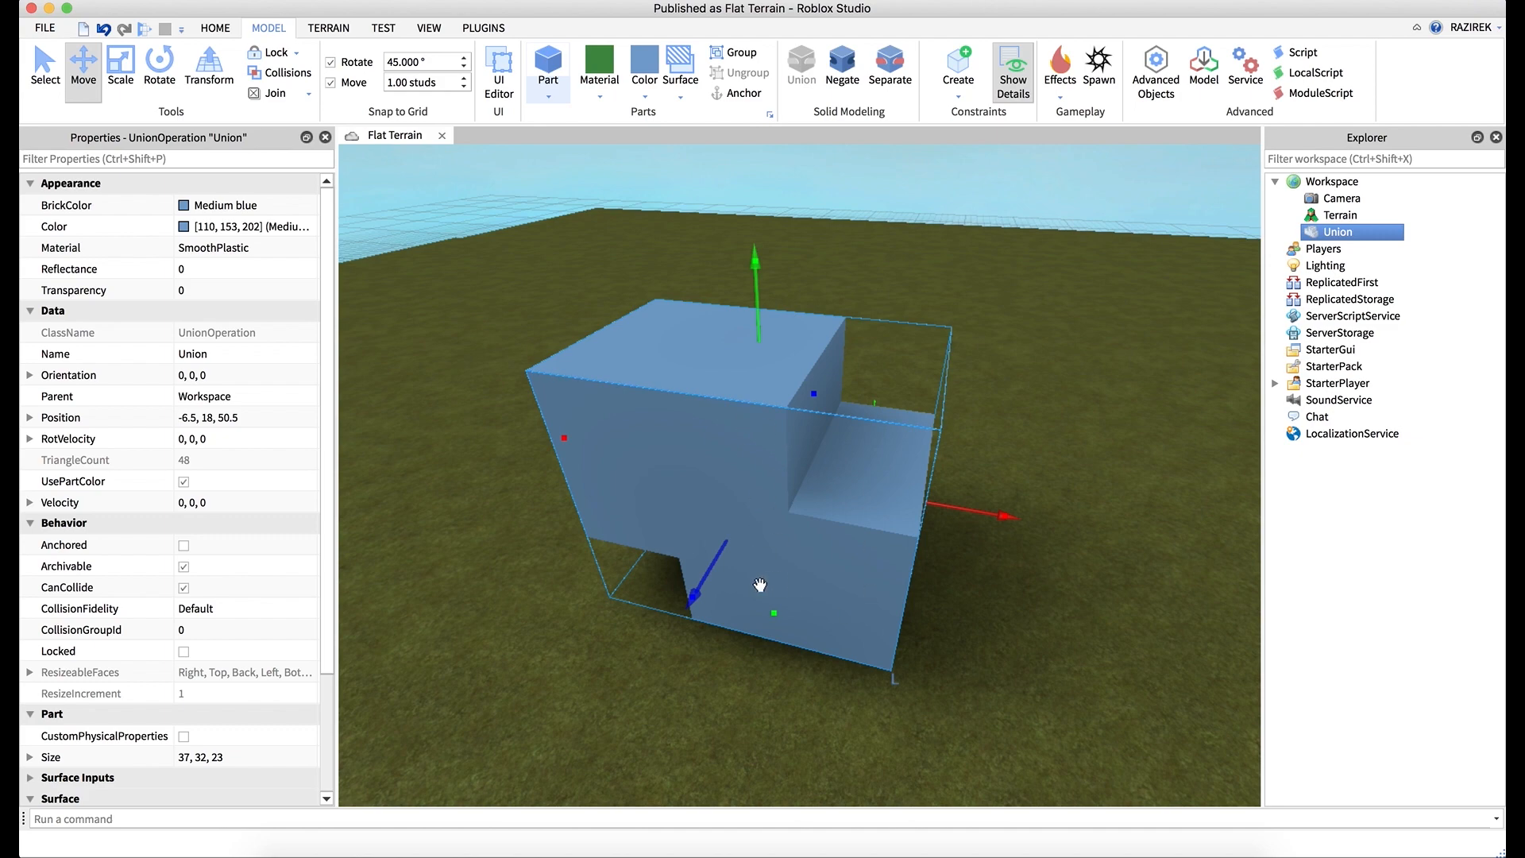
scroll(207, 628, "down", 5)
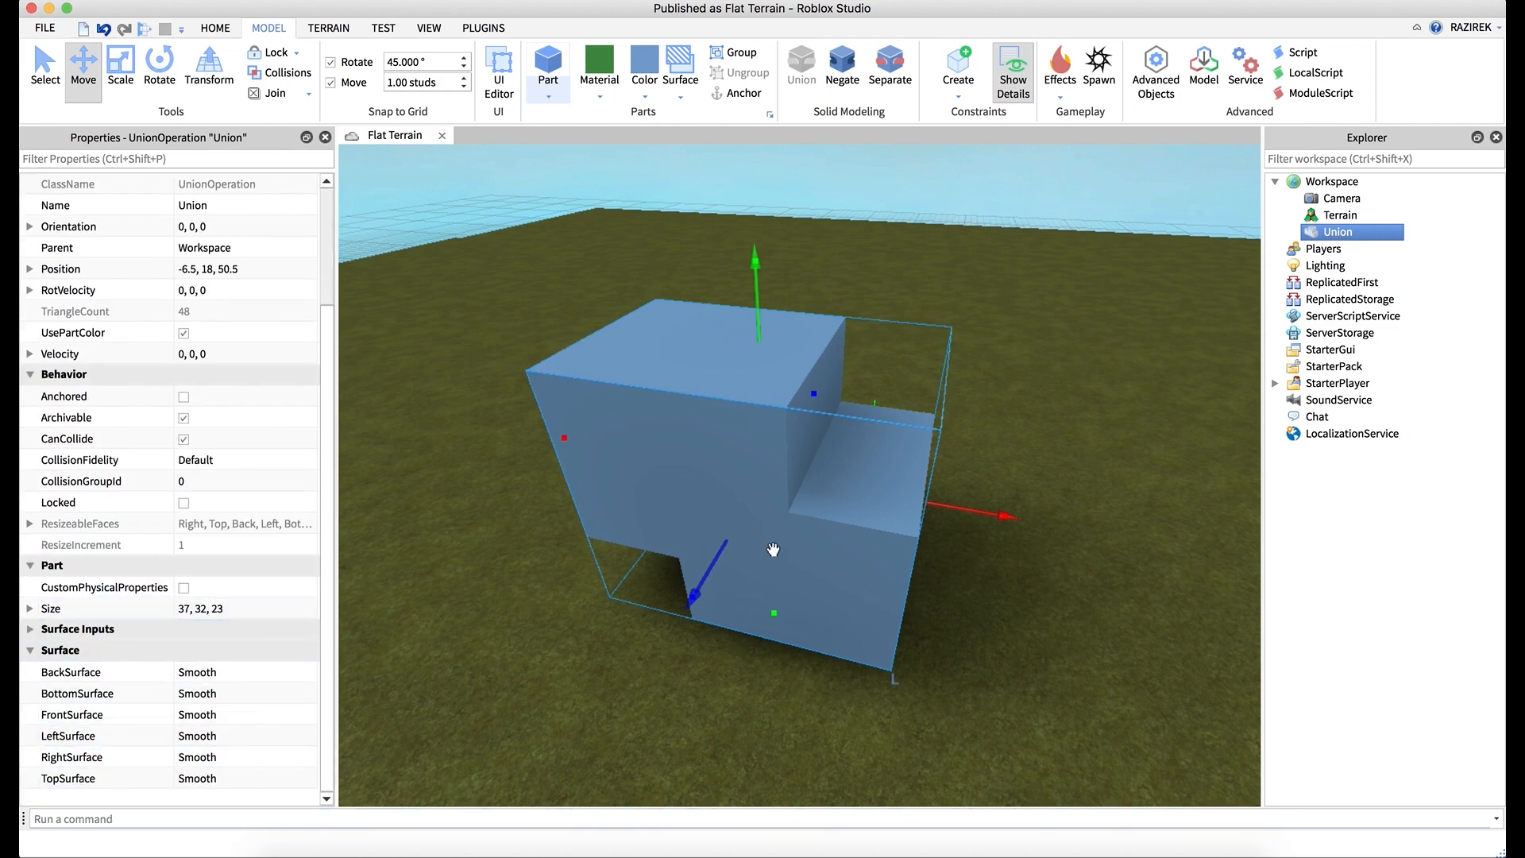
scroll(248, 561, "up", 5)
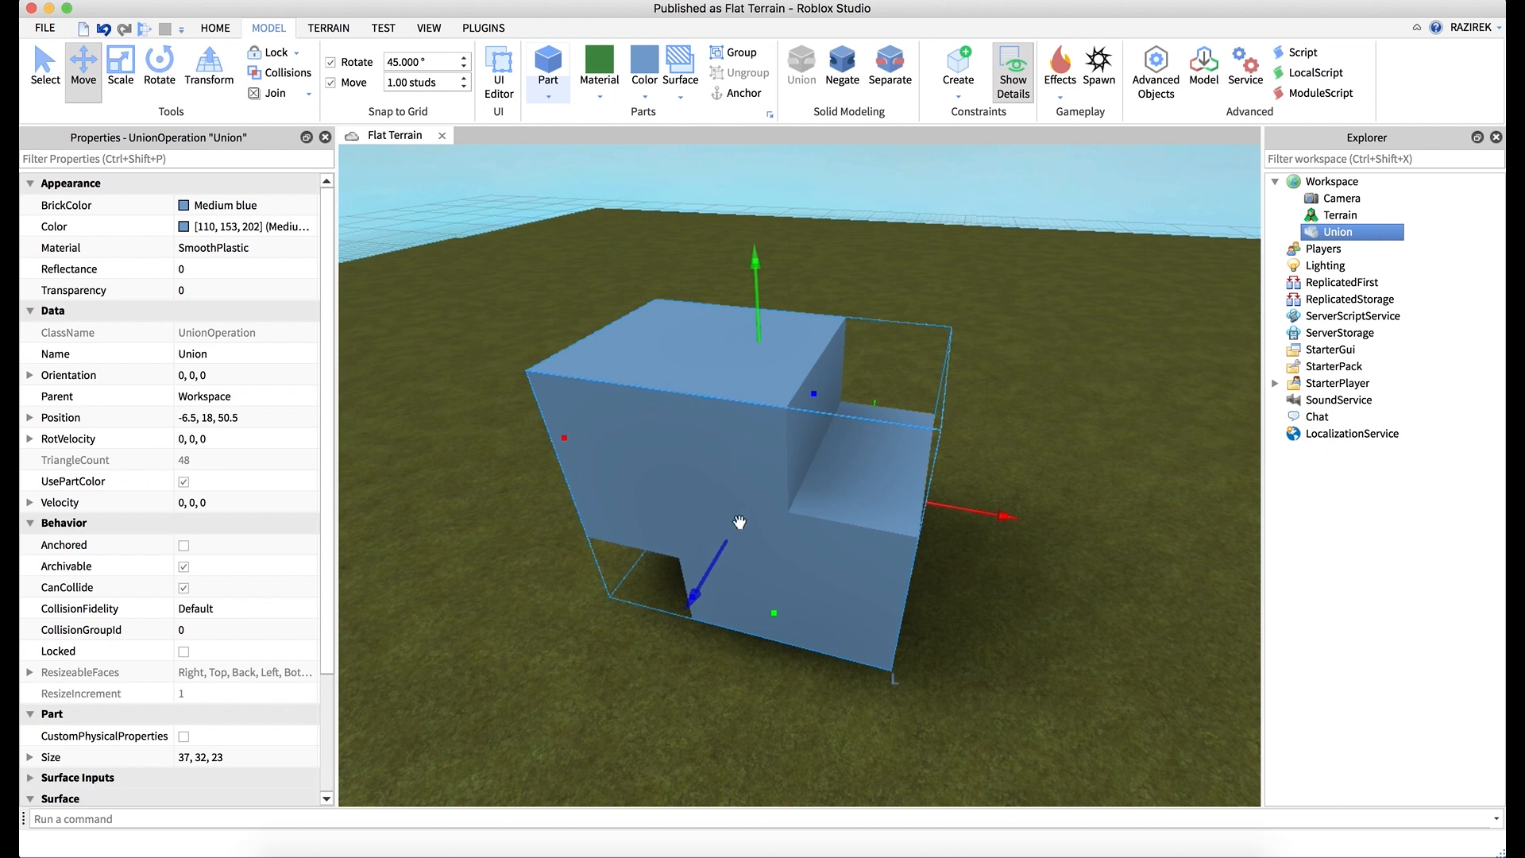
mouse_move(994, 511)
left_mouse_down()
mouse_move(892, 483)
mouse_move(1055, 517)
mouse_move(970, 511)
left_mouse_up()
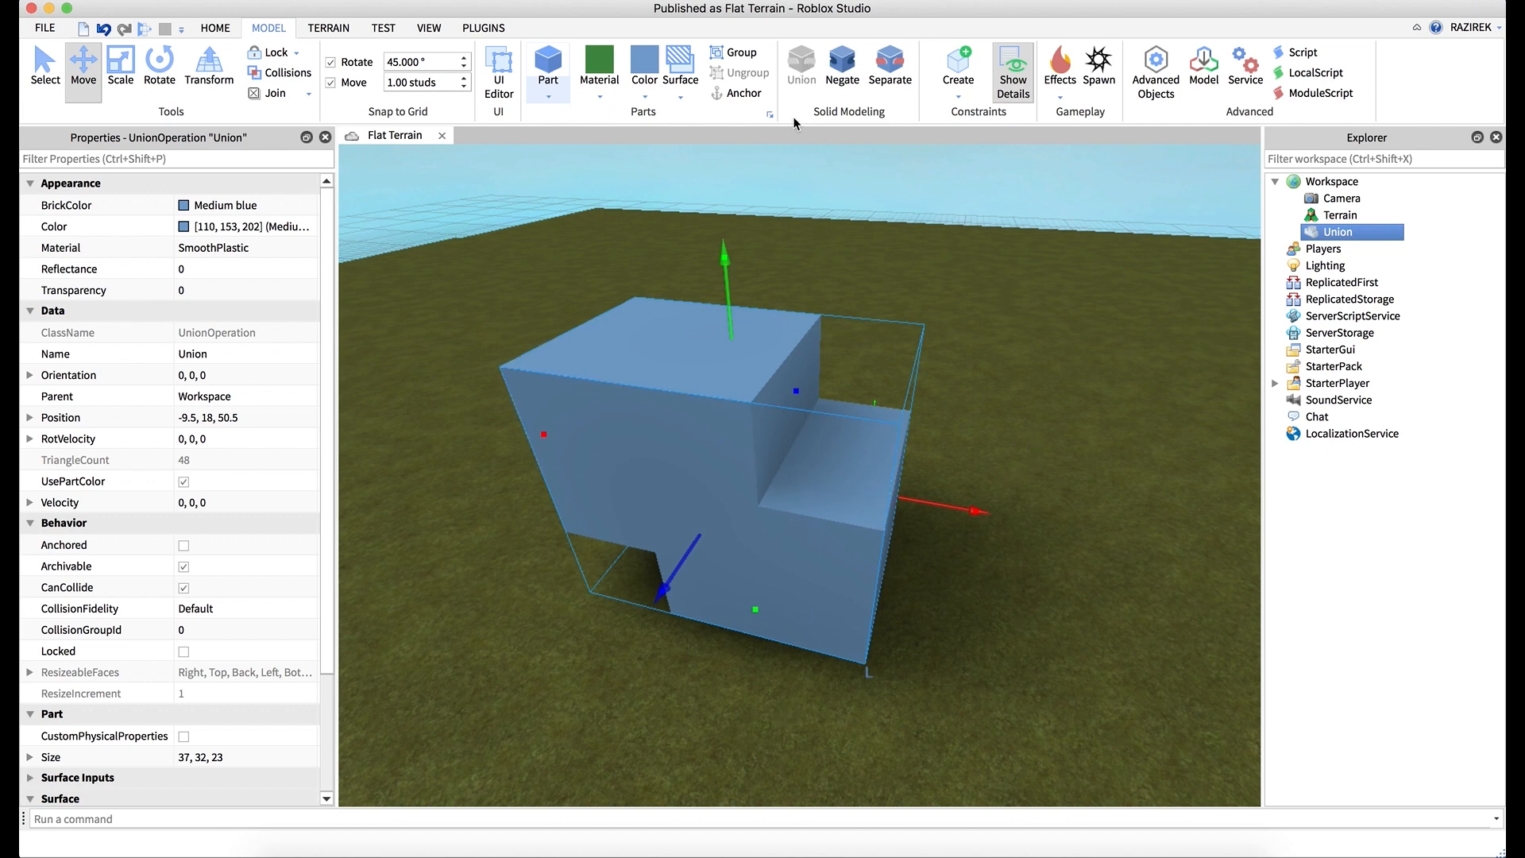
- Separate the union into its two parts, duplicate both and move the copies along positive X, clear of the originals
right_click_drag(960, 479, 961, 480)
key("ctrl+shift+u")
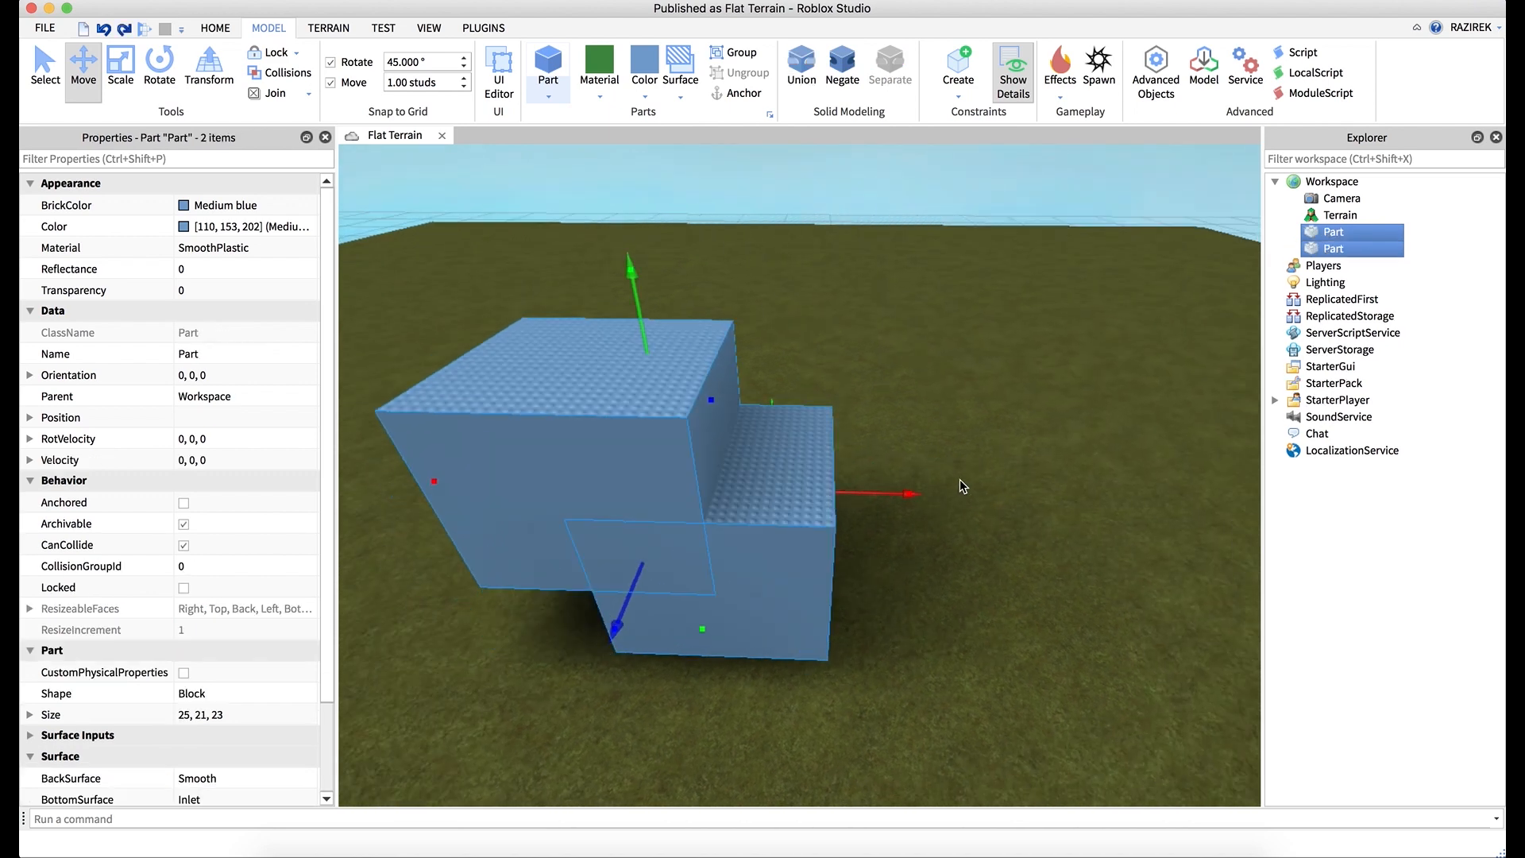
key("super+d")
left_click_drag(906, 490, 1040, 496)
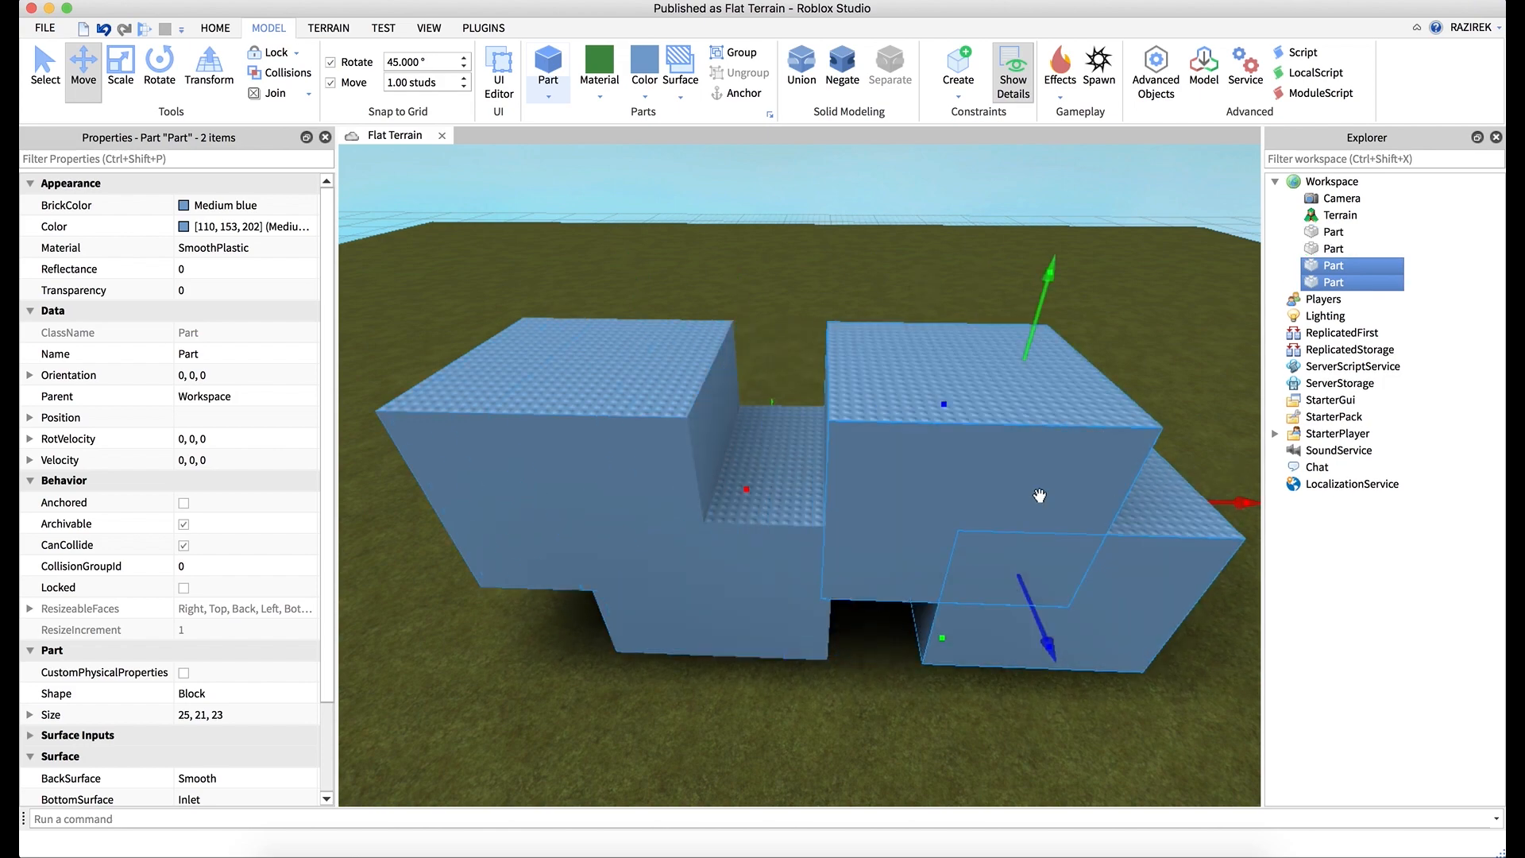
left_click_drag(749, 493, 1006, 490)
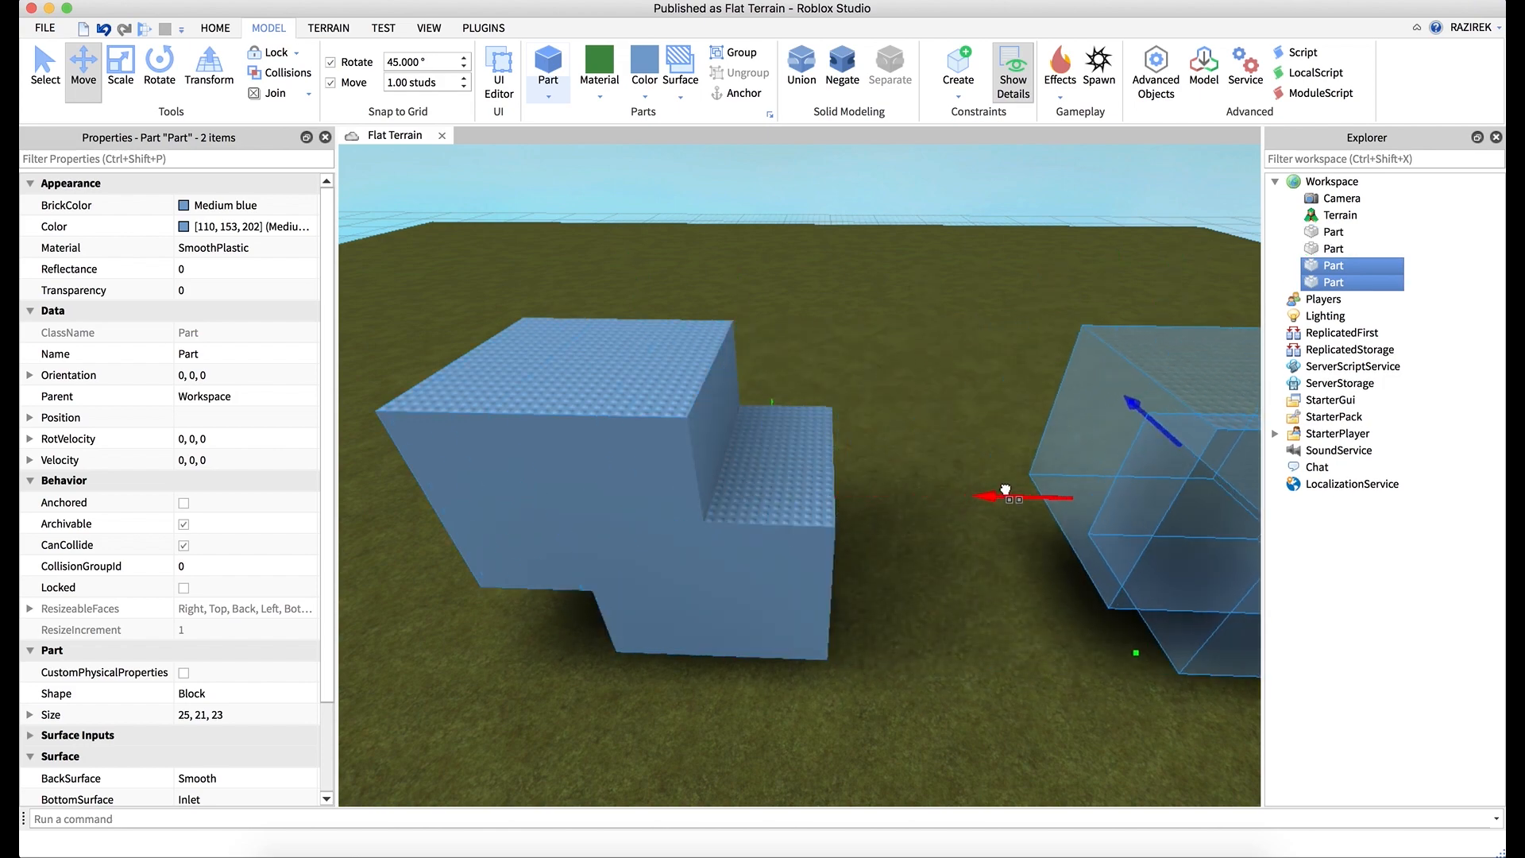
right_click_drag(939, 452, 936, 449)
left_click(1084, 578)
right_click_drag(1083, 579, 1008, 585)
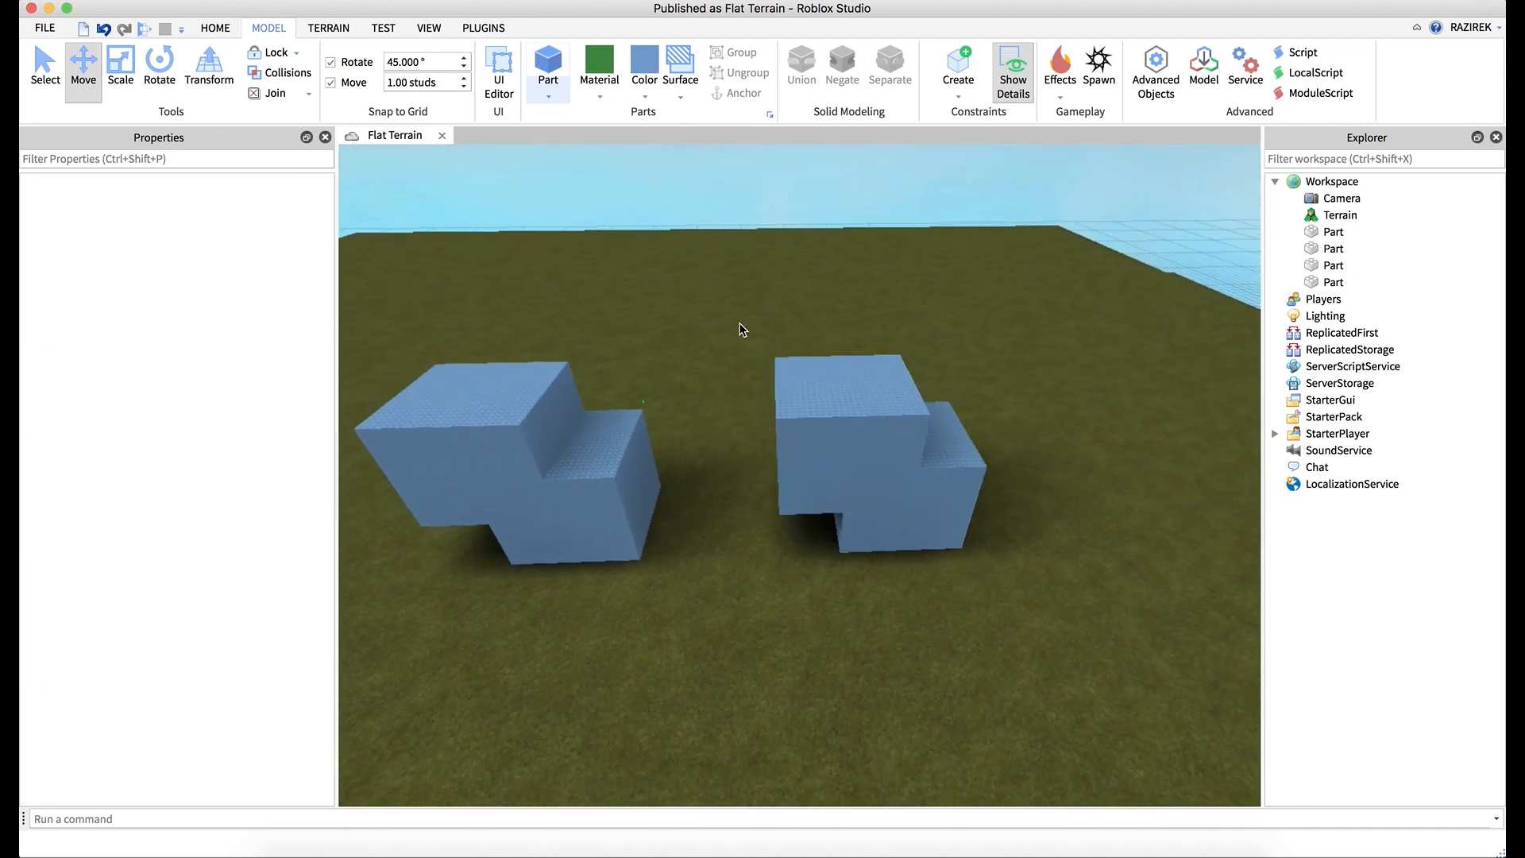
- Group the two duplicated parts into a model and move it farther along positive X from the original blocks
left_click_drag(740, 324, 1030, 617)
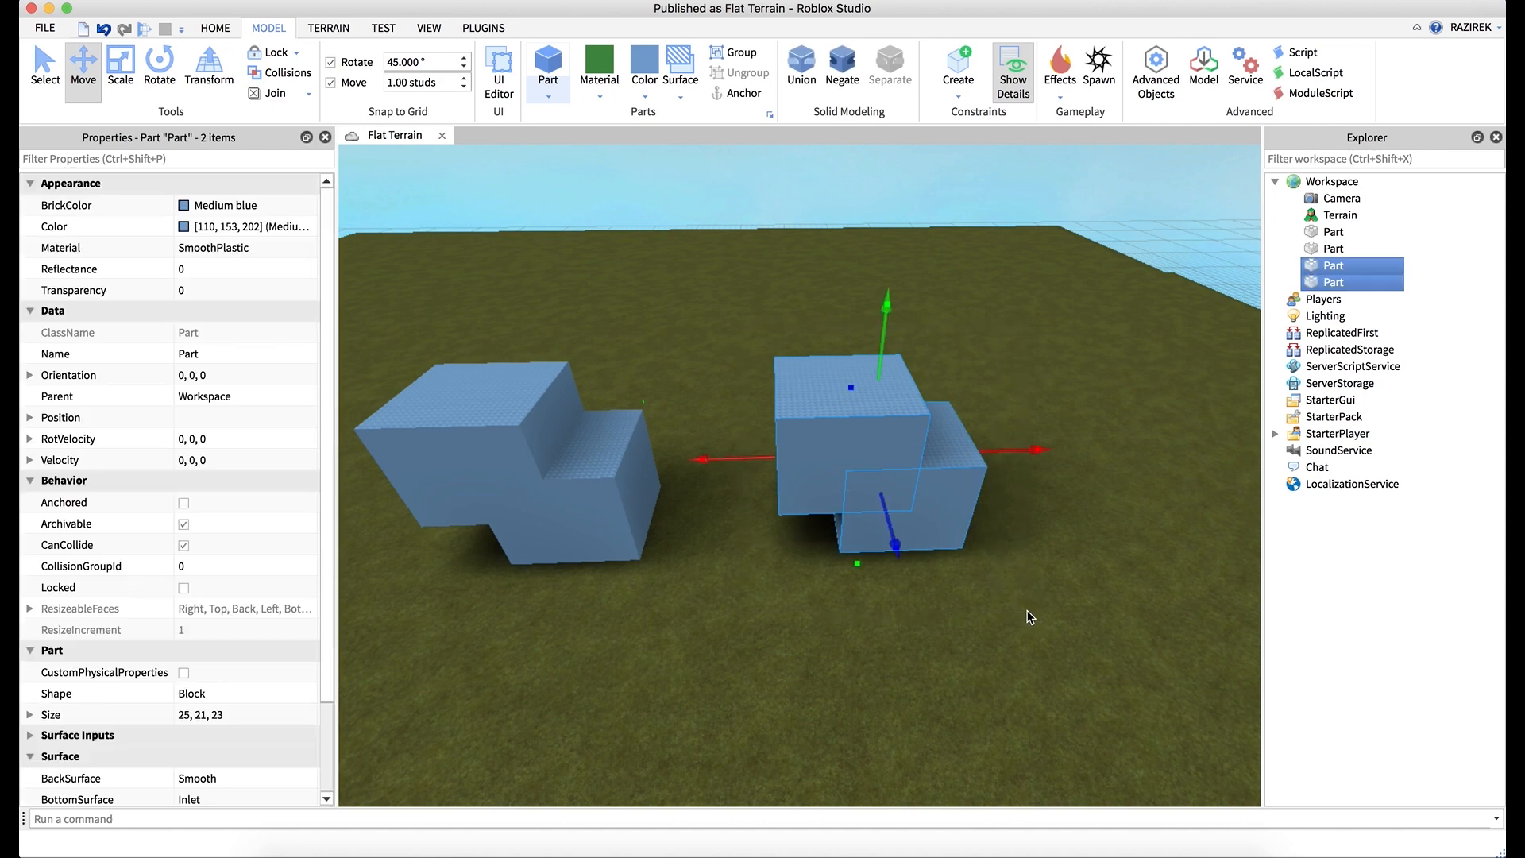
right_click(1343, 273)
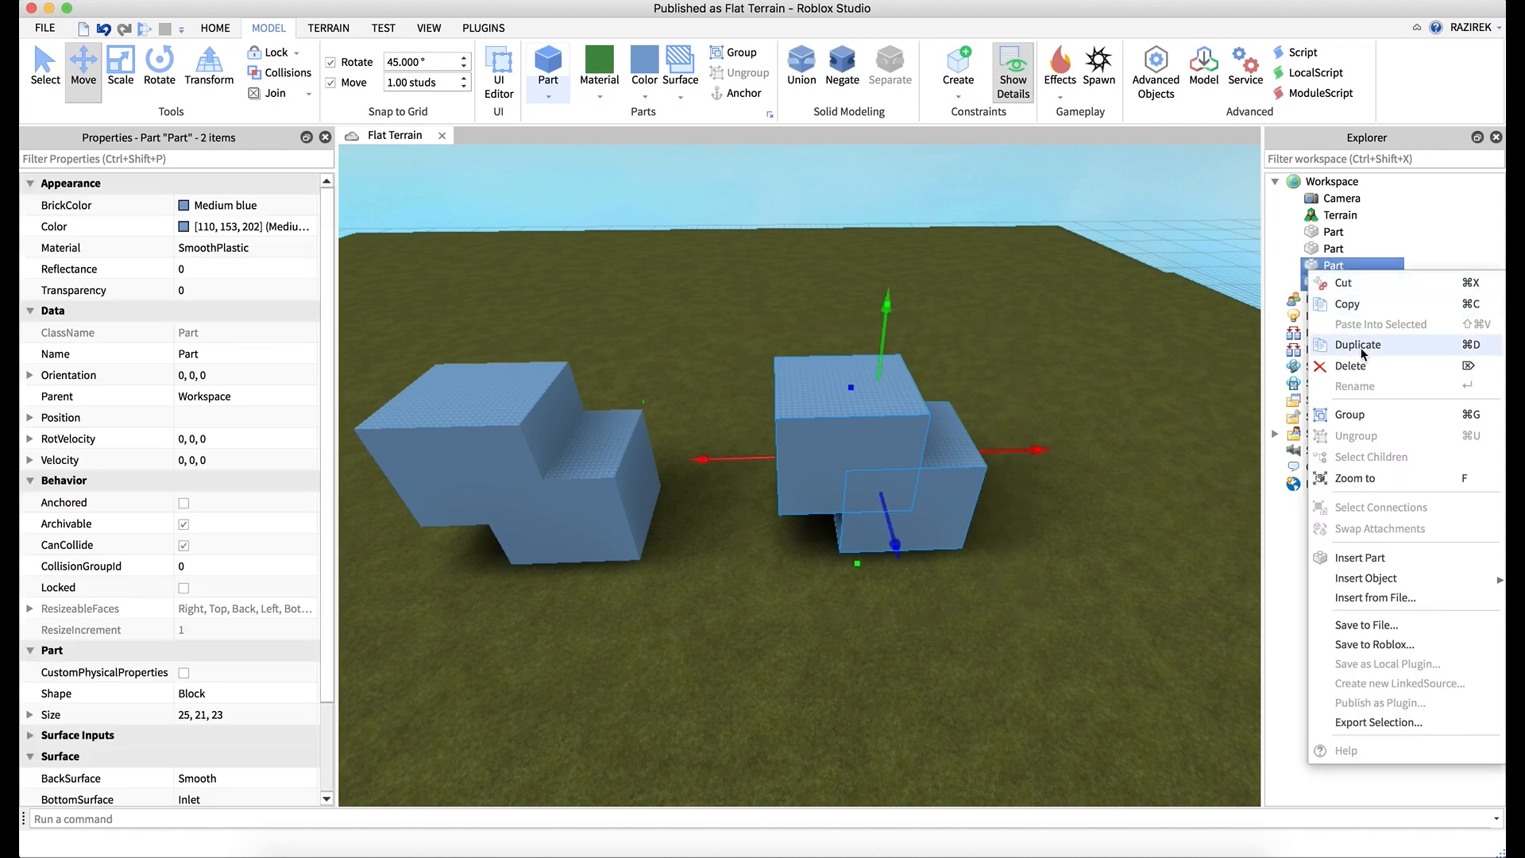
left_click(1351, 415)
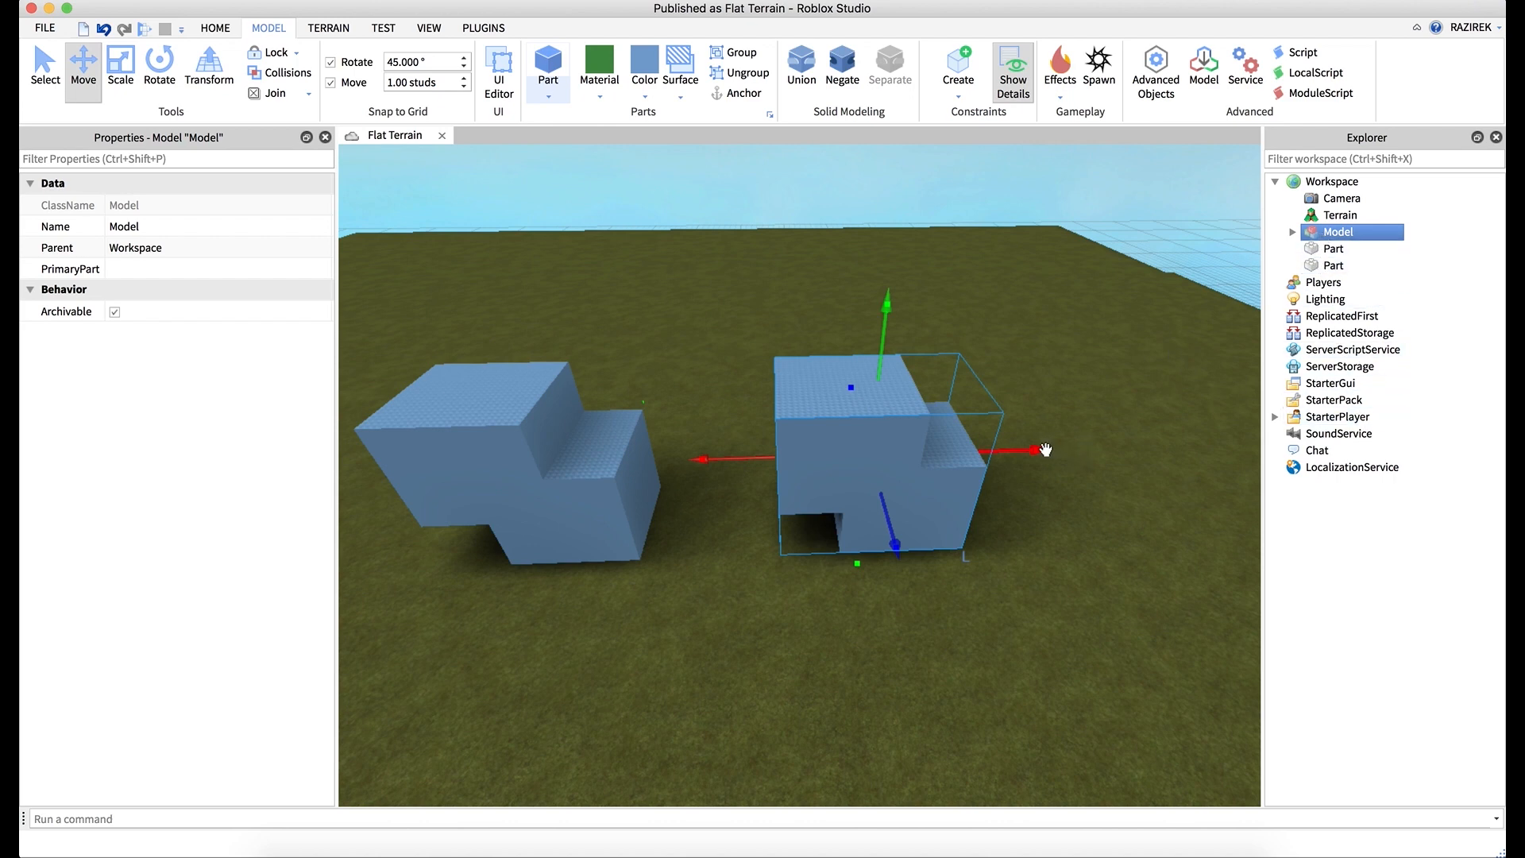
left_click_drag(1042, 450, 1088, 461)
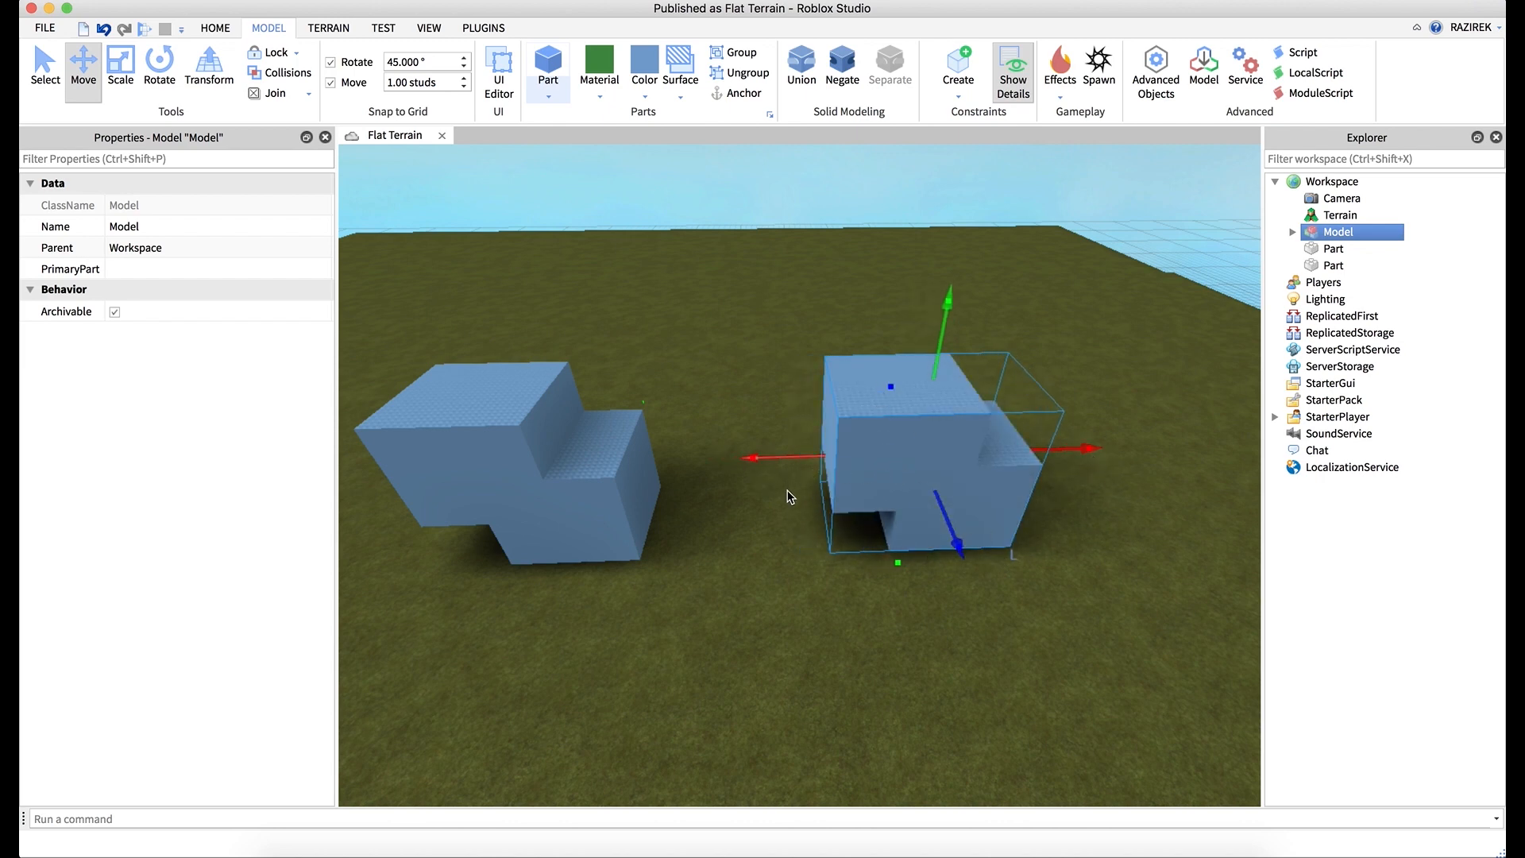
- Examine the grouped model's individual parts and compare the Scale handles of its upper block with those of the whole model
right_click_drag(788, 495, 784, 493)
key("w")
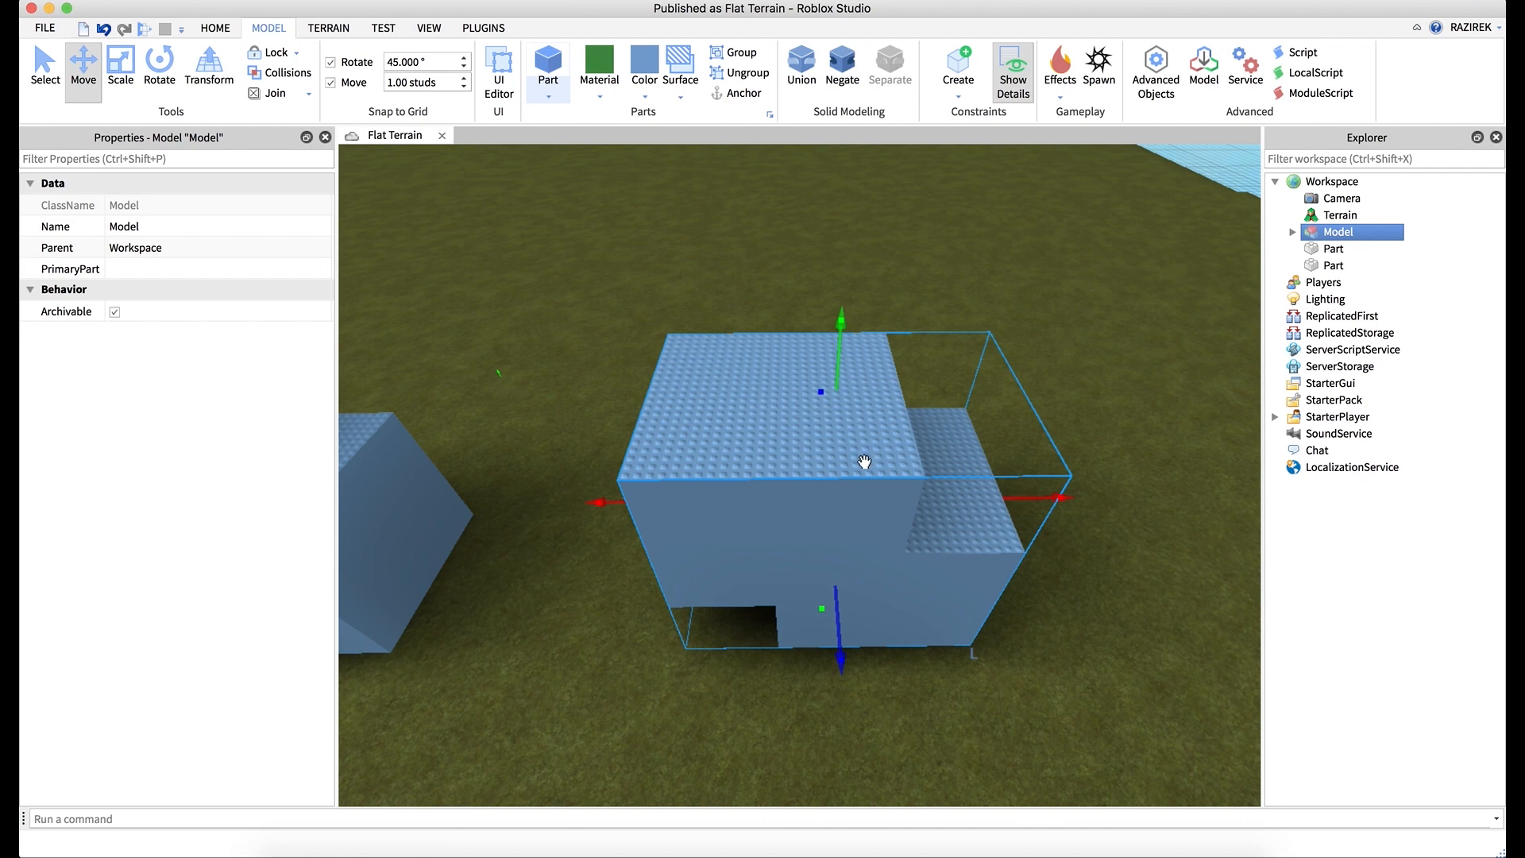
left_click(1293, 231)
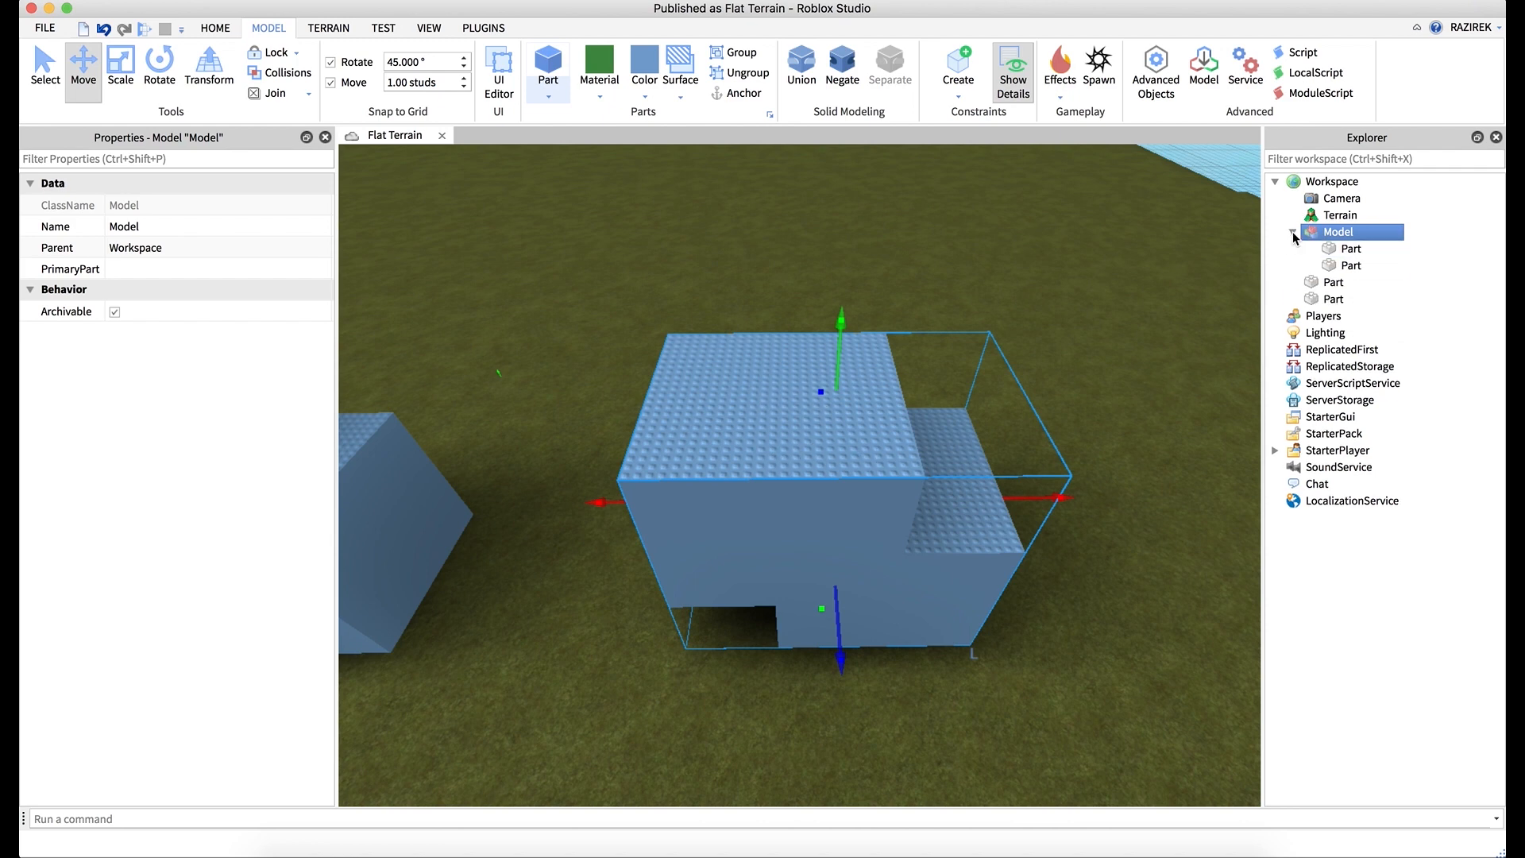
left_click(1352, 250)
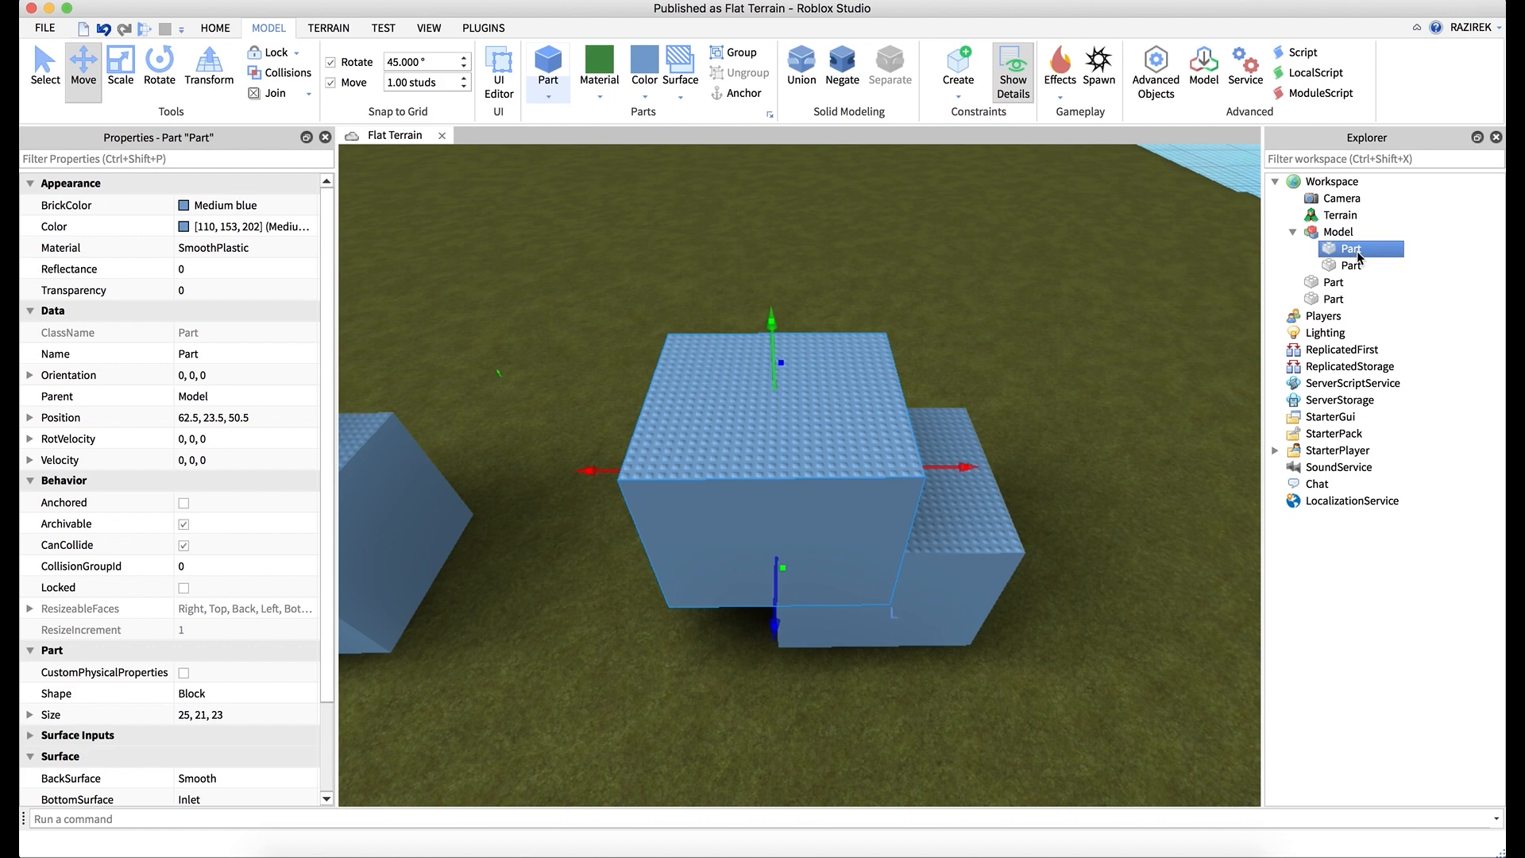
left_click(121, 67)
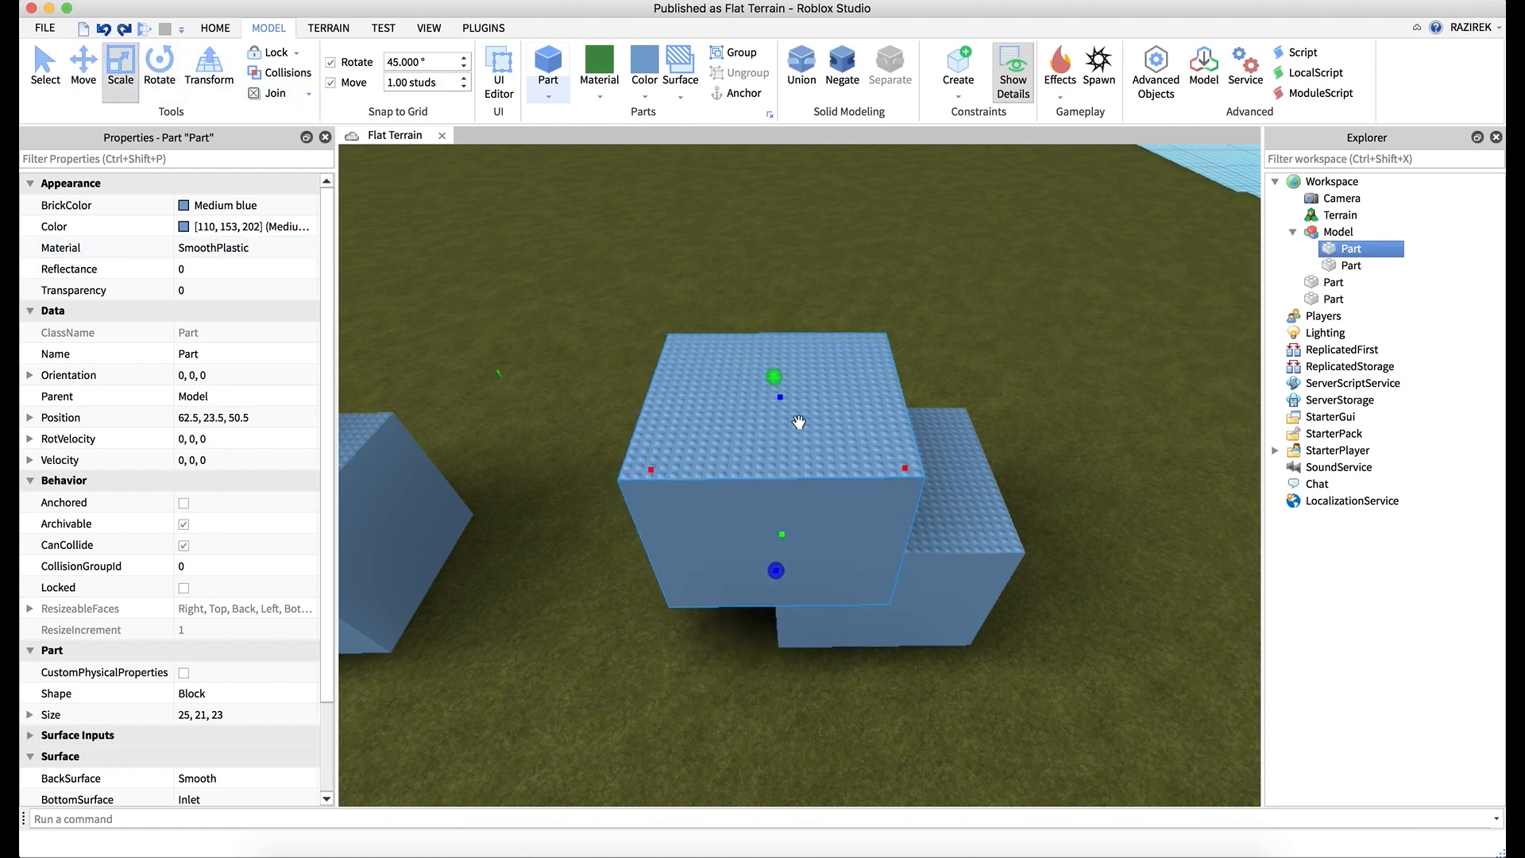
left_click(1342, 234)
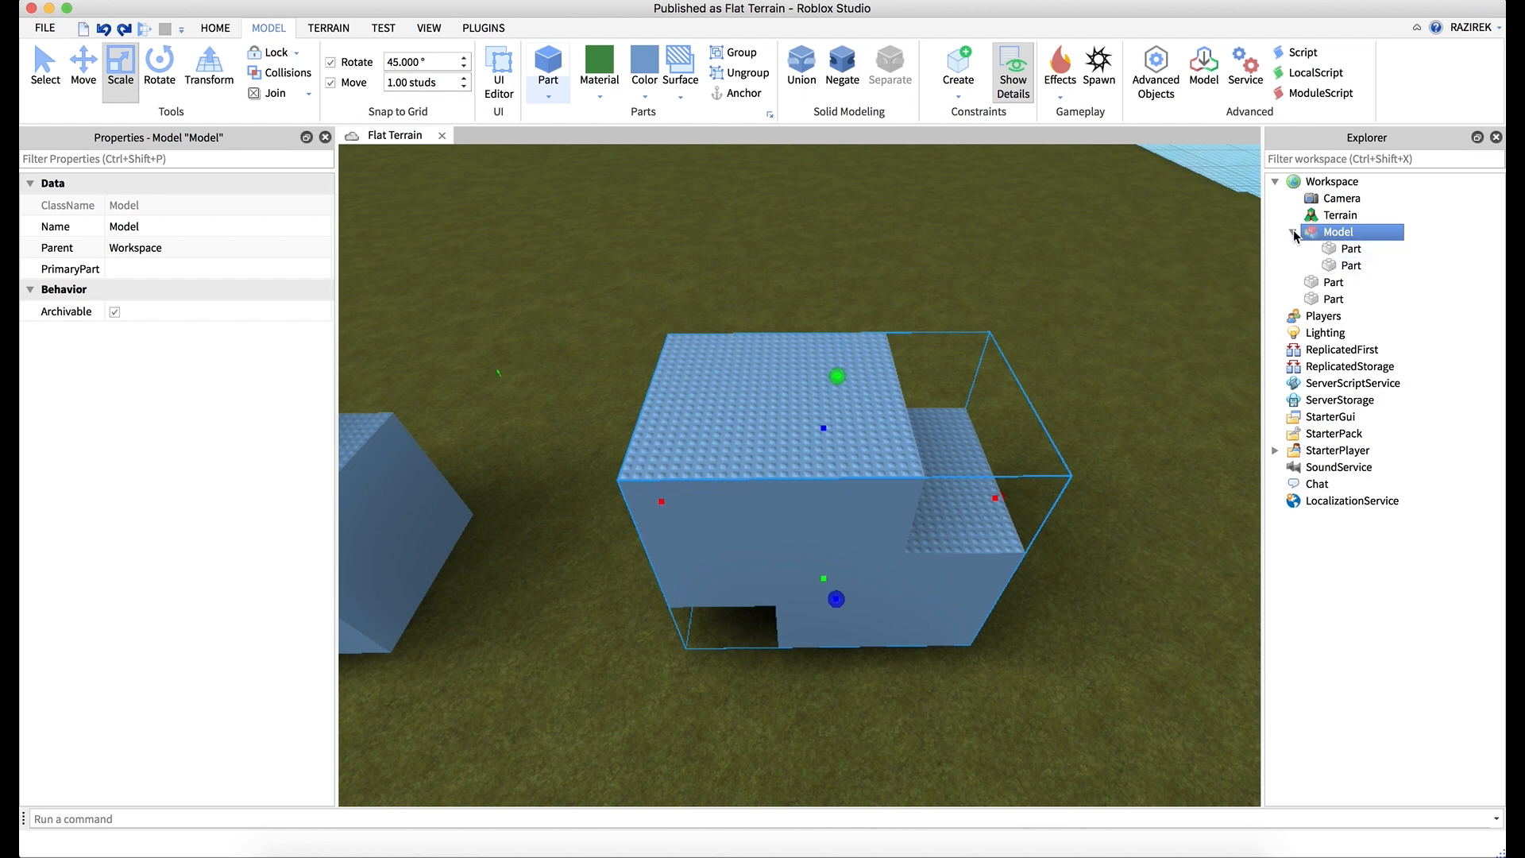
left_click(1293, 232)
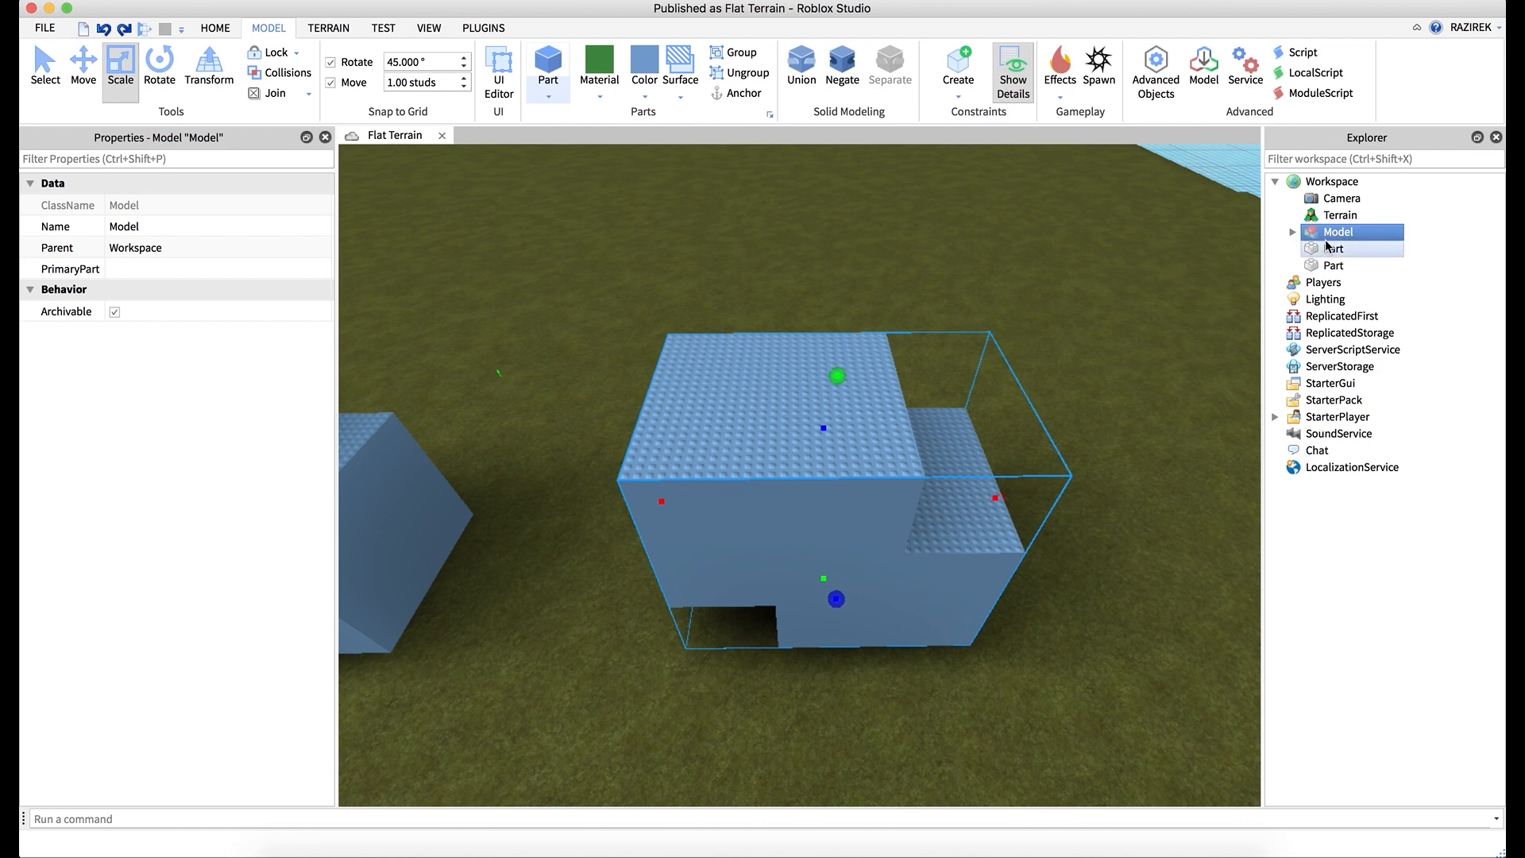
- Union the two original overlapping parts that sit beside the grouped model
right_click_drag(903, 255, 900, 257)
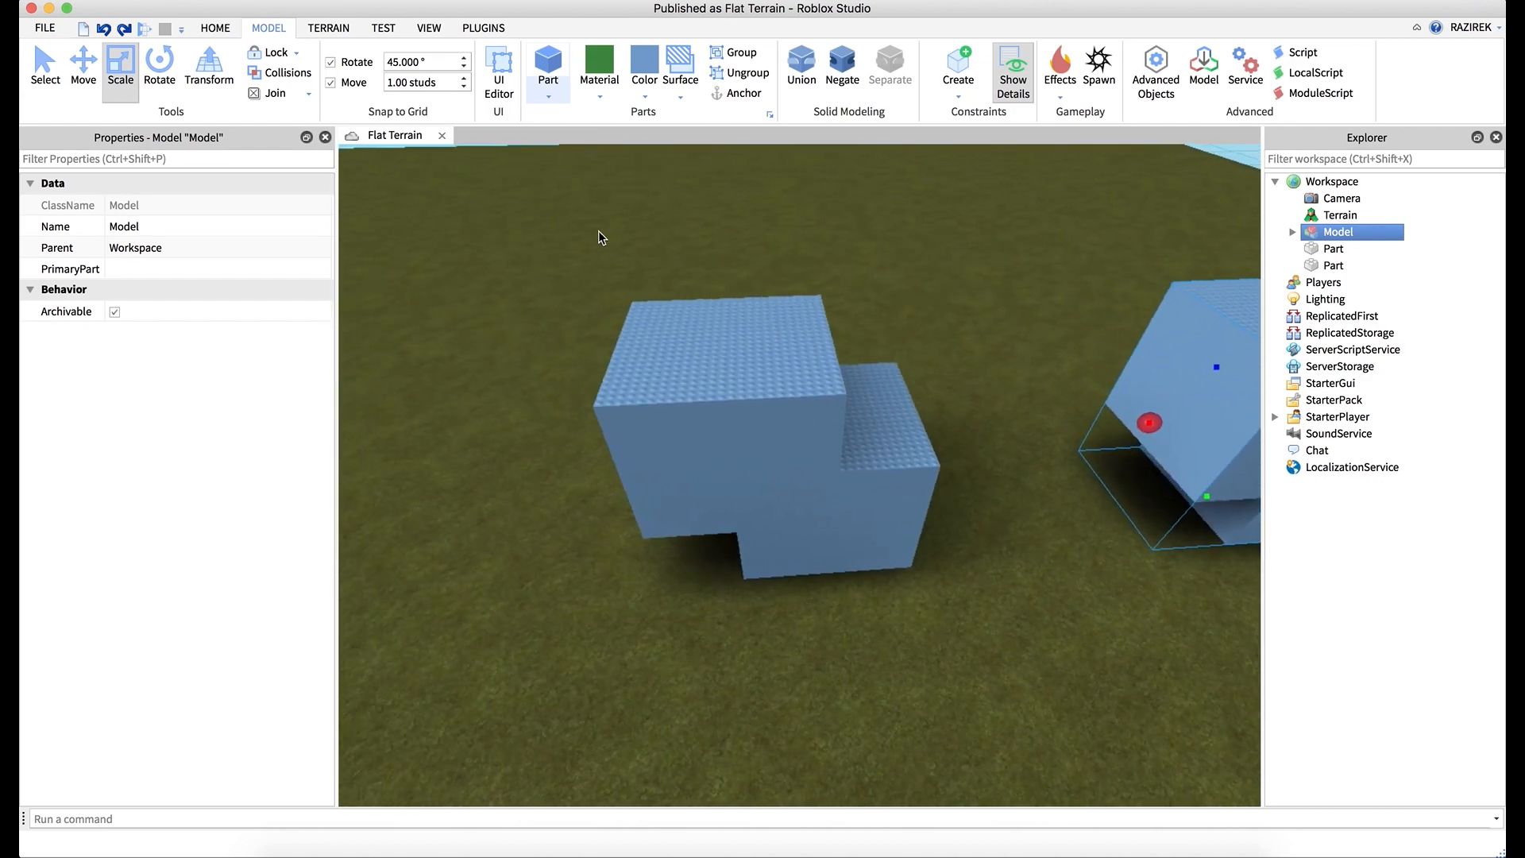
left_click_drag(559, 236, 1048, 704)
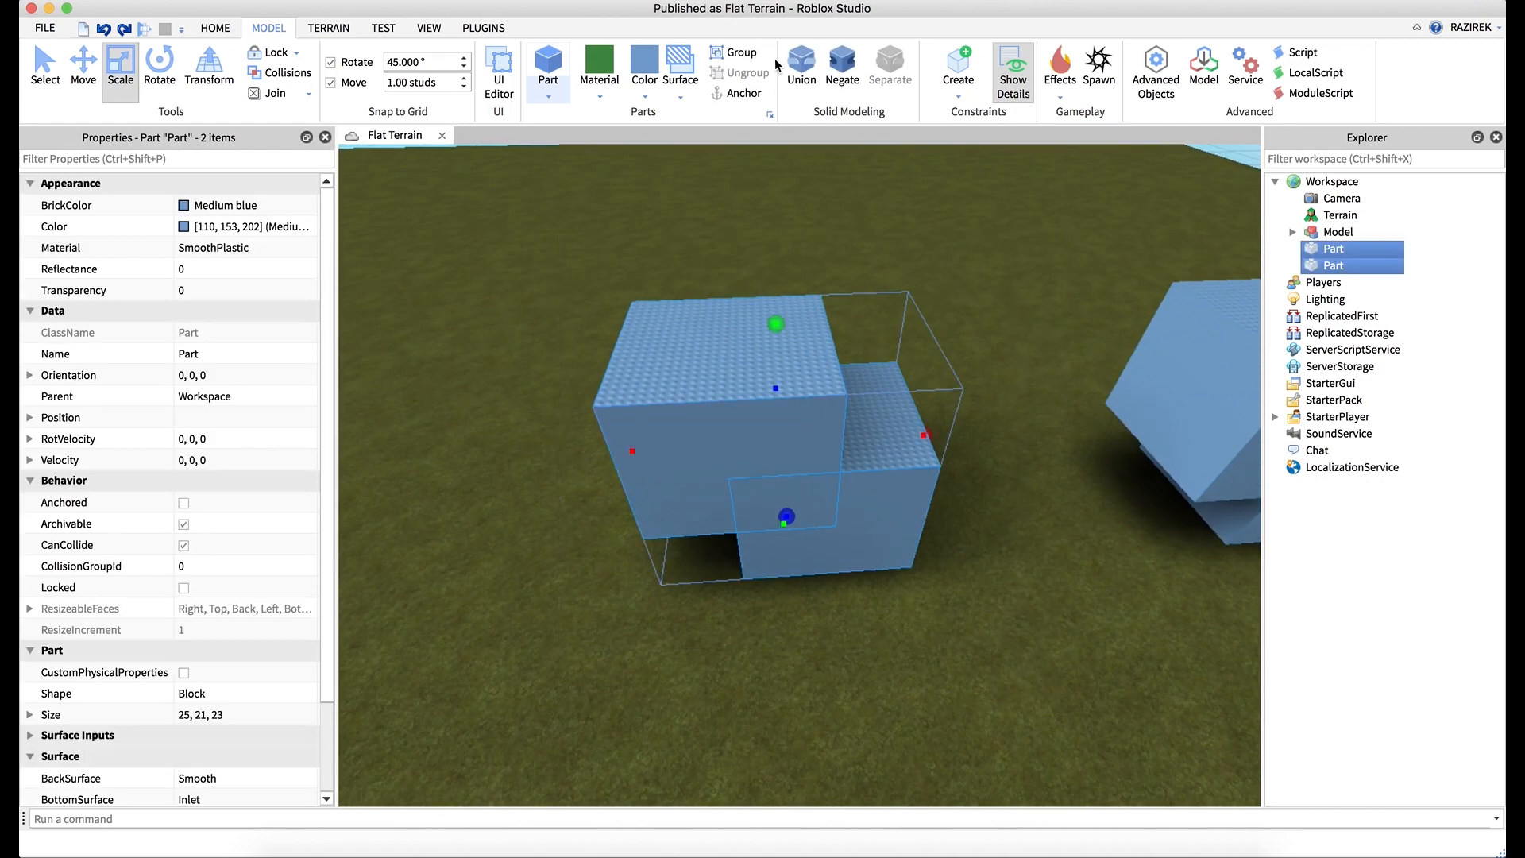
left_click(804, 80)
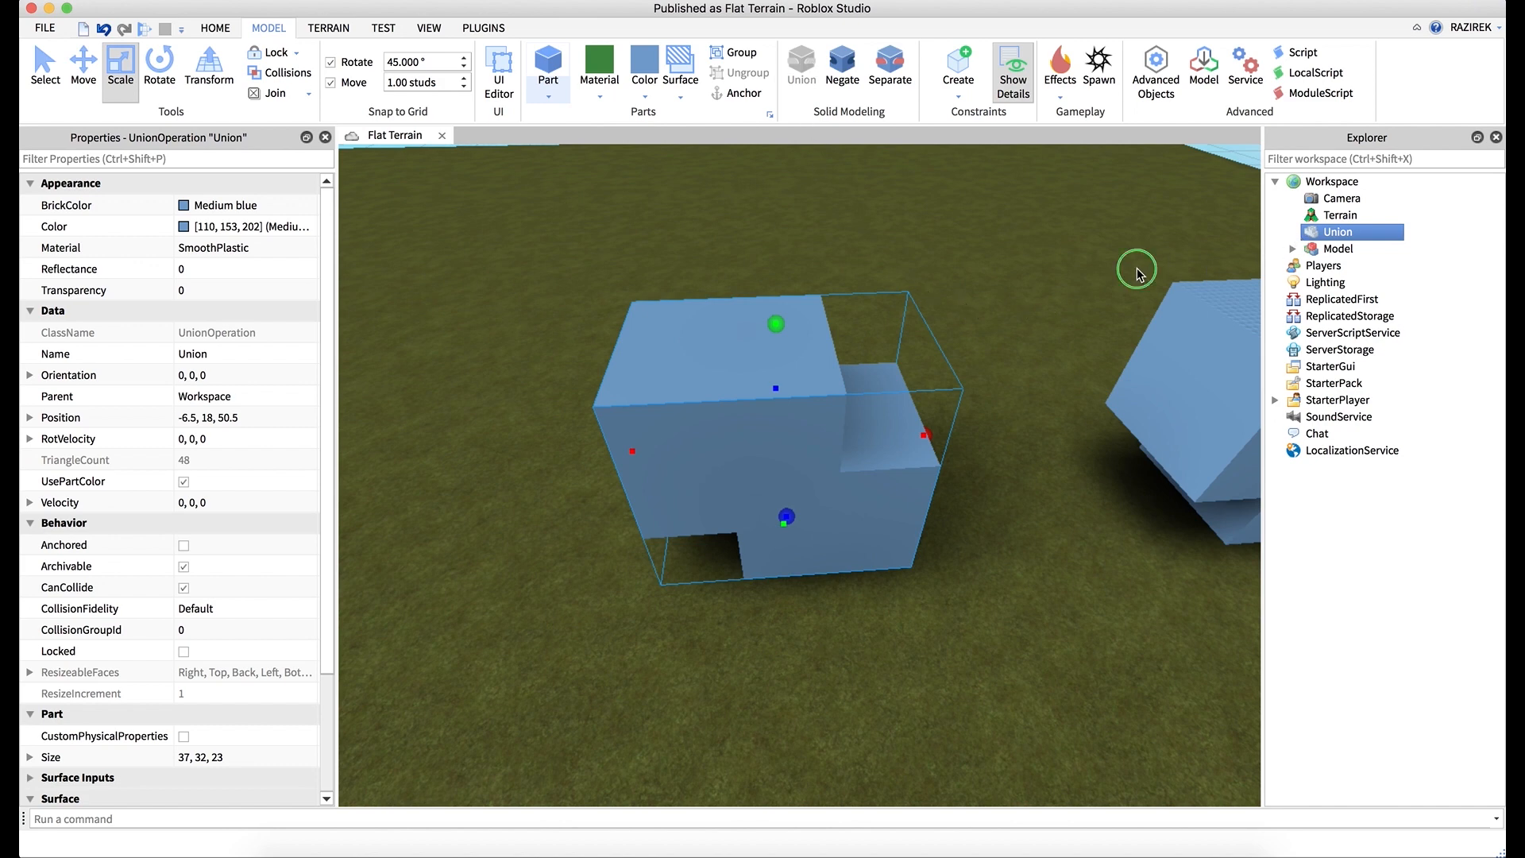
- Examine the union's shape and Scale handles from several sides and compare it with the neighbouring grouped model
right_click_drag(1140, 265, 1141, 274)
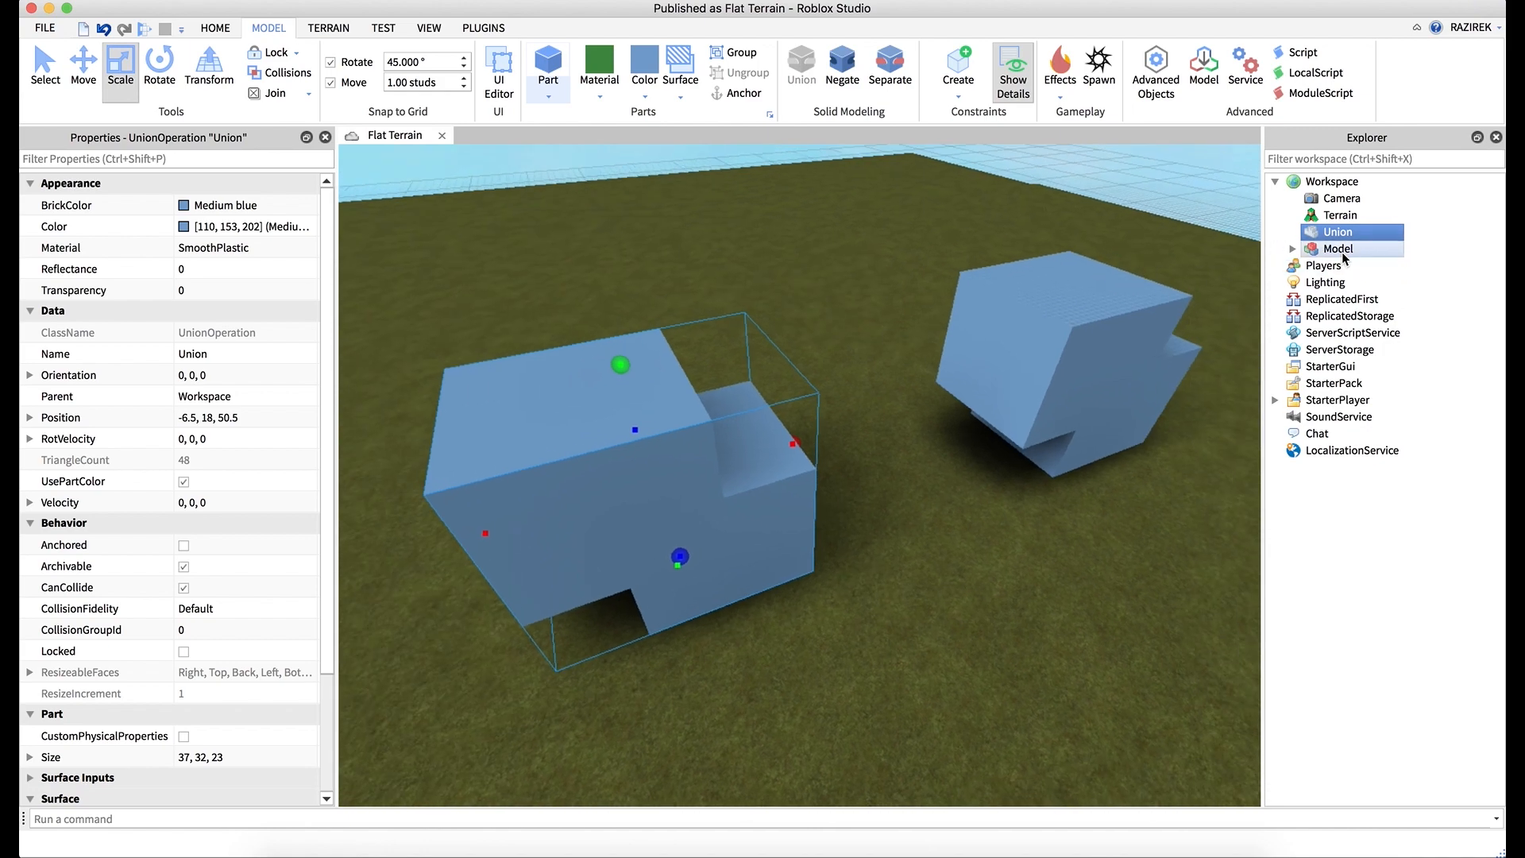
key("f")
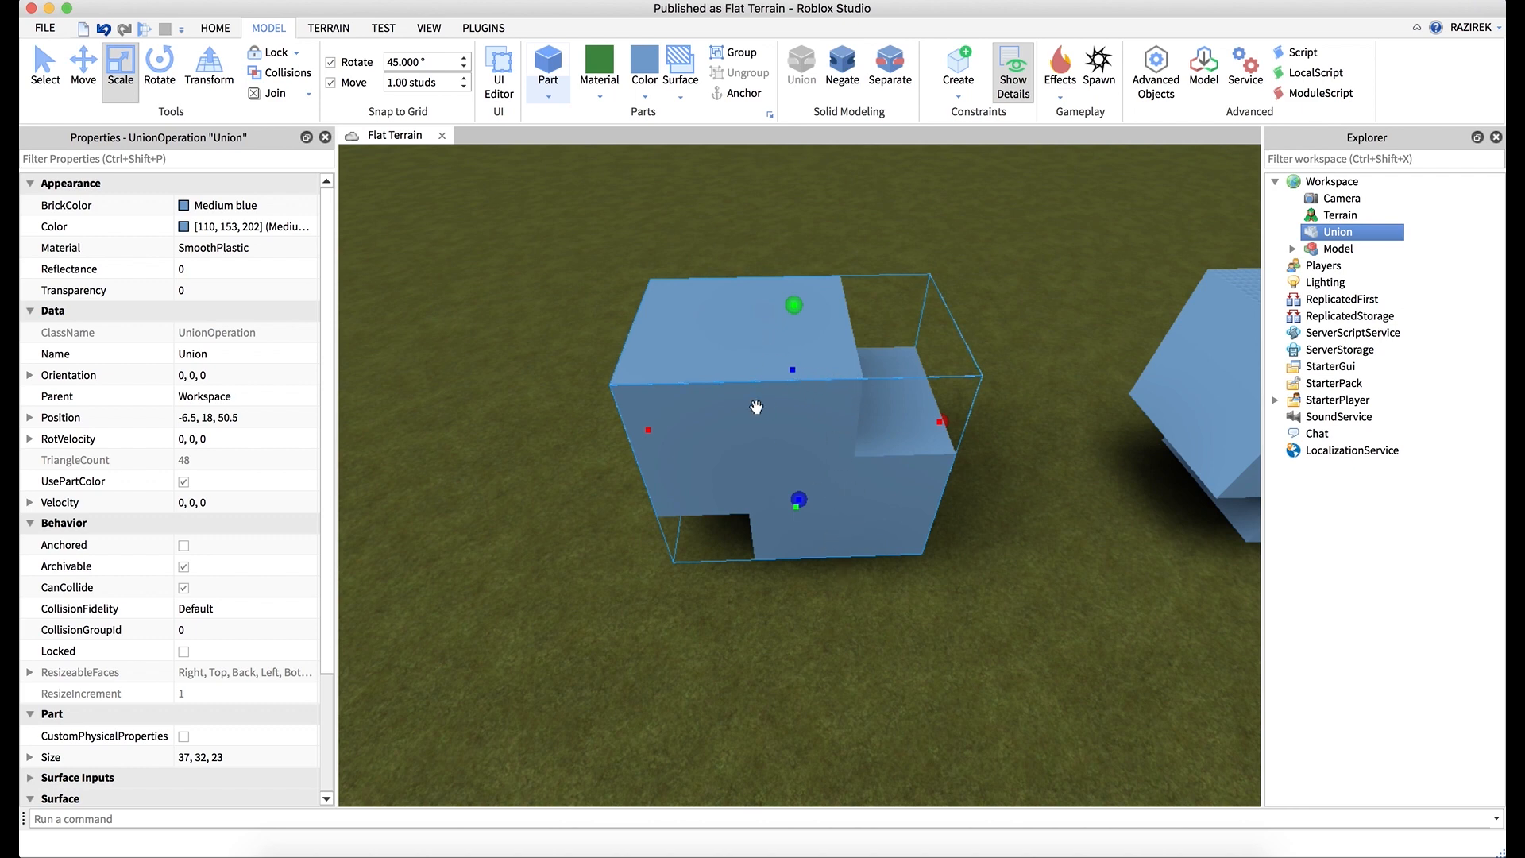
right_click_drag(689, 449, 690, 449)
key("w")
key("a")
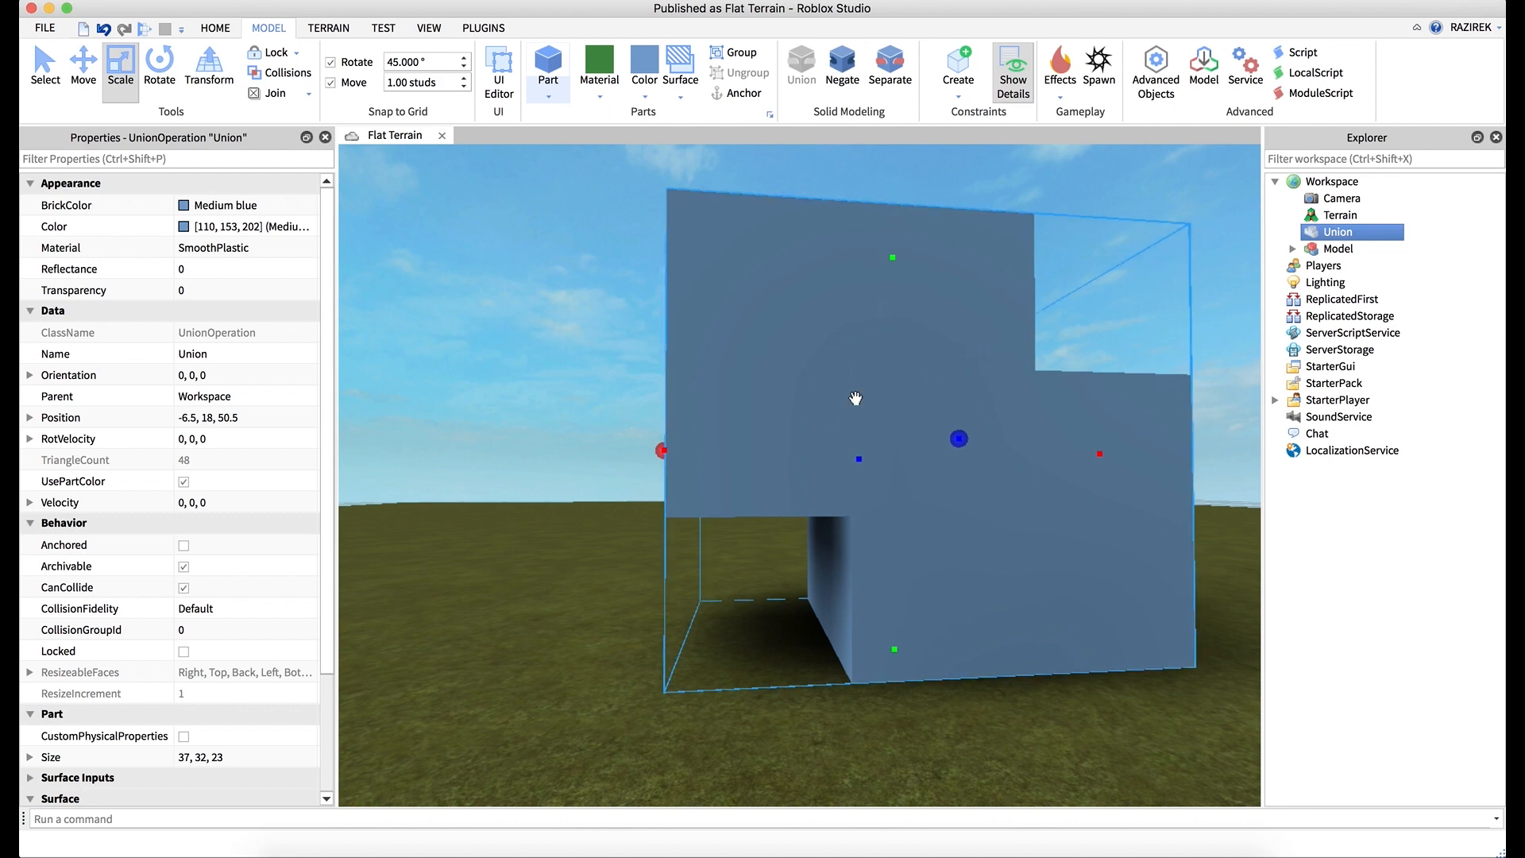
right_click_drag(879, 385, 880, 386)
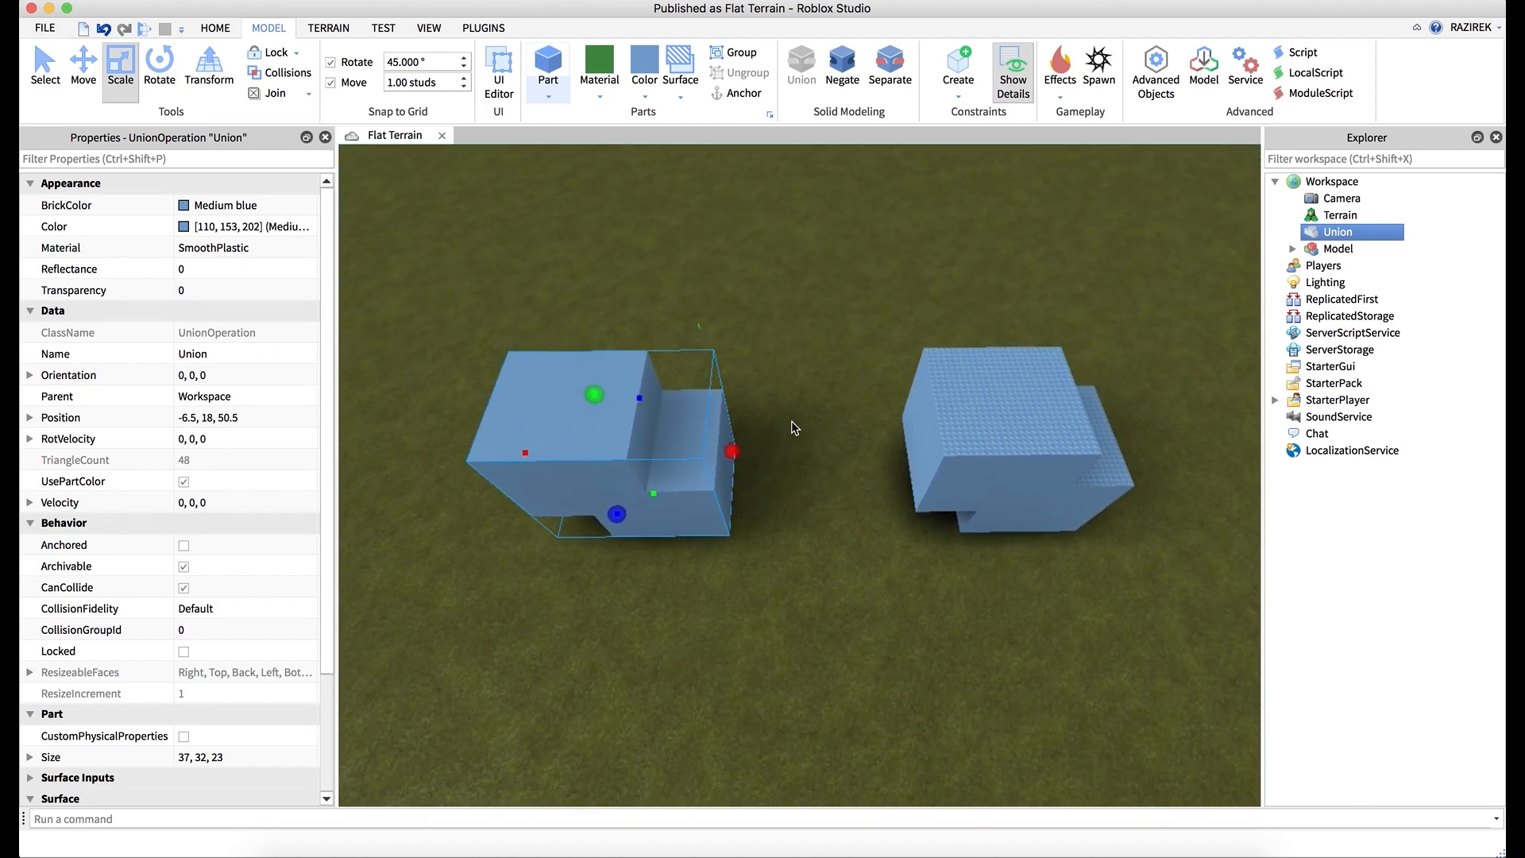
right_click_drag(832, 422, 831, 421)
key("a")
right_click_drag(801, 492, 802, 493)
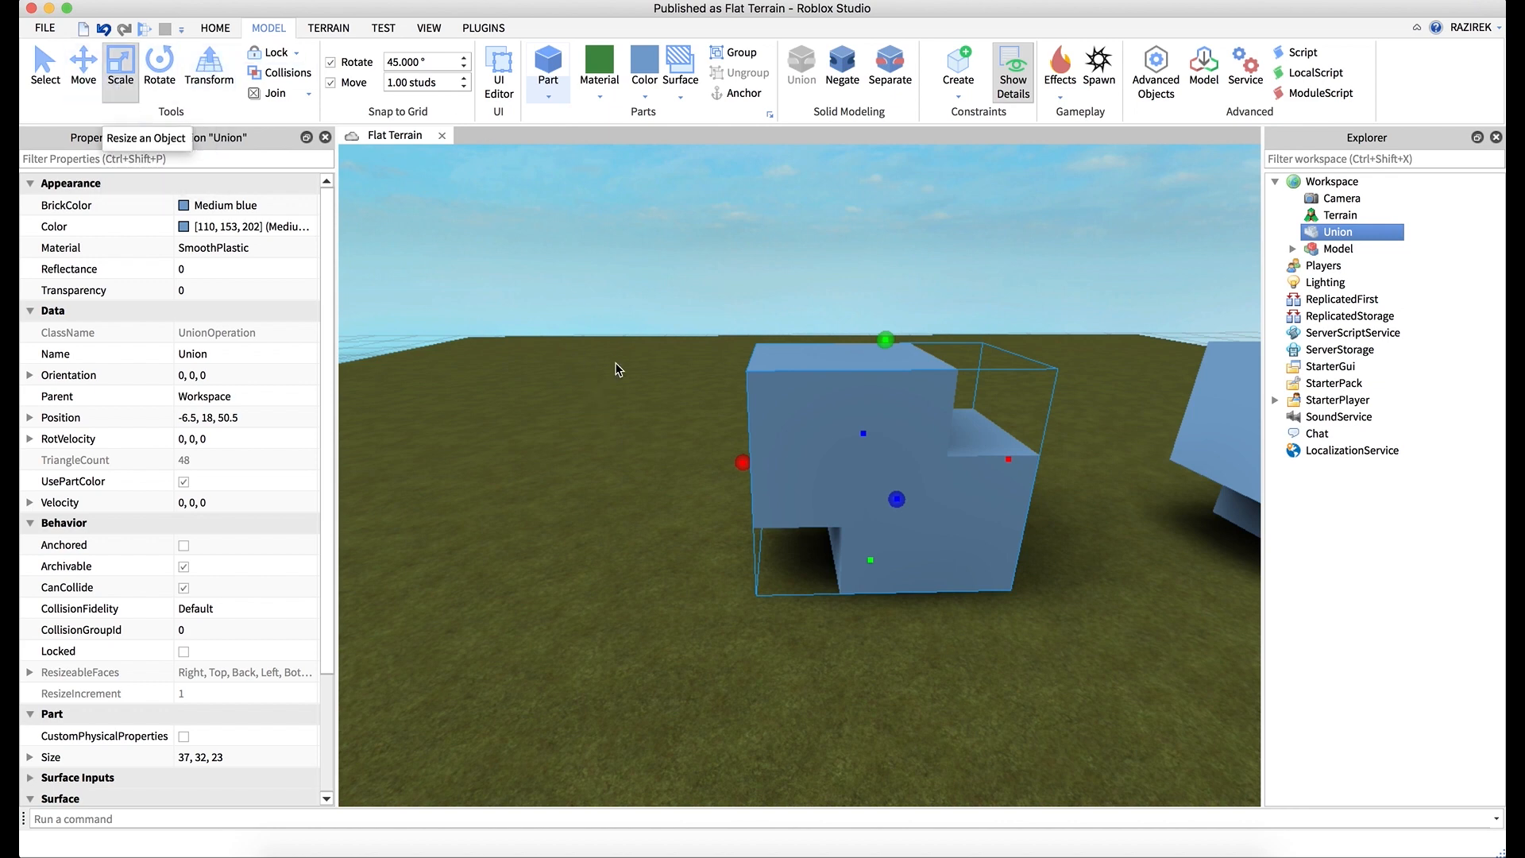
right_click_drag(1119, 318, 1114, 315)
- Try shrinking only the upper block inside the grouped model to 17 studs along X, and undo the resize
left_click(1293, 248)
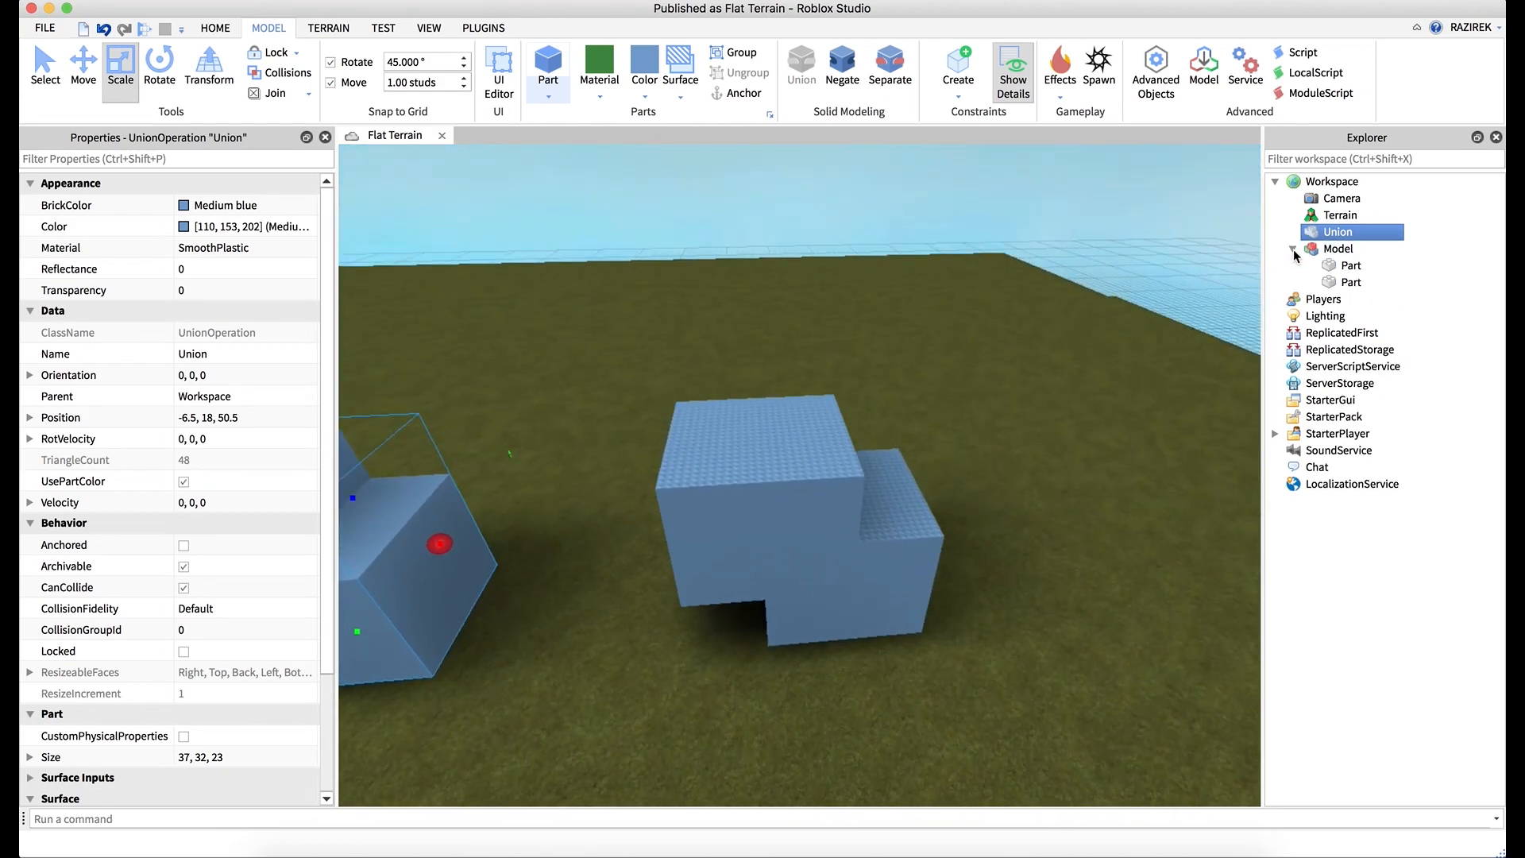
left_click(1346, 265)
left_click_drag(664, 501, 718, 499)
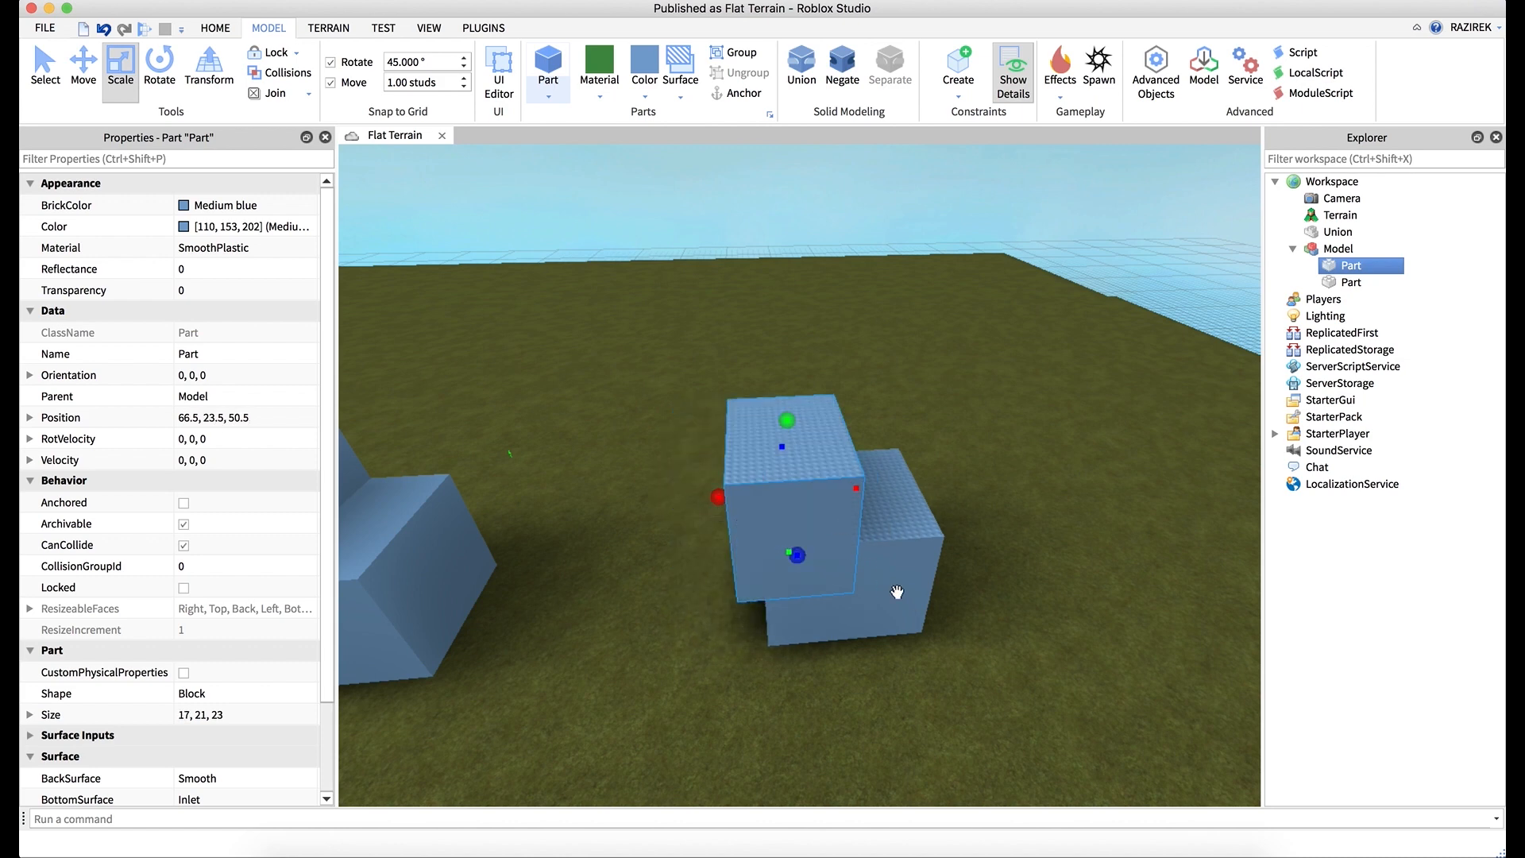
key("ctrl+z")
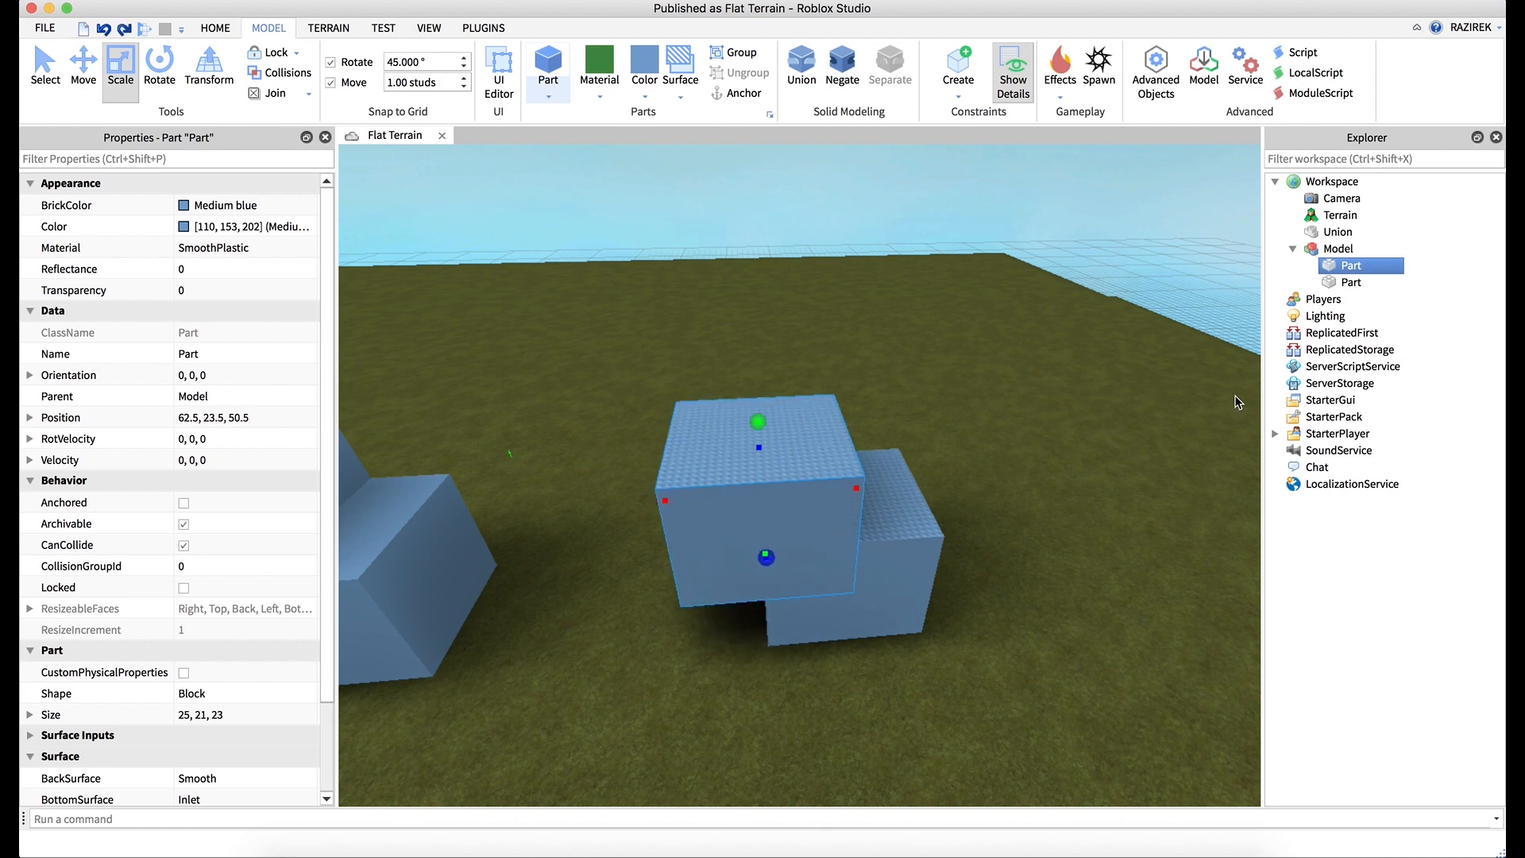
- Try scaling the whole grouped model with its X handle, undo the change and clear the selection
left_click(1342, 250)
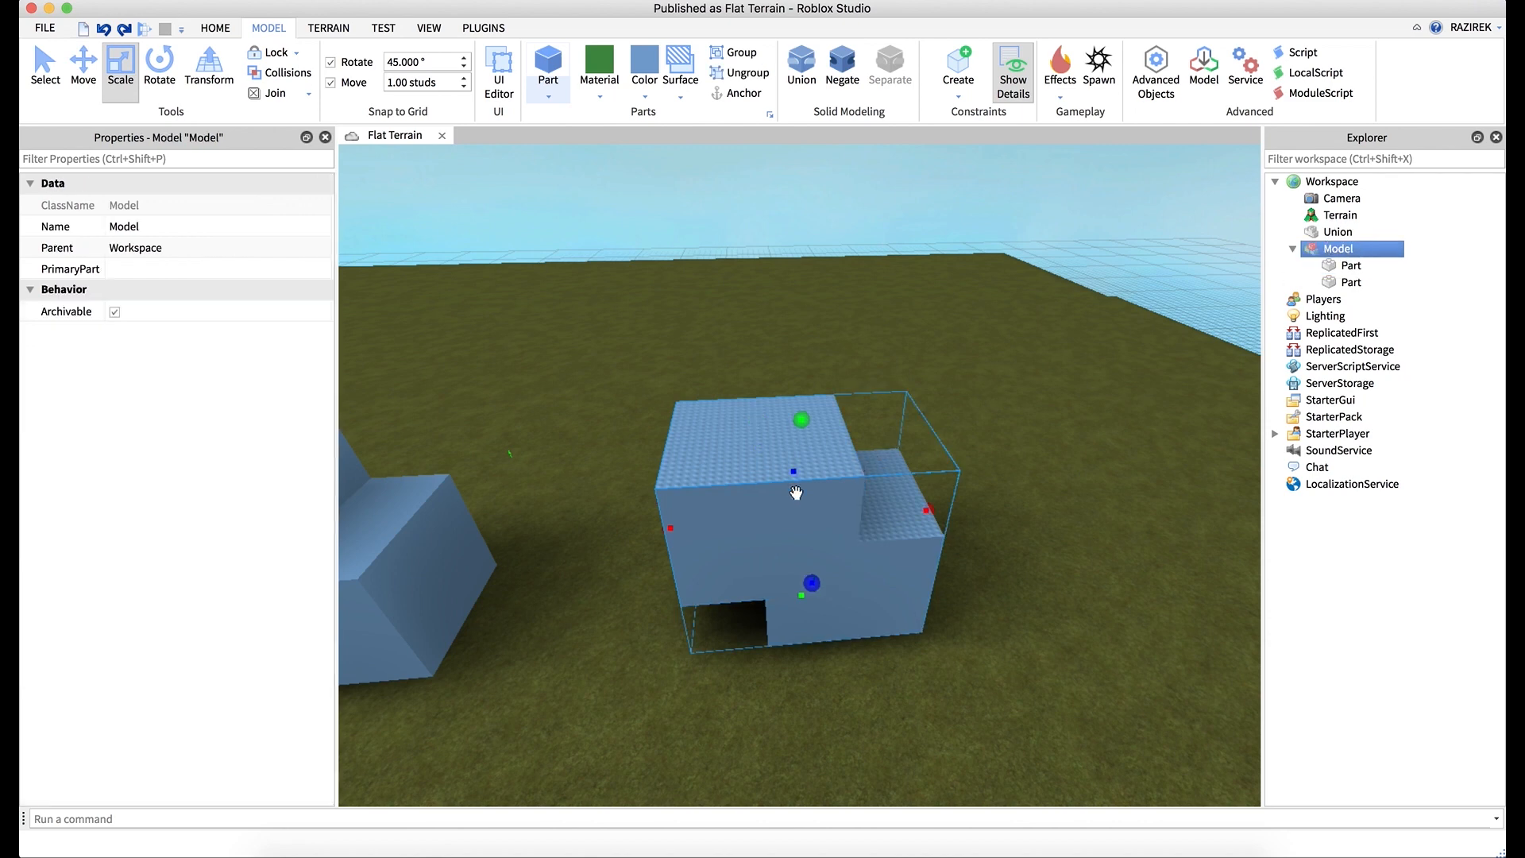
left_click_drag(665, 528, 823, 498)
key("super+z")
left_click(1059, 475)
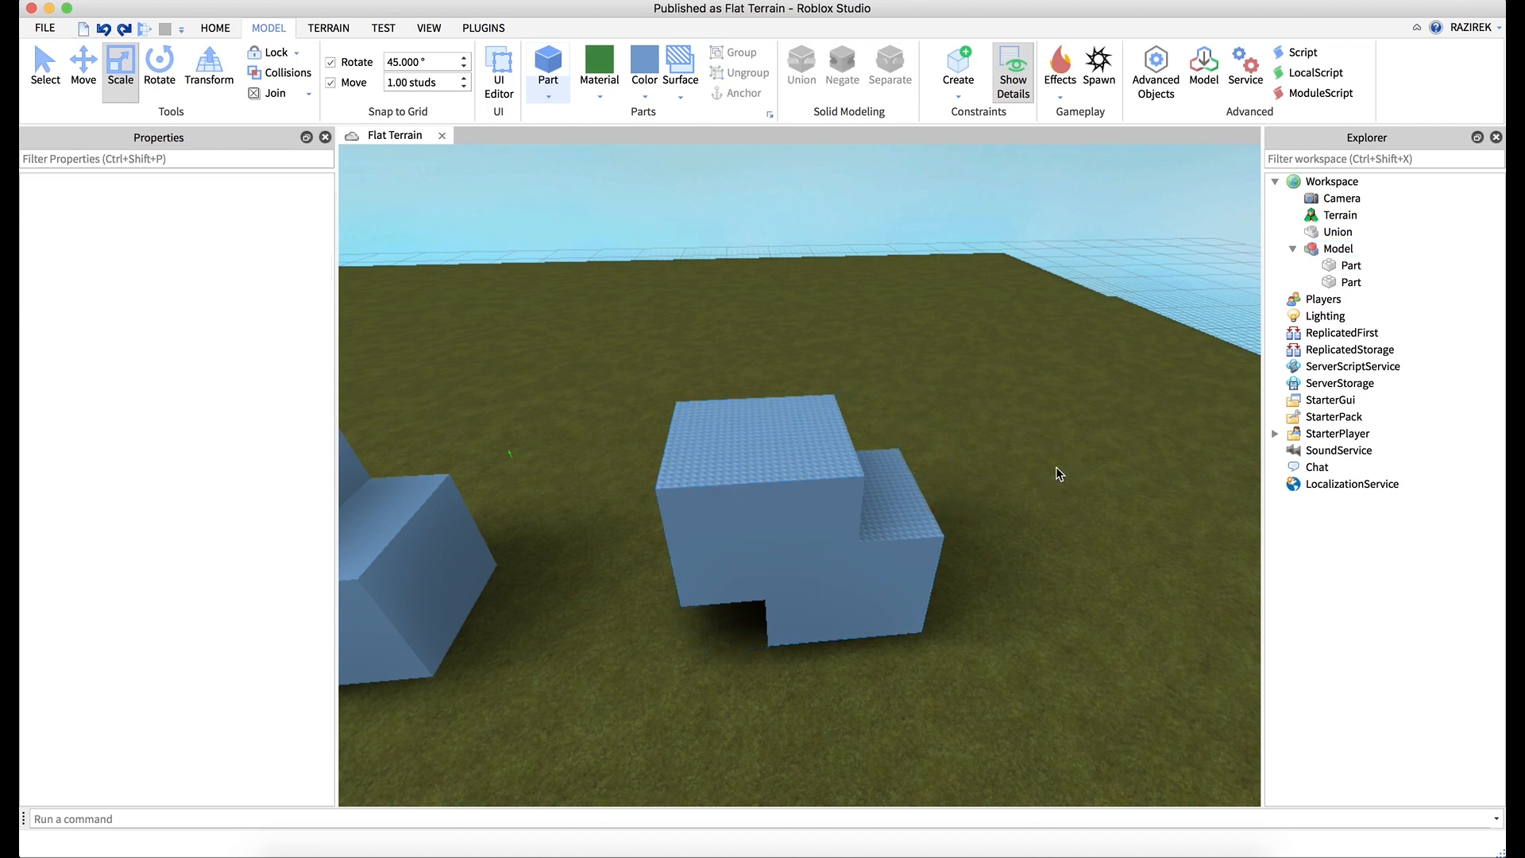
- Select both parts inside the grouped model, try resizing them together along X, and undo the change
left_click(1350, 267)
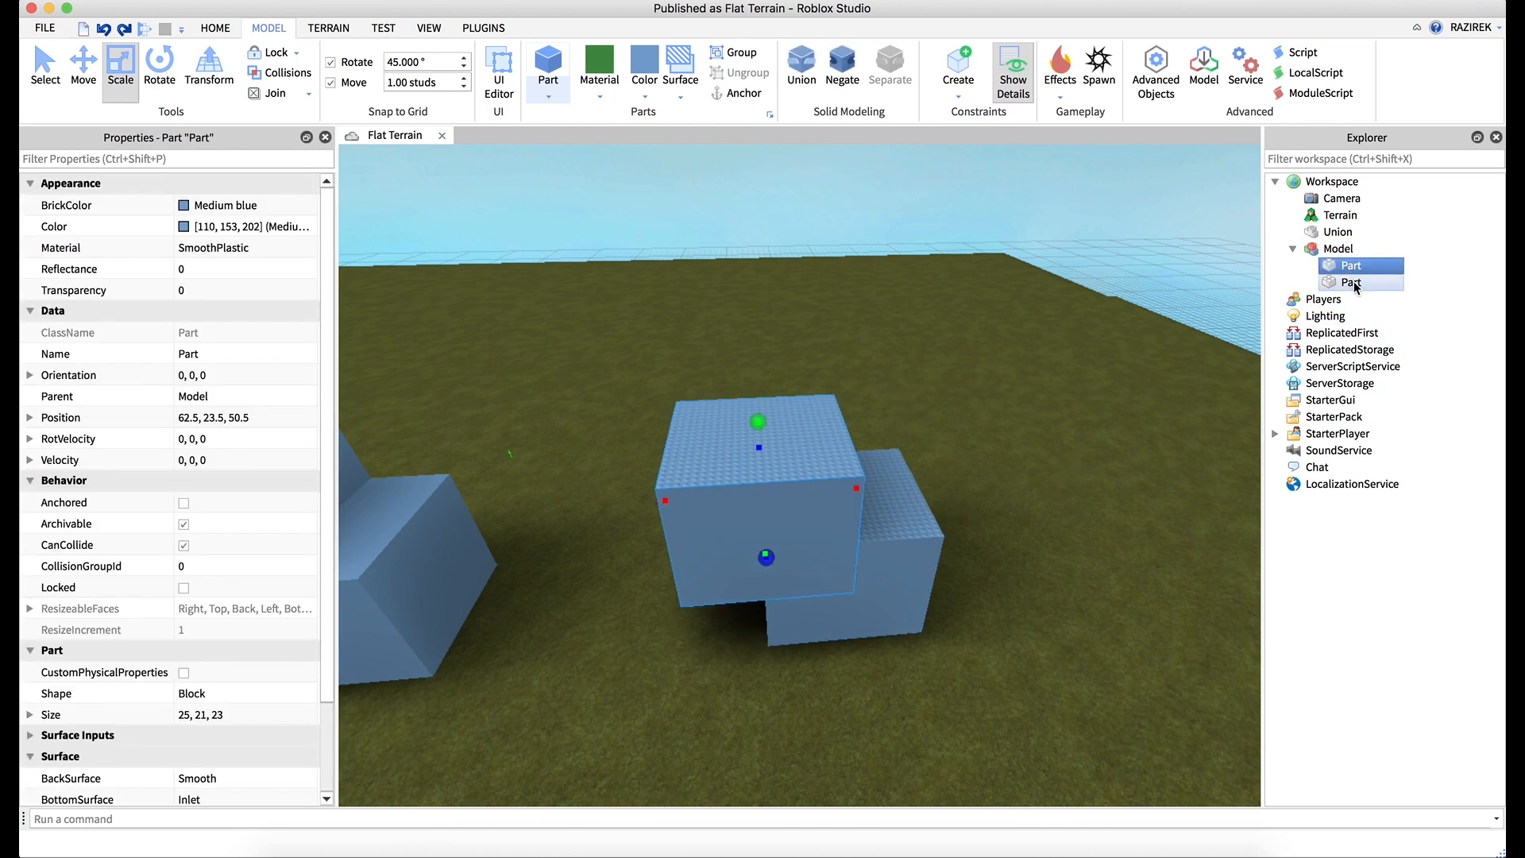
left_click(1350, 282, "shift")
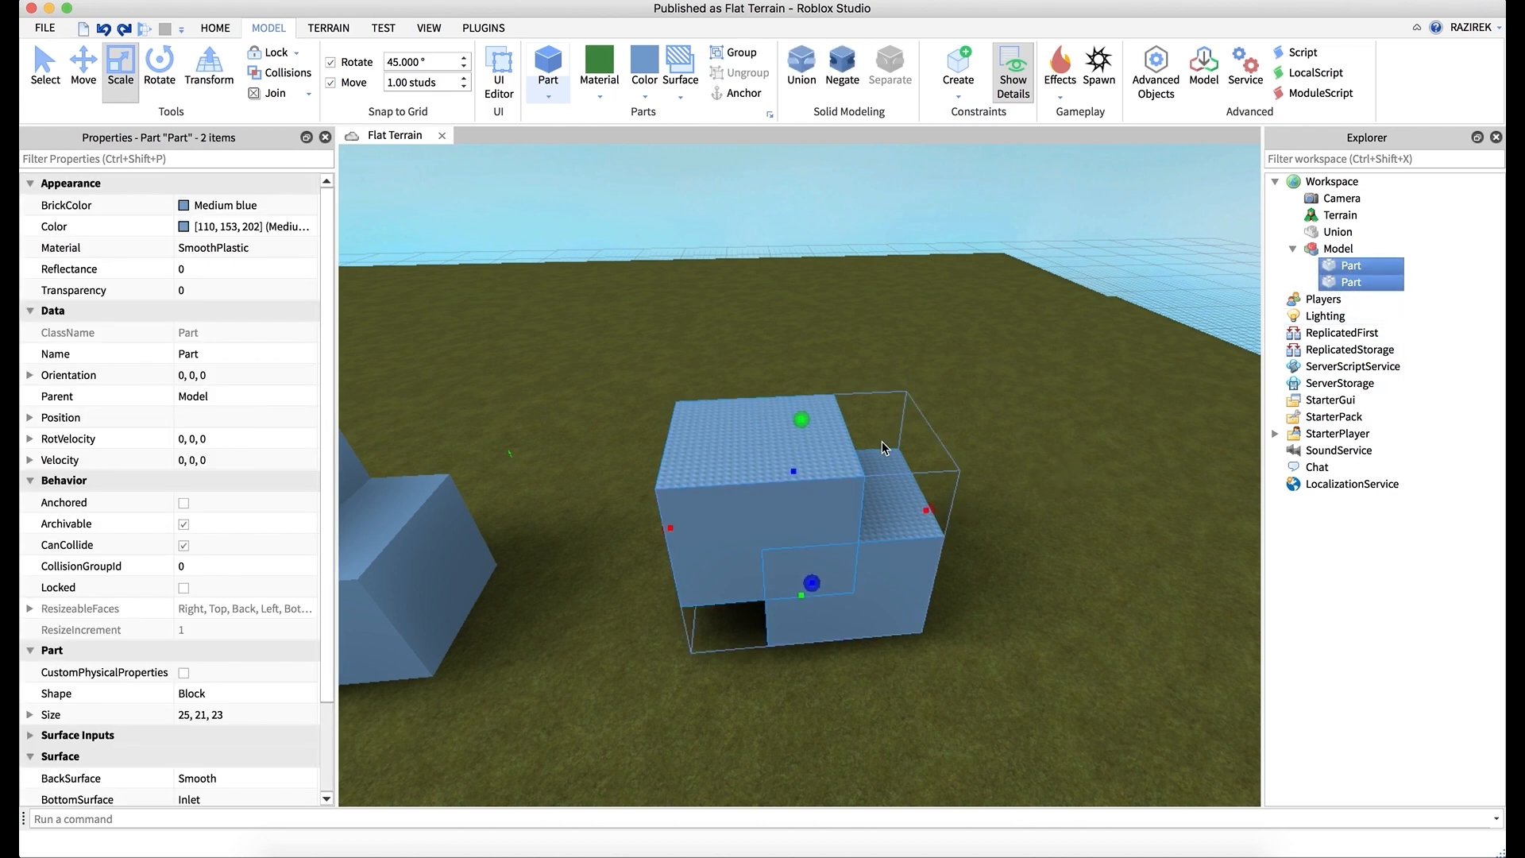
left_click_drag(665, 526, 764, 513)
key("super+z")
- Compare the union's Scale handles and properties with those of the grouped model's two individual parts
key("a")
right_click_drag(698, 387, 698, 388)
left_click(1333, 234)
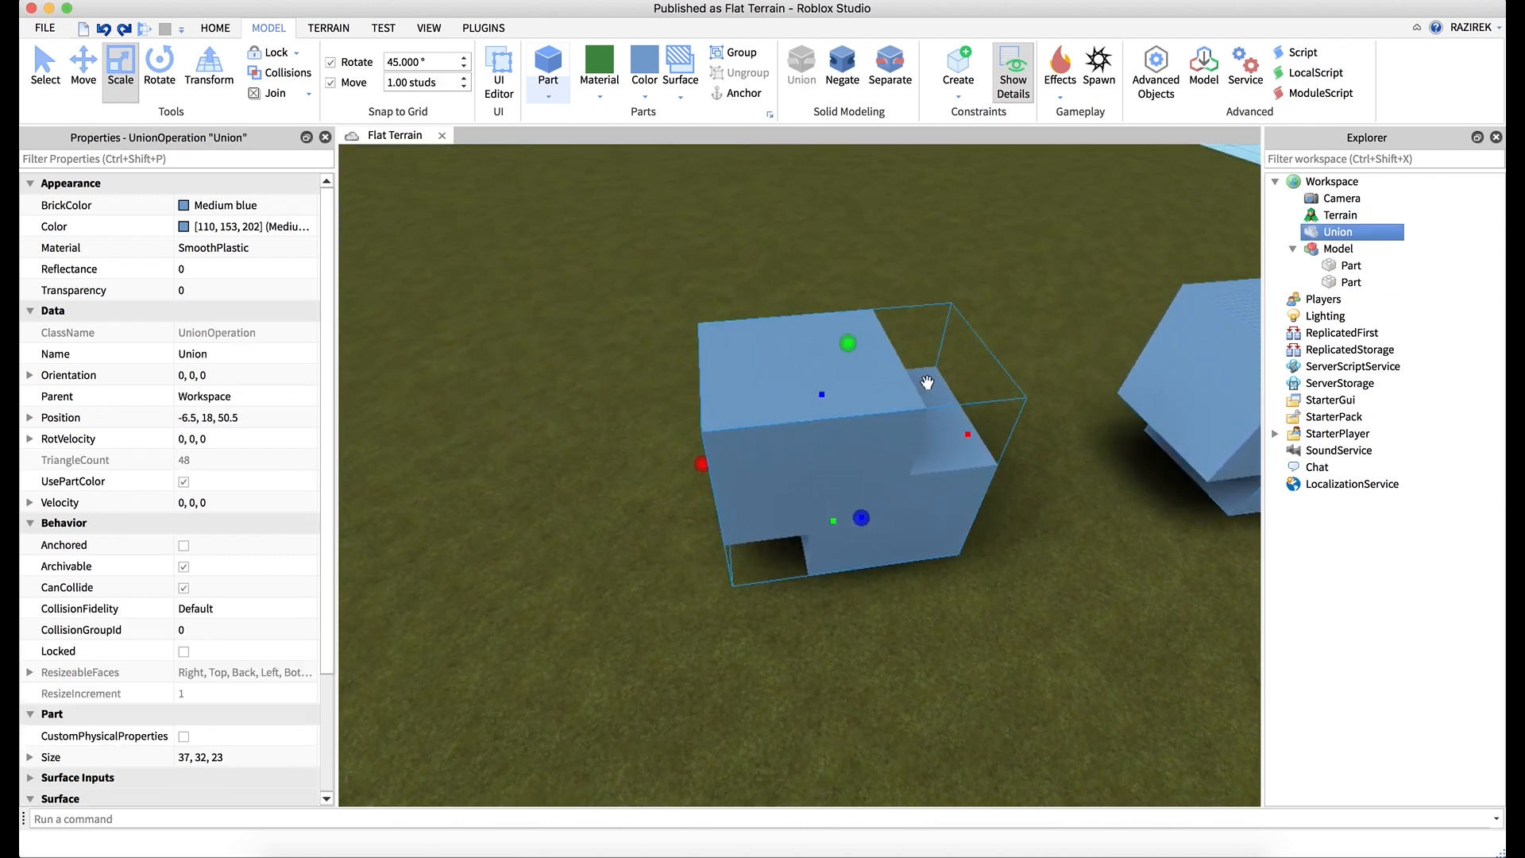
right_click_drag(864, 415, 864, 416)
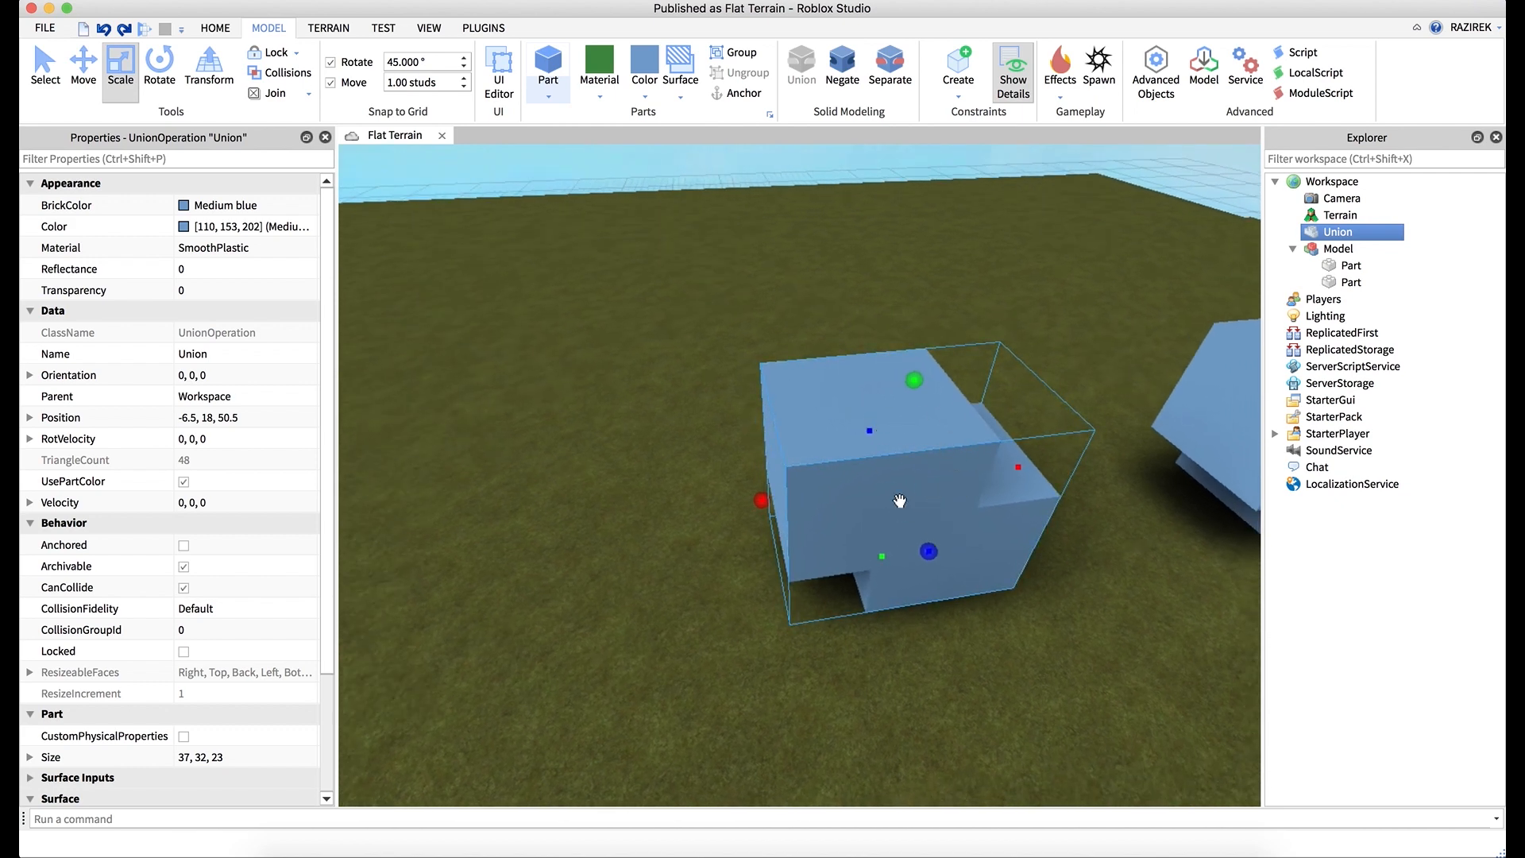
left_click(1351, 265)
left_click(1350, 282, "shift")
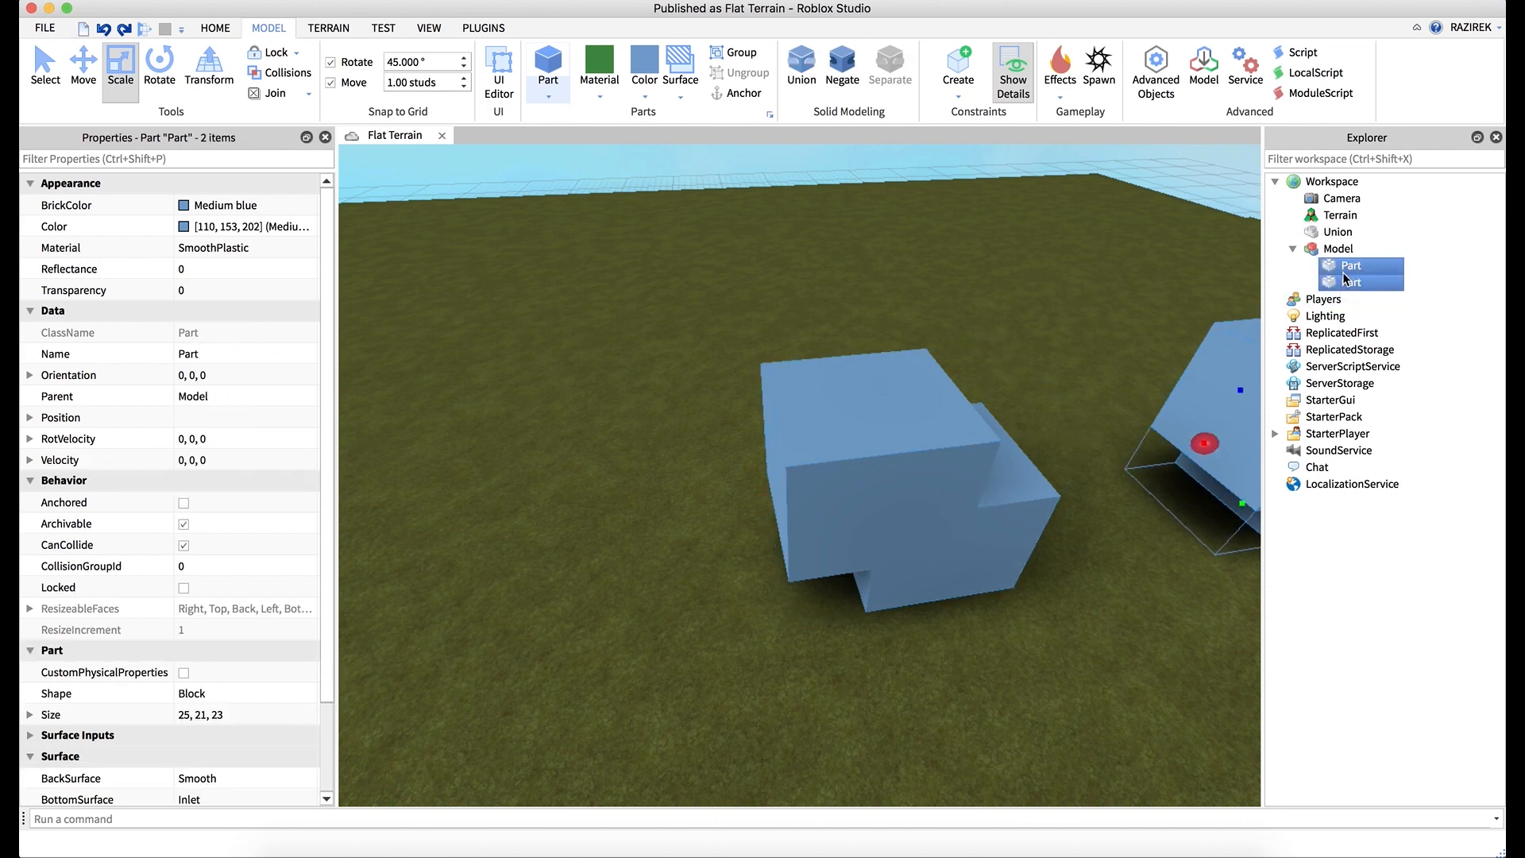
key("ctrl+shift+g")
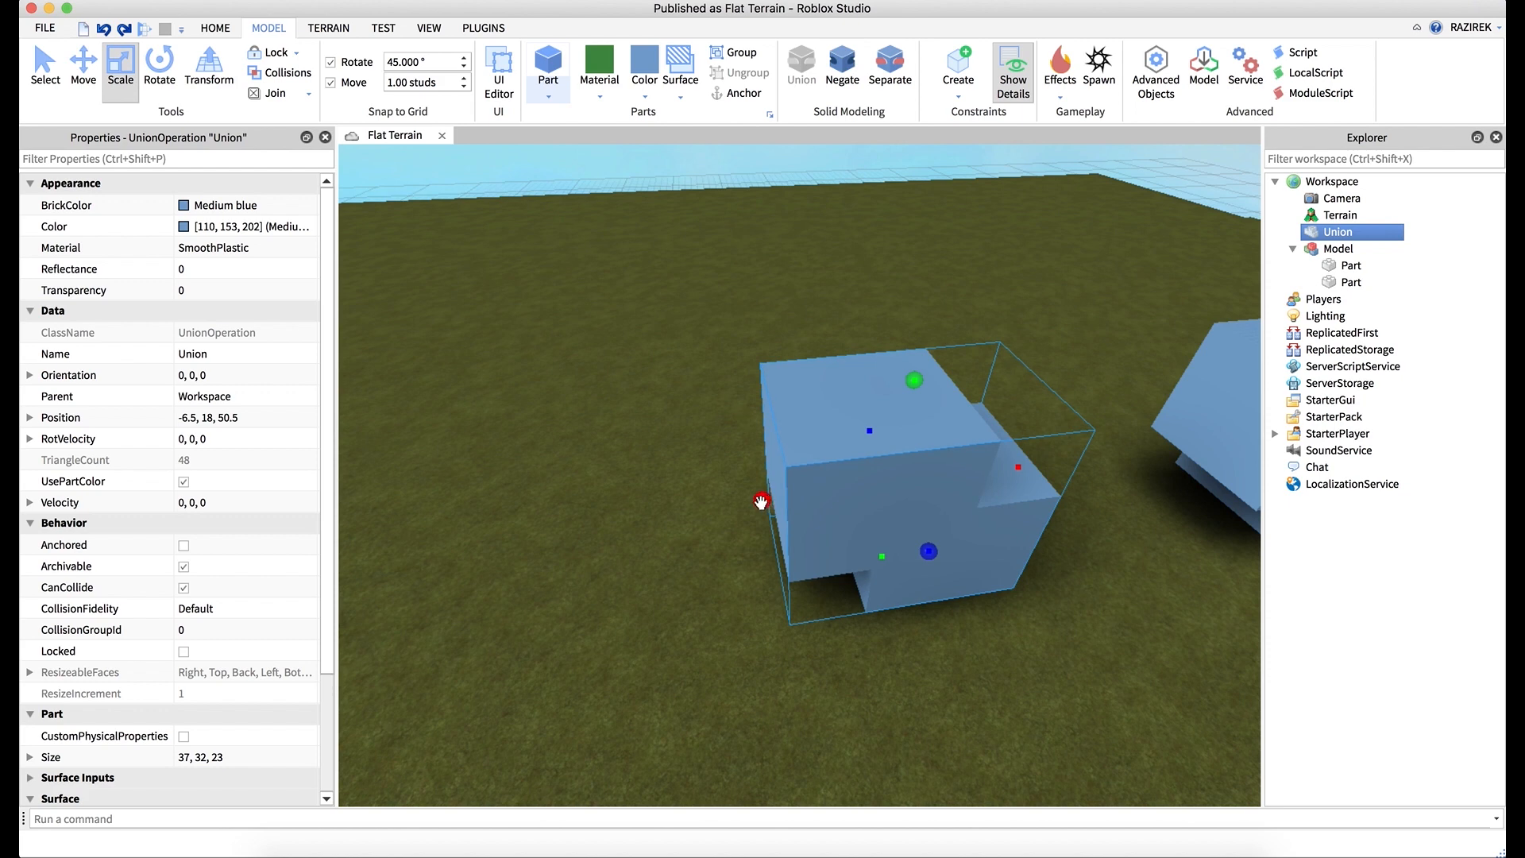
- Try scaling the union down to 24 studs along X, and undo the resize
mouse_move(761, 500)
left_mouse_down("shift")
mouse_move(906, 473)
mouse_move(781, 486)
left_mouse_up("shift")
key("super+z")
right_click_drag(838, 539, 838, 537)
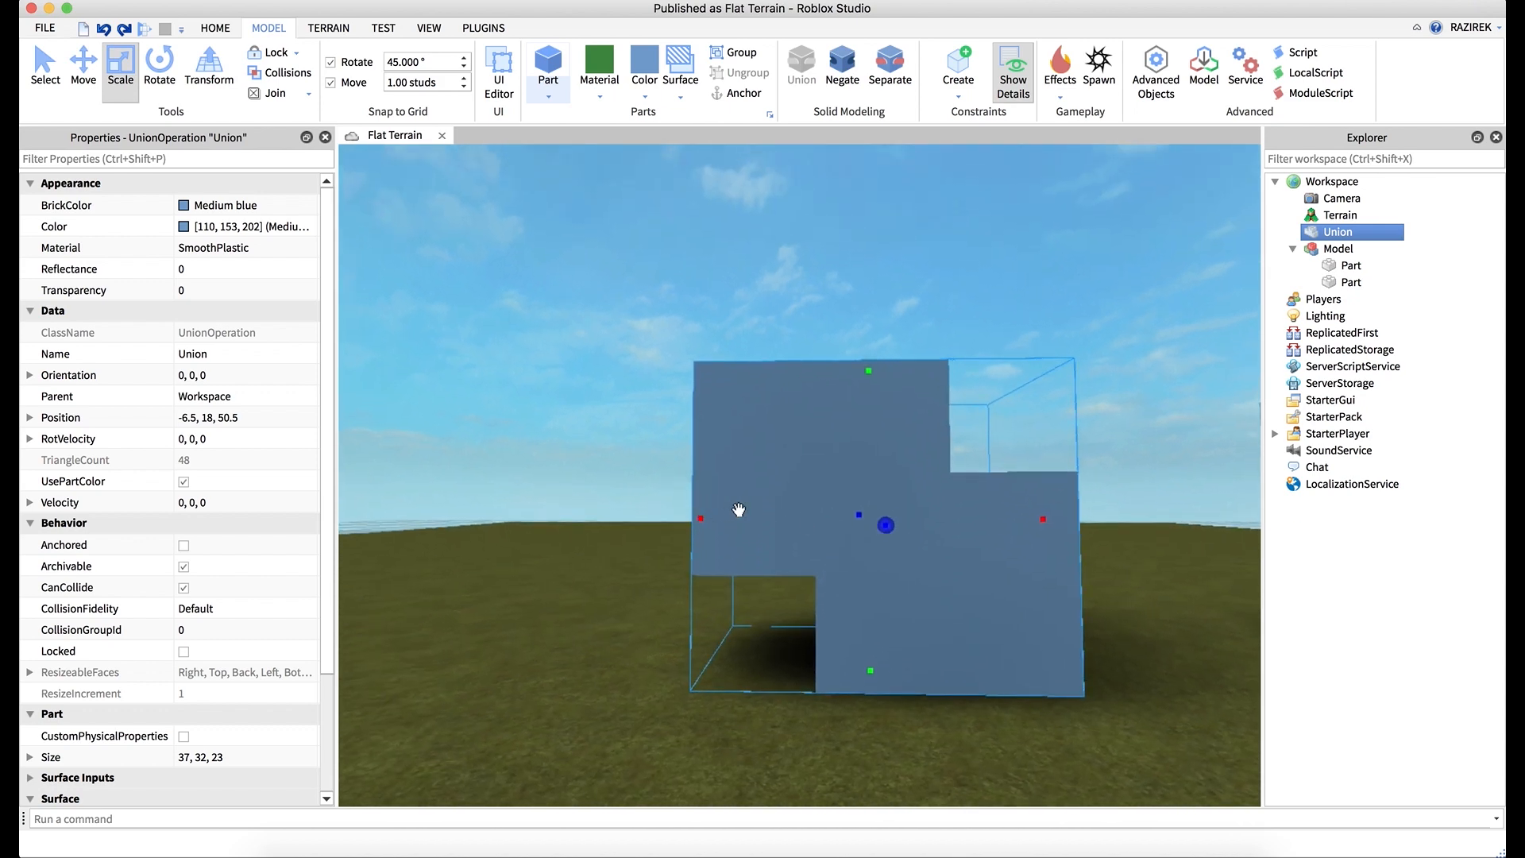
left_click_drag(700, 518, 808, 517, "shift")
scroll(807, 517, "up", 3)
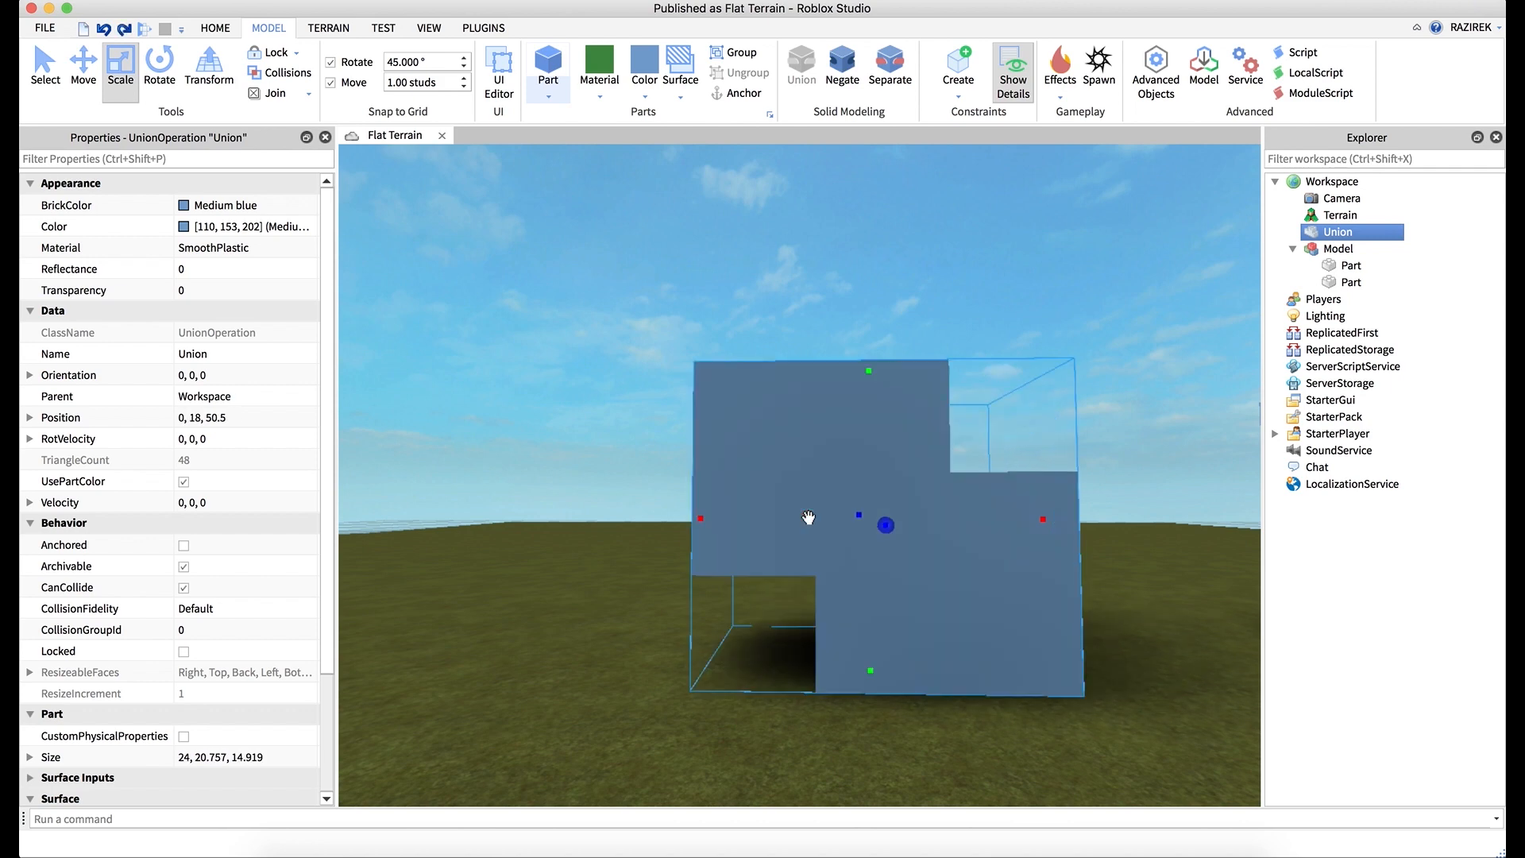
key("ctrl+z")
- Separate the union back into its two parts and clear the selection
key("a")
right_click_drag(797, 514, 796, 513)
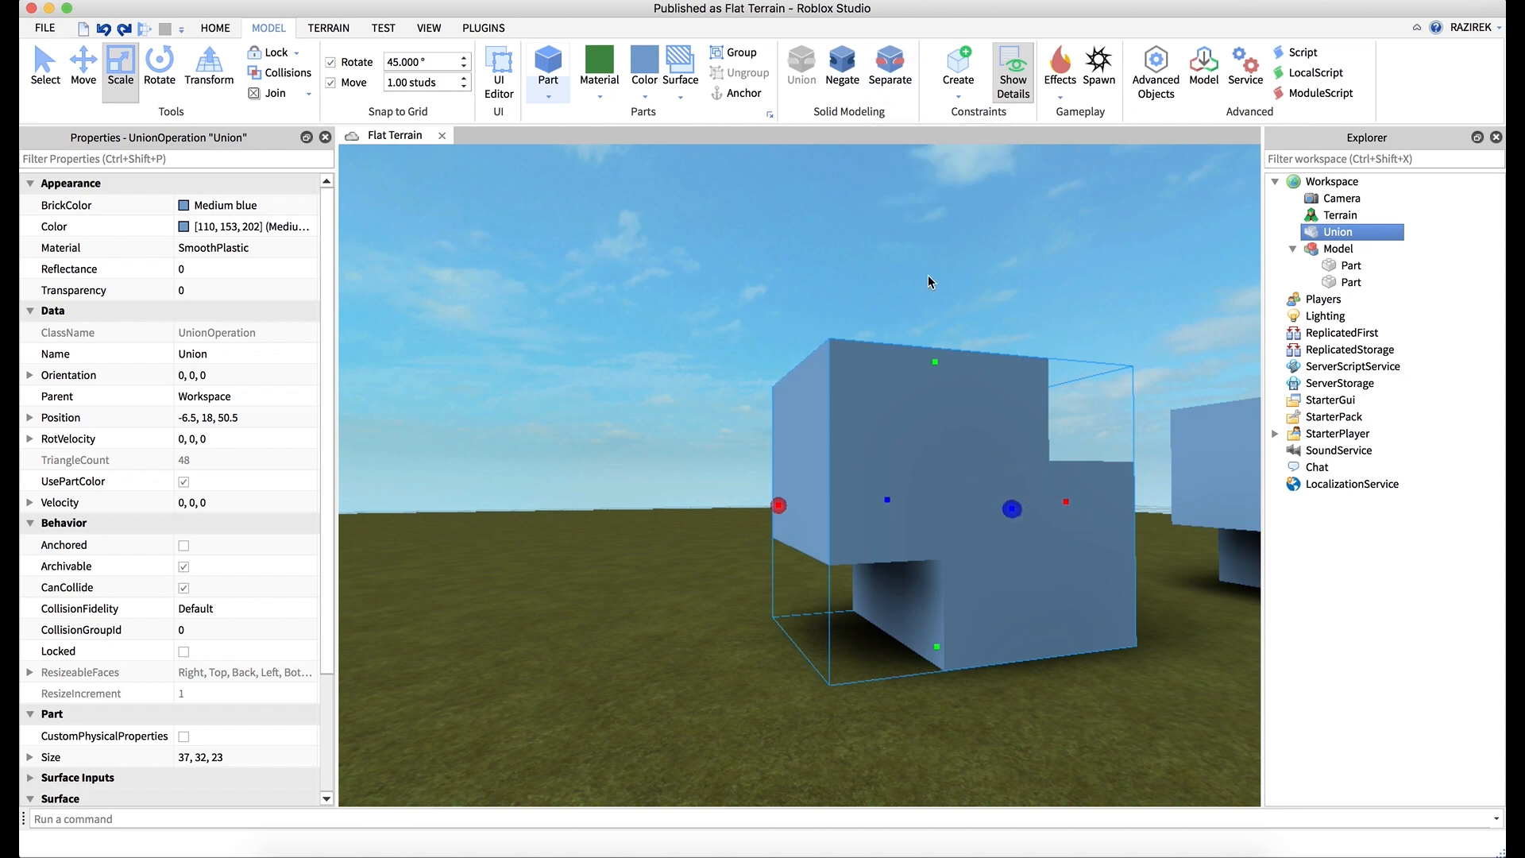
left_click(888, 85)
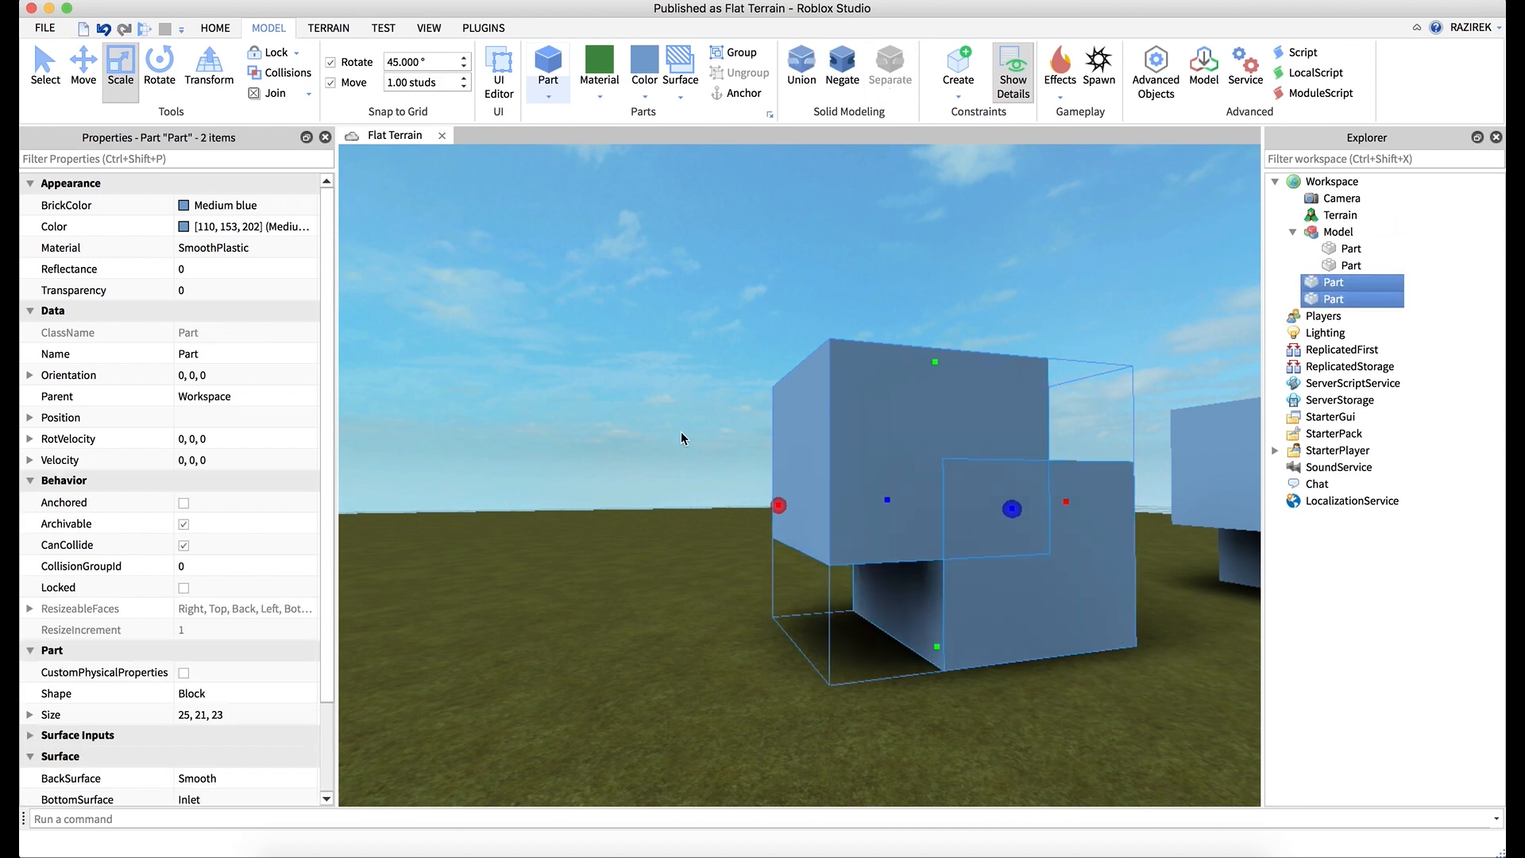
left_click(657, 565)
- Shrink the separated upper block to 17 × 16 × 23 studs and union it with the lower block
left_click(855, 454)
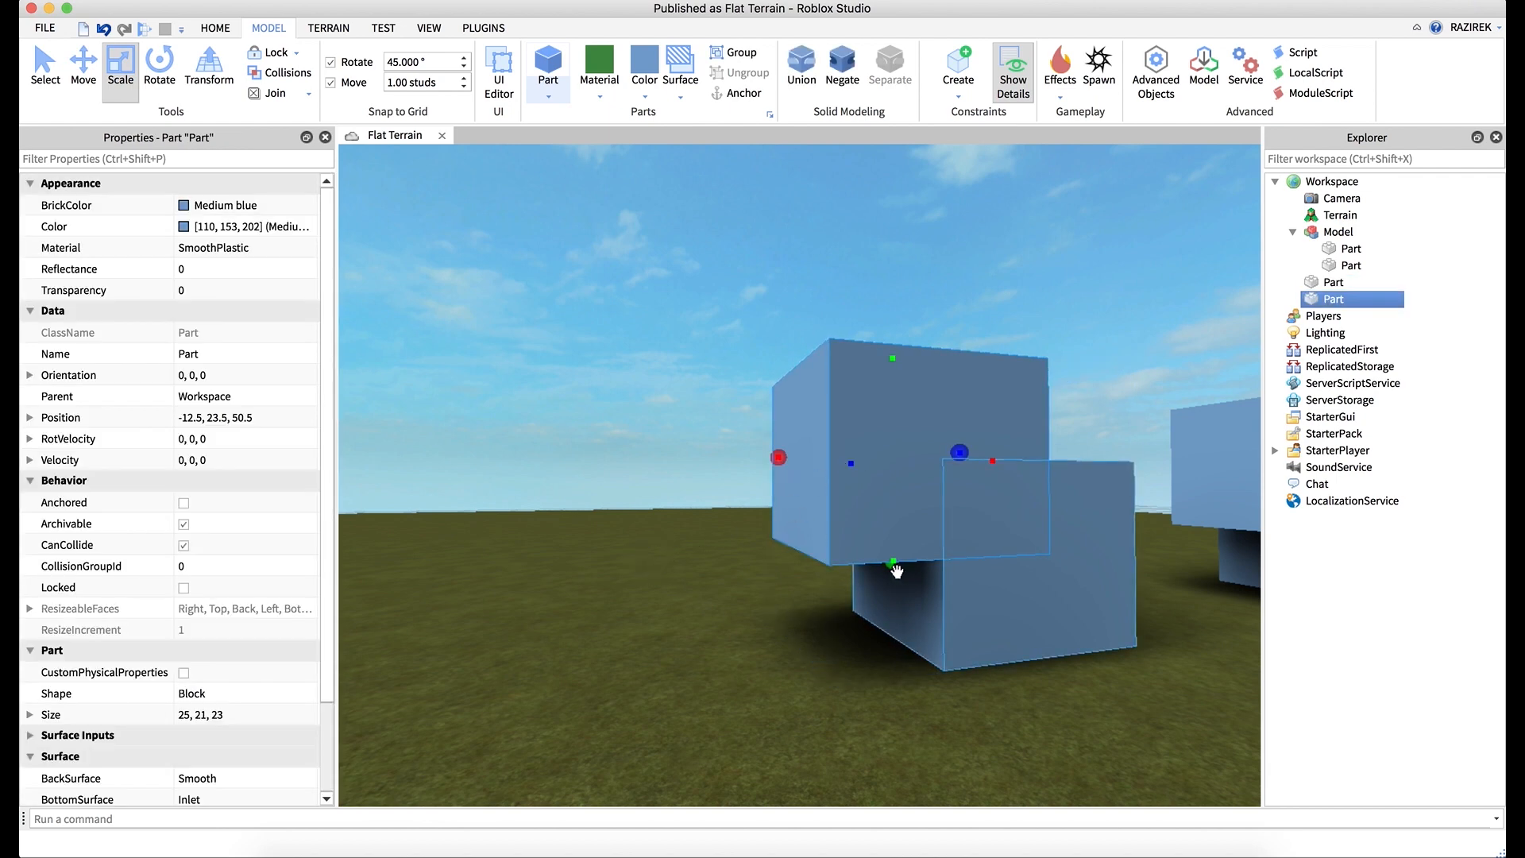
left_click_drag(896, 570, 892, 518)
left_click_drag(777, 433, 845, 436)
left_click(1044, 603, "shift")
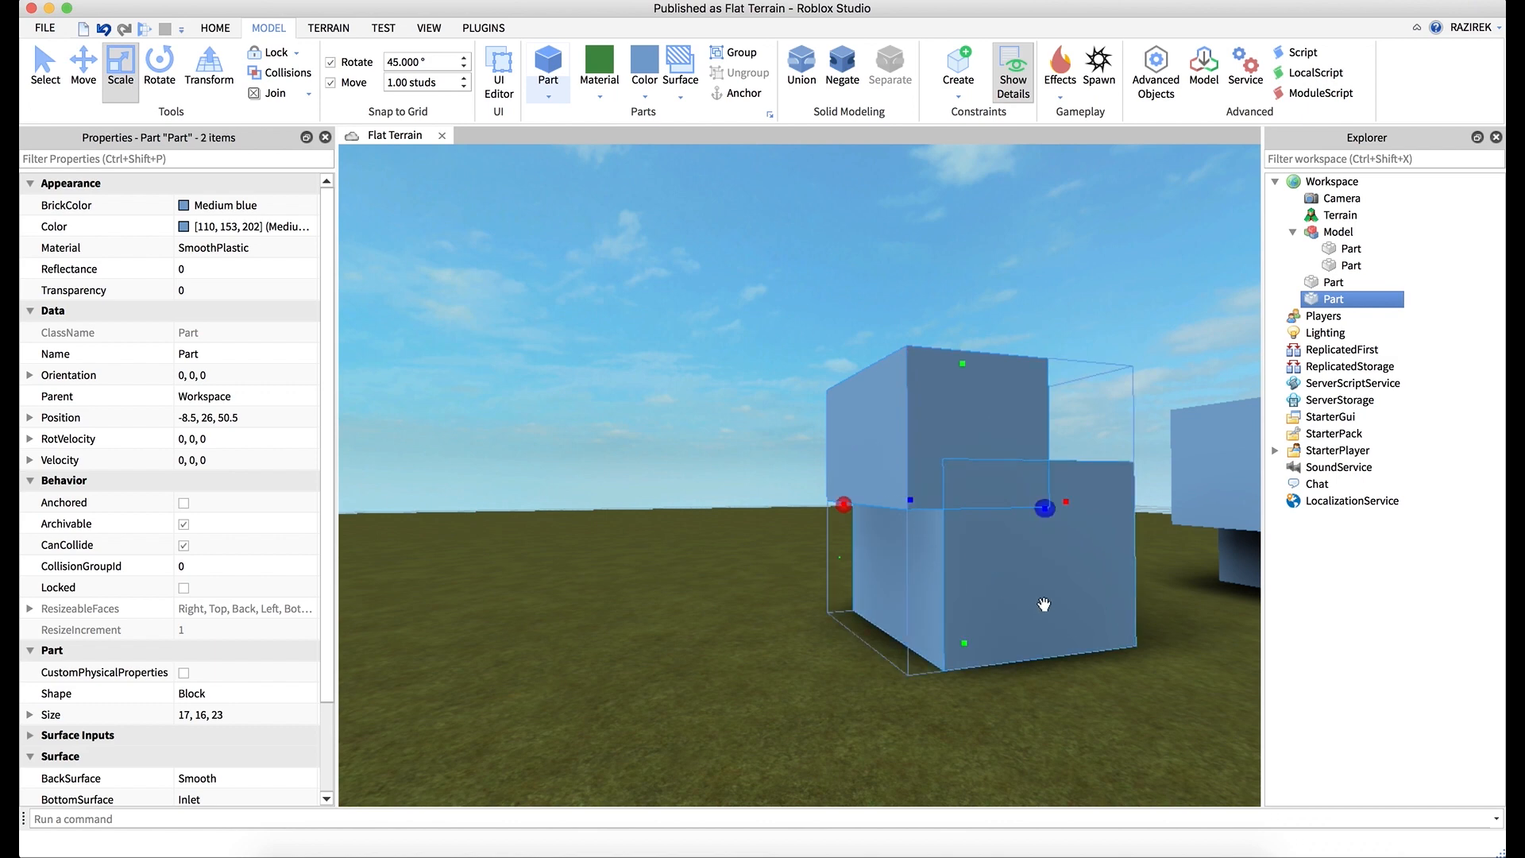
left_click(802, 68)
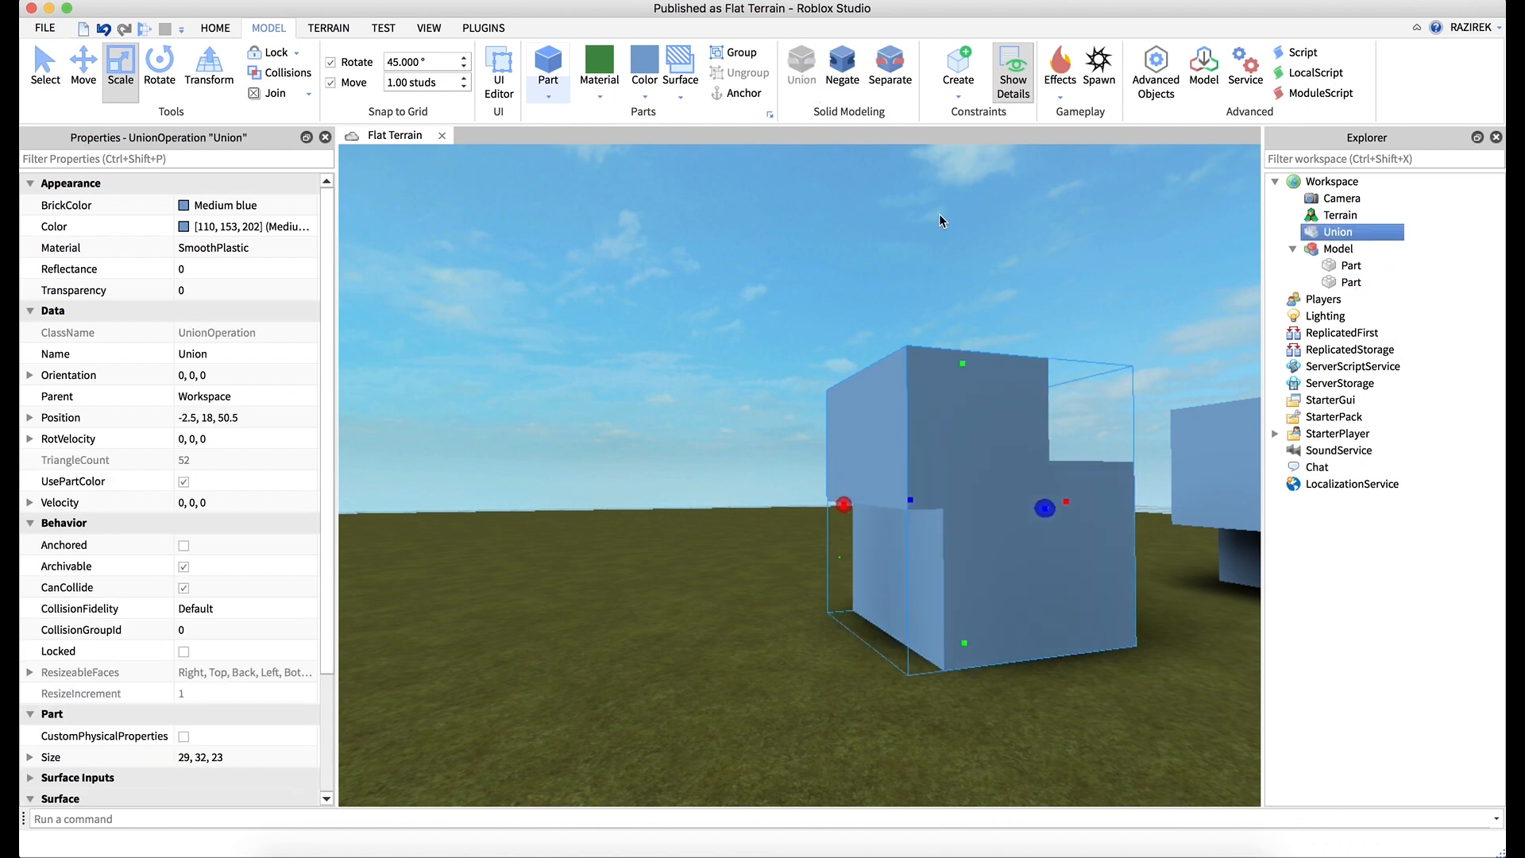
right_click_drag(940, 215, 964, 213)
key("d")
key("s")
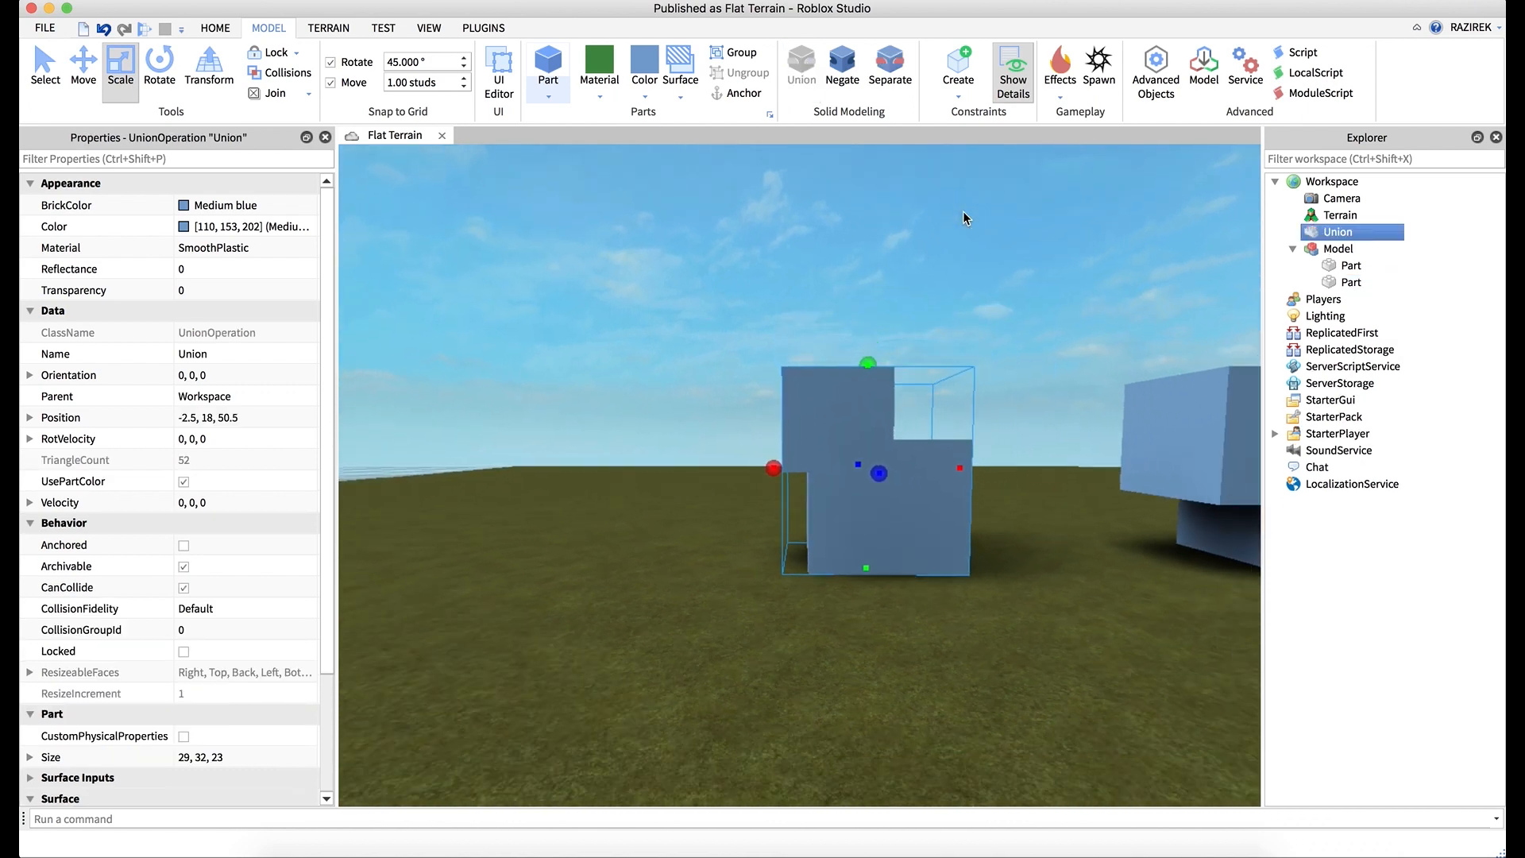
- Undo the last union and the upper block's resizing
right_click_drag(960, 212, 953, 241)
left_click(951, 245)
key("w")
key("super+z")
key("super+z")
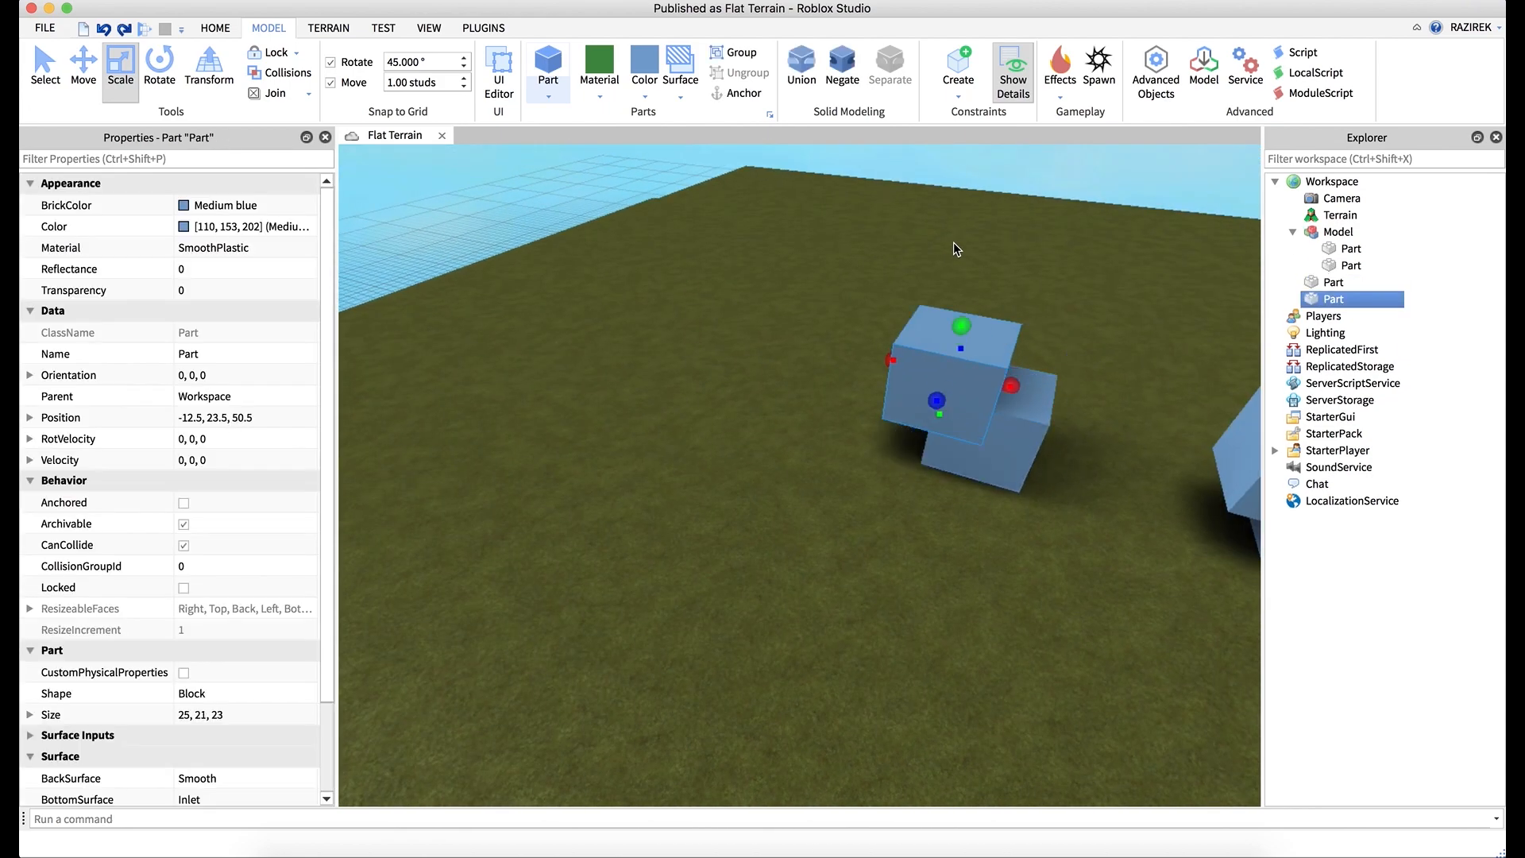
- Duplicate the two separated parts and move the copies clear of the originals along the X and Z axes
left_click(1339, 283, "shift")
key("super+d")
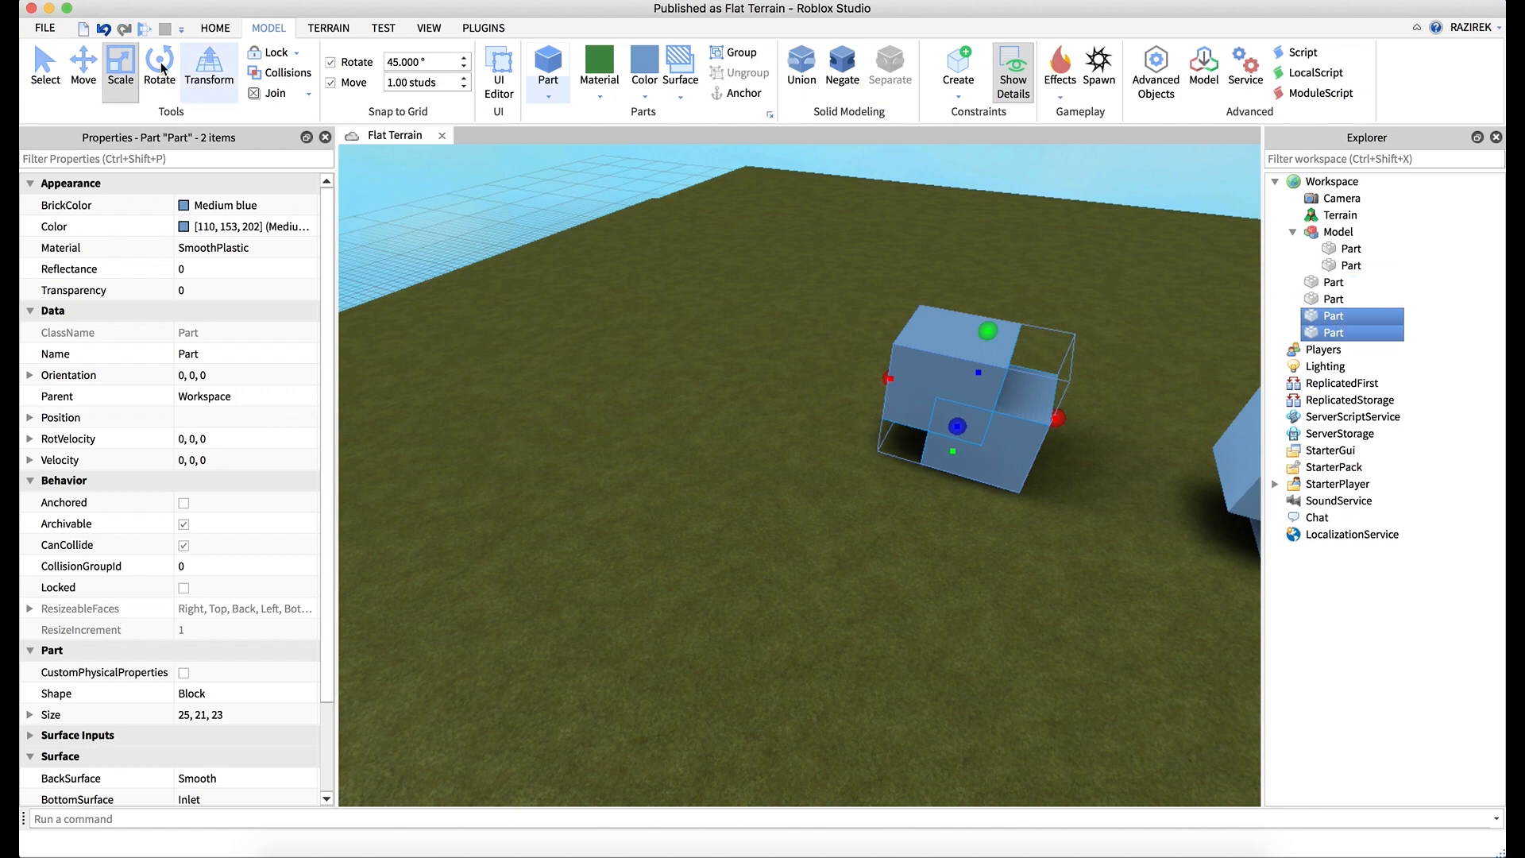
left_click(84, 72)
left_click_drag(866, 373, 601, 307)
left_click_drag(647, 370, 474, 481)
- Union the two original overlapping parts again, collapse the grouped model's contents and clear the selection
right_click_drag(639, 520, 648, 518)
left_click_drag(714, 243, 927, 454)
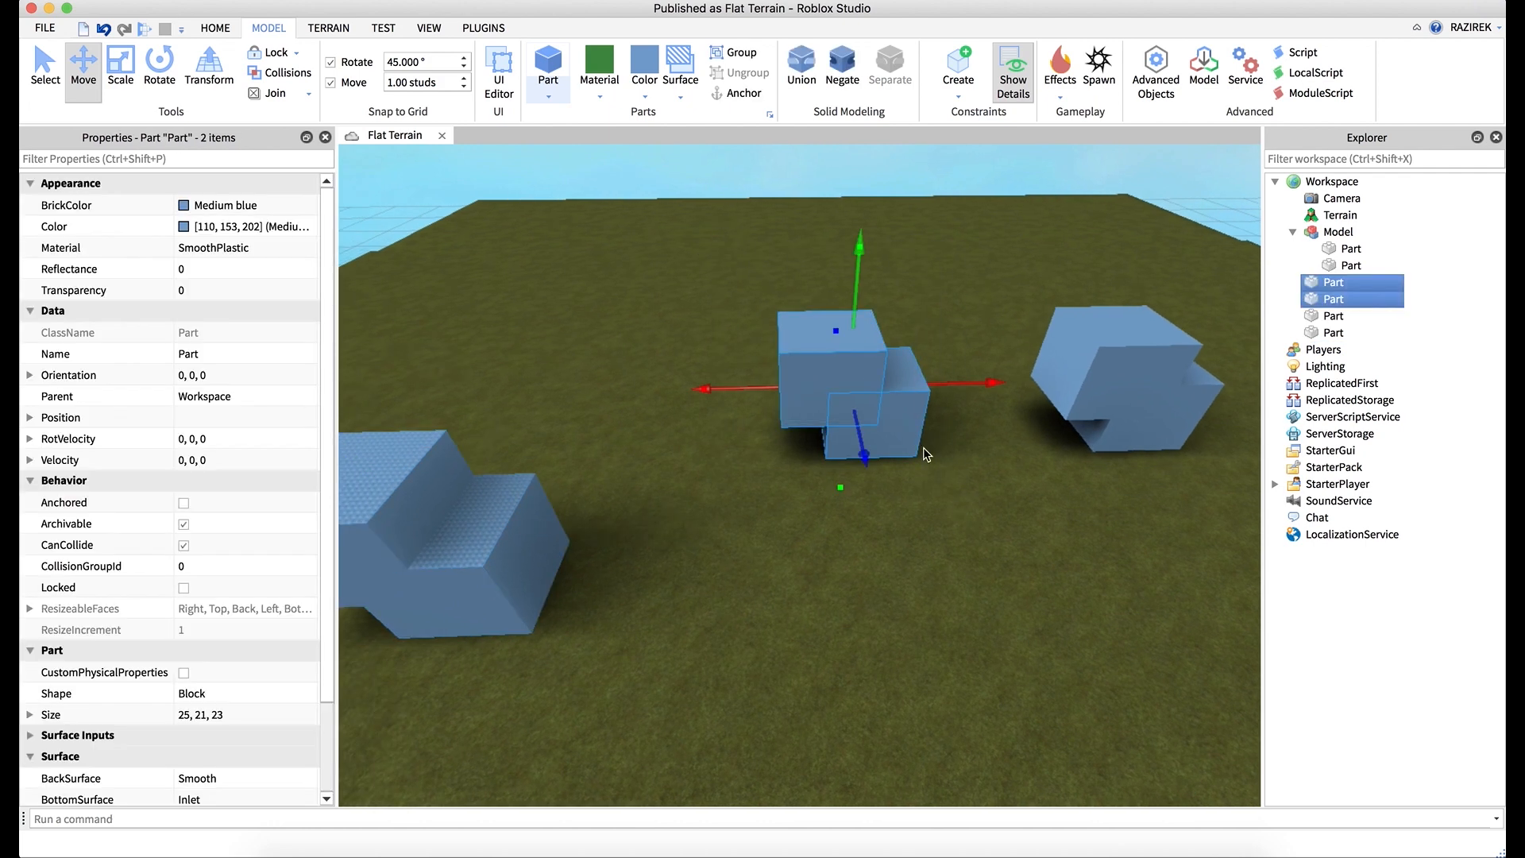
left_click(784, 77)
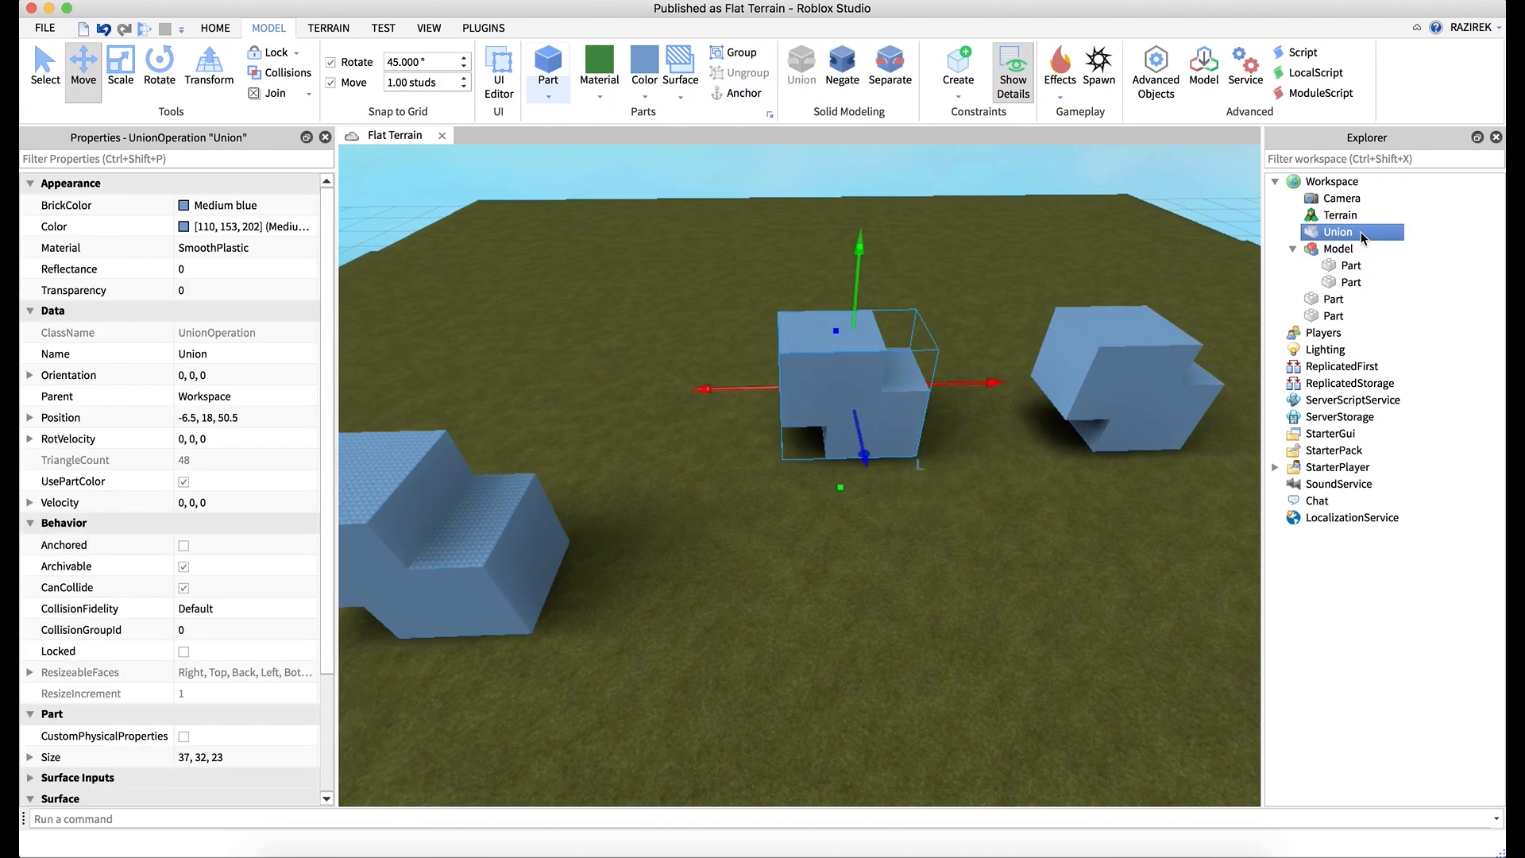
left_click(1292, 250)
left_click(882, 546)
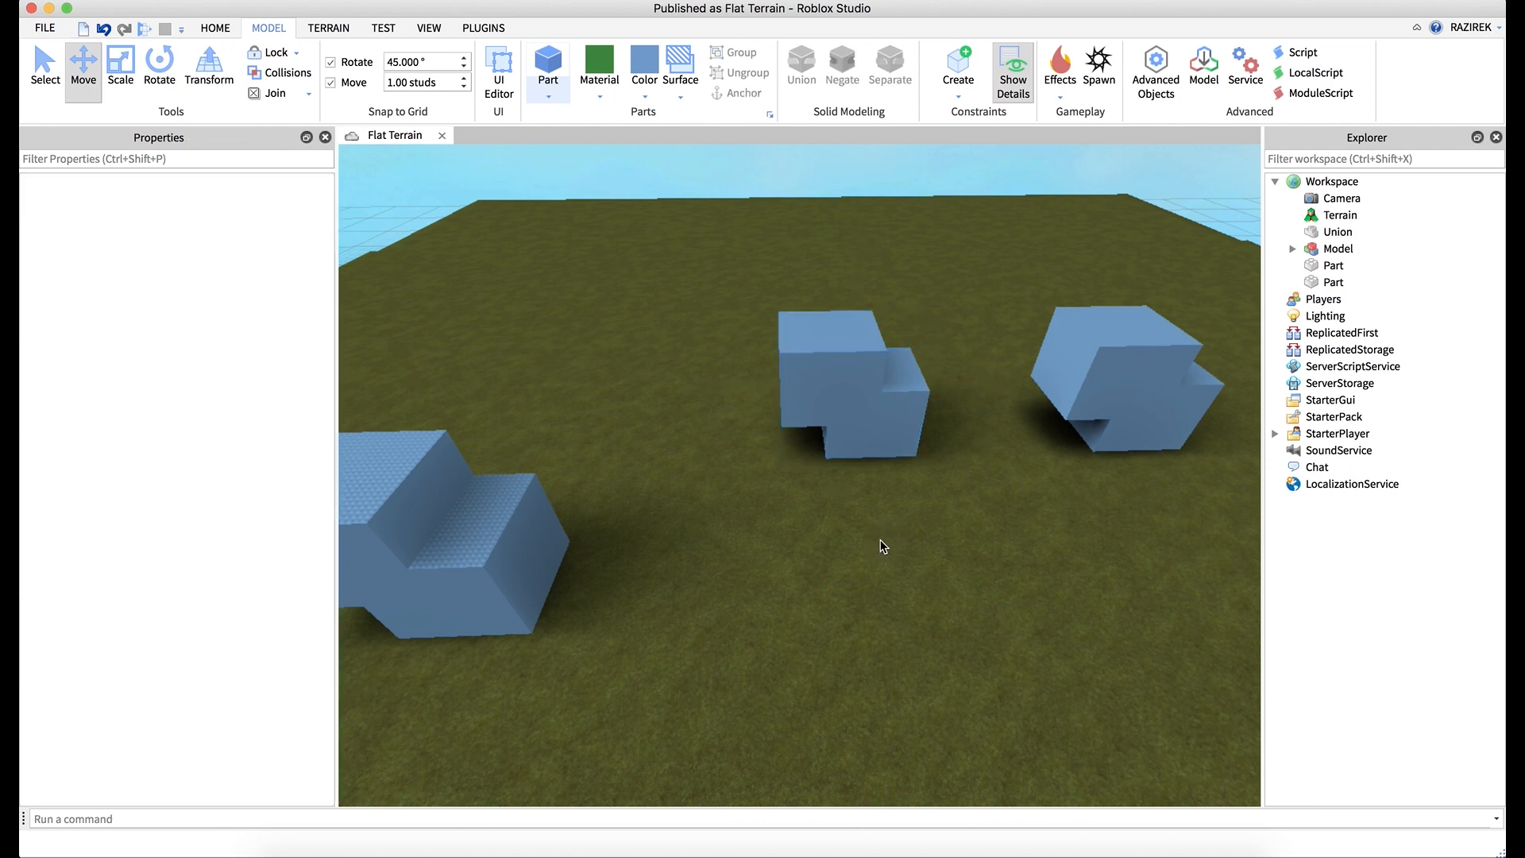
- Move the two ungrouped copies along Z and X so they stand beside the union, and deselect them
key("a")
left_click_drag(448, 398, 803, 698)
left_click_drag(608, 657, 599, 418)
left_click_drag(802, 389, 867, 399)
scroll(901, 442, "down", 6)
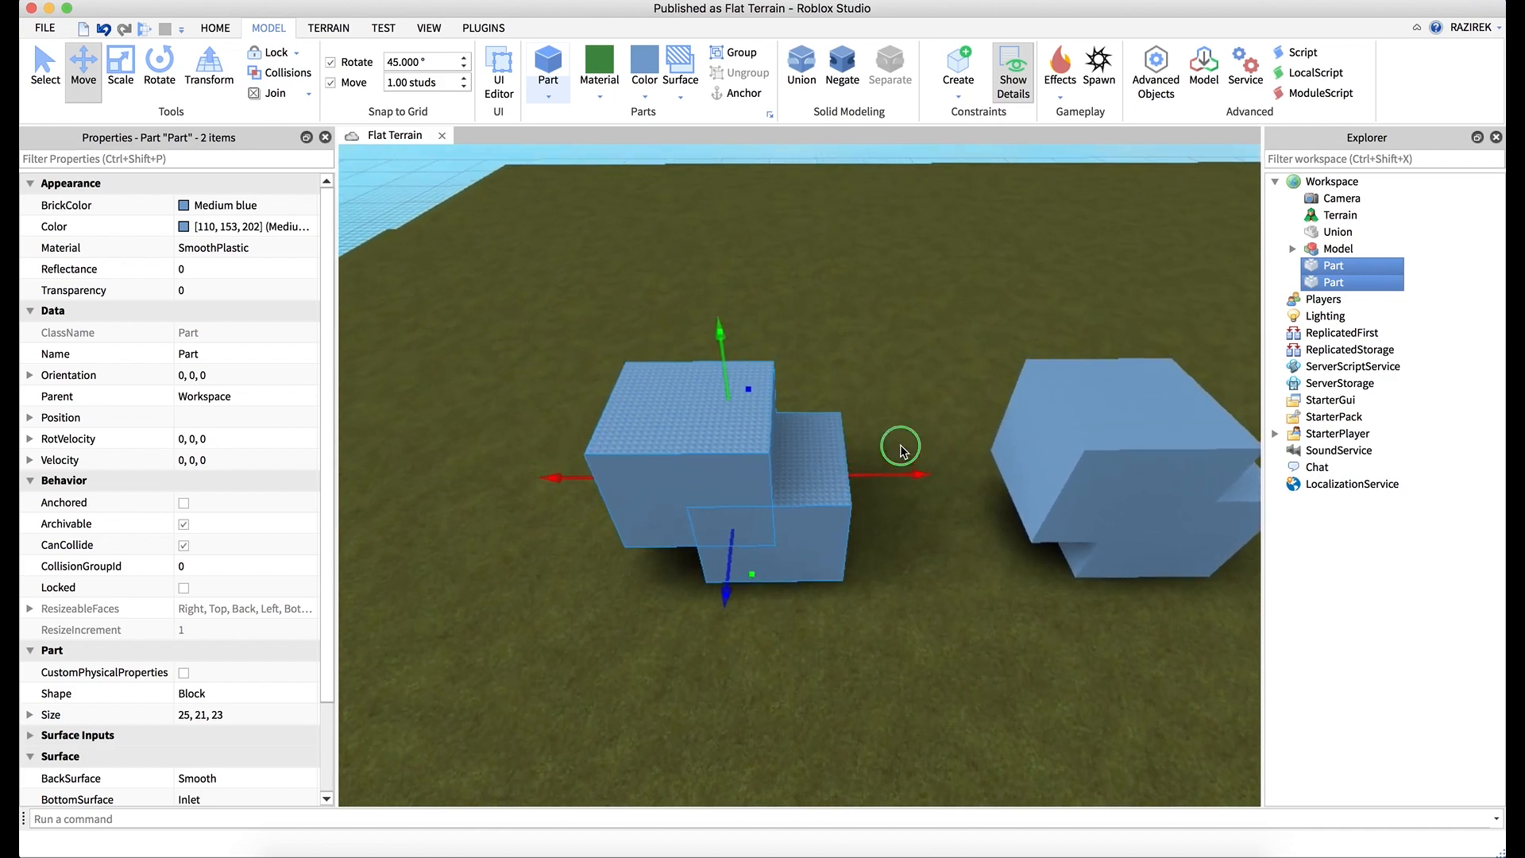
left_click(902, 348)
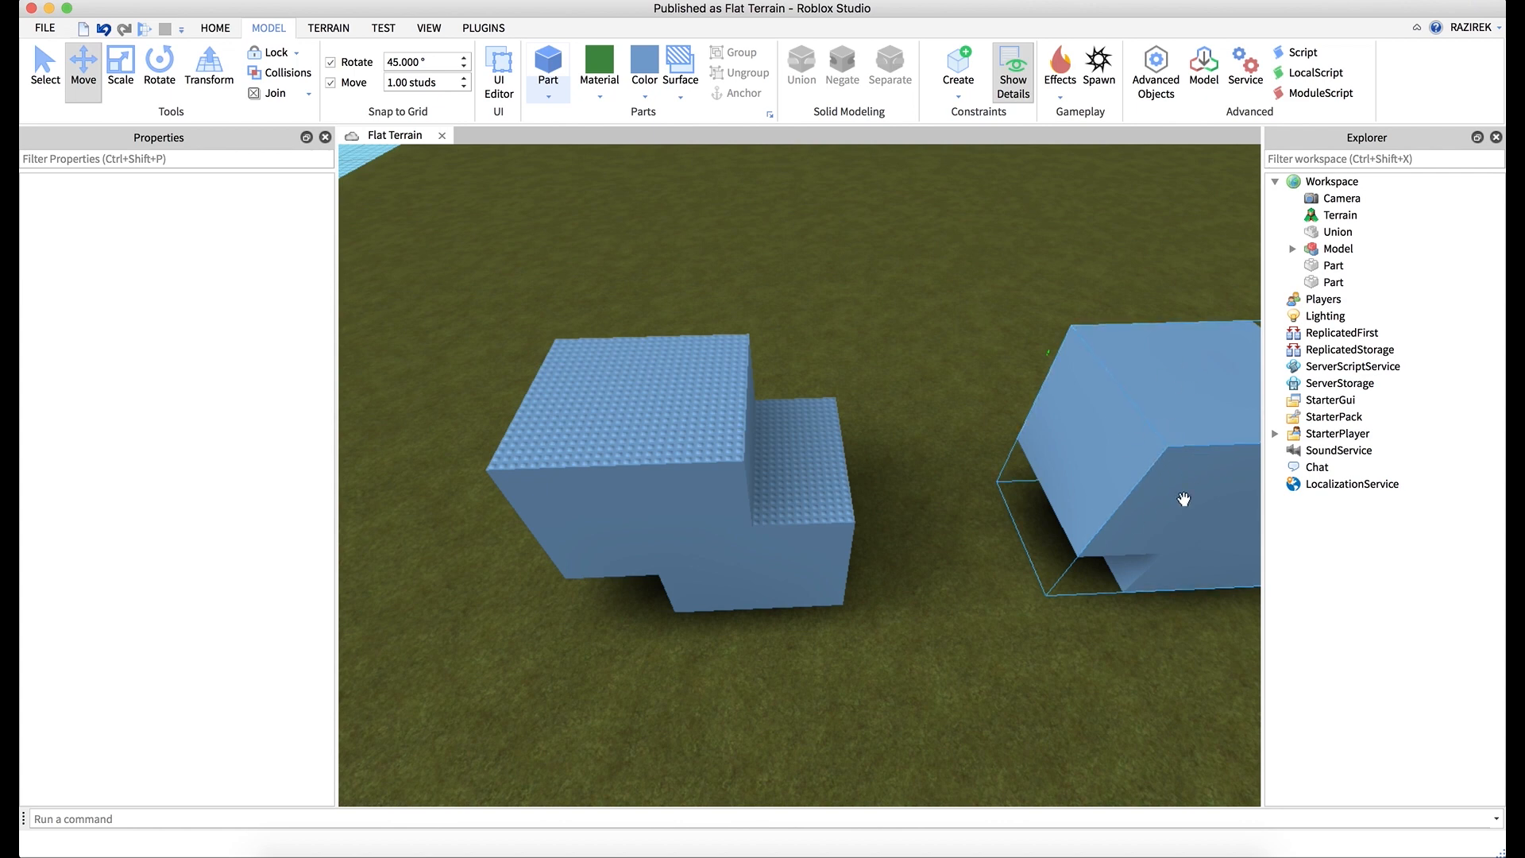
right_click_drag(1134, 478, 1112, 476)
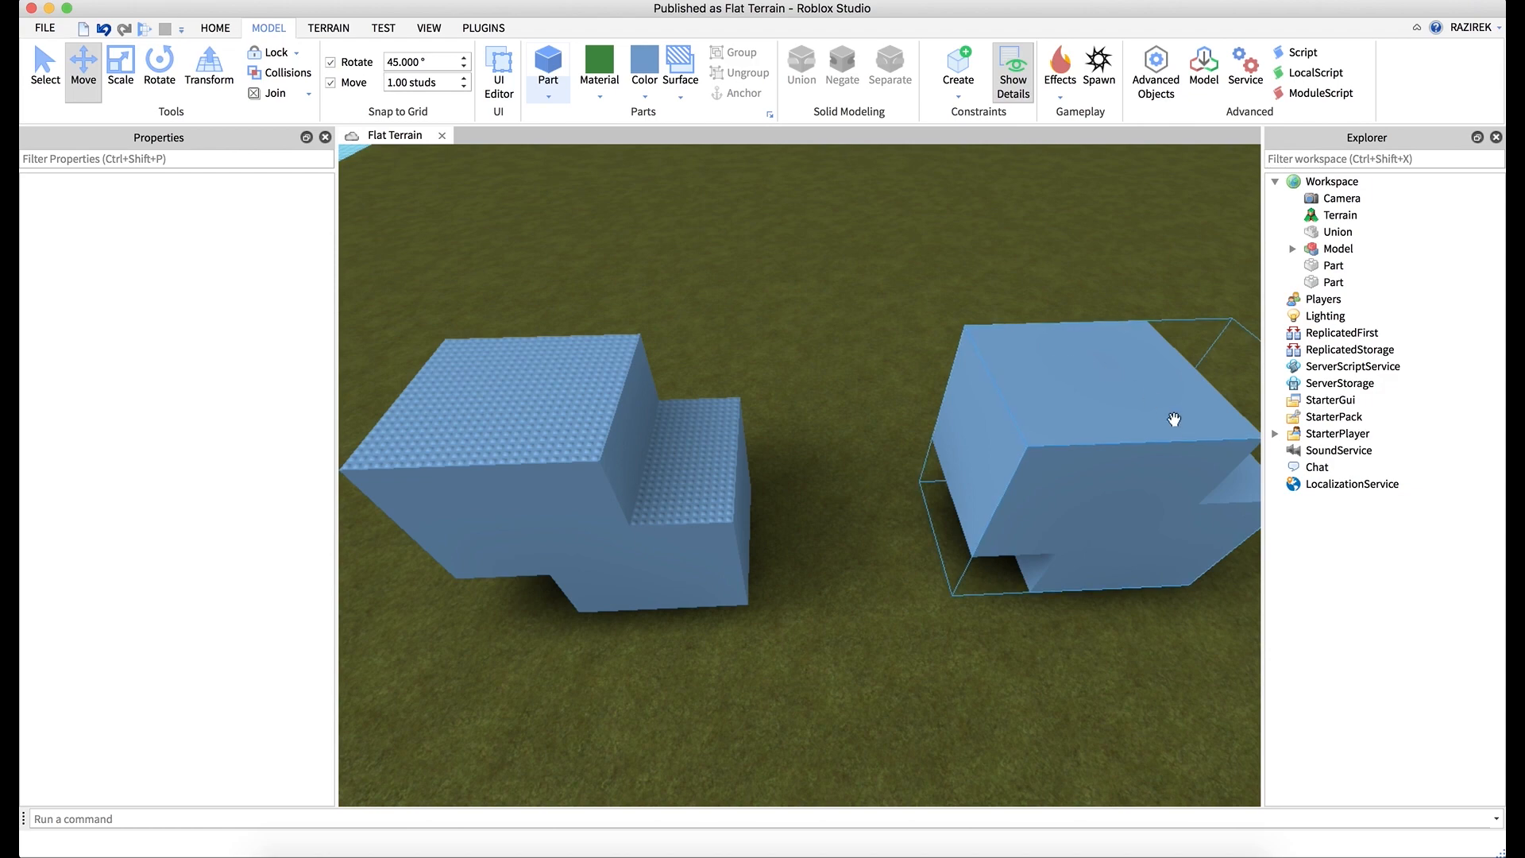
- Set the BrickColor of the loose pair's upper block to Really red
right_click_drag(827, 409, 807, 445)
left_click(681, 486)
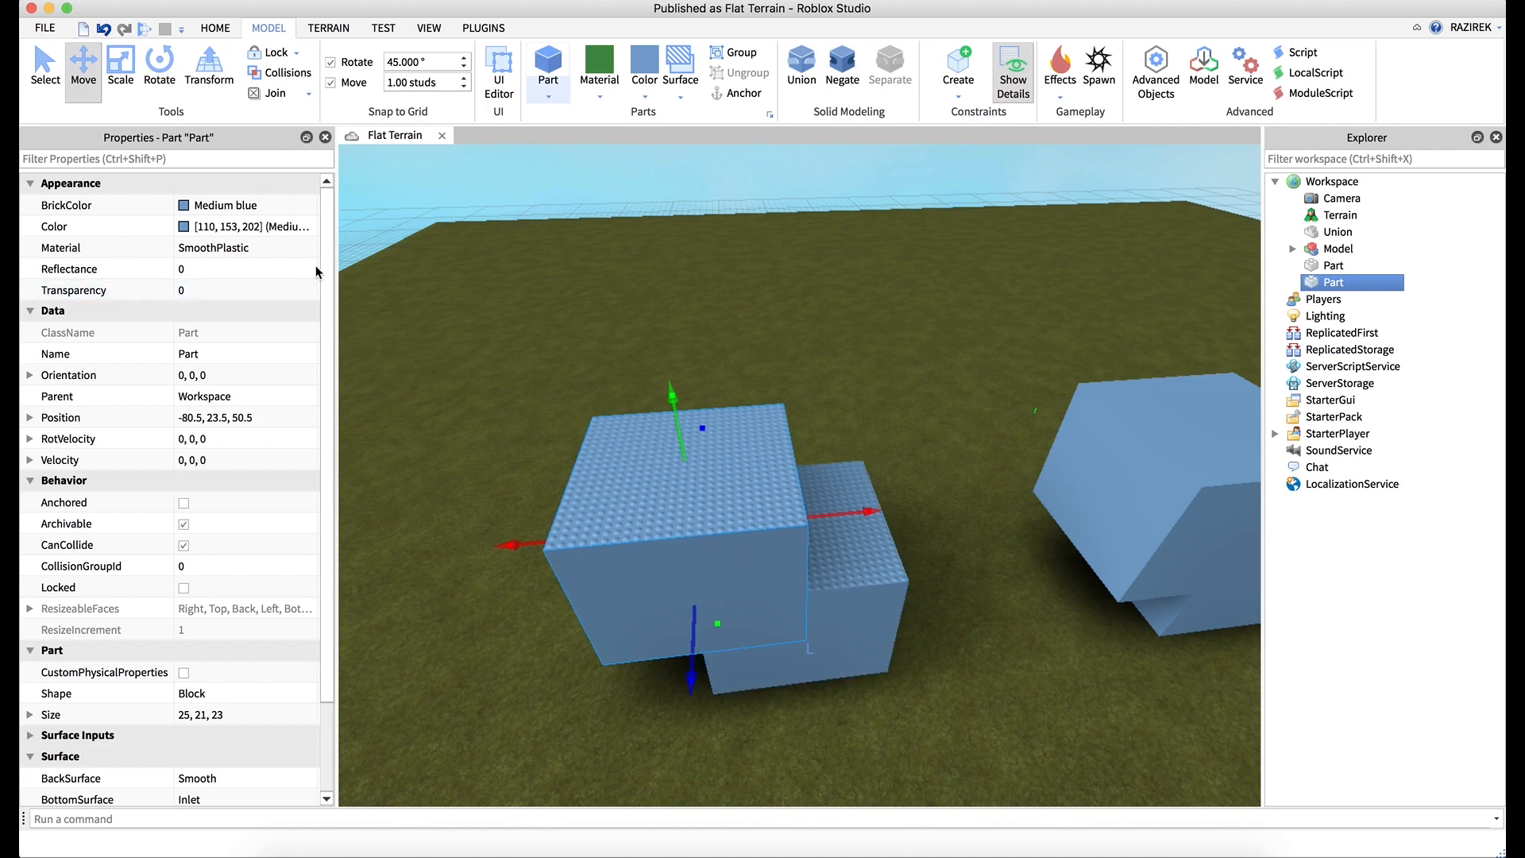
left_click(185, 206)
left_click(269, 386)
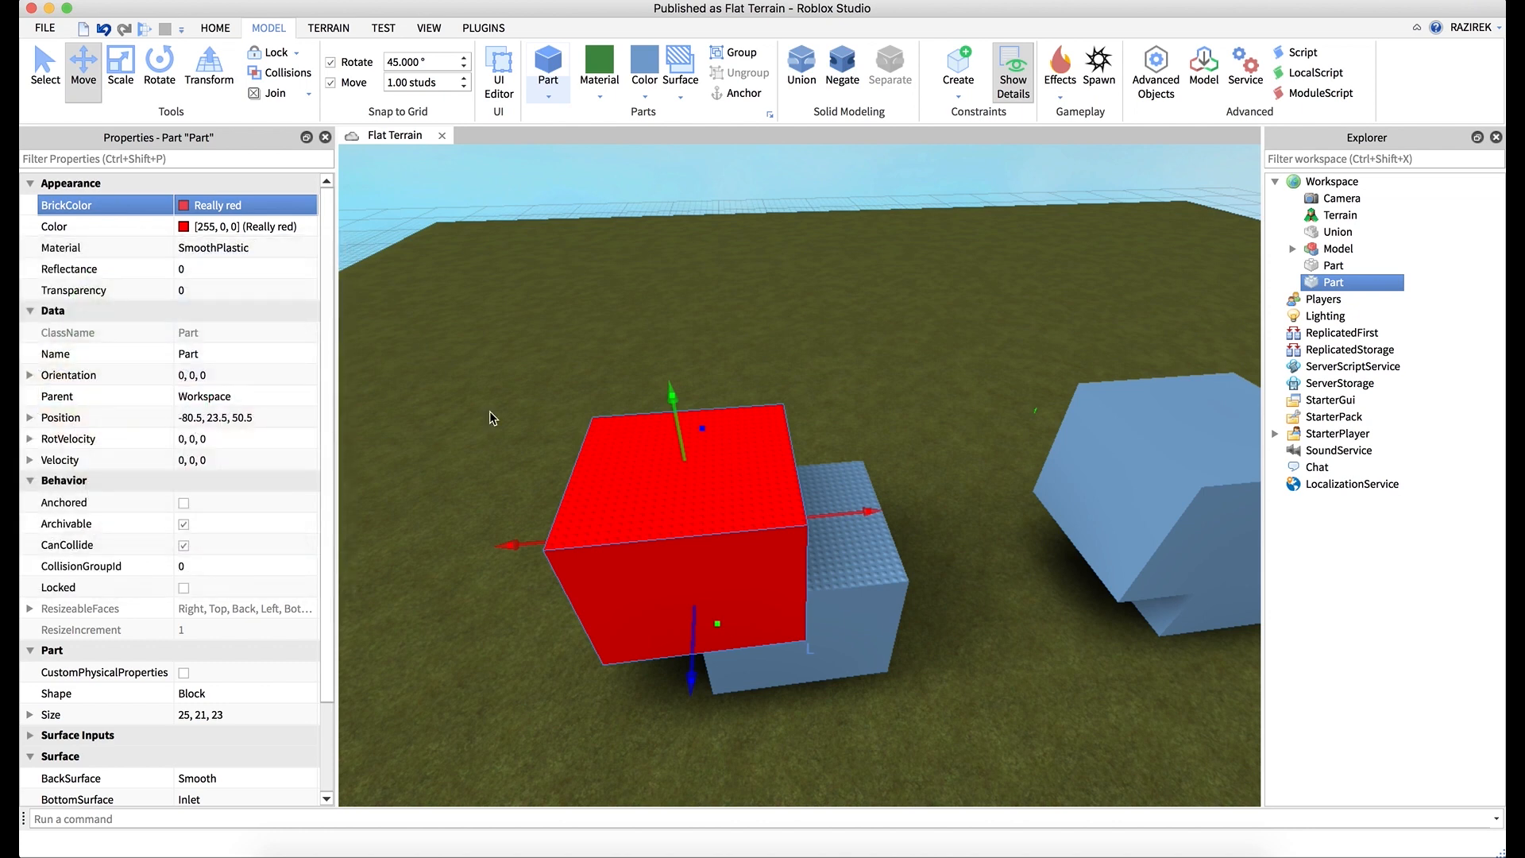
- Select the red upper block together with the overlapping blue lower block and union them
left_click(861, 581)
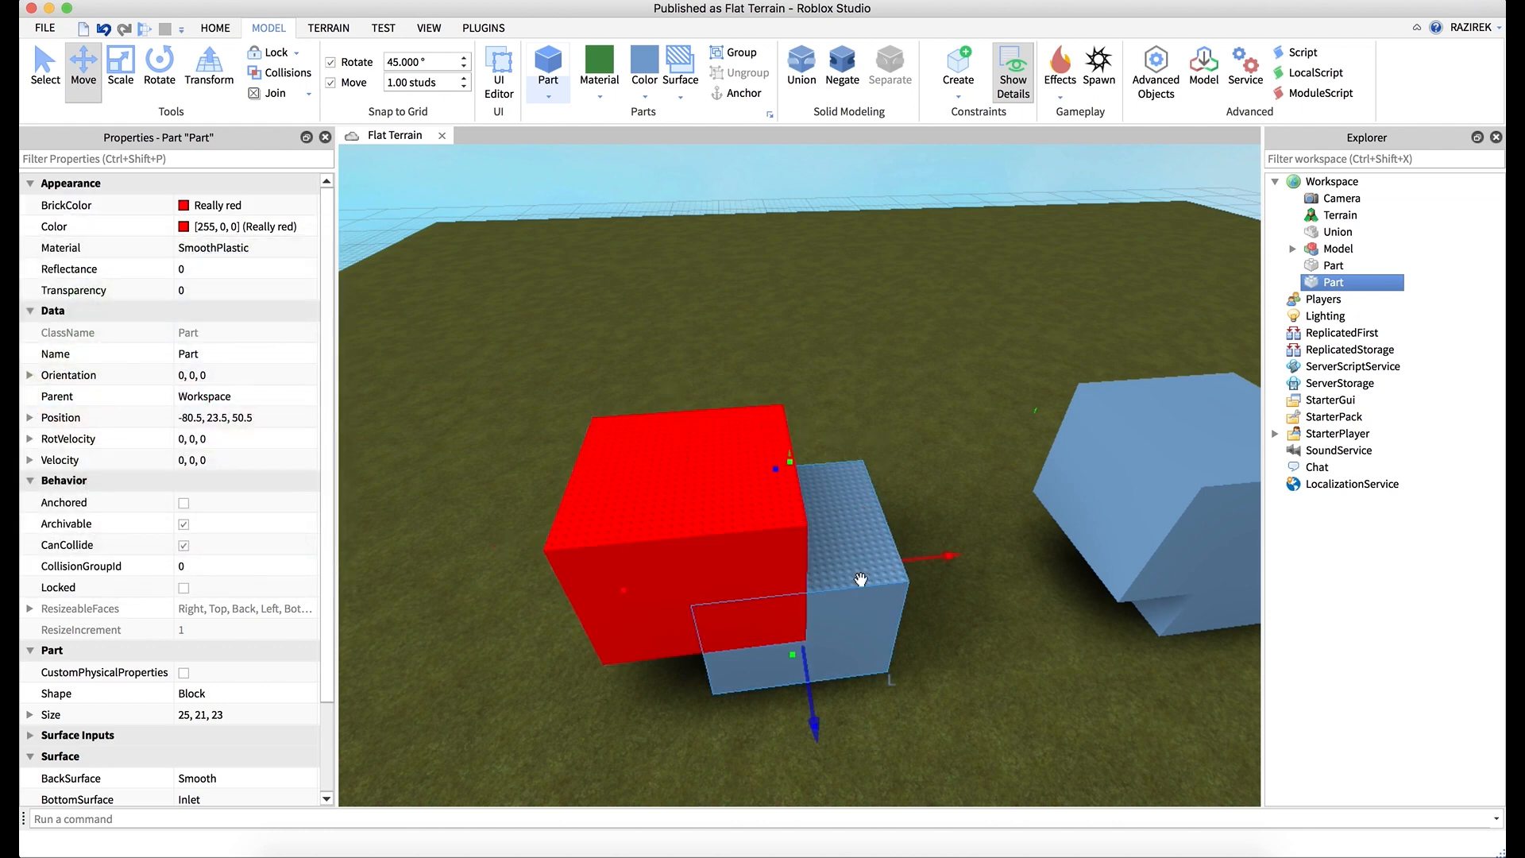
left_click(752, 482, "shift")
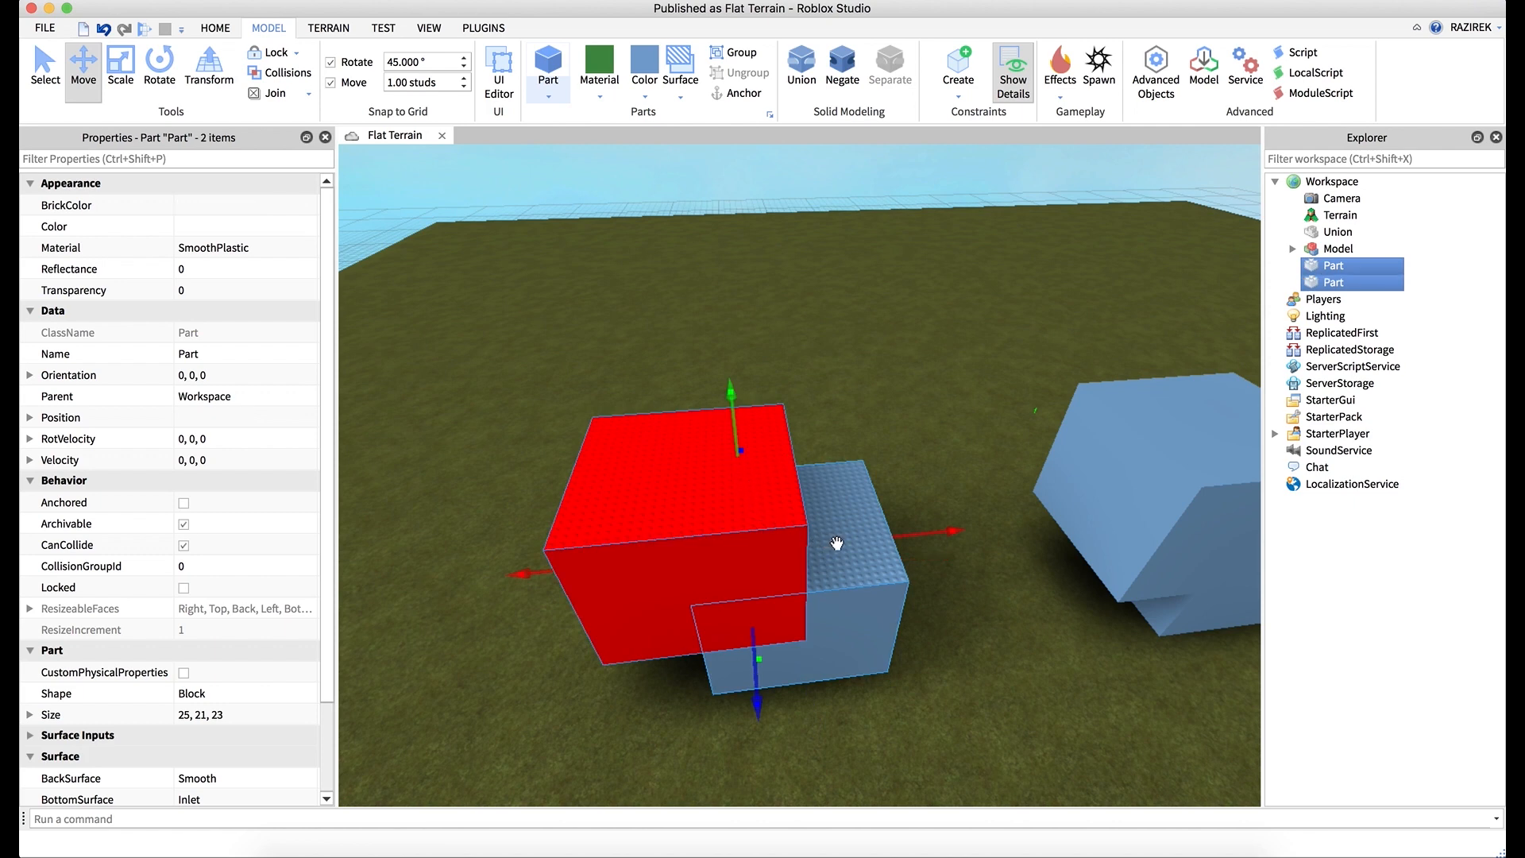
left_click(697, 469, "shift")
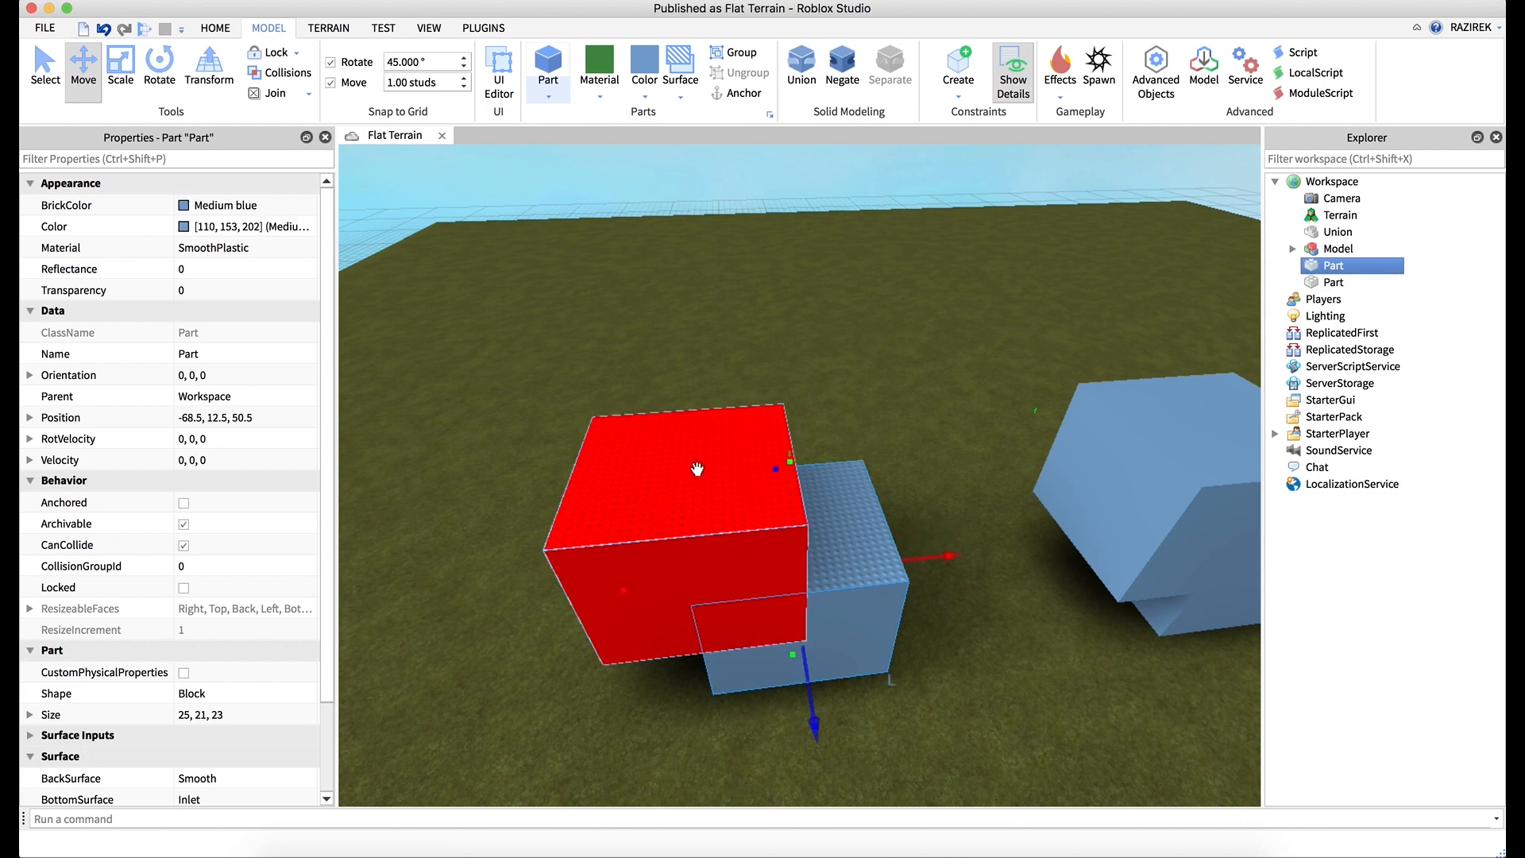
left_click(853, 515, "shift")
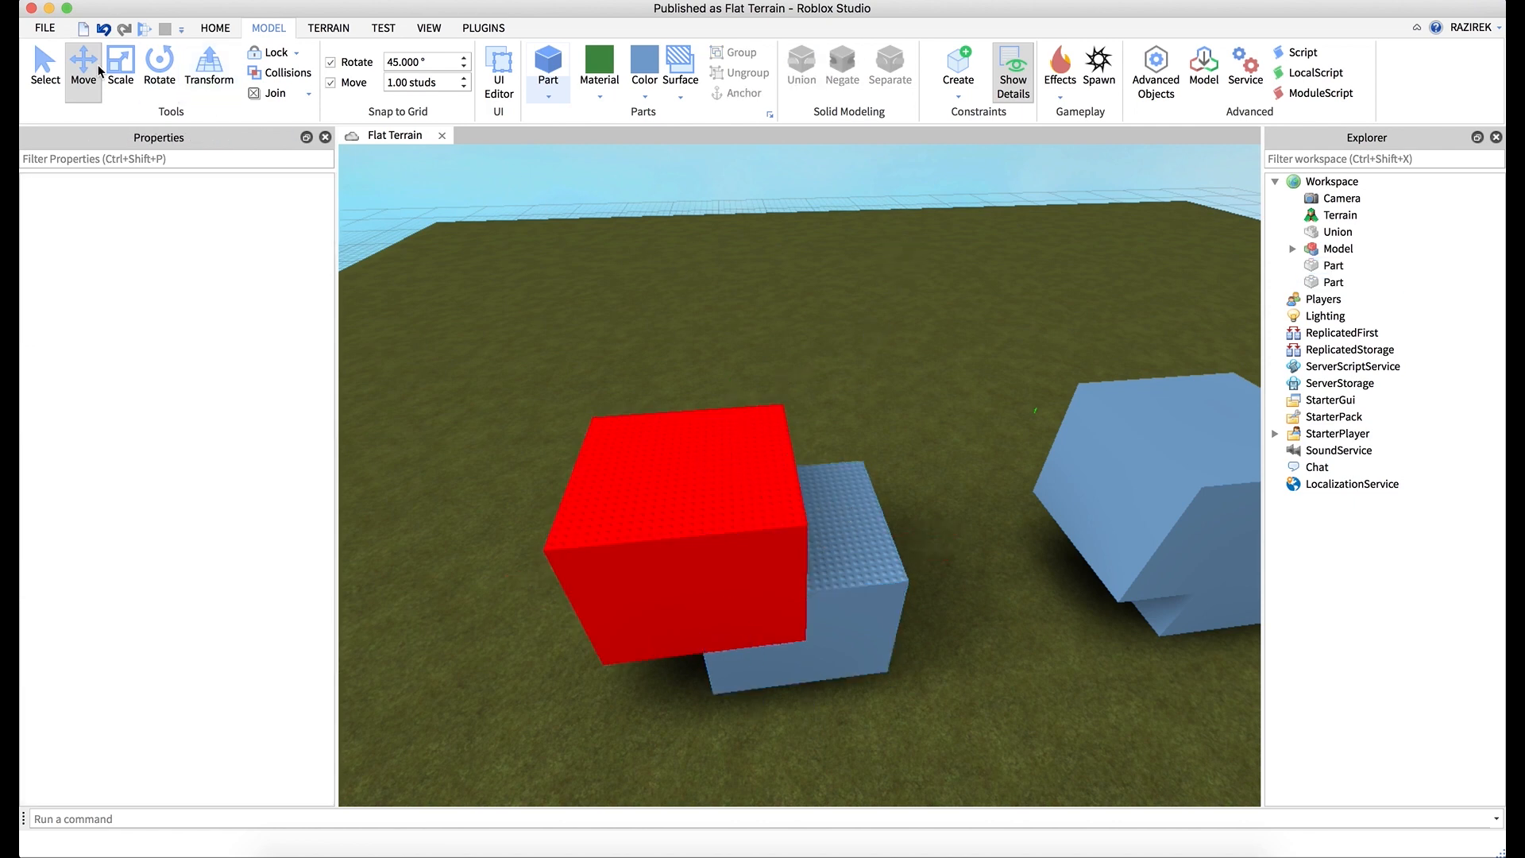
left_click(45, 65)
left_click(647, 490)
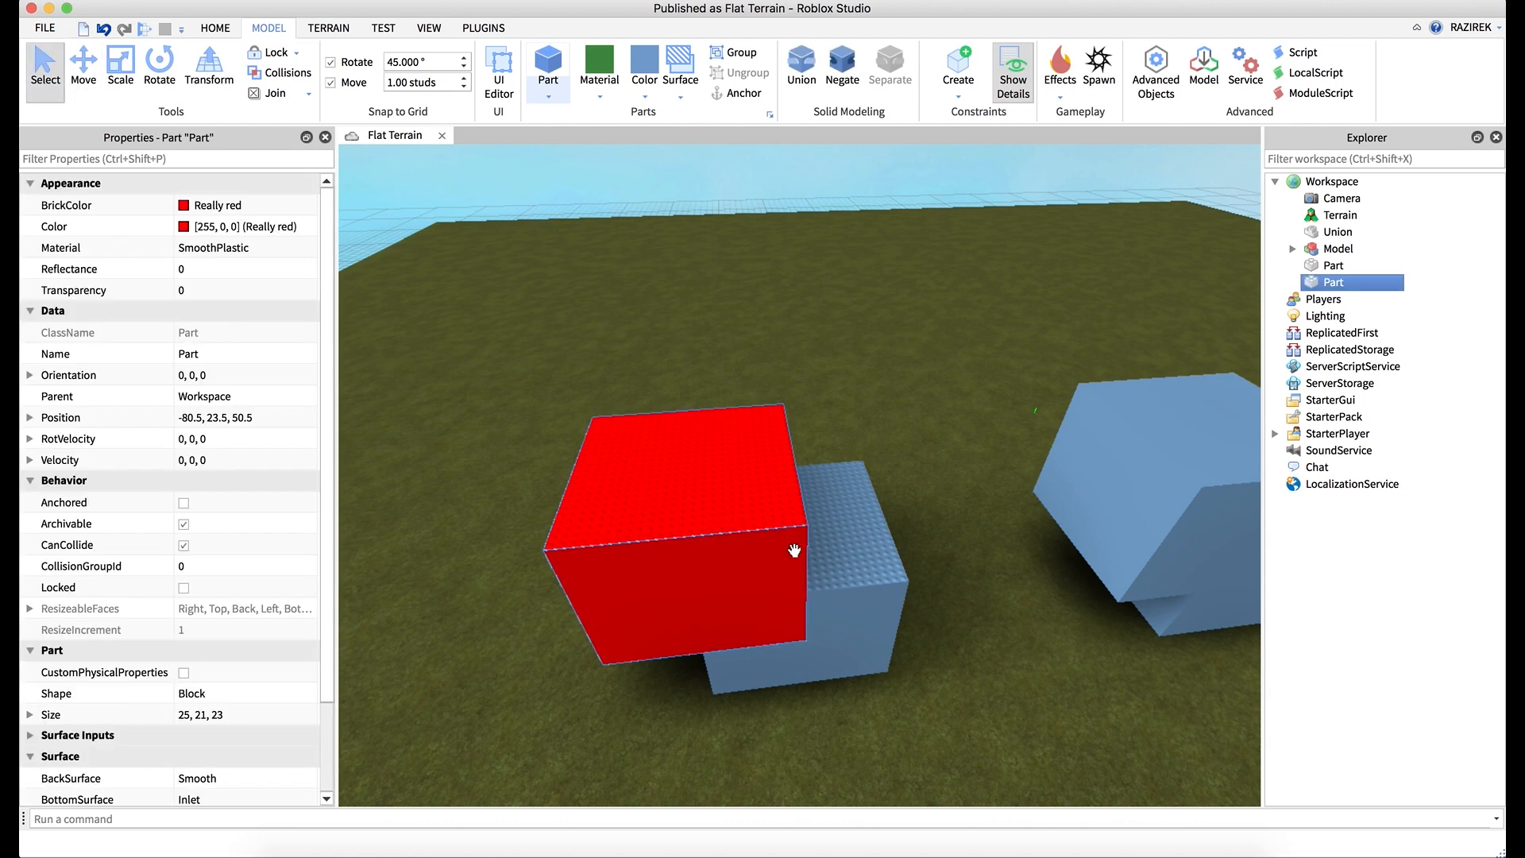
left_click(851, 574, "shift")
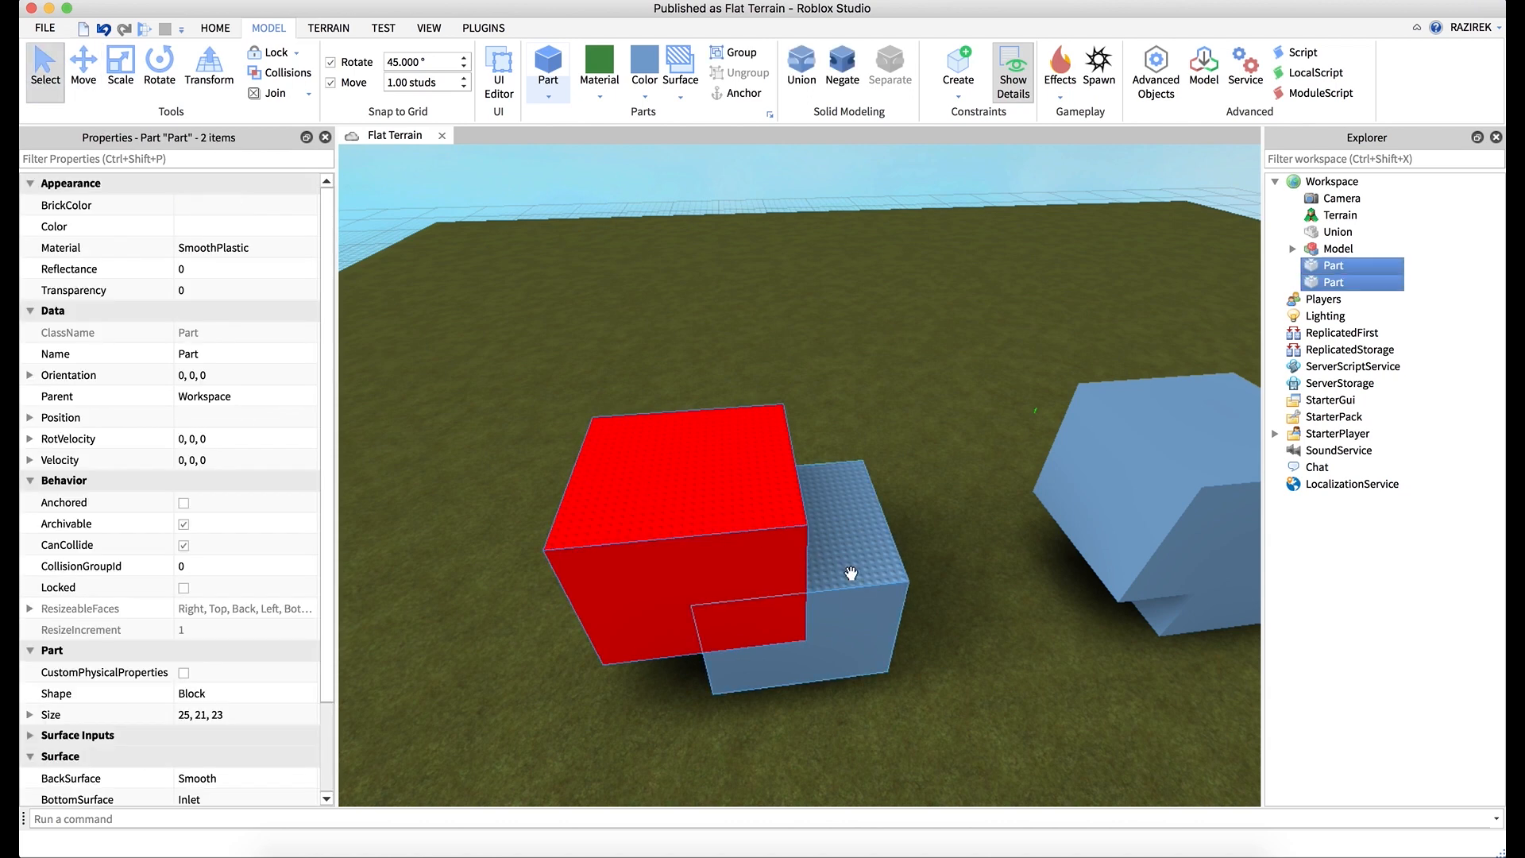
left_click(802, 78)
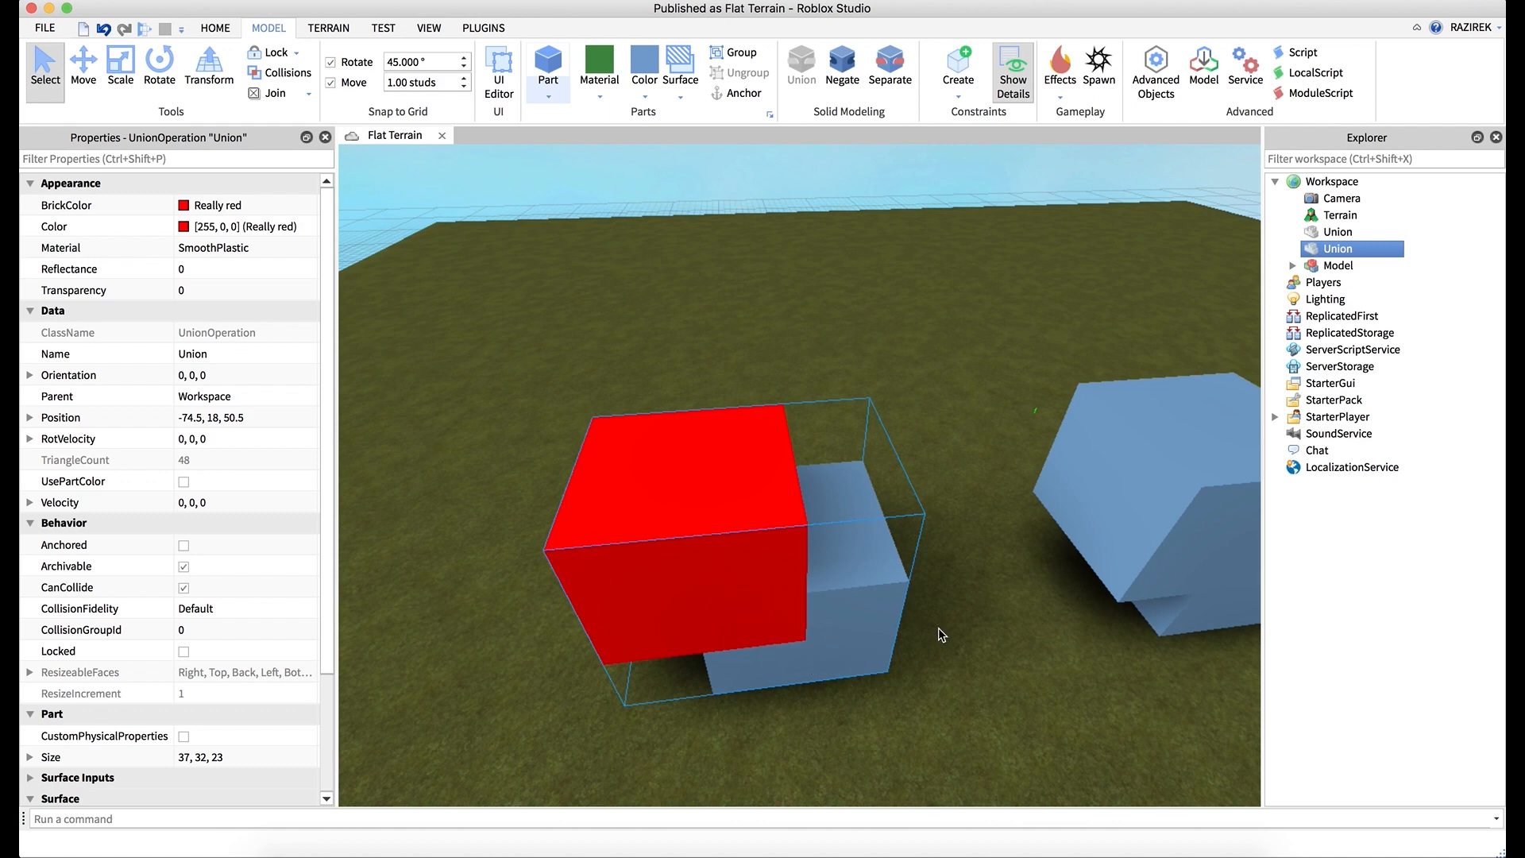
- Set the red-and-blue union's BrickColor to Dark blue and turn on its UsePartColor option
right_click_drag(938, 629, 938, 630)
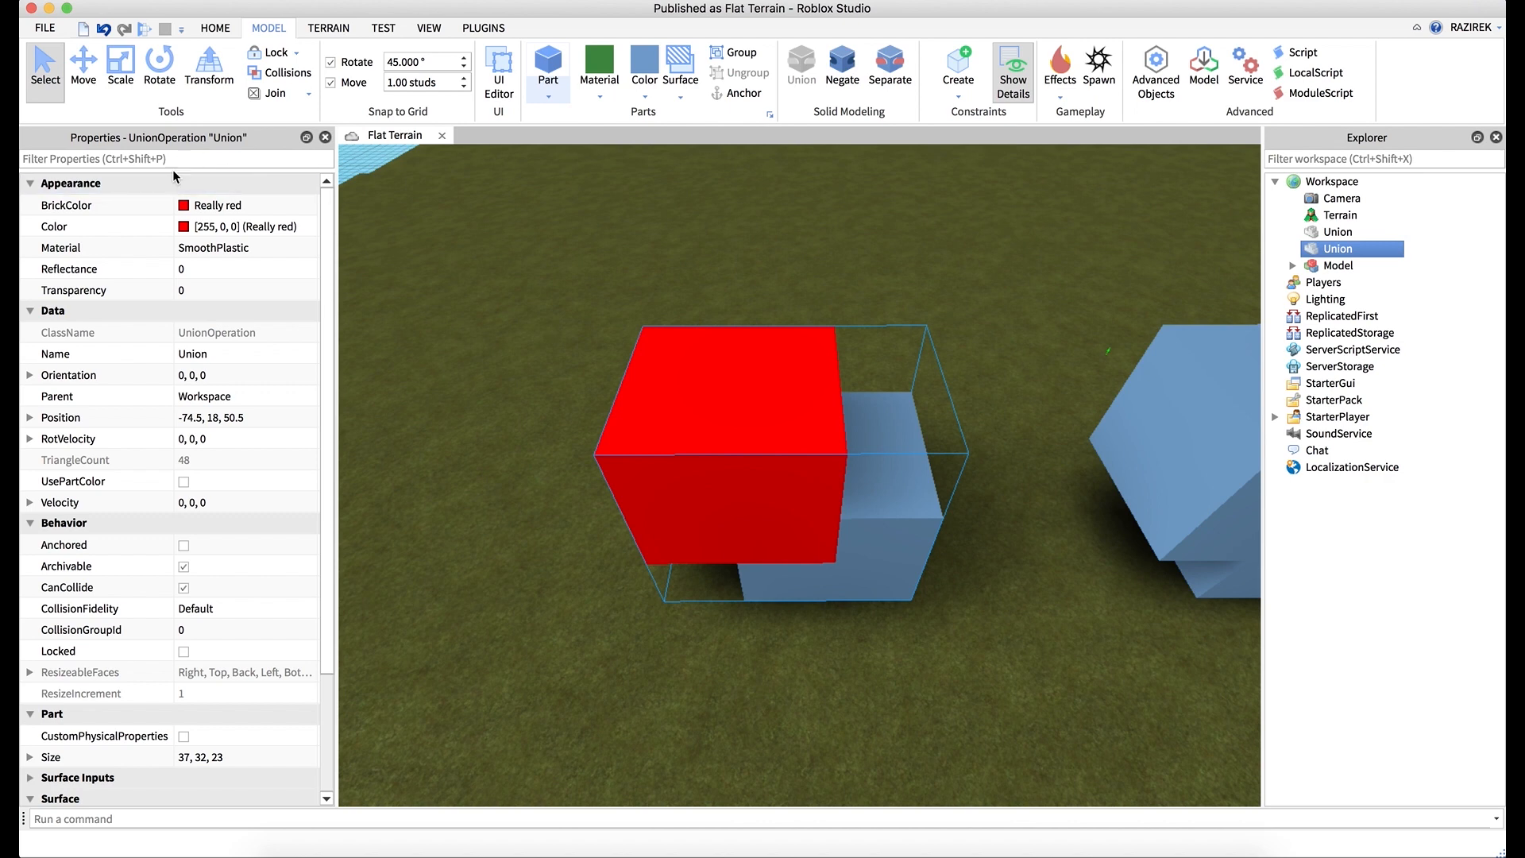
left_click(185, 208)
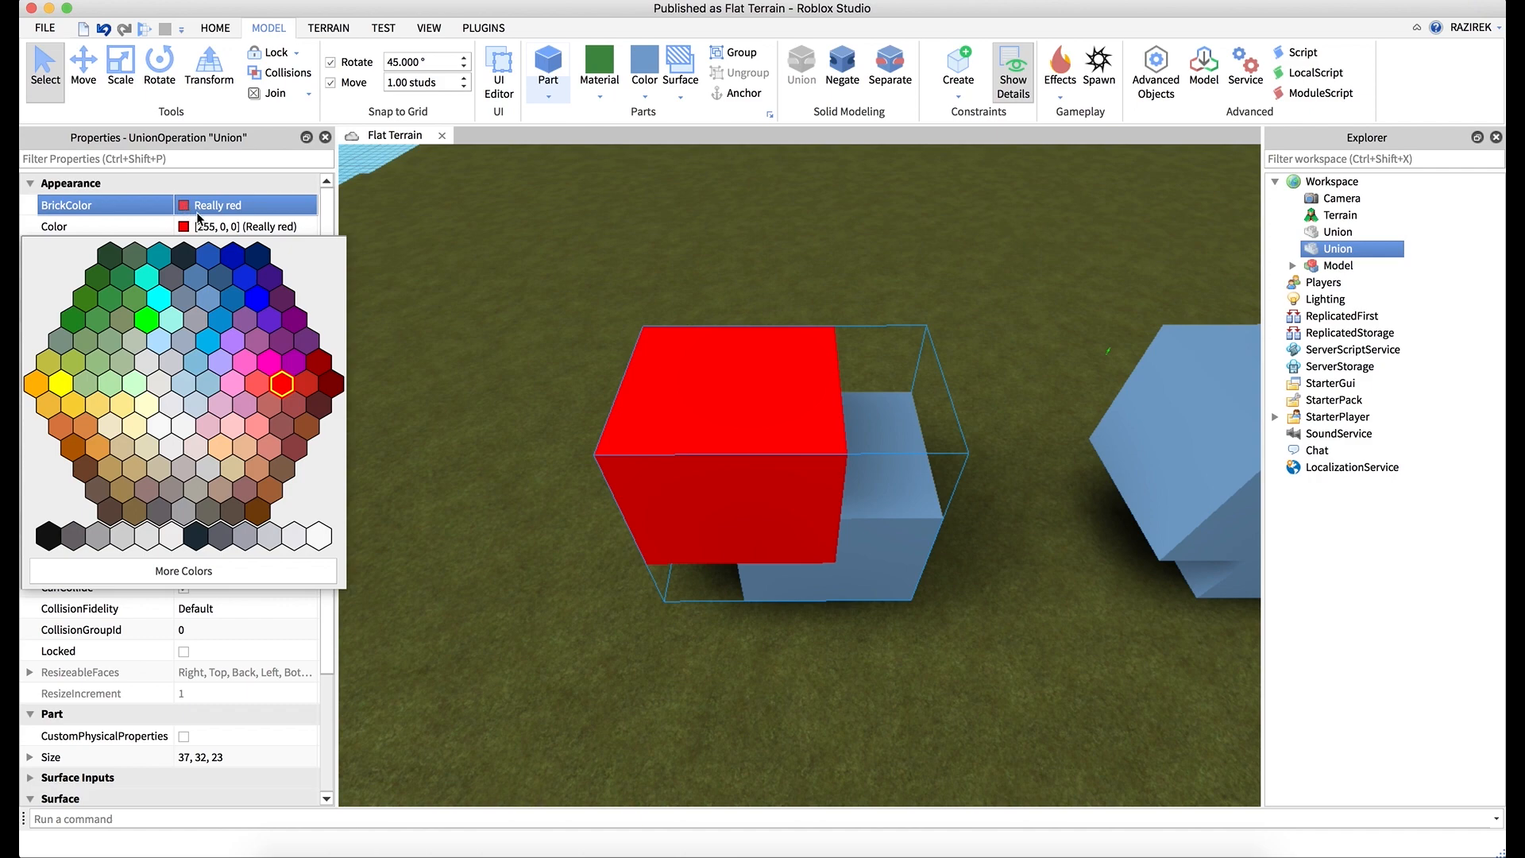
left_click(231, 255)
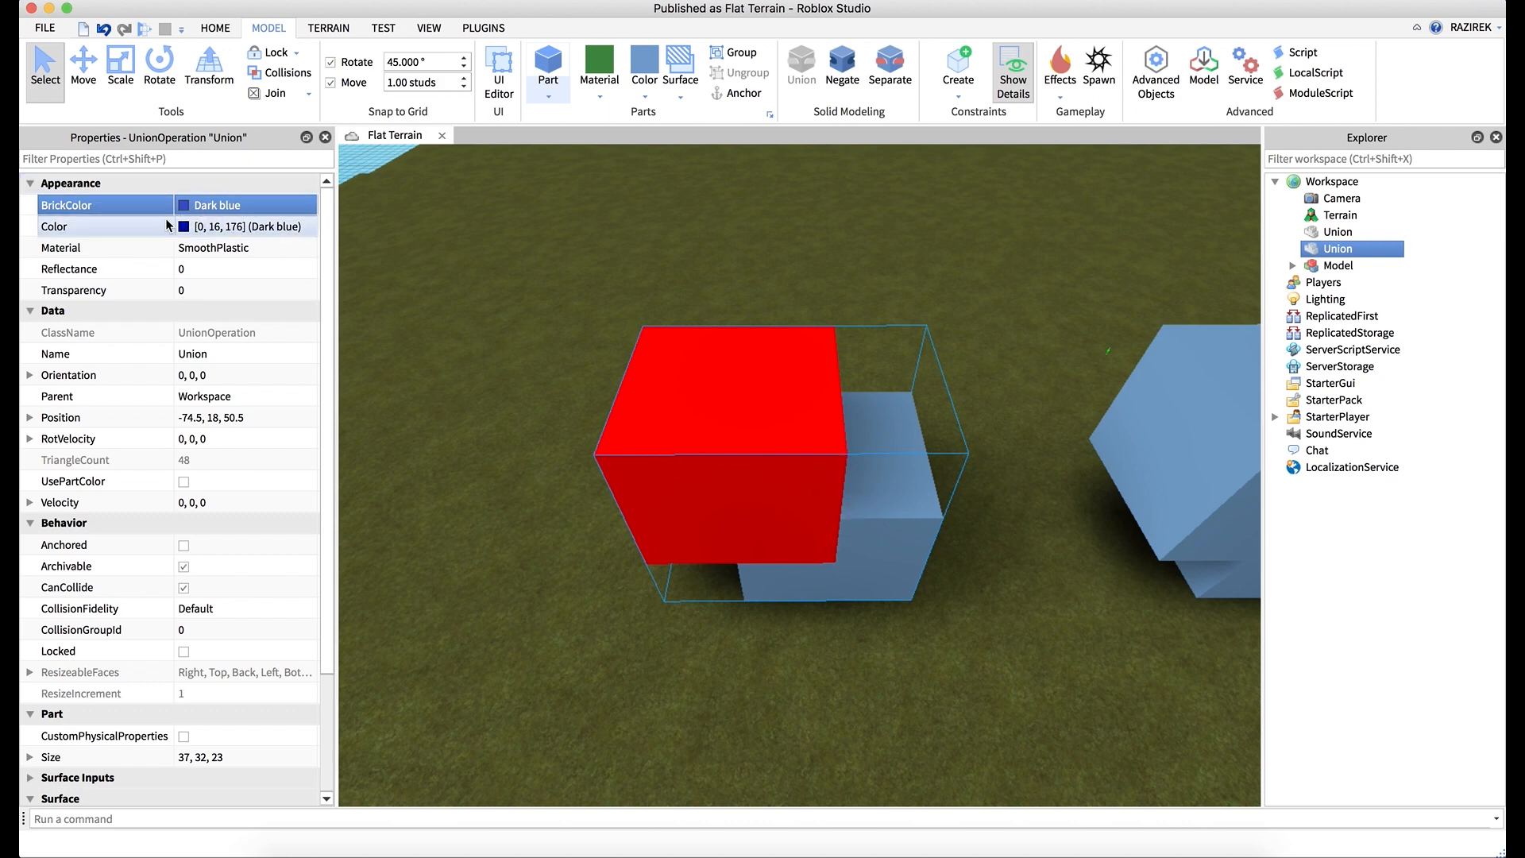
left_click(596, 237)
left_click(789, 484)
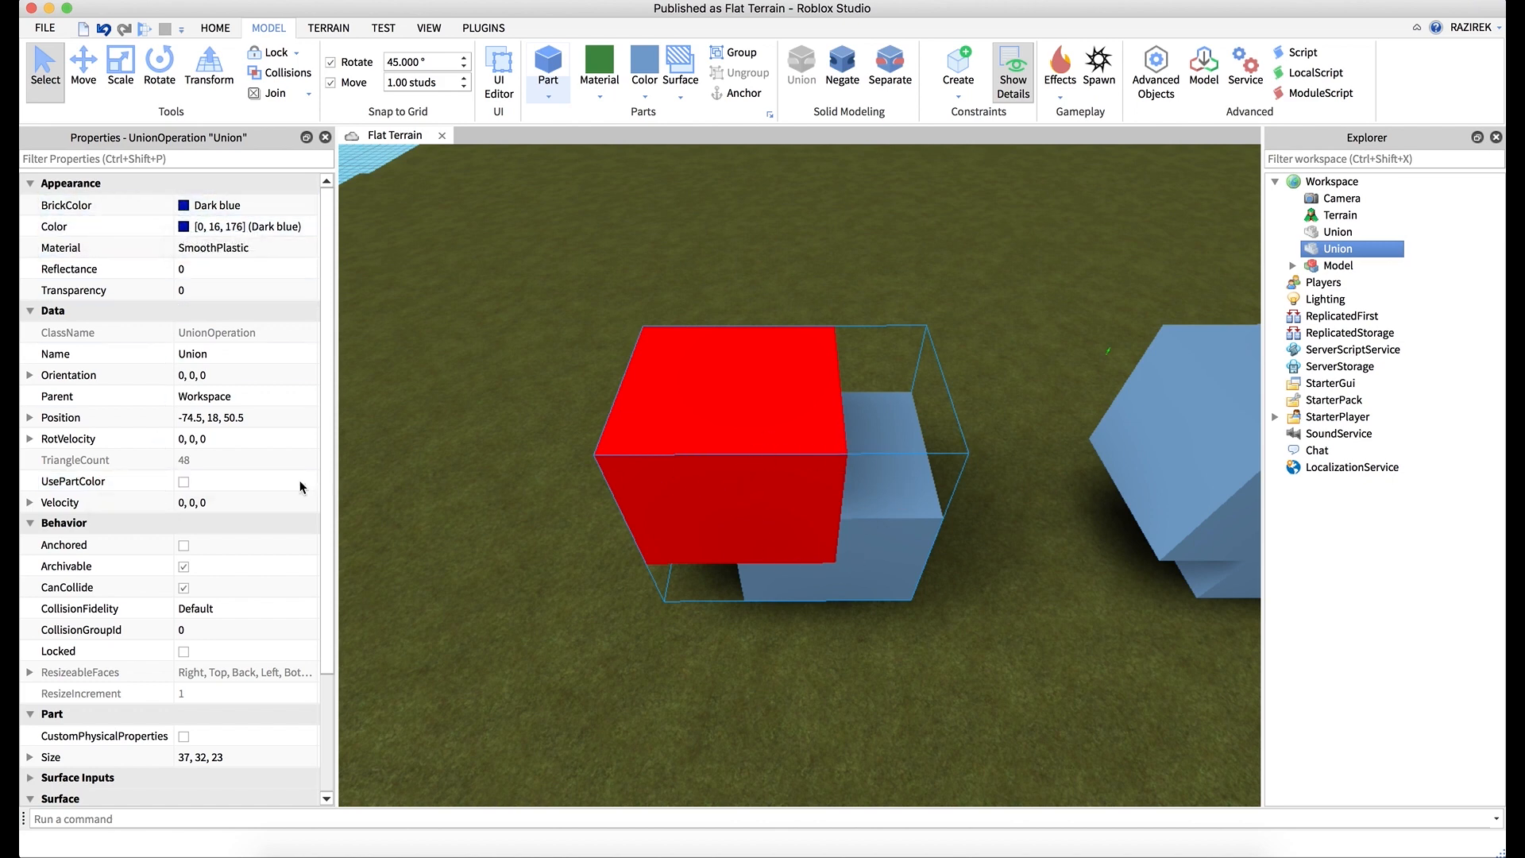
left_click(184, 481)
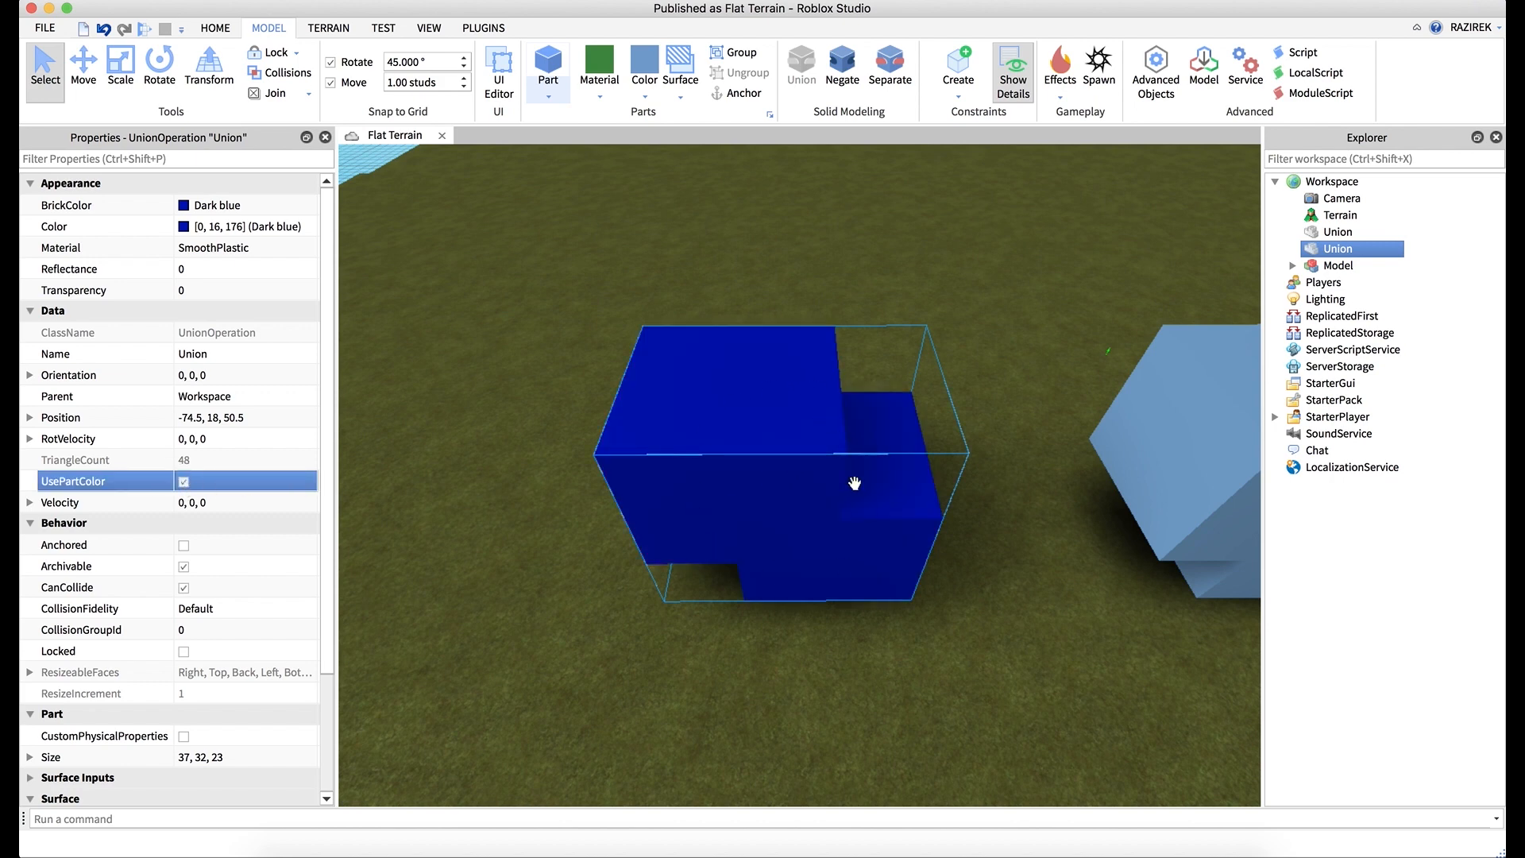
- Change the union's BrickColor to Pink, turn UsePartColor off and clear the selection
left_click(222, 205)
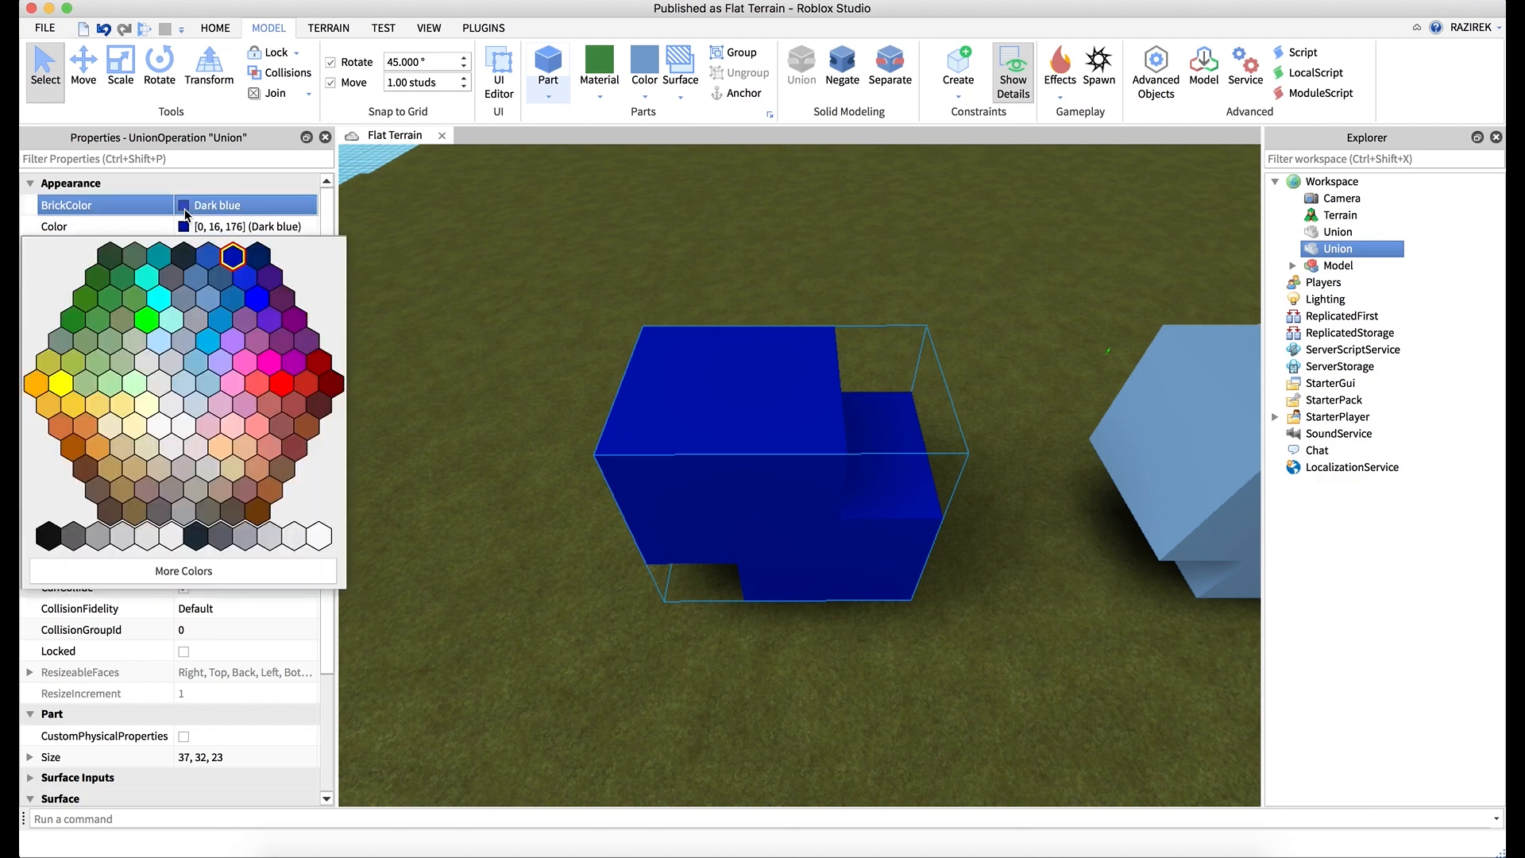
left_click(159, 299)
left_click(244, 361)
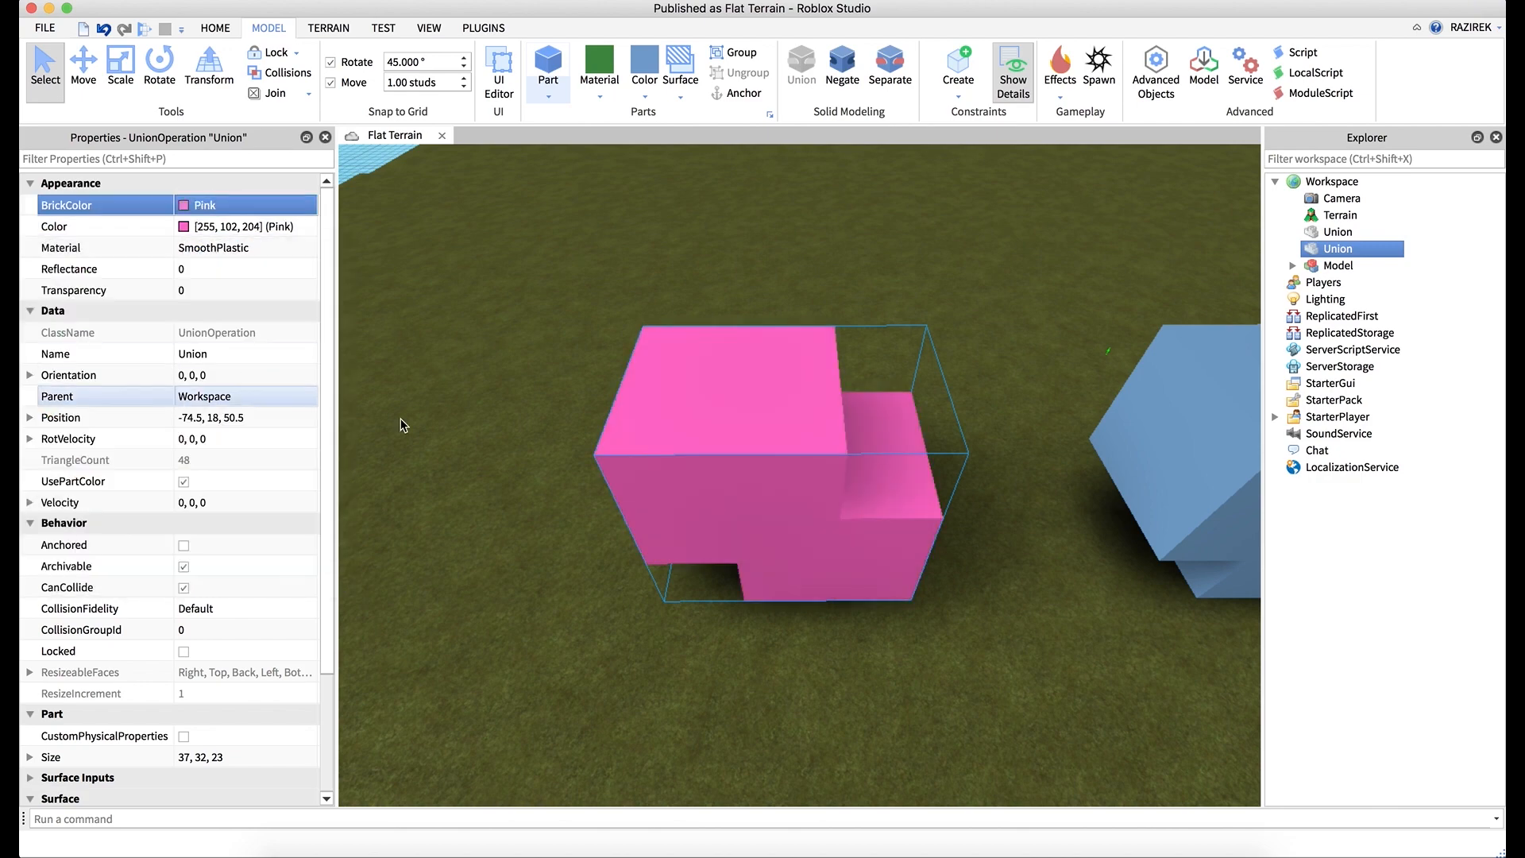
left_click(184, 482)
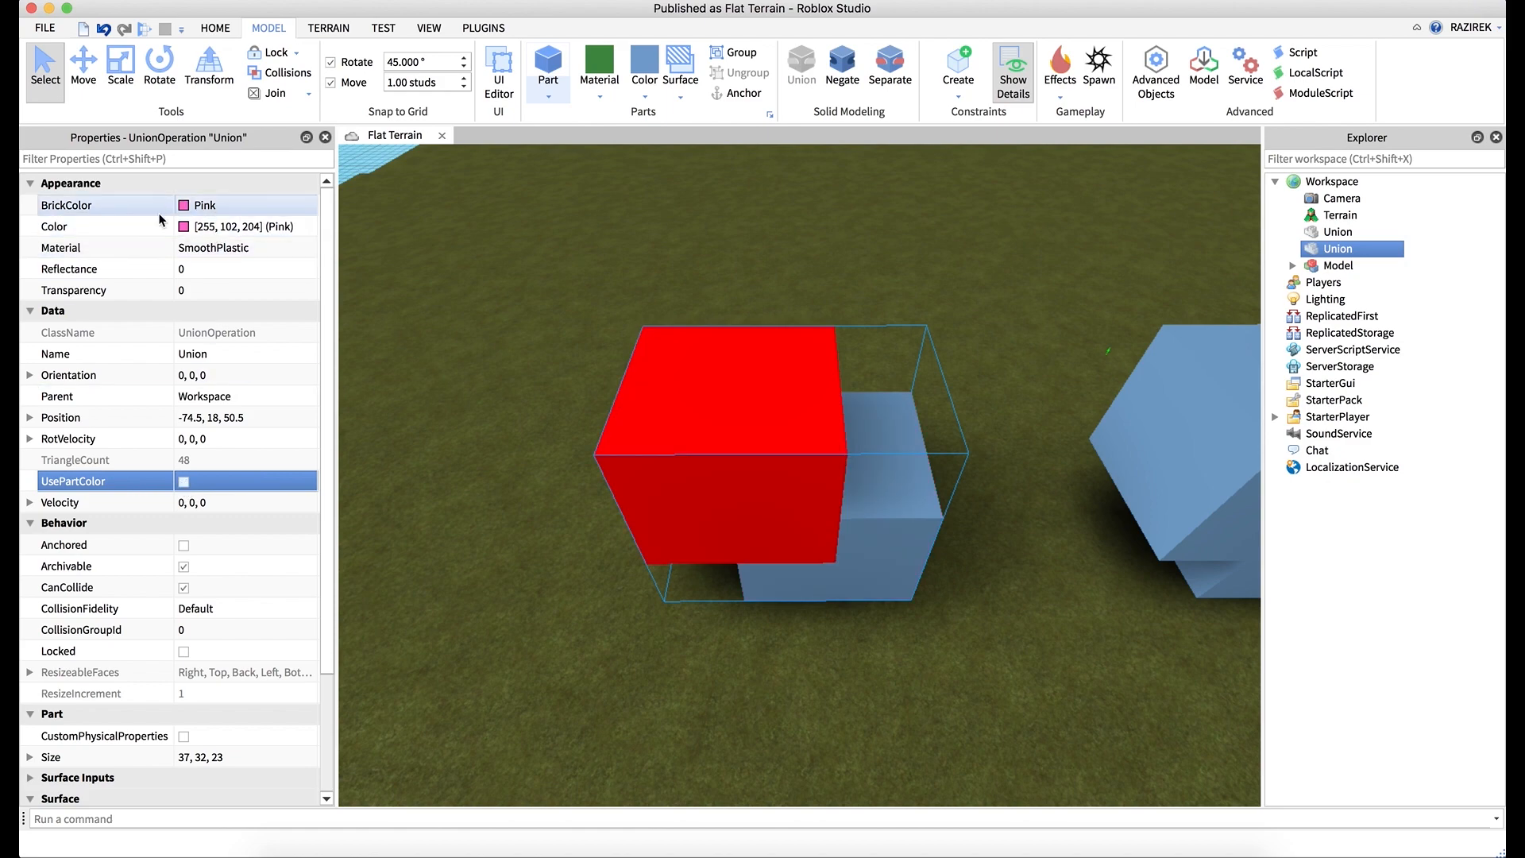
left_click(440, 398)
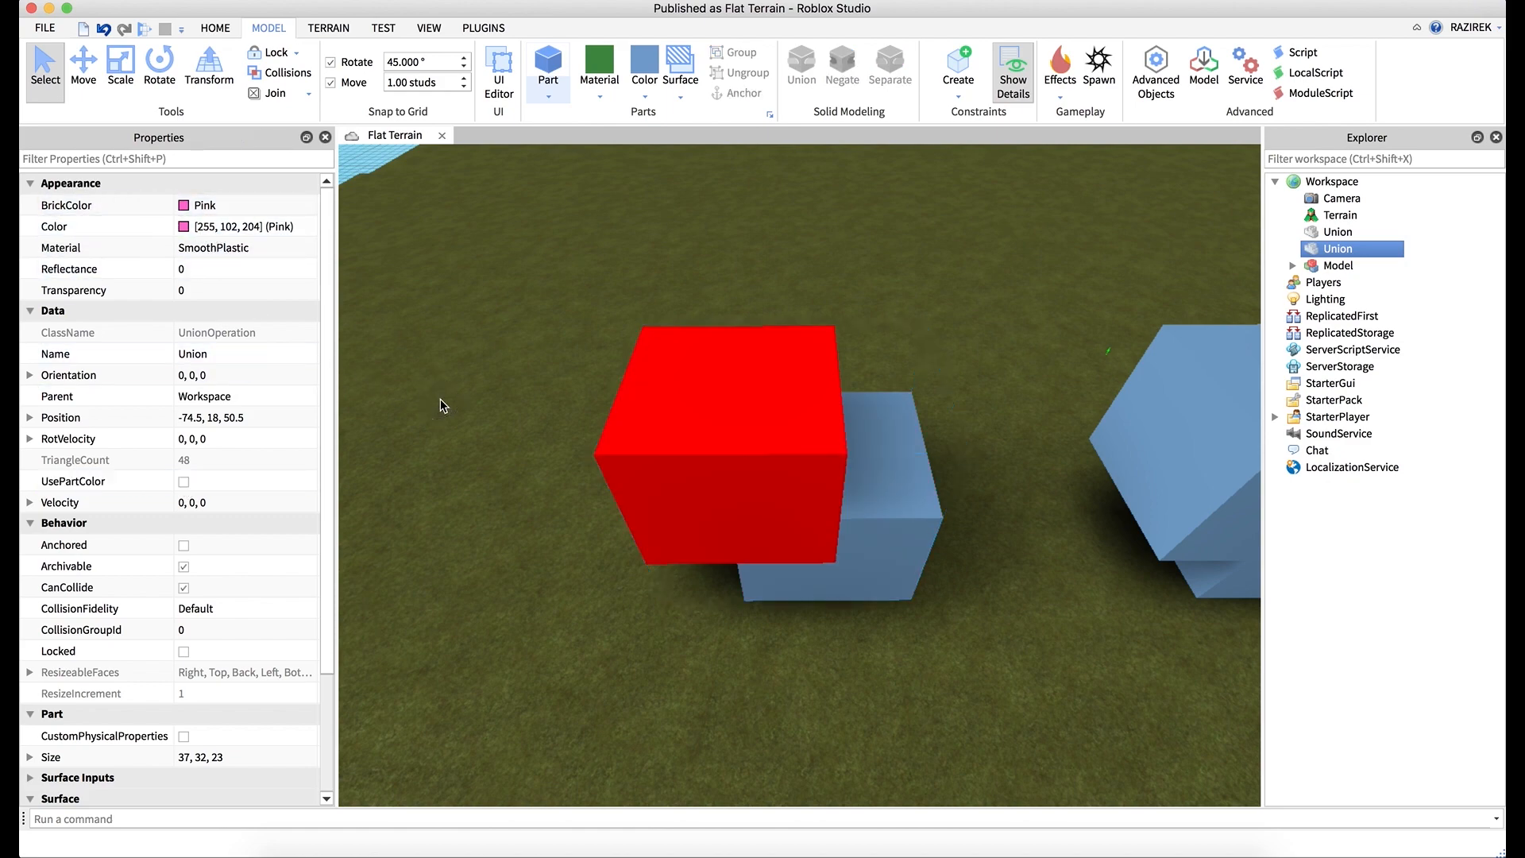
- Set the BrickColor of the neighbouring all-blue union to Really red and deselect it
key("d")
right_click_drag(498, 388, 498, 388)
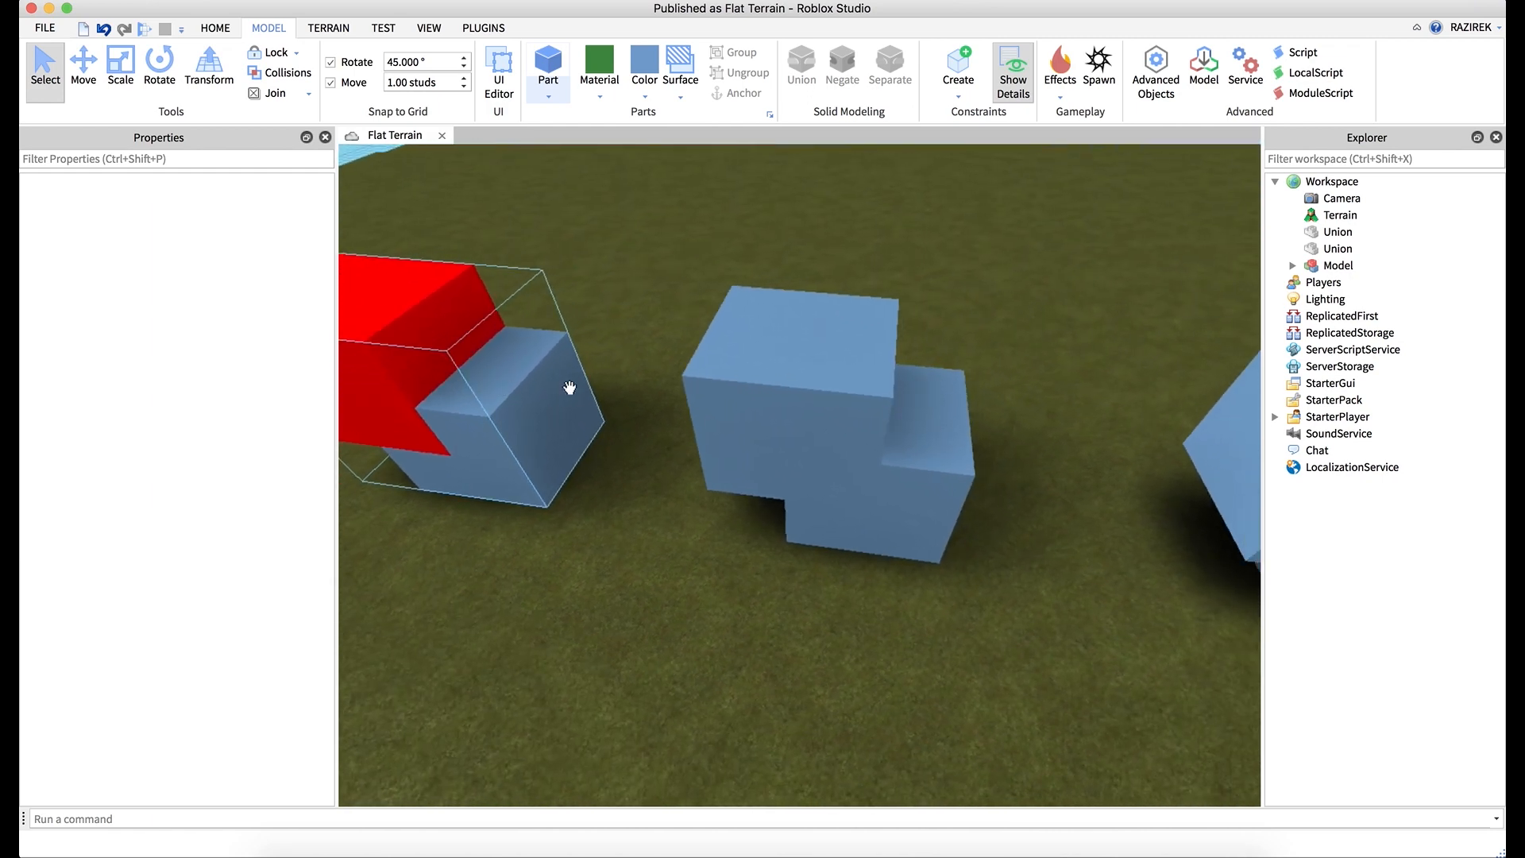
left_click(846, 431)
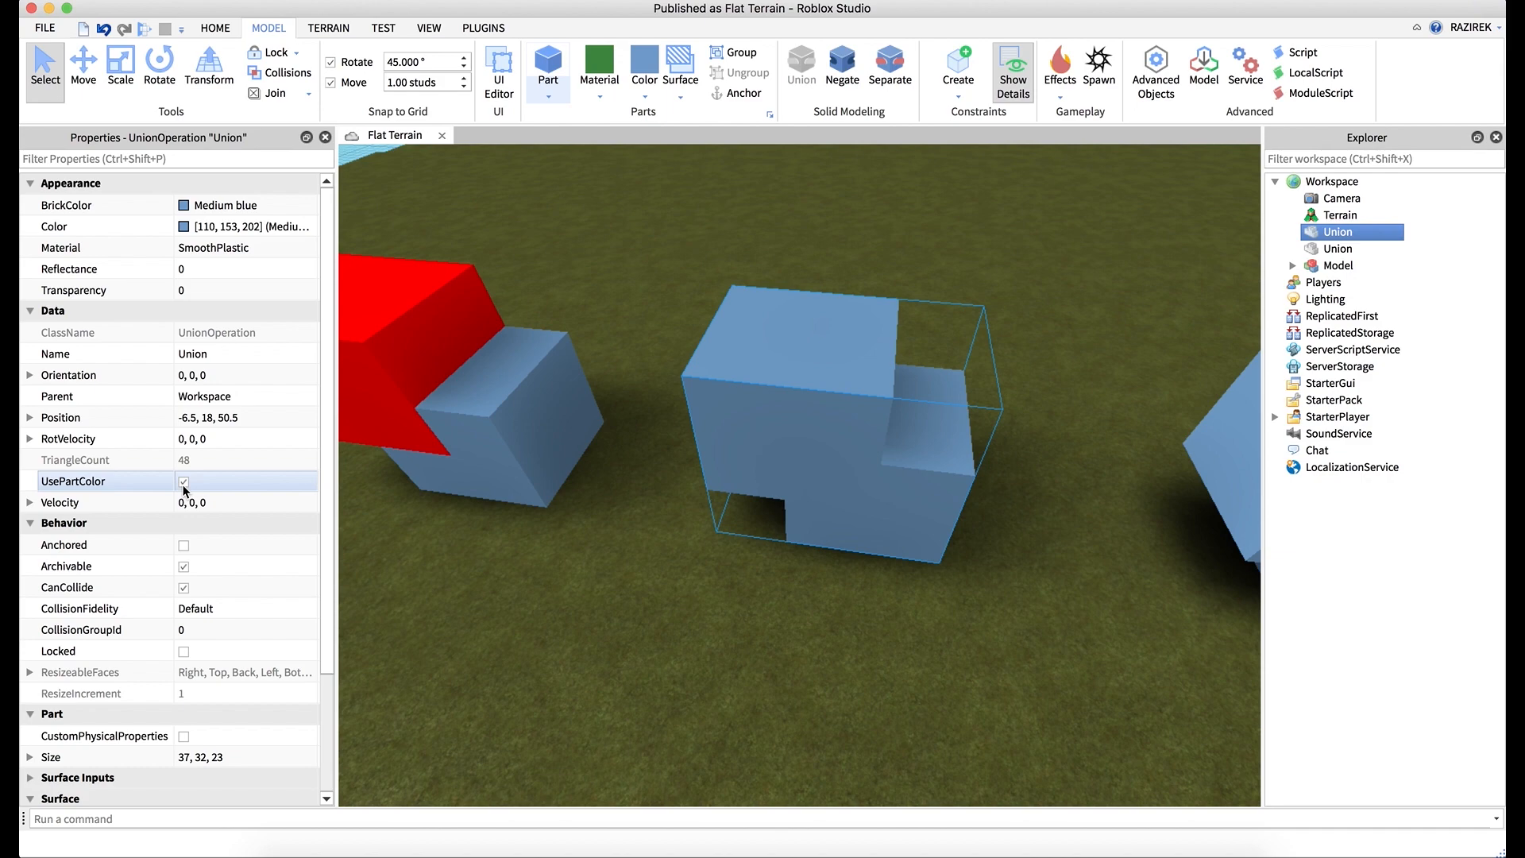
left_click(222, 205)
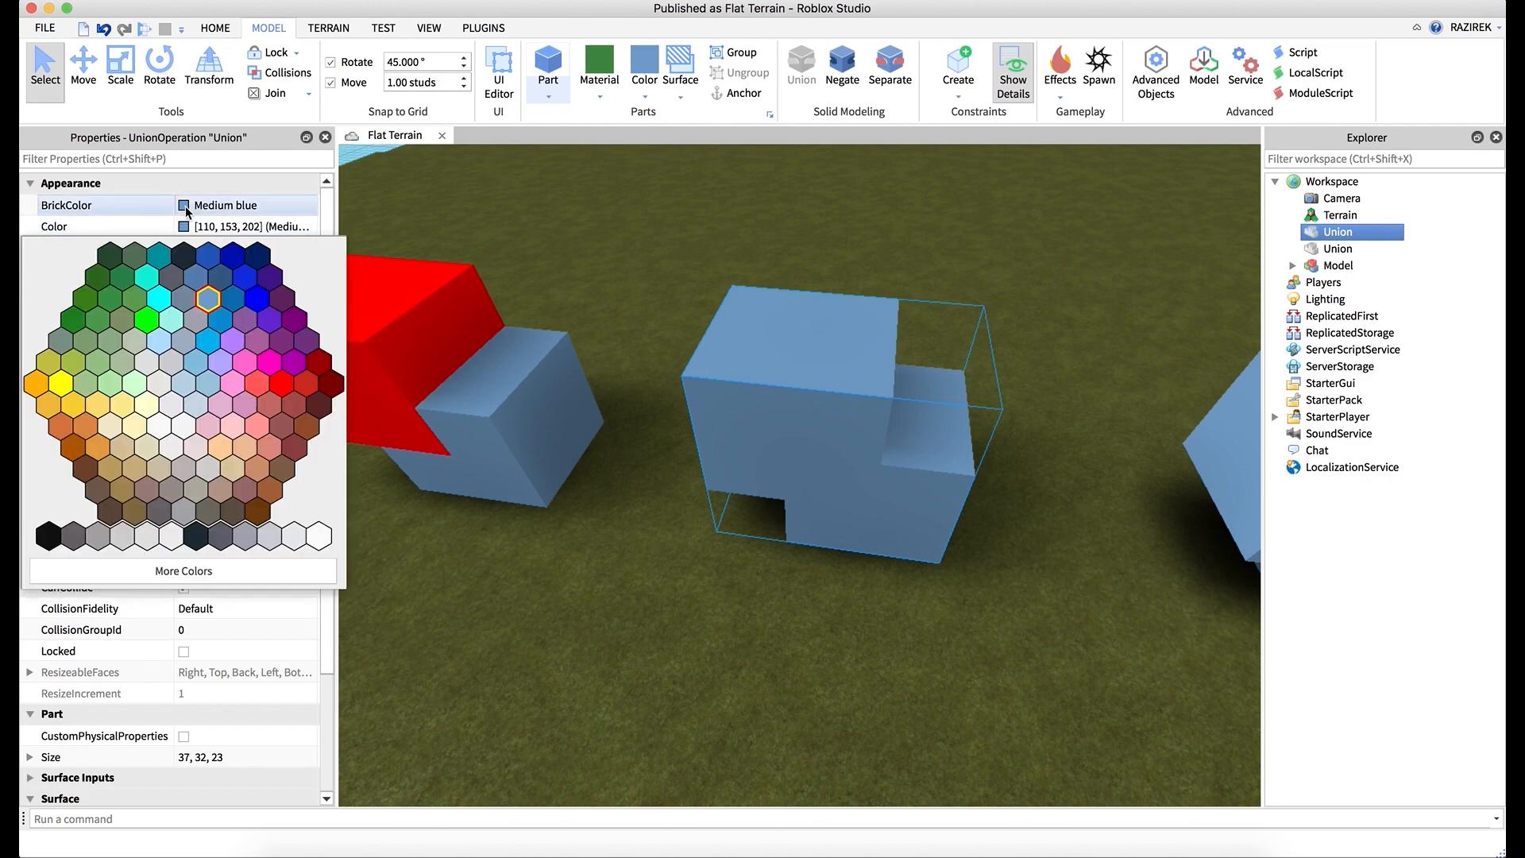
left_click(282, 384)
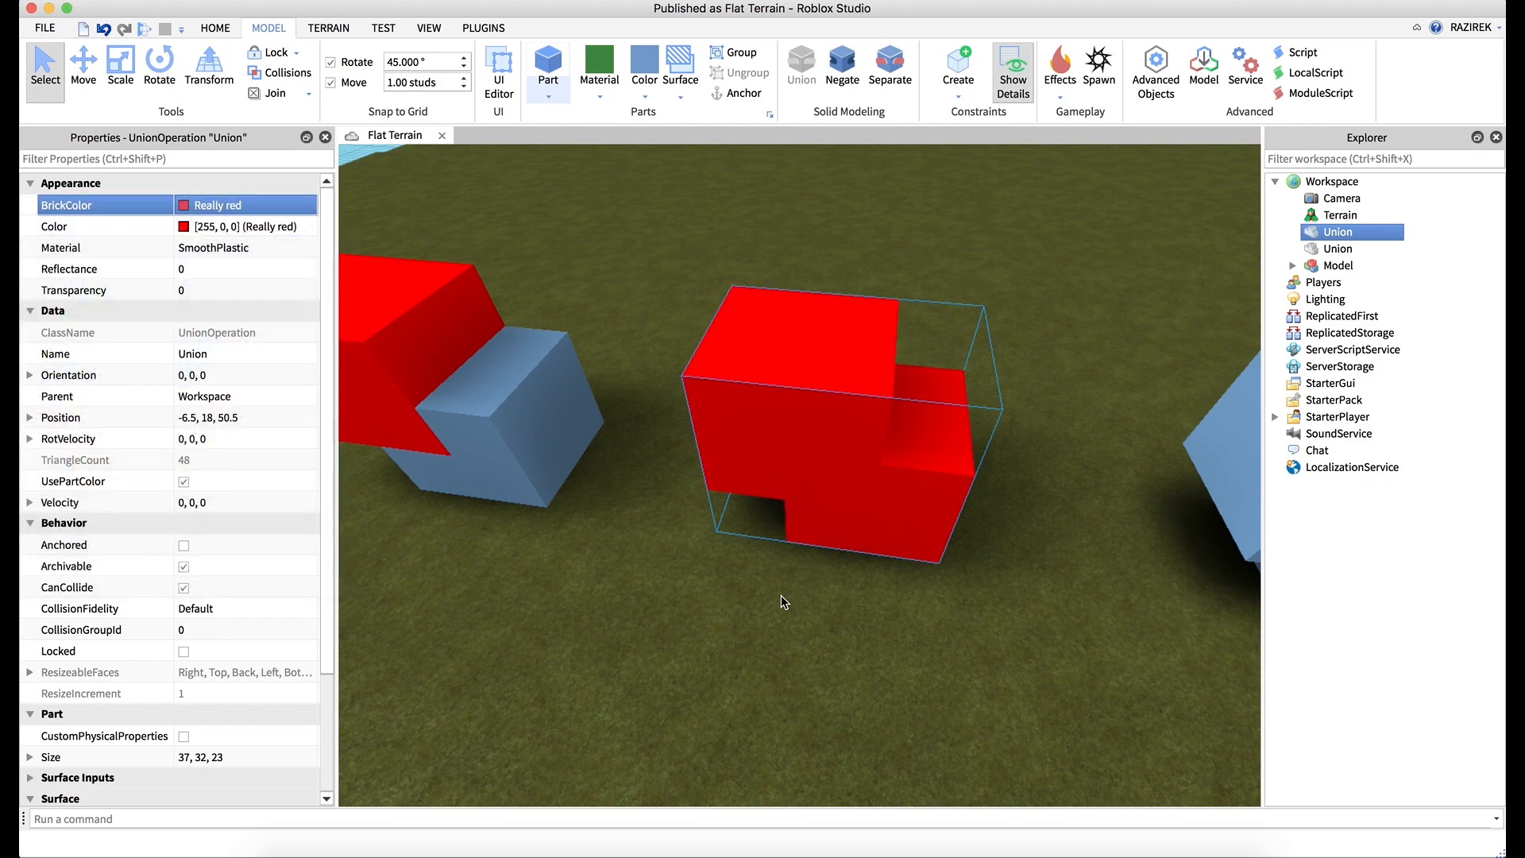
left_click(775, 597)
- Select the all-red union and the two-coloured union in turn to compare their UsePartColor settings
right_click_drag(775, 597, 767, 604)
key("a")
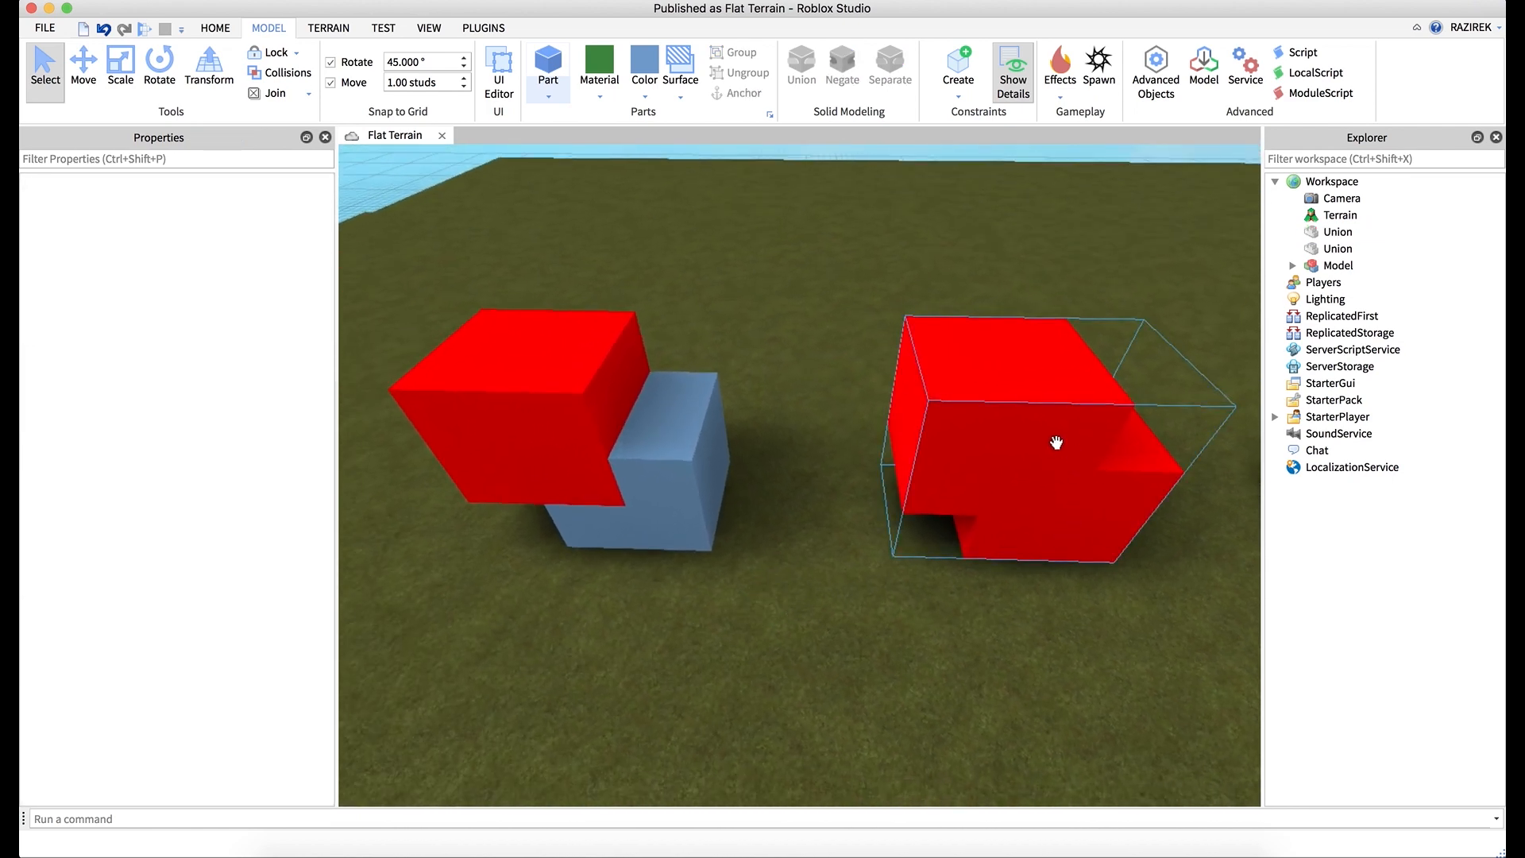
left_click(1037, 527)
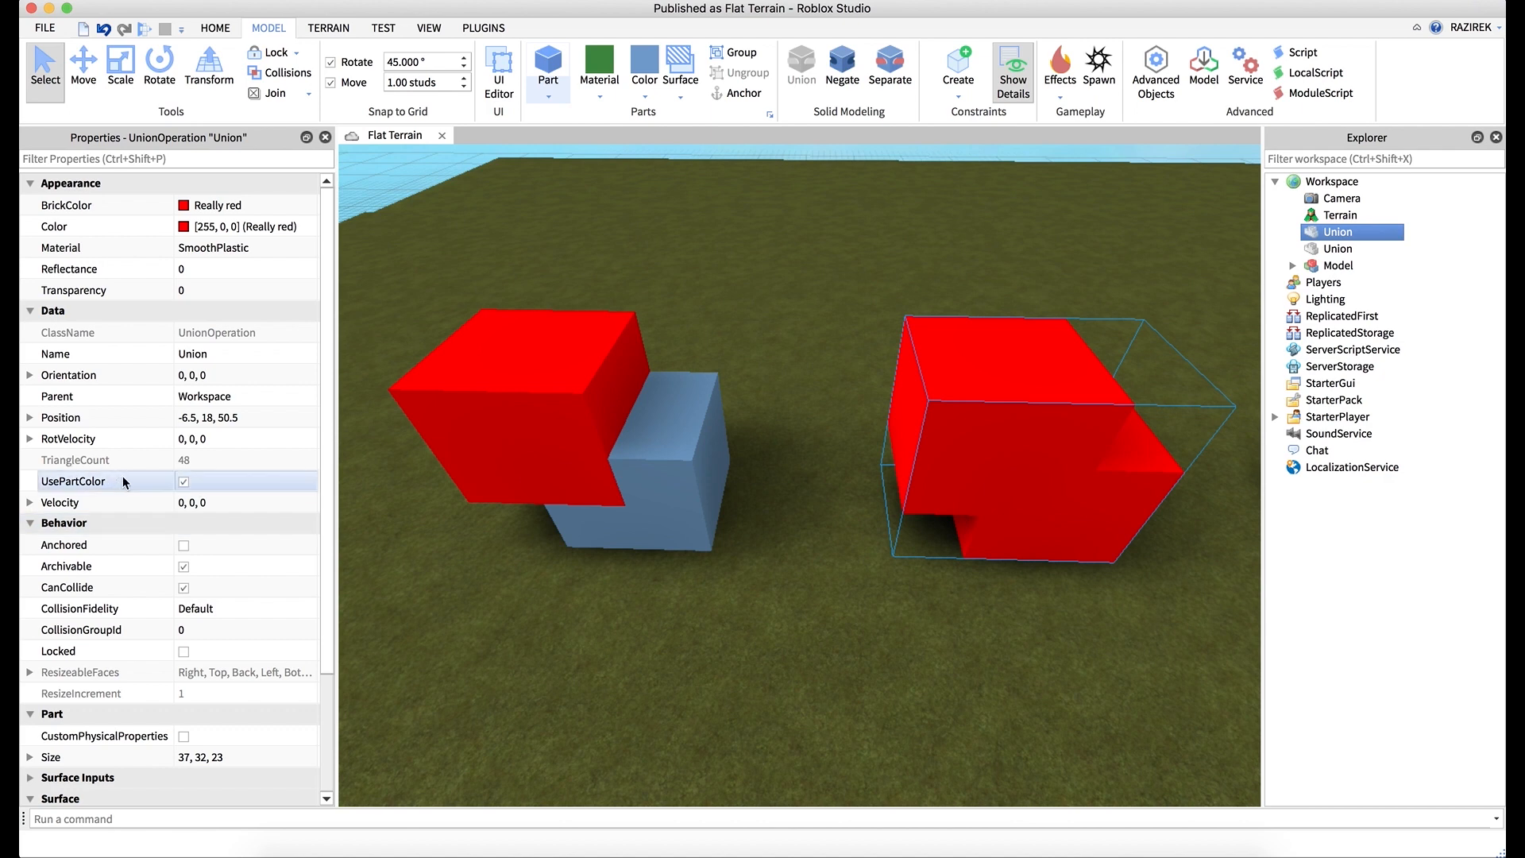
left_click(675, 433)
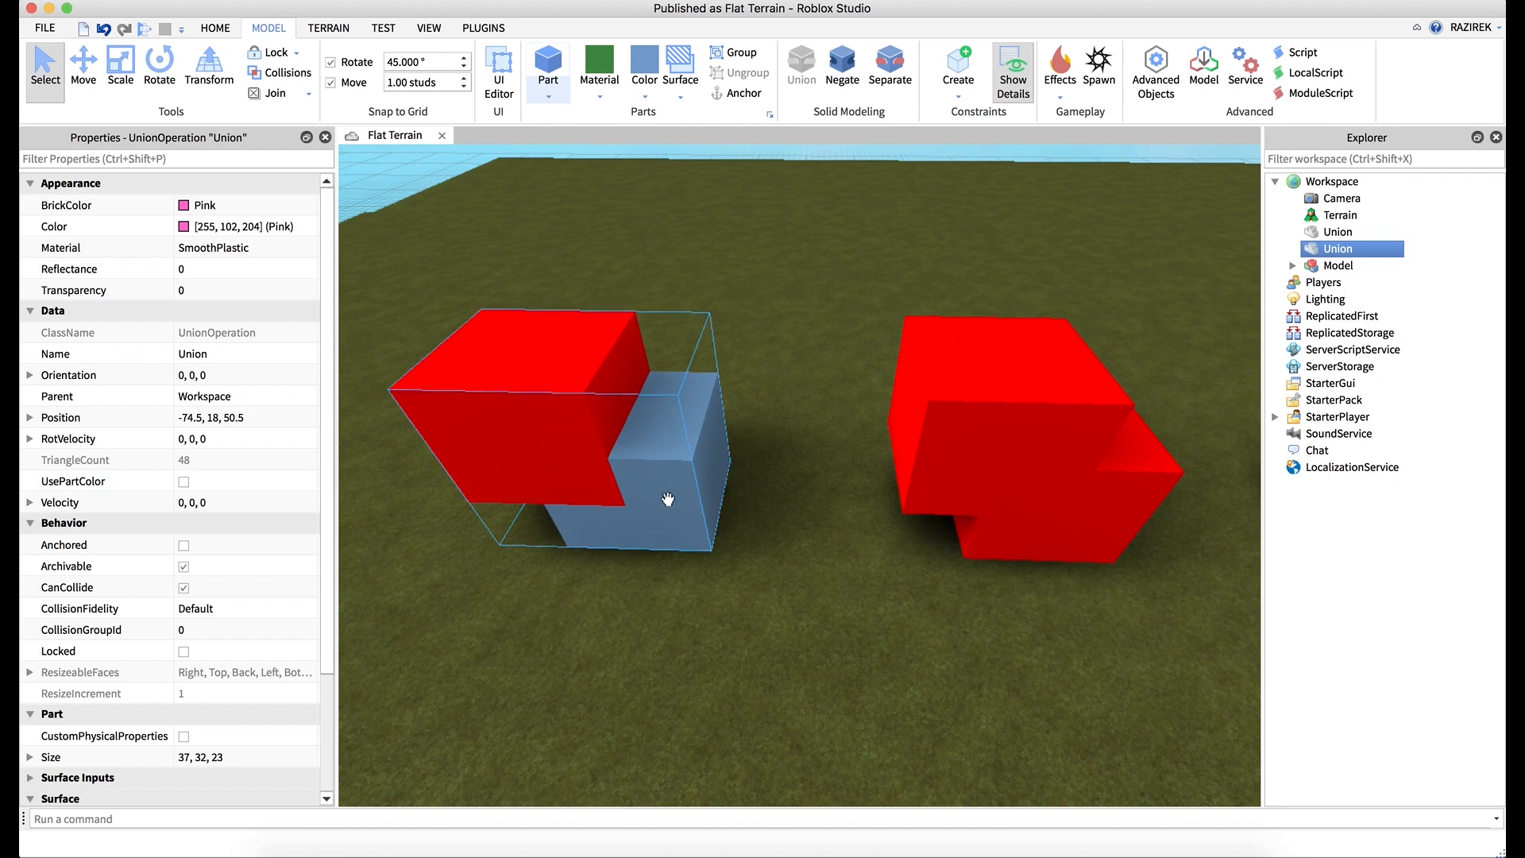
left_click(695, 611)
key("a")
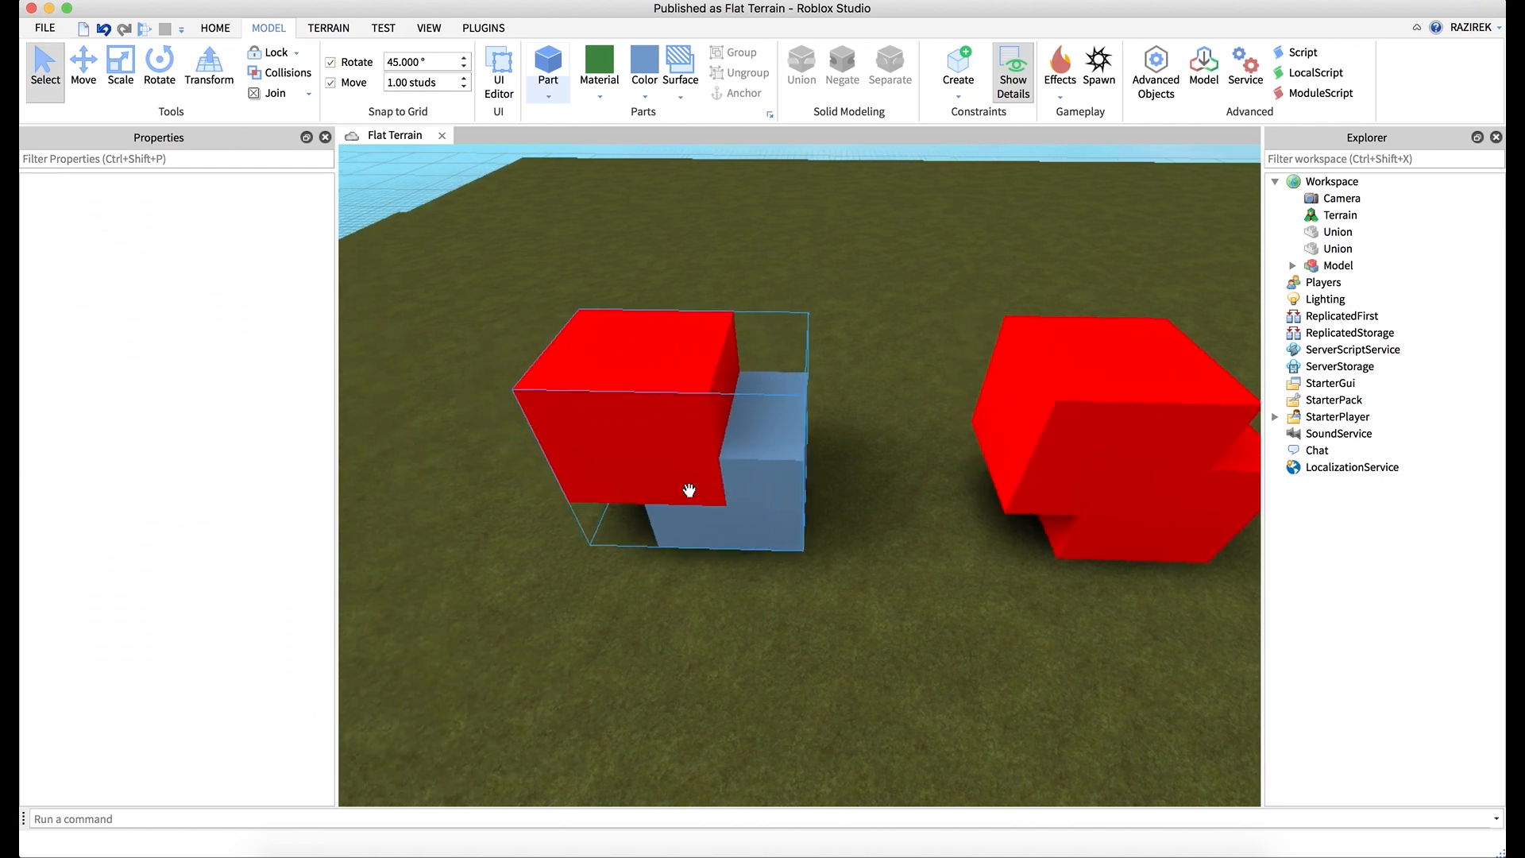
- Separate the two-coloured union into its parts and move a duplicate pair well clear along the X axis
left_click(718, 493)
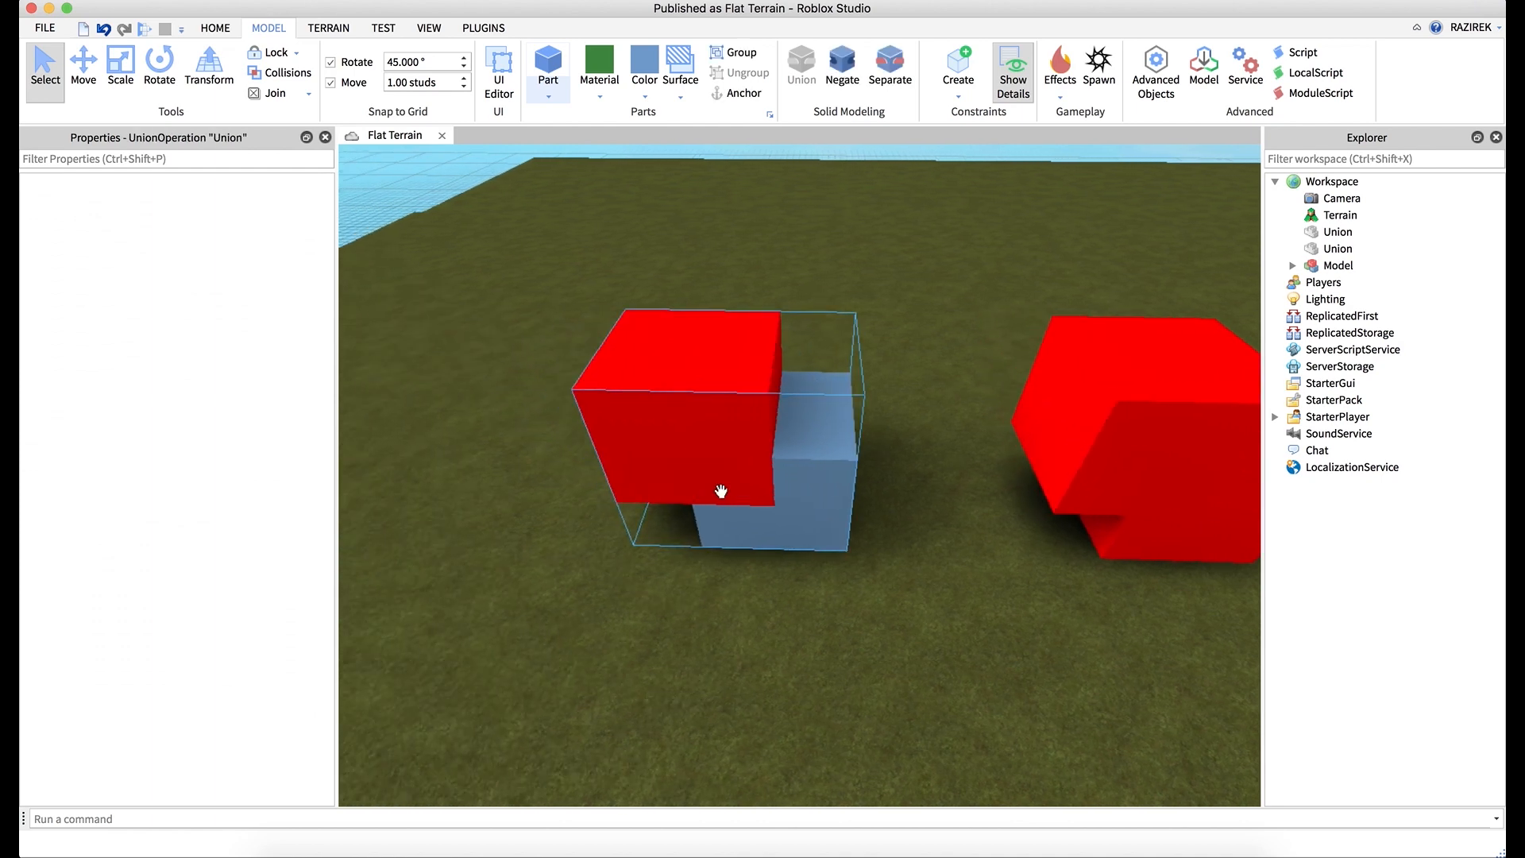
left_click(890, 64)
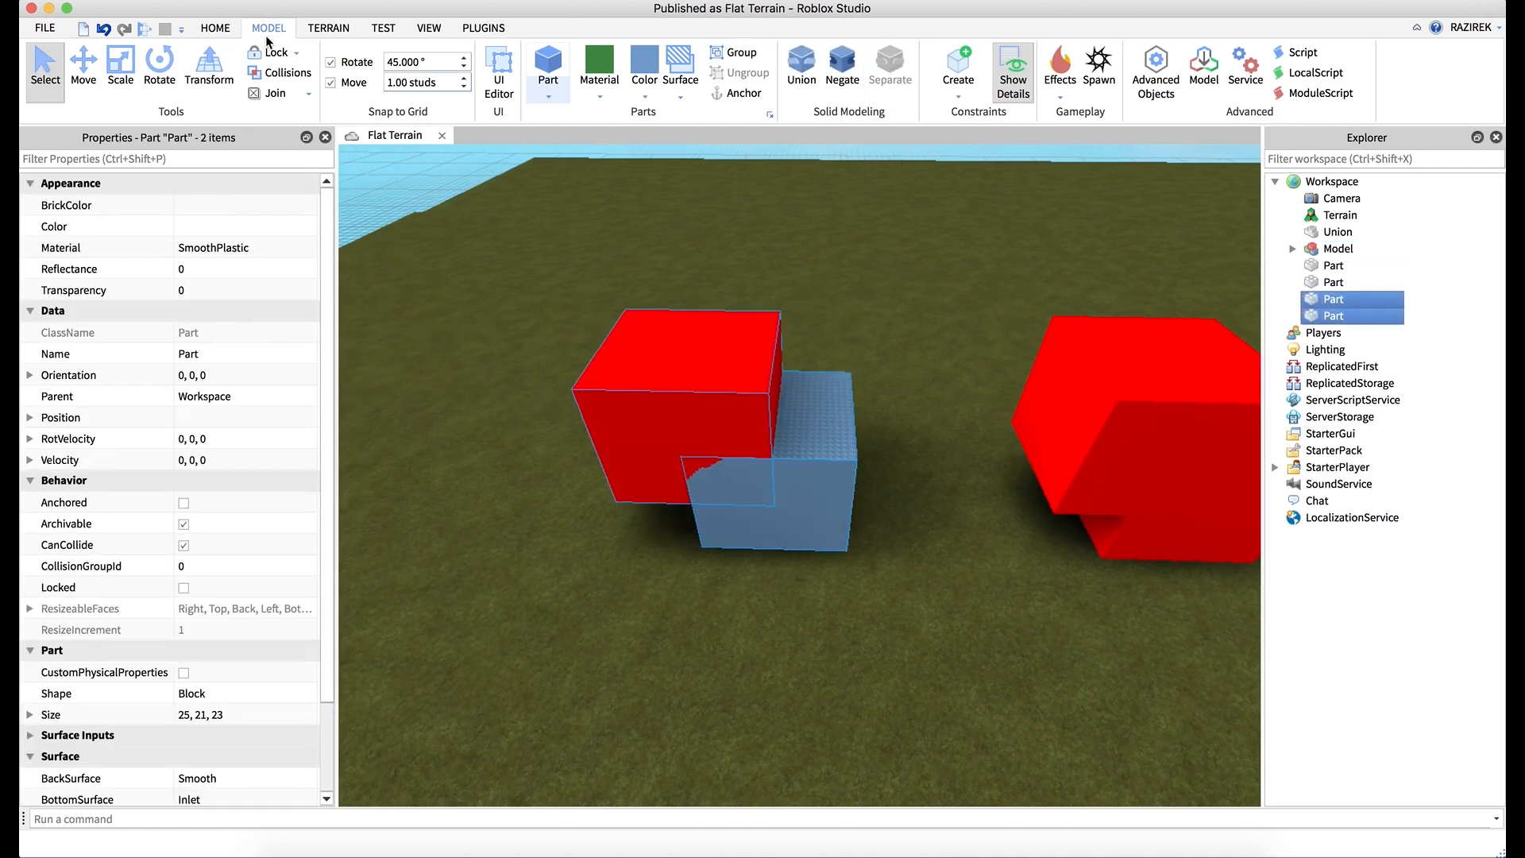
left_click(86, 63)
key("a")
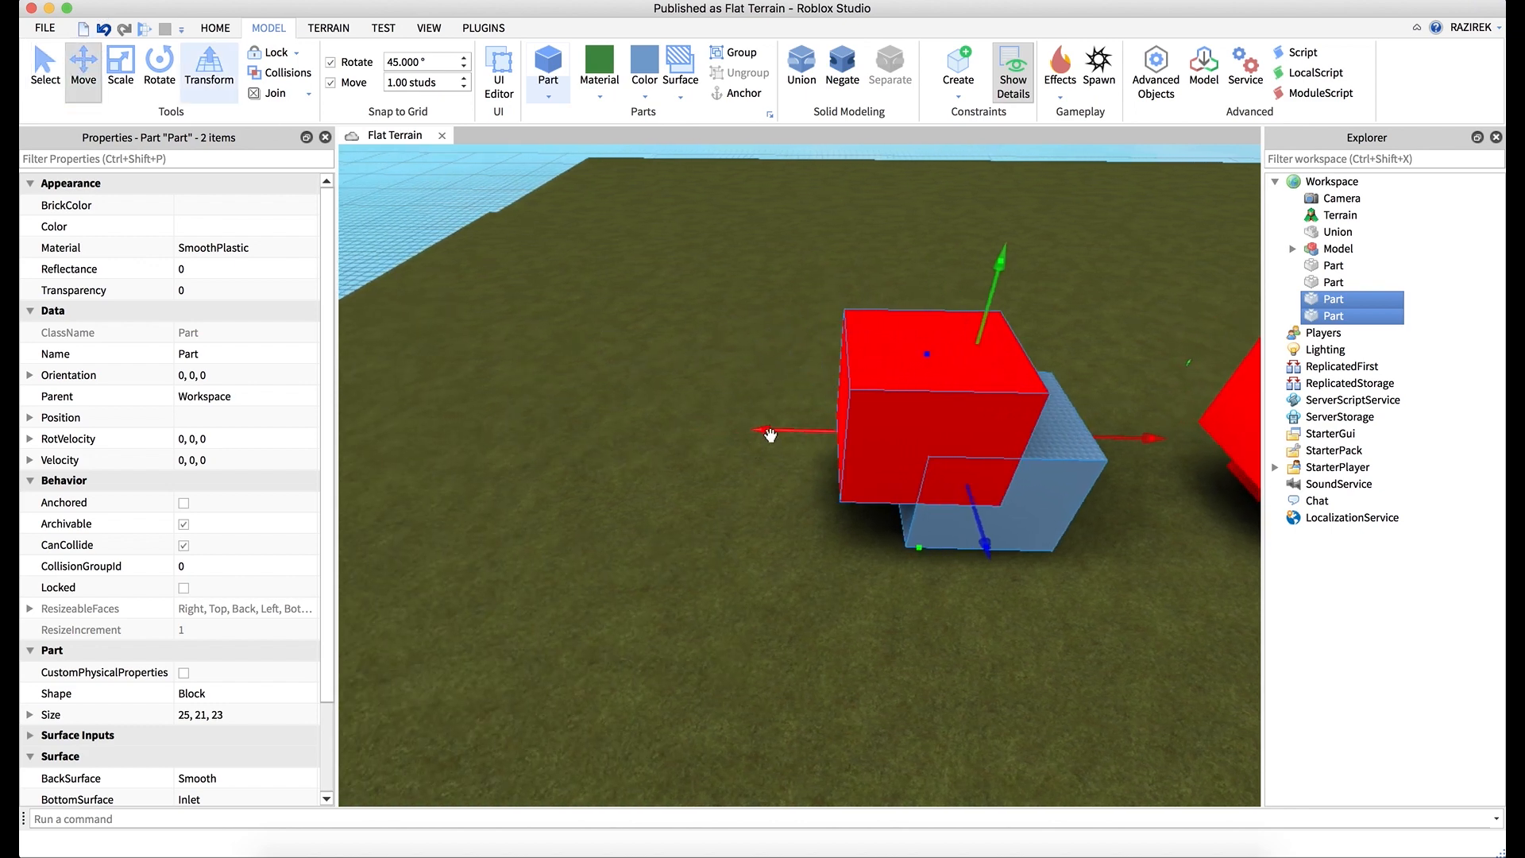
left_click_drag(782, 429, 388, 389)
- Union the original red and blue overlapping parts again and clear the selection
left_click(929, 418)
left_click(1043, 482, "shift")
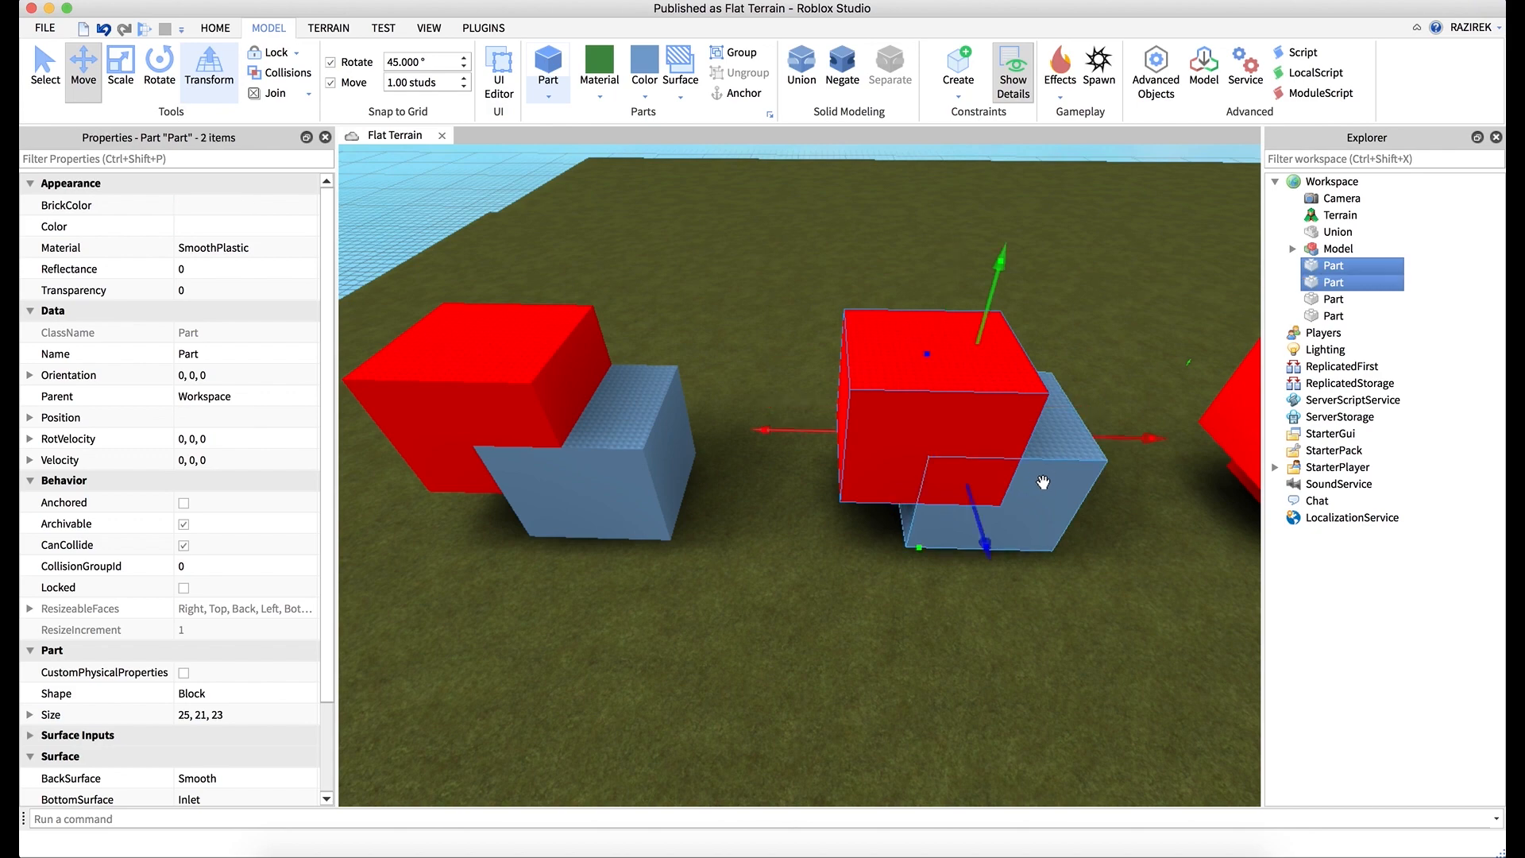
left_click(802, 63)
left_click(791, 293)
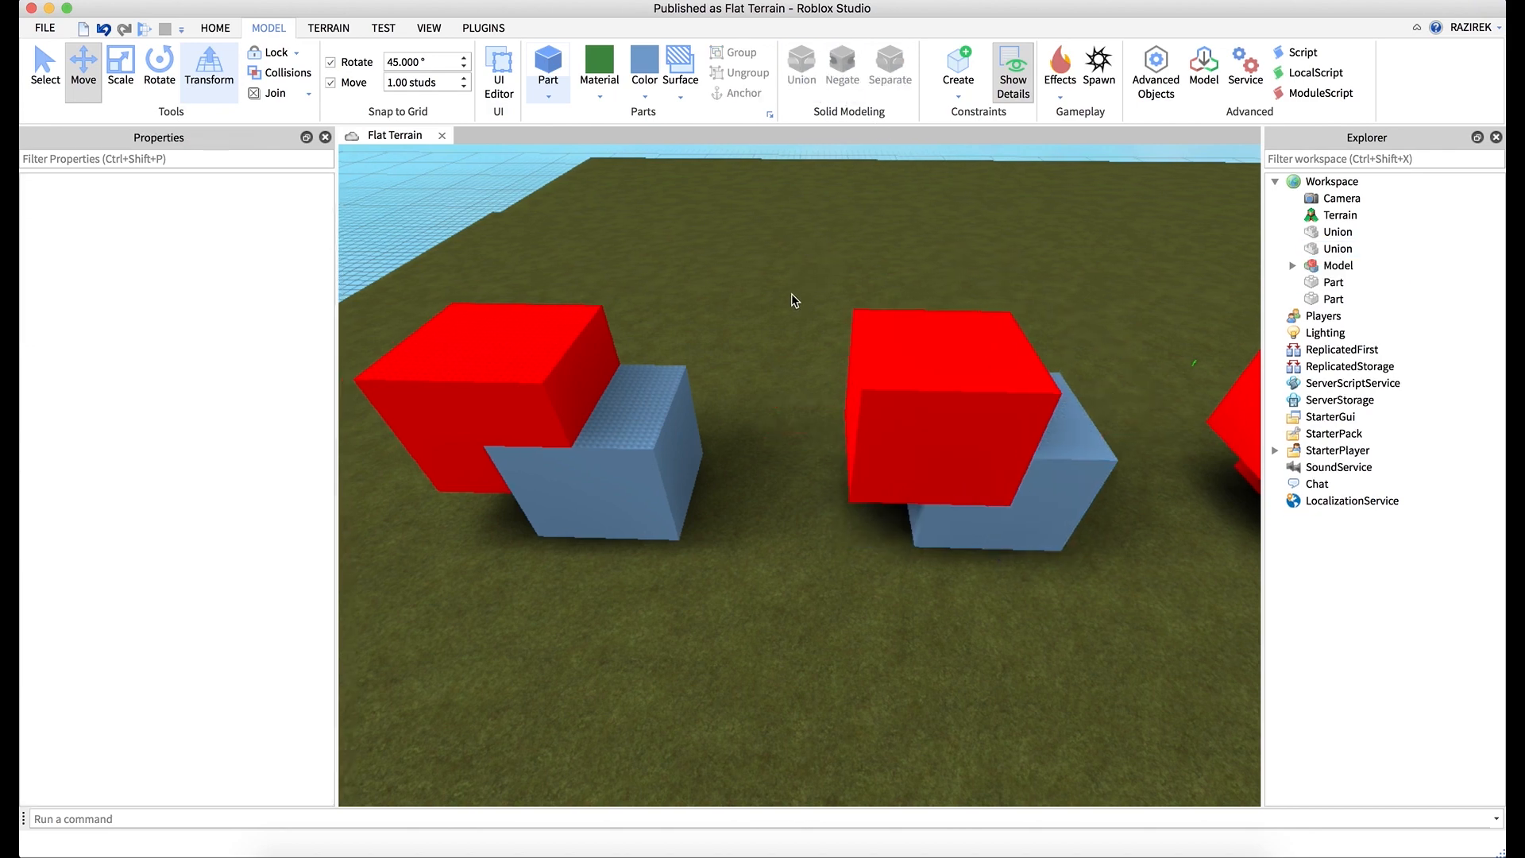
- Set the material of the duplicate pair's red upper block to Pebble and inspect its surface up close
key("a")
left_click(756, 381)
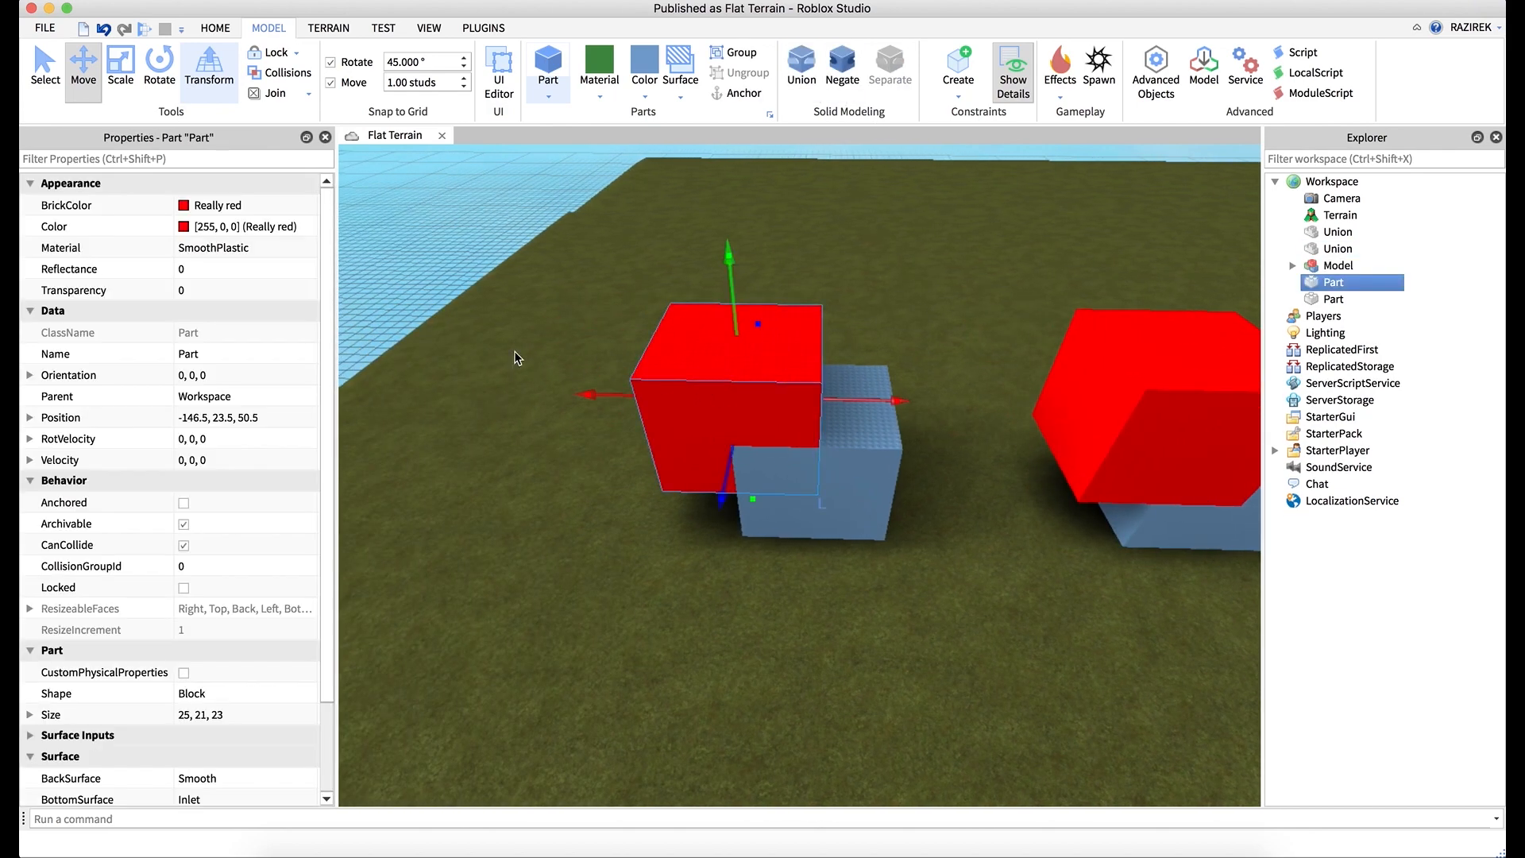
left_click(237, 248)
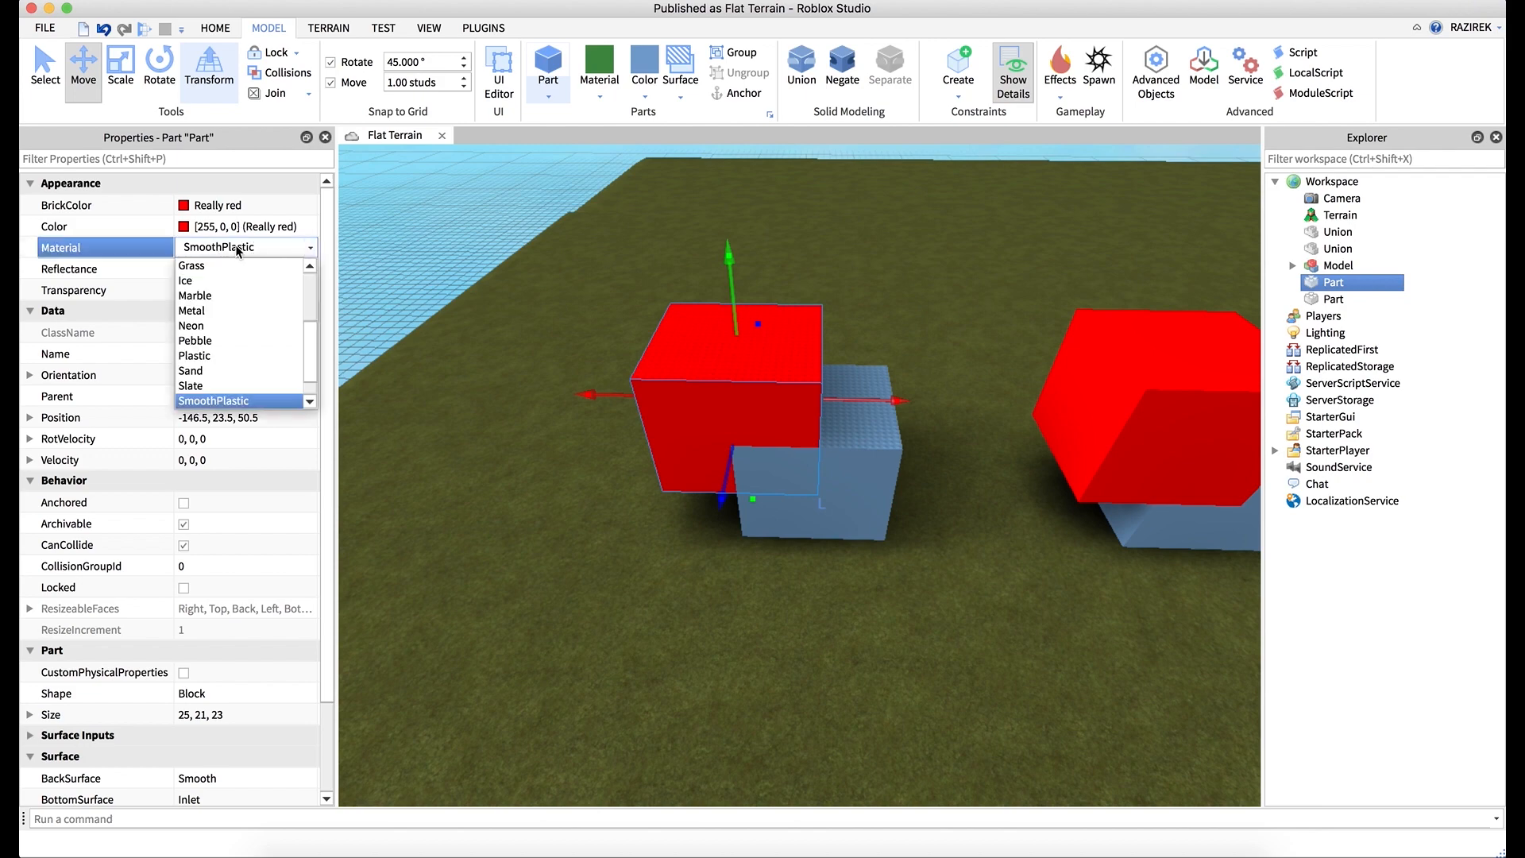
left_click(216, 339)
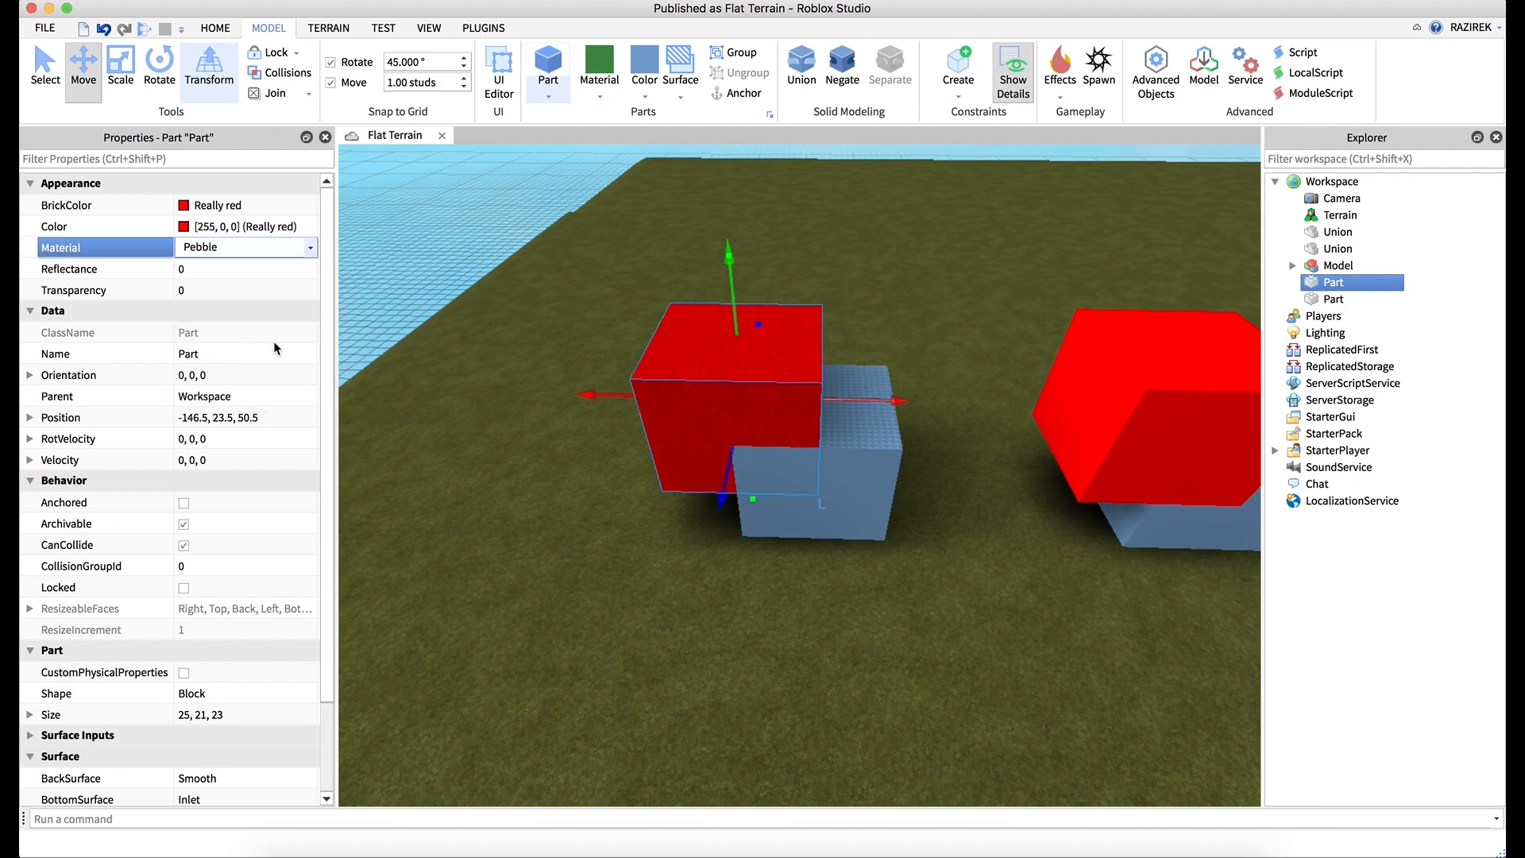
right_click_drag(535, 416, 532, 404)
key("w")
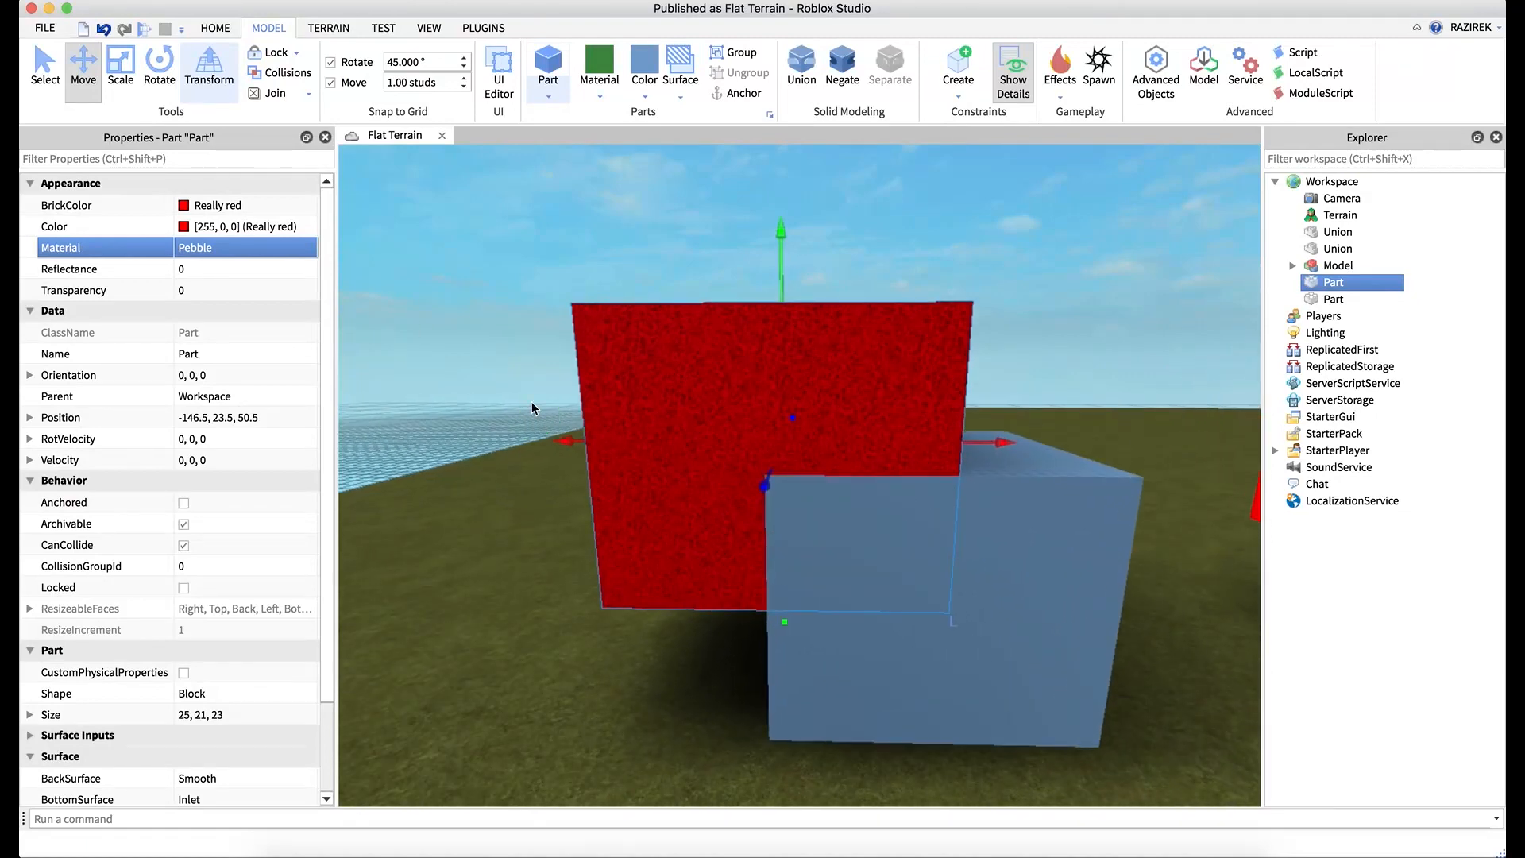
- Union the red Pebble block with the blue block, selecting the red one first, and separate the result into parts again
left_click(45, 68)
left_click(1032, 598)
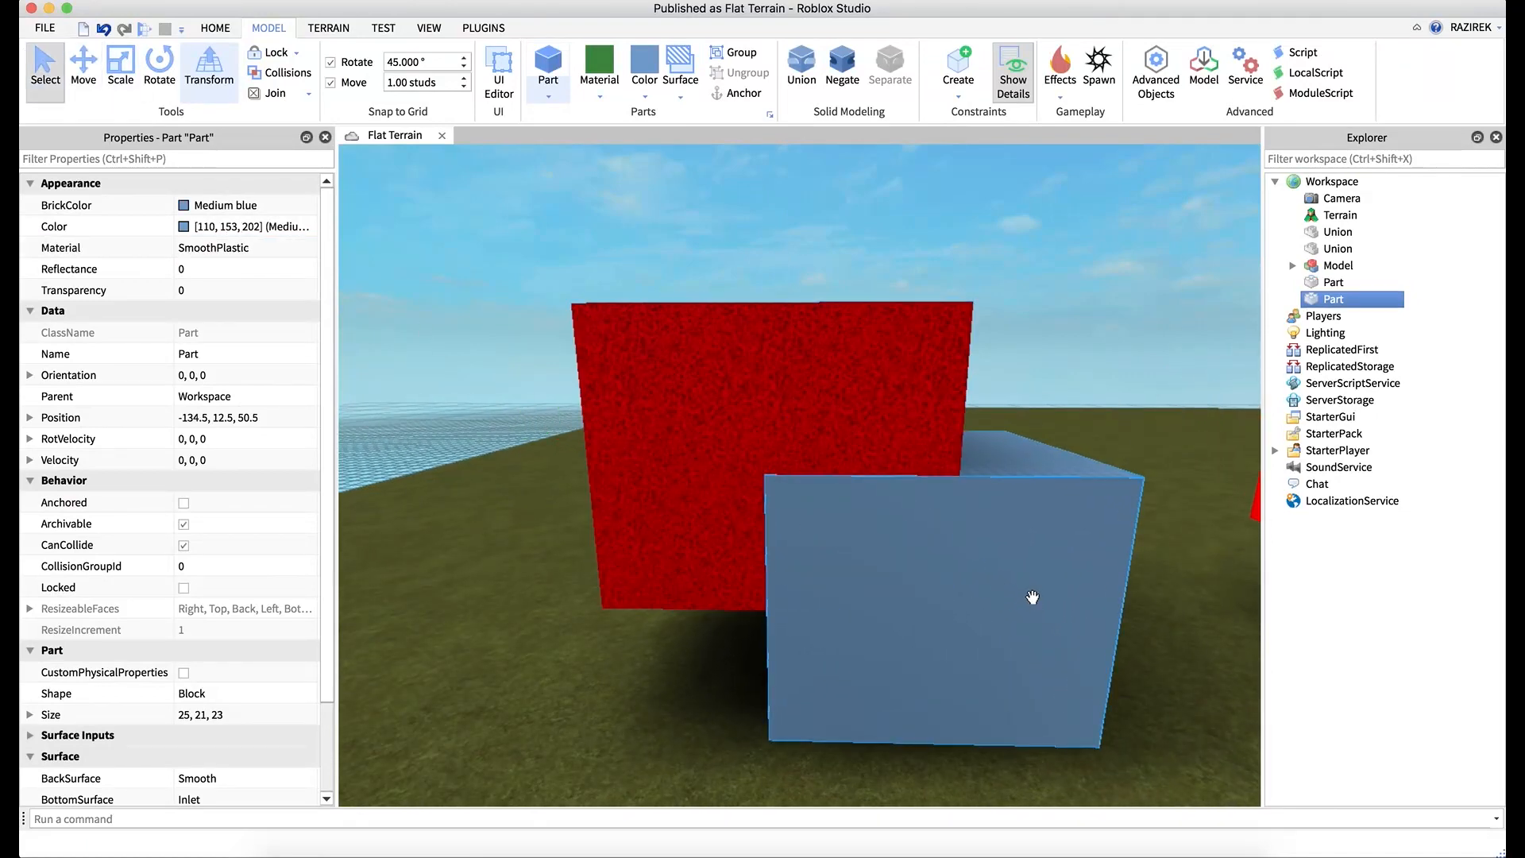
left_click(821, 416, "shift")
left_click(1074, 606, "shift")
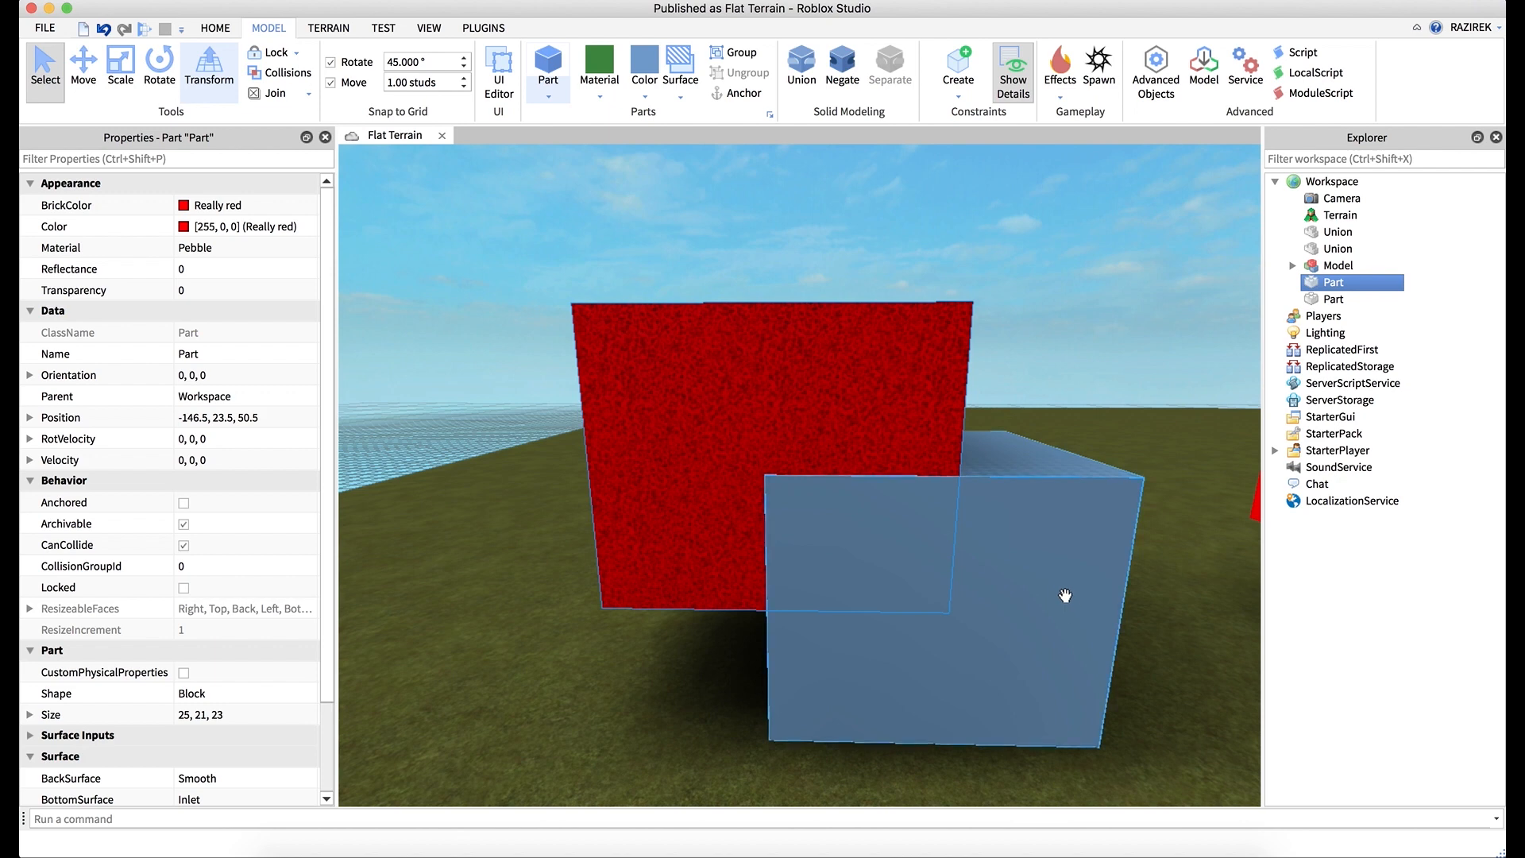
left_click(827, 418, "shift")
left_click(1053, 574)
left_click(999, 364)
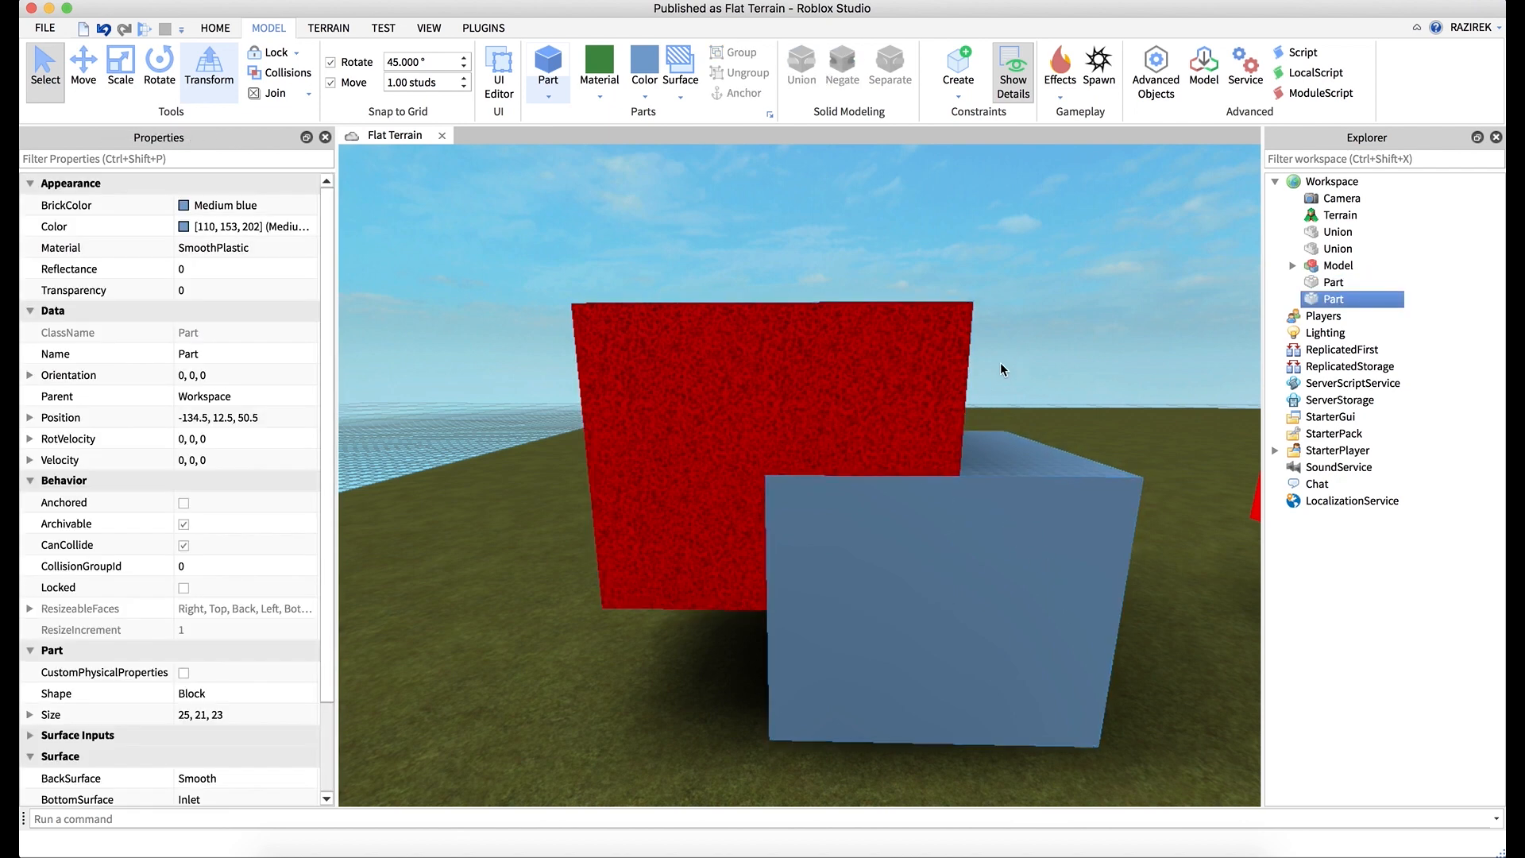
left_click(825, 399)
left_click(1041, 577, "shift")
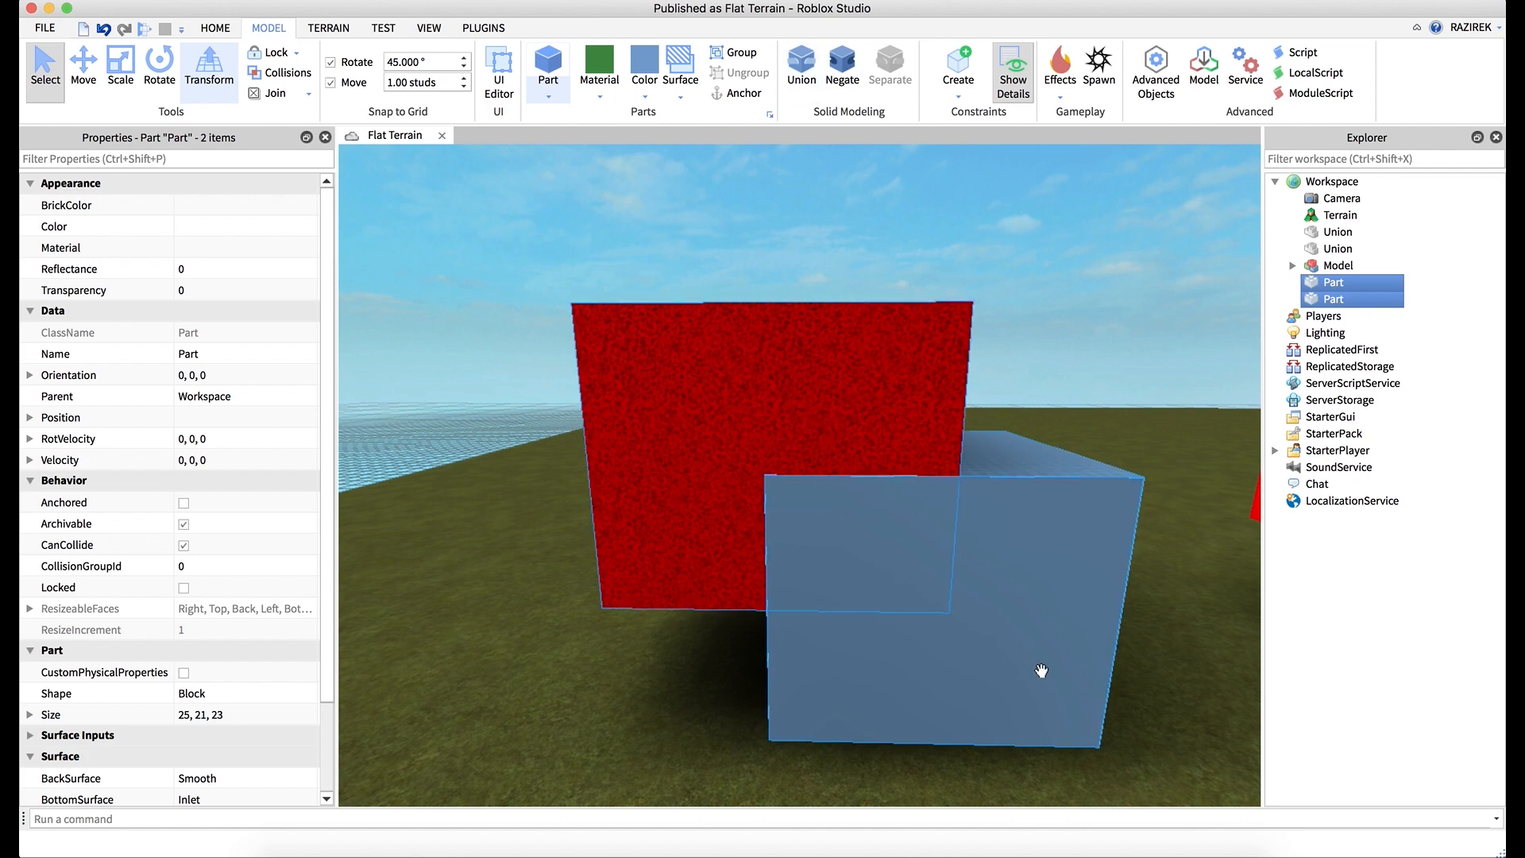
left_click(795, 64)
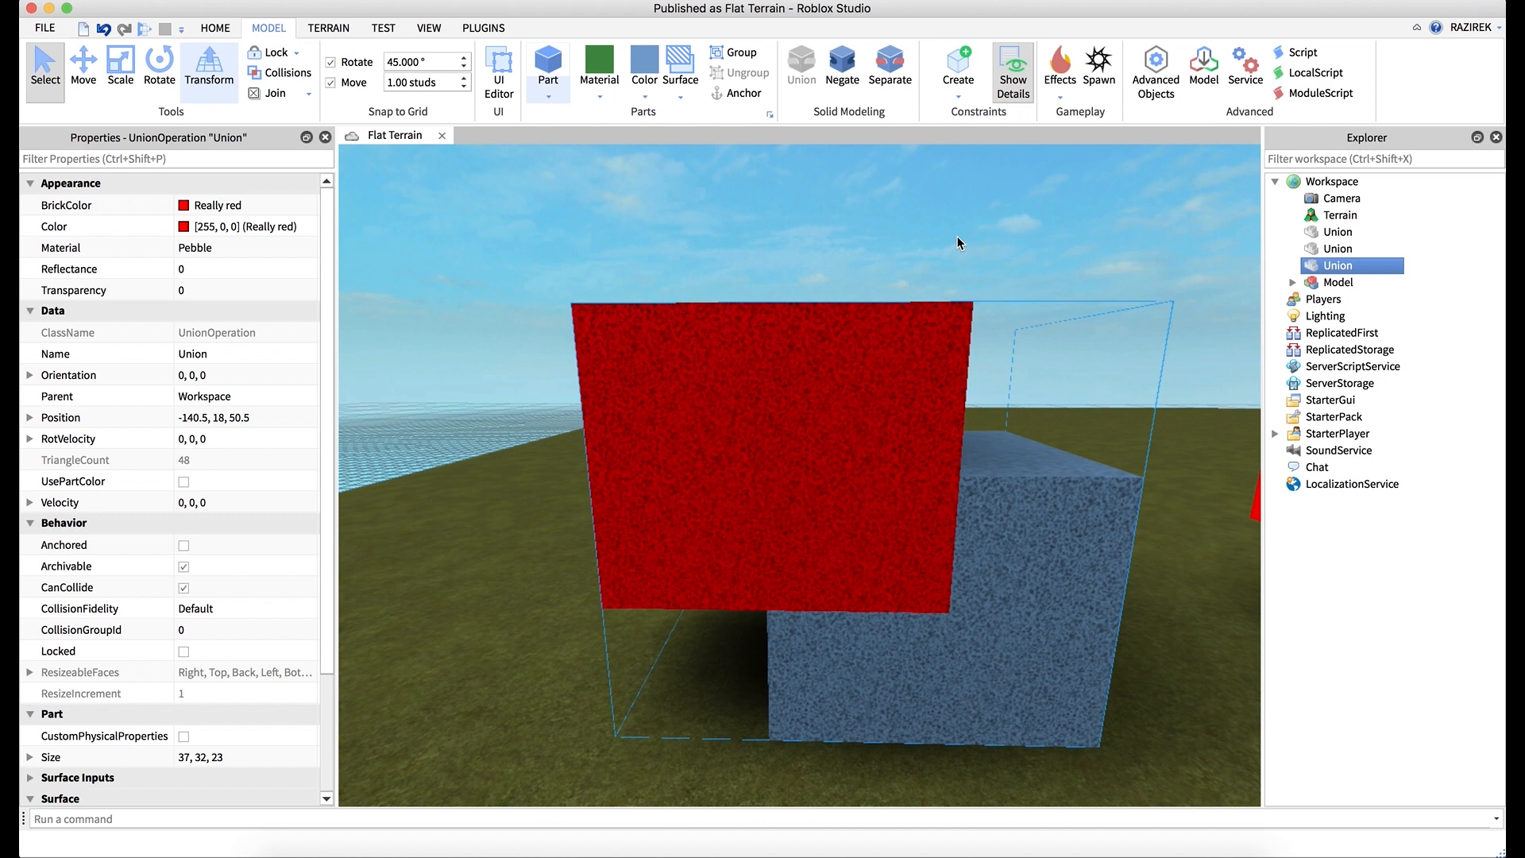
left_click(887, 75)
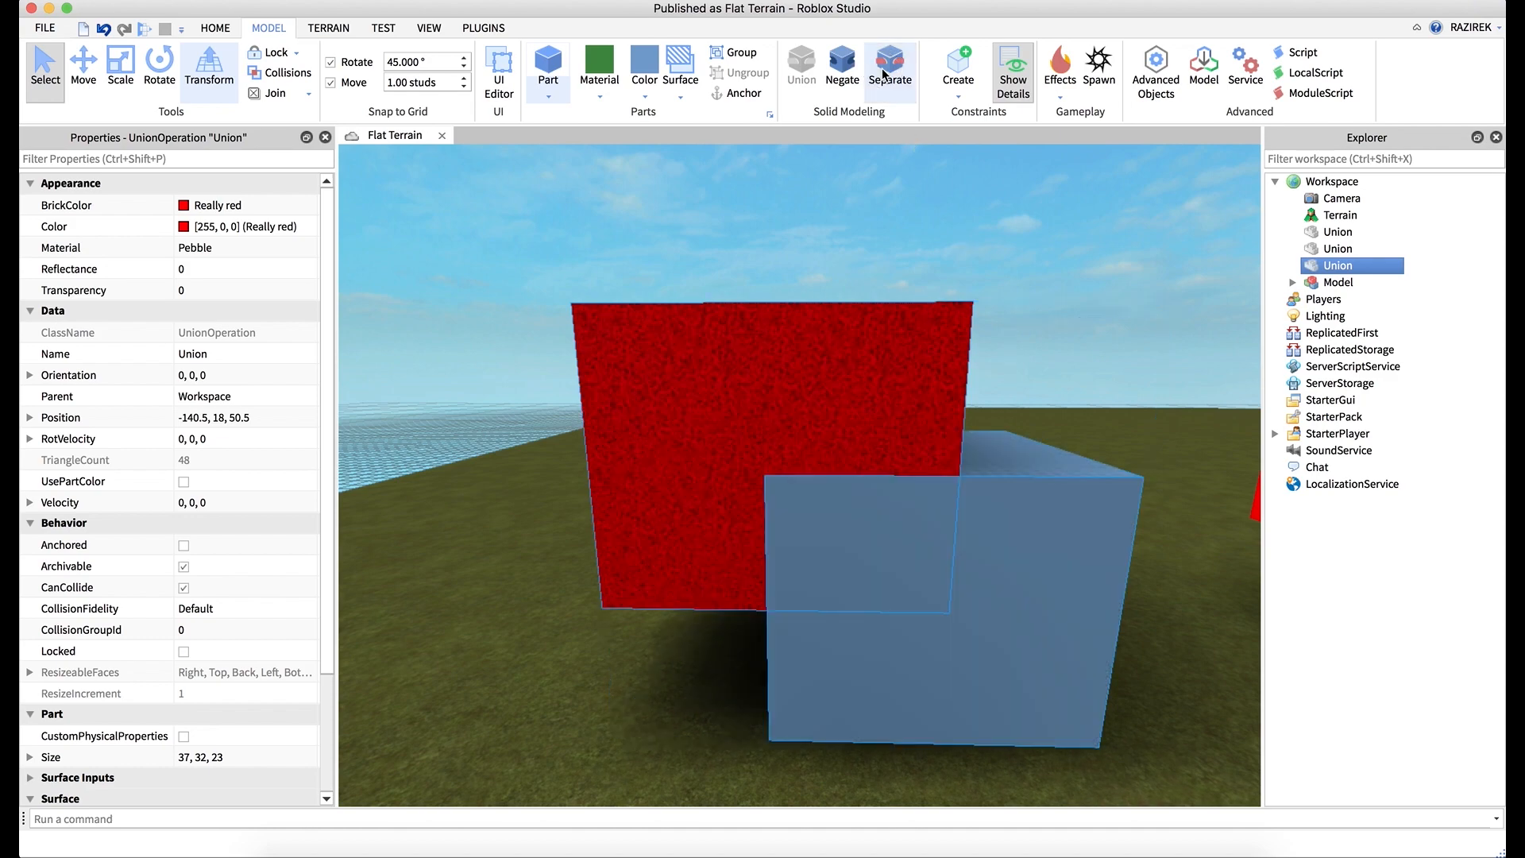
left_click(1025, 252)
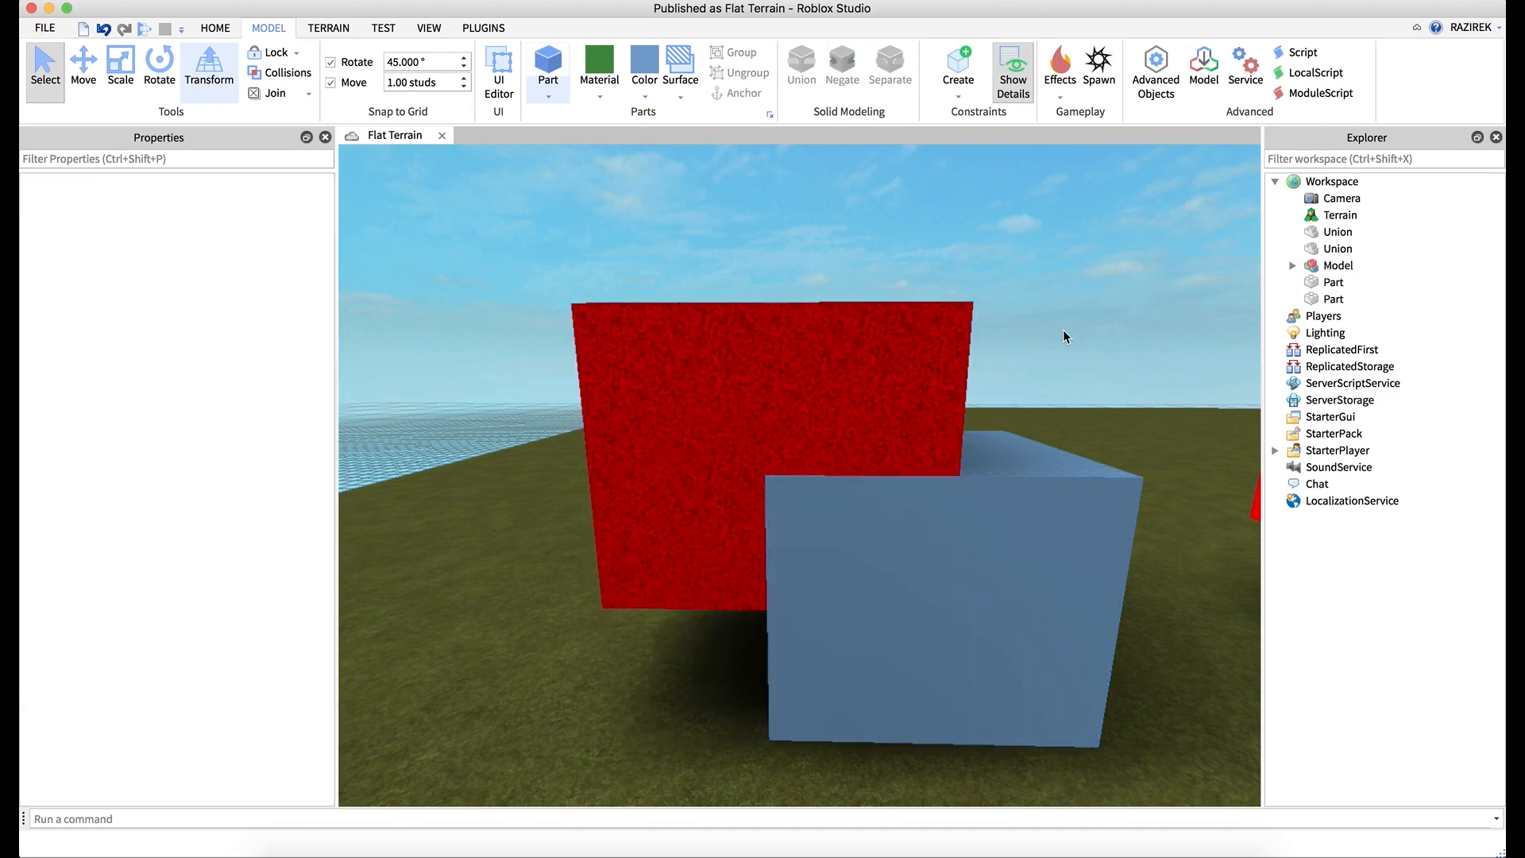
- Union the two overlapping blocks with the blue one selected first, inspect the surface, and separate them again
left_click(1052, 507)
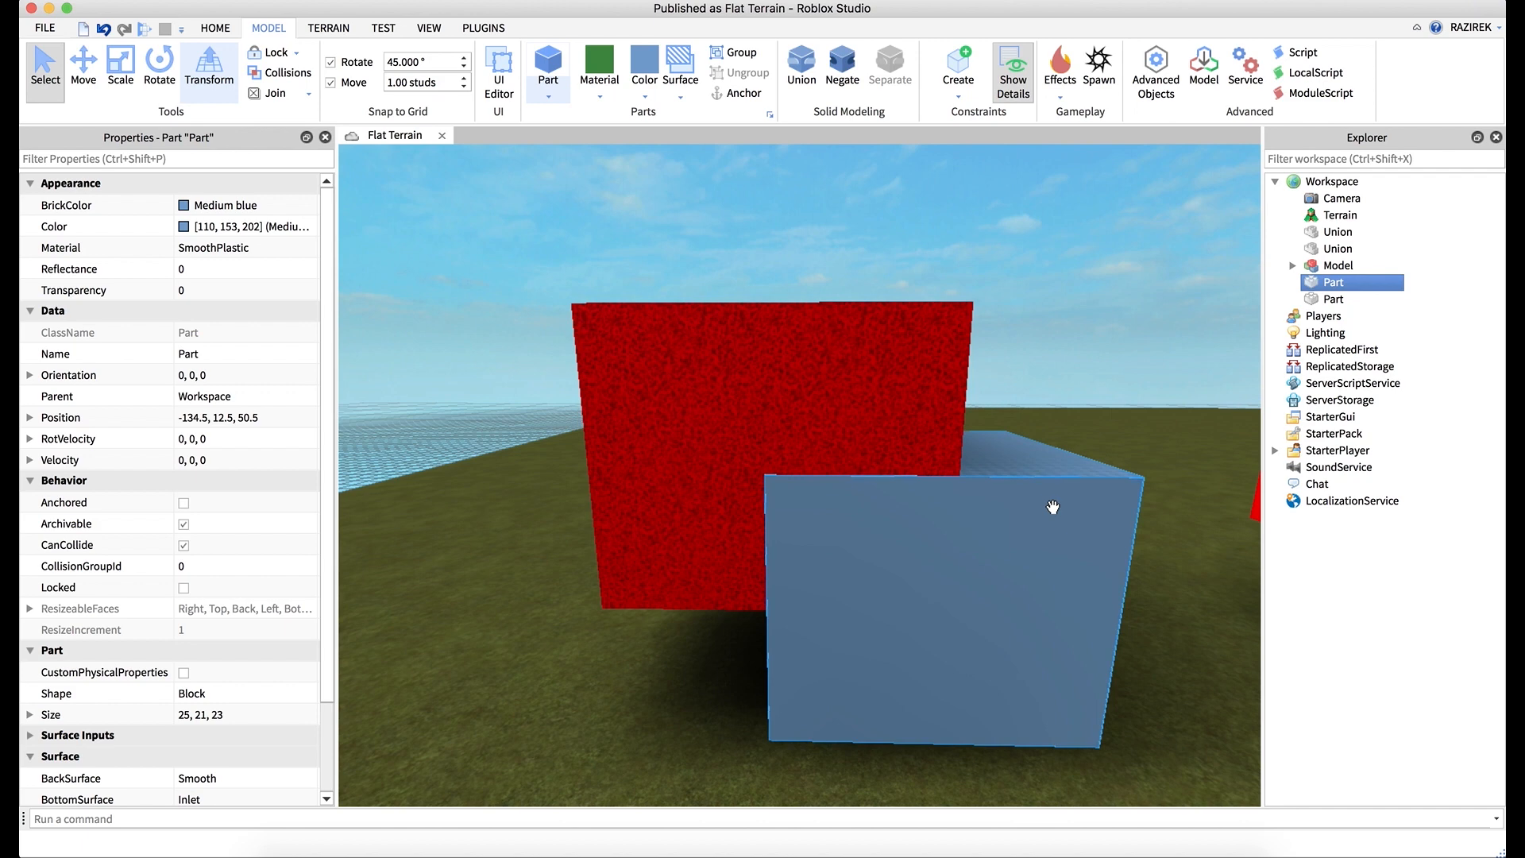
left_click(760, 382, "ctrl")
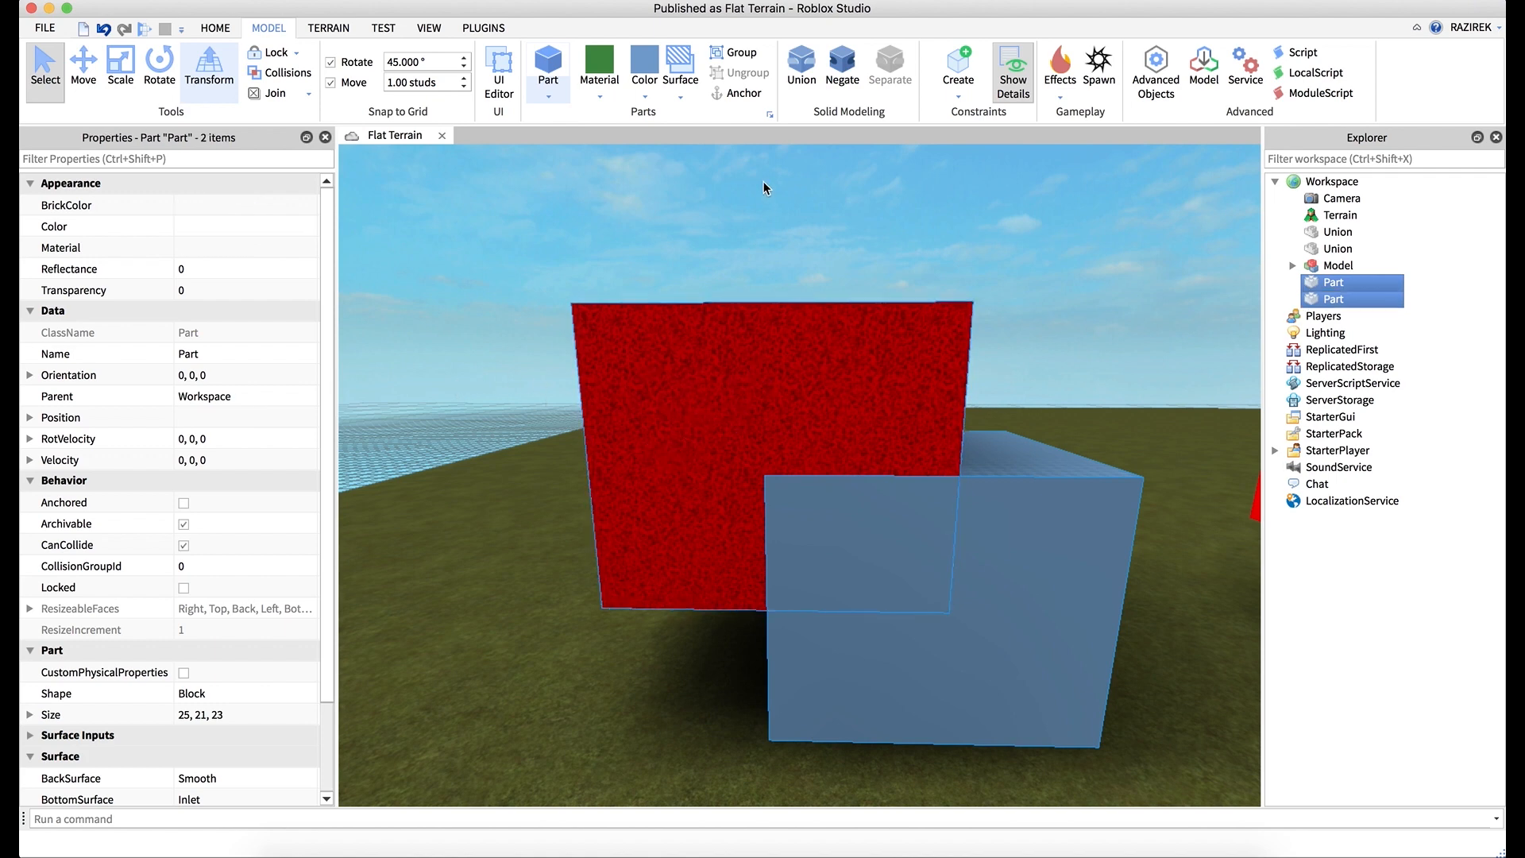
left_click(796, 79)
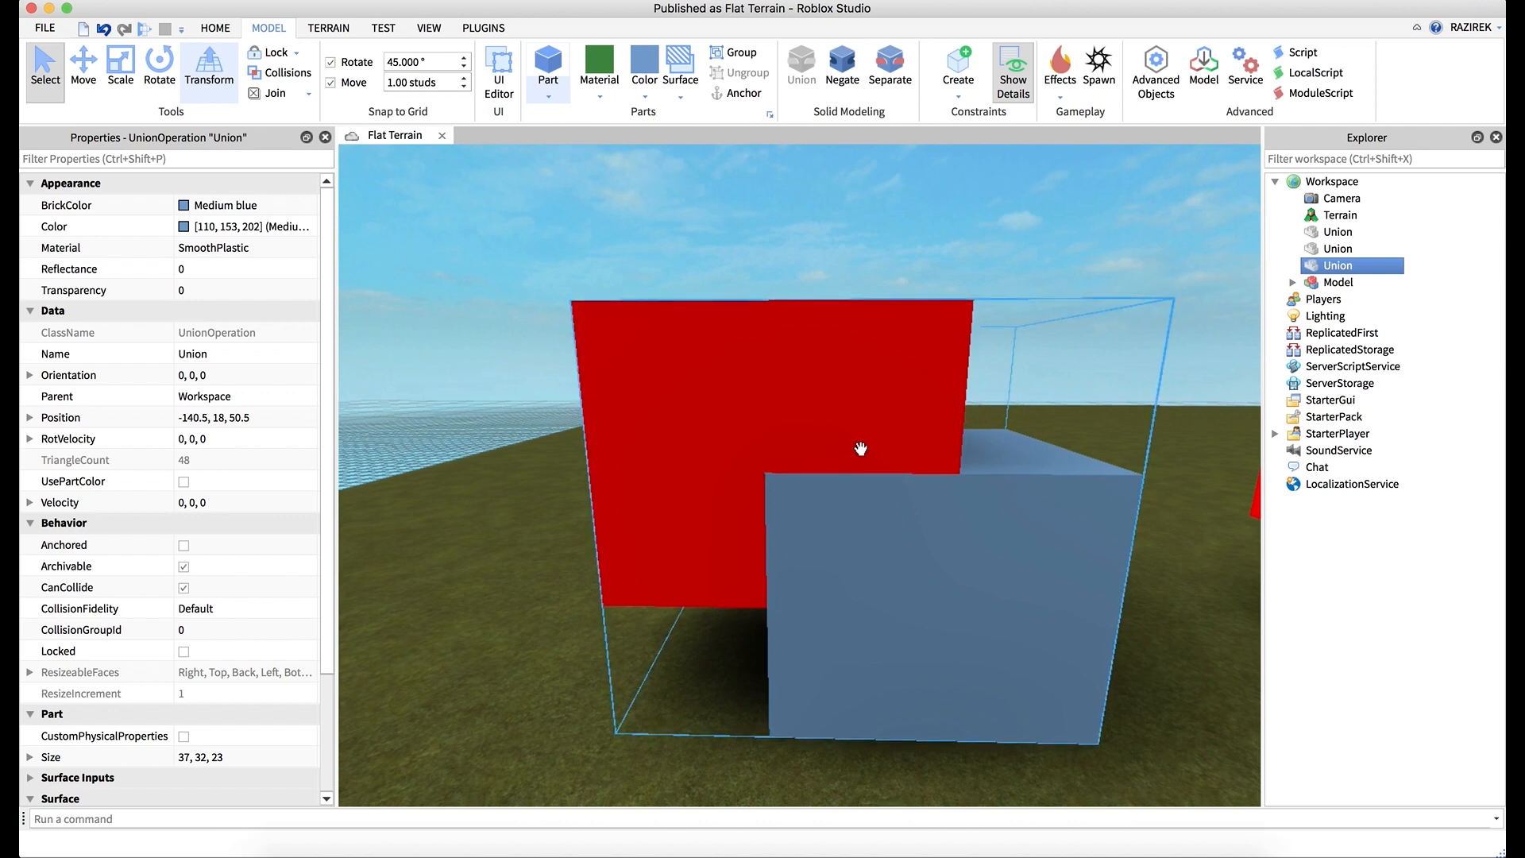
key("d")
key("d")
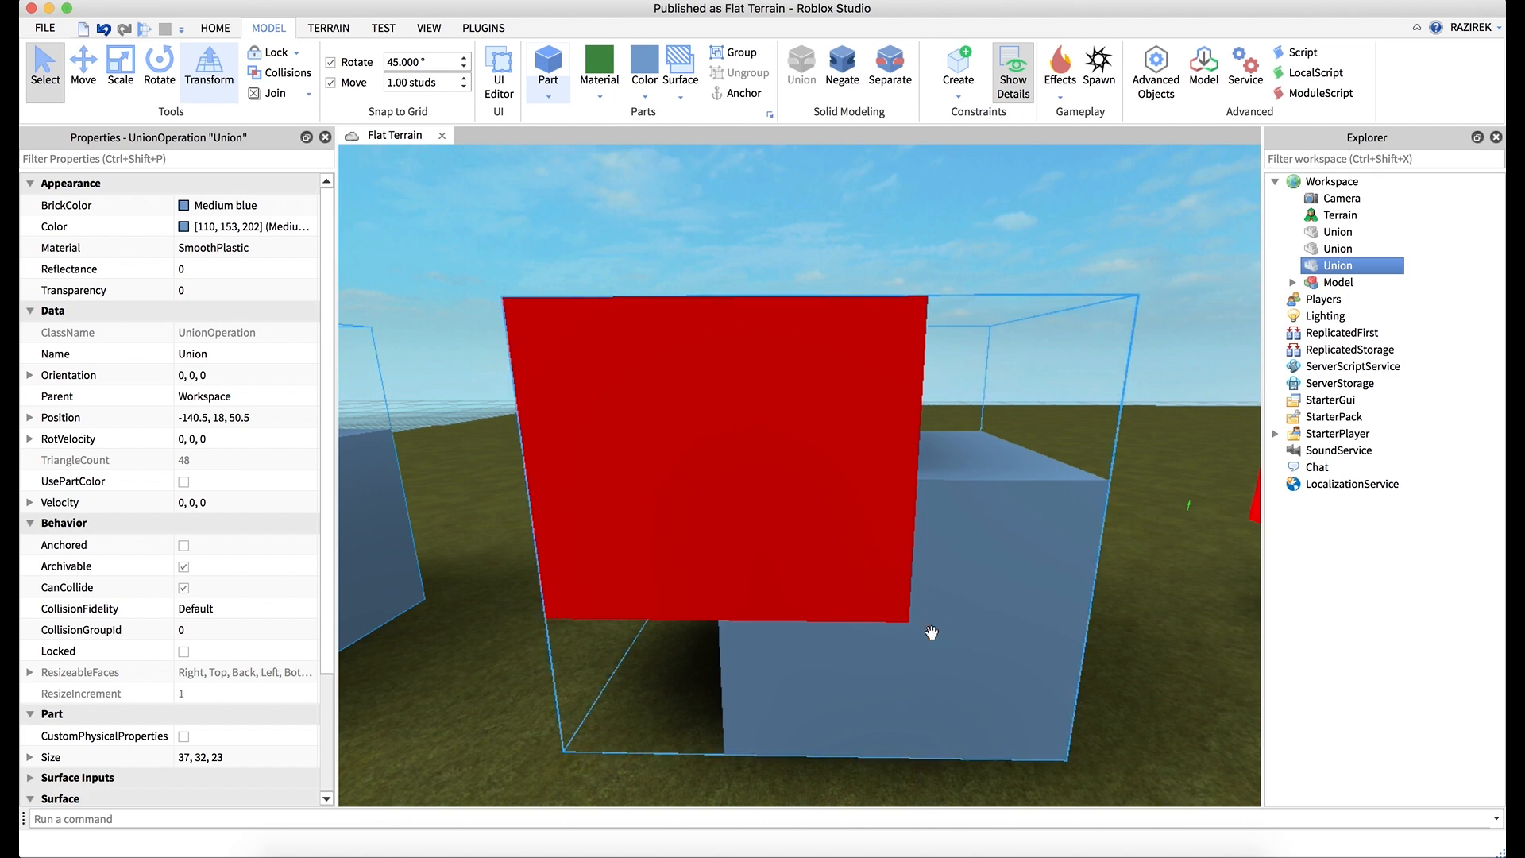
right_click_drag(917, 607, 912, 601)
key("f")
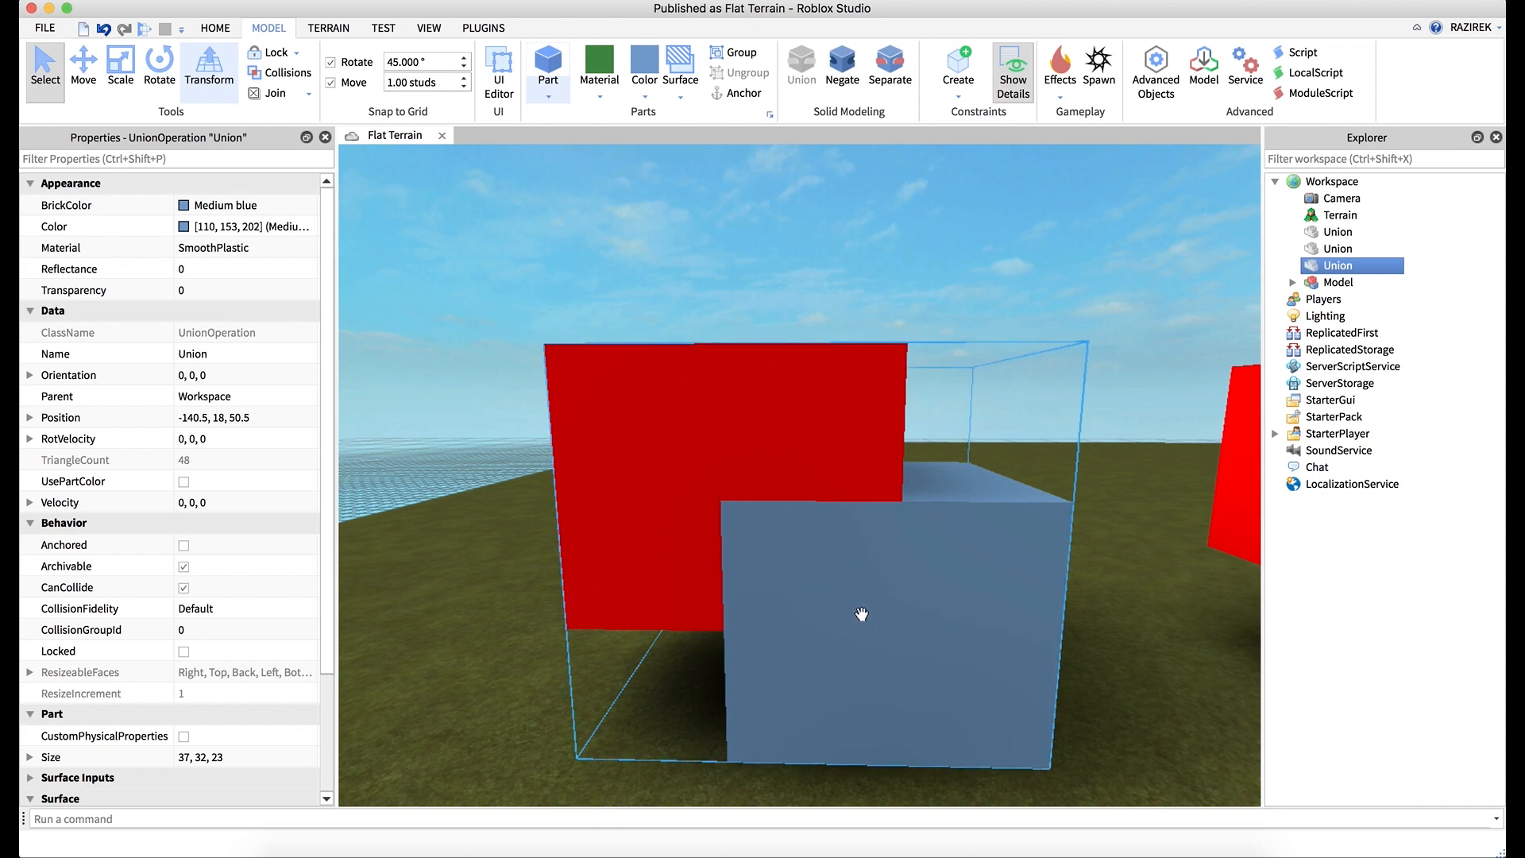
left_click(882, 83)
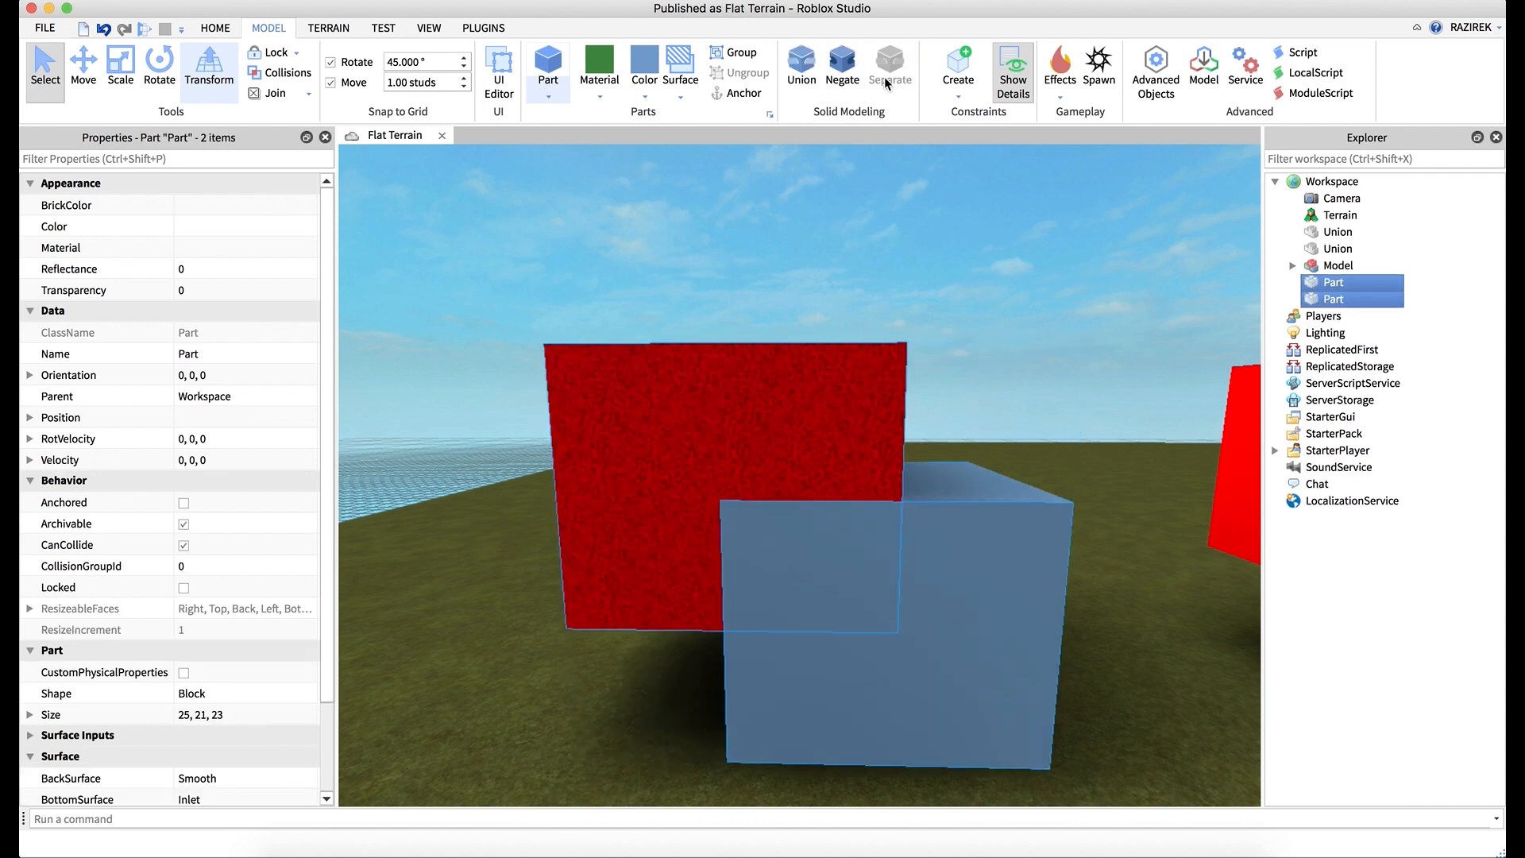
left_click(1052, 346)
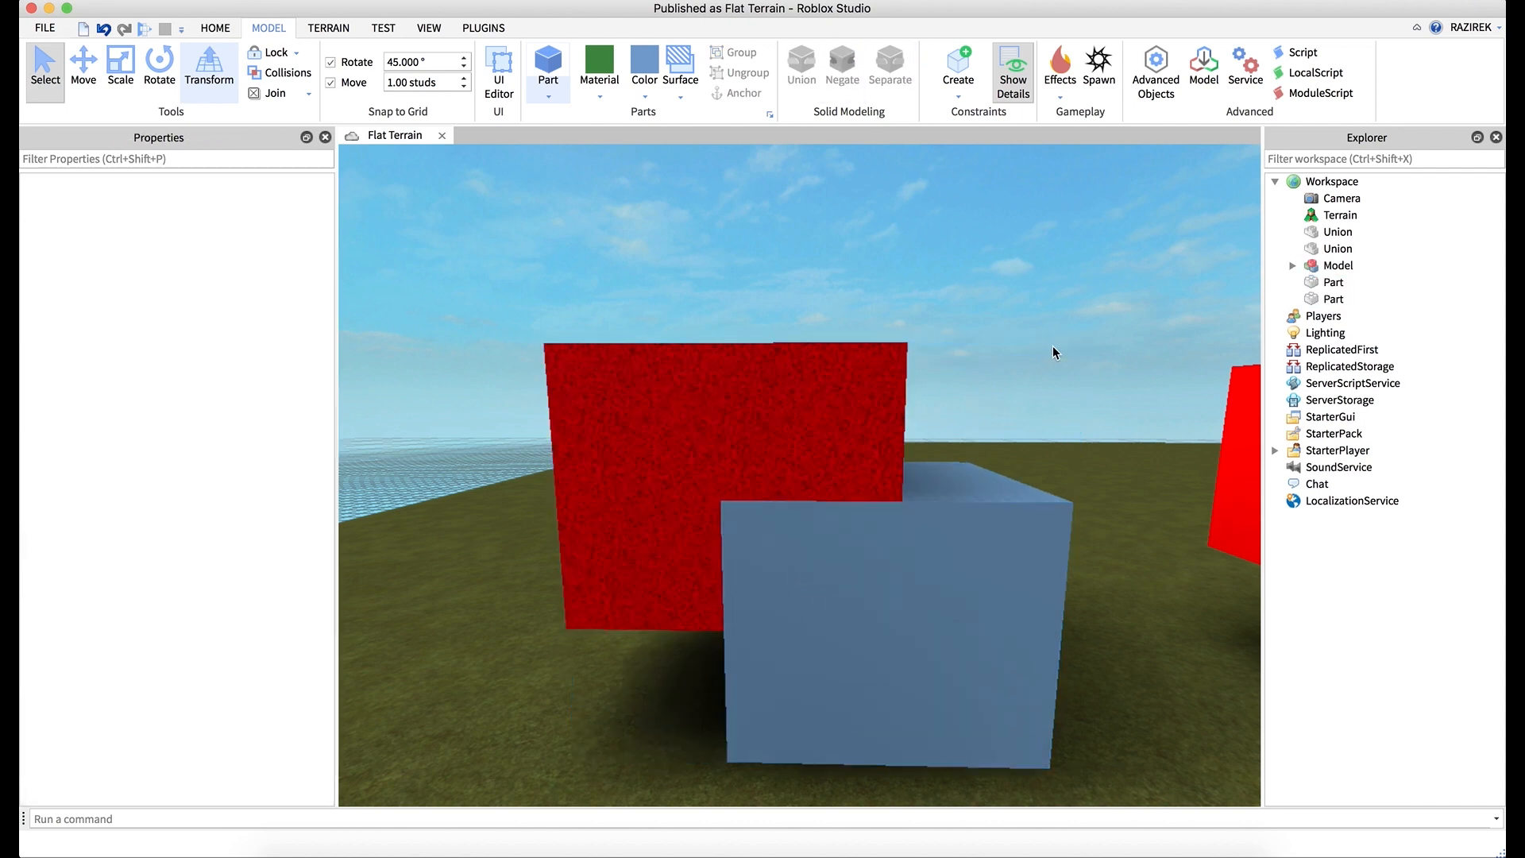
- Union the red Pebble block and the blue block again, selecting the red block first
left_click(736, 414)
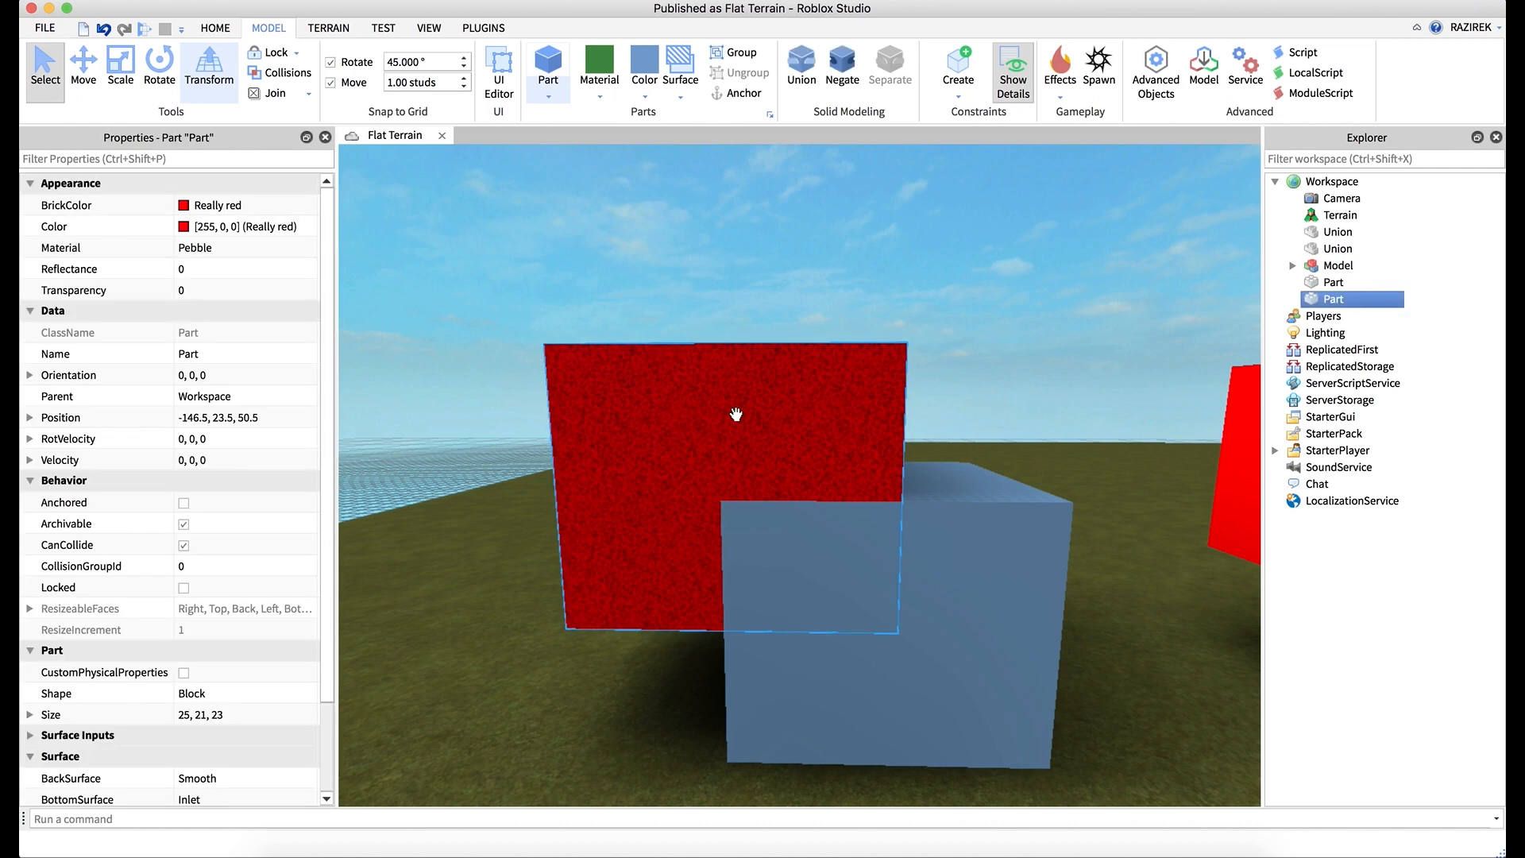
left_click(1031, 595, "shift")
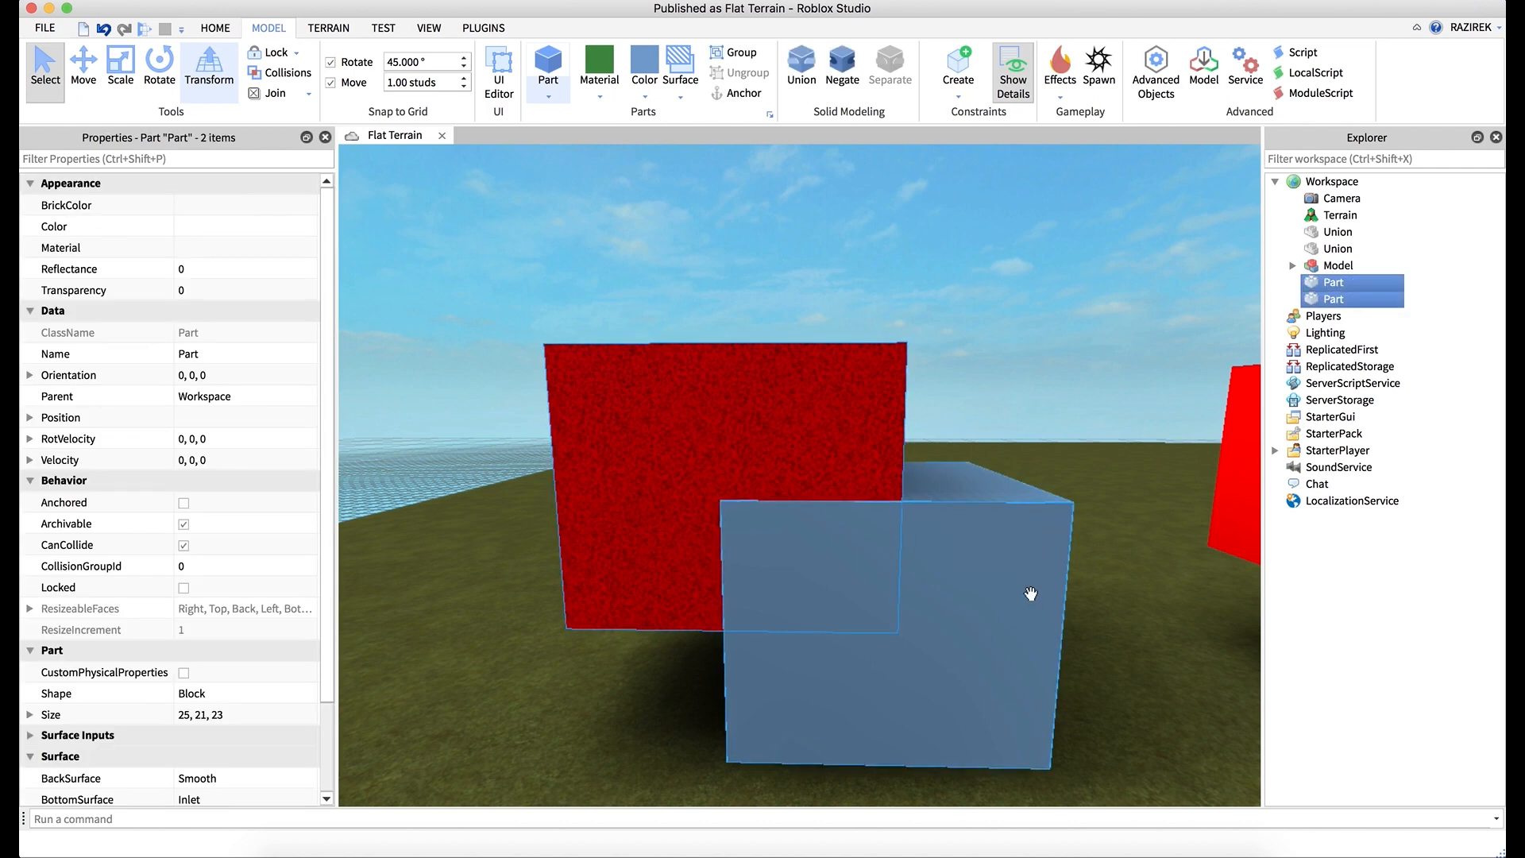
left_click(801, 70)
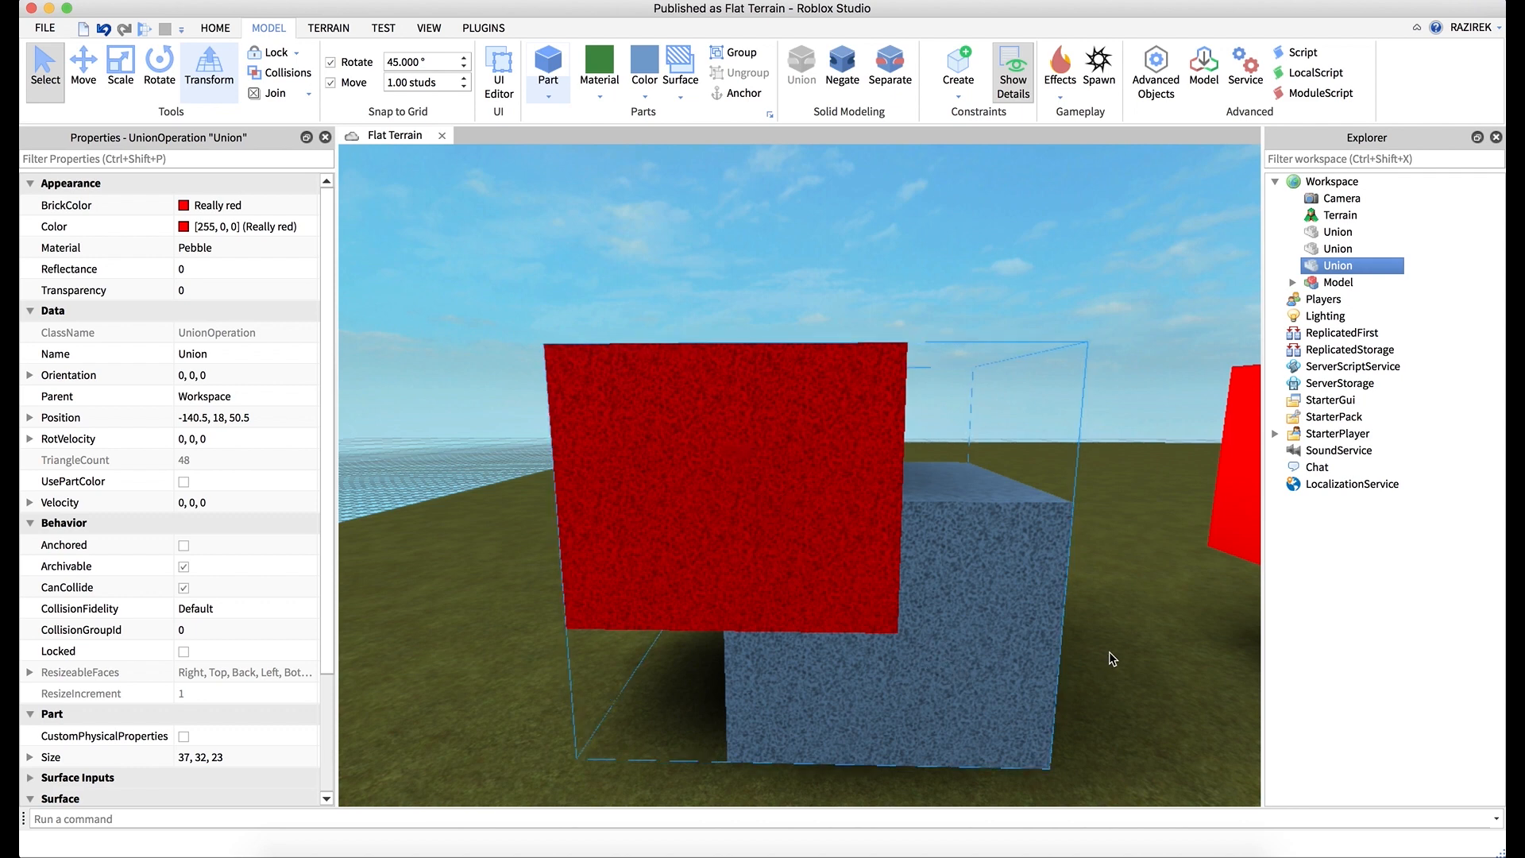
- Duplicate the neighbouring SmoothPlastic two-coloured union and move the copy in front of the Pebble union, at about -147.5, 18, 105.5
scroll(1109, 651, "down", 5)
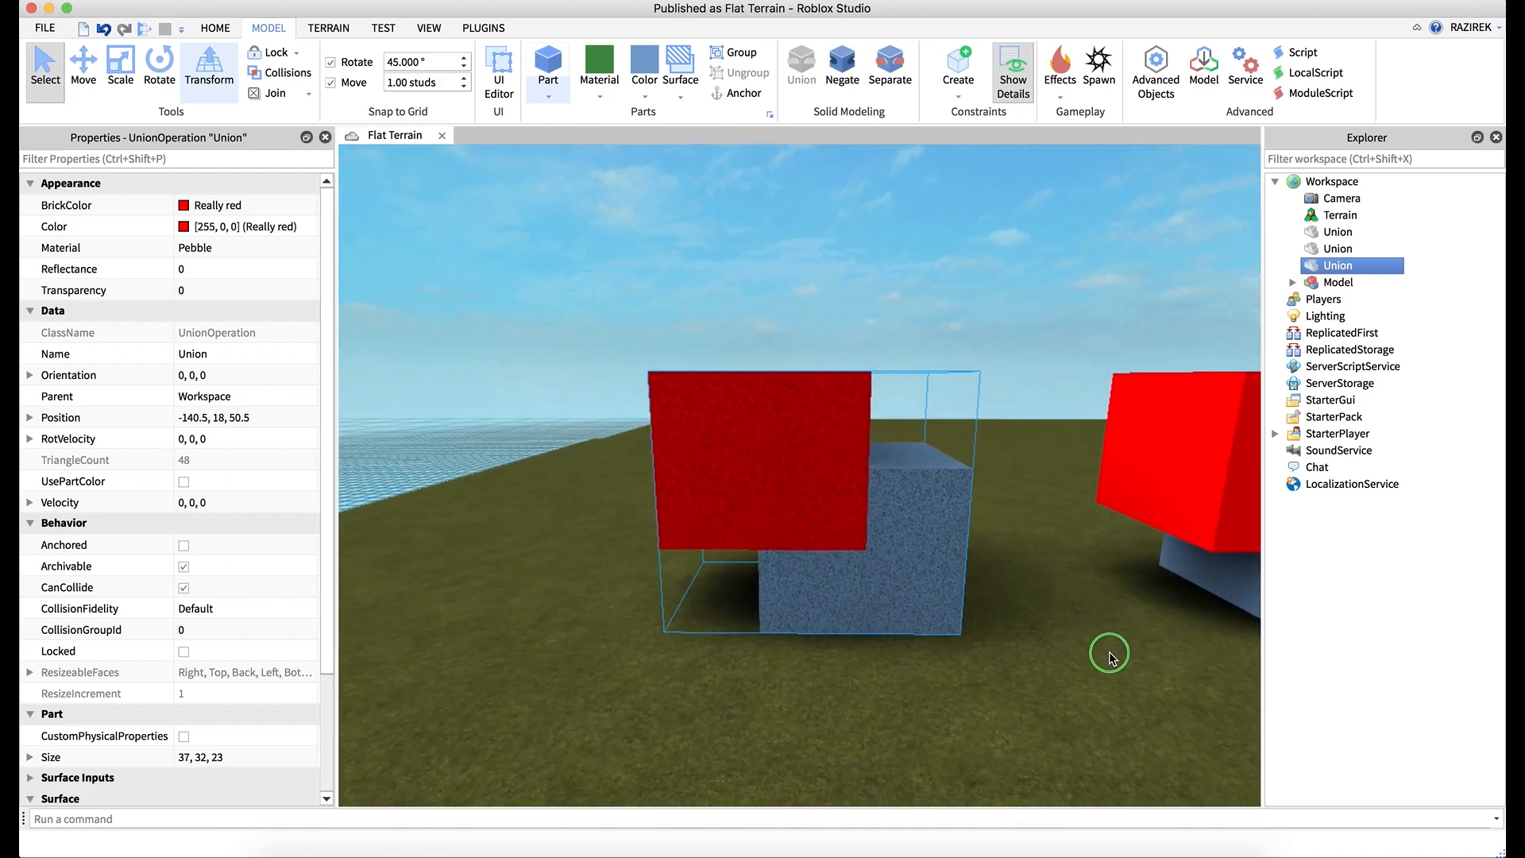
key("s")
right_click_drag(1110, 653, 1109, 653)
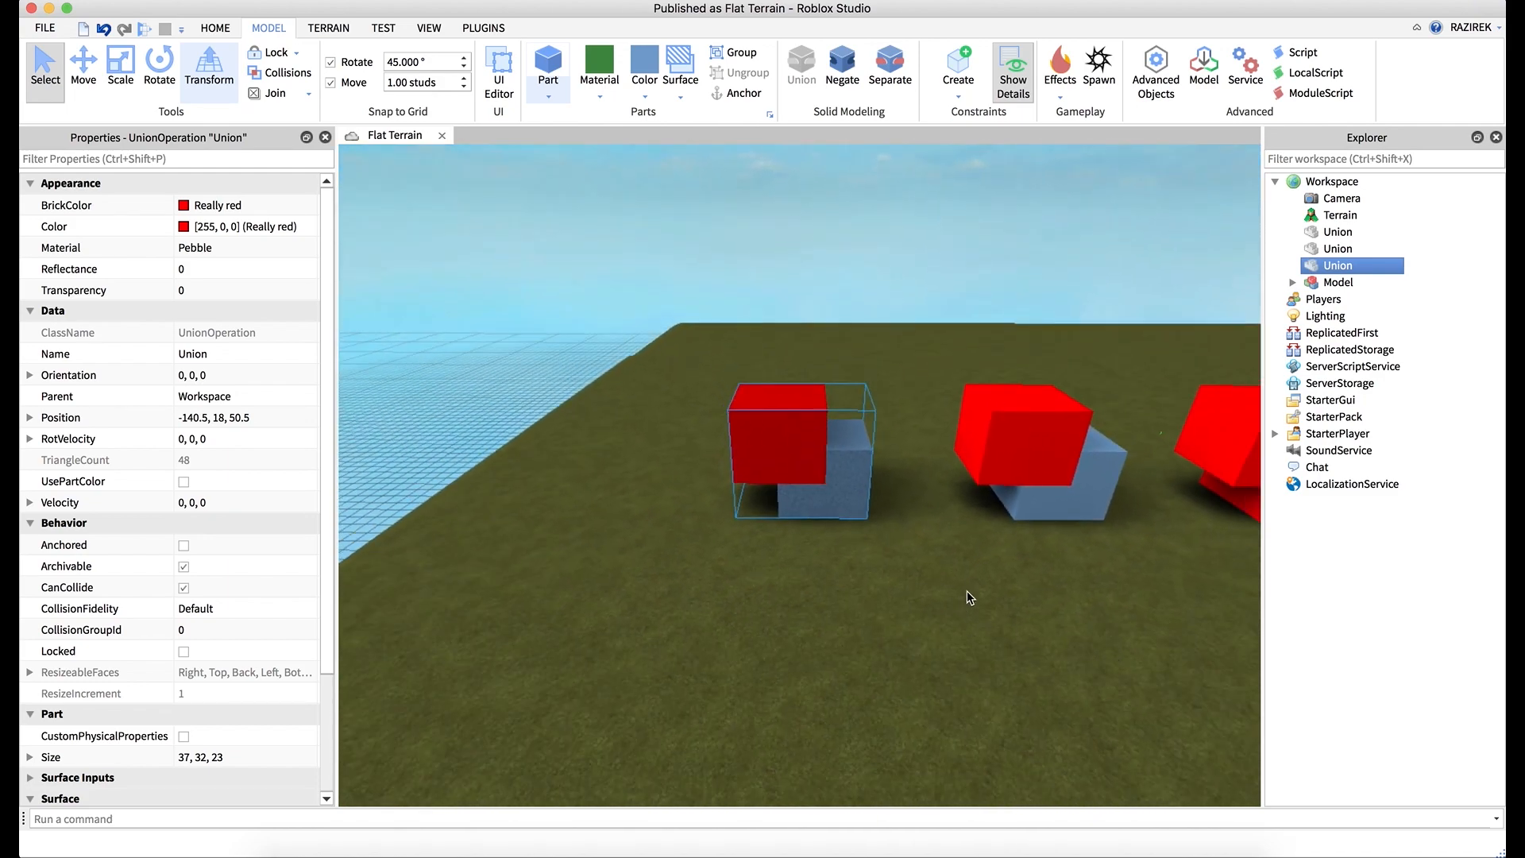
left_click(1041, 492)
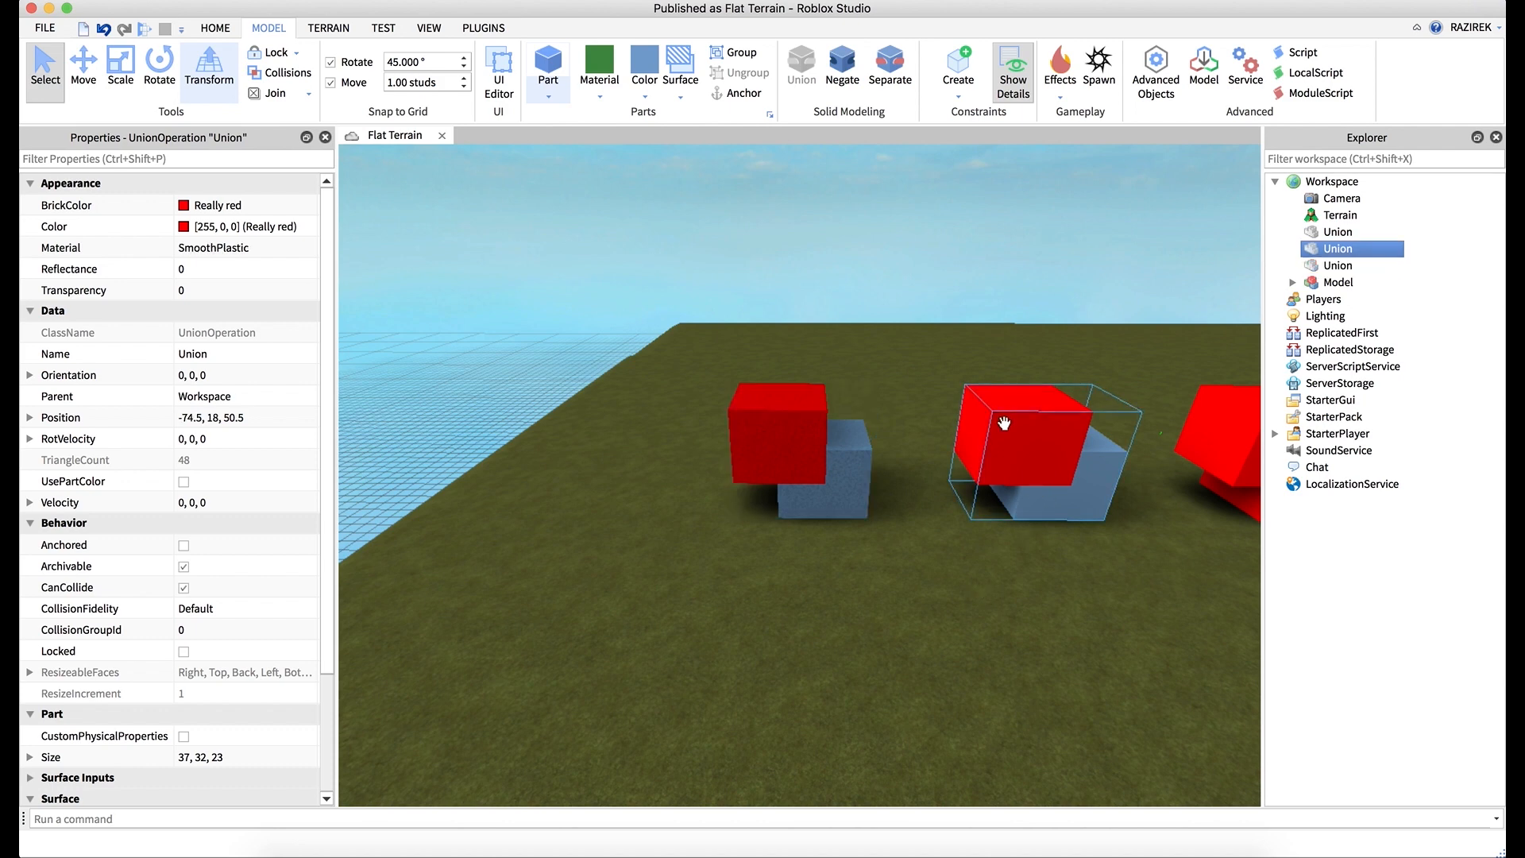
key("super+d")
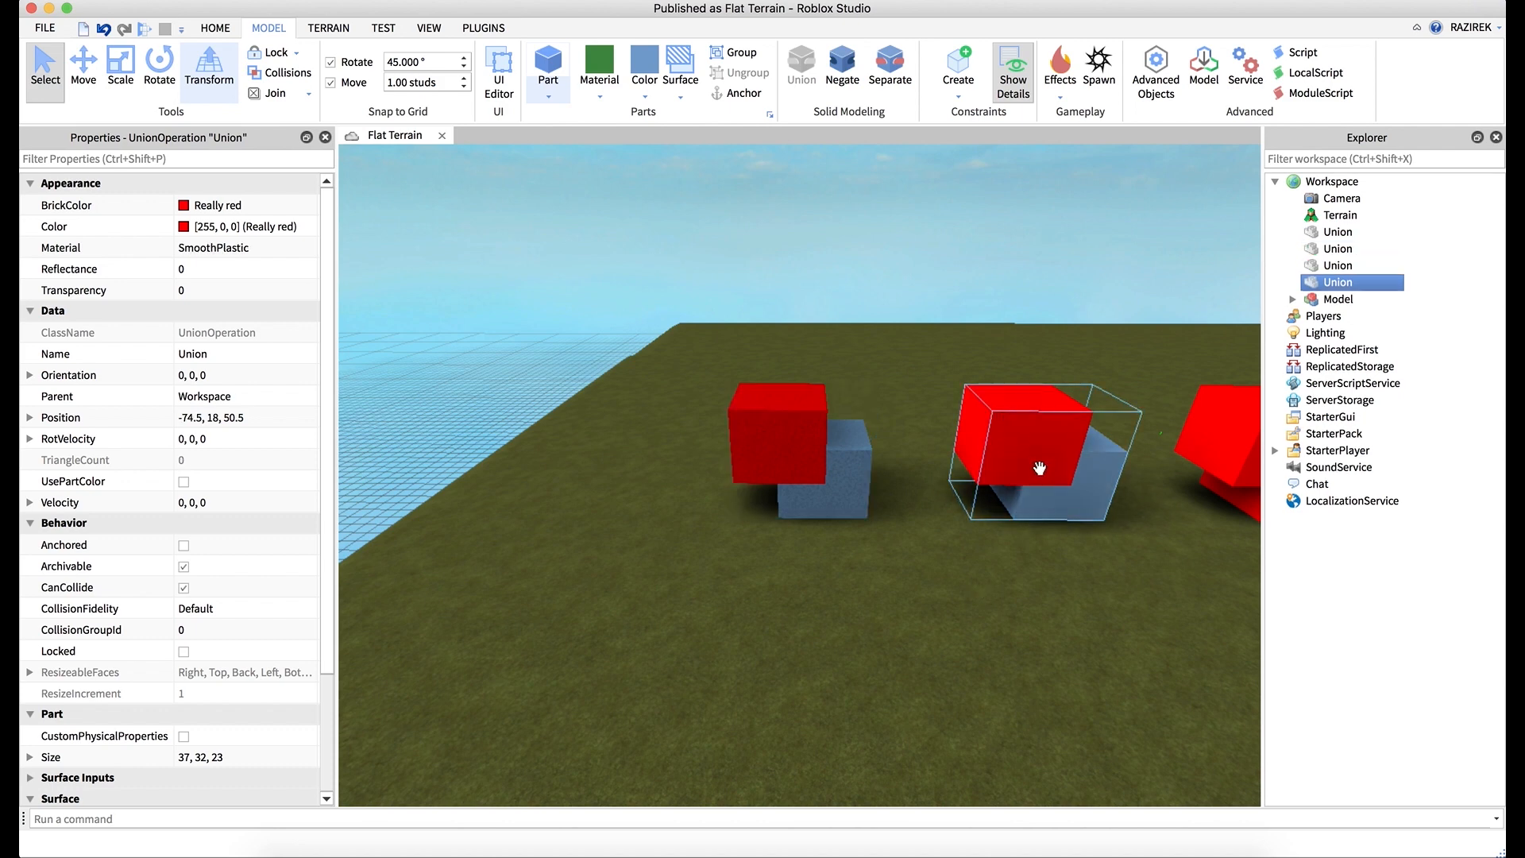
left_click(83, 72)
left_click_drag(1082, 508, 1222, 734)
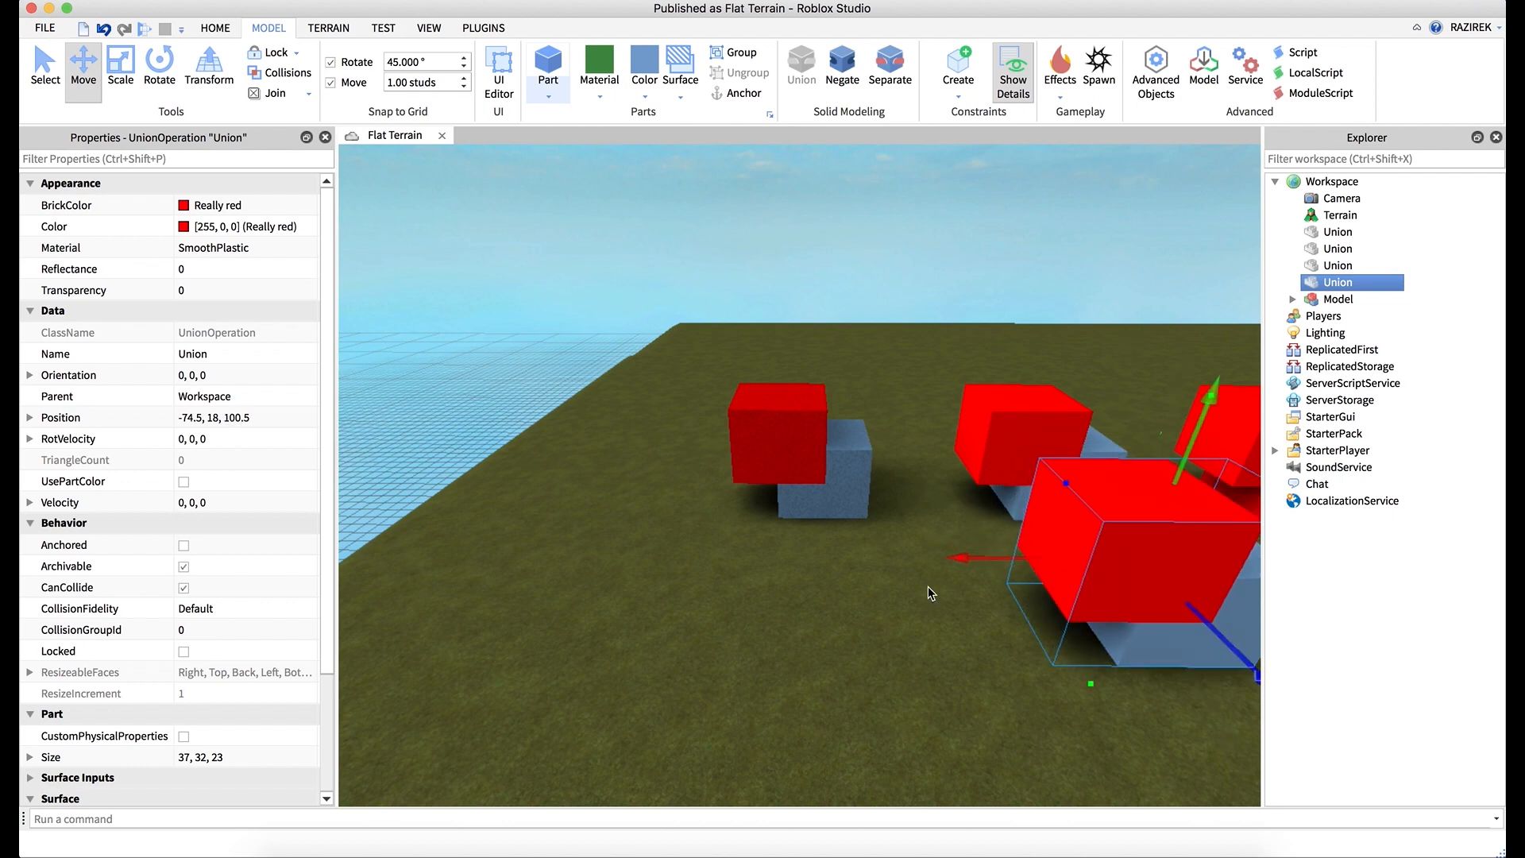
left_click_drag(967, 557, 640, 572)
left_click_drag(834, 639, 834, 671)
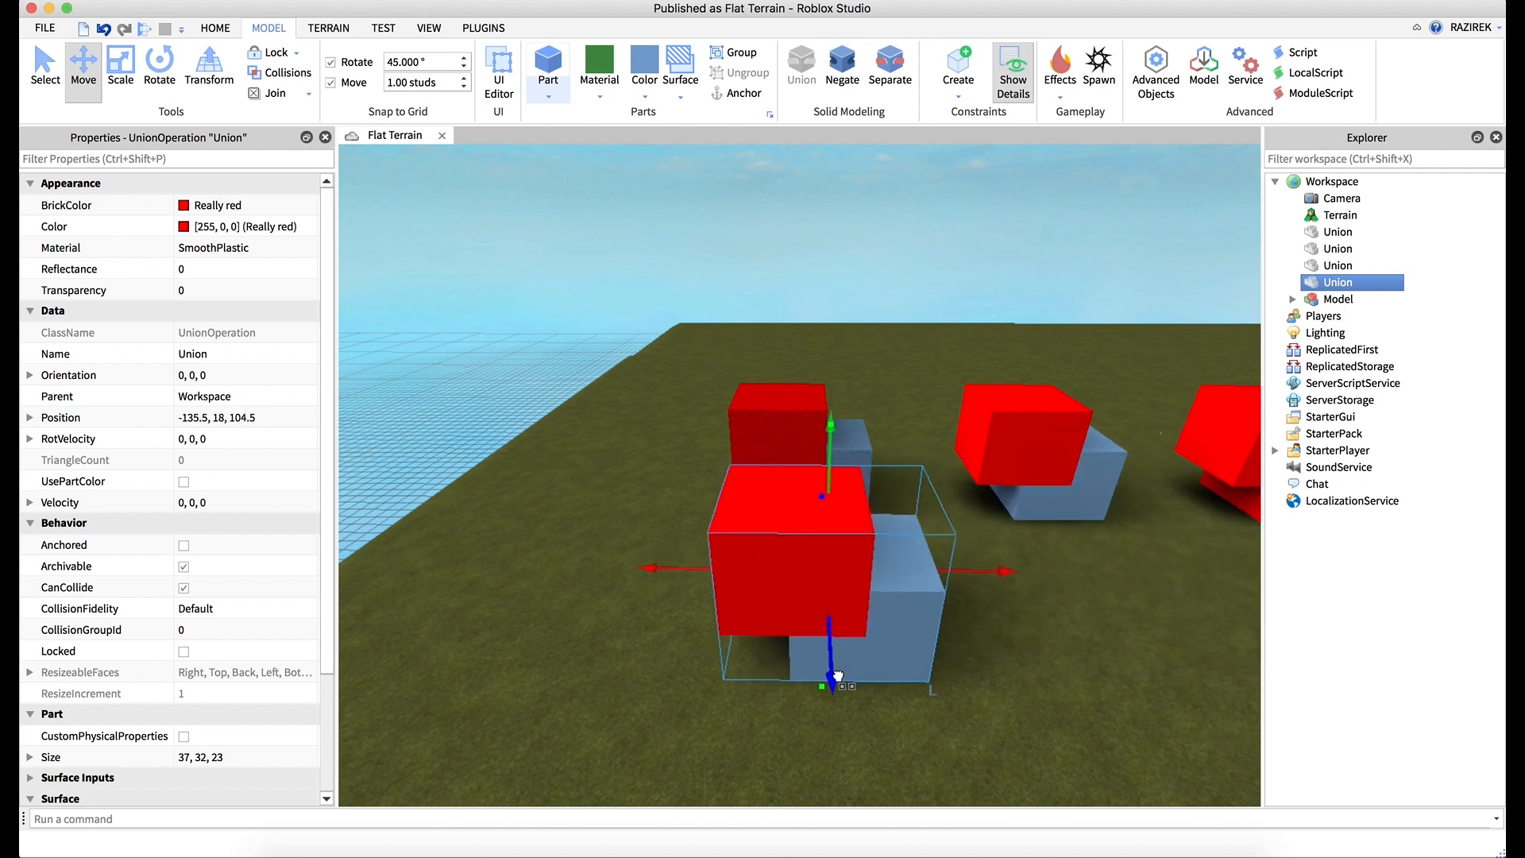
left_click_drag(1013, 574, 951, 574)
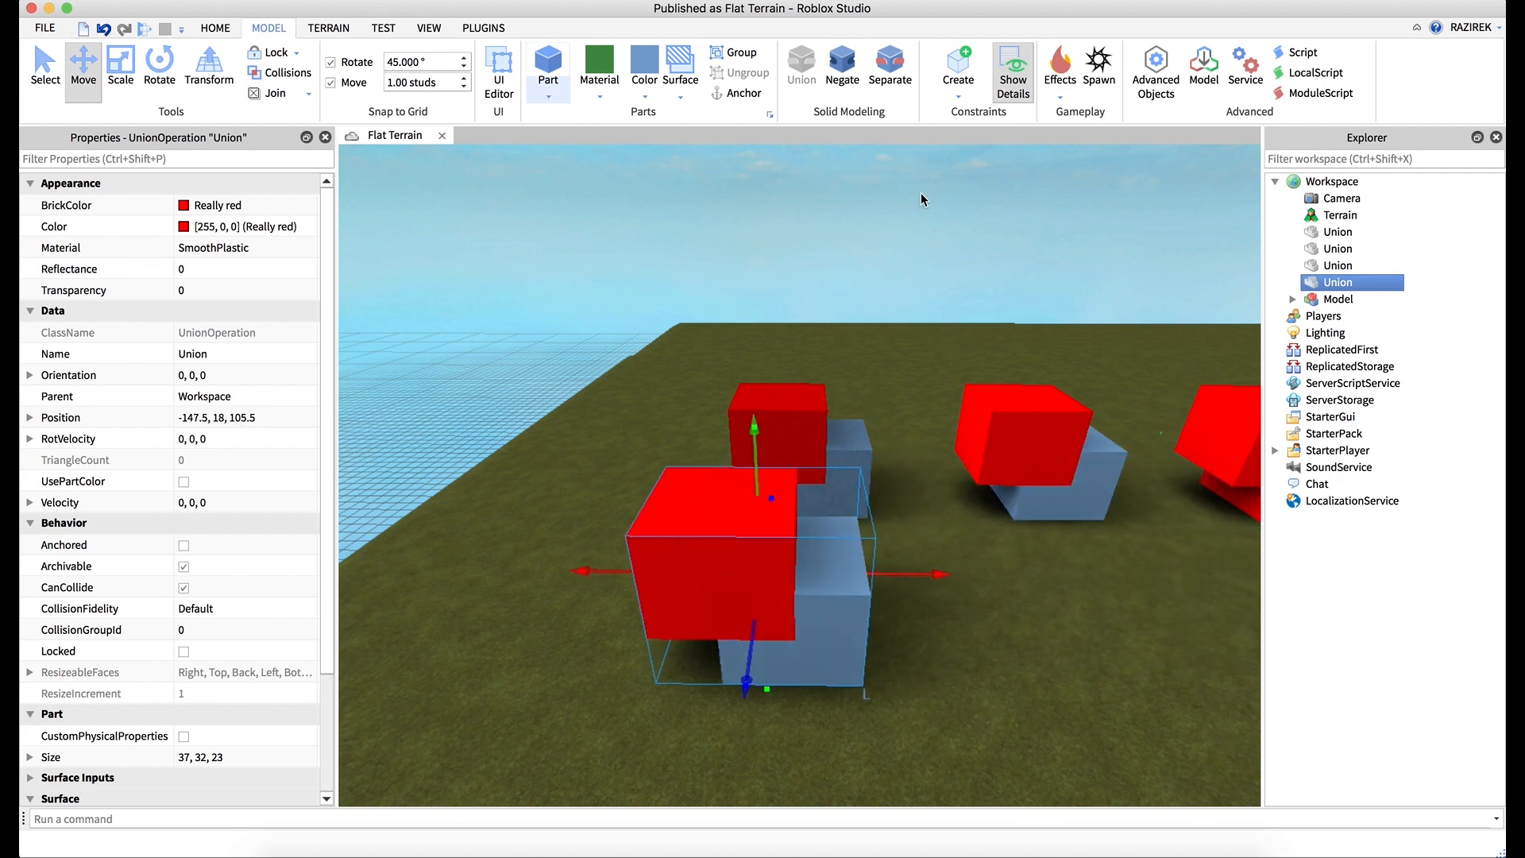
- Separate the copied union and duplicate its red block, placing the duplicate about 30 studs away along the X axis
left_click(890, 70)
left_click(878, 613)
left_click(755, 537)
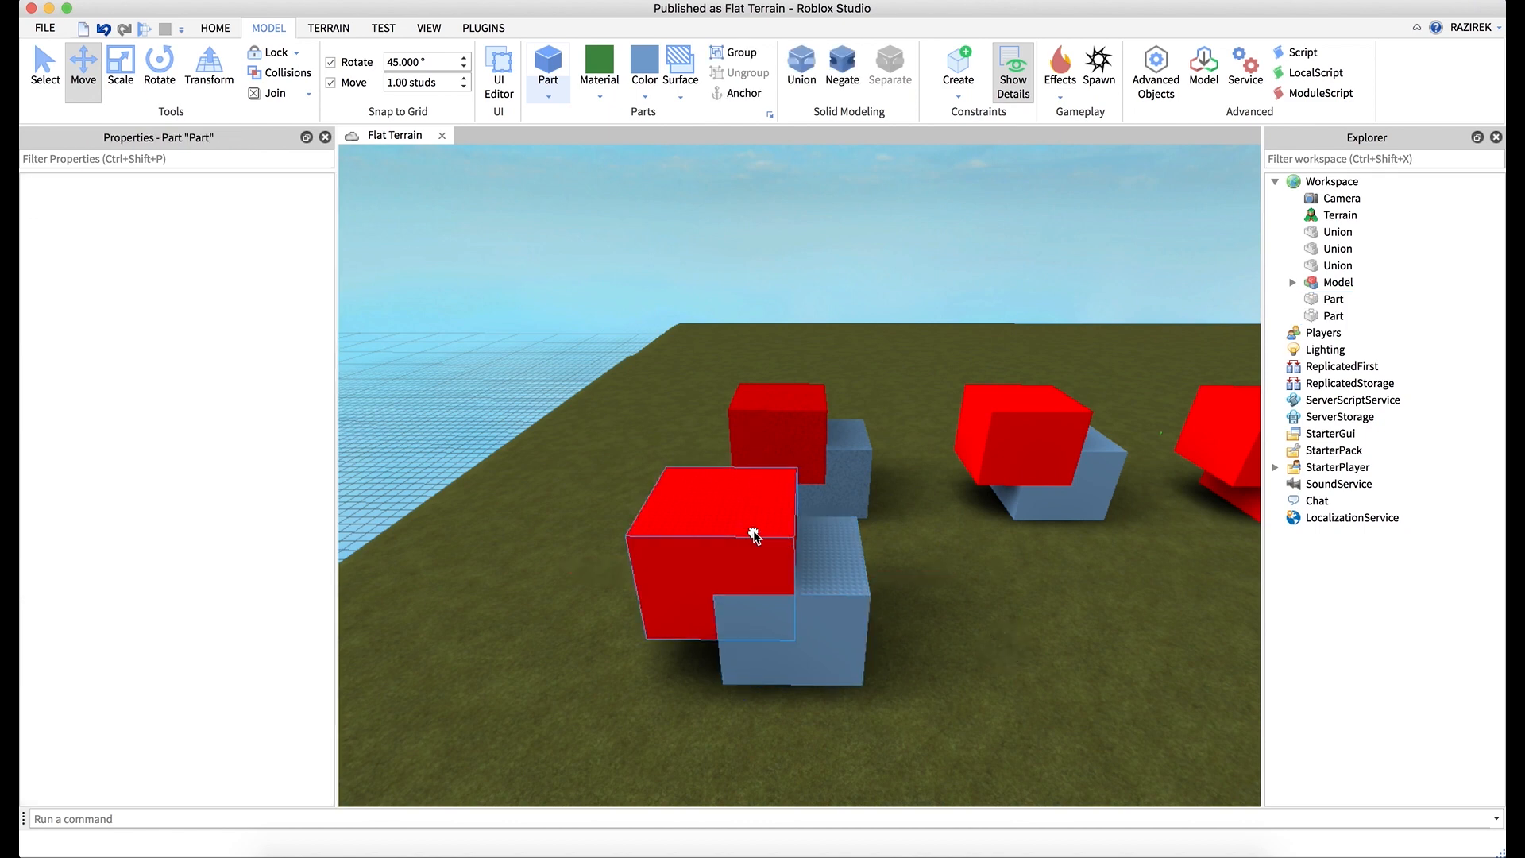
key("super+d")
left_click_drag(882, 550, 1059, 551)
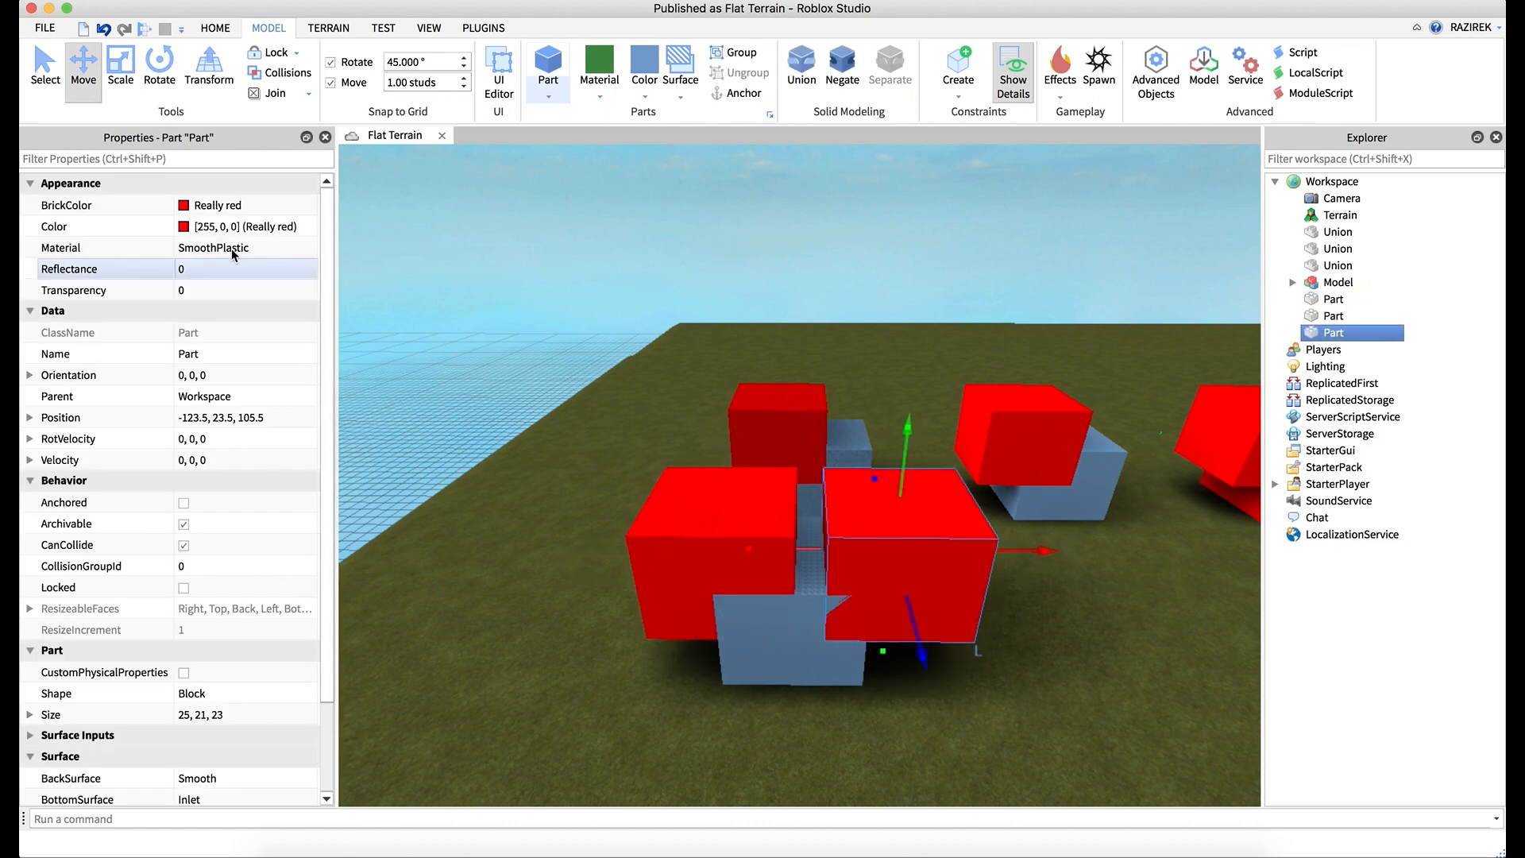
- Set the duplicated block's BrickColor to Lime green and its material to Pebble
left_click(184, 205)
left_click(185, 205)
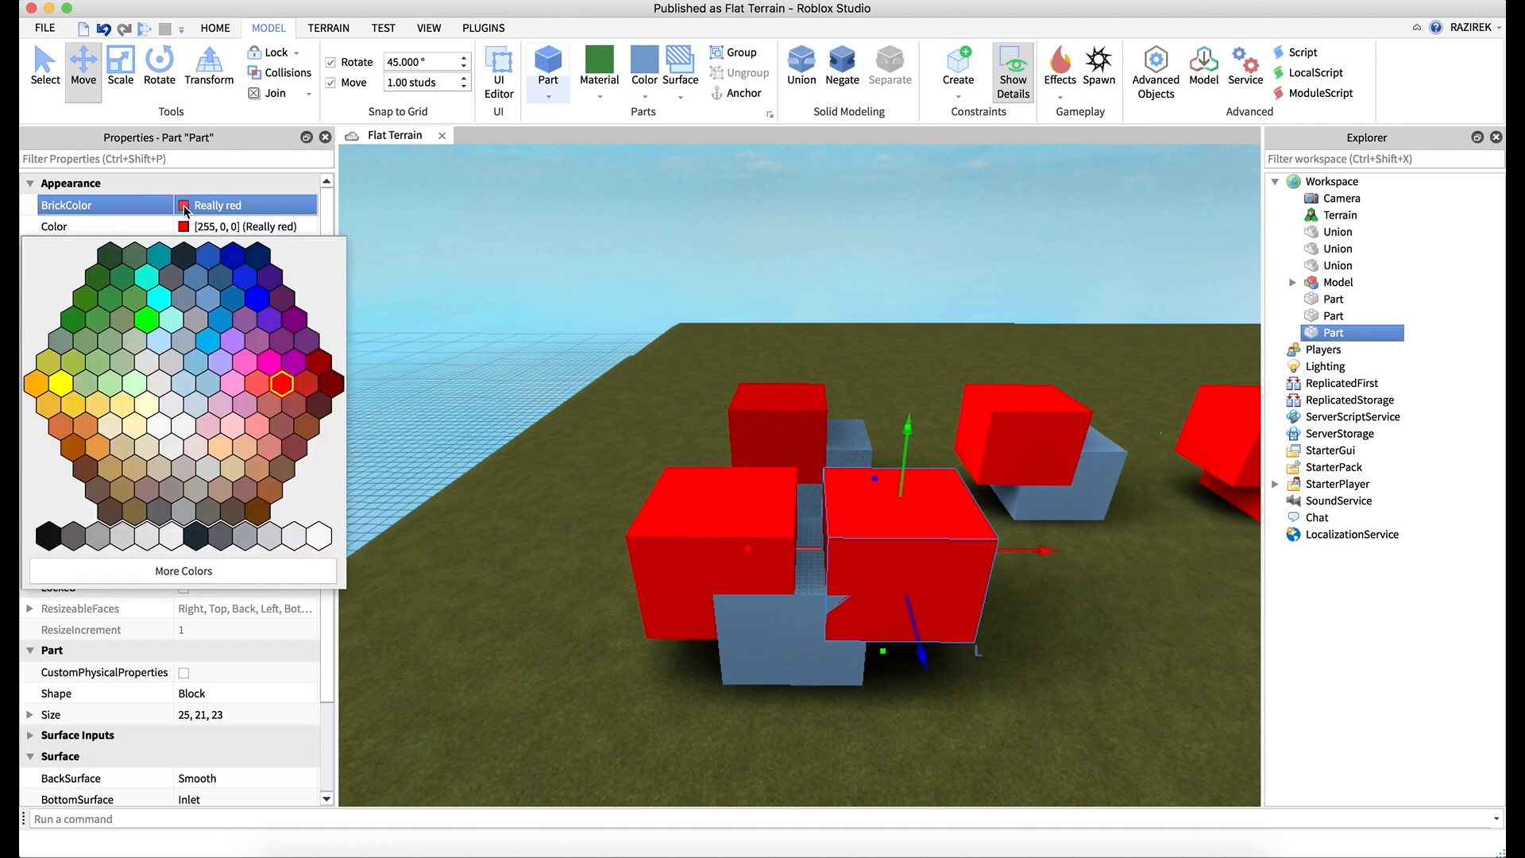
left_click(147, 321)
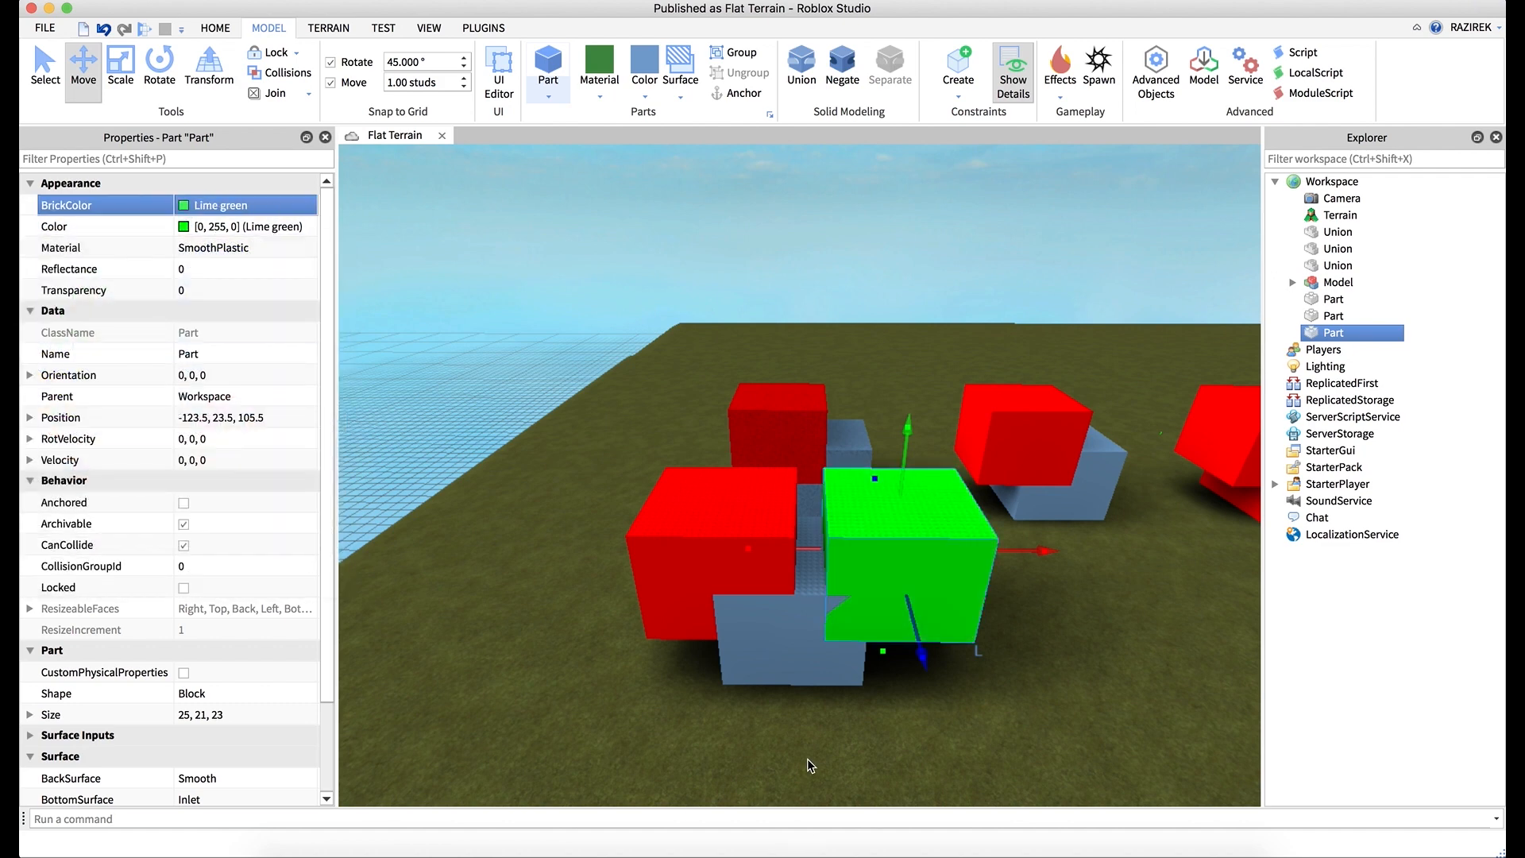
left_click(205, 247)
left_click(205, 247)
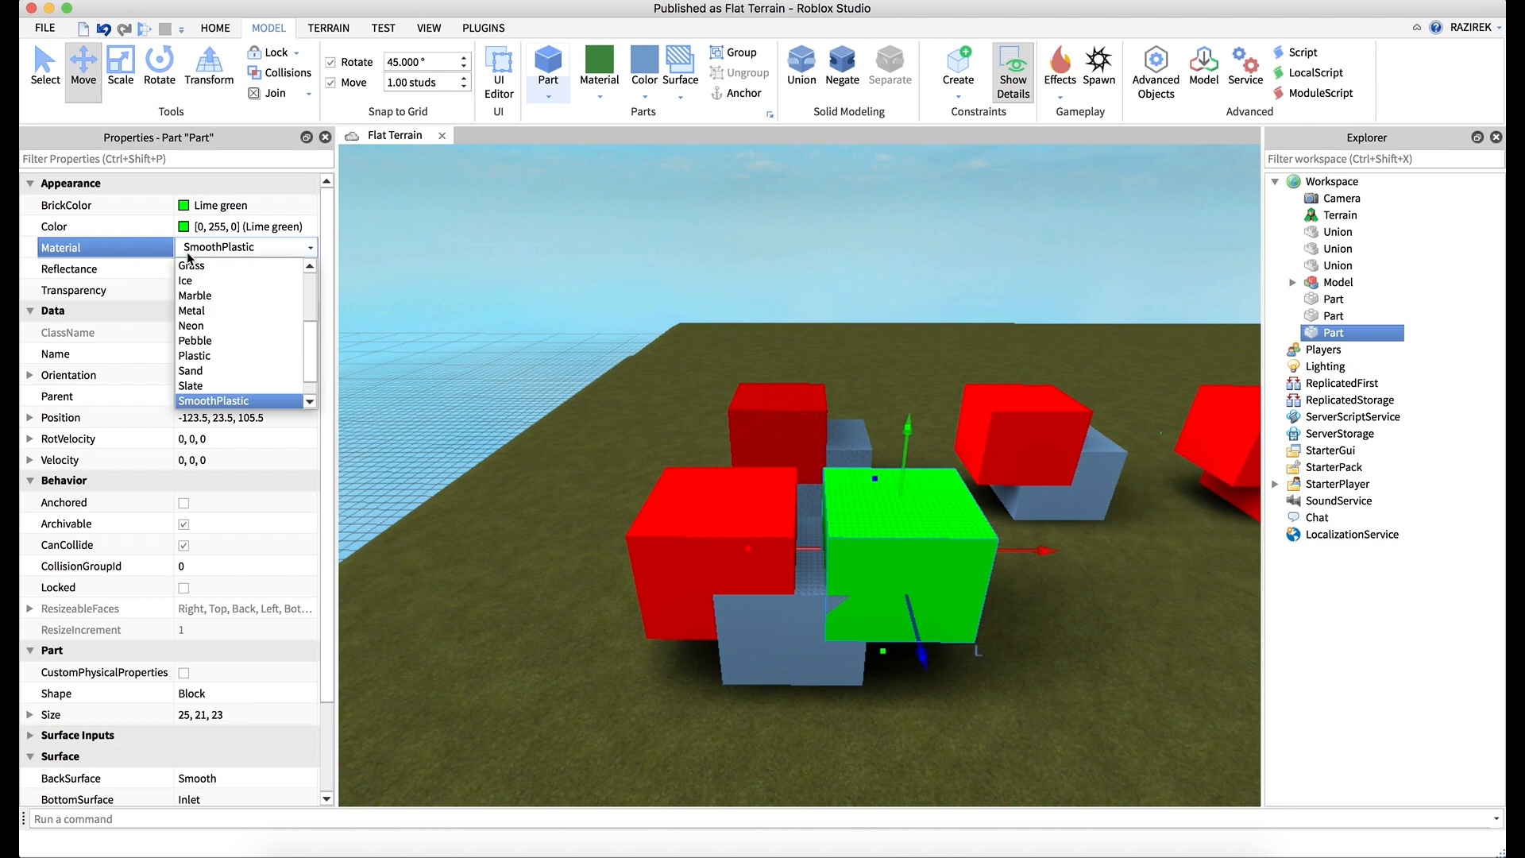
left_click(196, 340)
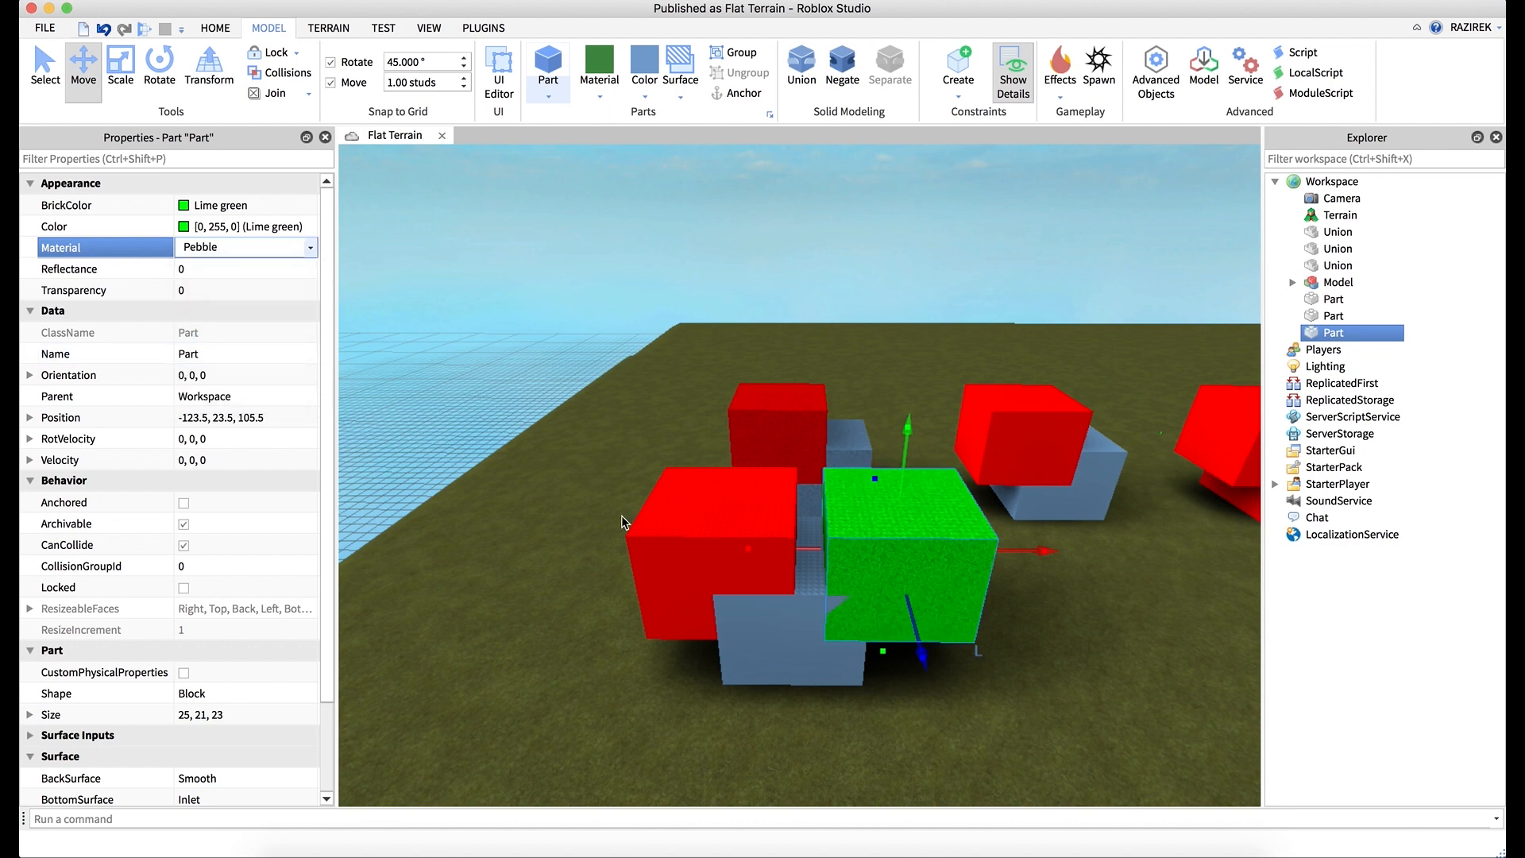
- Set the material of the red block beside the green one to Grass
left_click(668, 532)
left_click(226, 247)
left_click(226, 247)
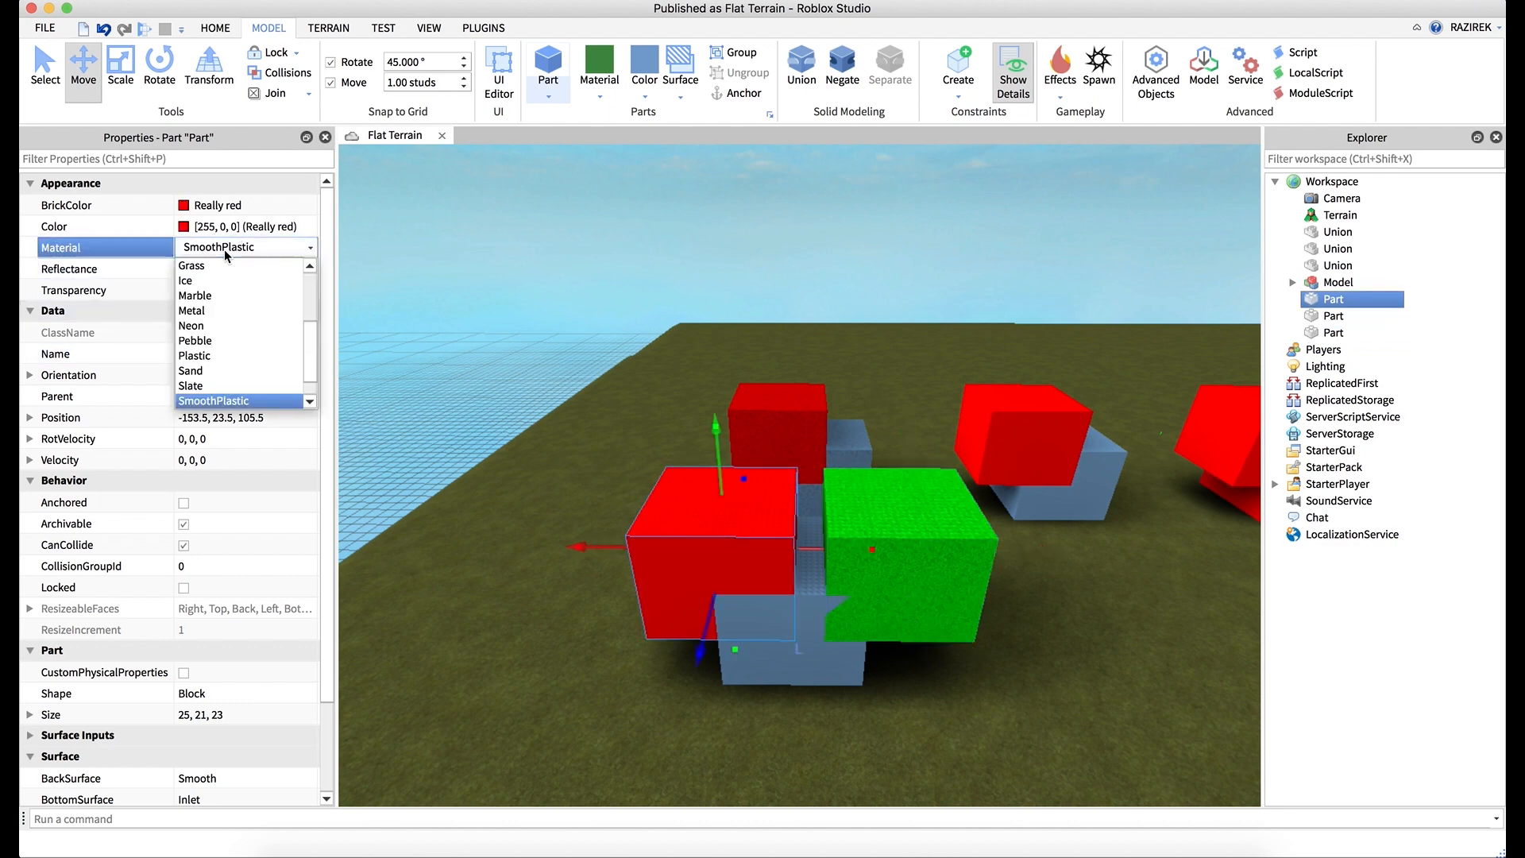
left_click(225, 267)
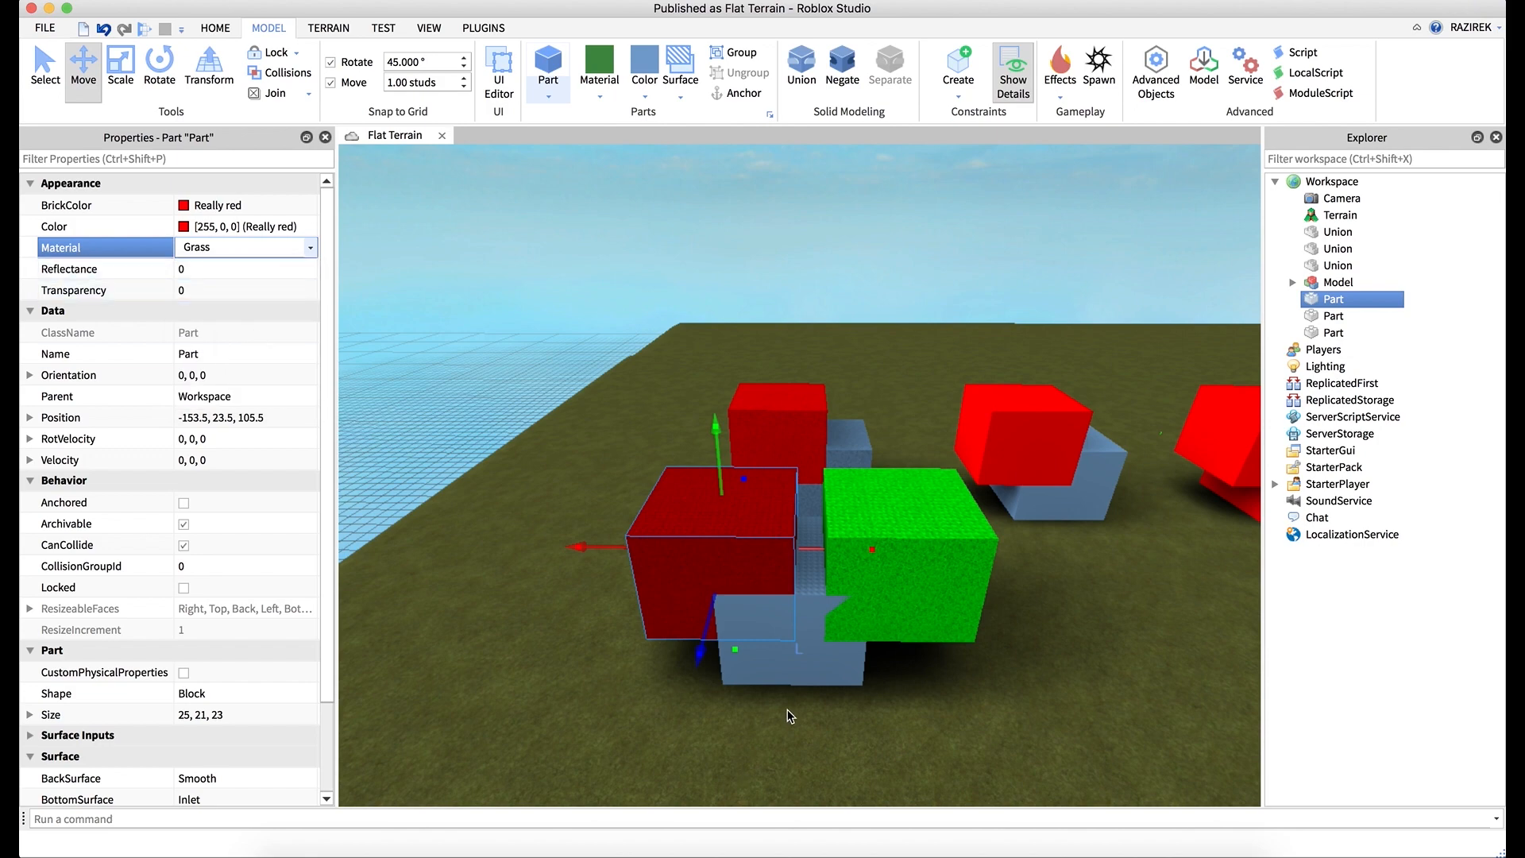
- Change the material of the red block beside the green one to Granite
left_click(852, 727)
right_click_drag(851, 726, 851, 727)
key("q")
key("w")
key("q")
key("w")
key("q")
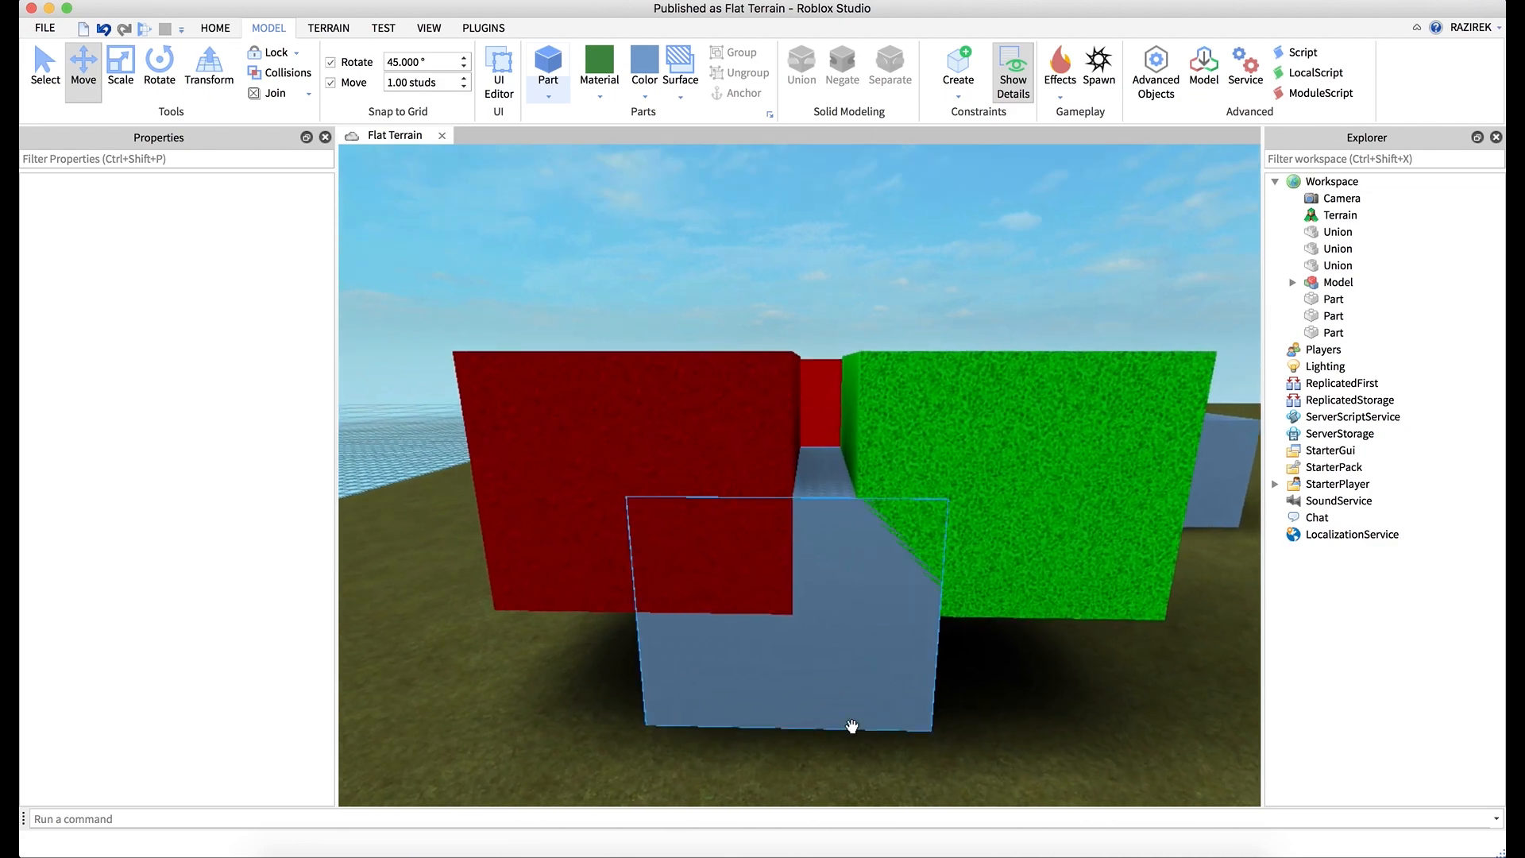
left_click(669, 441)
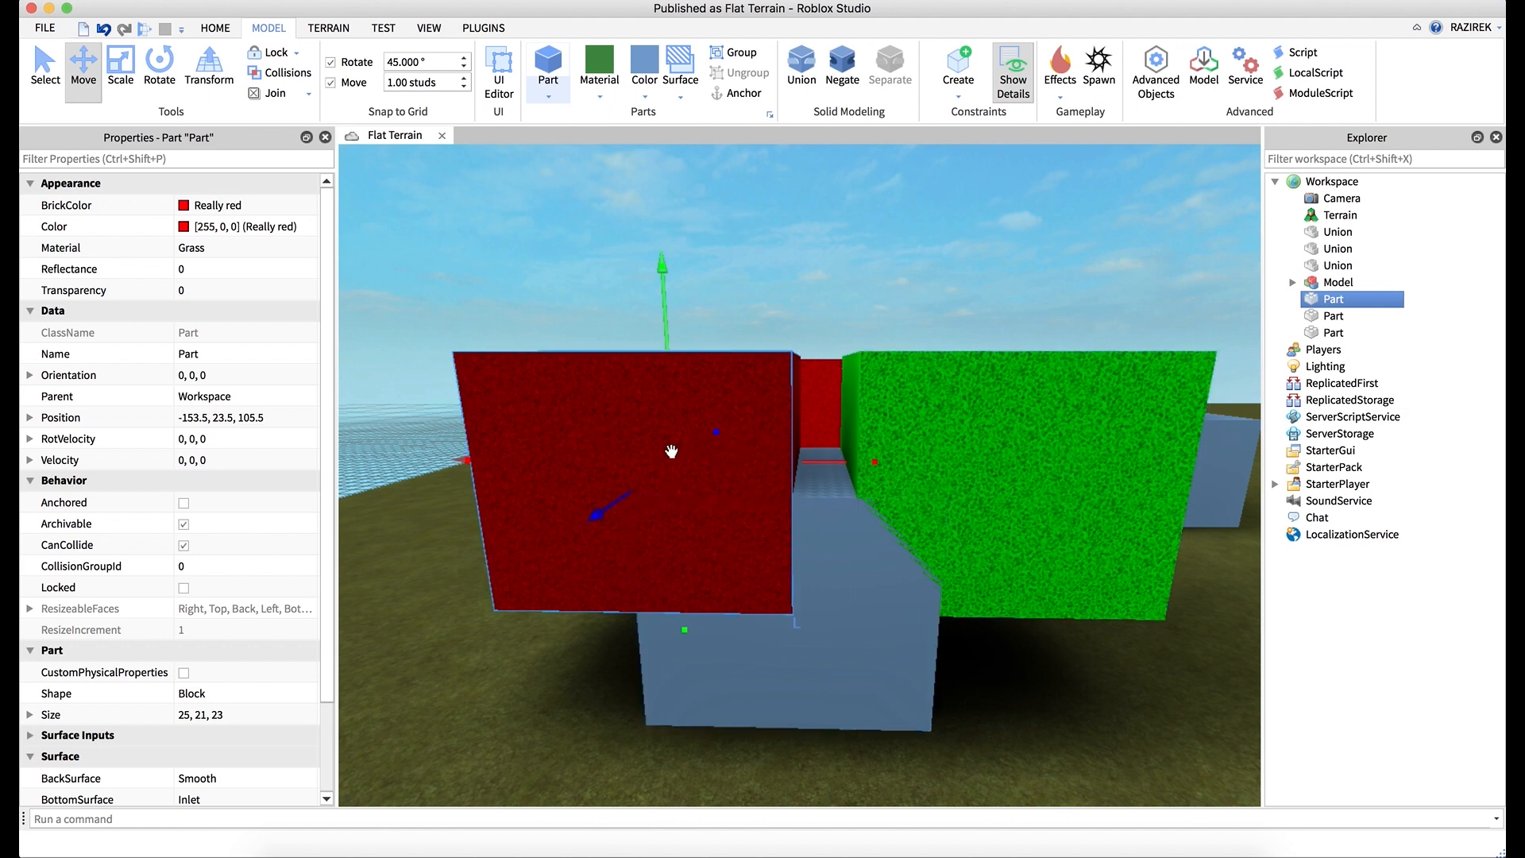
left_click(201, 252)
scroll(223, 329, "down", 1)
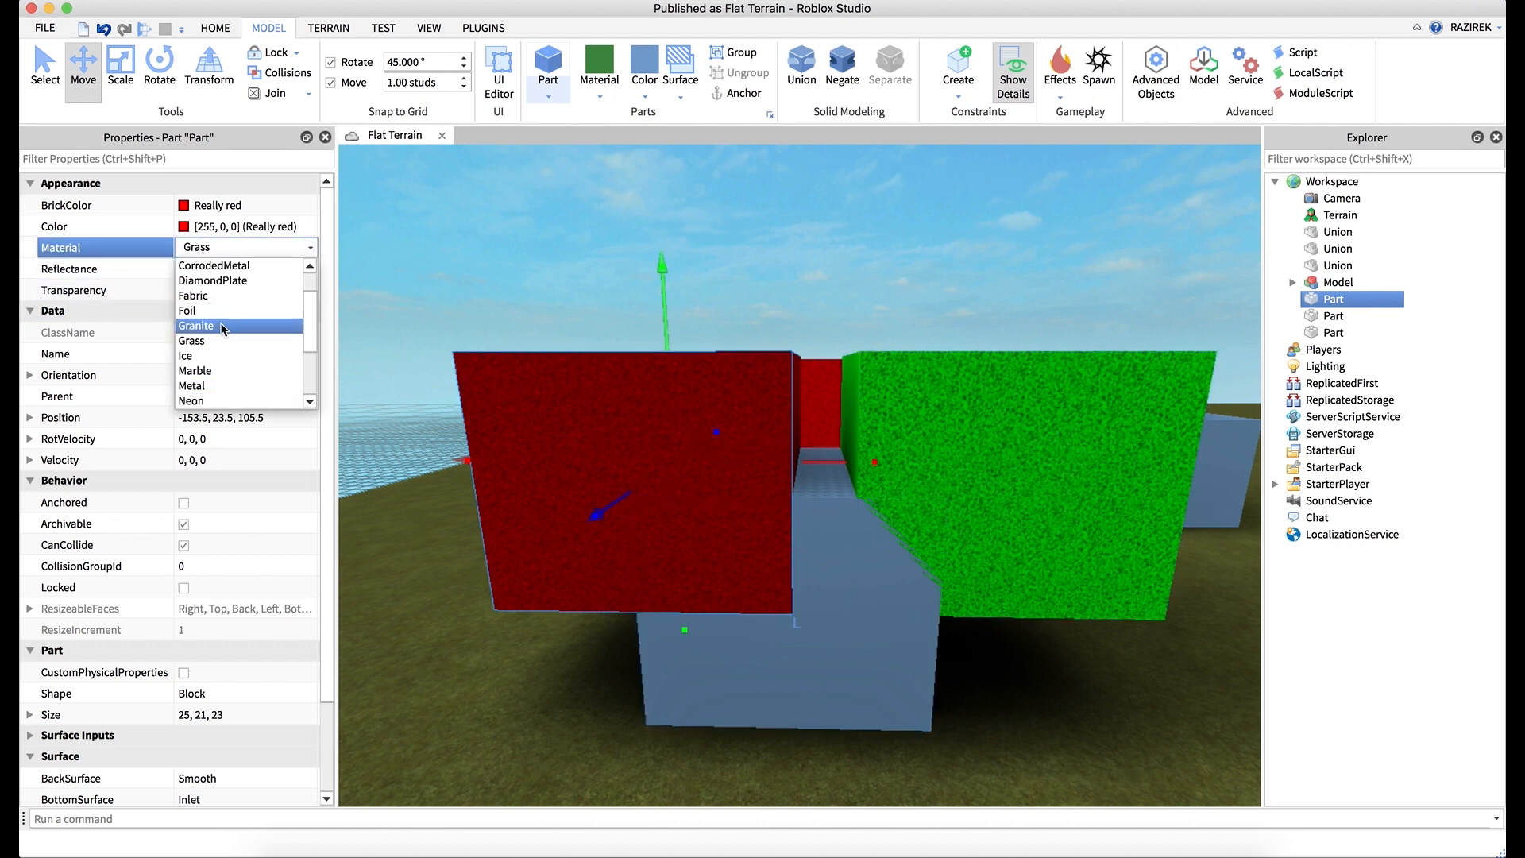
left_click(223, 327)
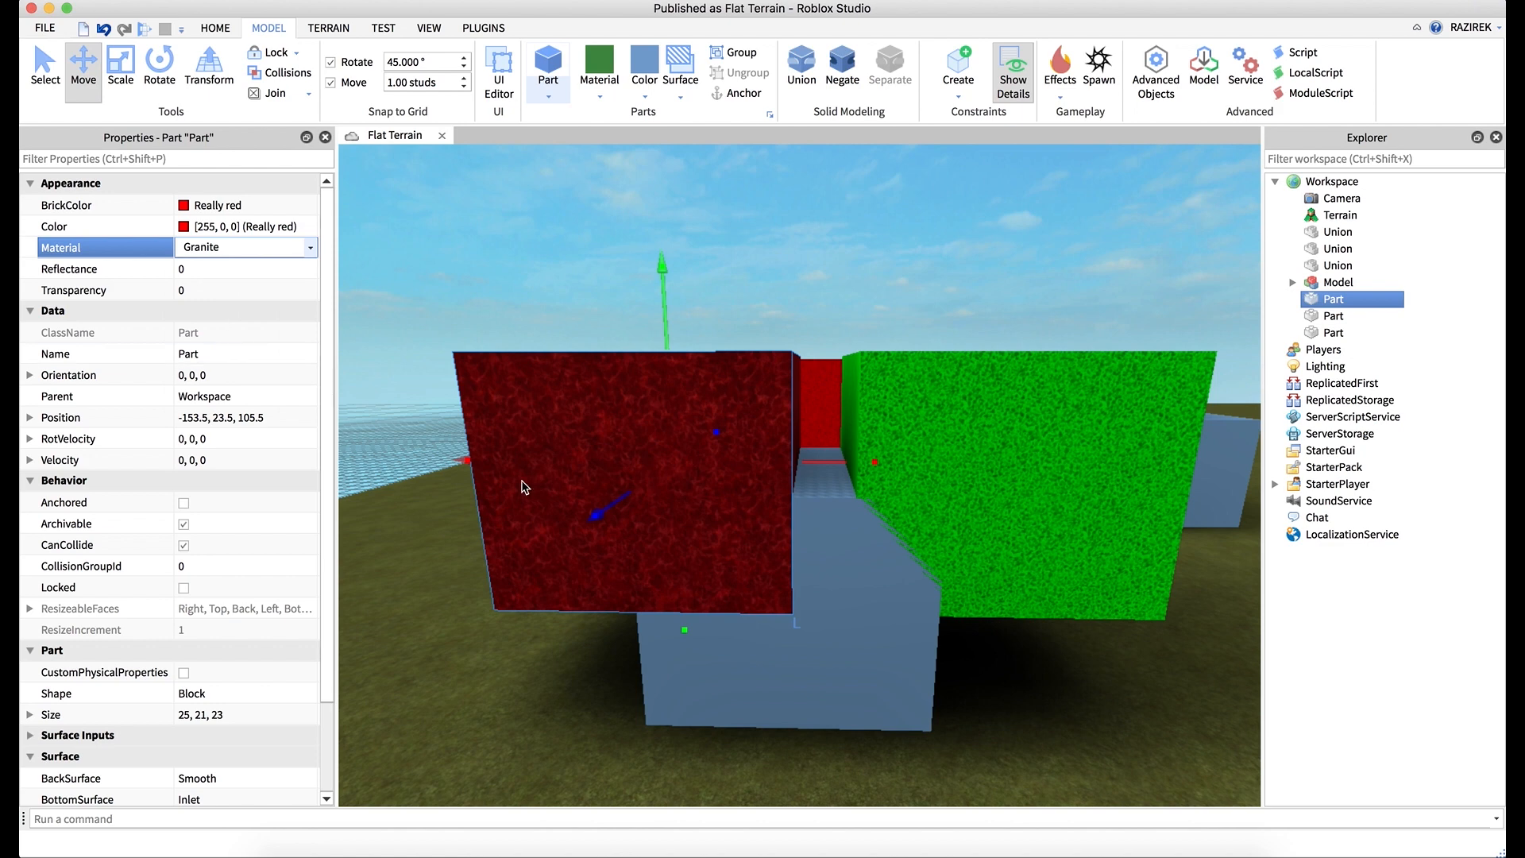
- Union the blue, red and green blocks with the SmoothPlastic blue block selected first, and separate them again
left_click(1074, 749)
left_click(45, 70)
left_click(870, 715)
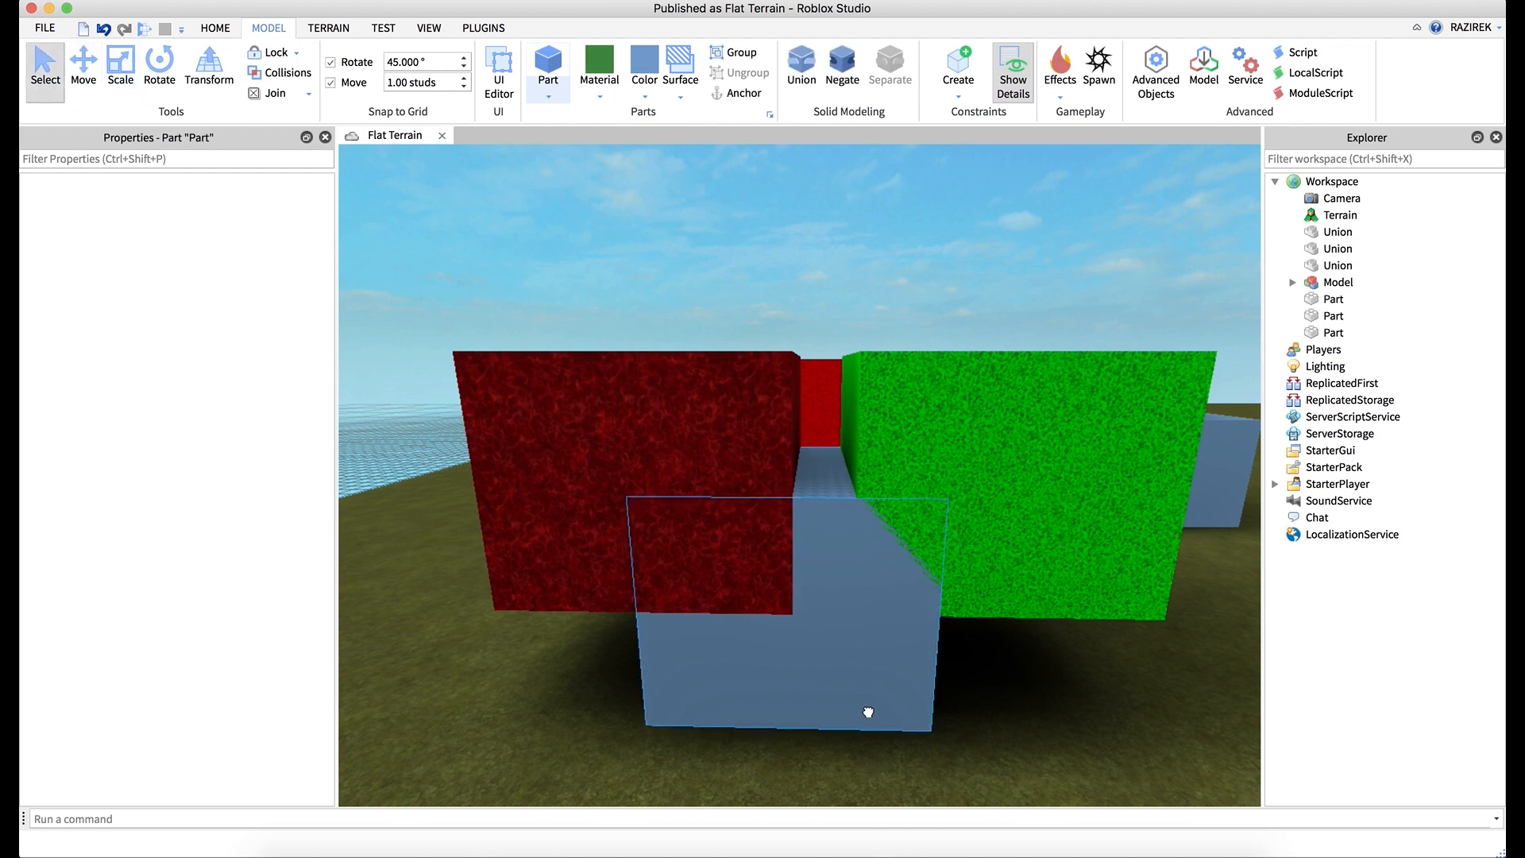
left_click(631, 415, "shift")
left_click(1002, 462, "shift")
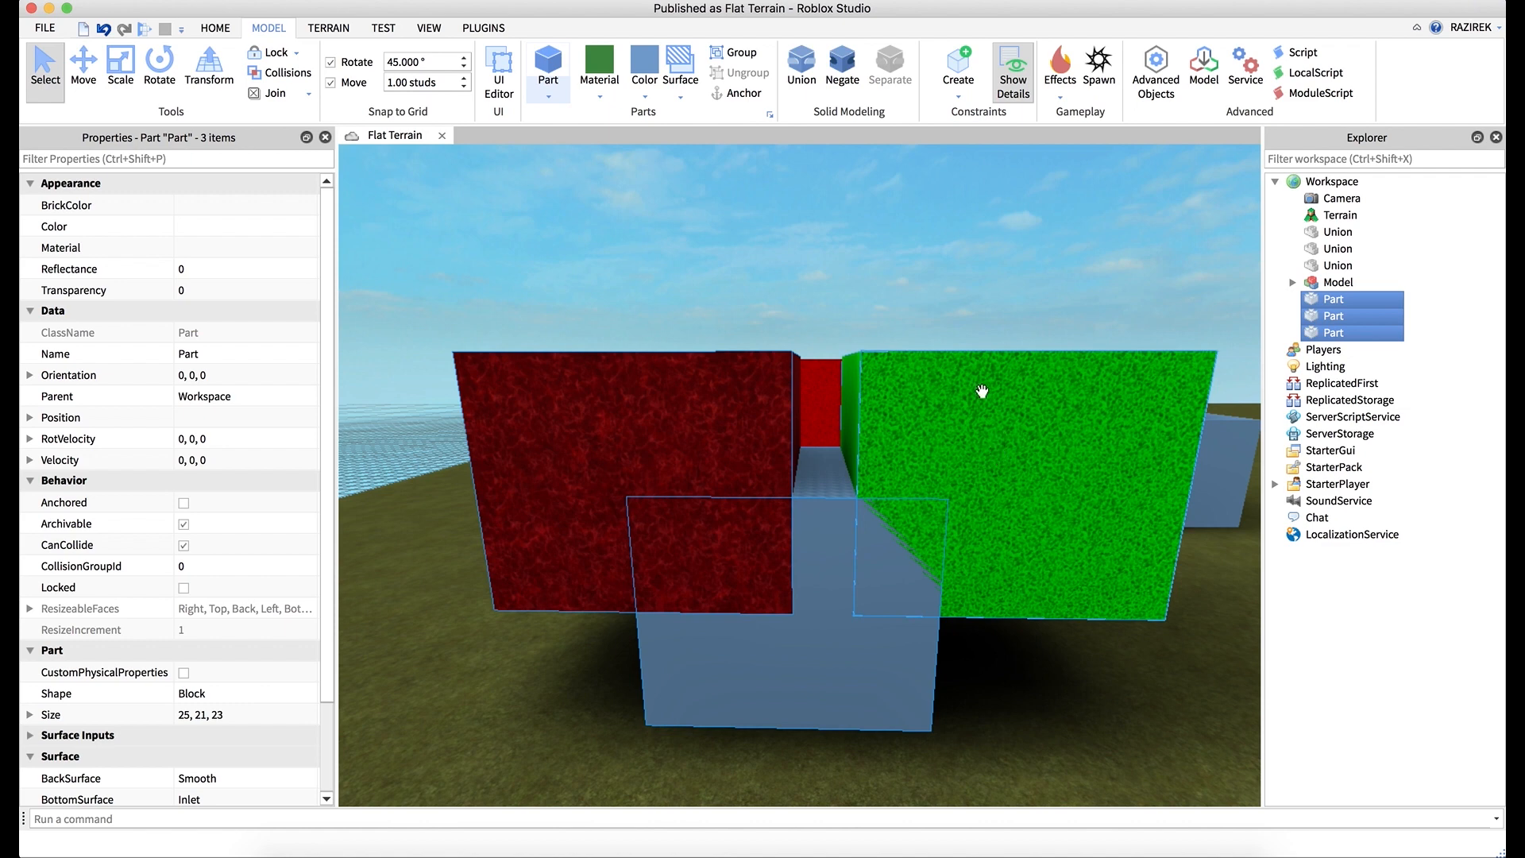
left_click(802, 70)
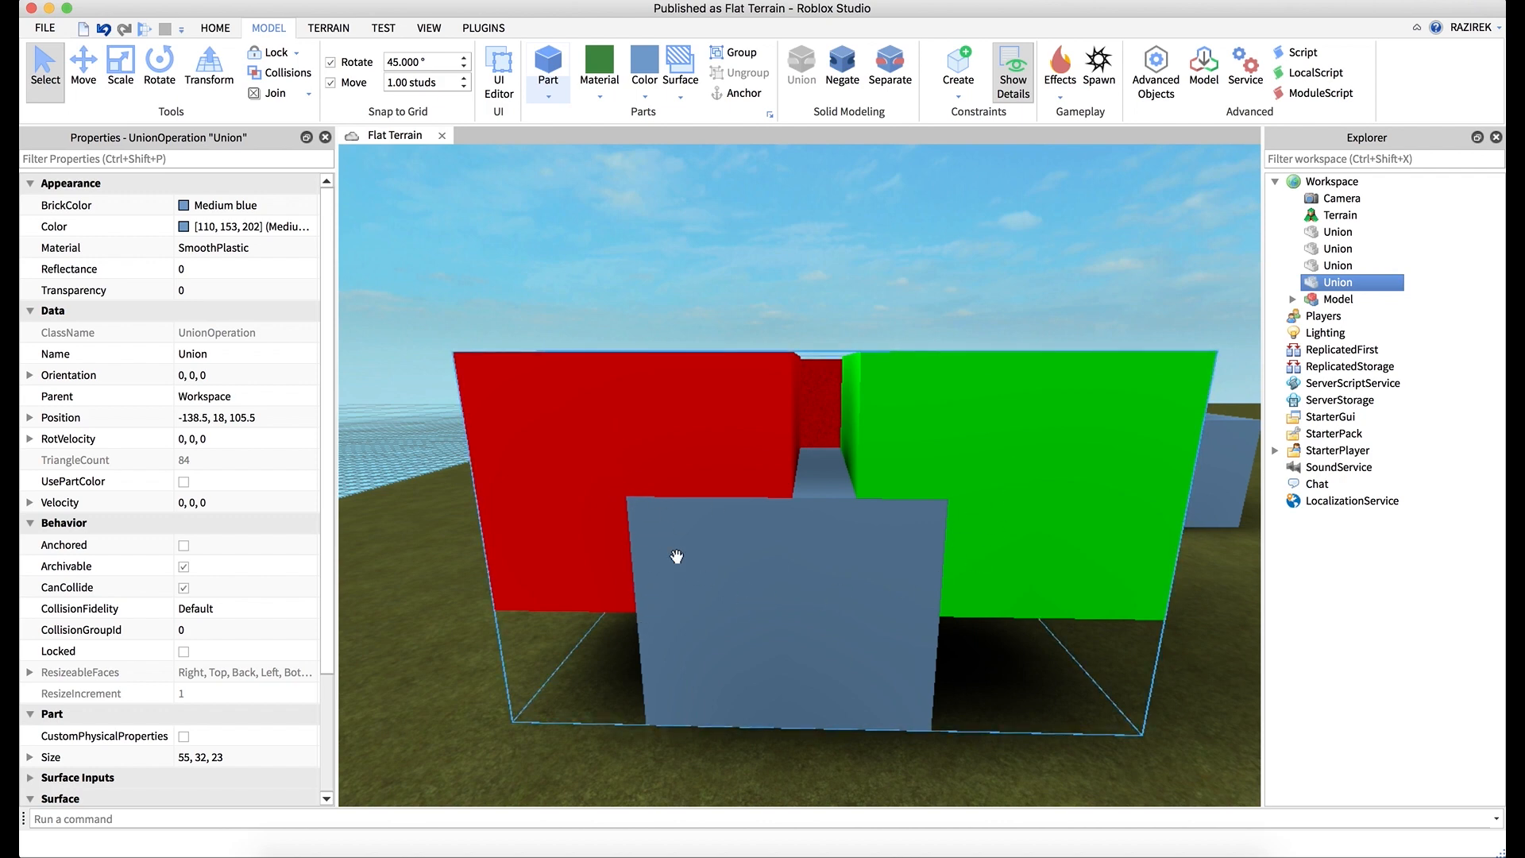
left_click(881, 67)
left_click(961, 250)
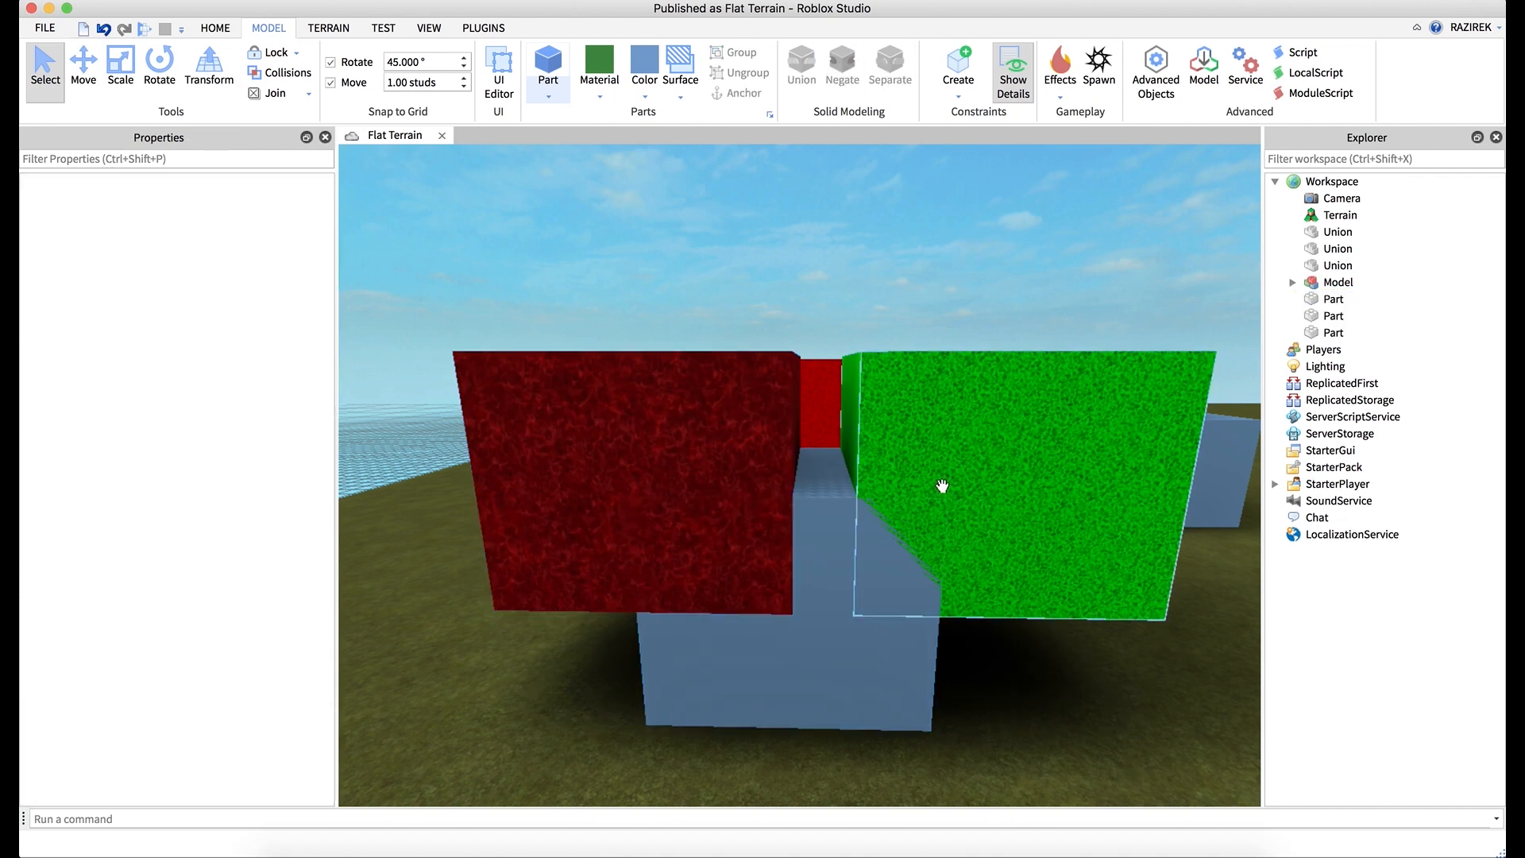
- Union the three blocks in the selection order green, blue, red, and separate them again
left_click(980, 440)
left_click(820, 690, "shift")
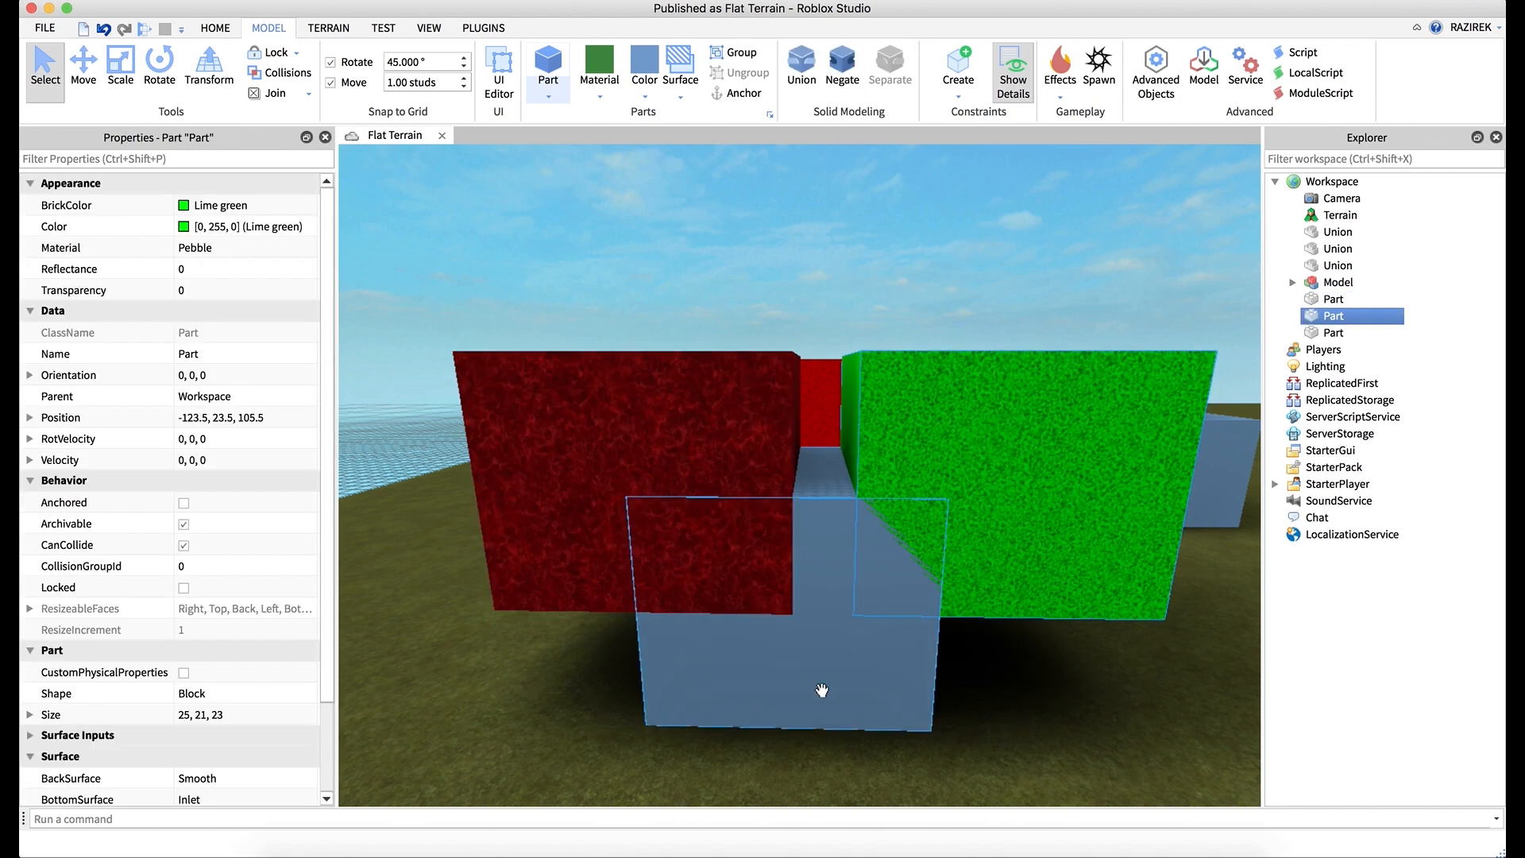
left_click(658, 417, "shift")
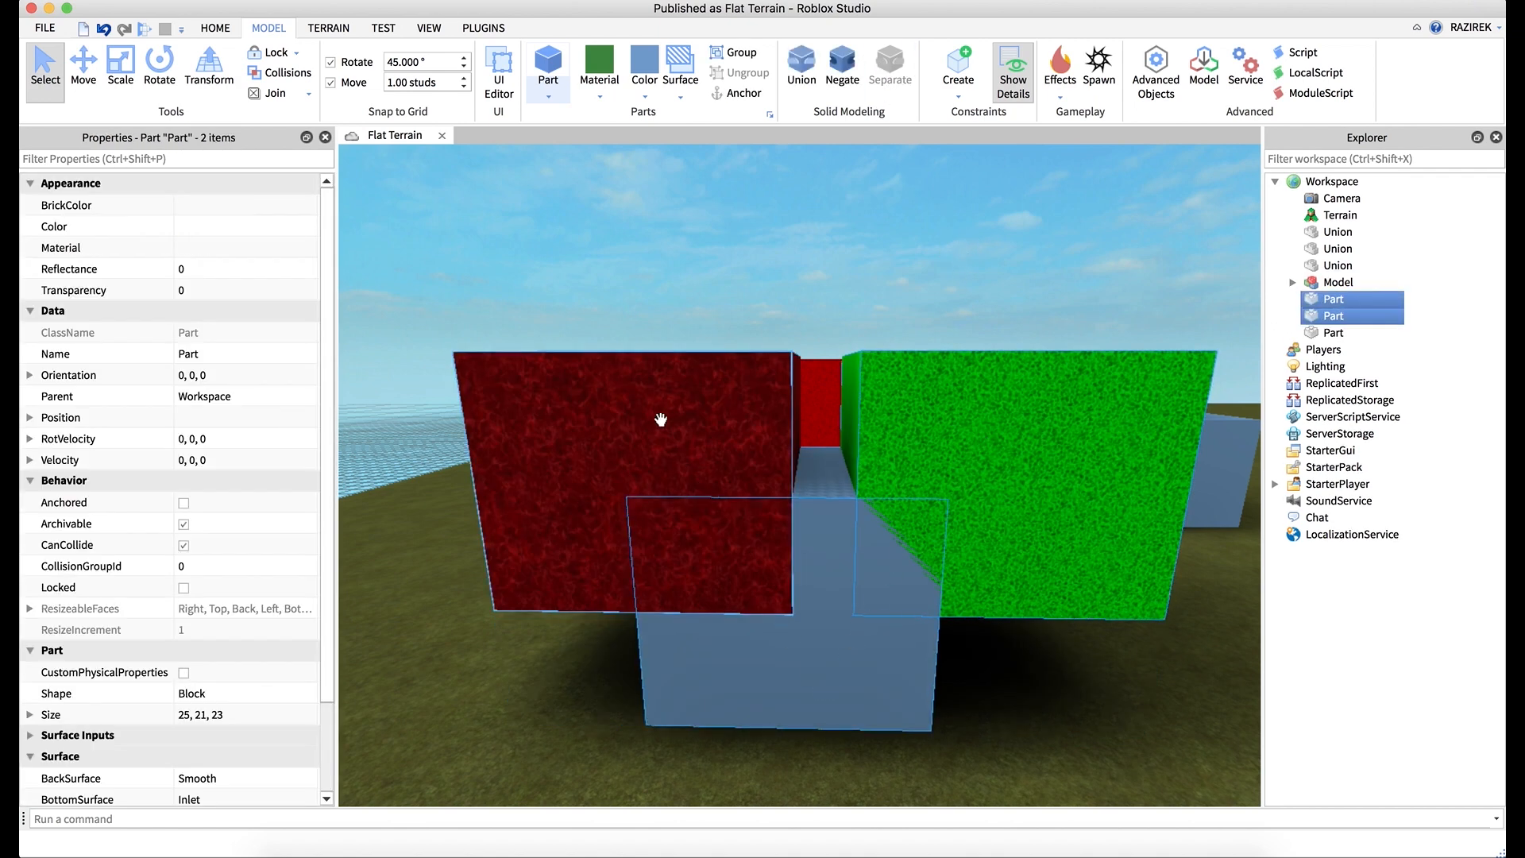
left_click(795, 83)
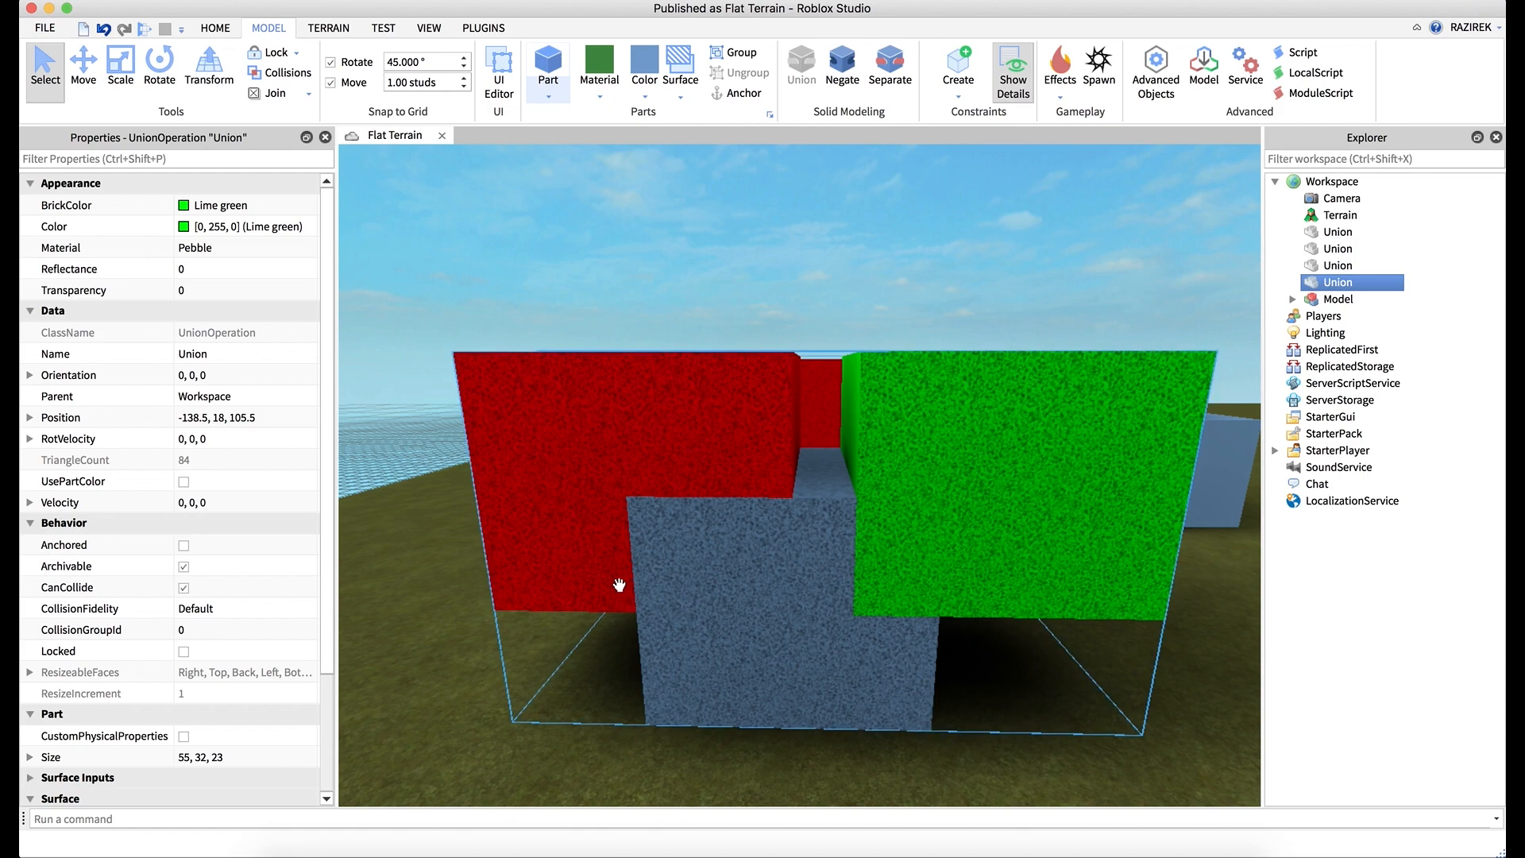
left_click(890, 64)
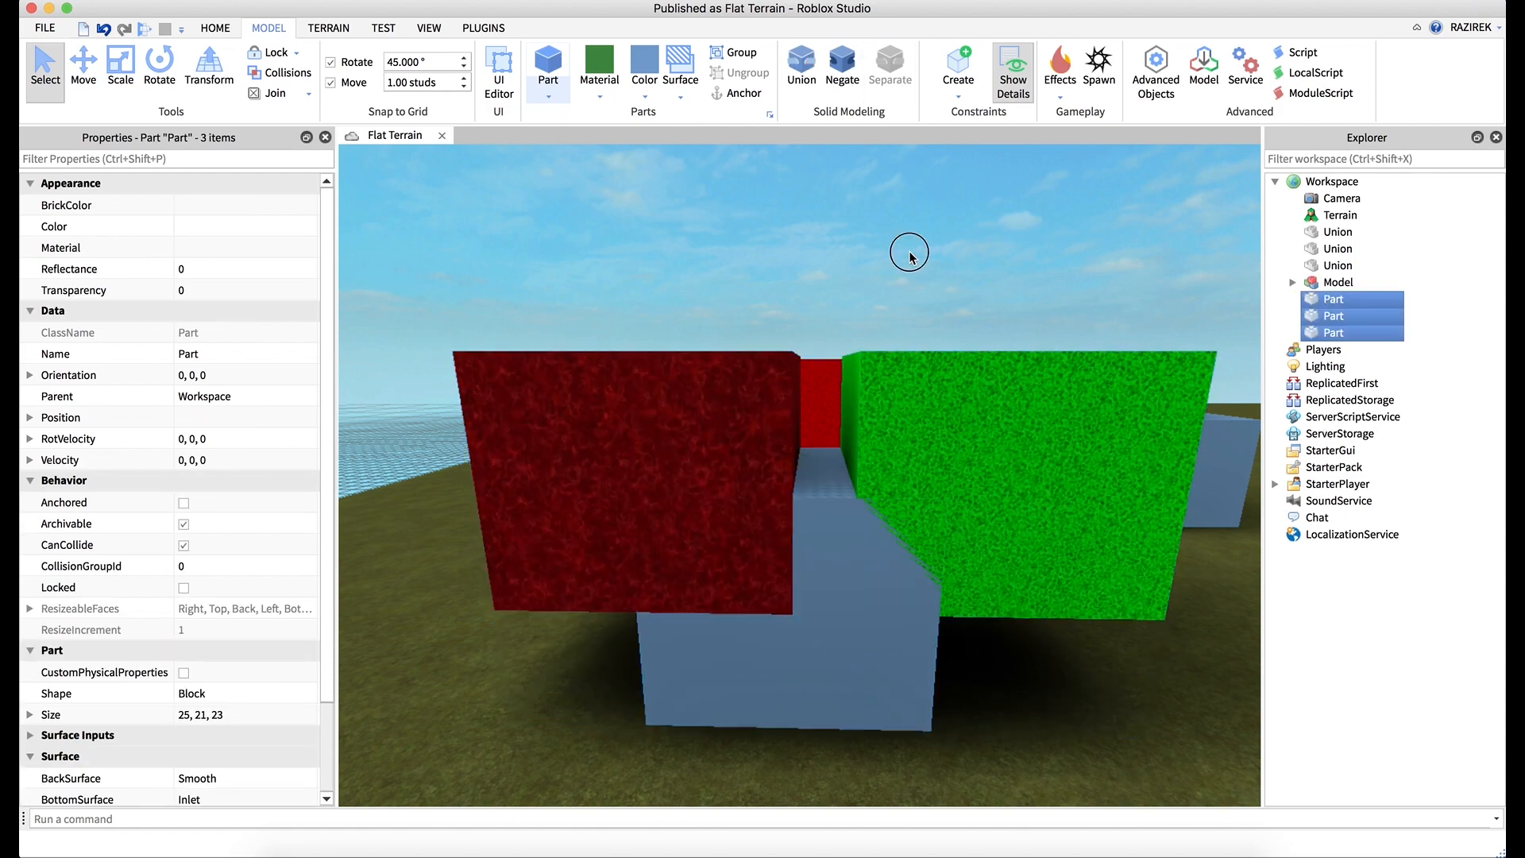
left_click(911, 270)
- Union the three blocks, selecting the green Pebble block first, the red block second and the blue block last
left_click(991, 405)
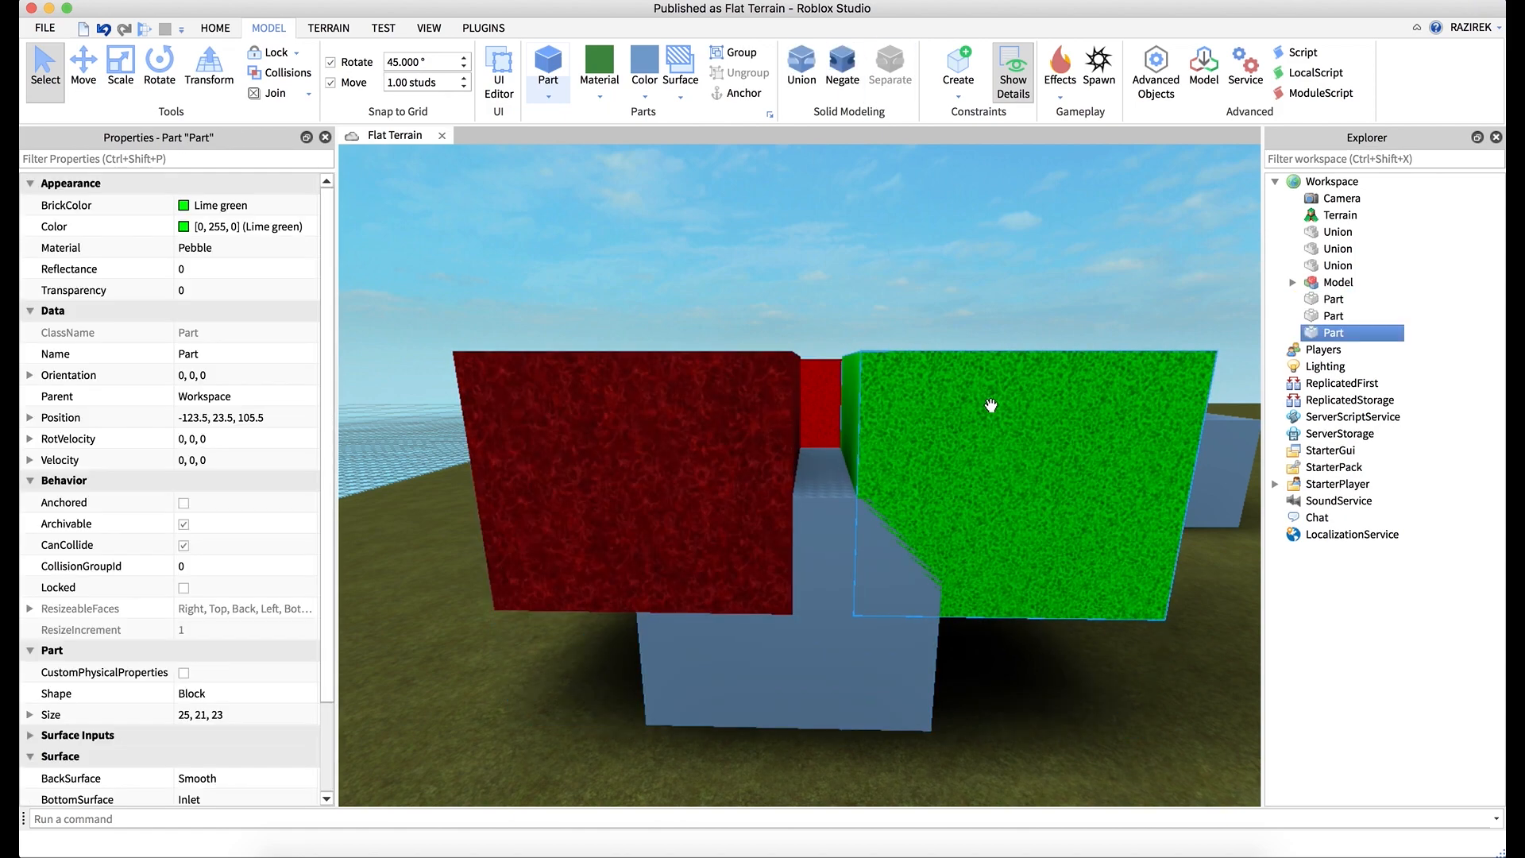
left_click(662, 432, "shift")
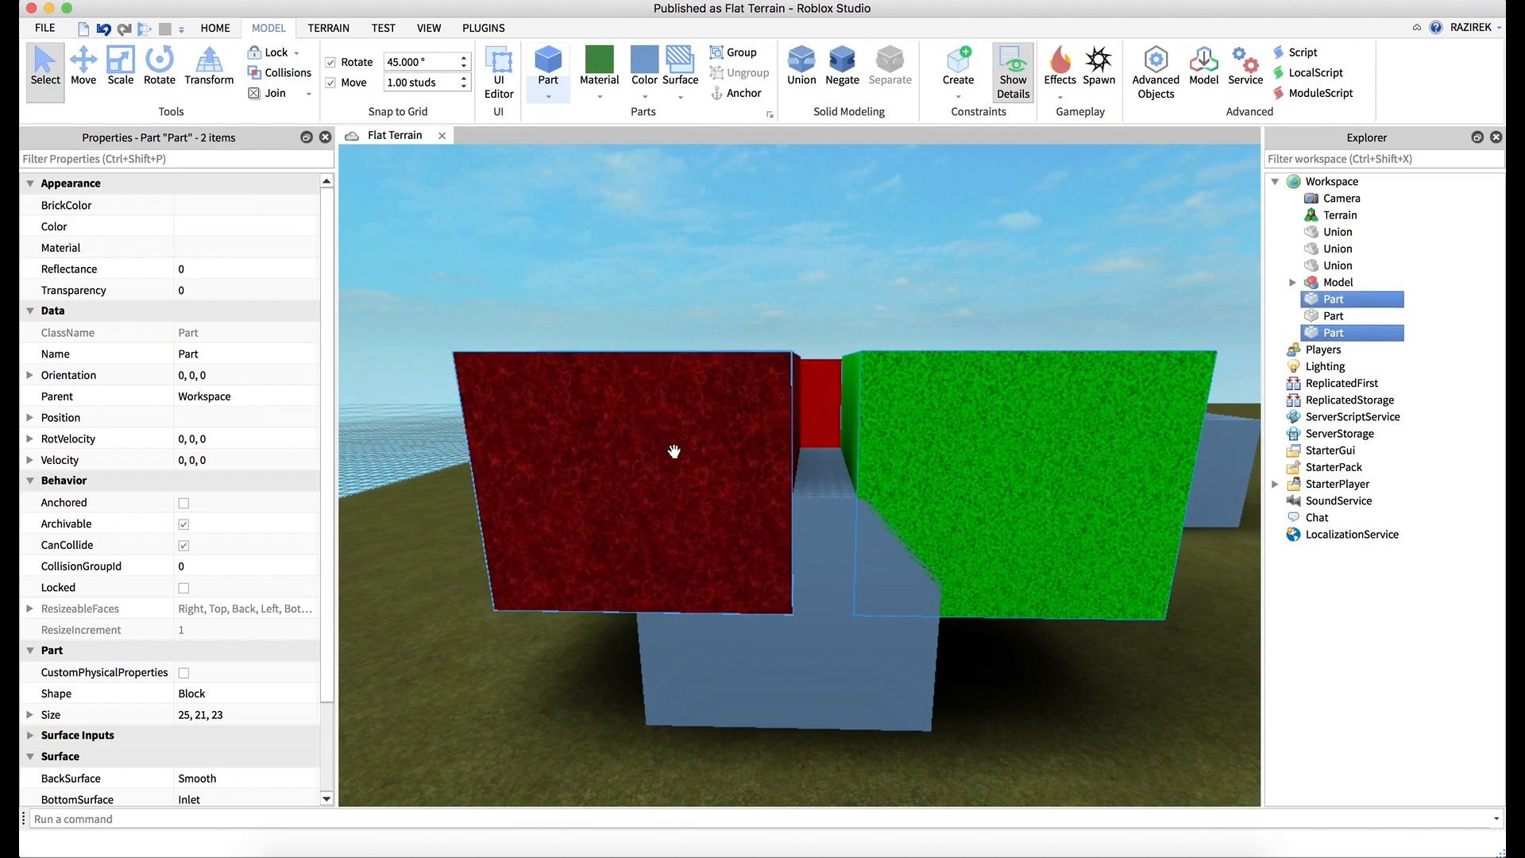
left_click(834, 683, "shift")
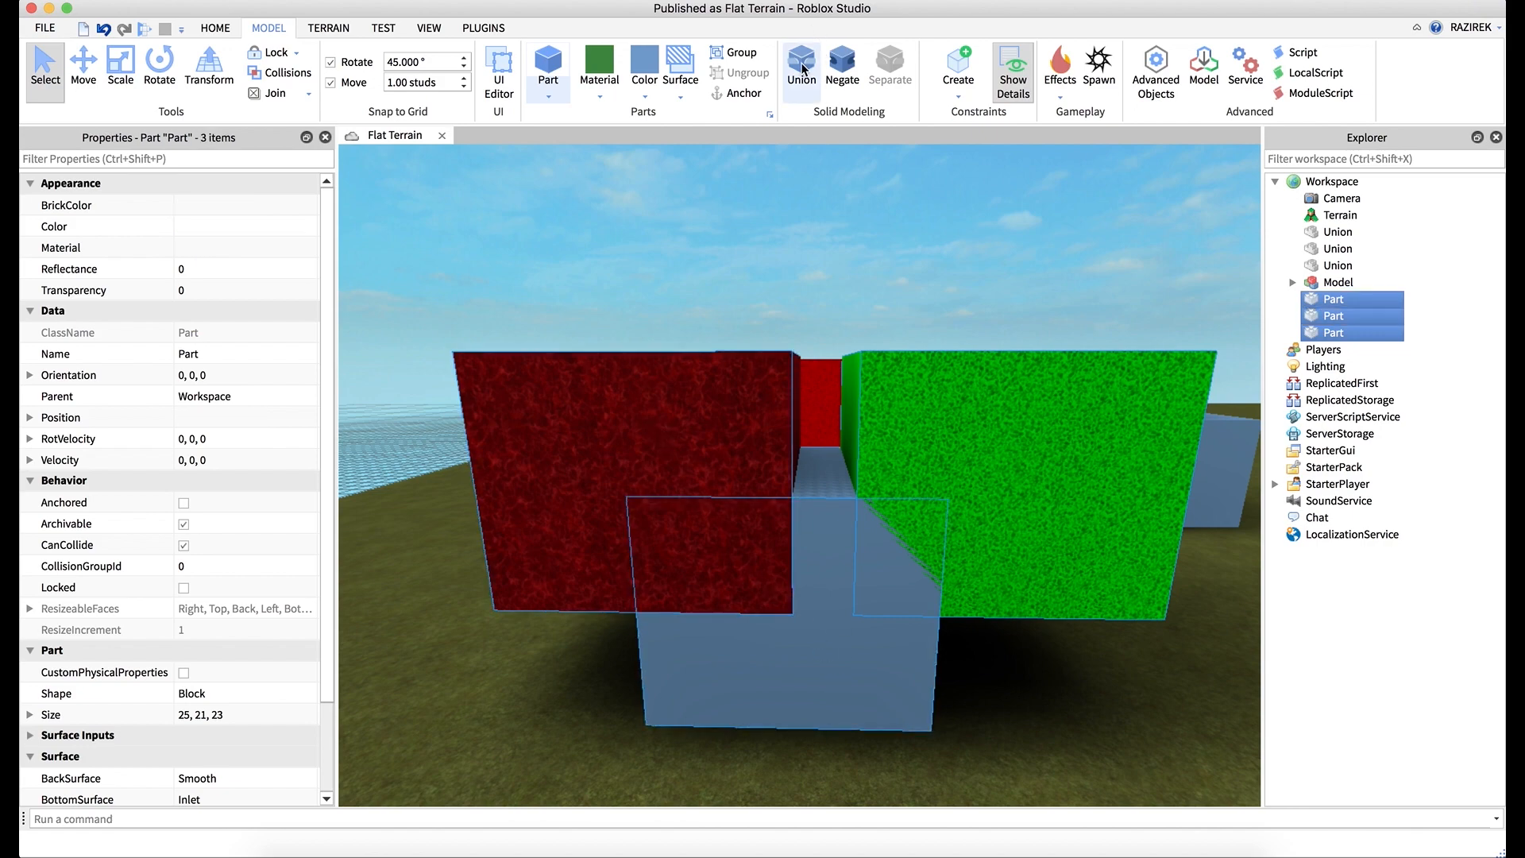
left_click(801, 68)
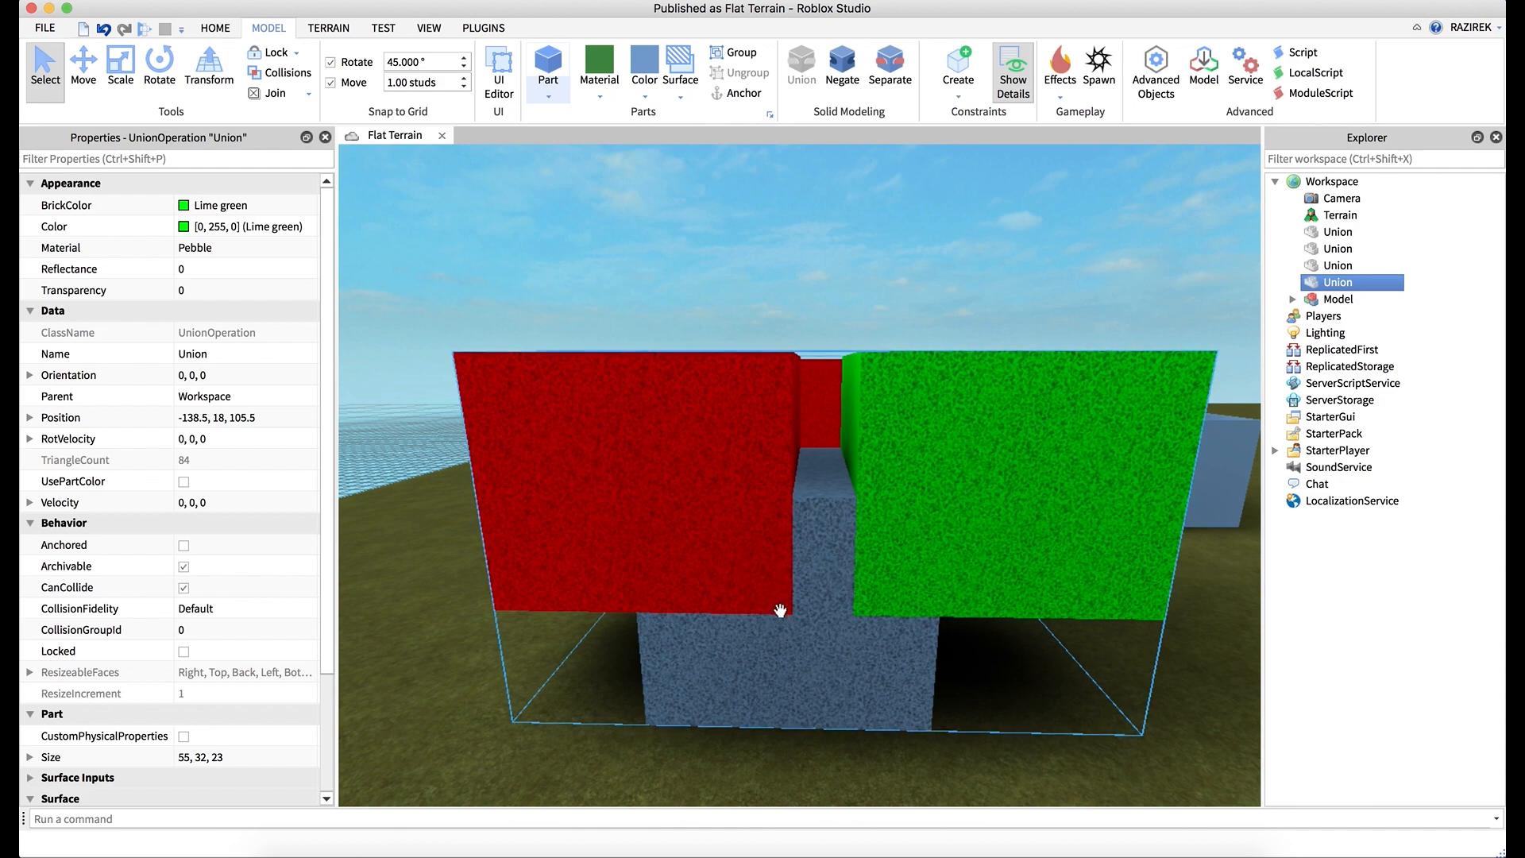
- Insert a new block part on open ground away from the unions and scale it to 23, 23, 29
key("w")
right_click_drag(780, 613, 780, 617)
left_click(628, 270)
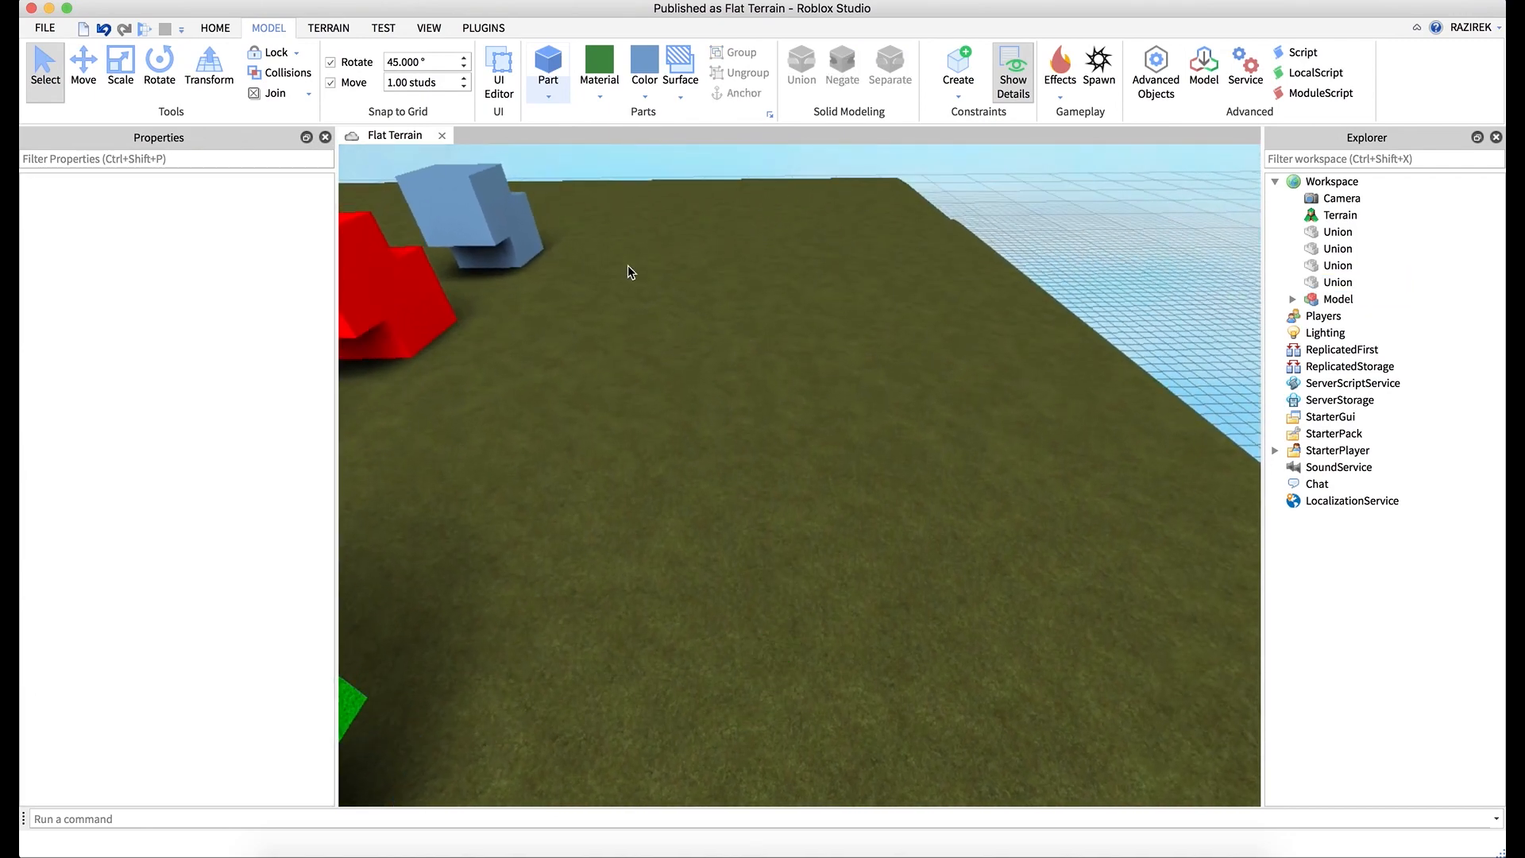
left_click(548, 67)
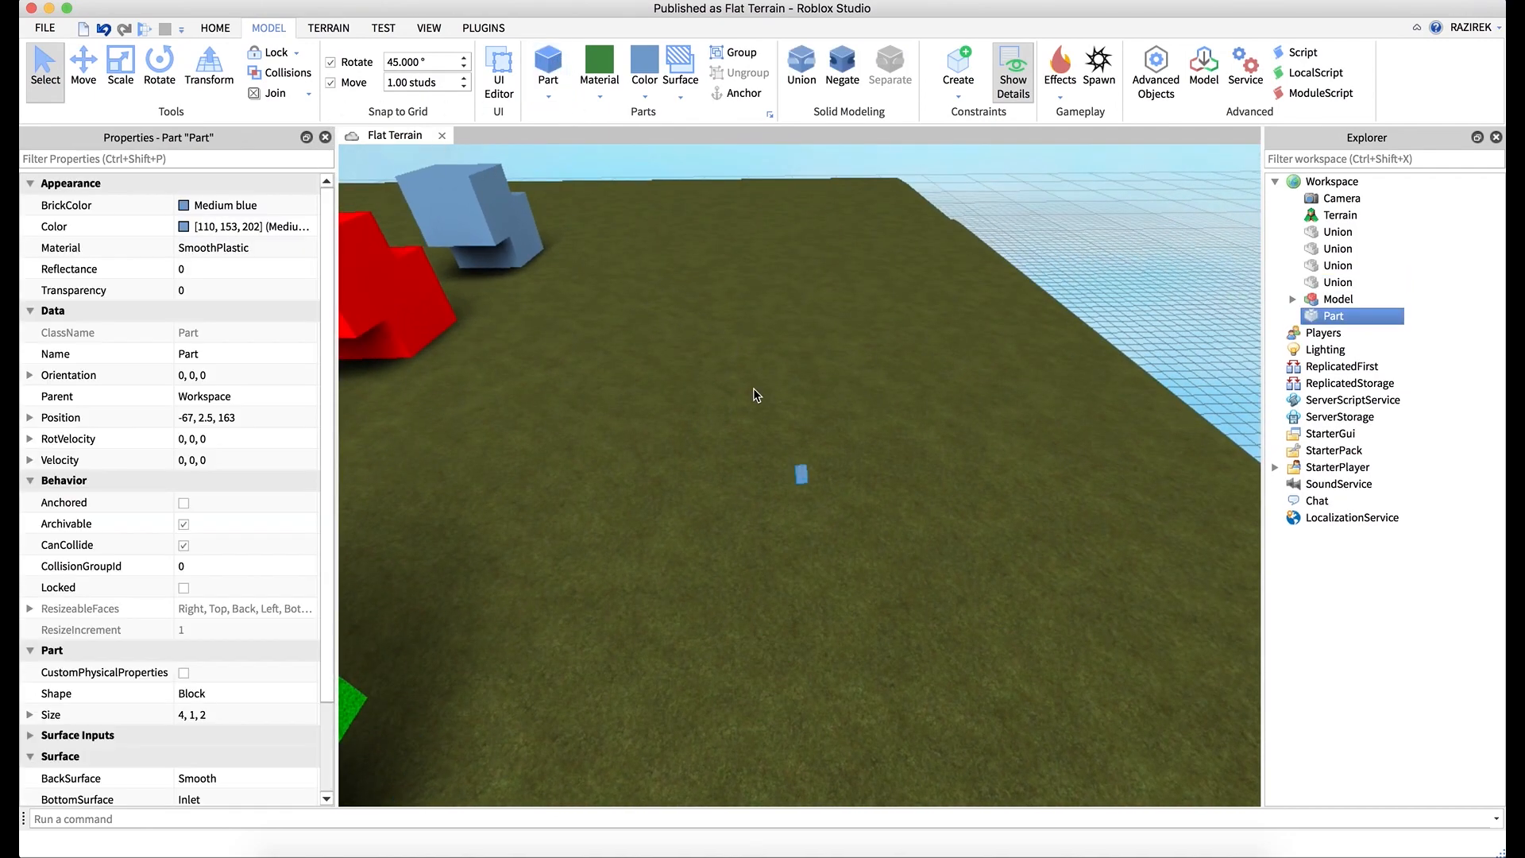
left_click(120, 71)
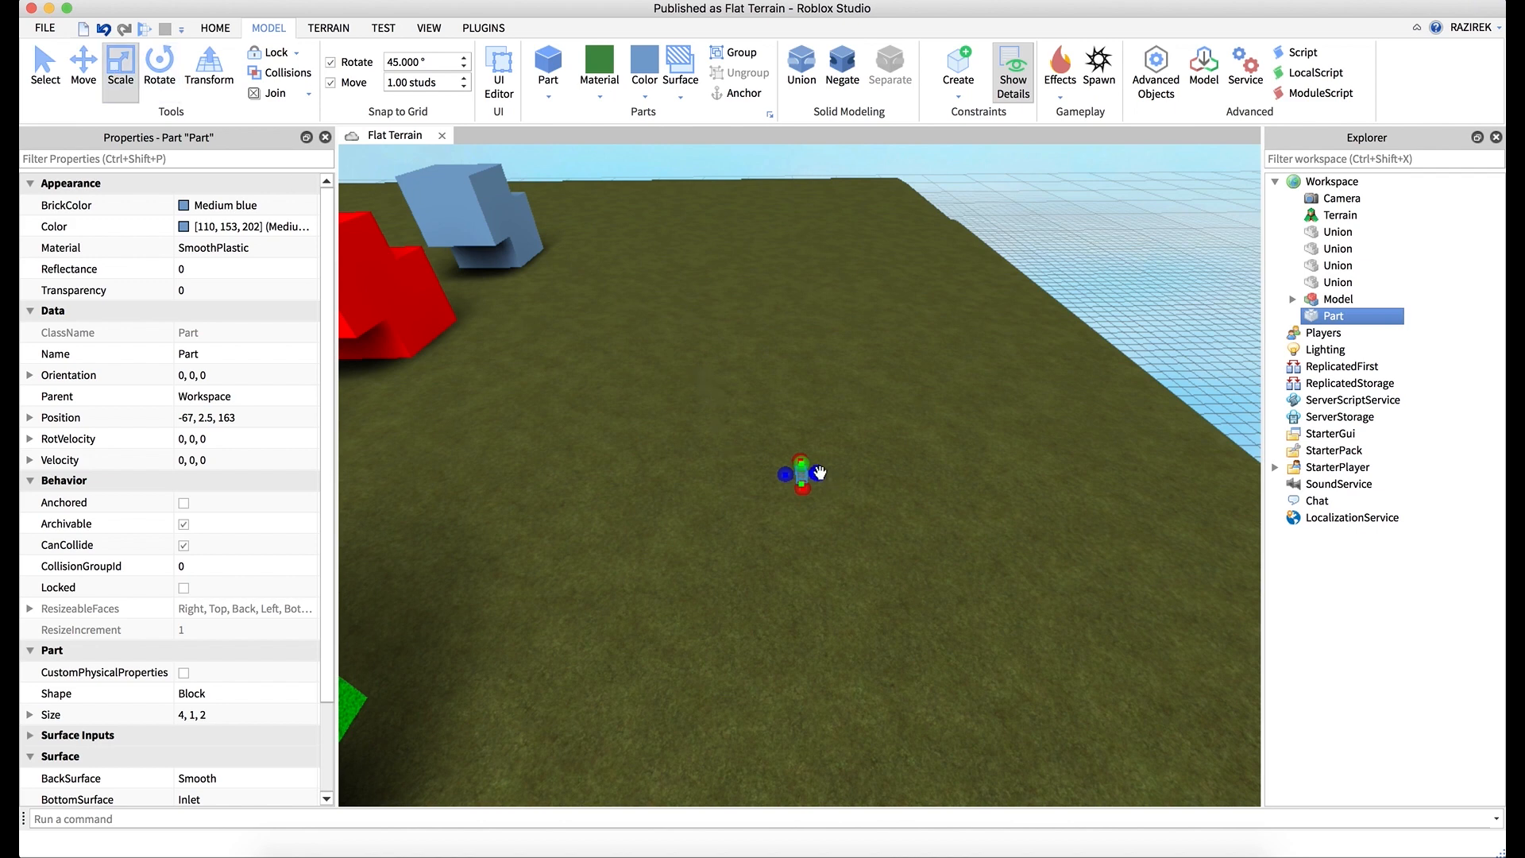
left_click_drag(819, 473, 860, 327)
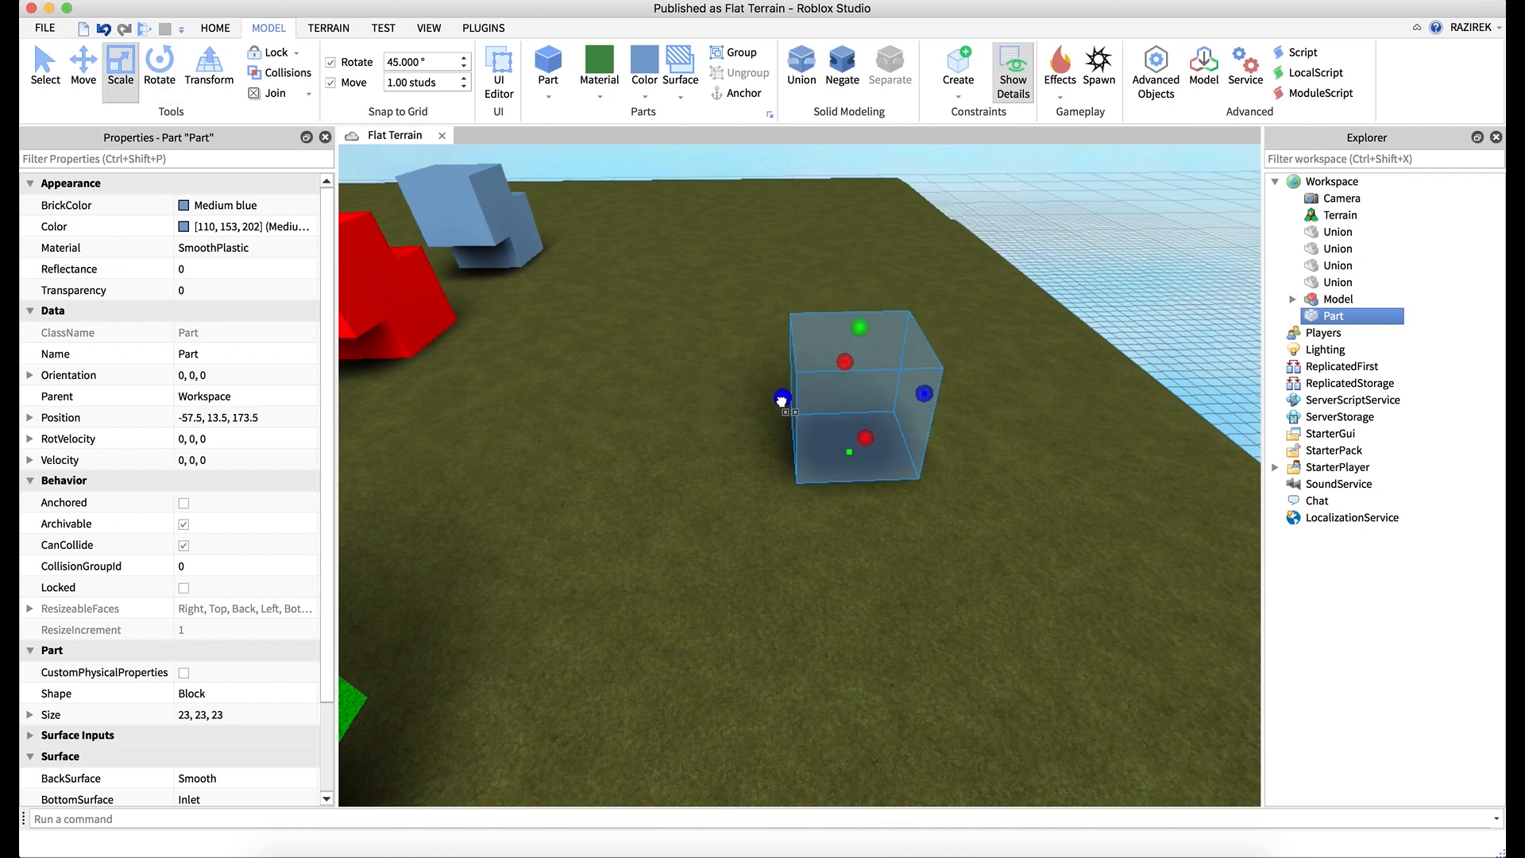
left_click_drag(782, 401, 750, 399)
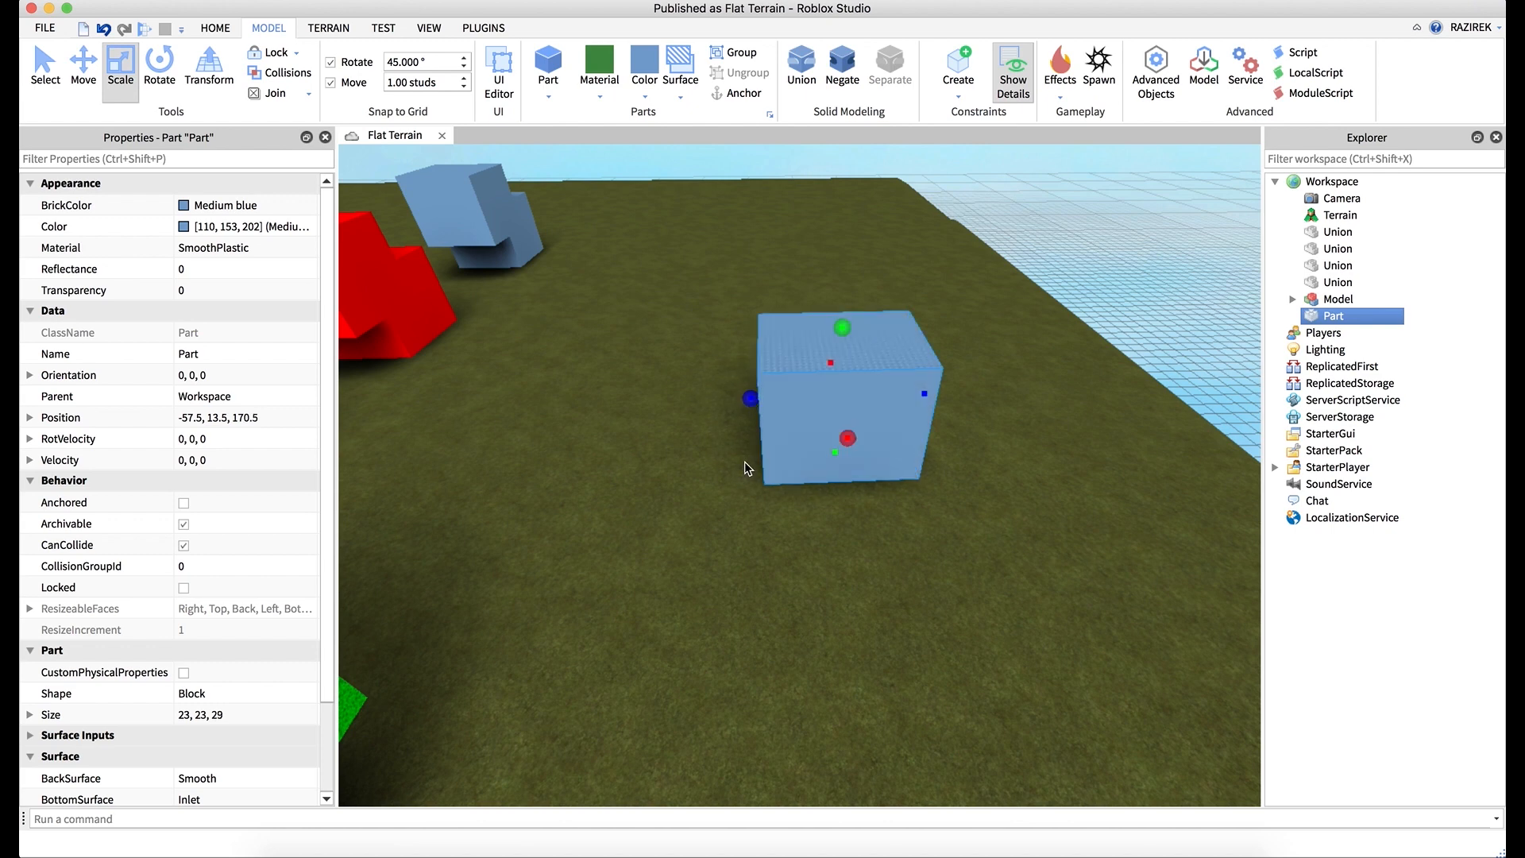
- Duplicate the new block, change the copy's shape to Ball and lower it partly into the block, at -57.5, 24.5, 170.5
key("super+d")
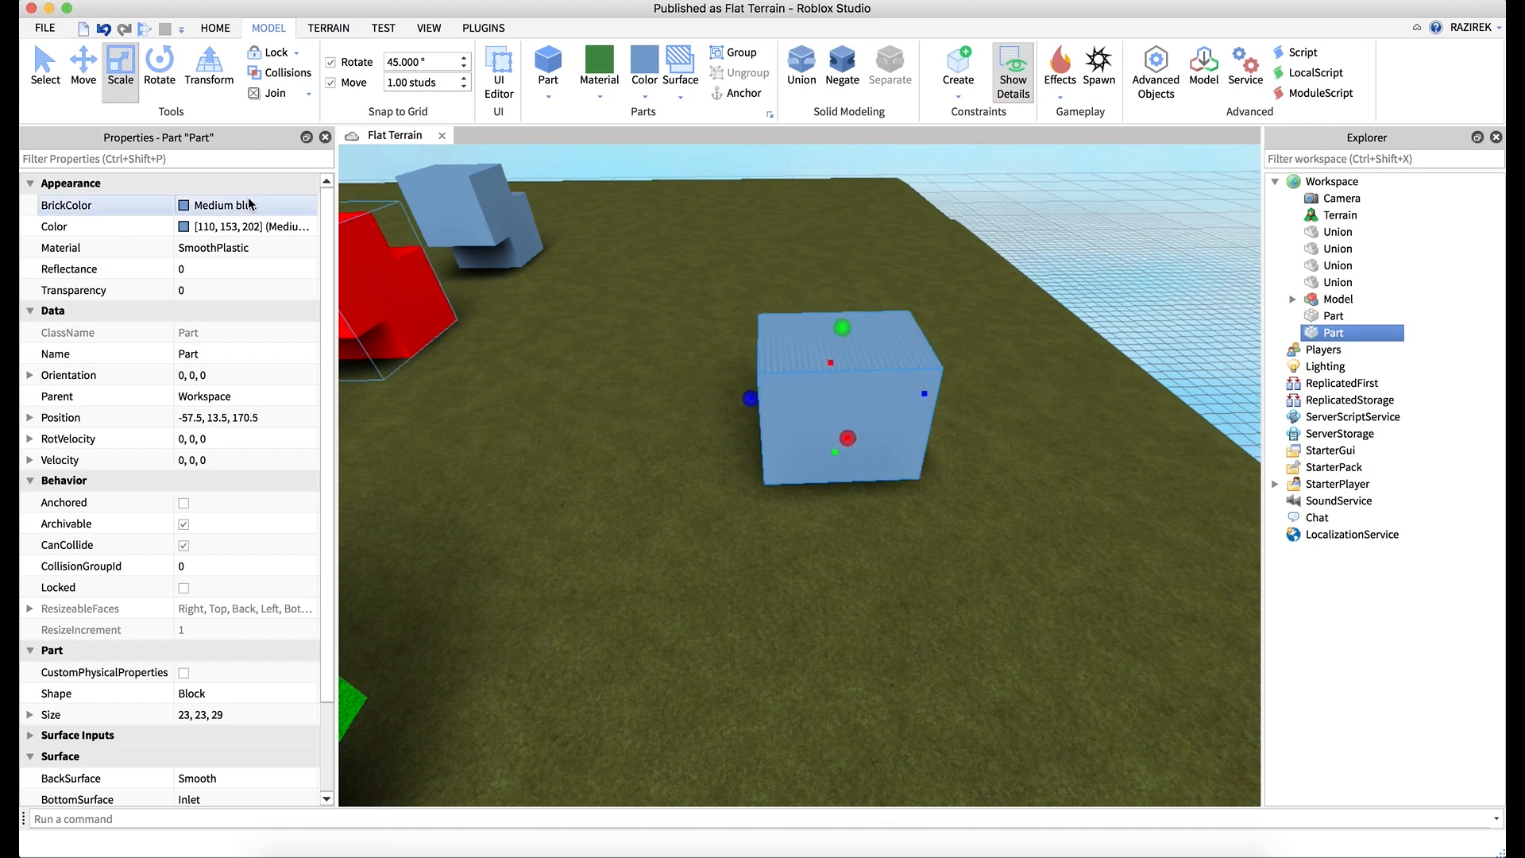
left_click(216, 697)
left_click(216, 701)
left_click(210, 725)
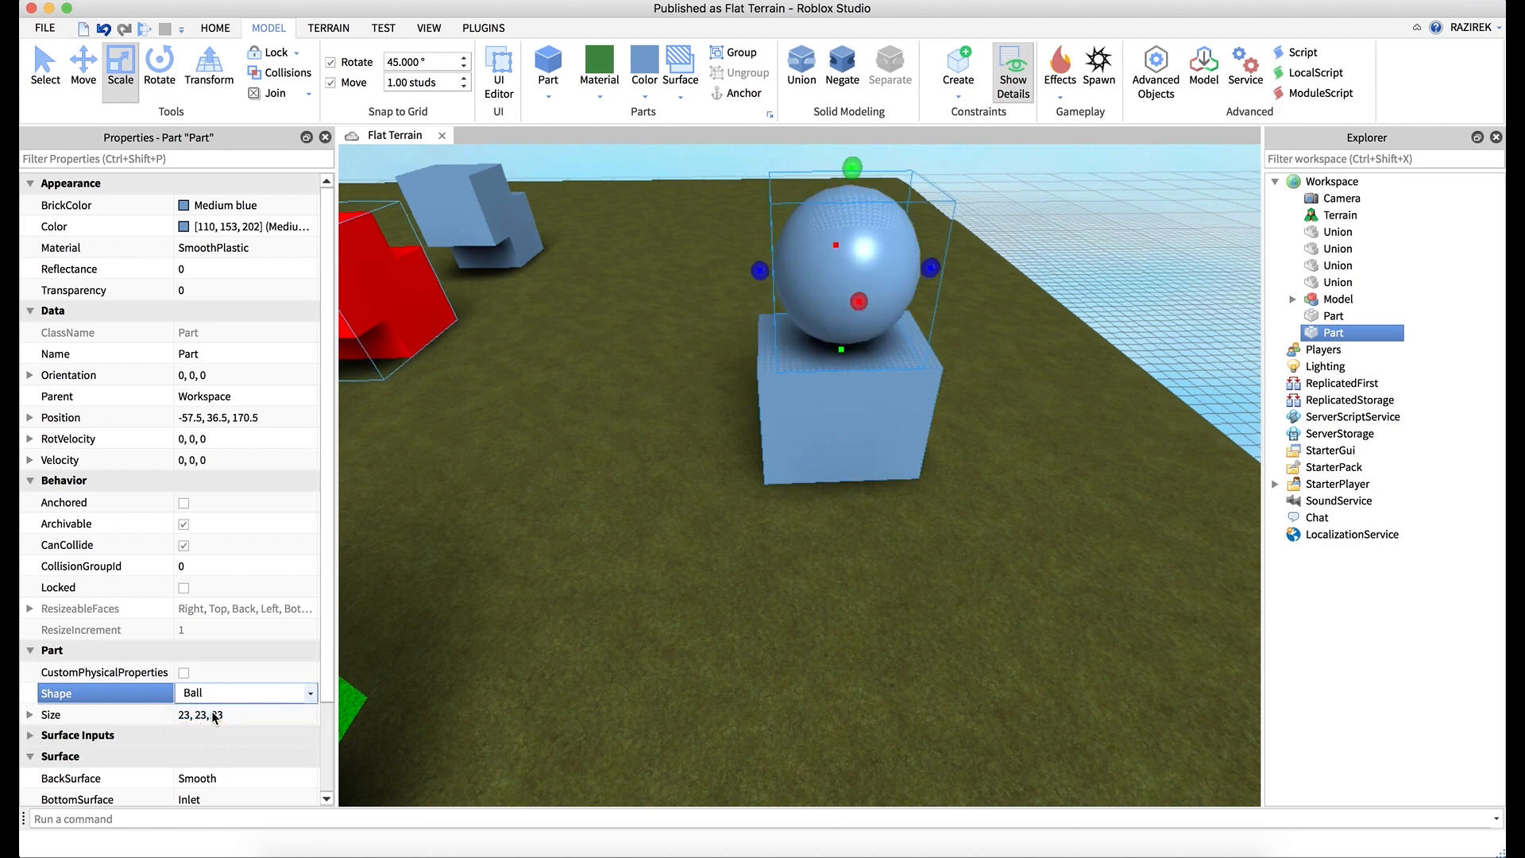
left_click(77, 56)
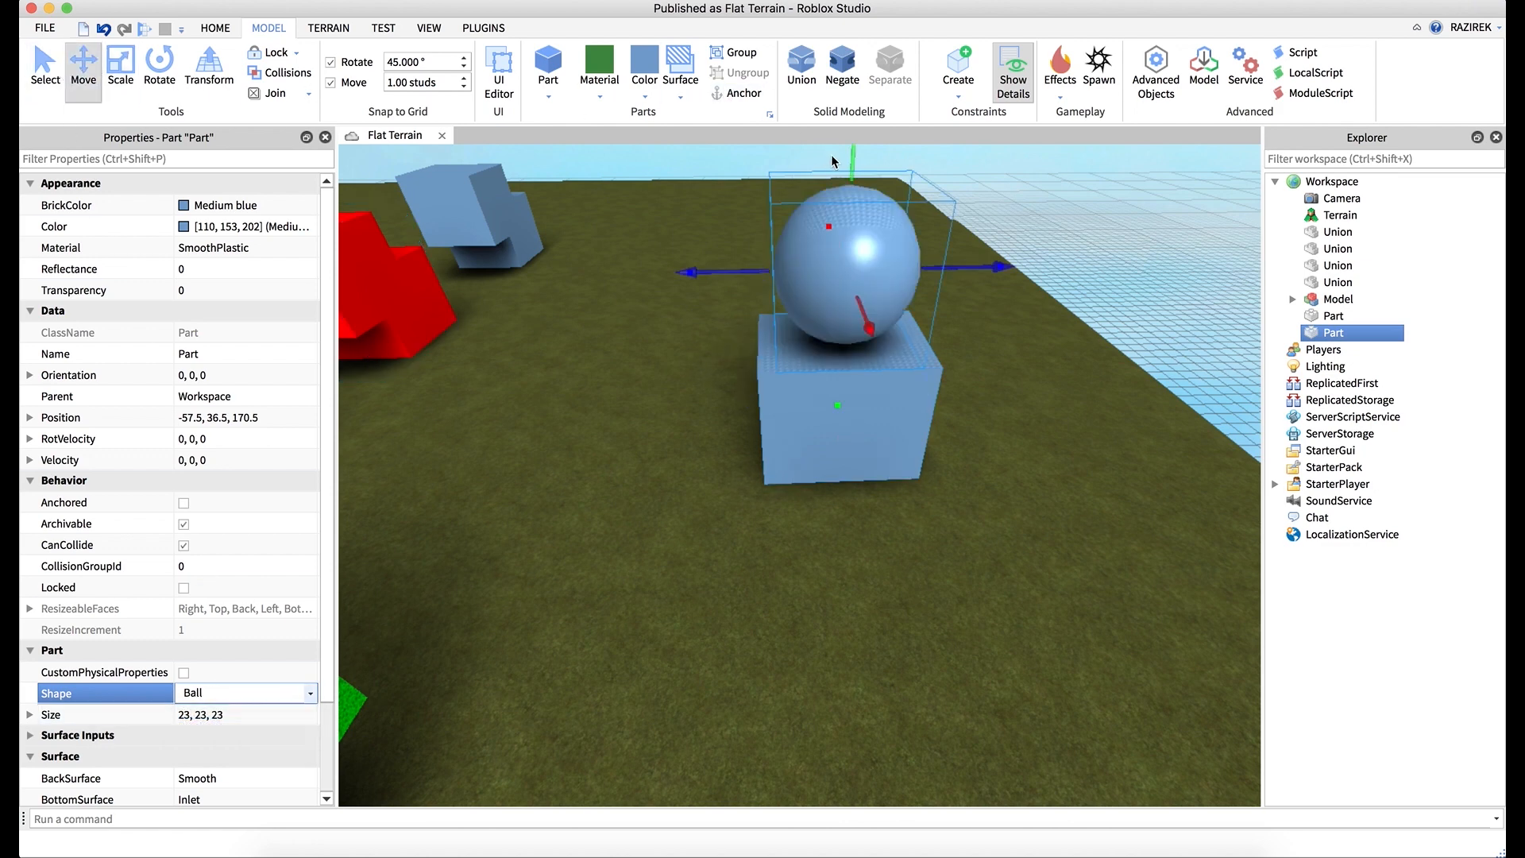
left_click_drag(849, 156, 846, 257)
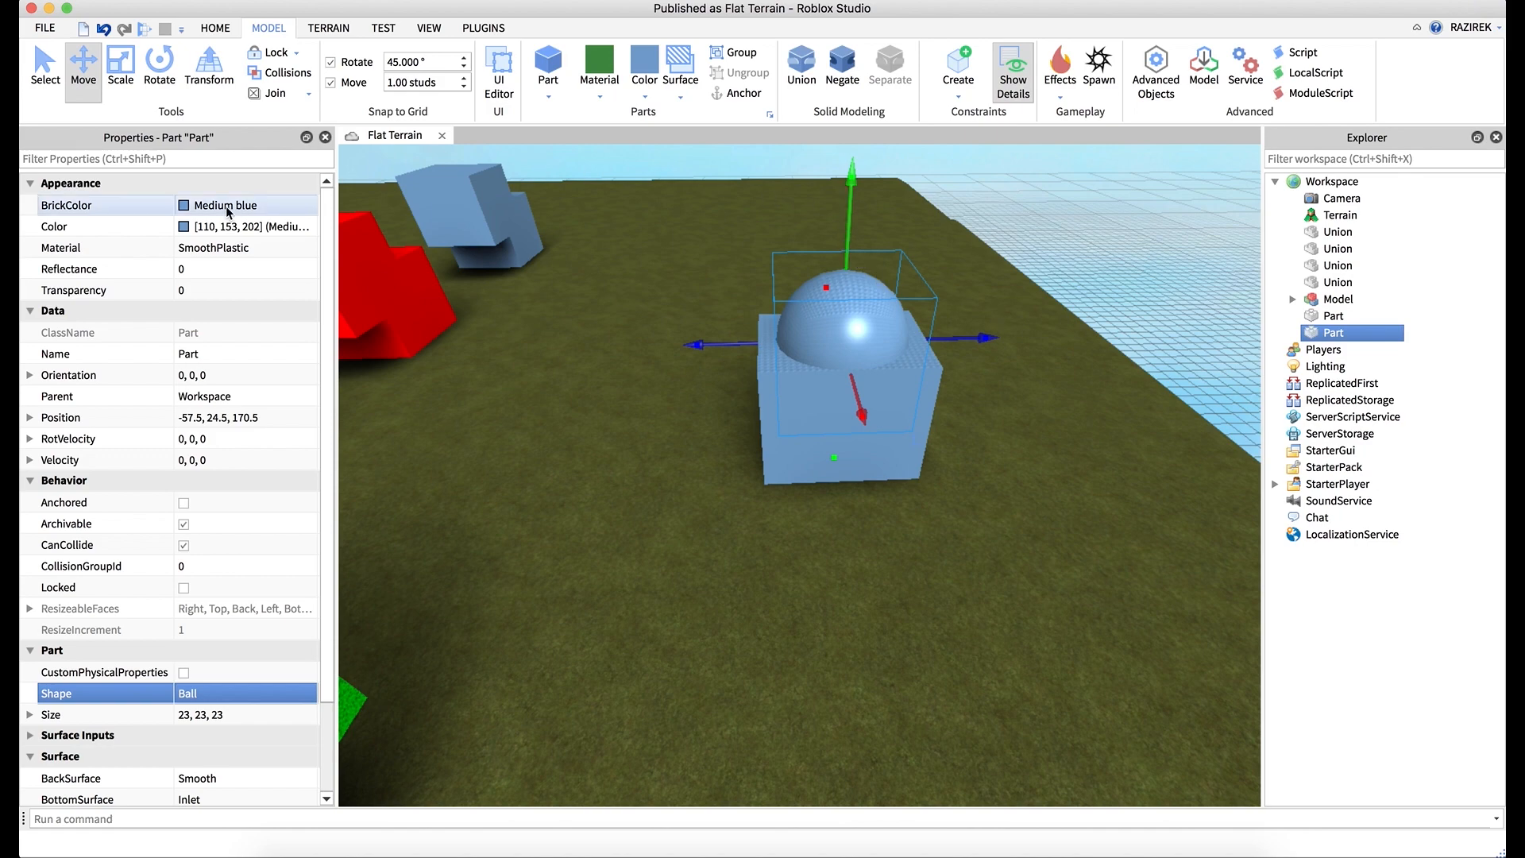
- Set the ball's BrickColor to red
left_click(188, 207)
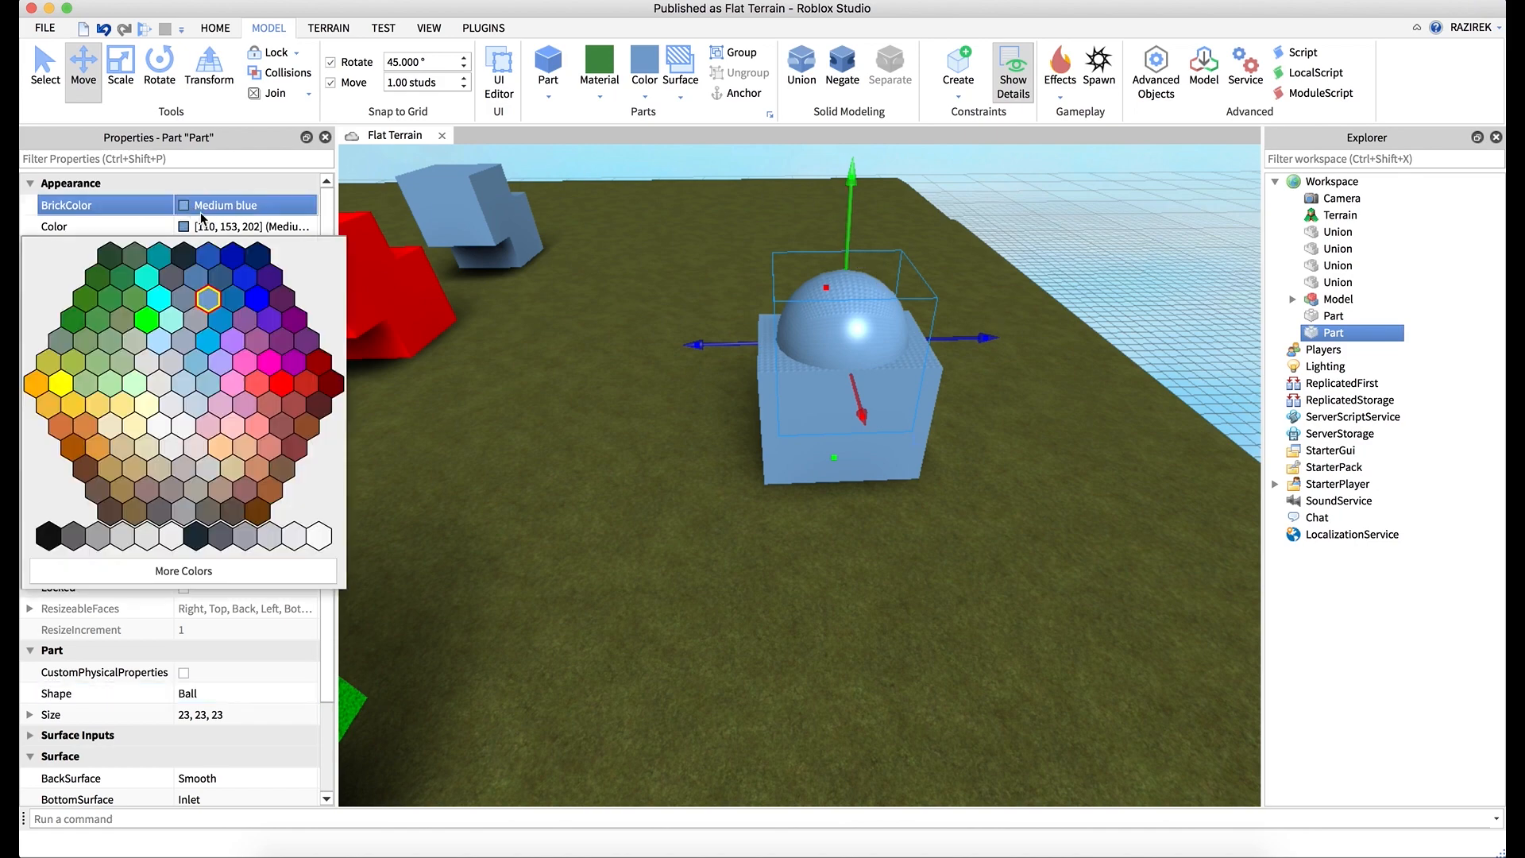
left_click(270, 387)
left_click(716, 421)
- Union the blue block and the red ball, selecting the block first, and inspect the combined shape from several angles
right_click_drag(842, 426, 842, 426)
key("w")
left_click(714, 527)
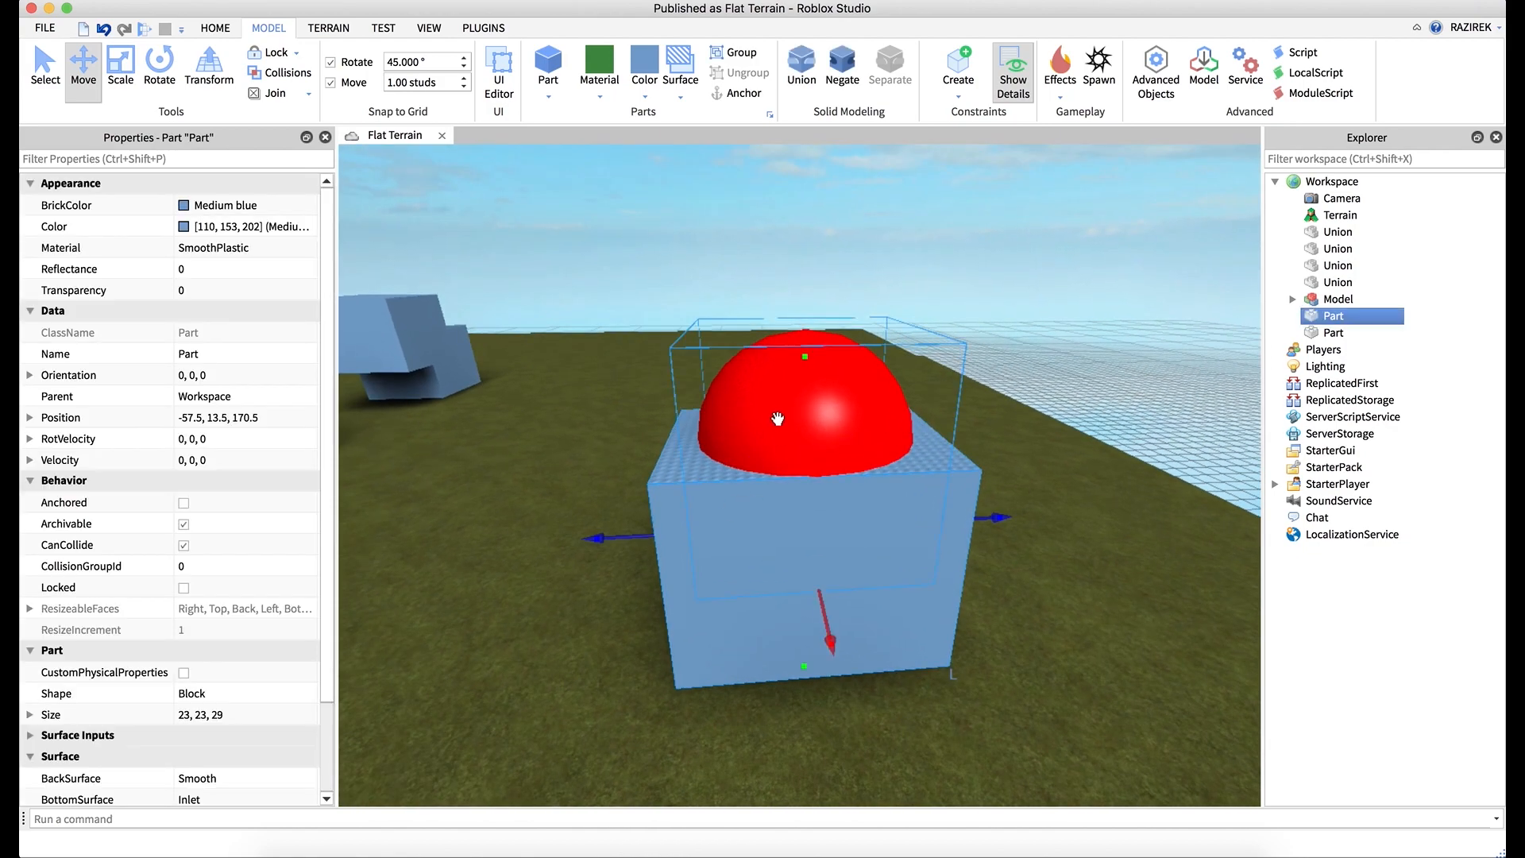
left_click(780, 412, "shift")
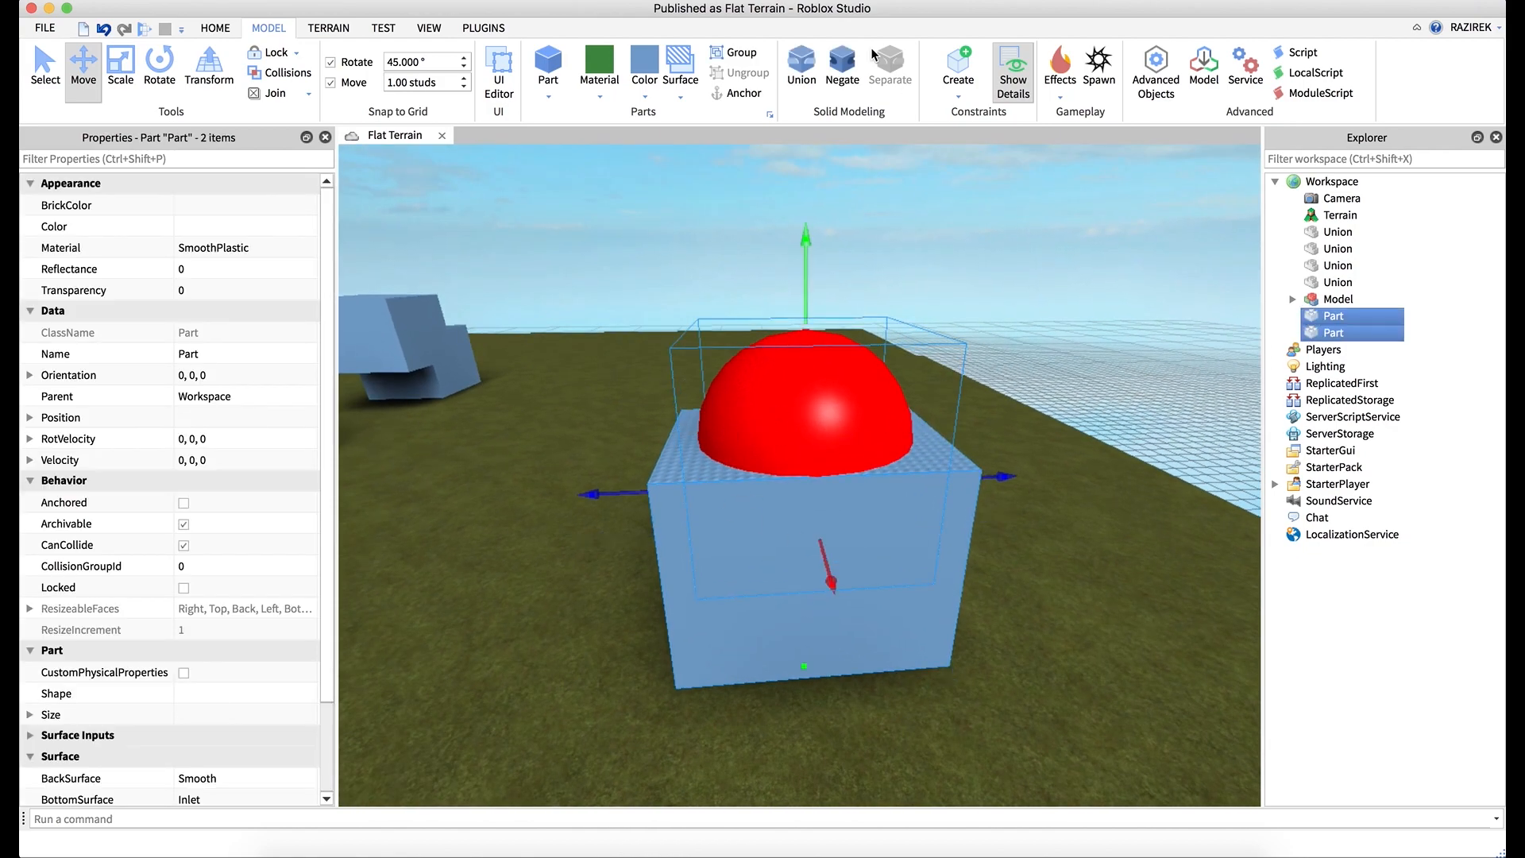
left_click(804, 61)
right_click_drag(874, 208, 873, 208)
mouse_move(1003, 392)
left_mouse_down()
mouse_move(746, 426)
mouse_move(993, 418)
left_mouse_up()
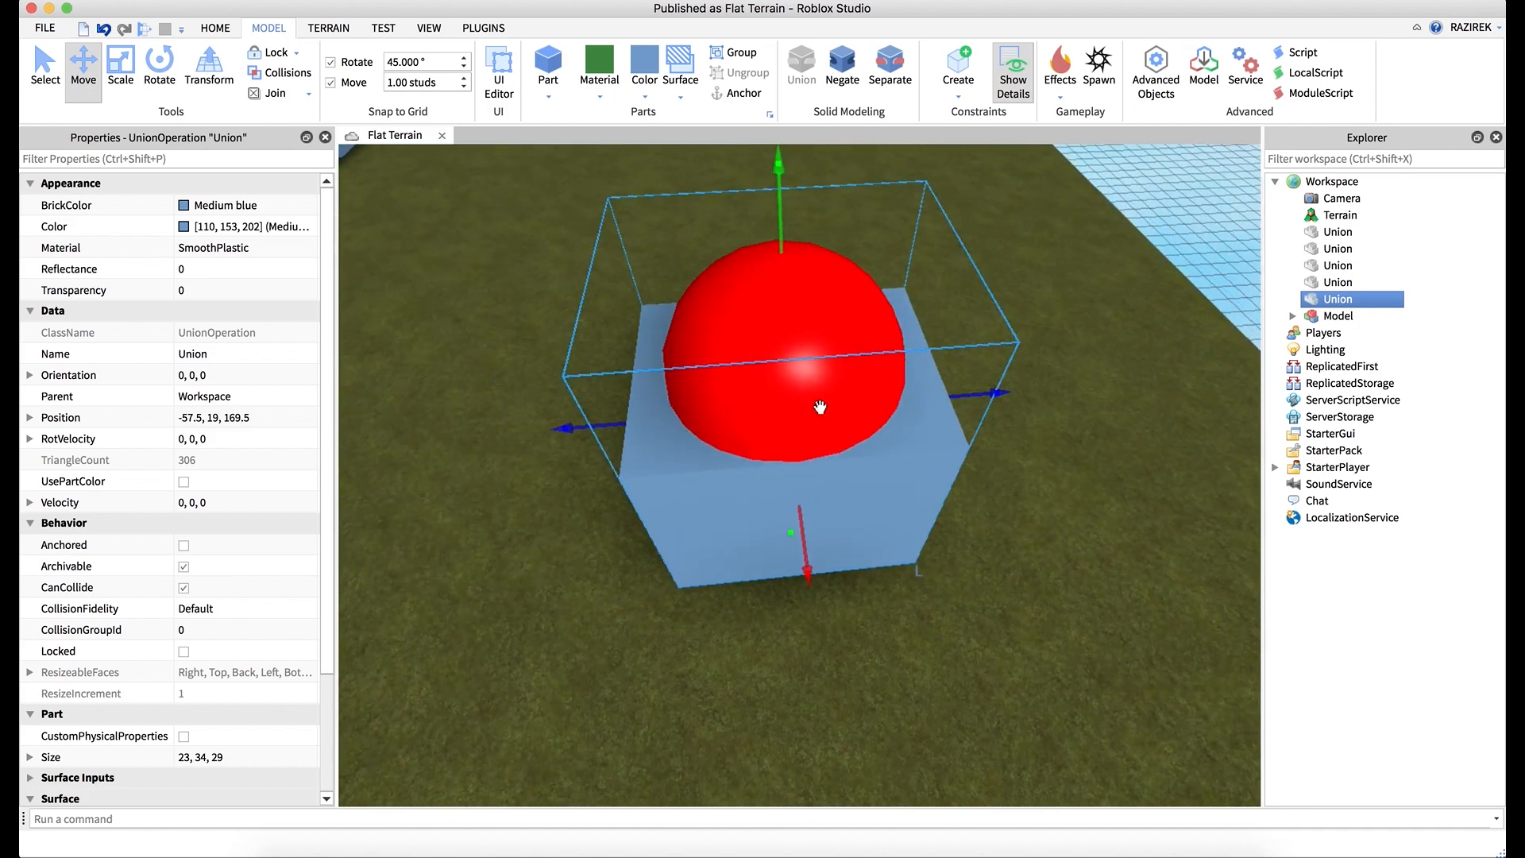
key("d")
mouse_move(818, 363)
right_mouse_down()
mouse_move(797, 365)
mouse_move(815, 357)
right_mouse_up()
key("s")
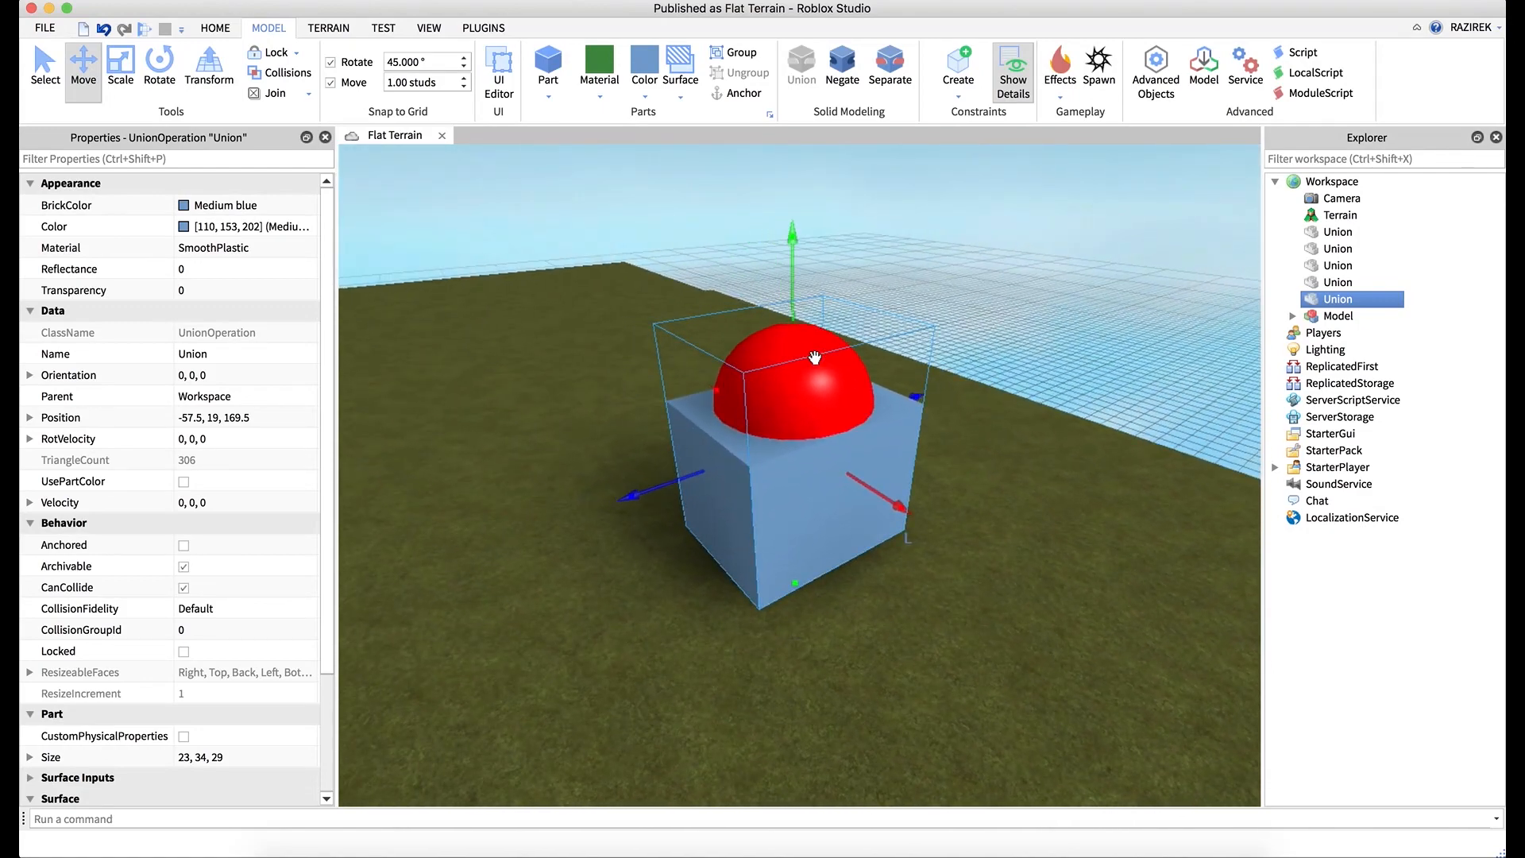
- Insert a new block part on open ground away from the unions and scale it to 24, 25, 24
left_click(1055, 478)
right_click_drag(1054, 472, 1051, 470)
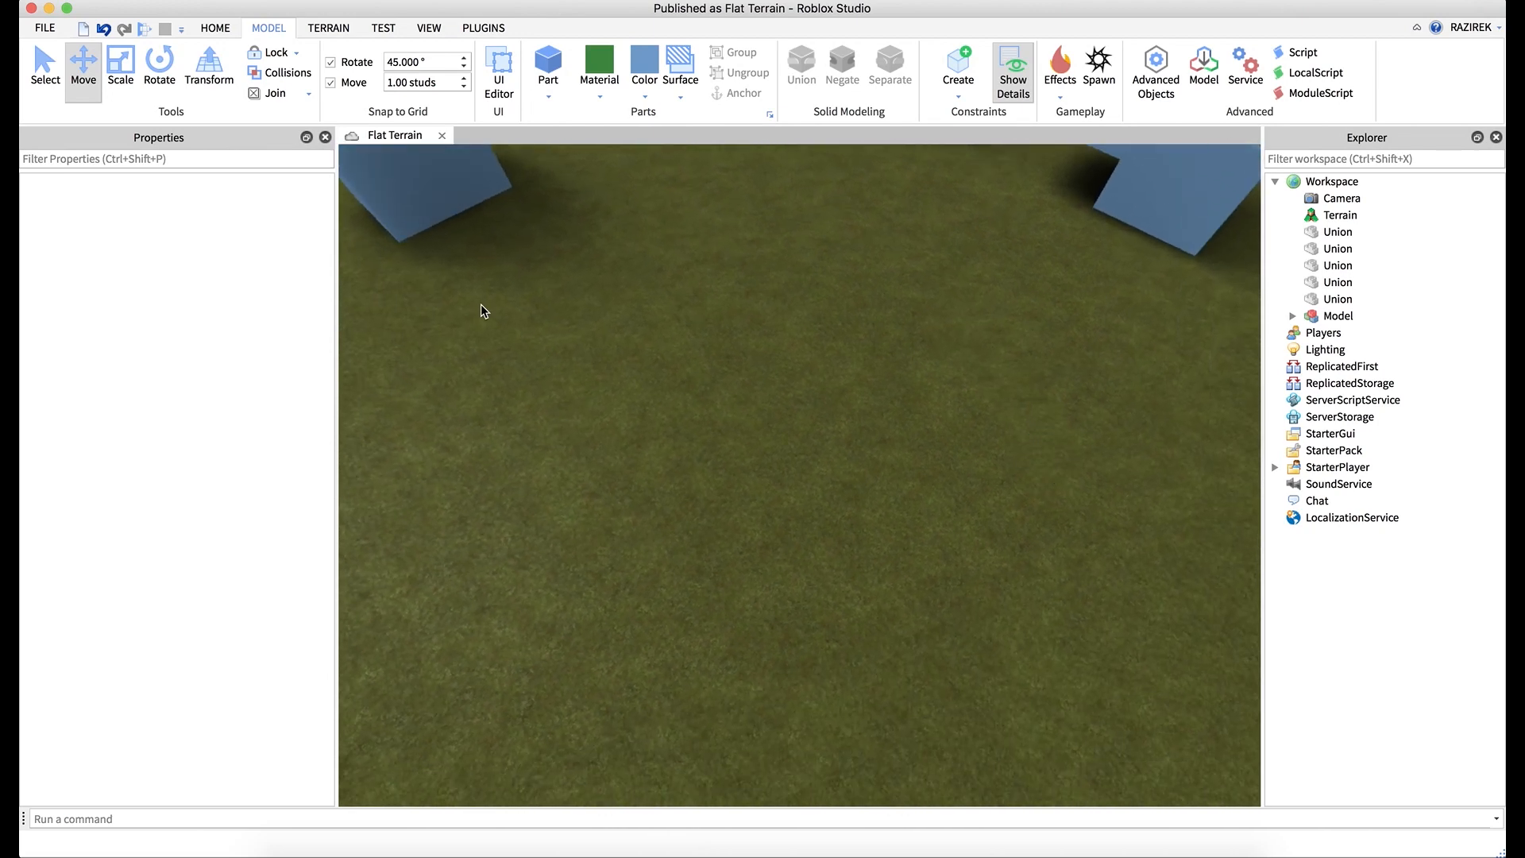
left_click(550, 77)
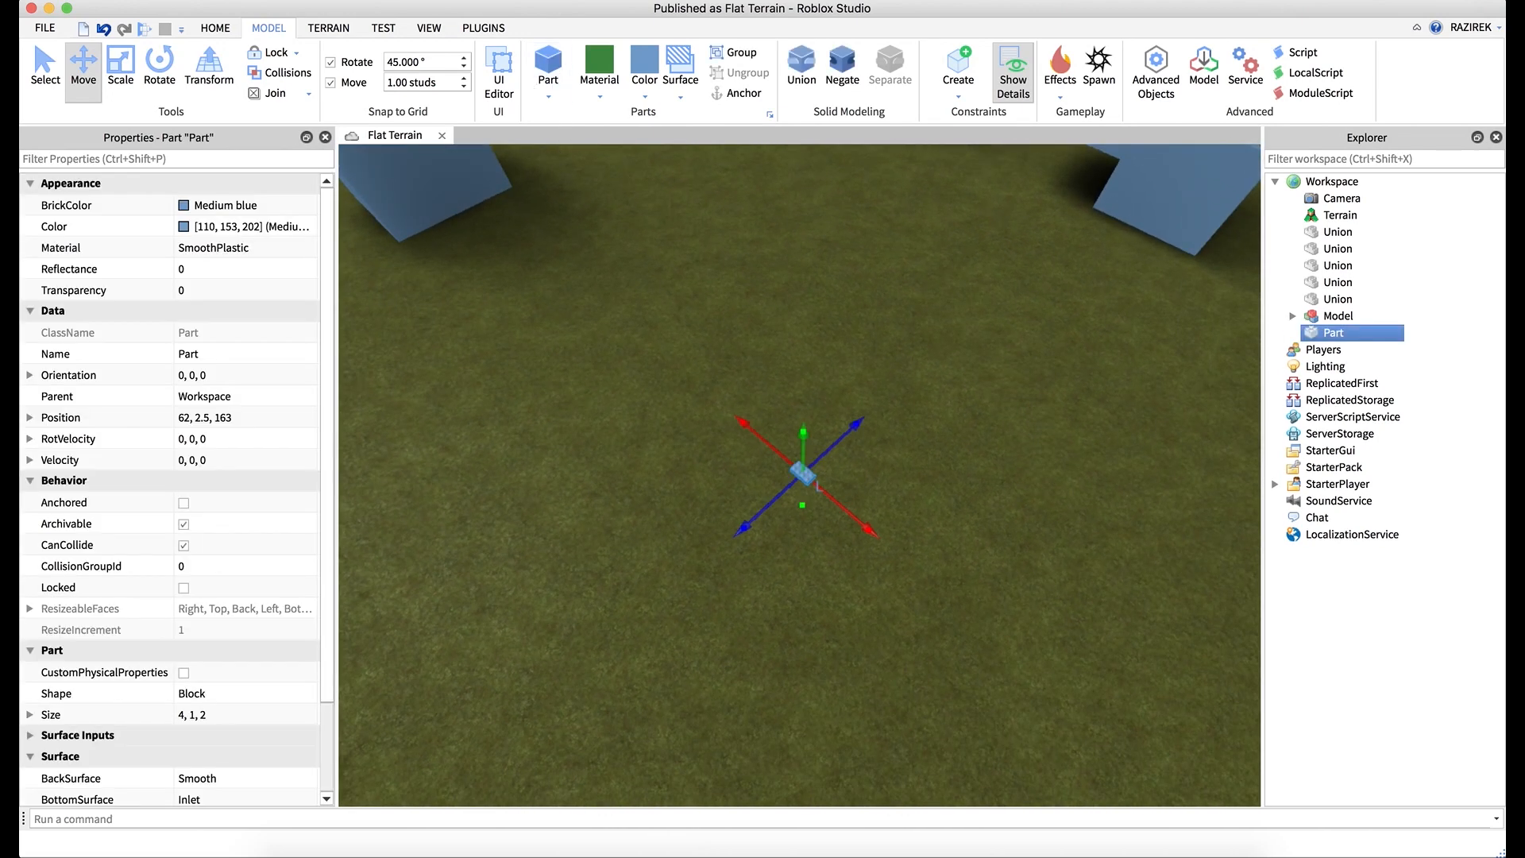
left_click(121, 67)
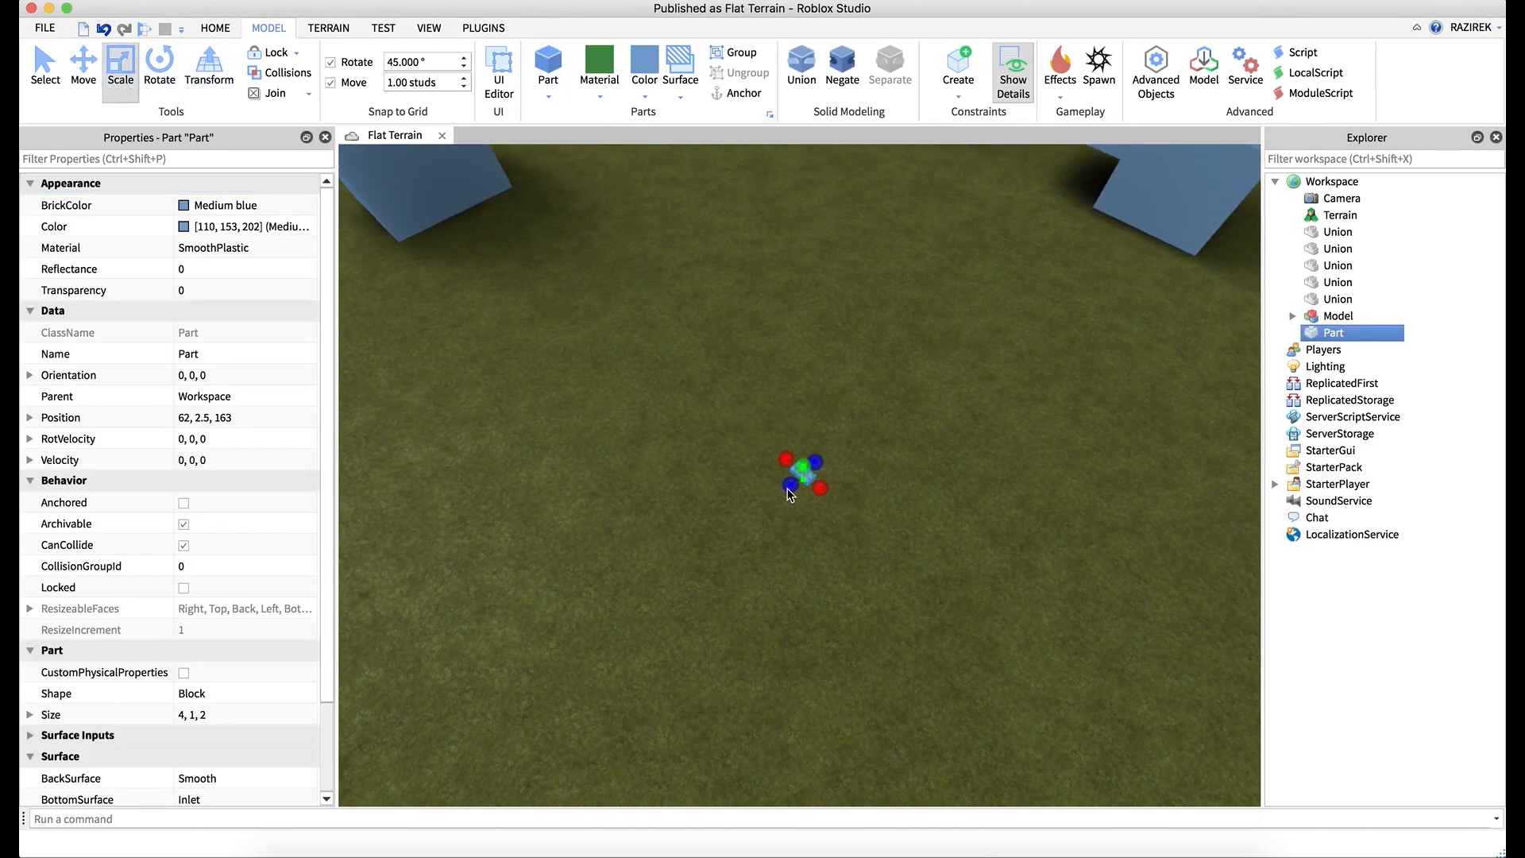
left_click_drag(791, 487, 709, 559)
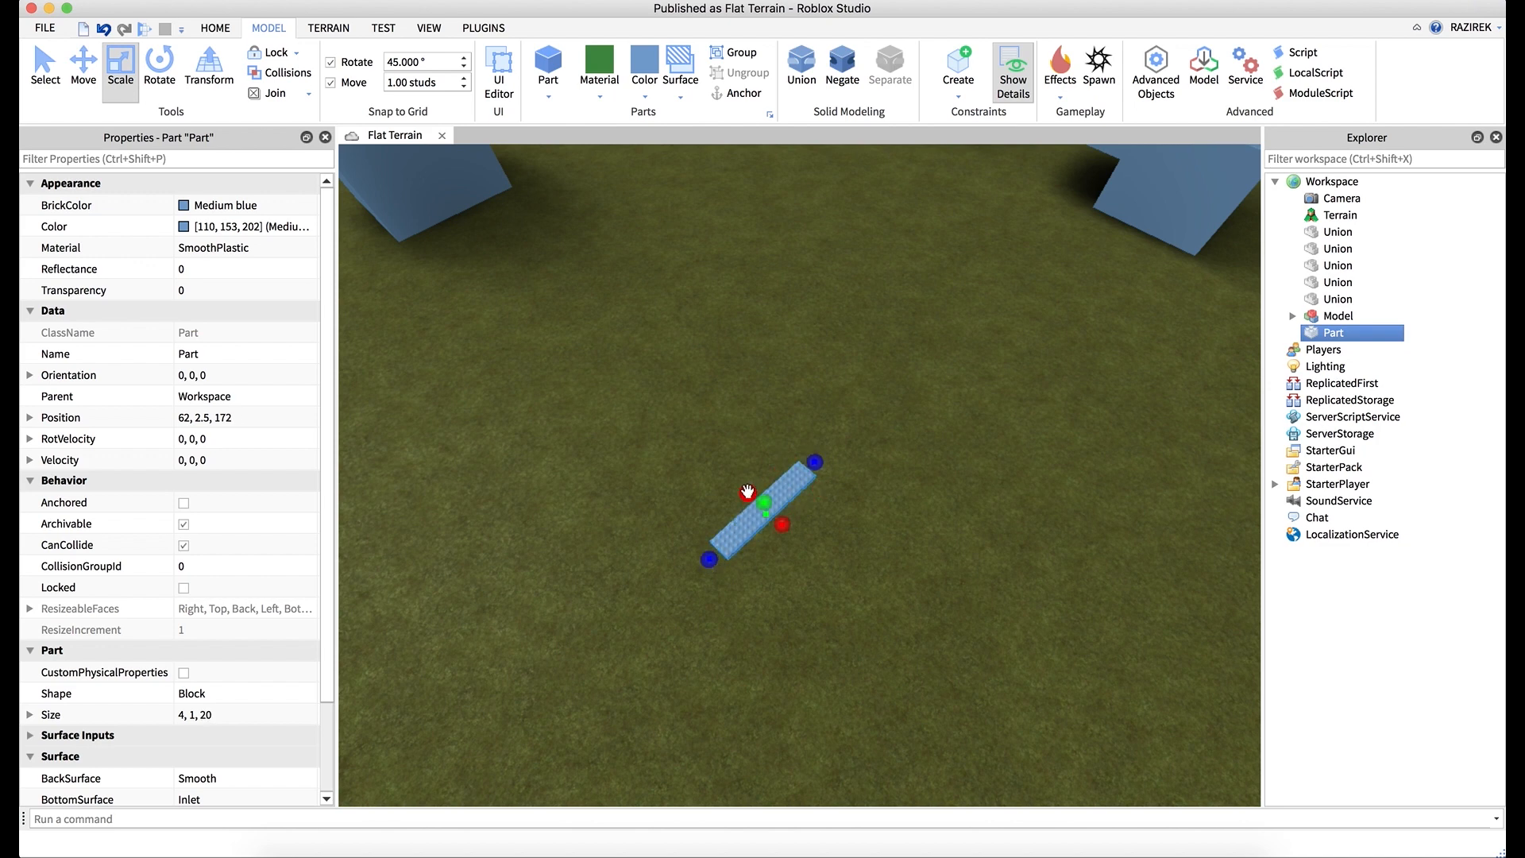
left_click_drag(747, 492, 794, 378)
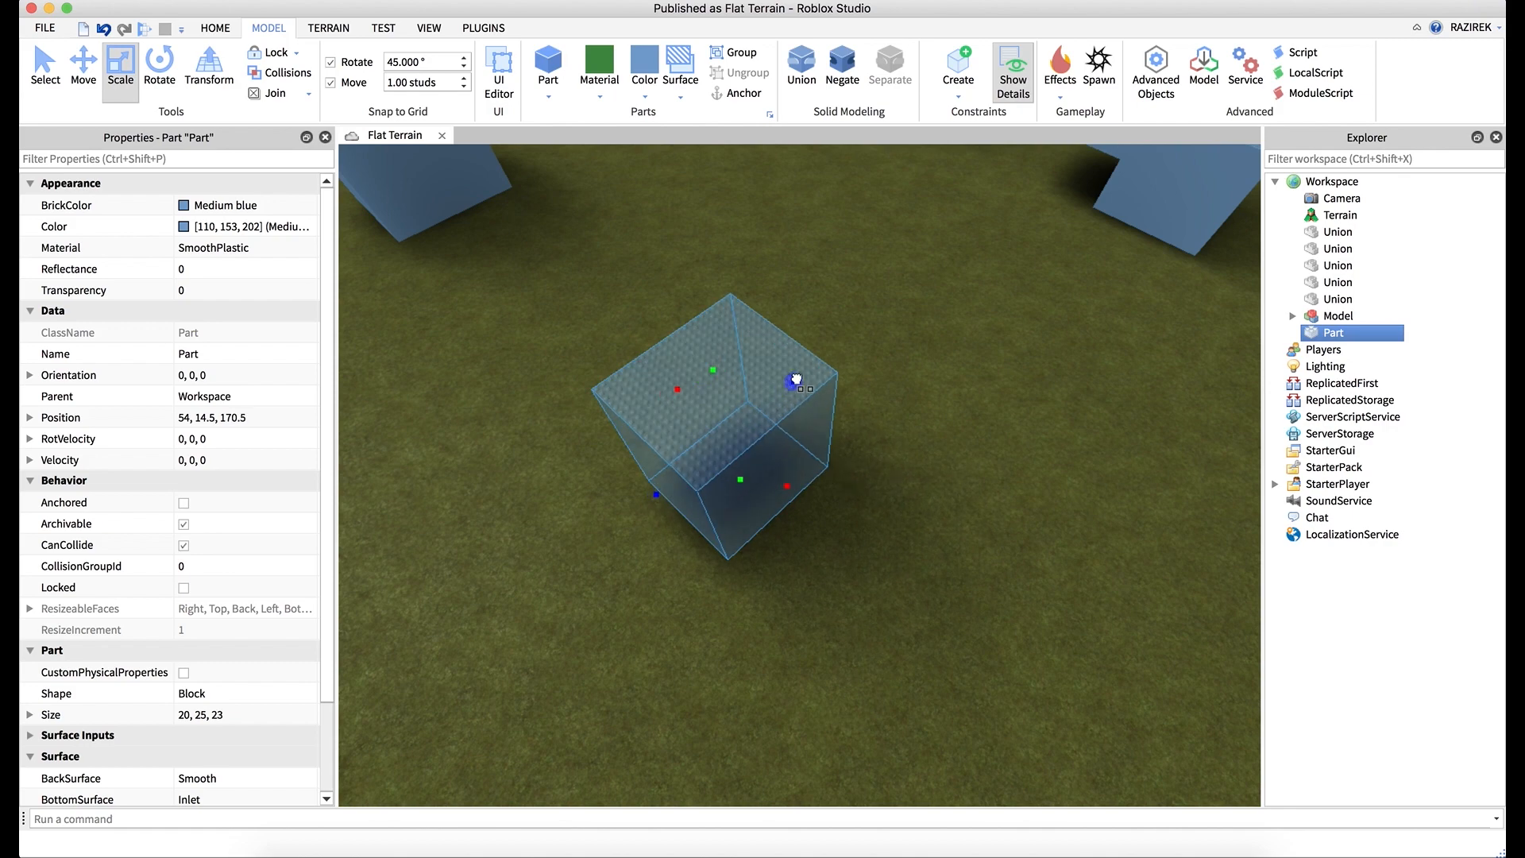
left_click_drag(796, 497, 808, 509)
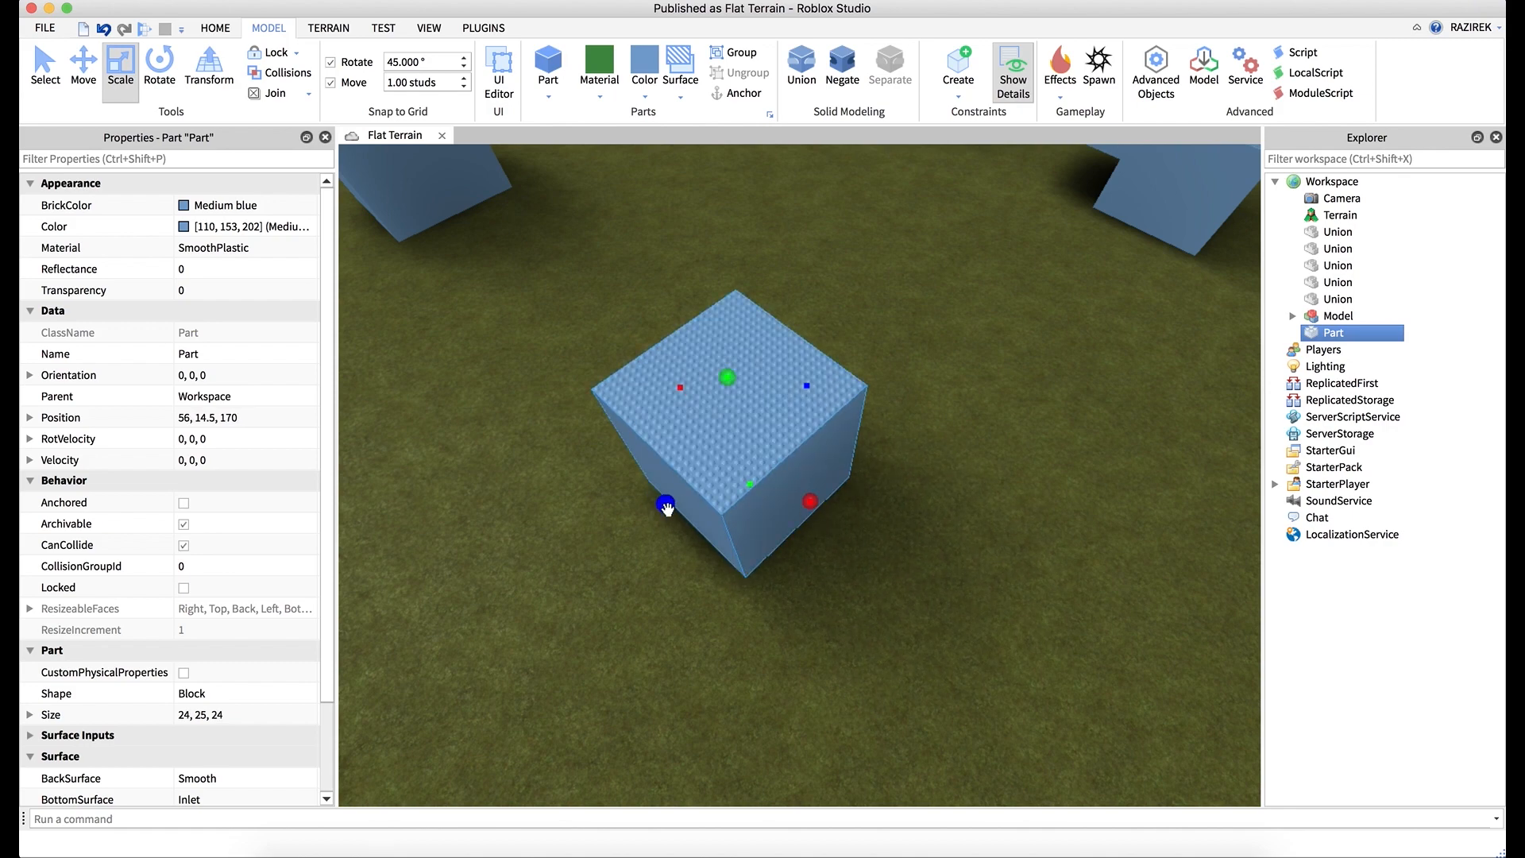
- Duplicate the new block and raise the copy by 2 studs, to 56, 16.5, 170
right_click_drag(775, 453, 776, 452)
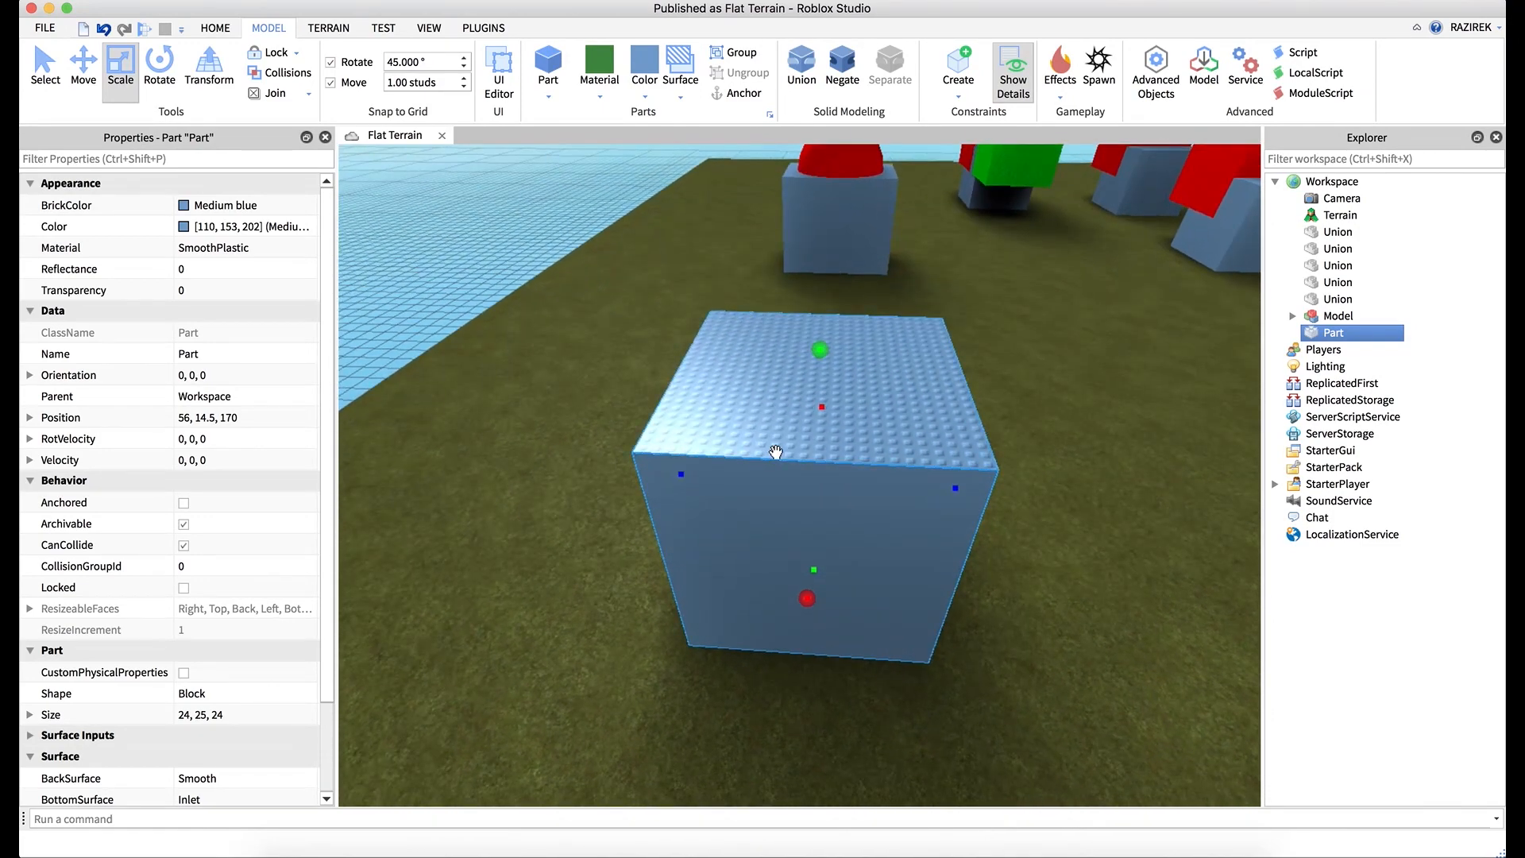
key("super+d")
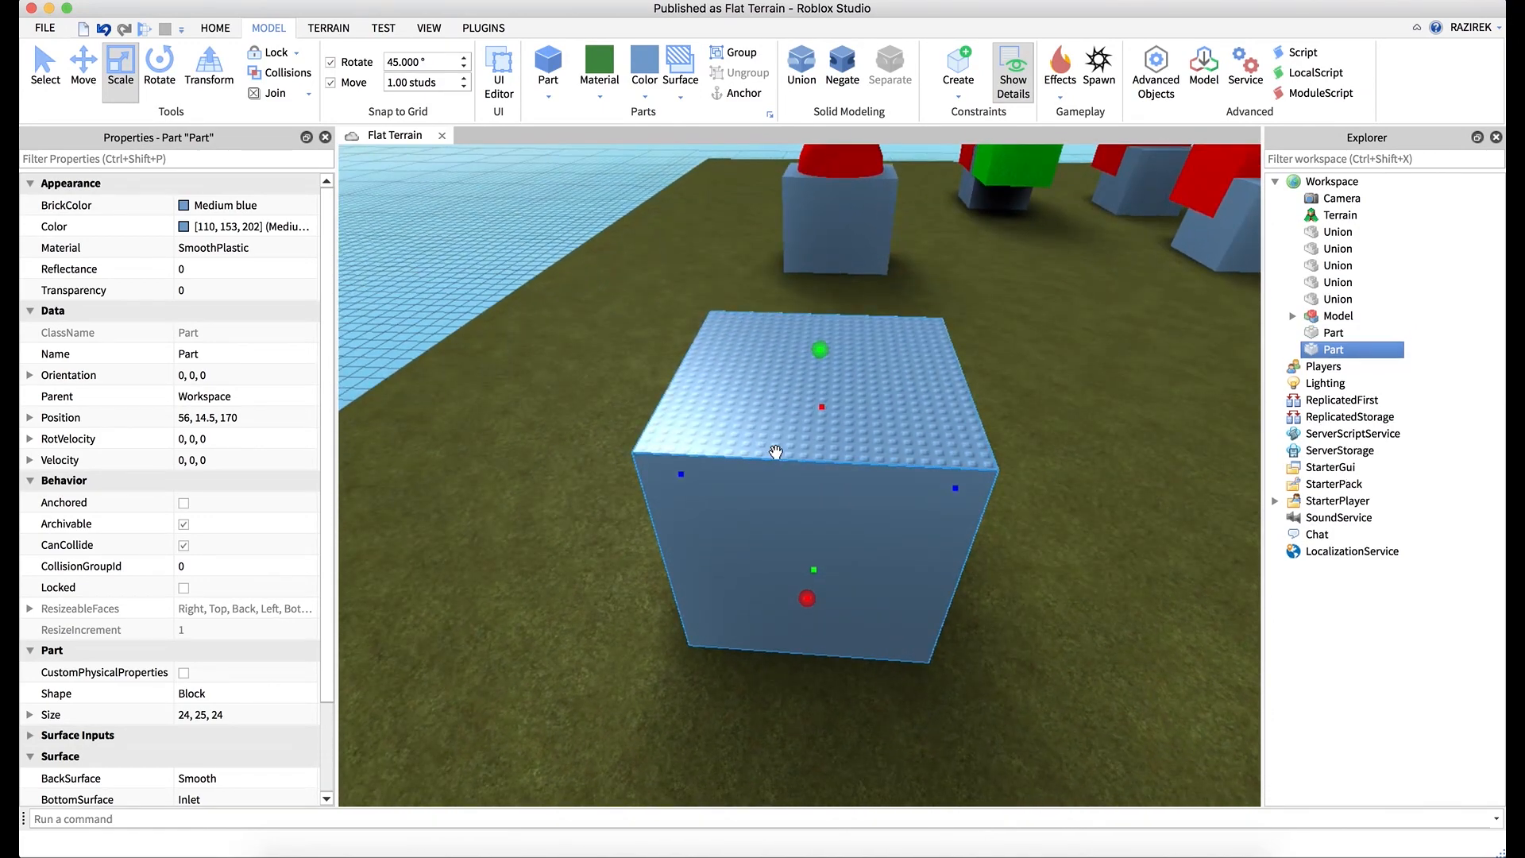
key("super+2")
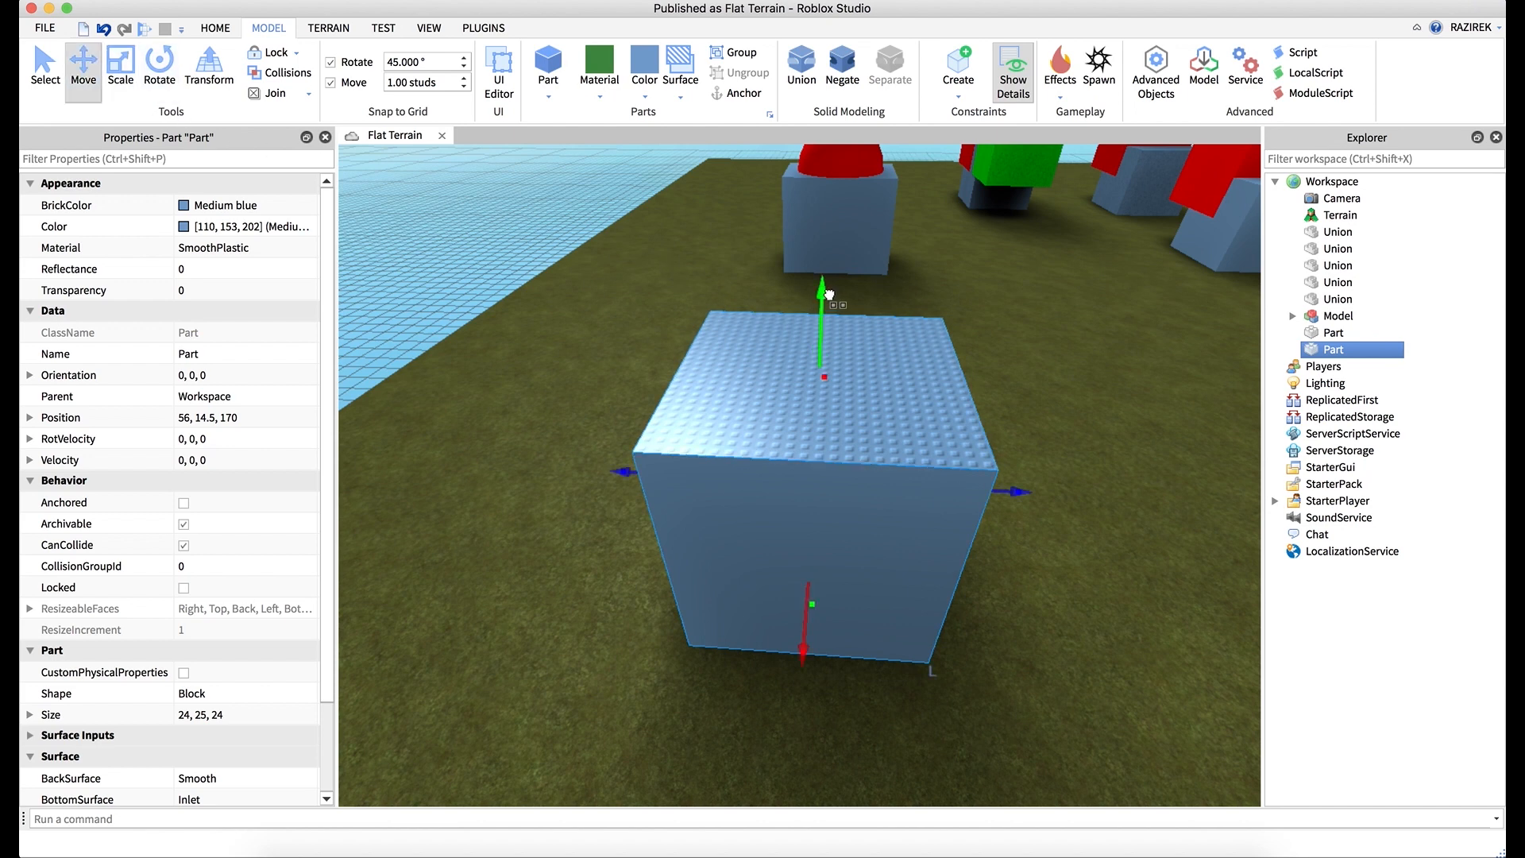
left_click_drag(830, 296, 825, 255)
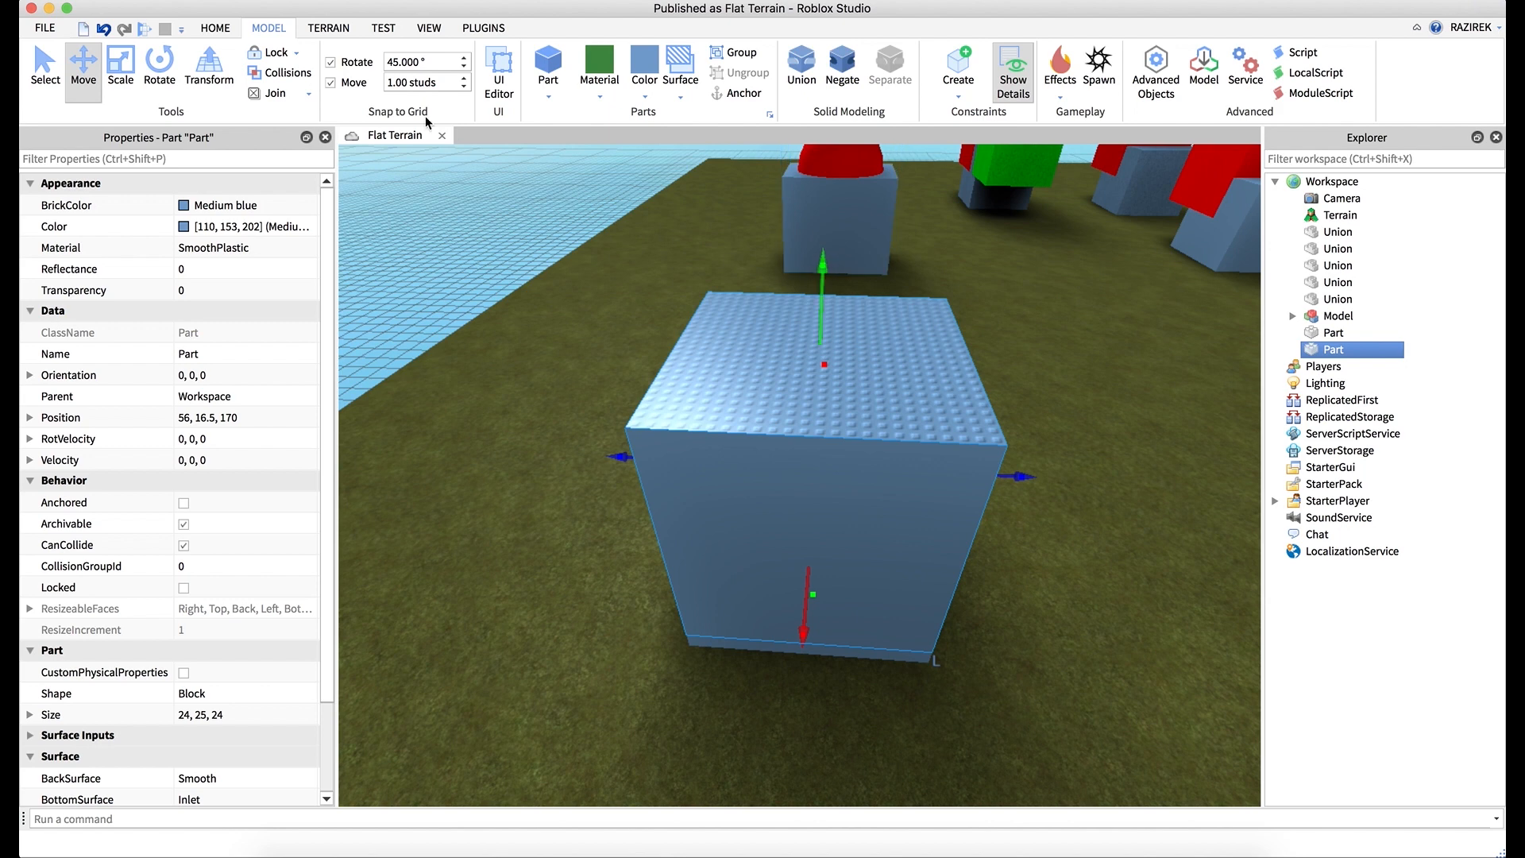
- Shrink the raised copy evenly on its four sides to 20, 25, 20, centred inside the original block
left_click(121, 65)
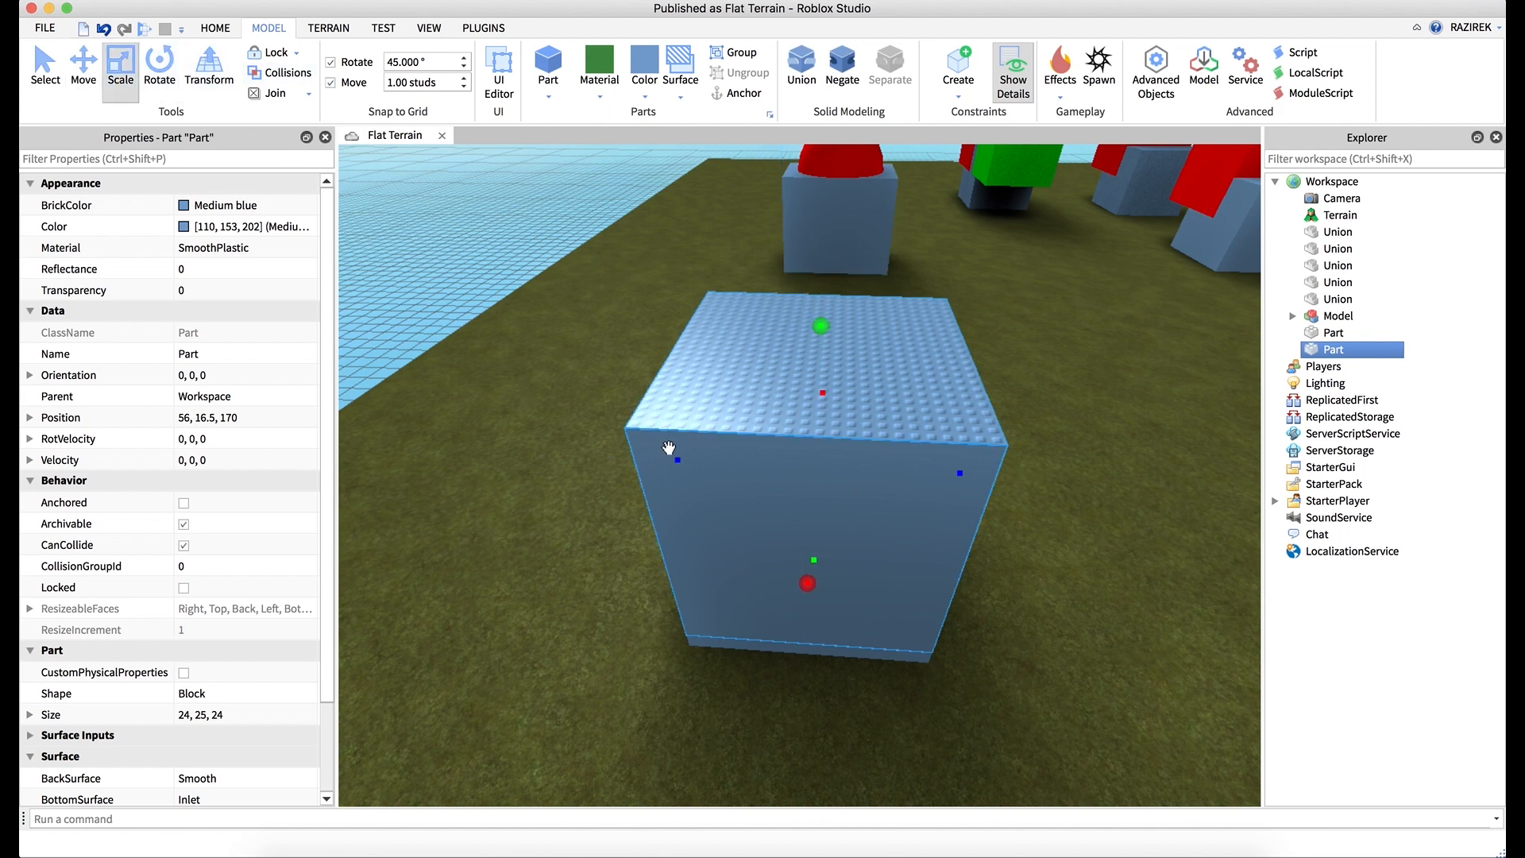
left_click_drag(669, 449, 697, 456)
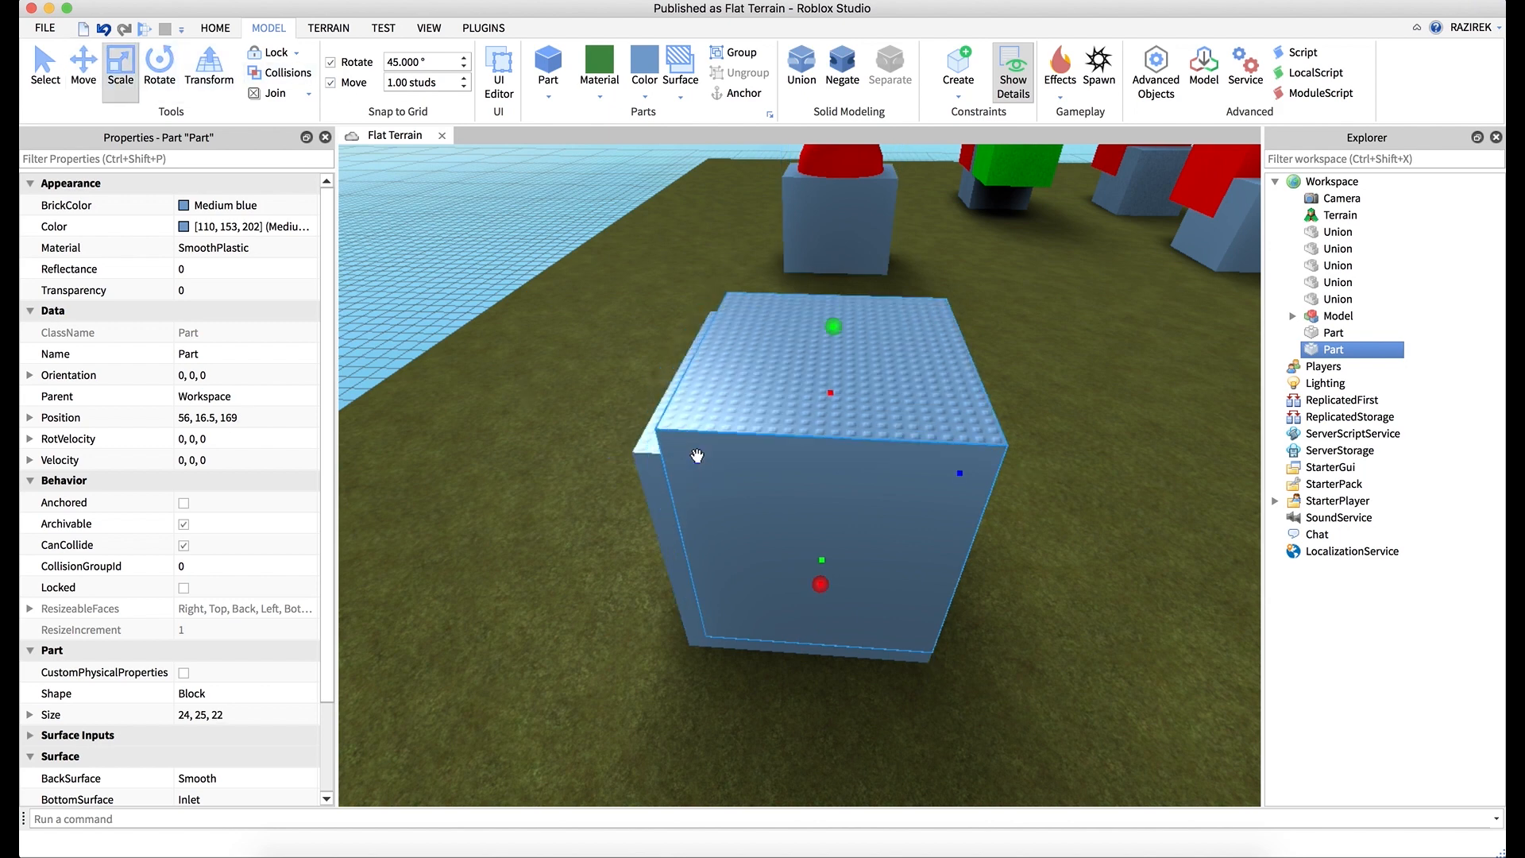
left_click_drag(822, 585, 823, 565)
left_click_drag(959, 472, 941, 474)
right_click_drag(941, 474, 976, 457)
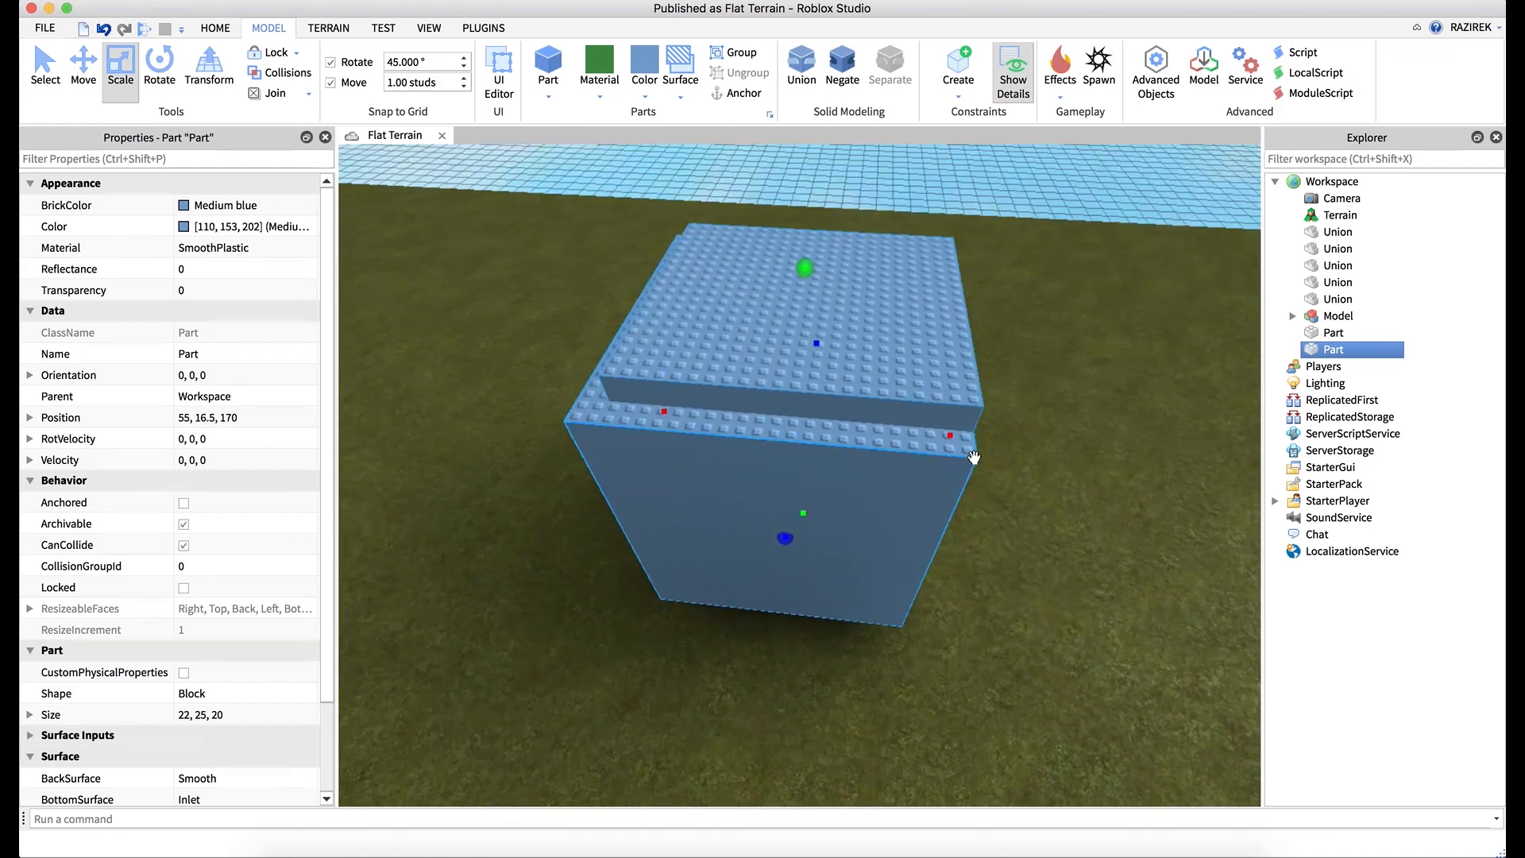
left_click_drag(942, 437, 910, 465)
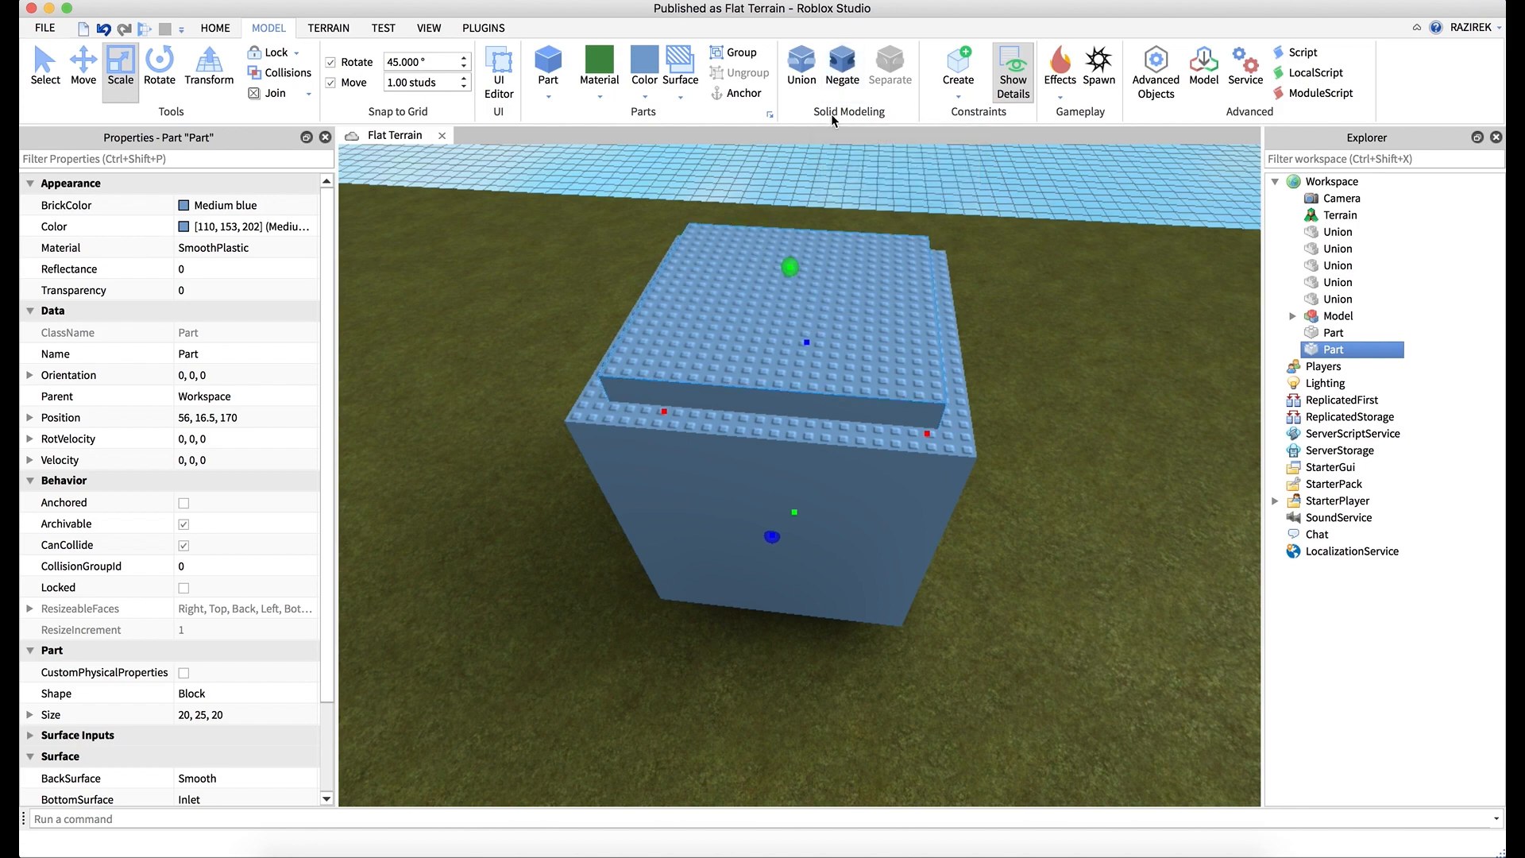
- Negate the smaller raised block and union it with the larger block to cut a cavity into it
left_click(842, 68)
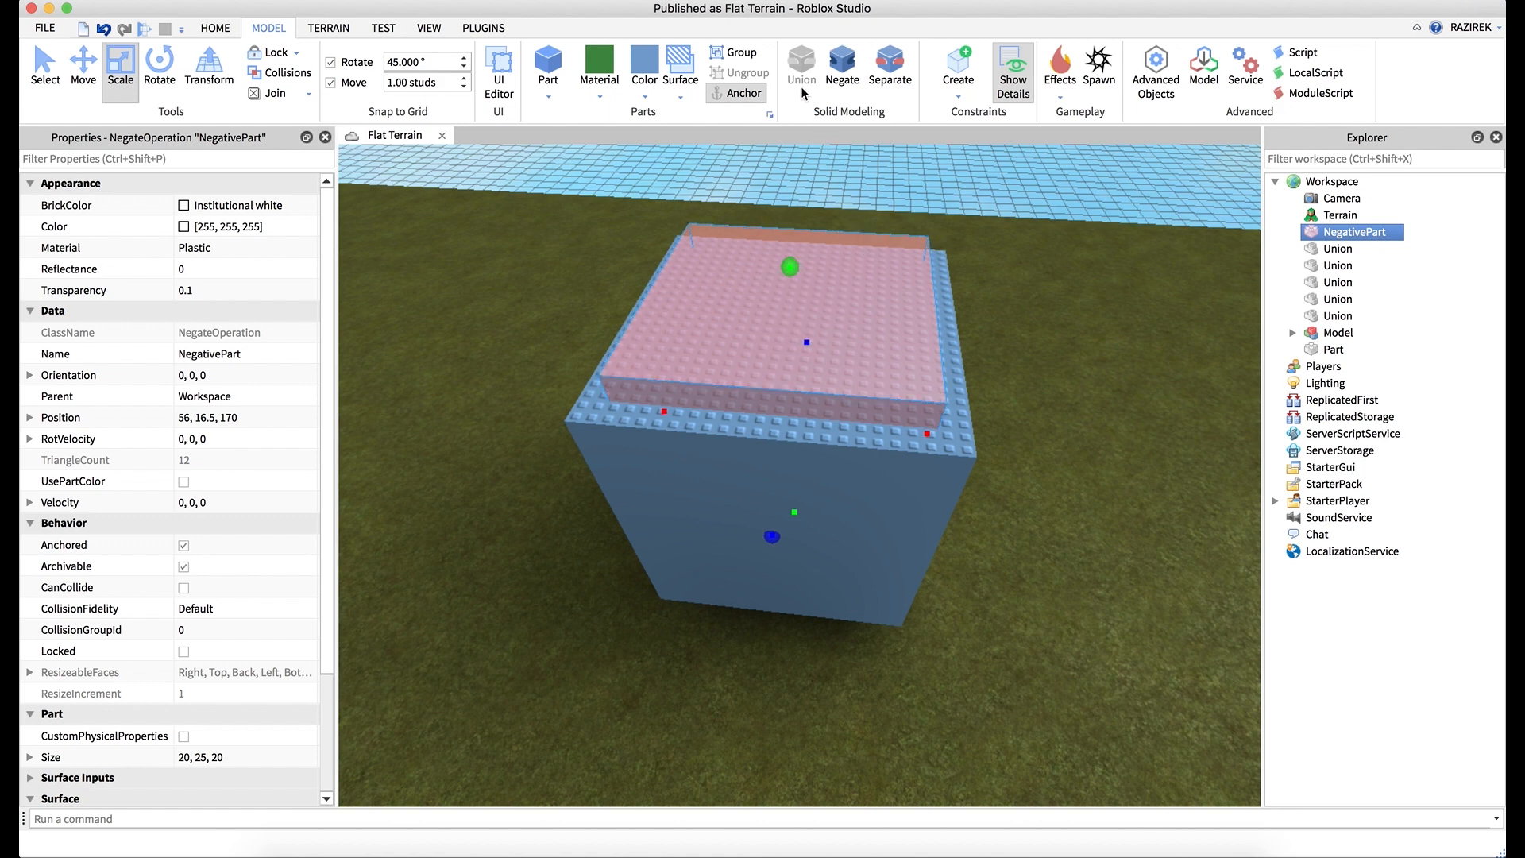
left_click(890, 558)
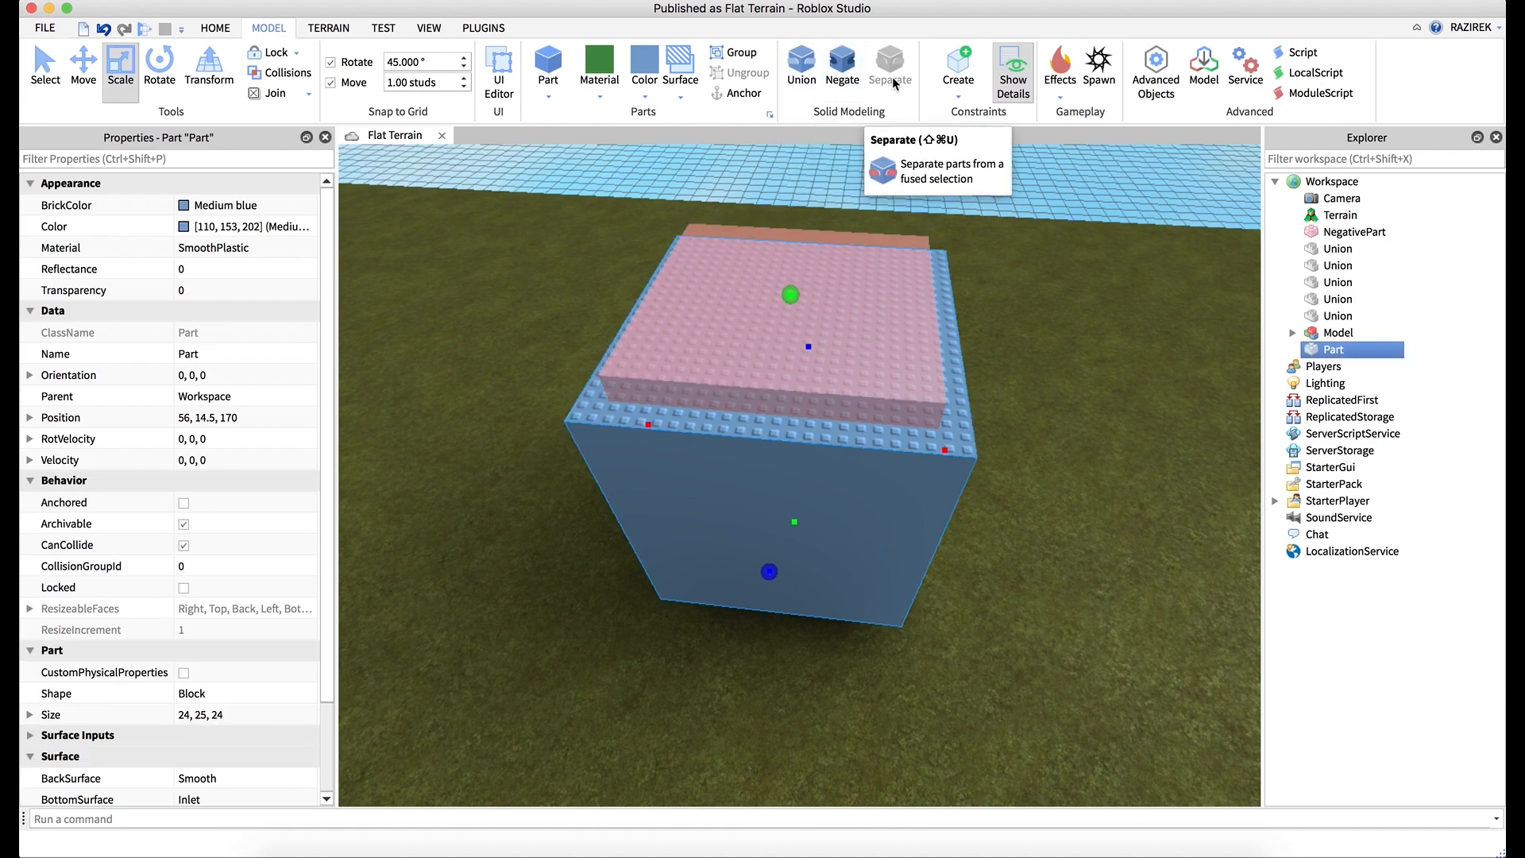
left_click(826, 279)
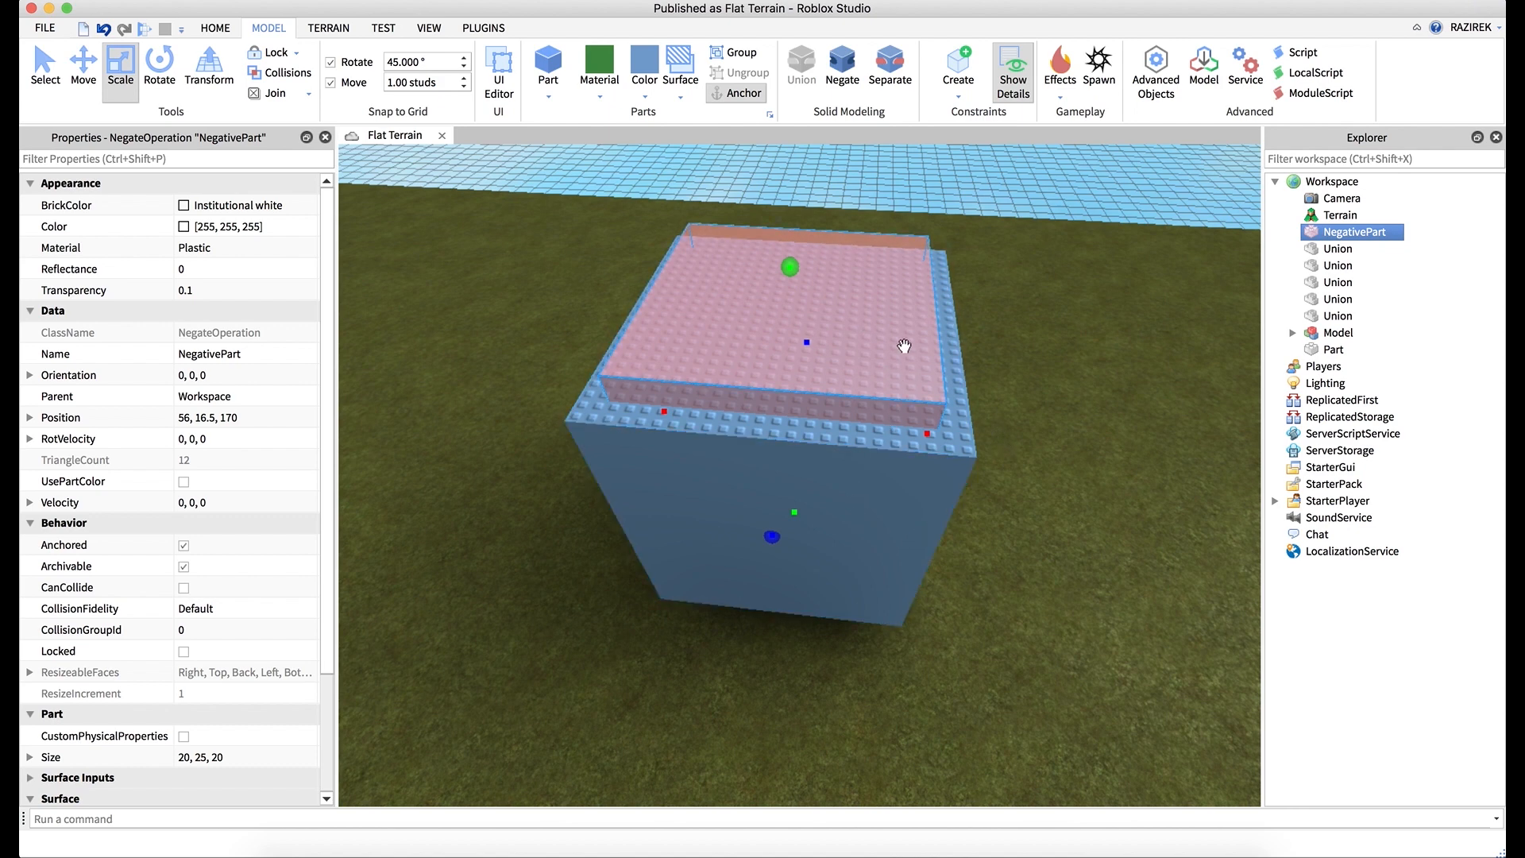
left_click(1328, 356, "ctrl")
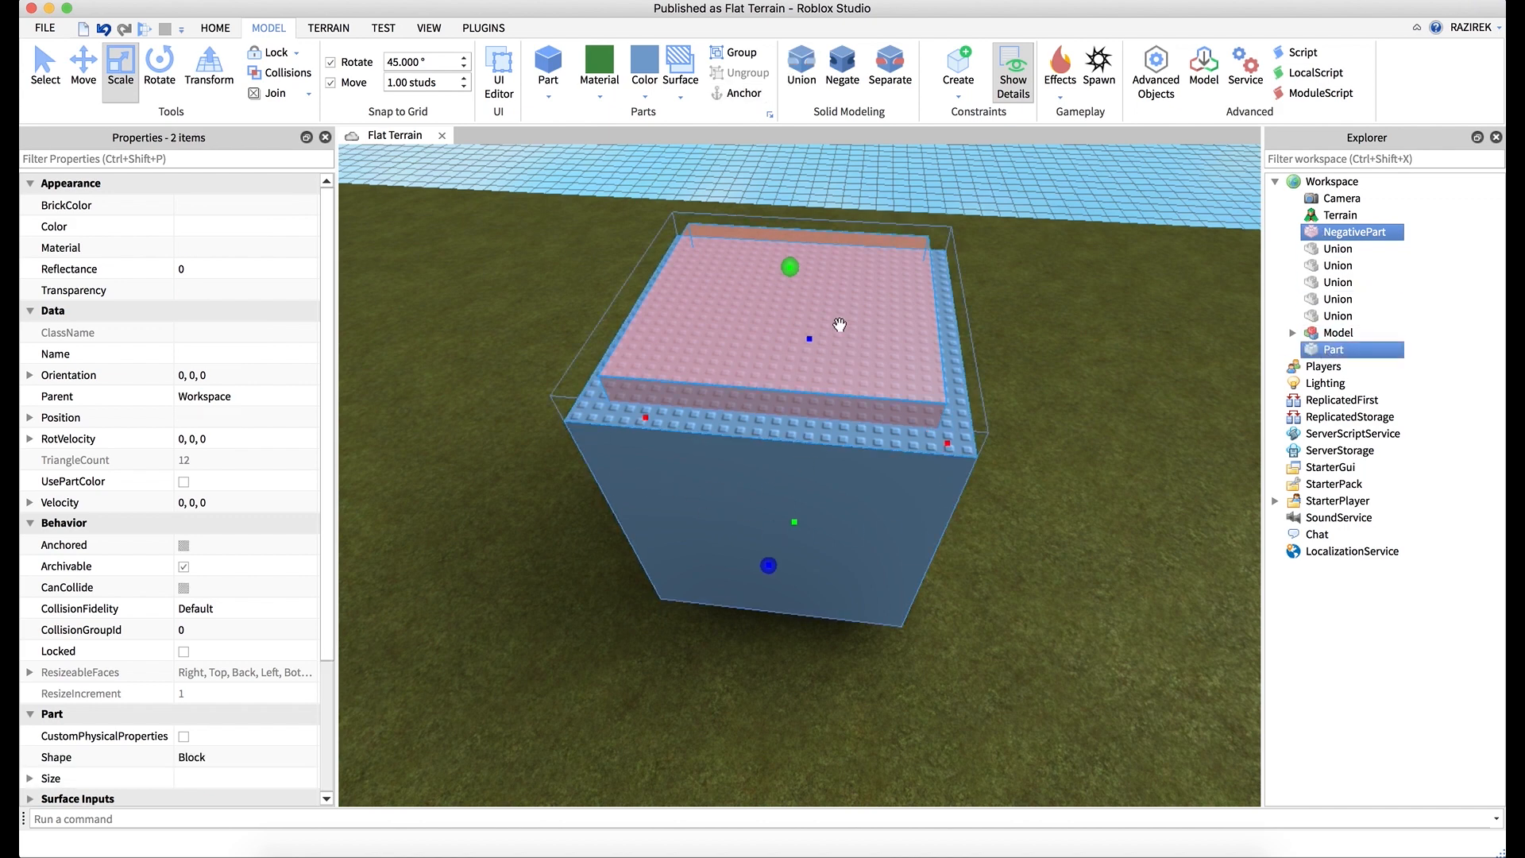
left_click(802, 68)
- Examine the hollowed block's inner walls and floor from several angles and distances
scroll(857, 274, "up", 5)
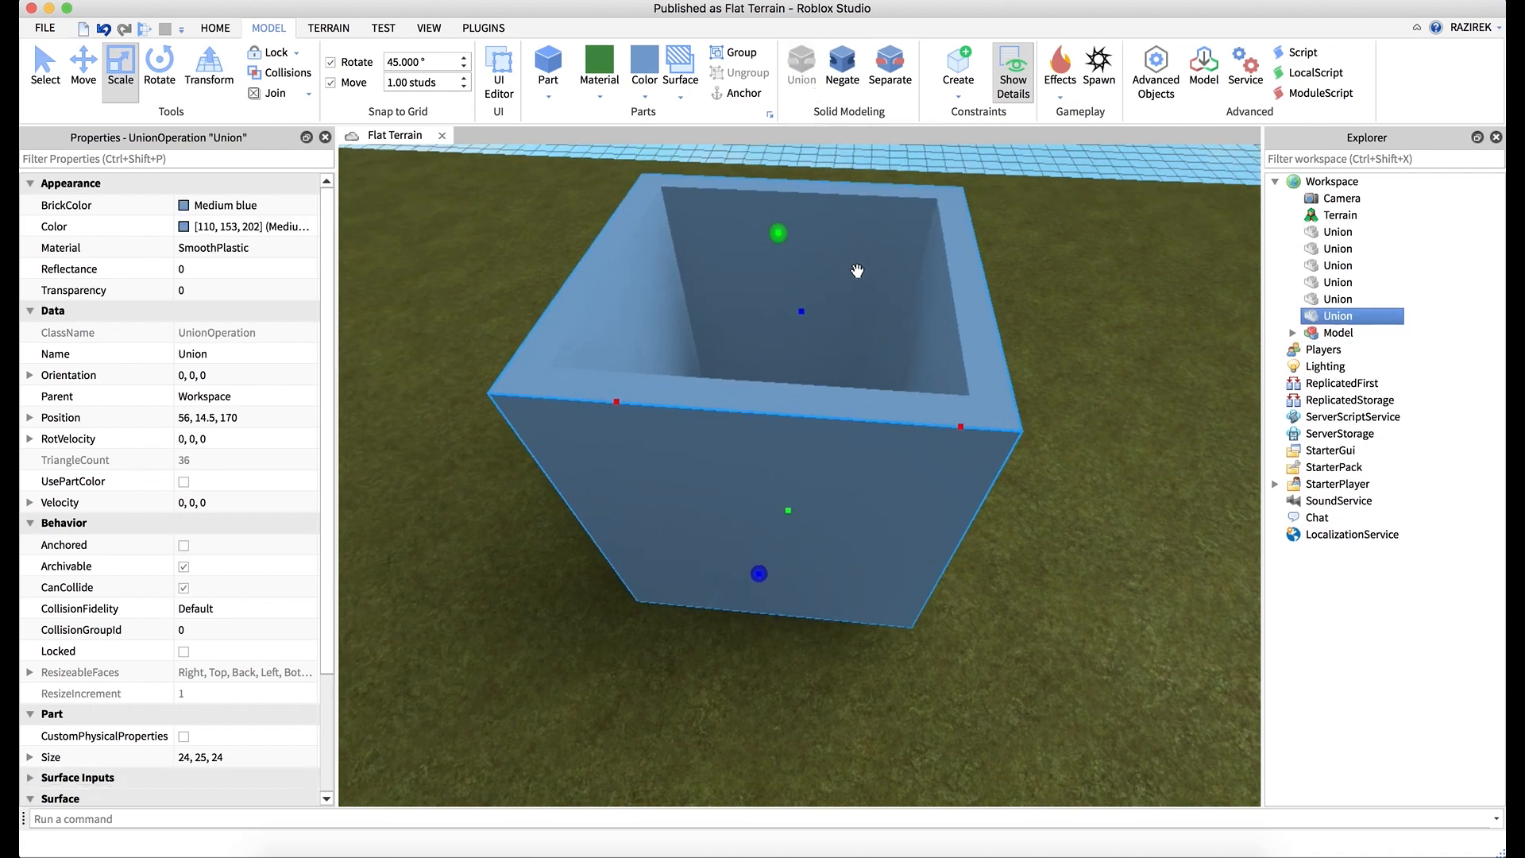
right_click_drag(858, 272, 859, 274)
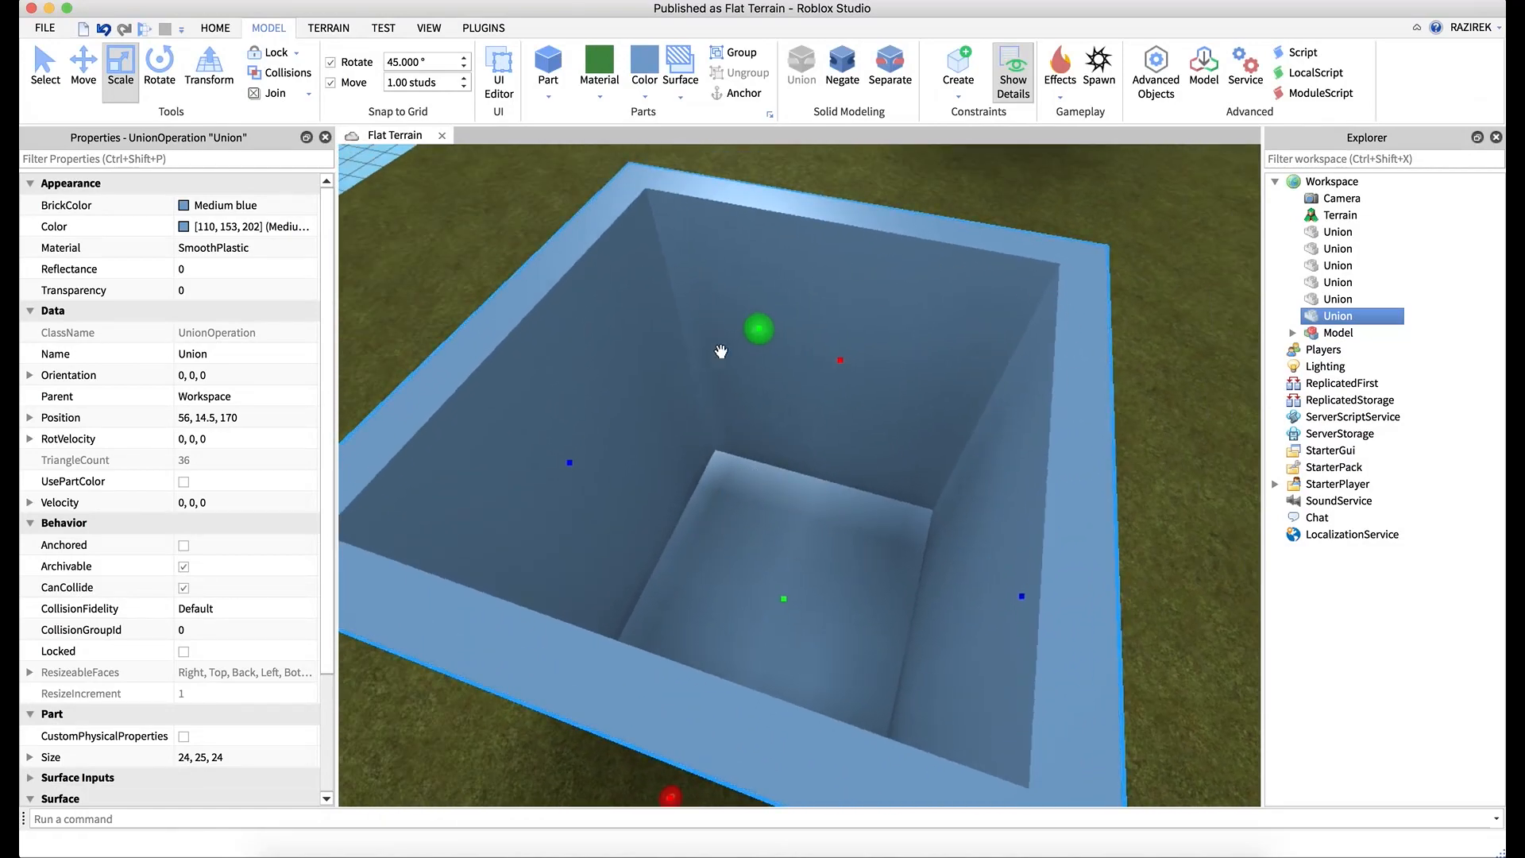
scroll(872, 525, "down", 5)
right_click_drag(871, 525, 872, 525)
scroll(872, 524, "up", 3)
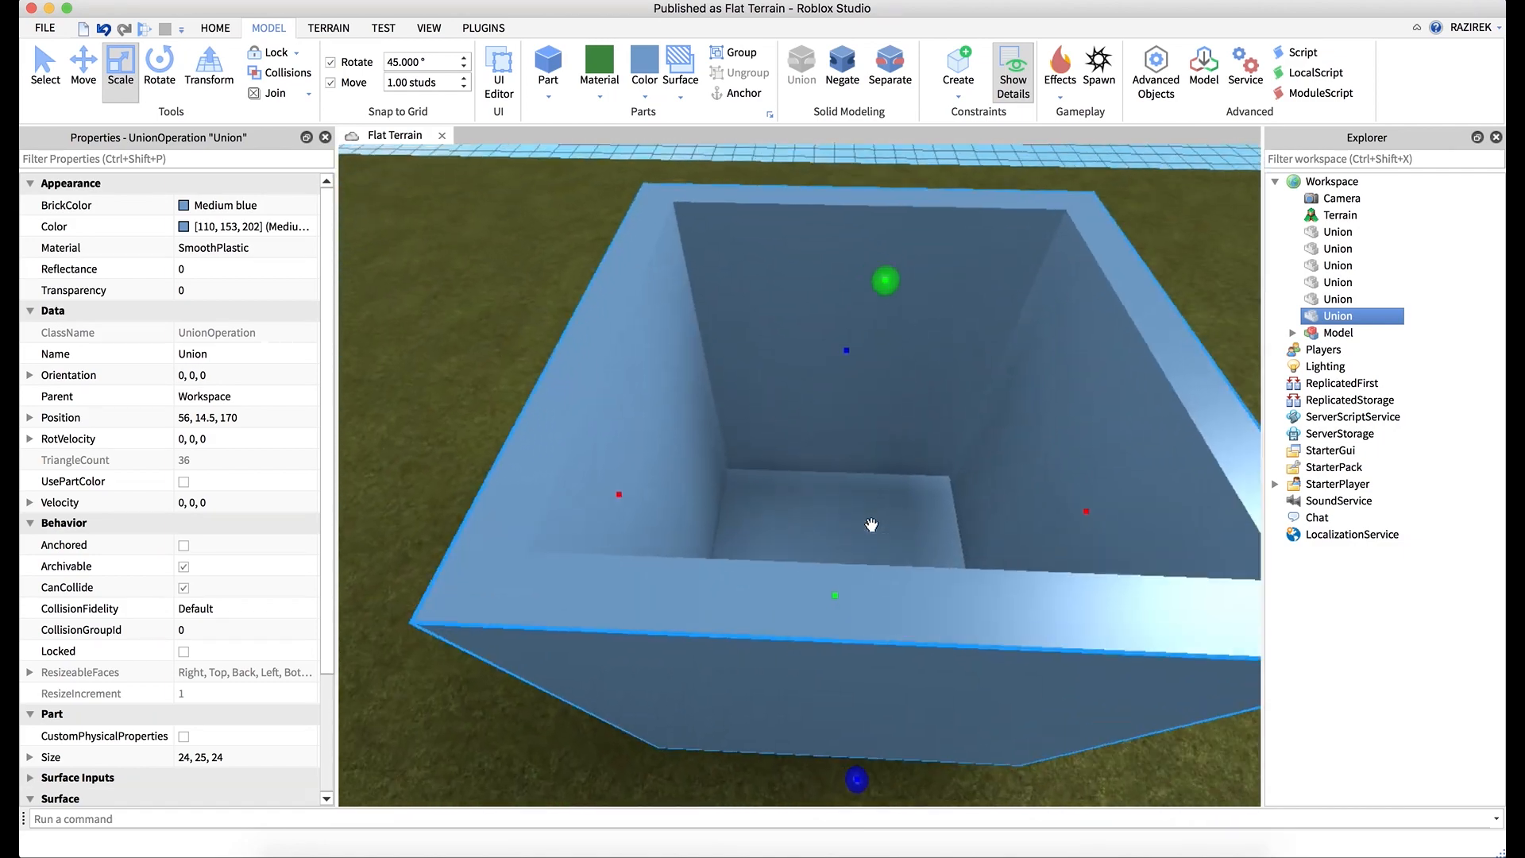
scroll(872, 525, "up", 2)
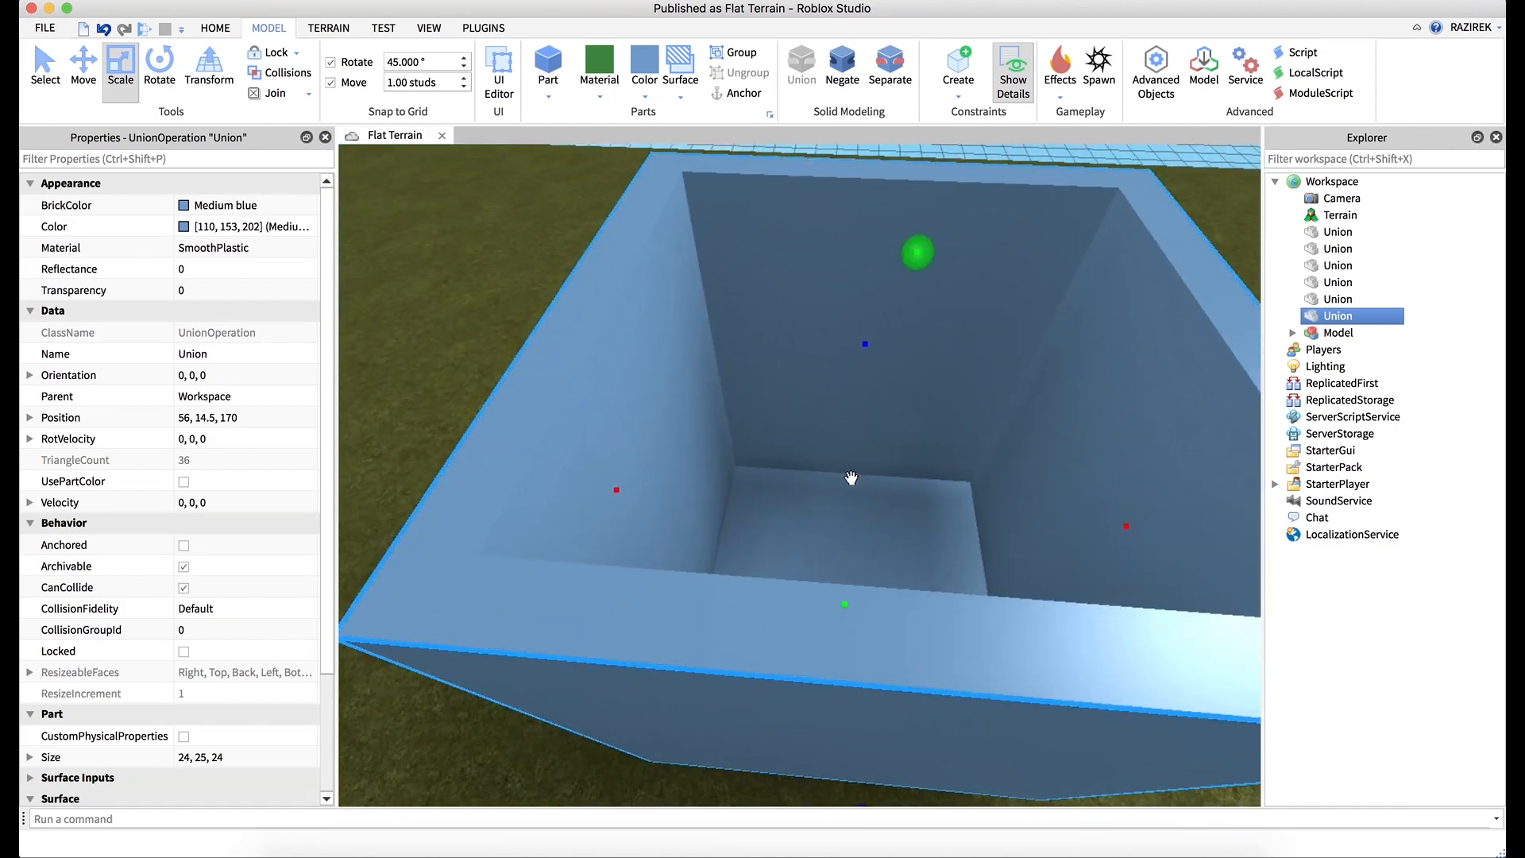
right_click_drag(593, 286, 593, 285)
key("s")
- Insert a new block in front of the hollow box and scale it into a tall stair step of 8, 22, 19
left_click(548, 65)
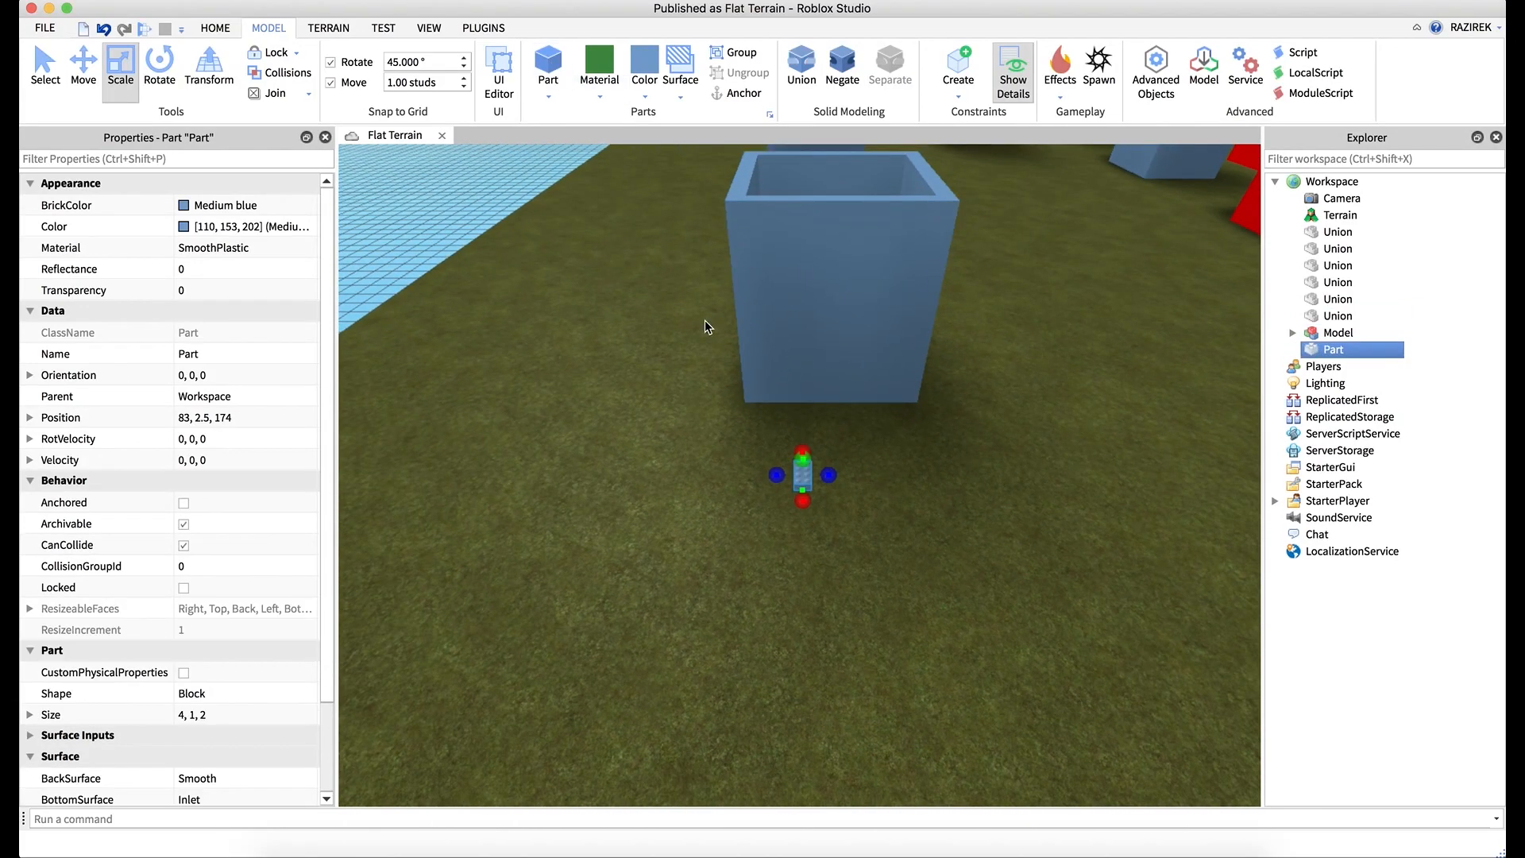
left_click_drag(825, 475, 845, 244)
left_click(770, 371)
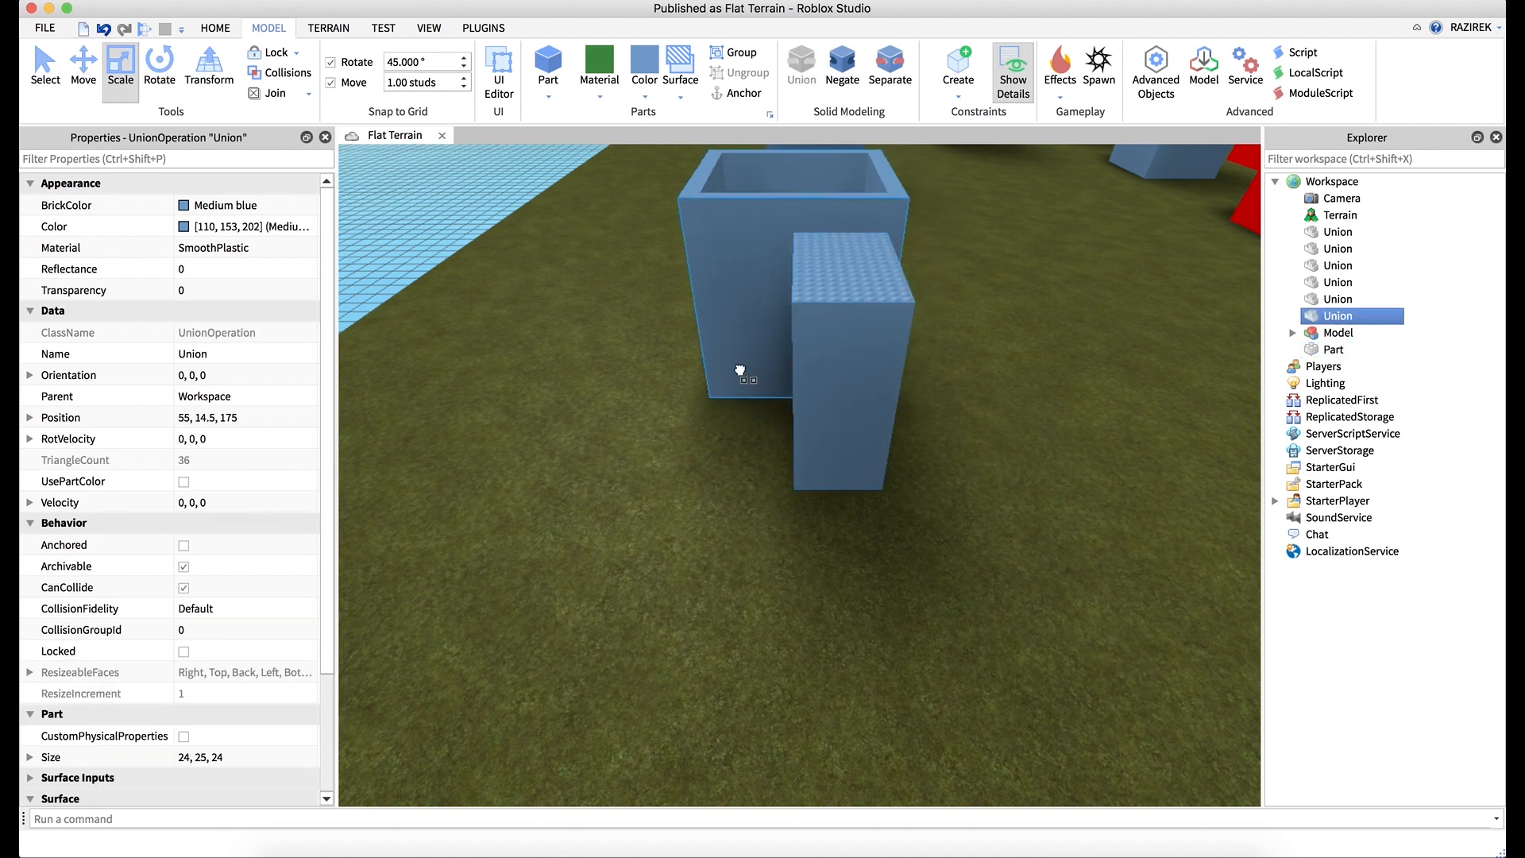
left_click(798, 370)
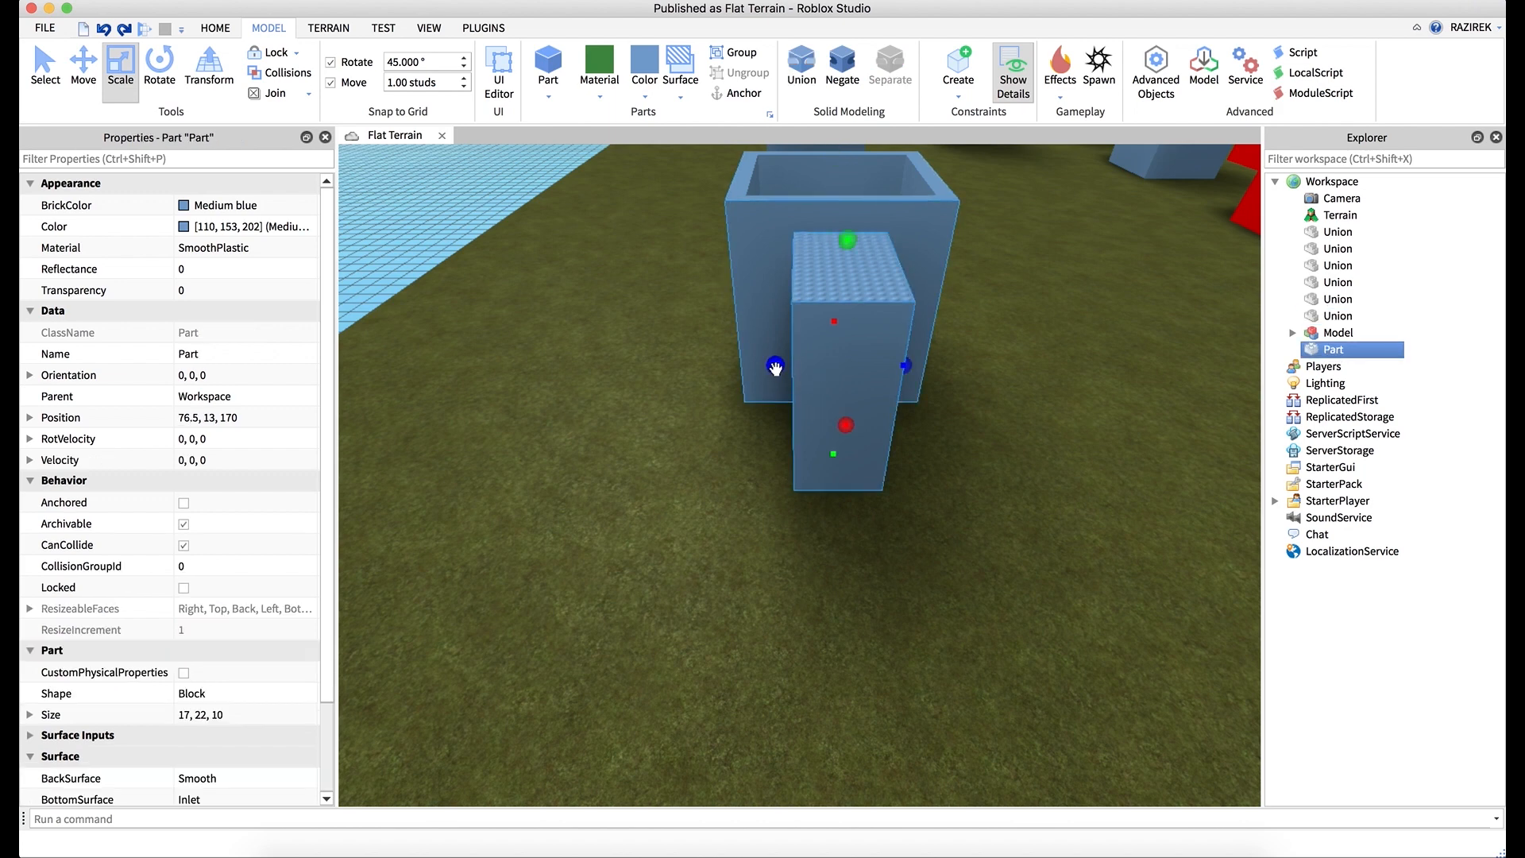
left_click_drag(775, 367, 735, 365)
left_click_drag(904, 366, 950, 368)
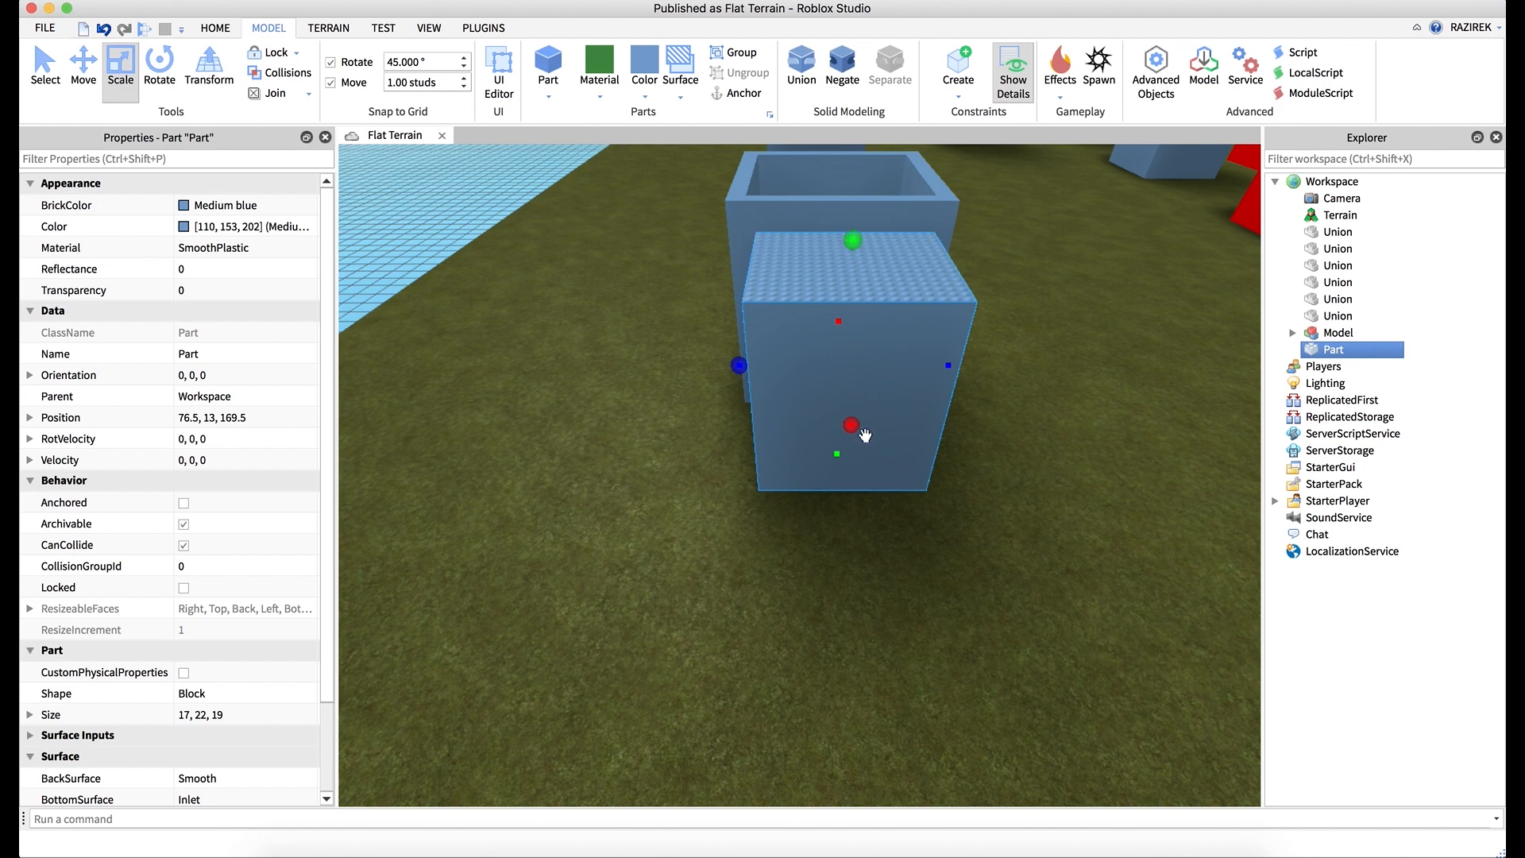
left_click_drag(852, 426, 845, 376)
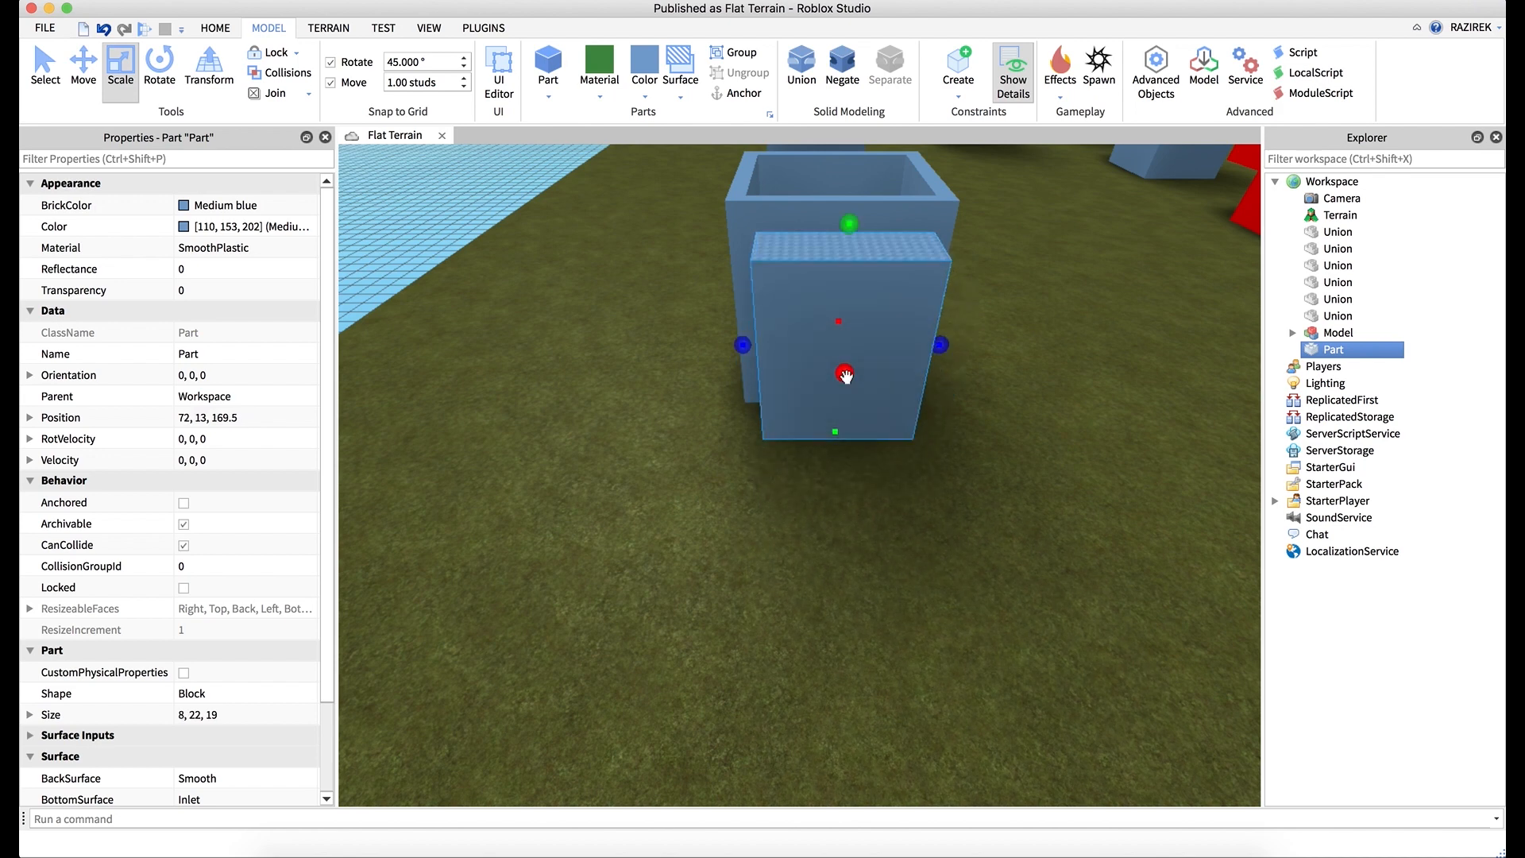
- Duplicate the tall step block, move the copy 8 studs outward from the box and reduce its height to 17
key("ctrl+d")
left_click(83, 70)
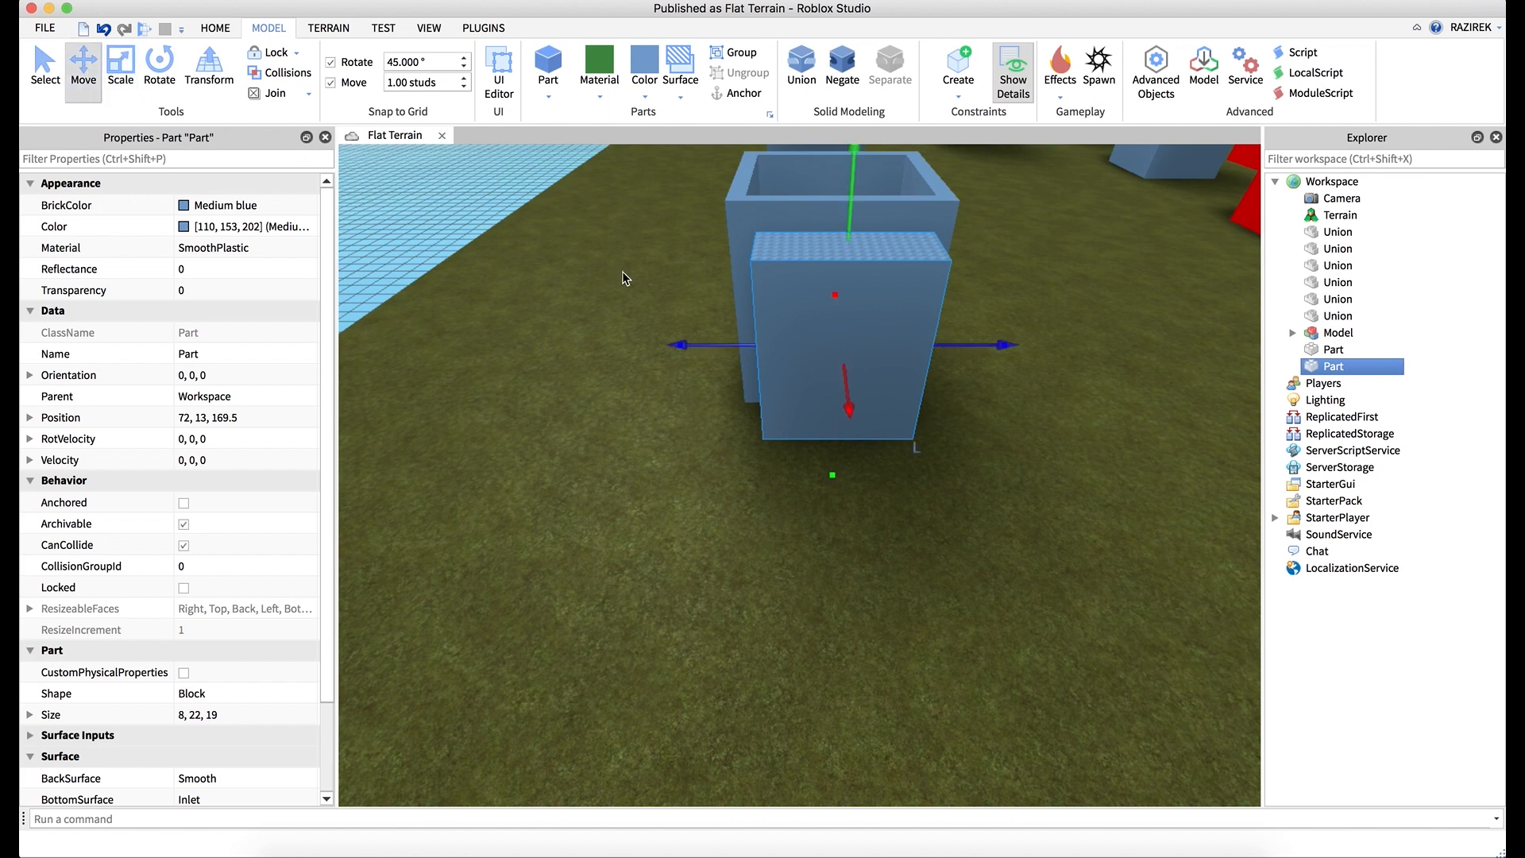
left_click_drag(847, 399, 861, 452)
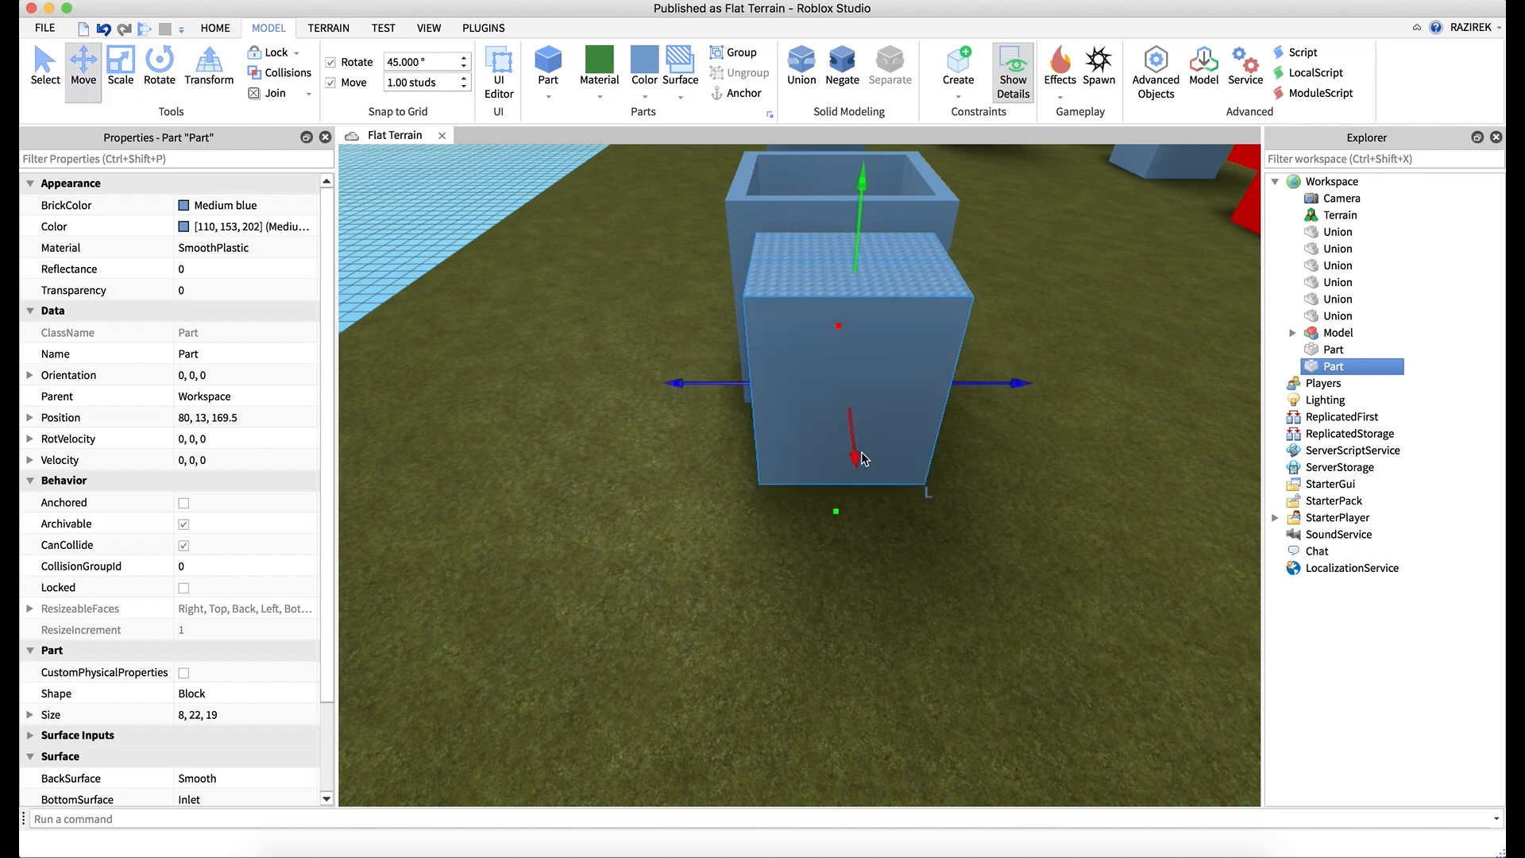
left_click(121, 70)
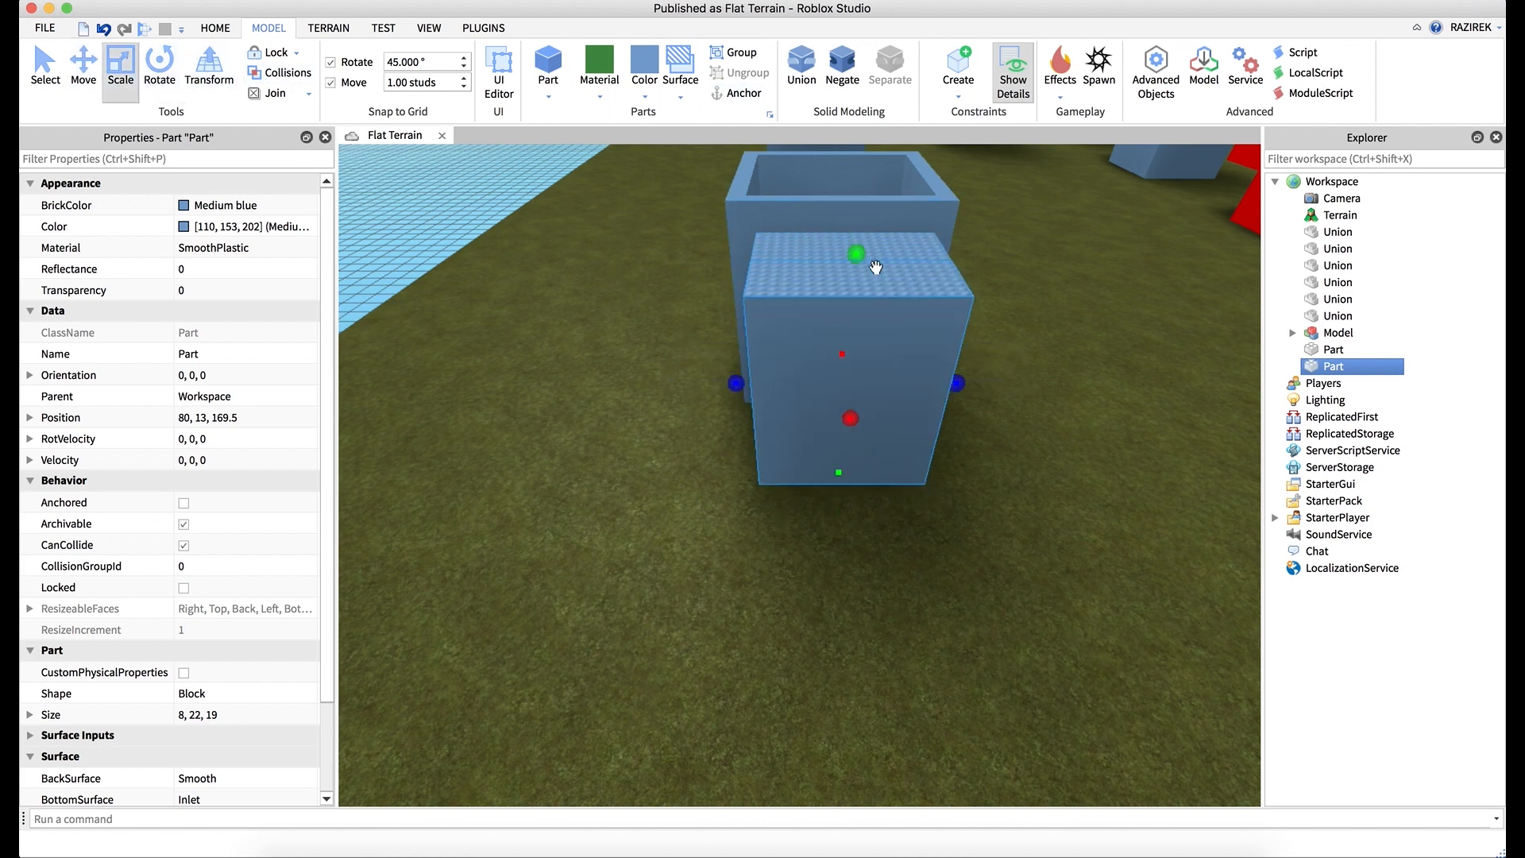
left_click_drag(856, 256, 861, 331)
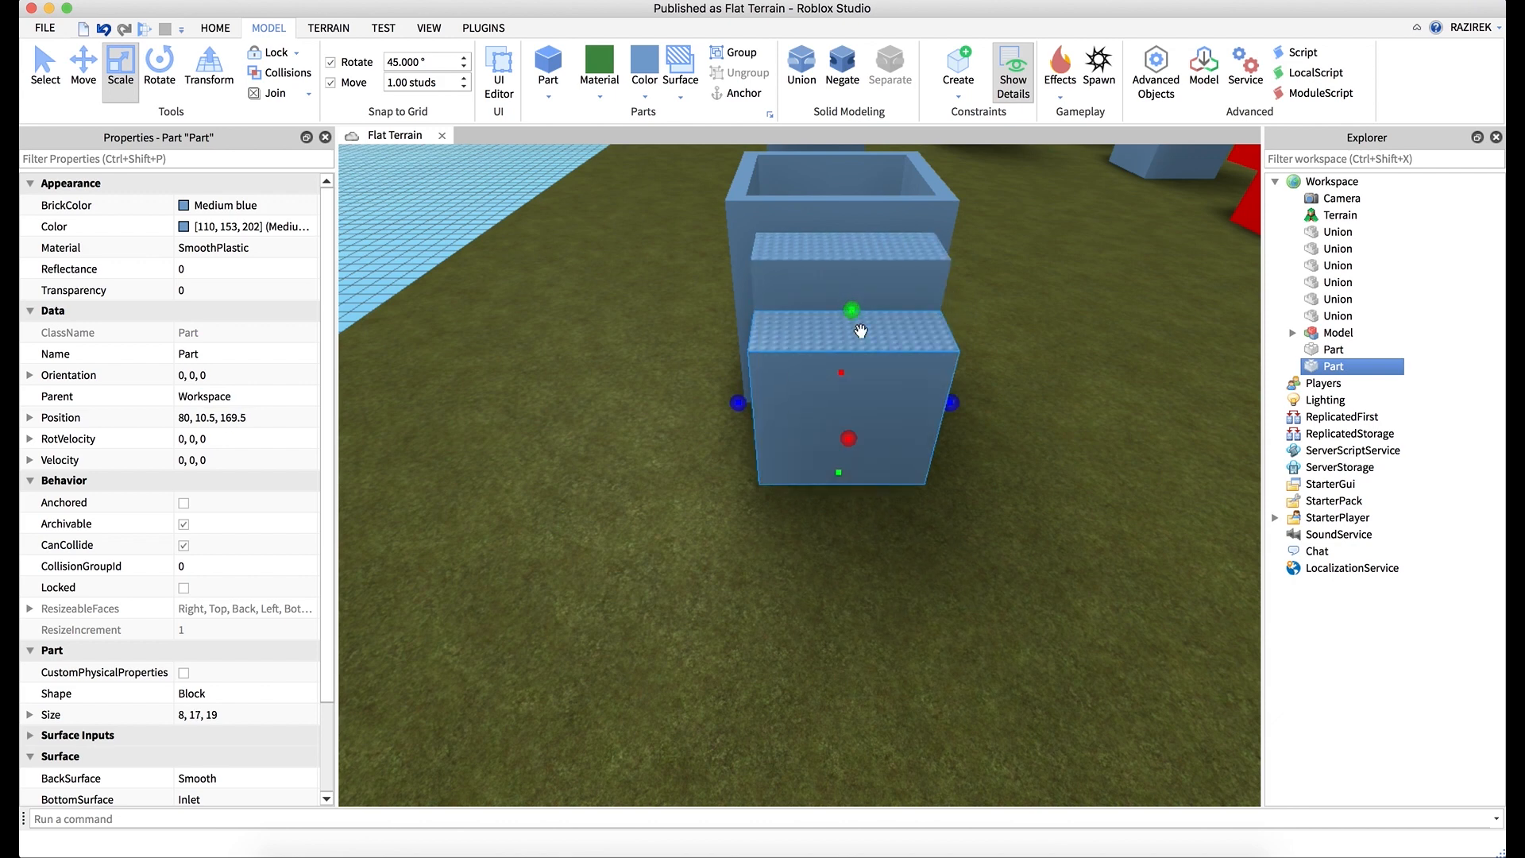
- Duplicate the second step, move the copy outward to 88 on the X axis and reduce its height to 11
key("super+d")
left_click(84, 76)
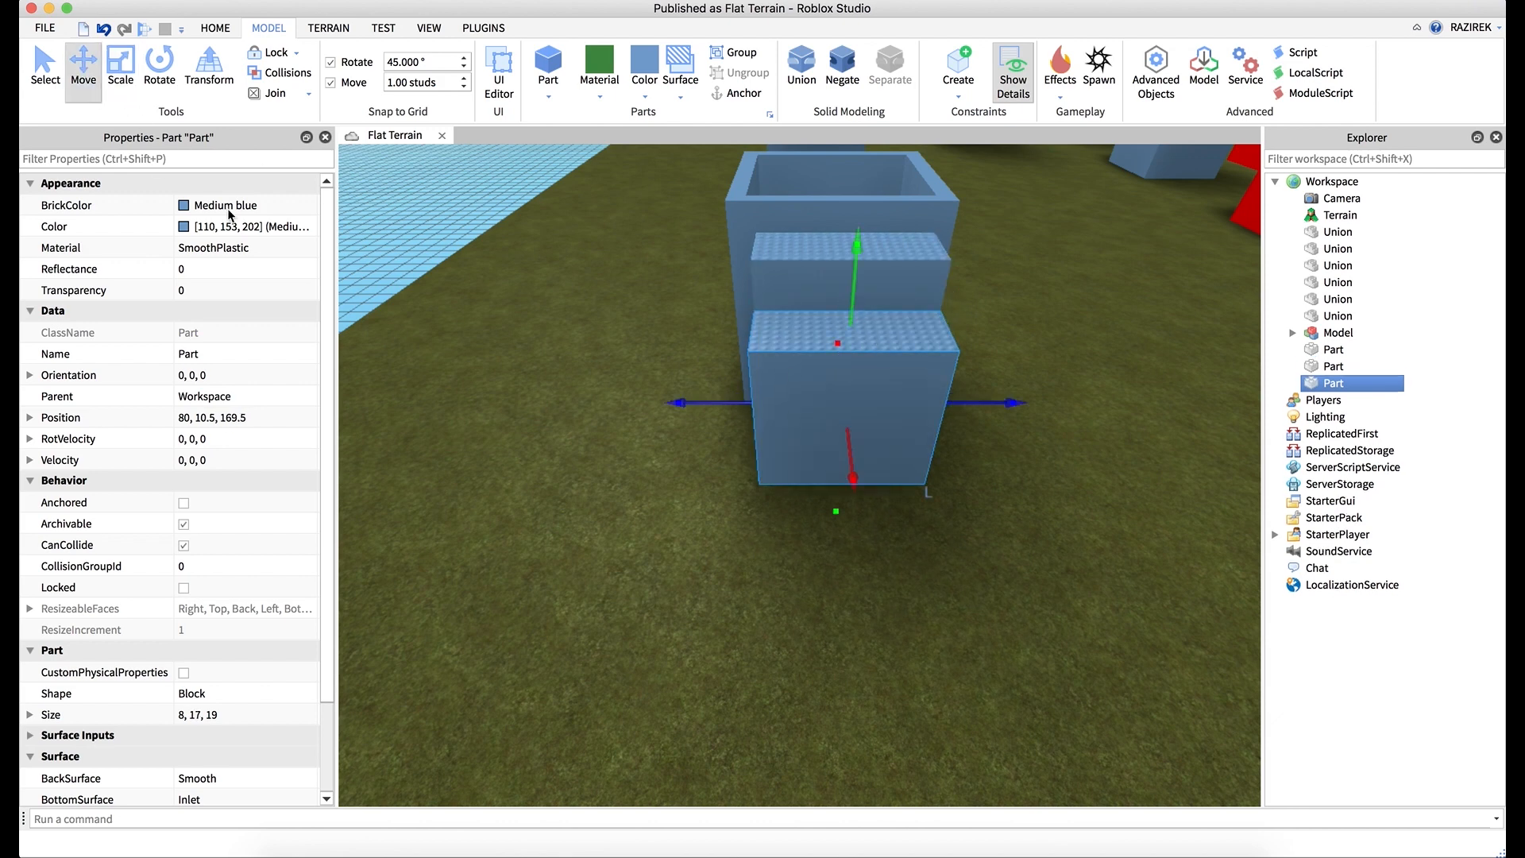
left_click_drag(851, 477, 865, 567)
left_click(131, 74)
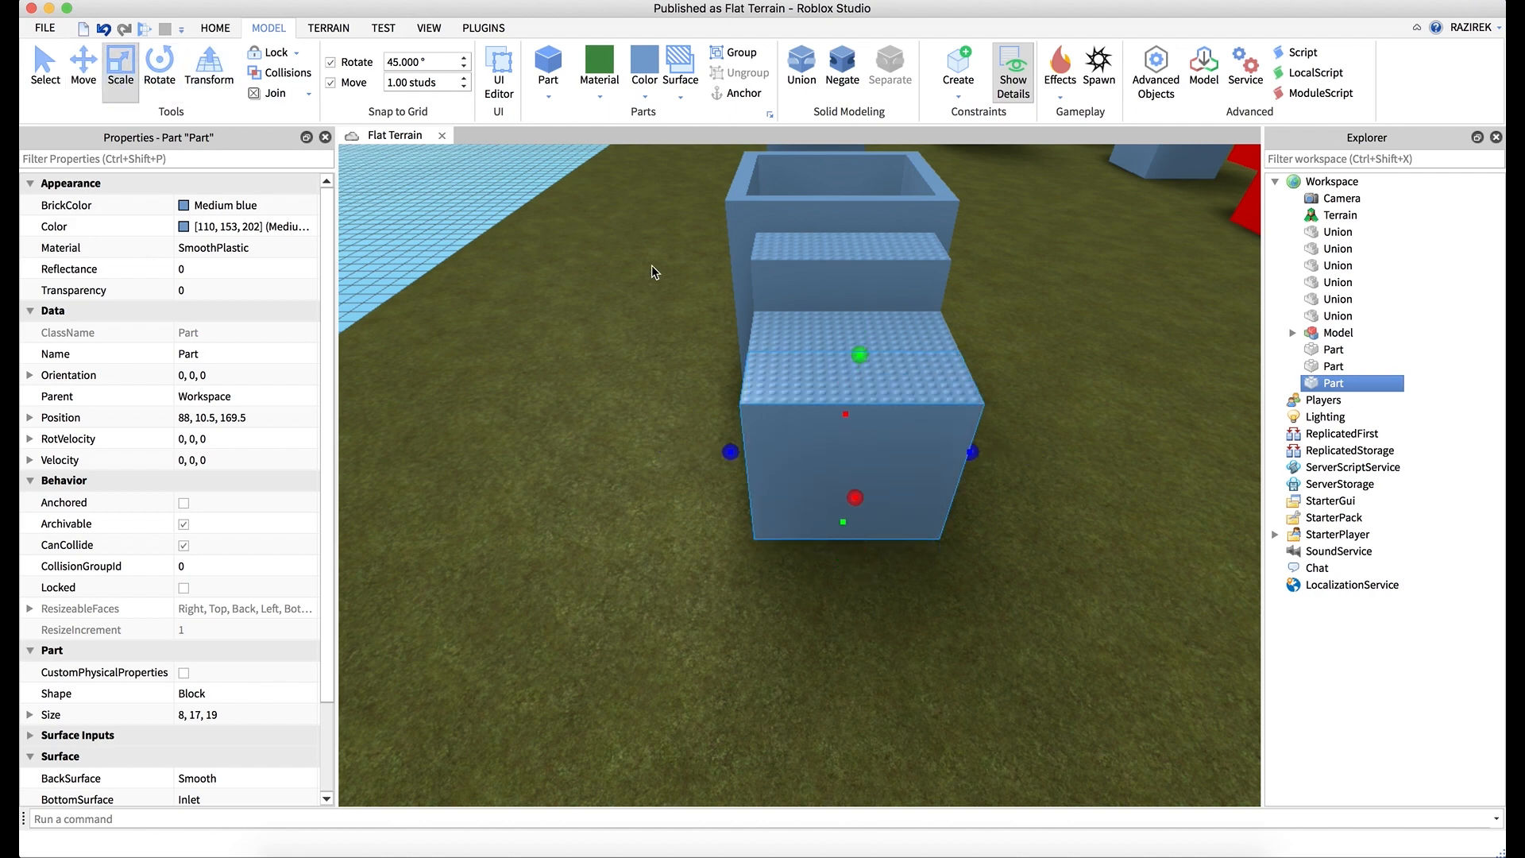
left_click_drag(857, 355, 852, 414)
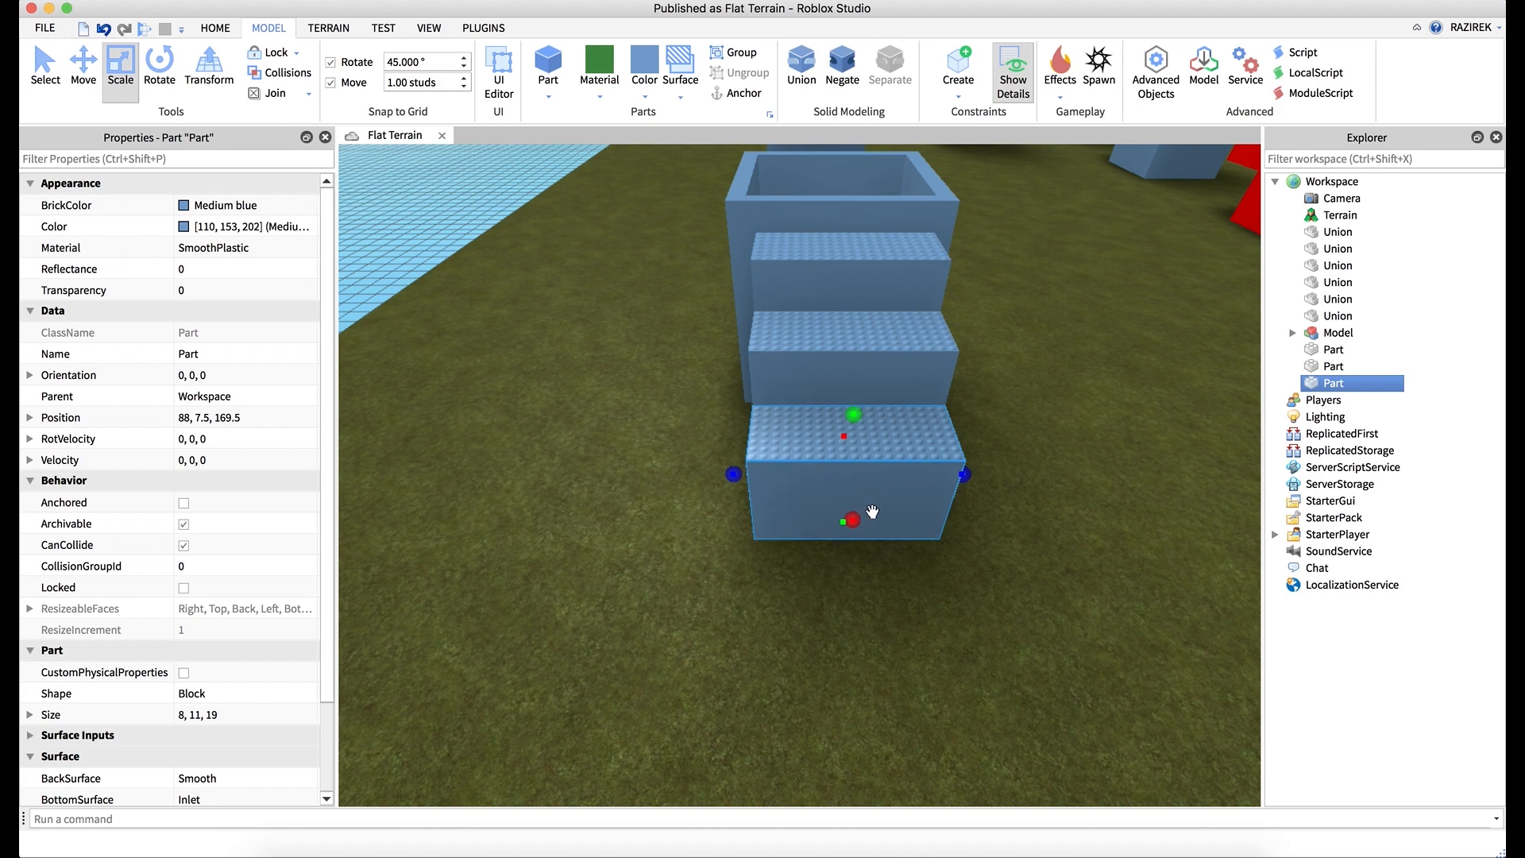
- Duplicate the third step, move the copy outward to 96 on the X axis and reduce its height to 4
key("ctrl+d")
key("ctrl+2")
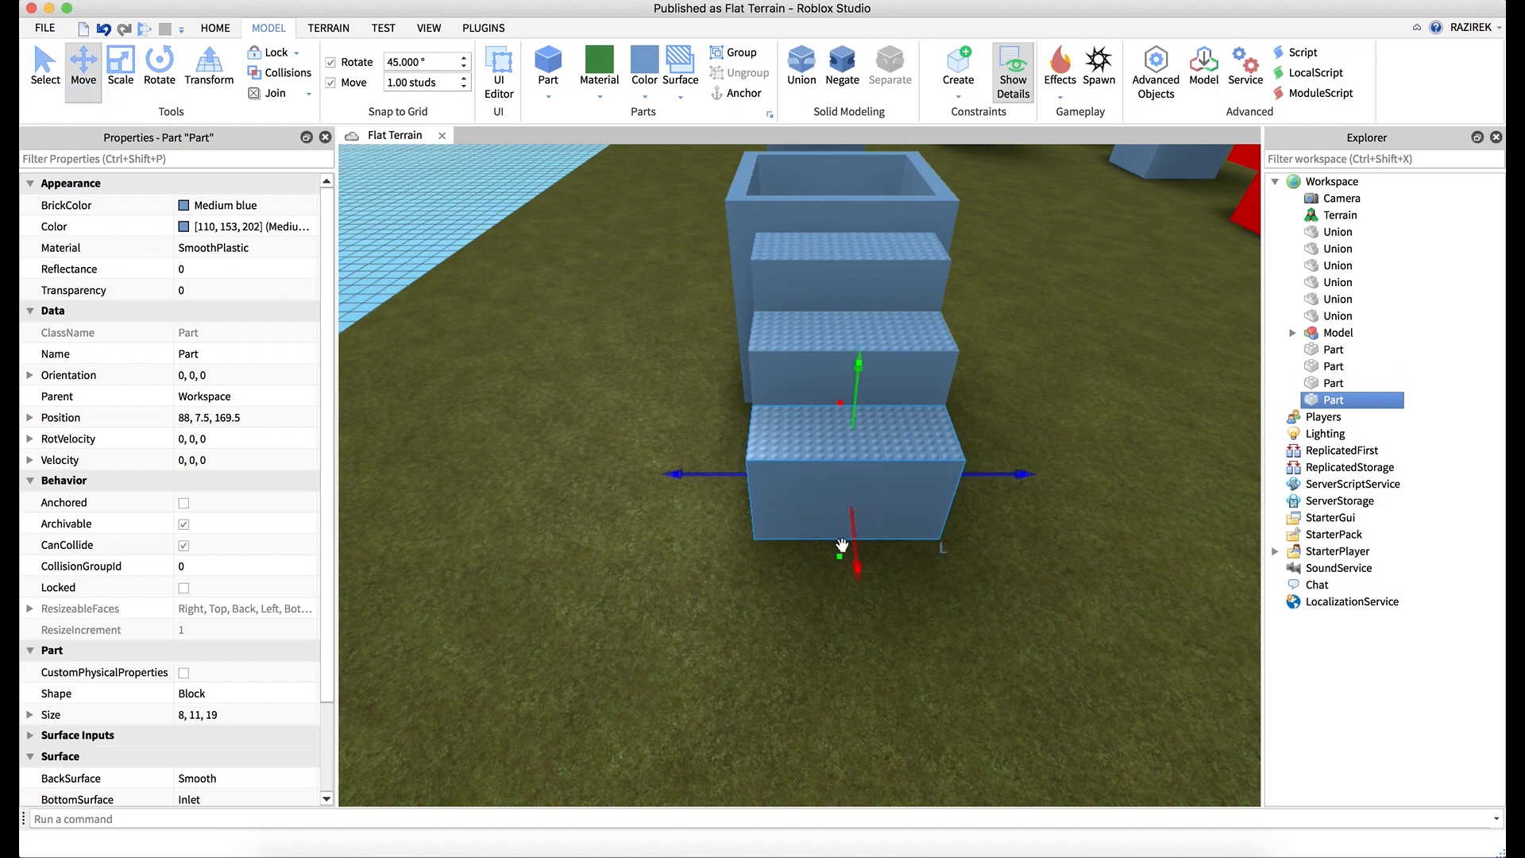
left_click_drag(854, 556, 880, 647)
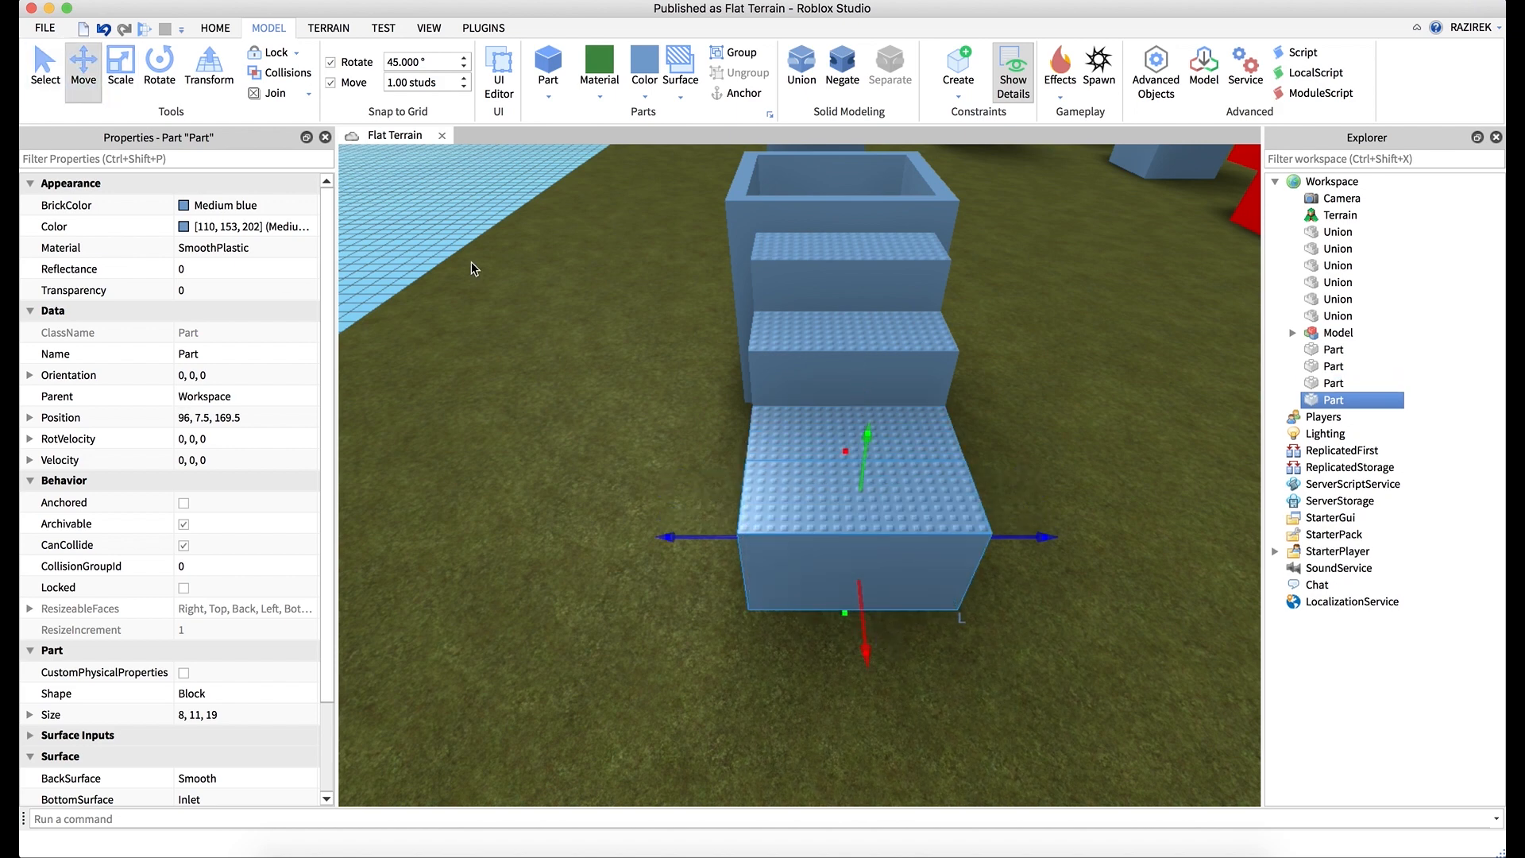
key("ctrl+3")
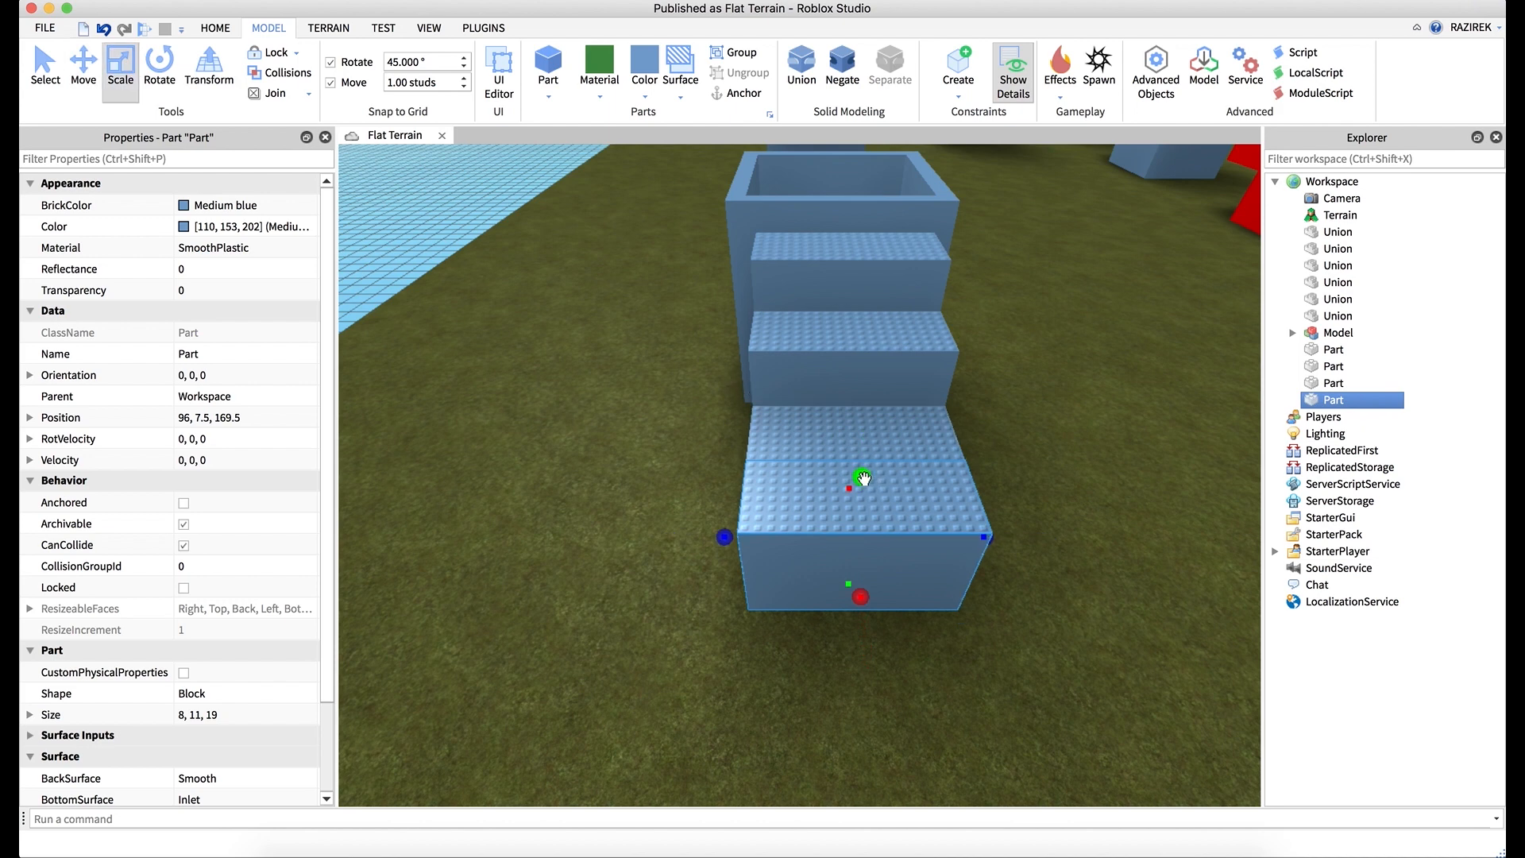
left_click_drag(864, 478, 861, 540)
left_click(1053, 455)
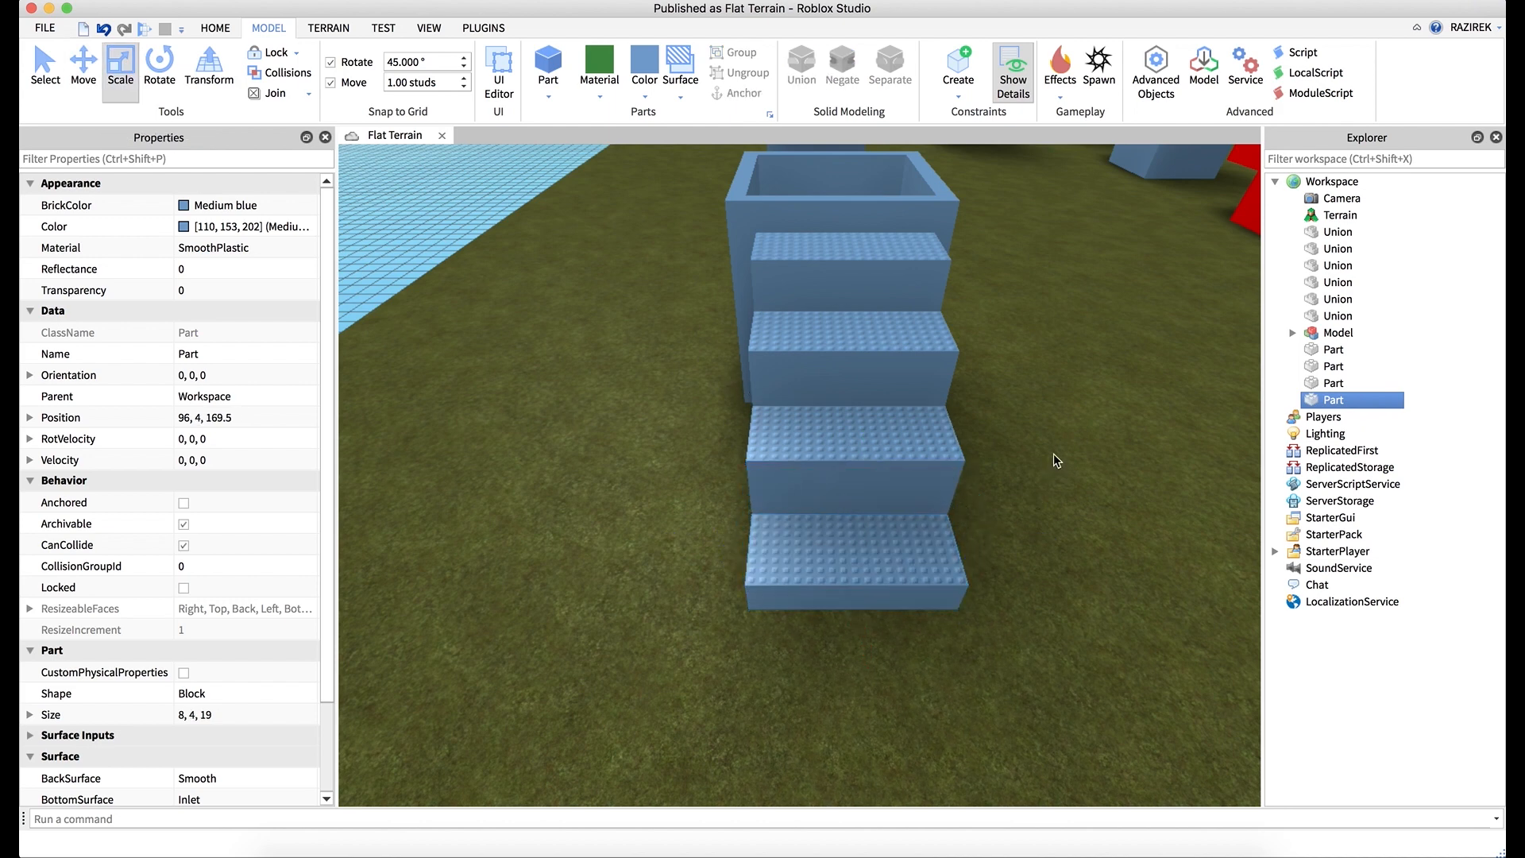
- Start a playtest and run the character past the red block towards the blue staircase
left_click(144, 28)
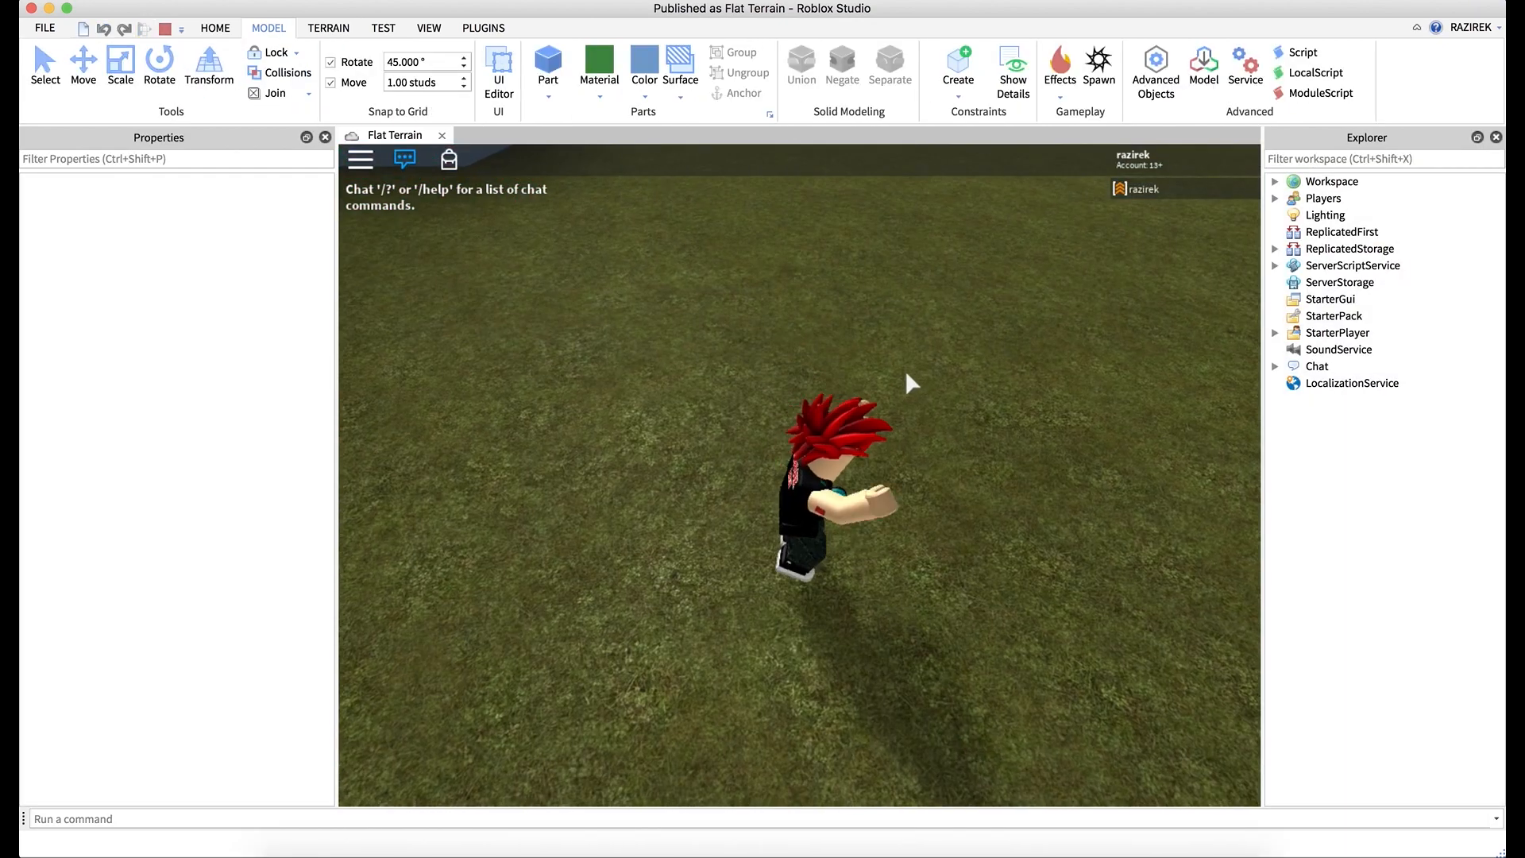
key("w")
right_click_drag(906, 374, 905, 374)
key("d")
key("w")
key("w")
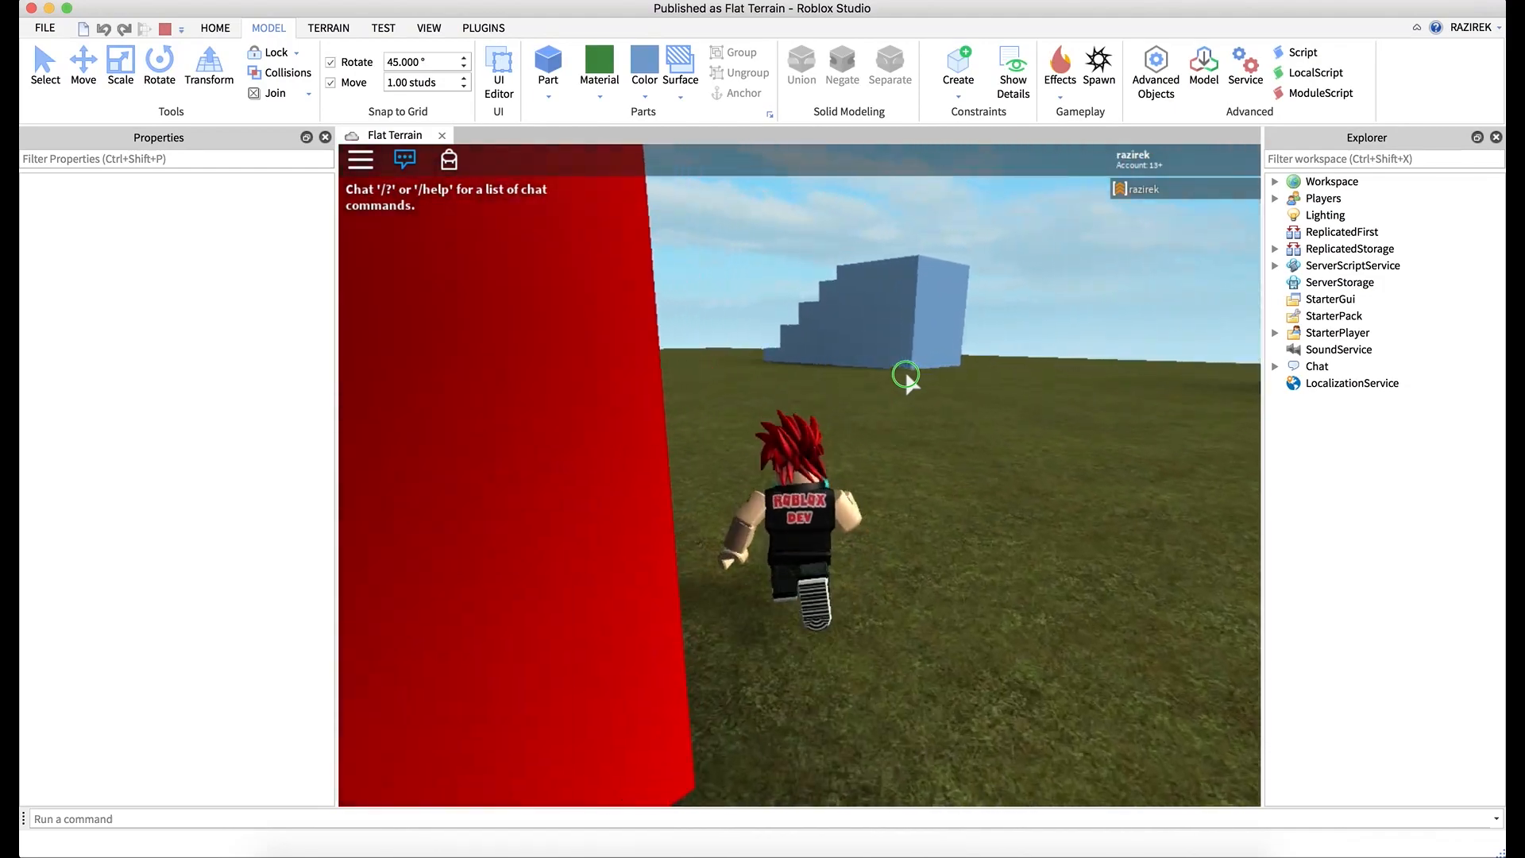
key("w")
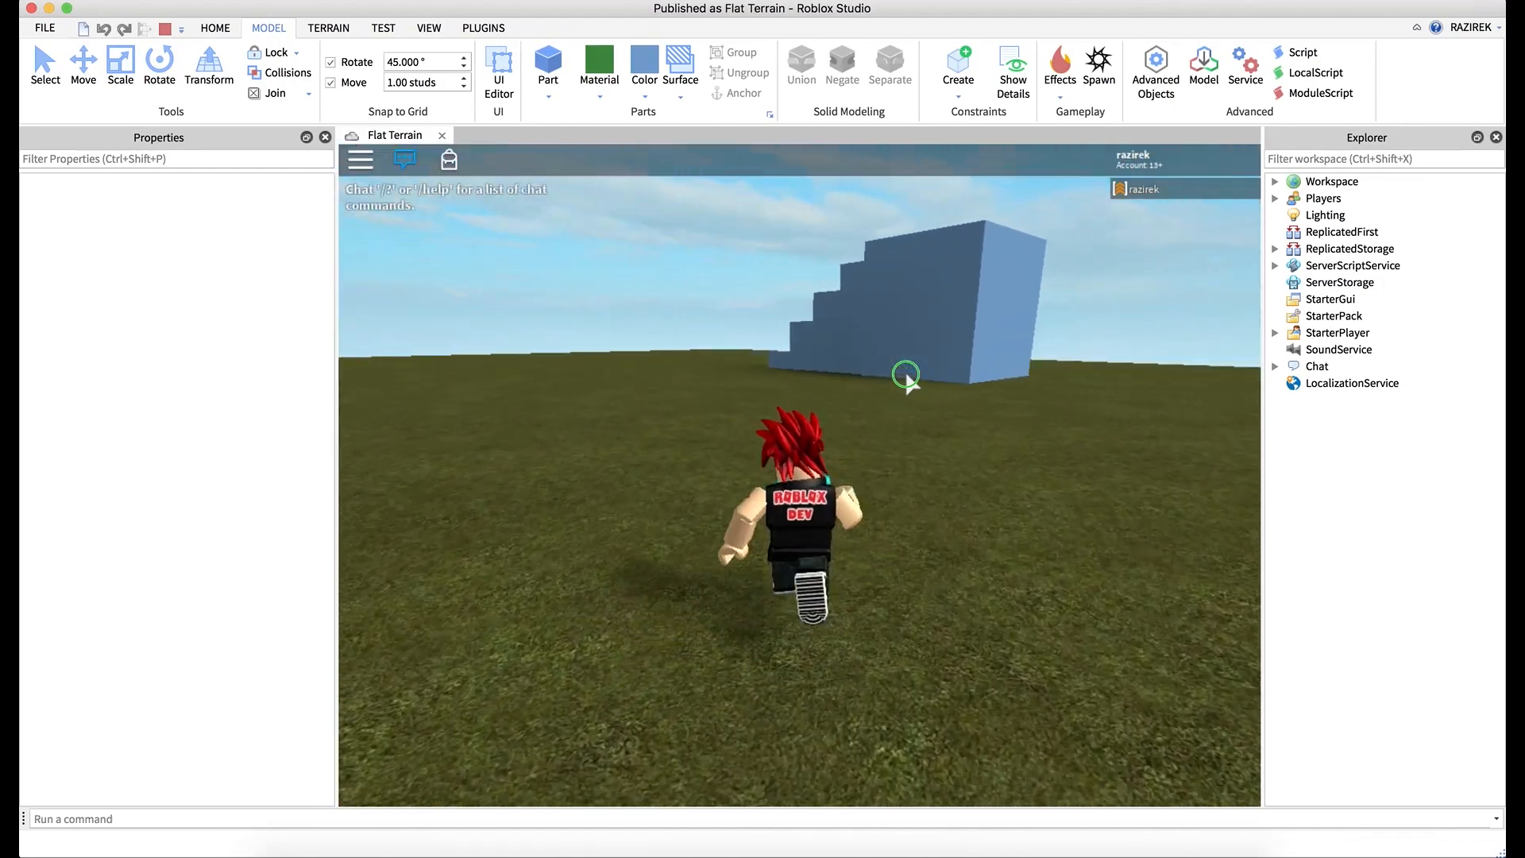
key("w")
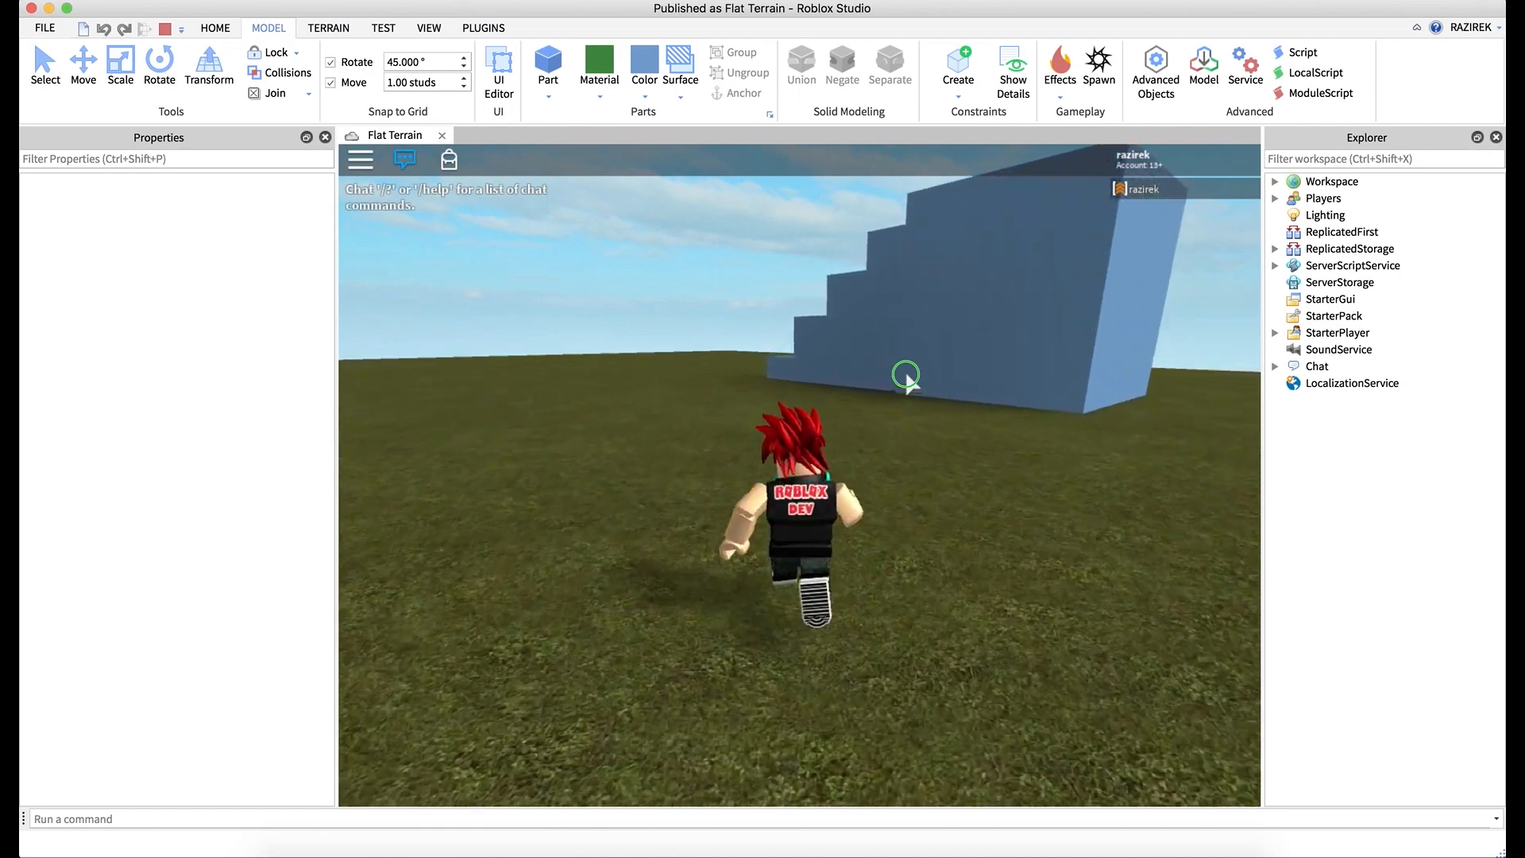
key("w")
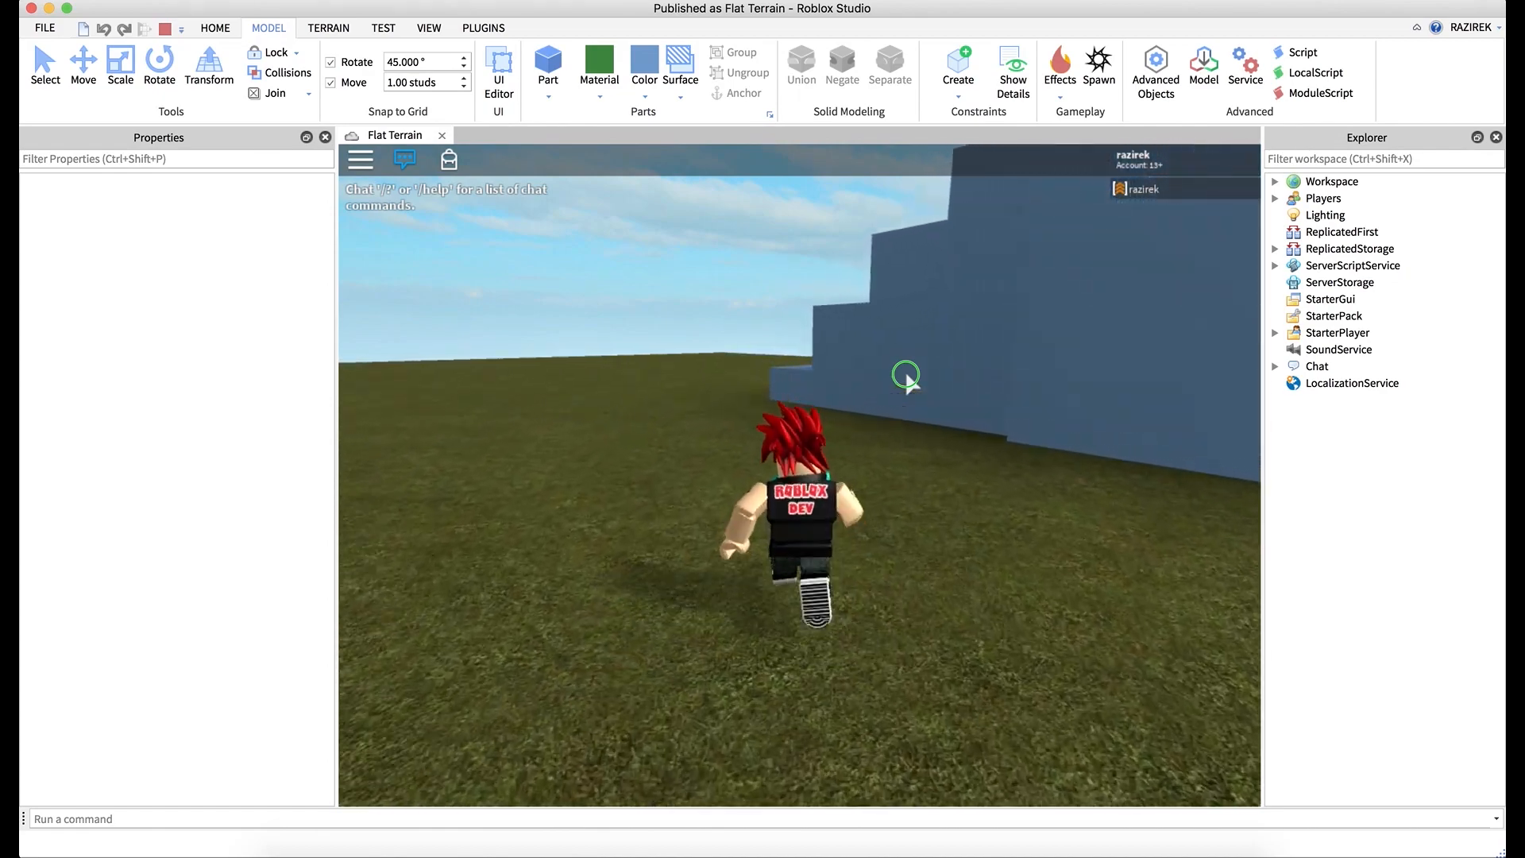
- Climb the stairs with the character and jump over the rim into the hollow box
key("a")
key("w")
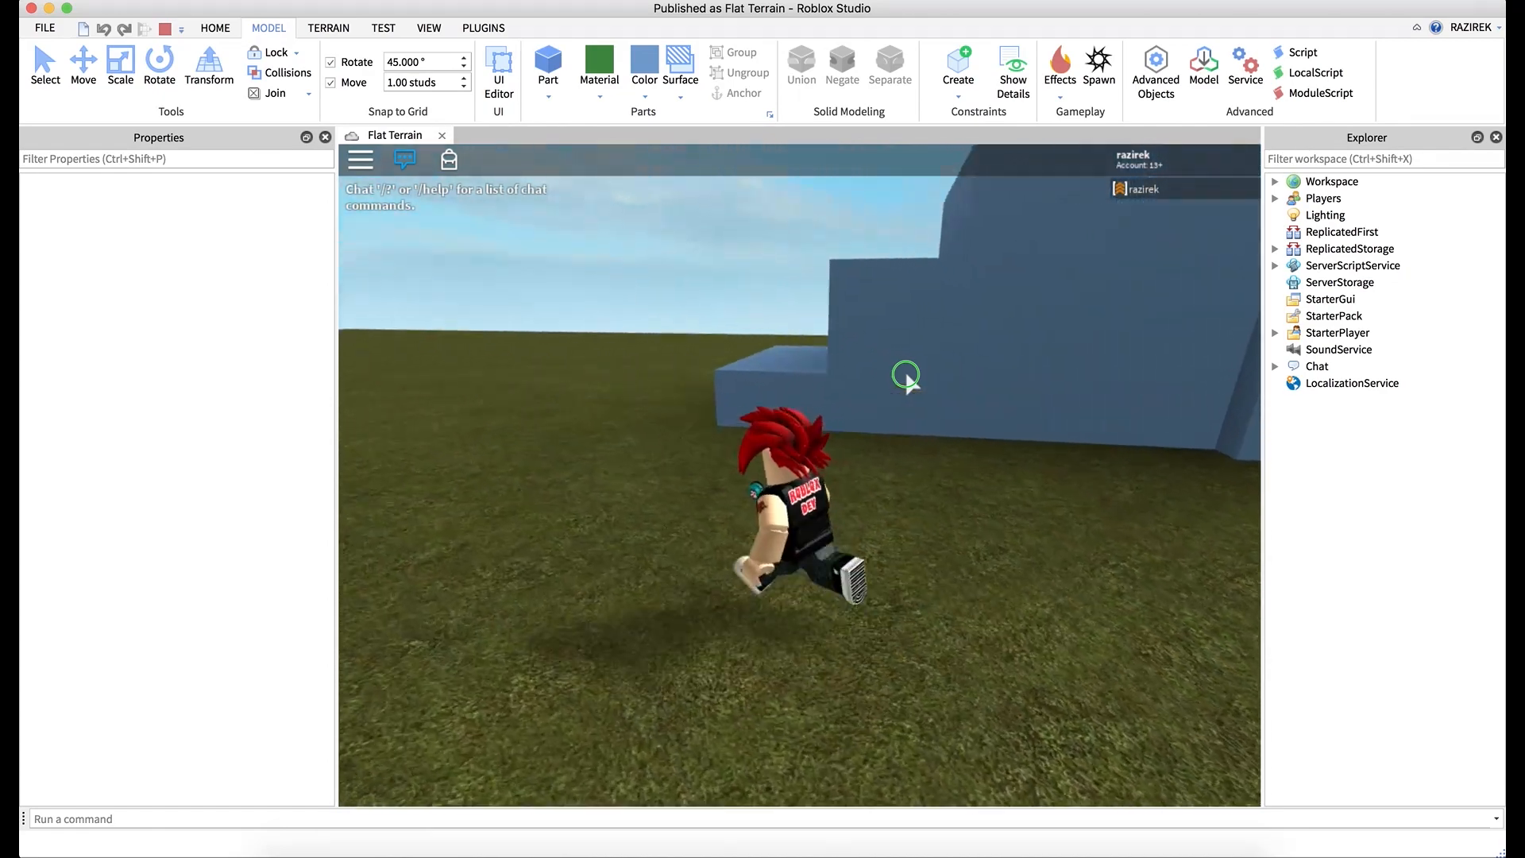
key("w")
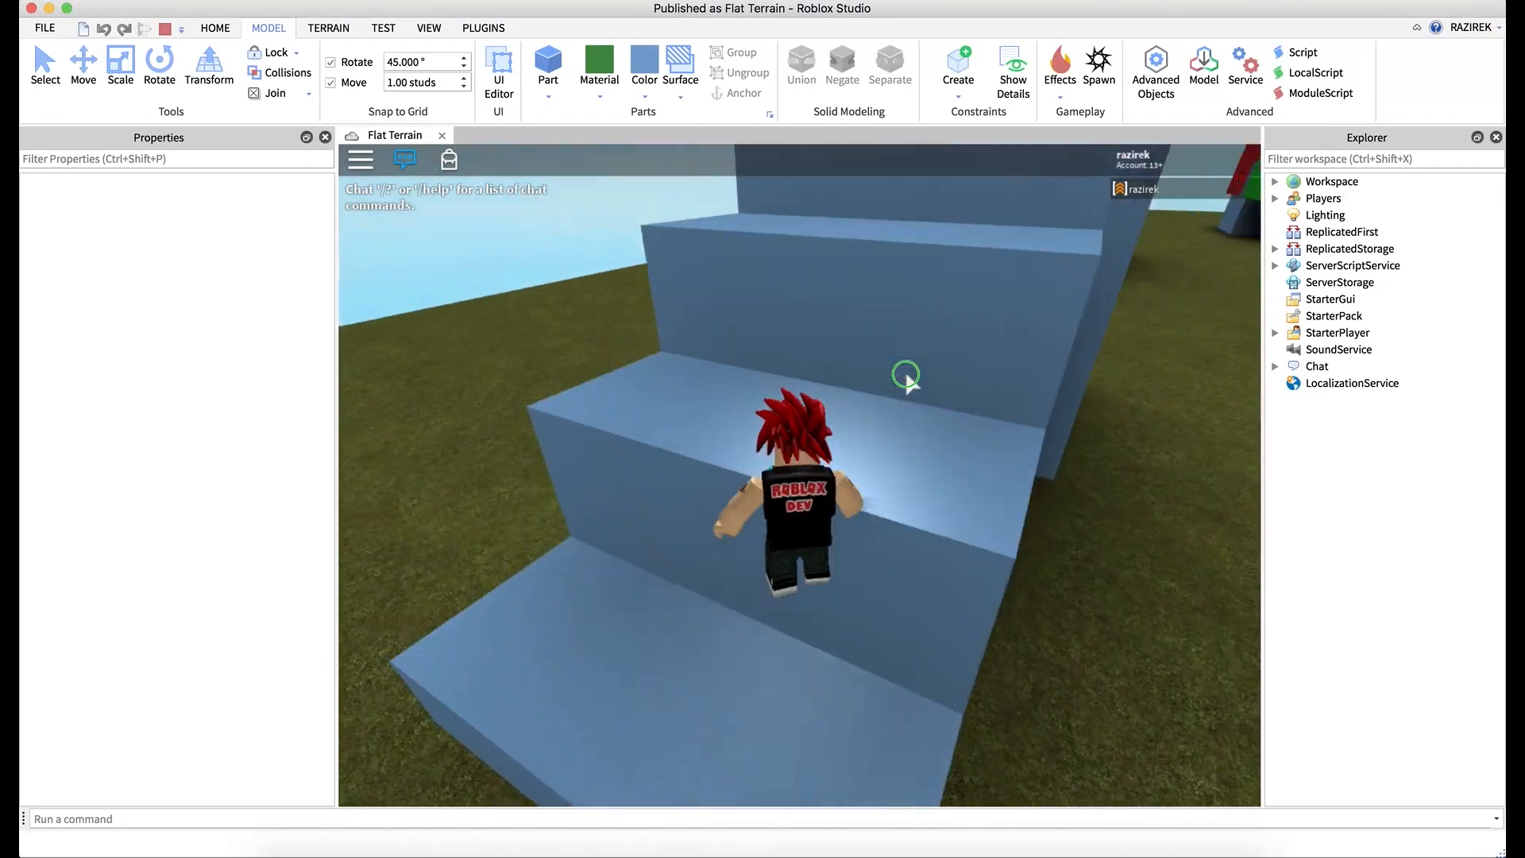
key("w")
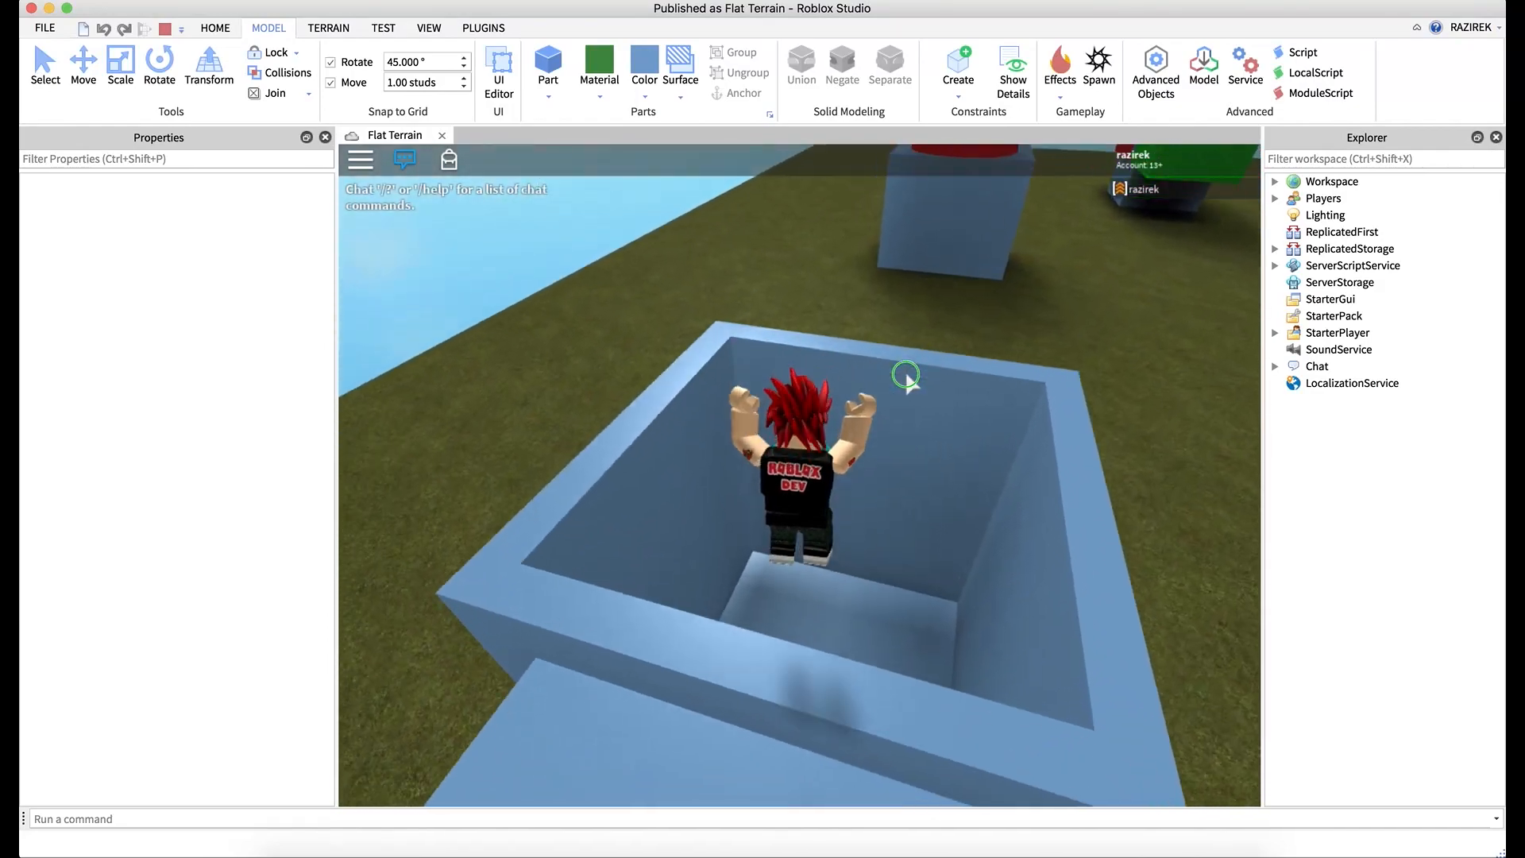
- Walk the character around inside the hollow box to test its inner walls and floor
key("d")
key("w")
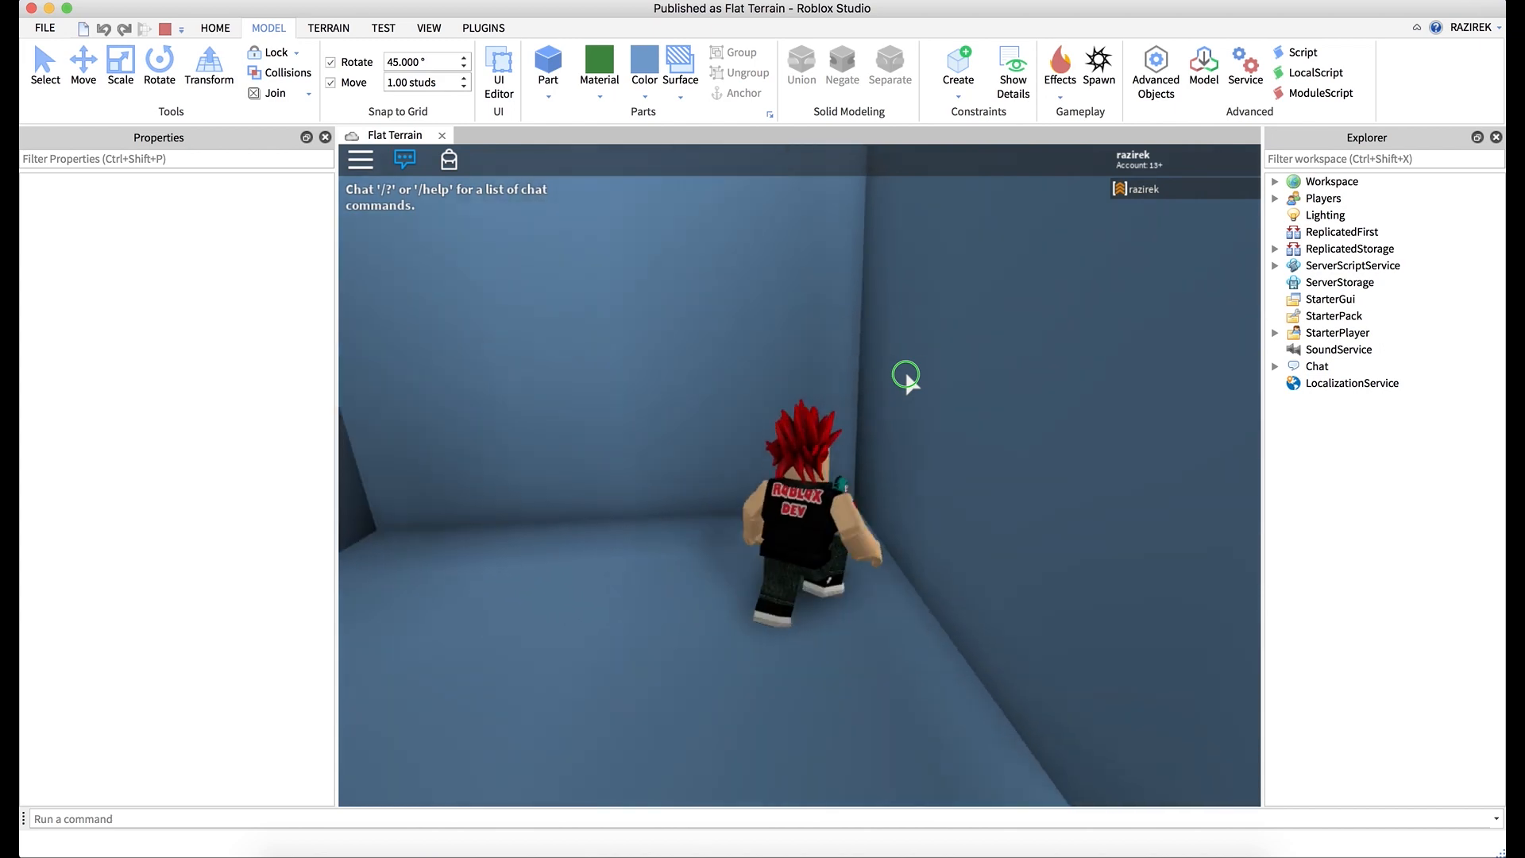
key("a")
key("s")
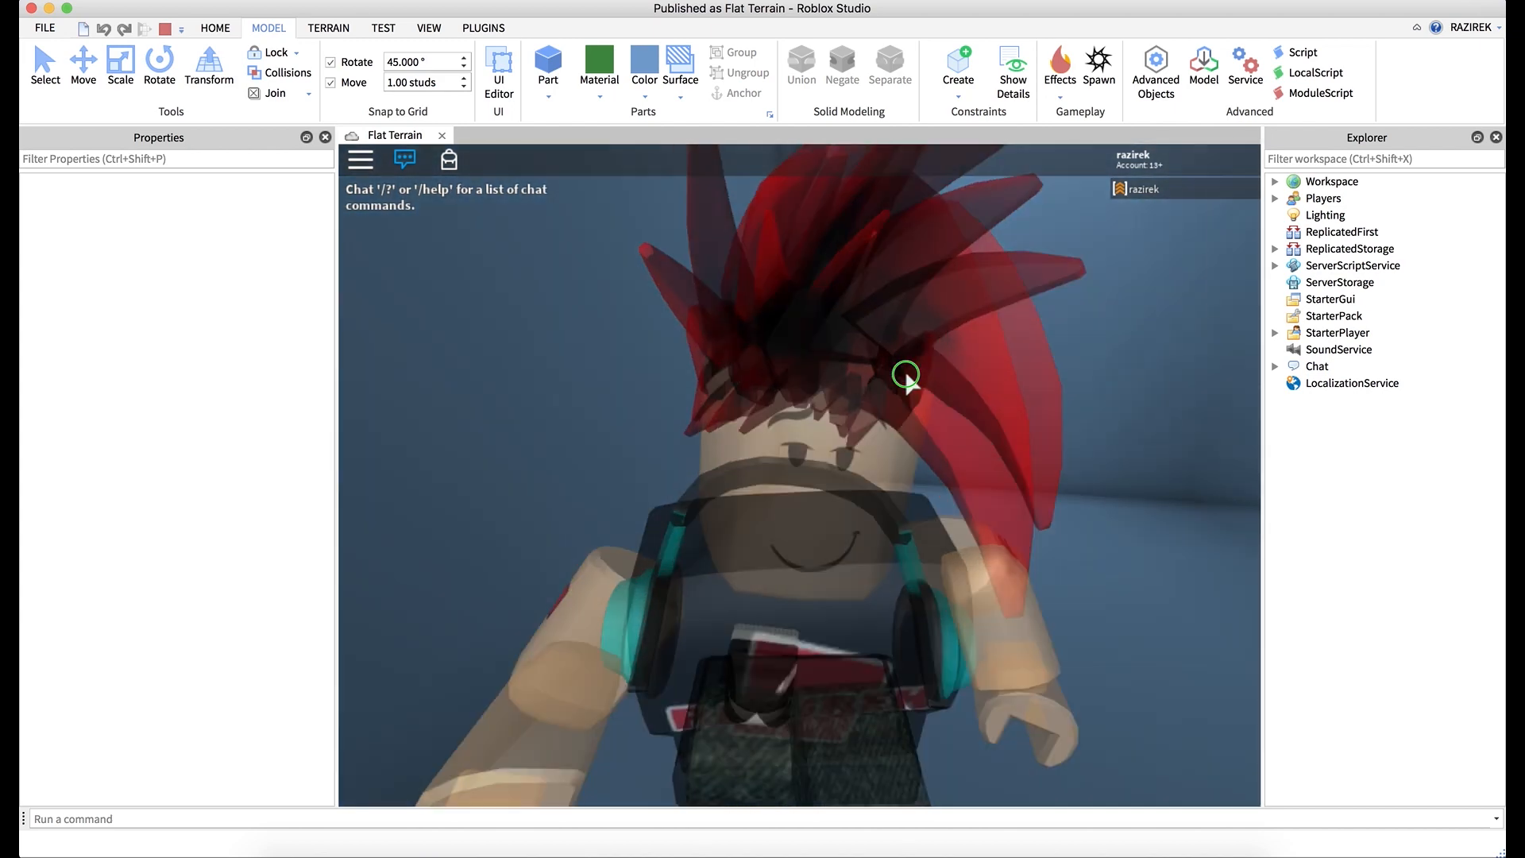
key("w")
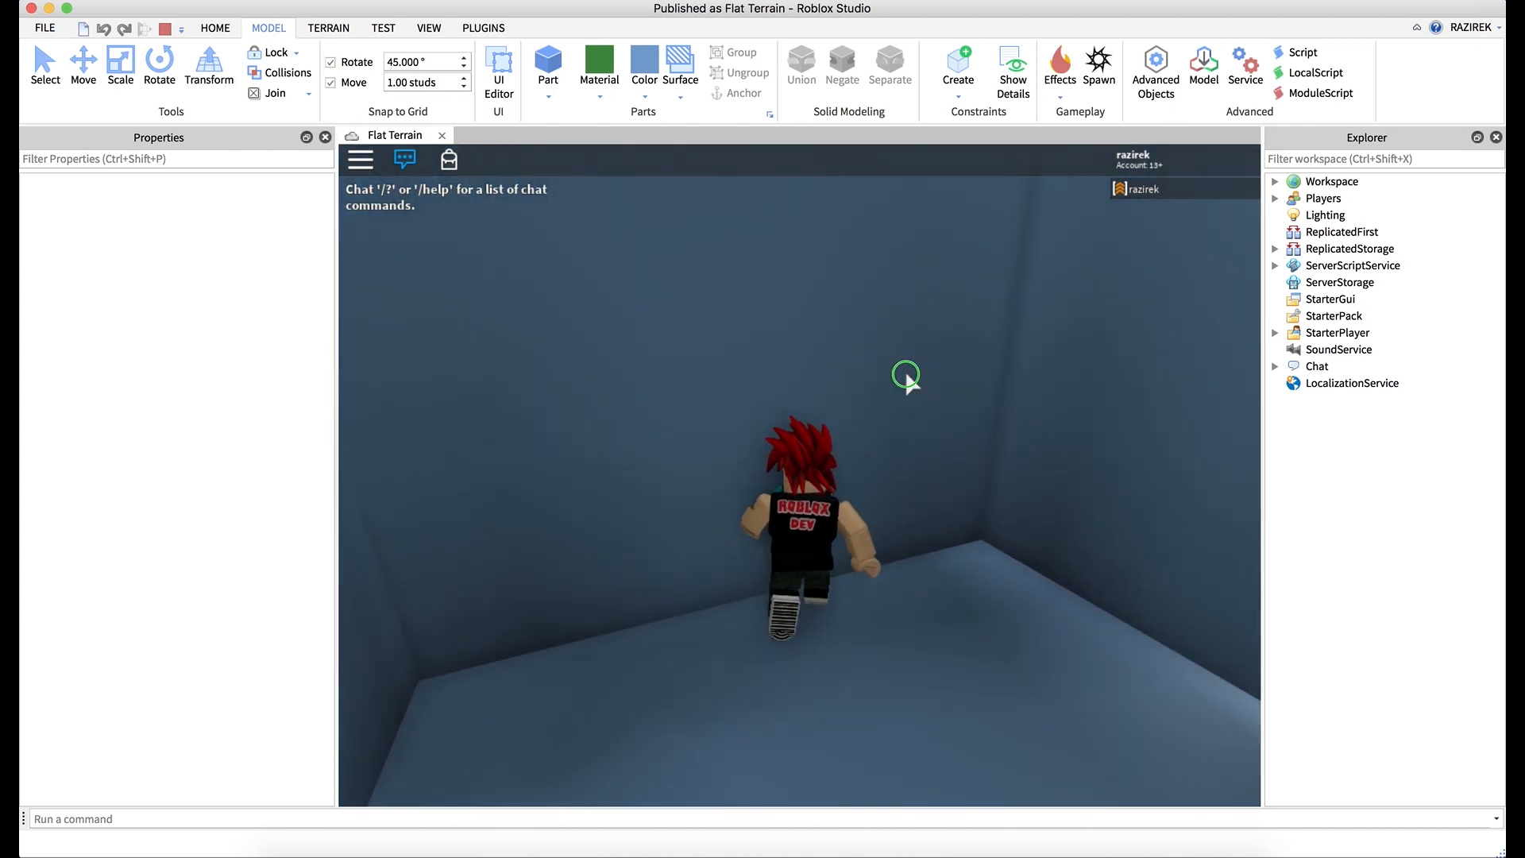
key("d")
key("a")
key("w")
key("s")
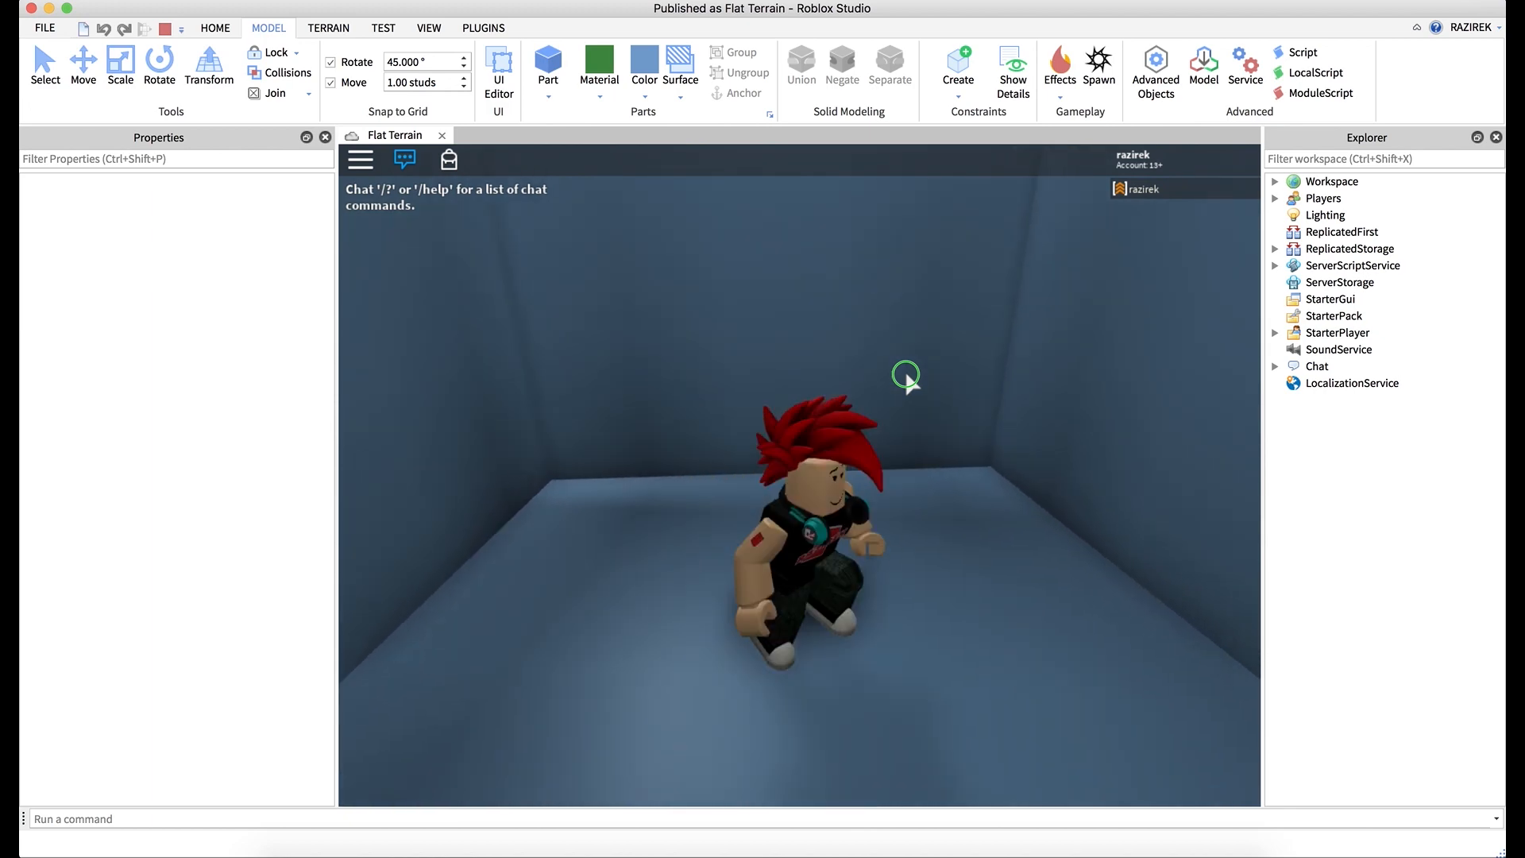
- Examine the character inside the hollow box, the stairs and the other example parts from above at several distances
right_click_drag(845, 423, 846, 410)
scroll(845, 421, "down", 10)
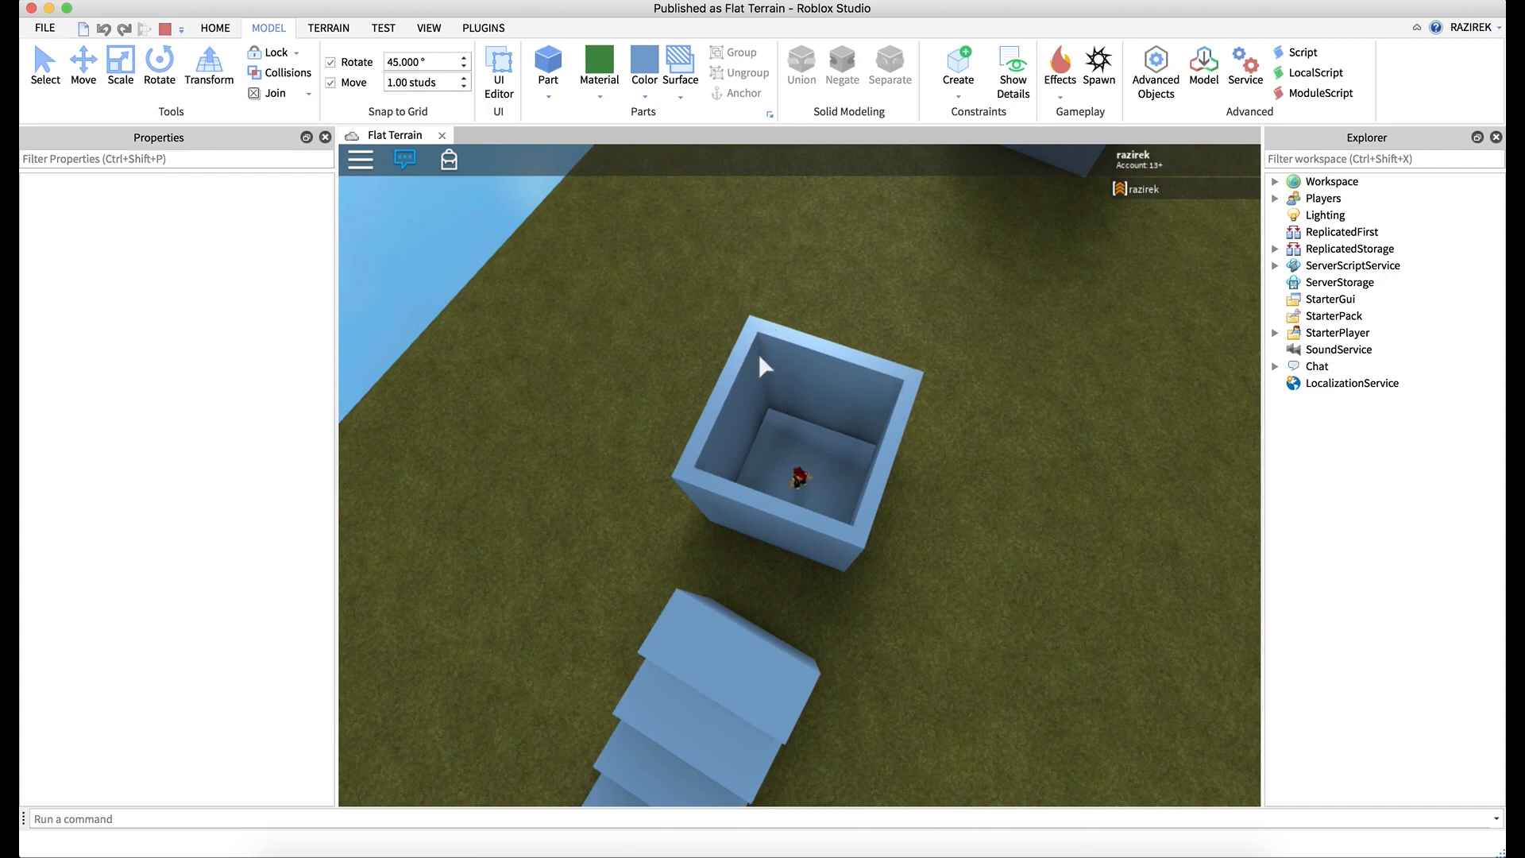
right_click_drag(982, 348, 982, 351)
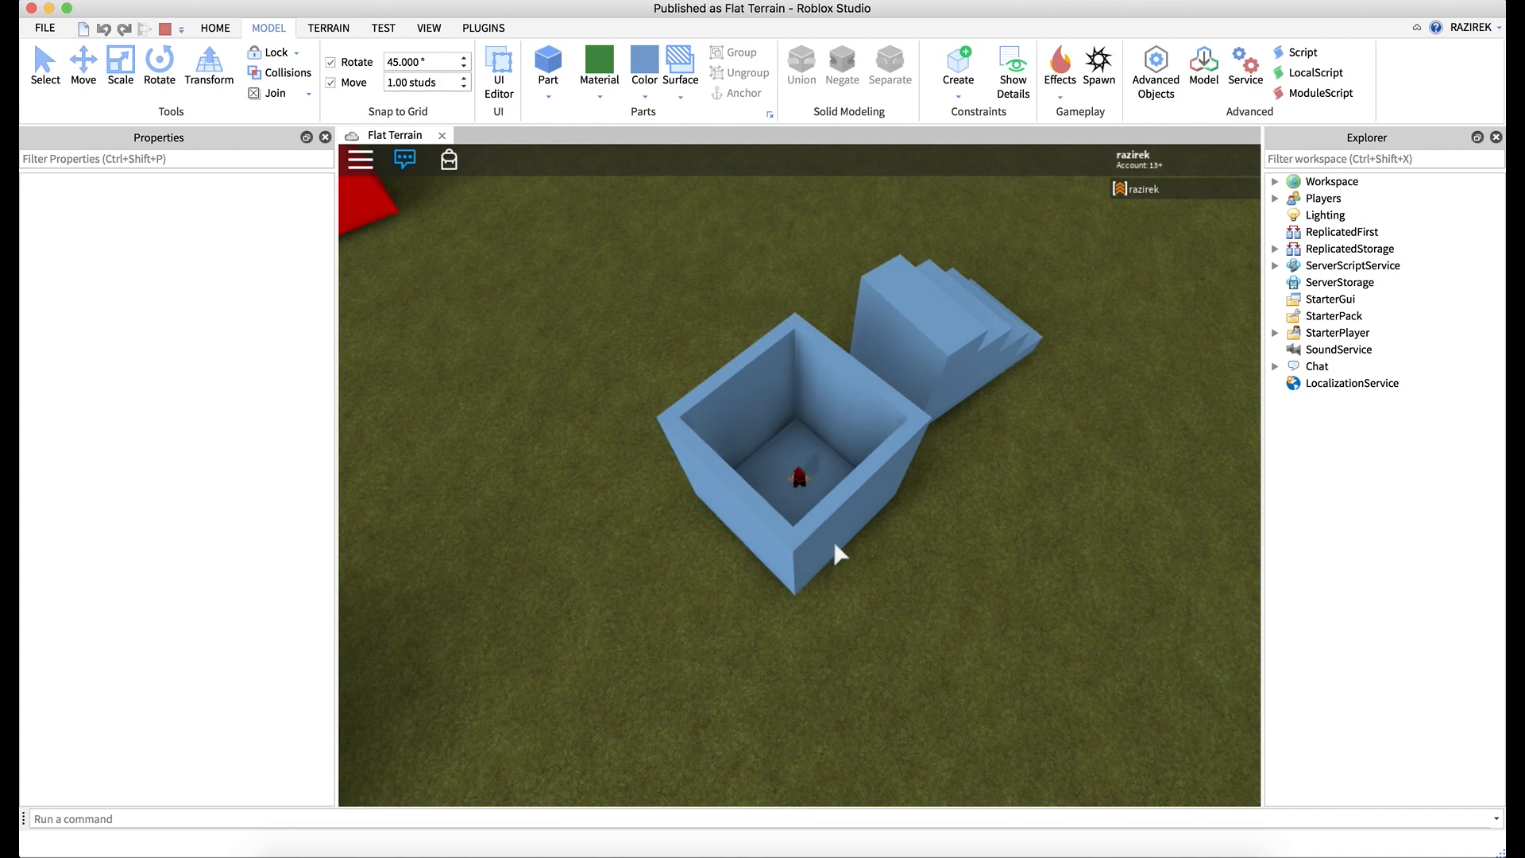
left_click(846, 491)
right_click_drag(845, 491, 845, 491)
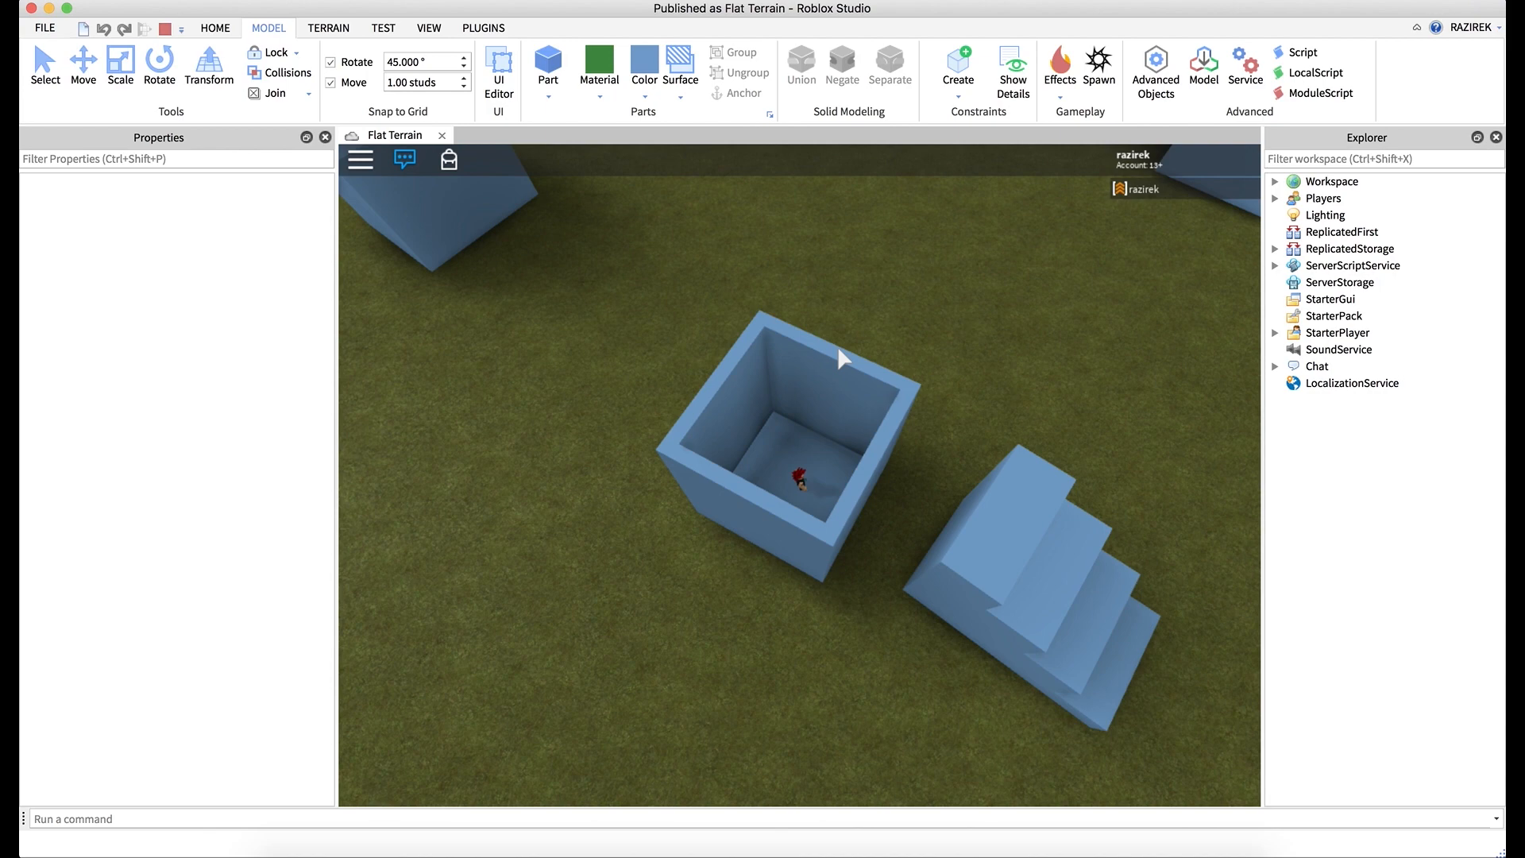
scroll(840, 350, "down", 5)
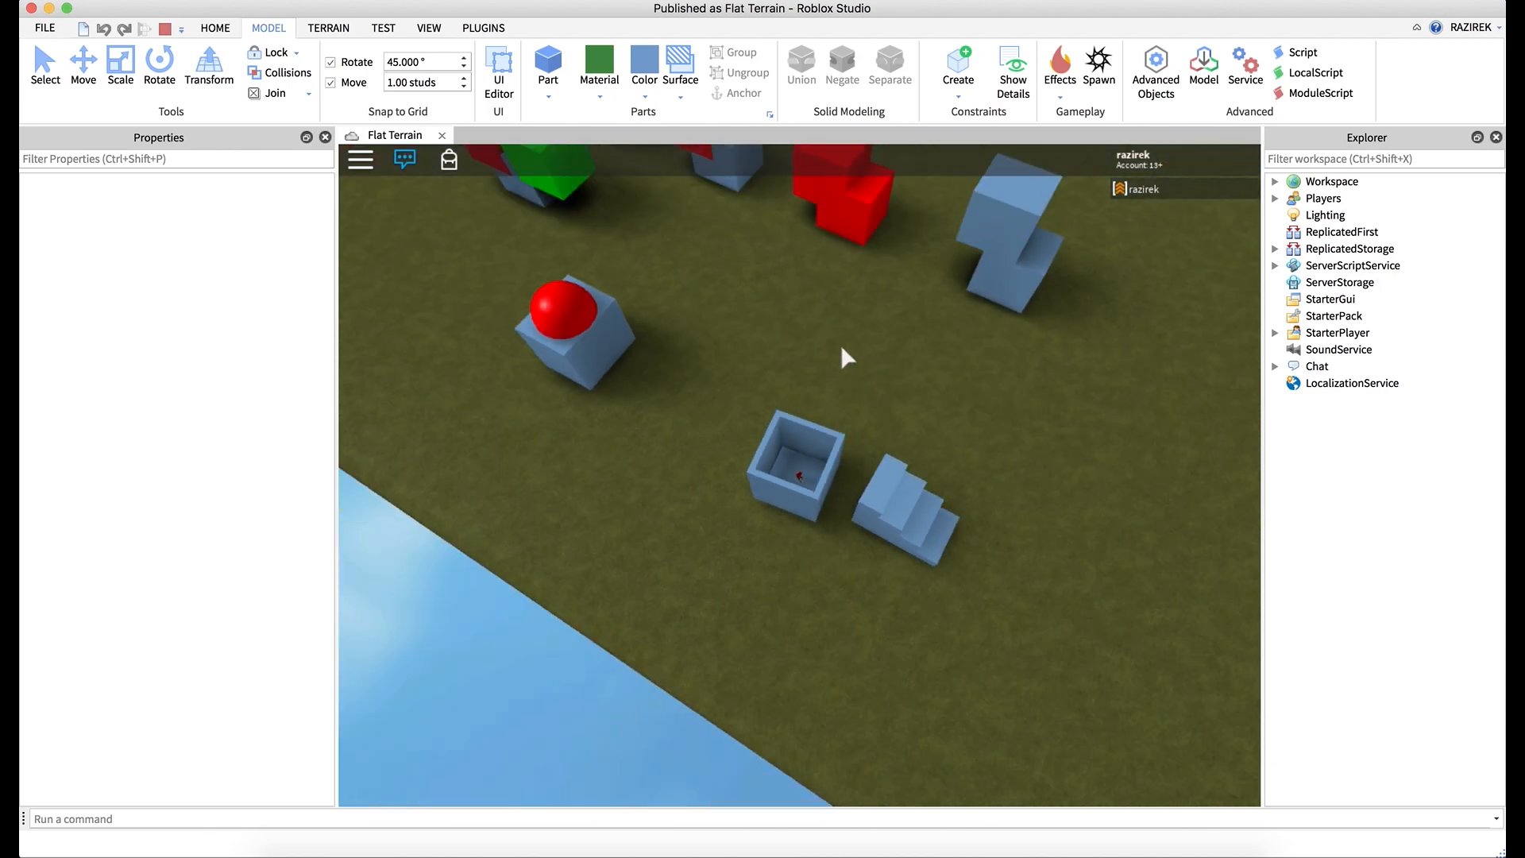
scroll(841, 348, "down", 5)
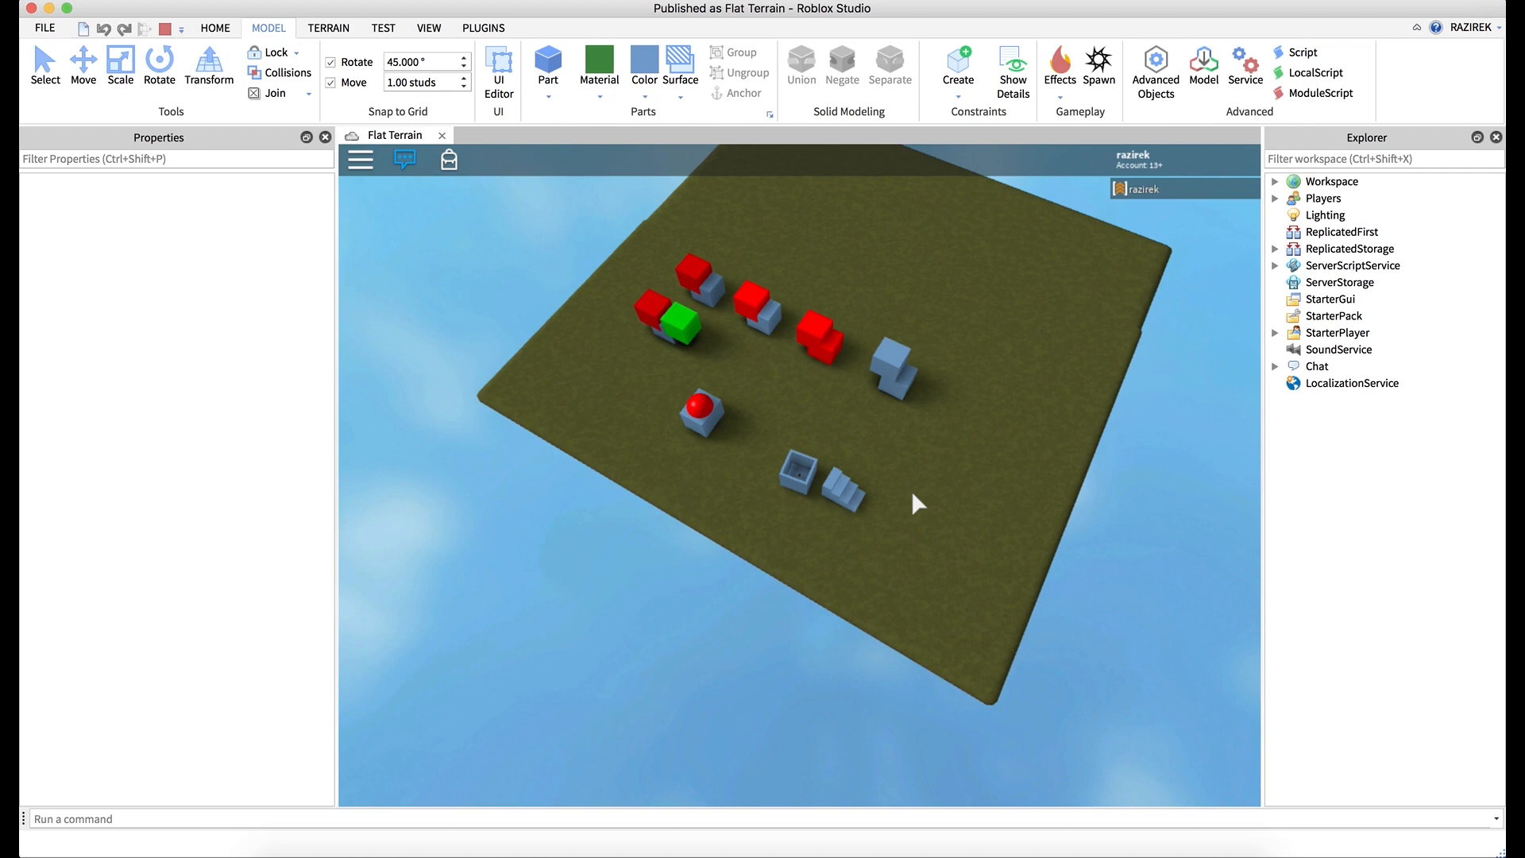
scroll(912, 491, "up", 10)
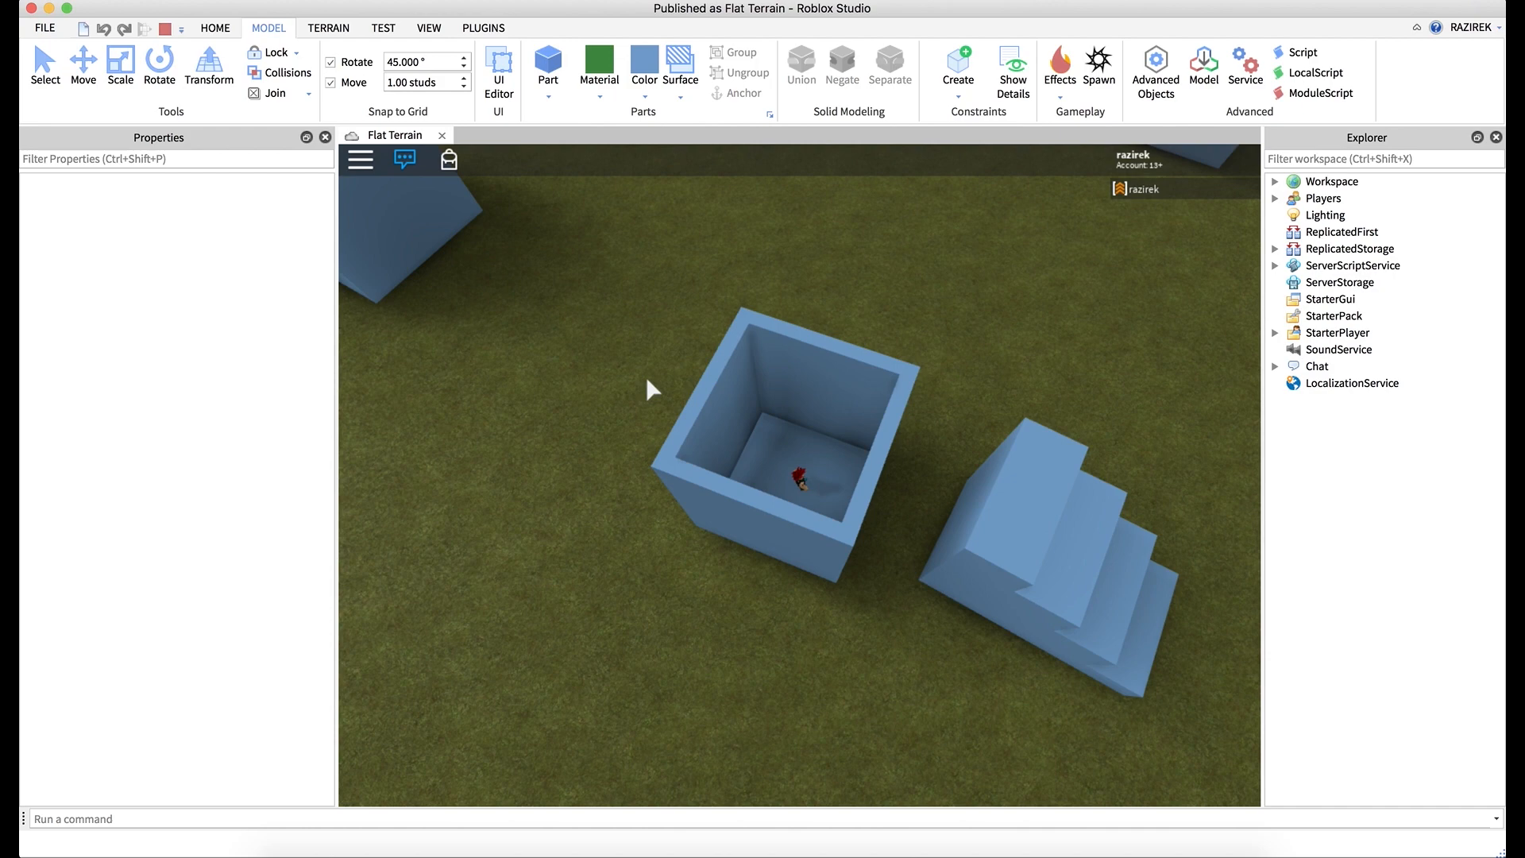
scroll(647, 381, "down", 5)
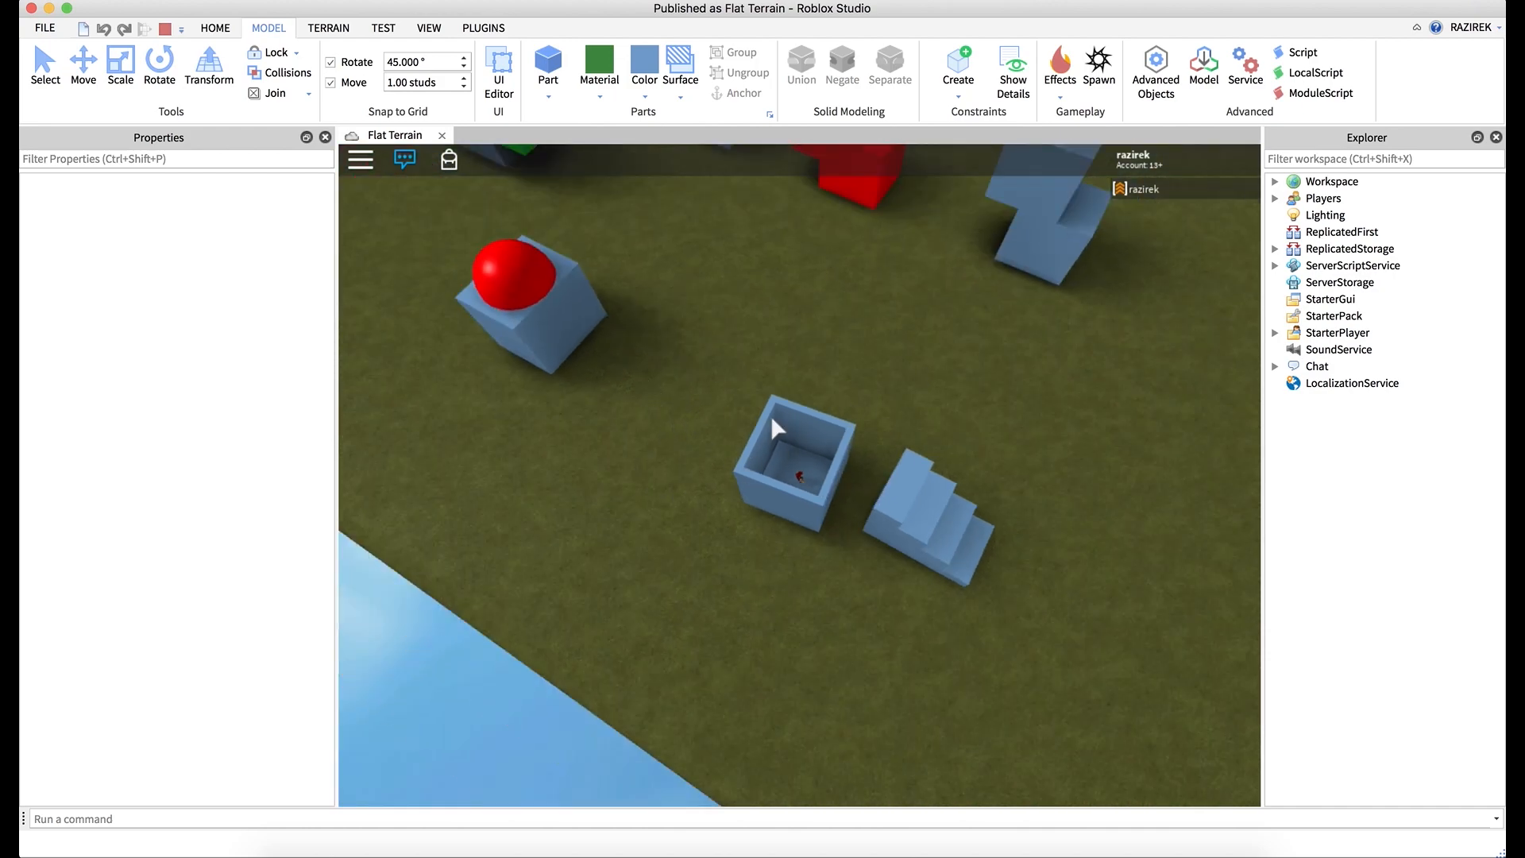
scroll(770, 420, "down", 5)
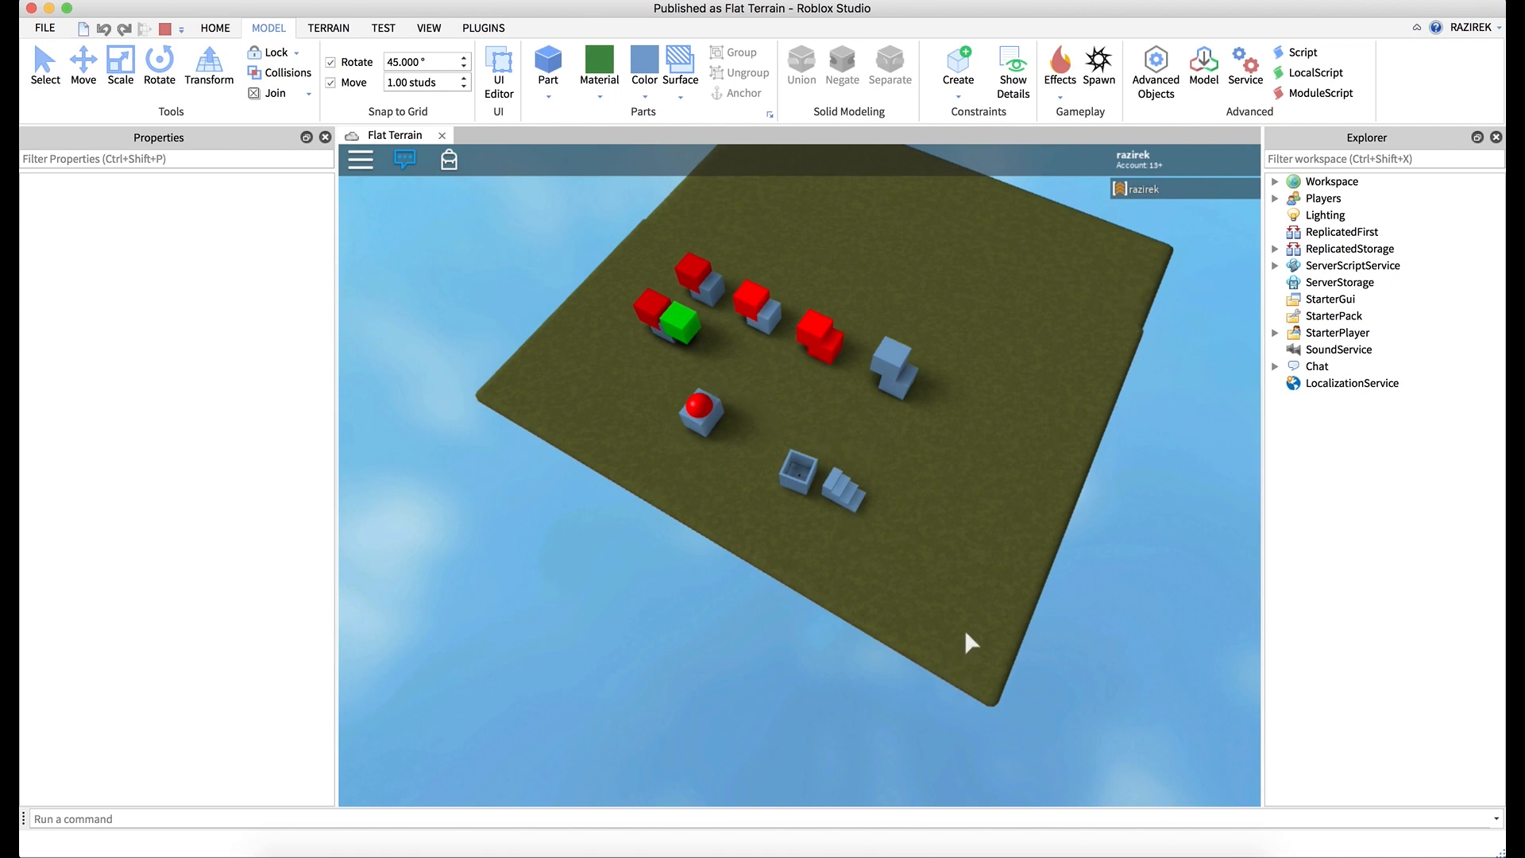
- Stop the playtest and delete the four stair steps in front of the hollow box
left_click(165, 29)
left_click(889, 541)
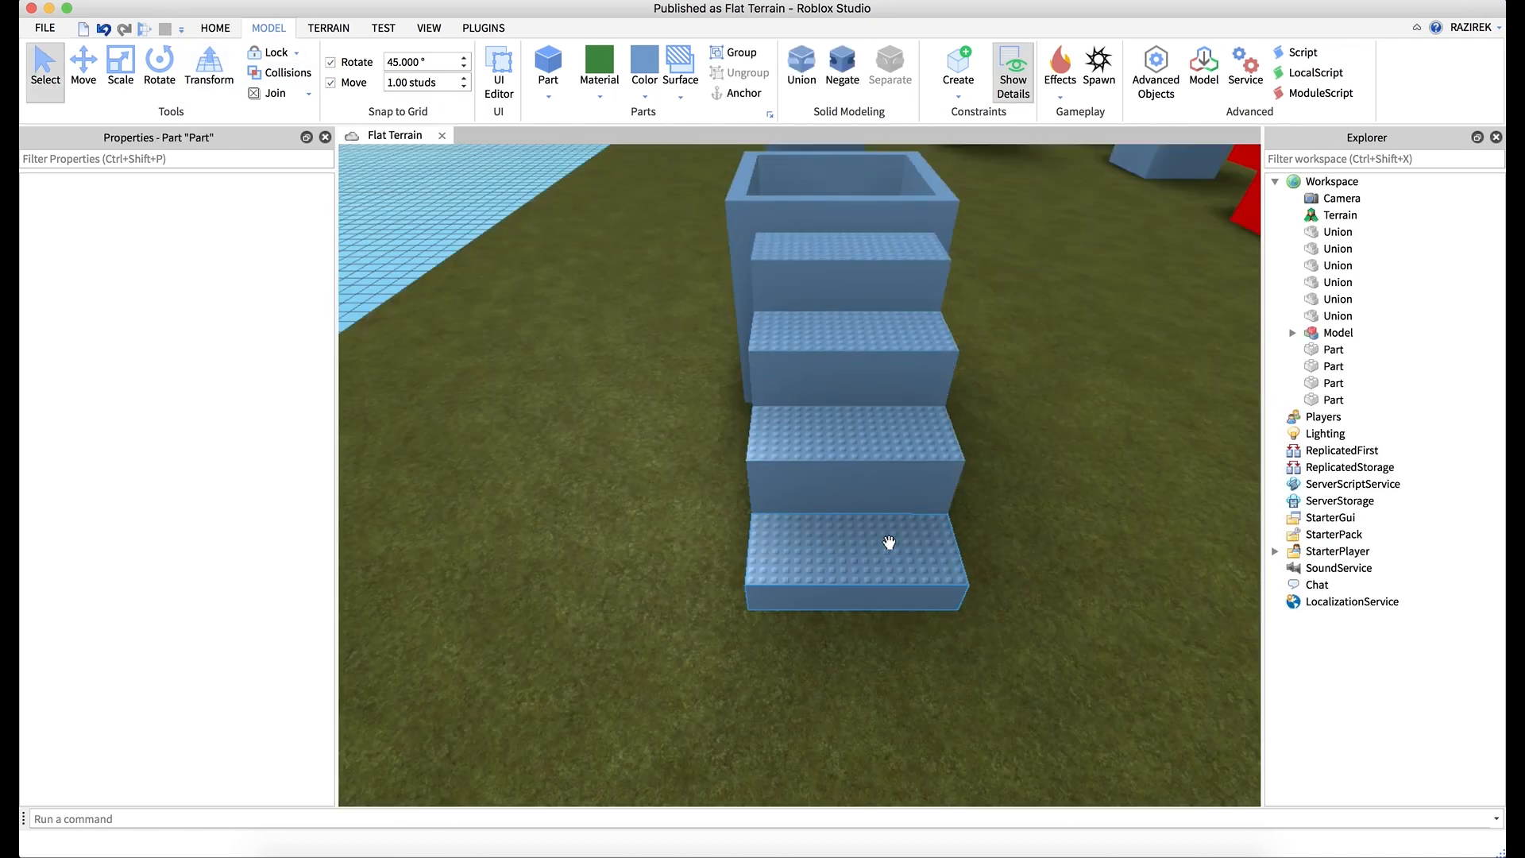
left_click(875, 436, "shift")
left_click(868, 351, "shift")
left_click(867, 299, "shift")
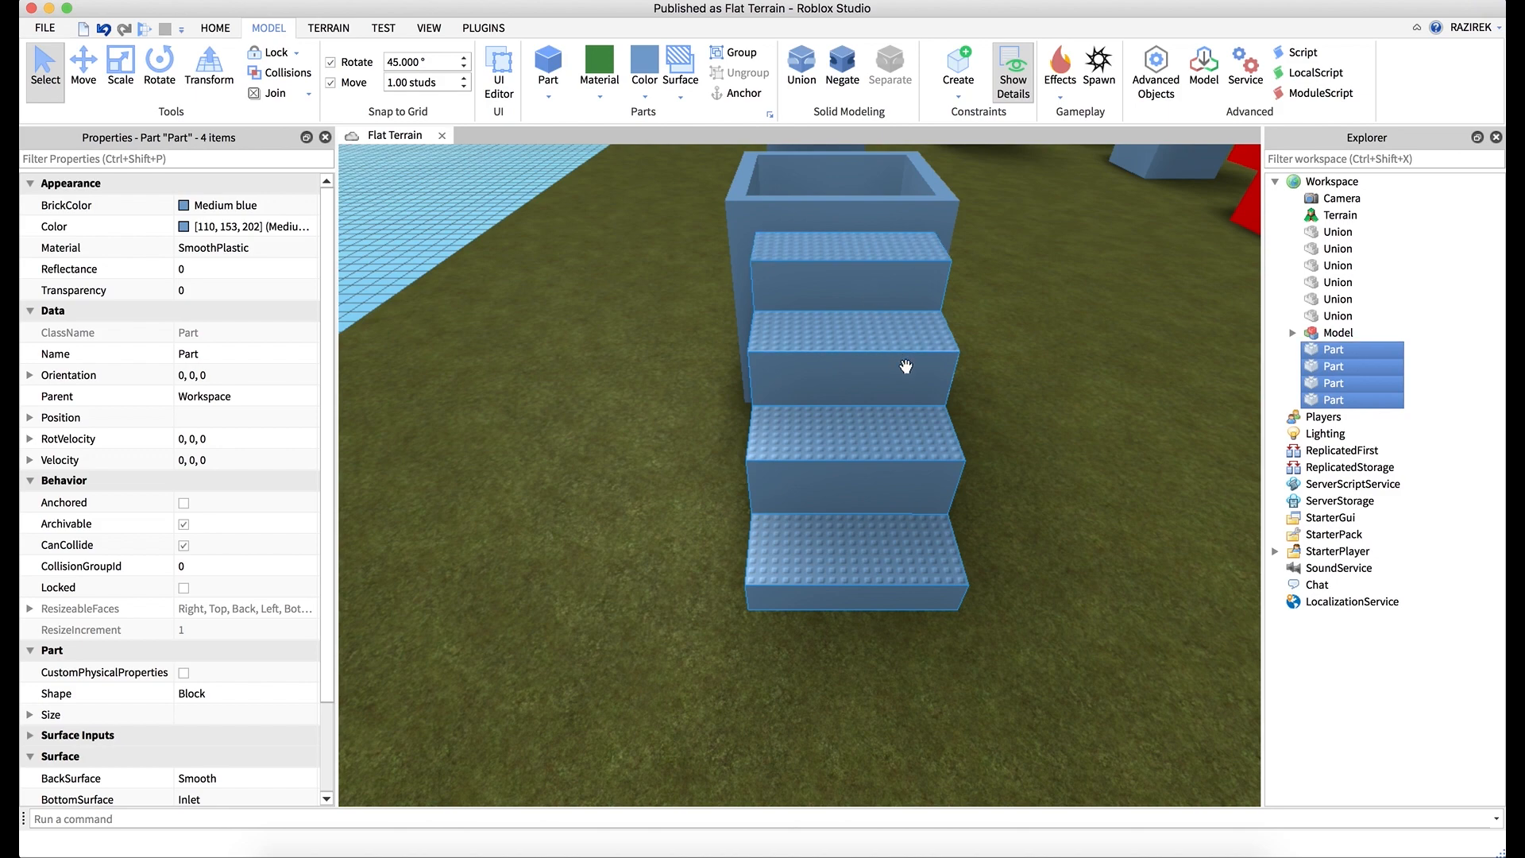
key("Delete")
- Insert a new block on the open grass beside the hollow box and scale it to 19, 38, 19
right_click_drag(884, 429, 884, 429)
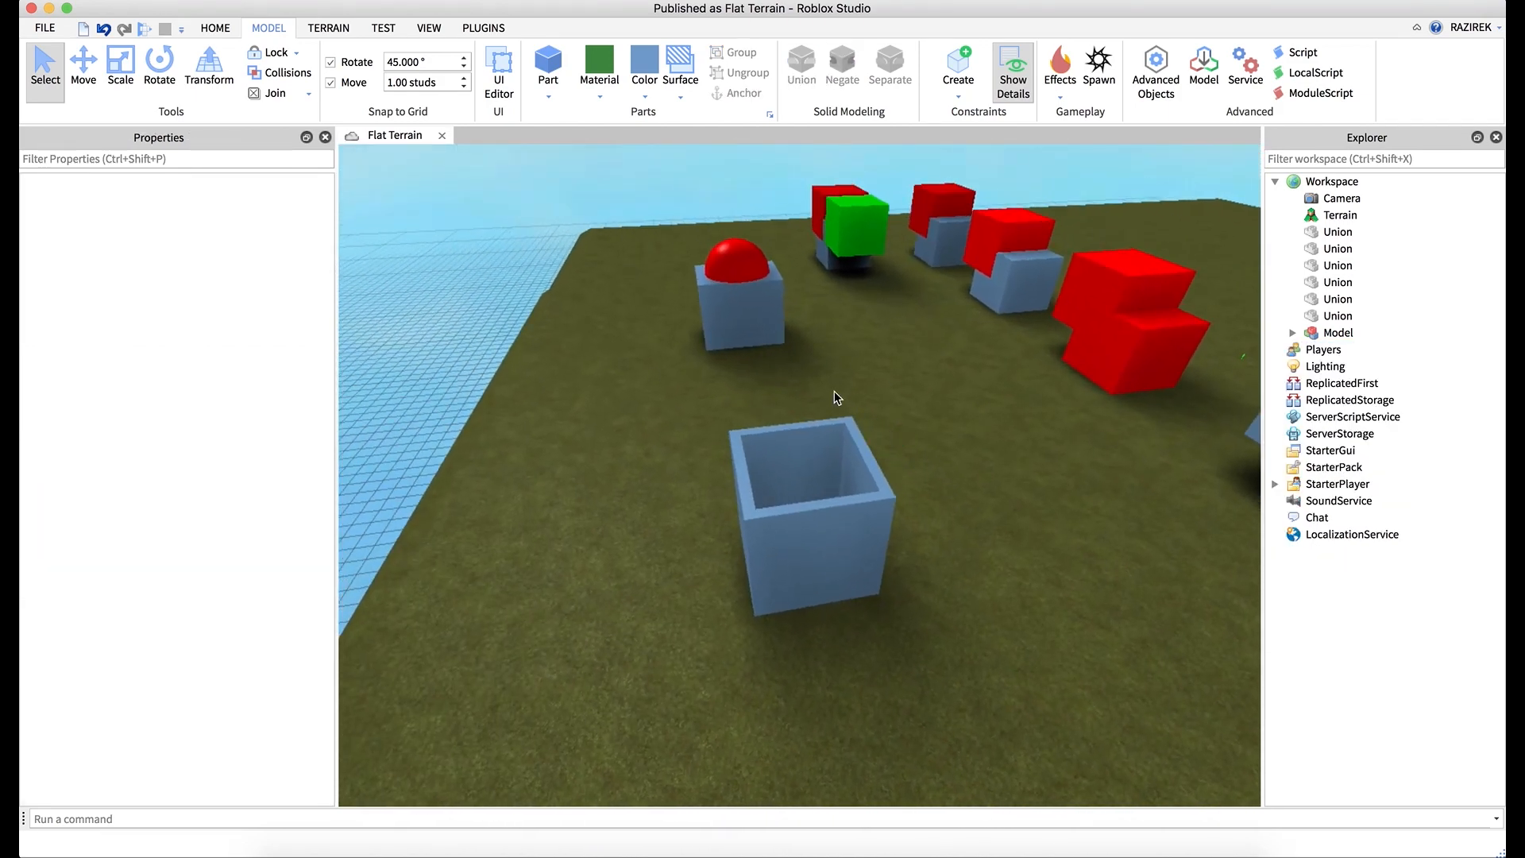
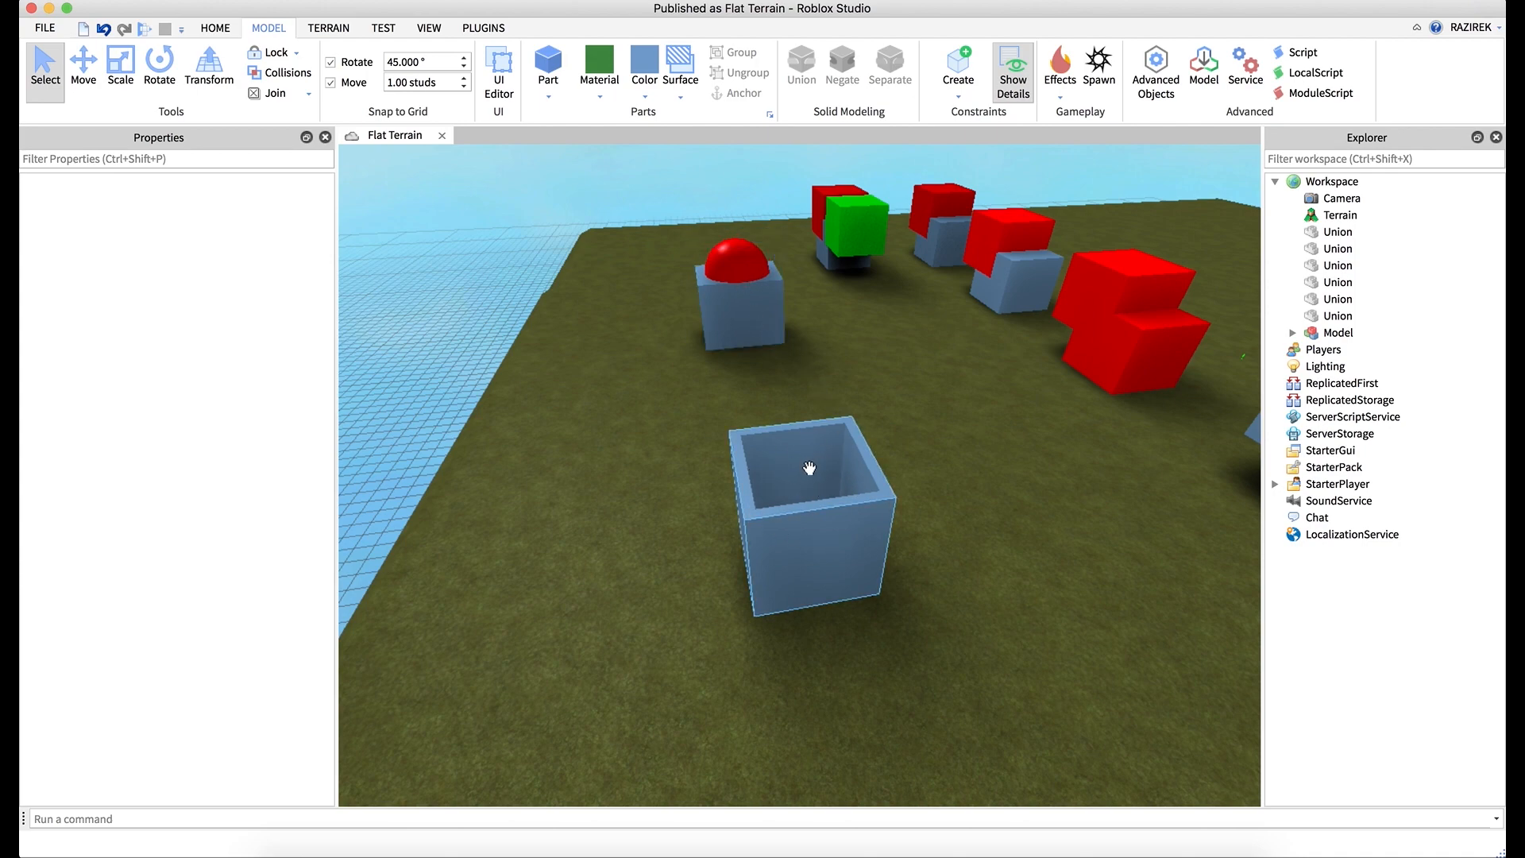
right_click_drag(801, 478, 800, 478)
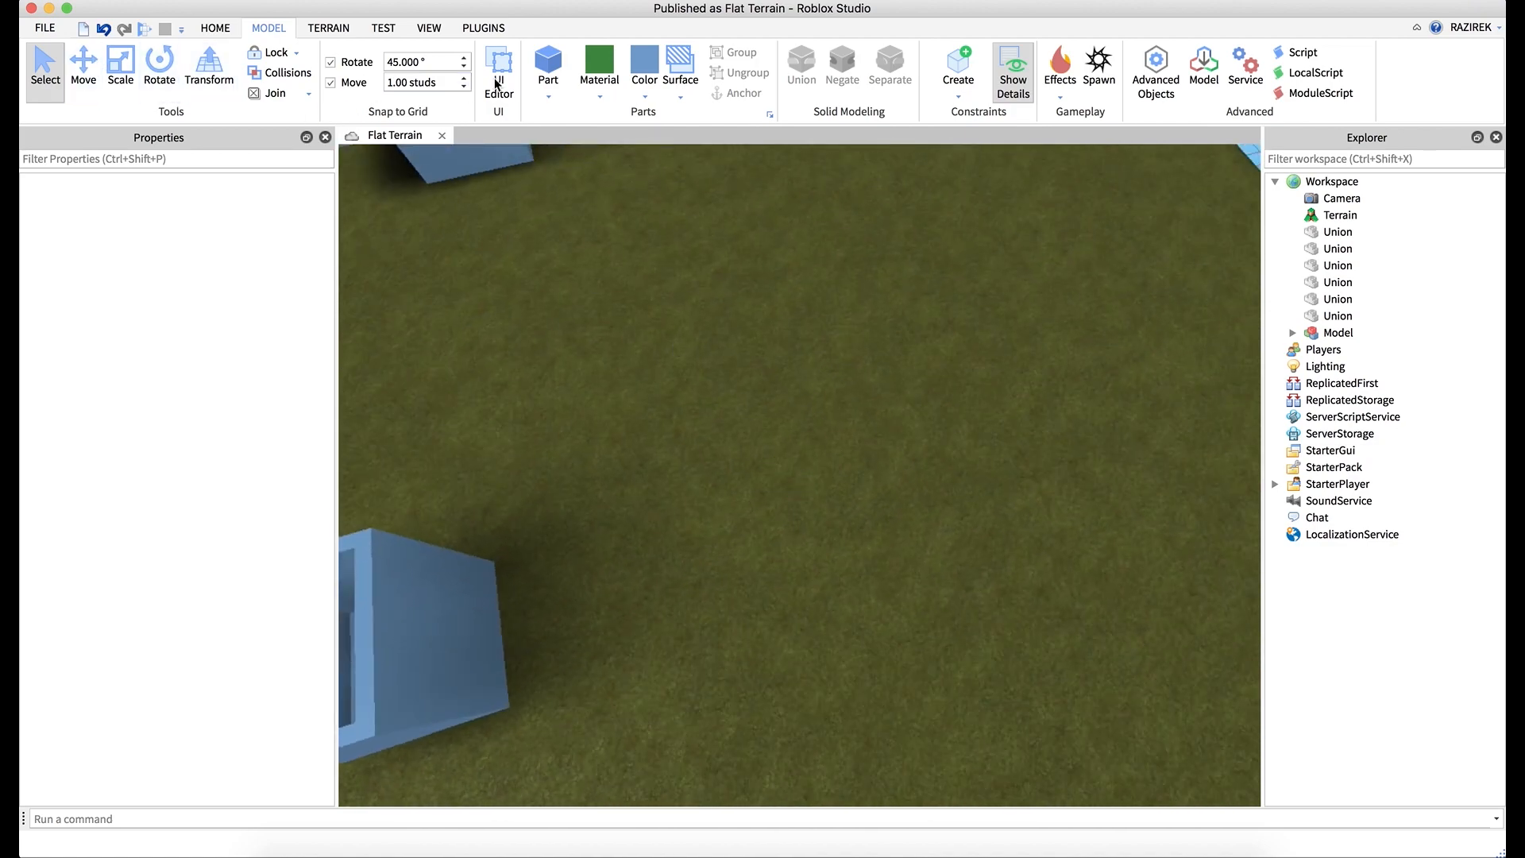
left_click(548, 64)
key("ctrl+3")
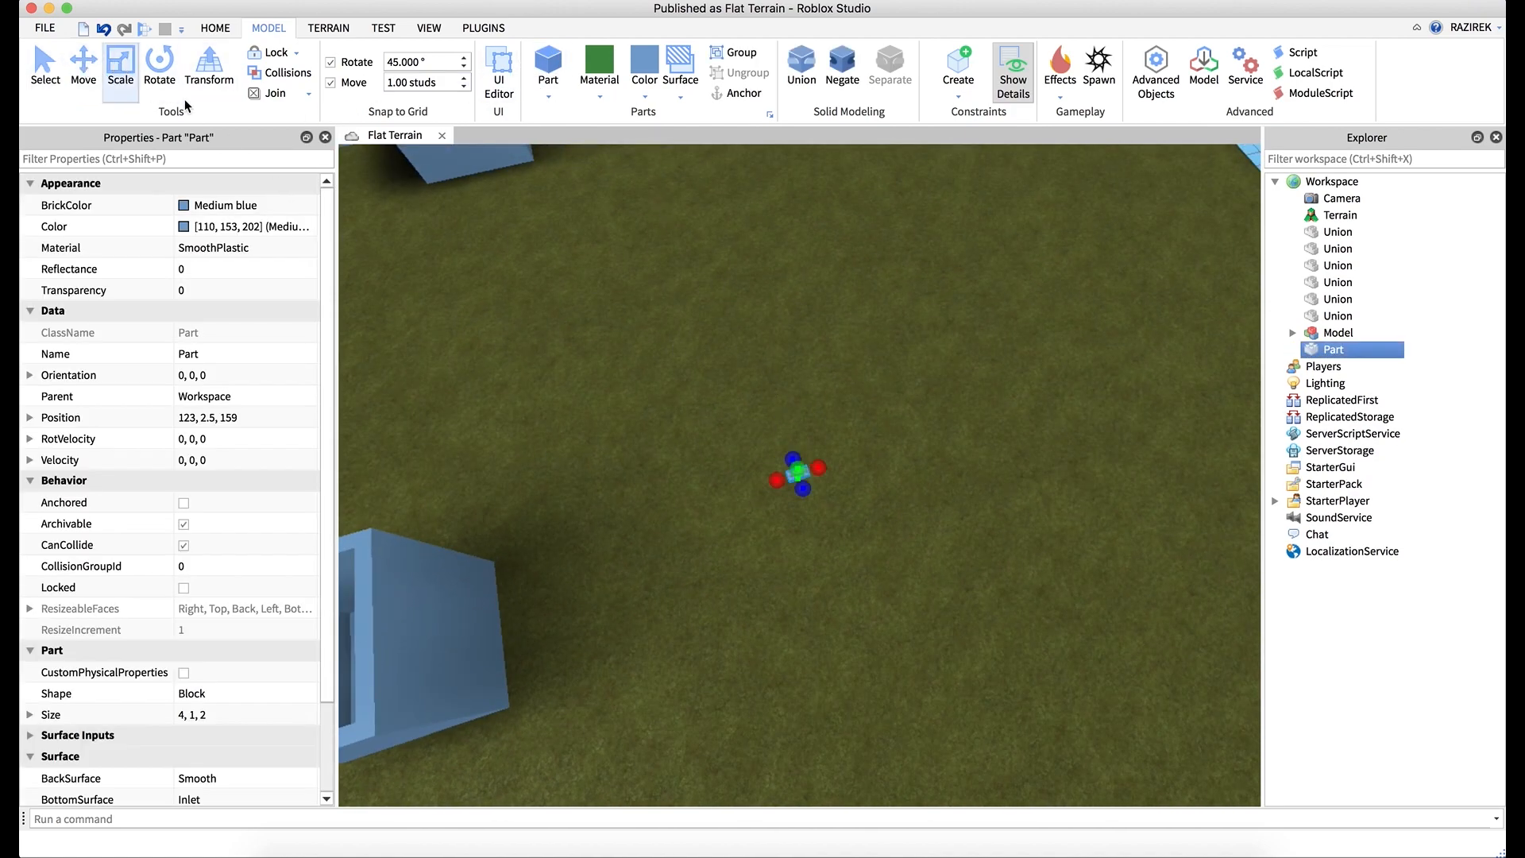
left_click_drag(802, 489, 862, 580)
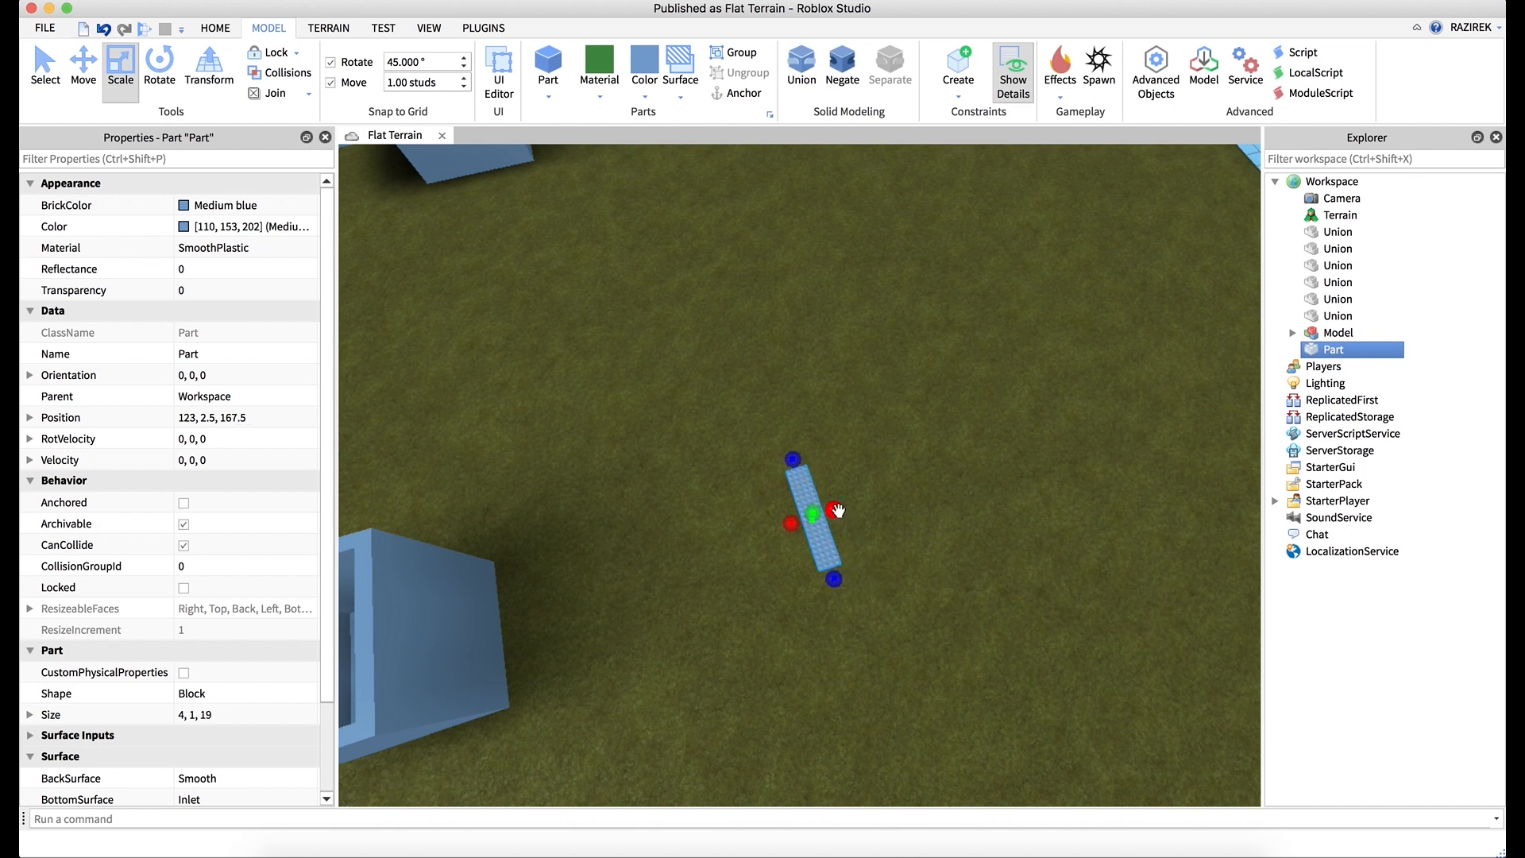
left_click_drag(838, 510, 895, 395)
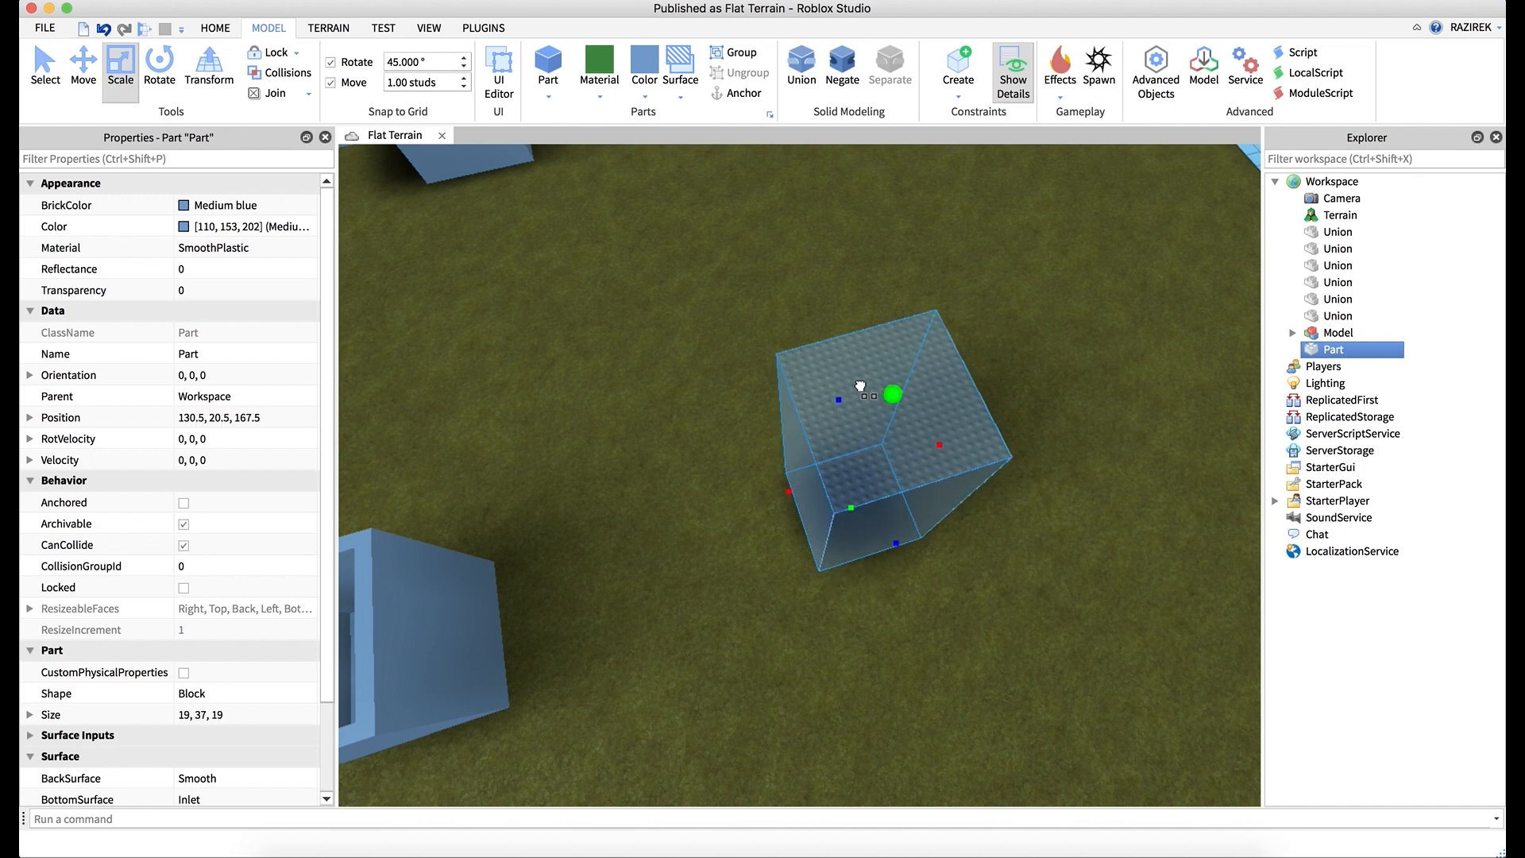
- Duplicate the tall block and change the copy's shape to Ball
key("super+d")
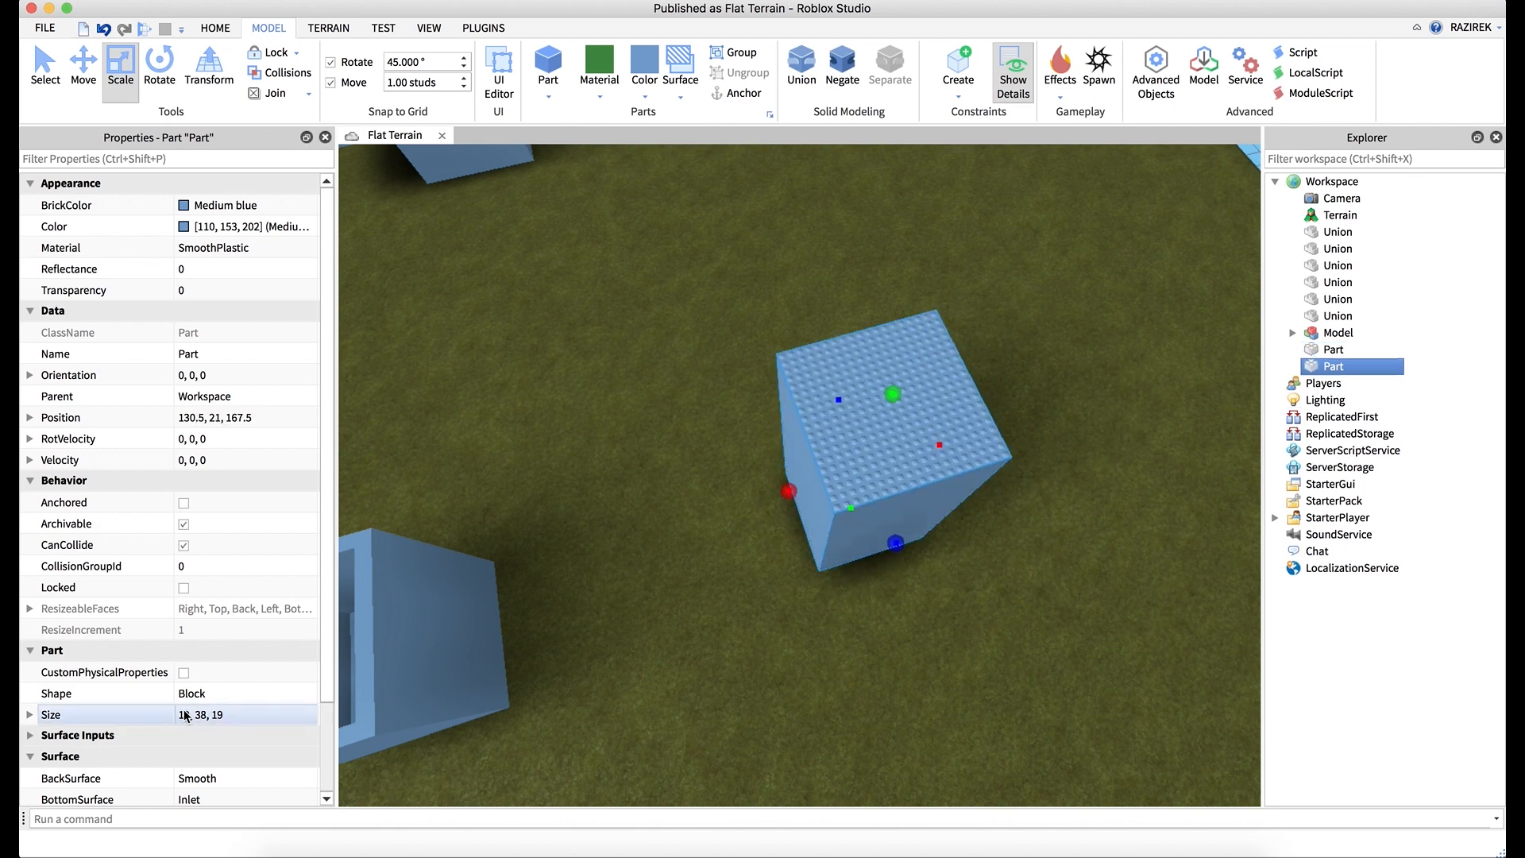
left_click(199, 693)
left_click(205, 713)
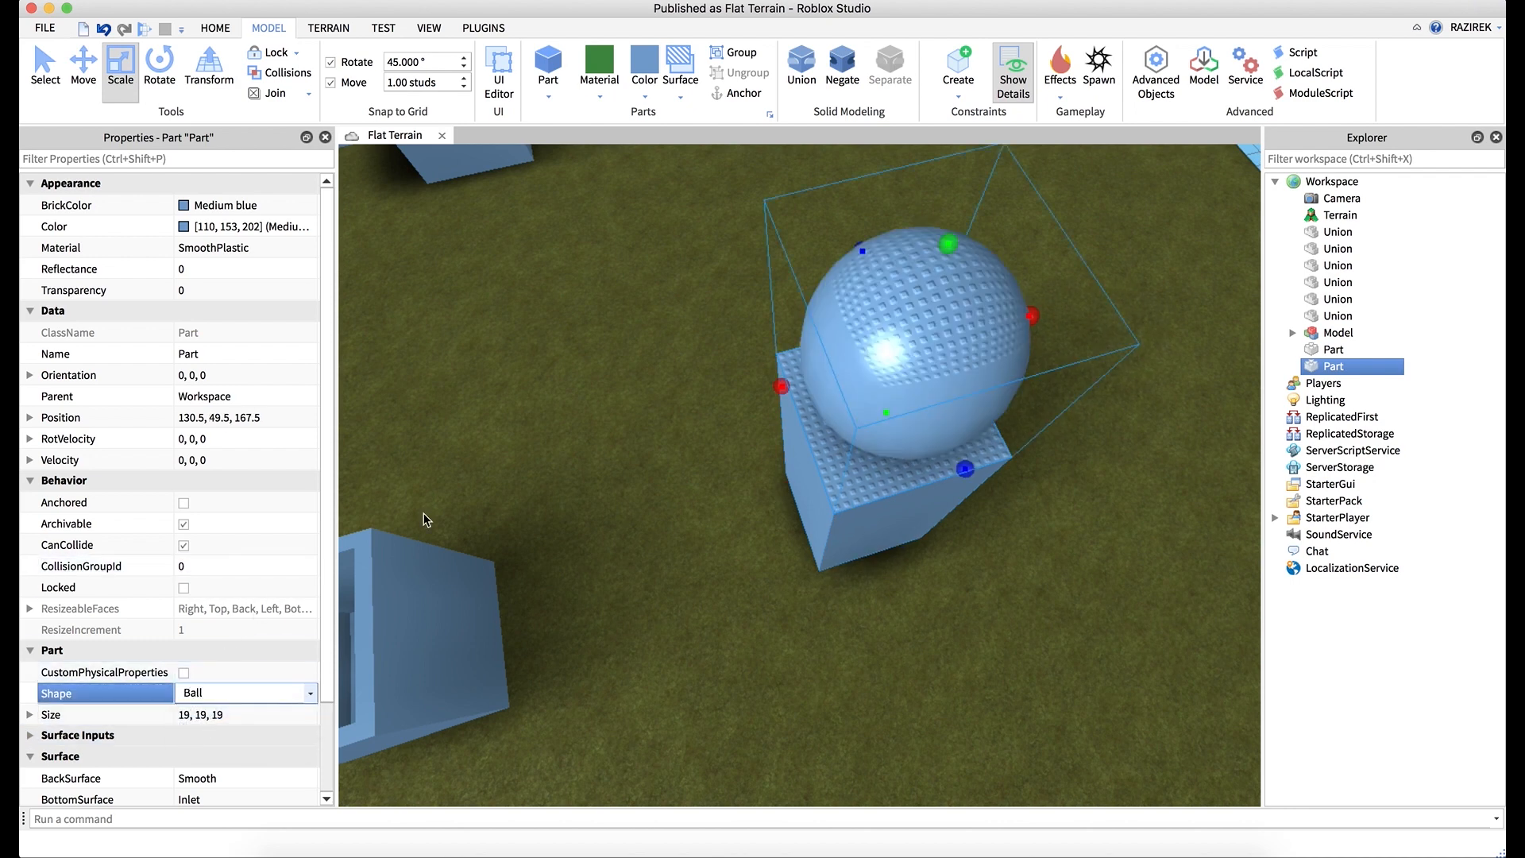
- Lower the ball 8 studs so its lower half sinks into the tall block's top, and negate it
left_click(84, 72)
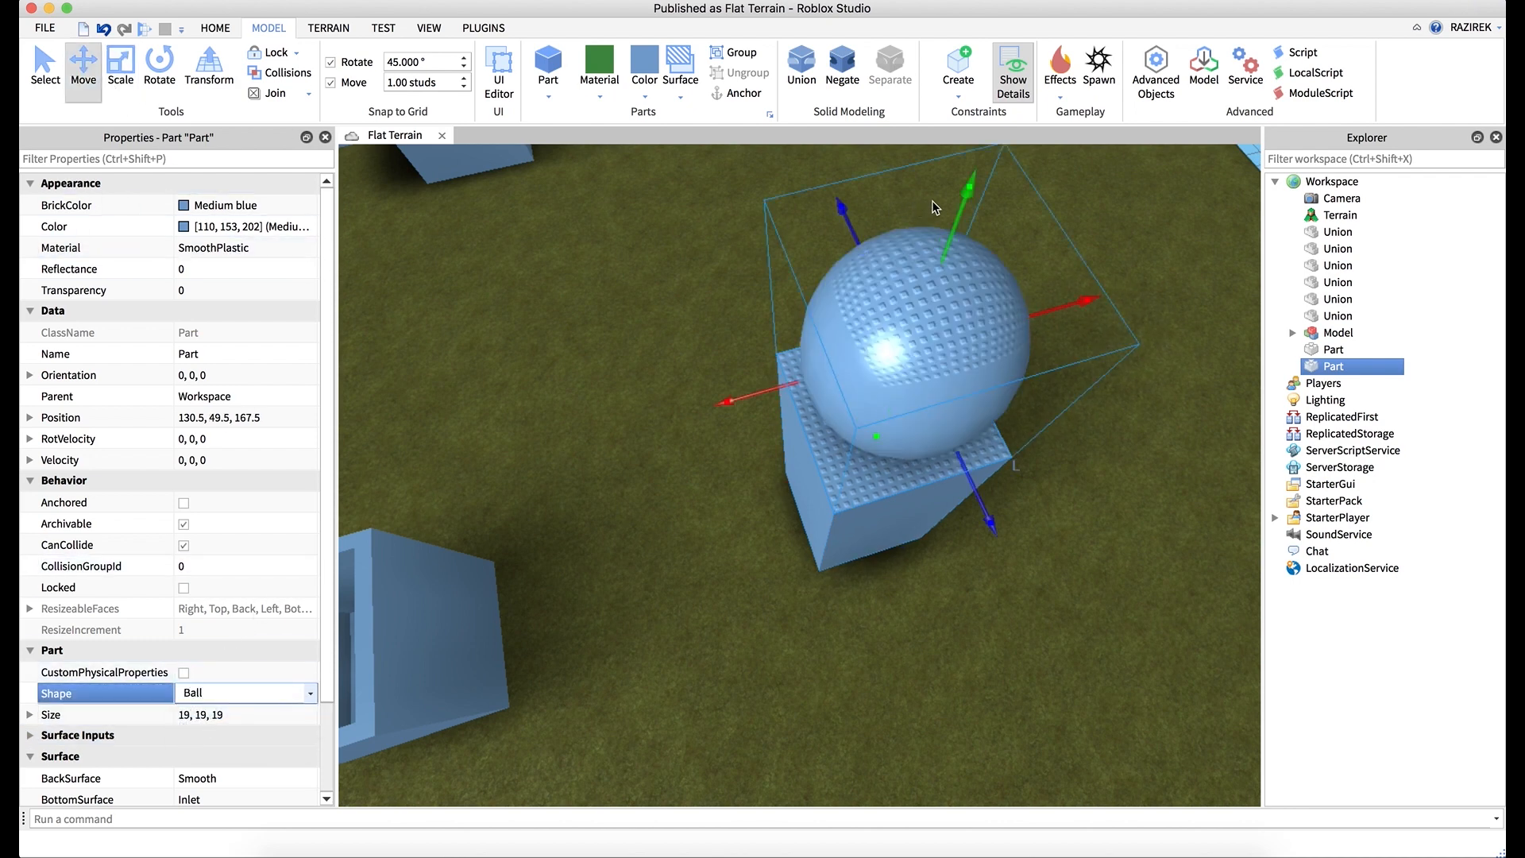
left_click_drag(961, 197, 965, 338)
right_click_drag(965, 338, 957, 359)
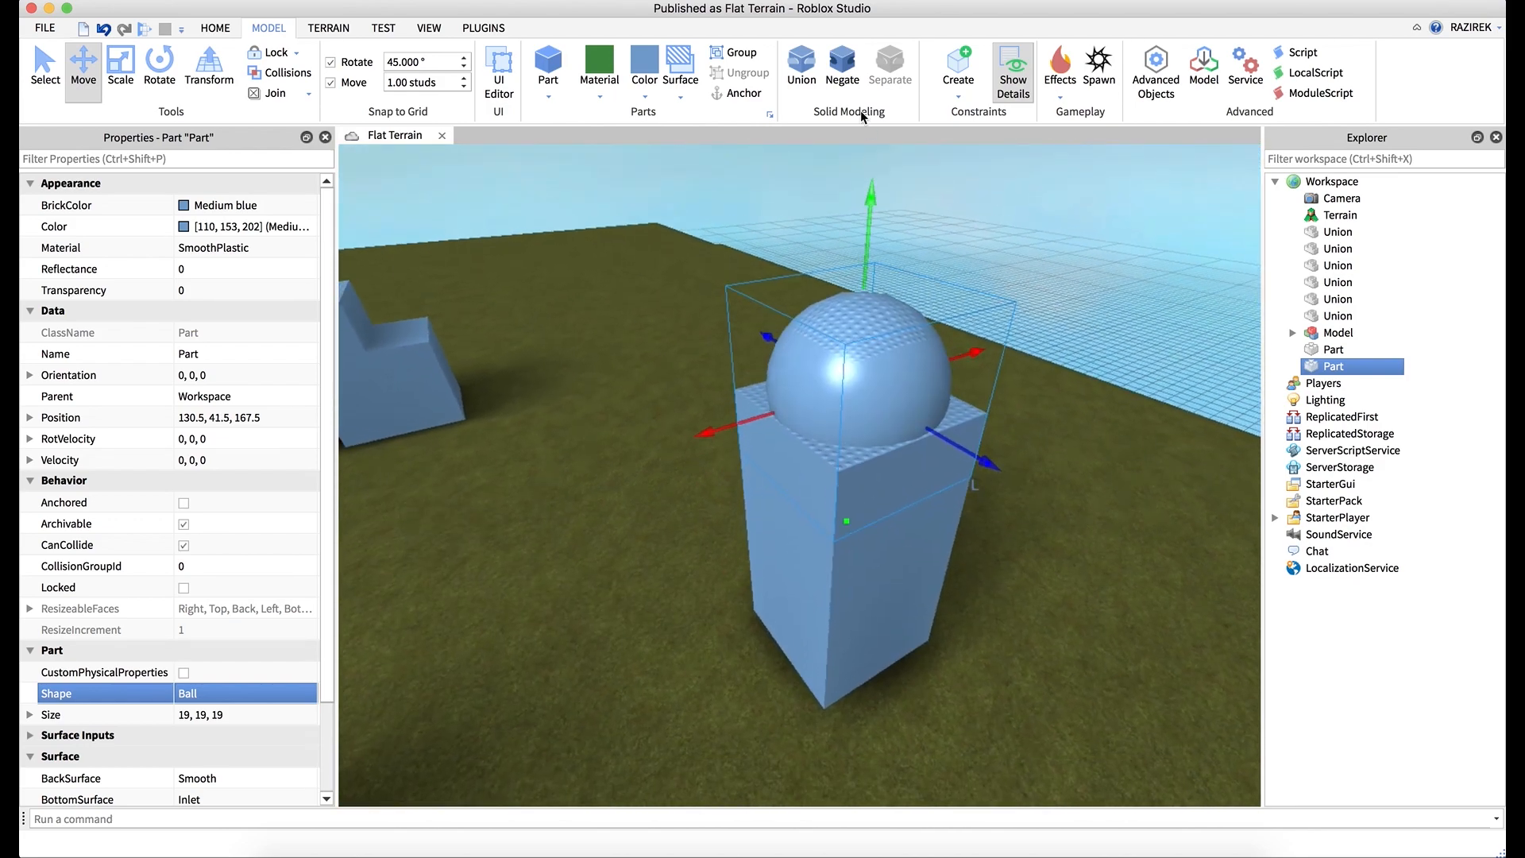
left_click(845, 73)
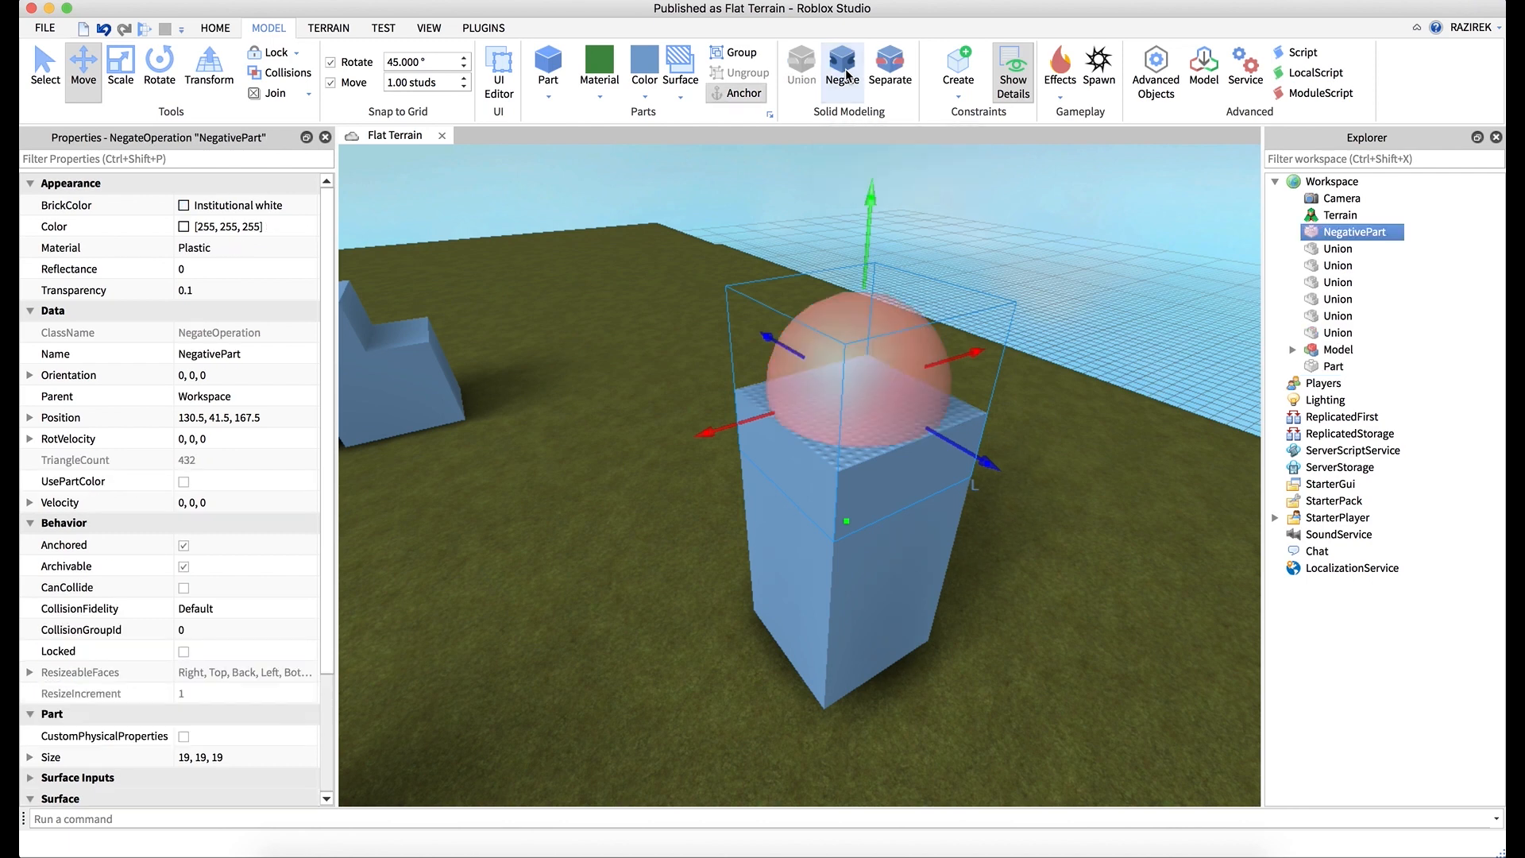
- Union the tall block with the negated ball and inspect the rounded hollow cut into its top
left_click(897, 612)
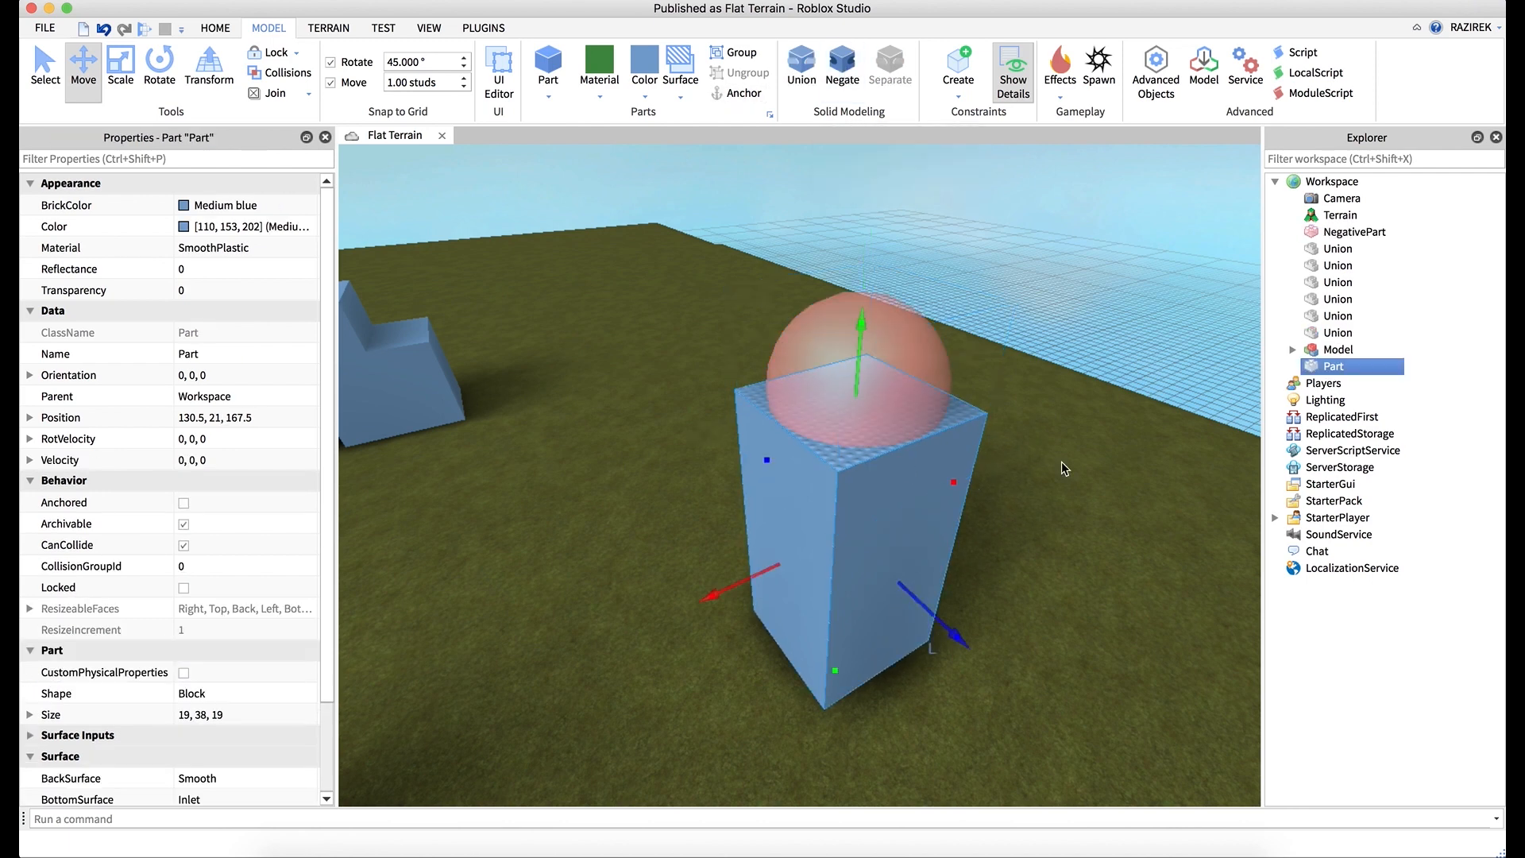
left_click(1386, 233, "super")
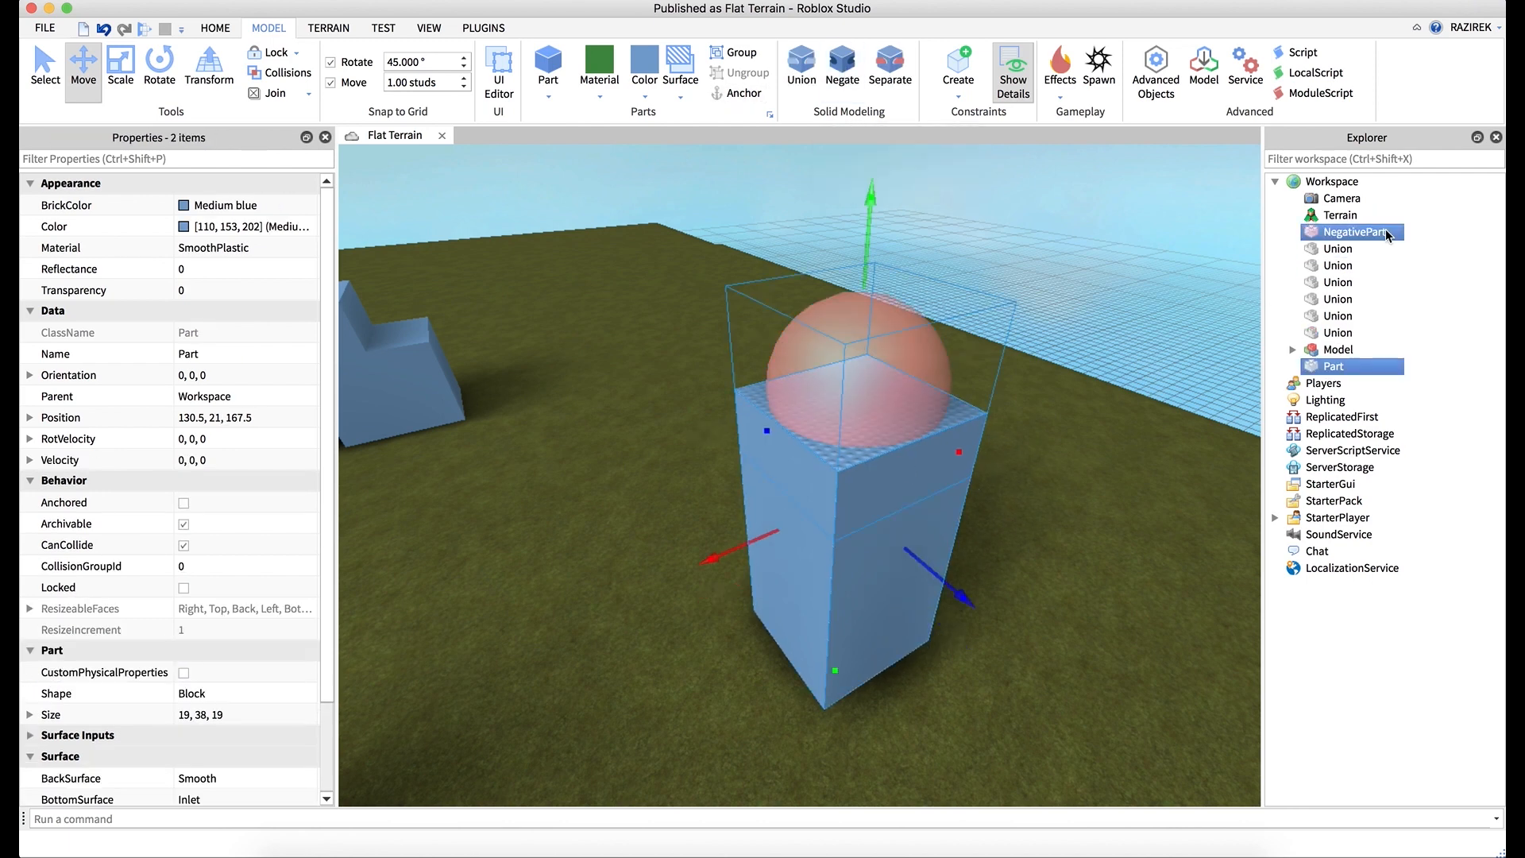
left_click(802, 70)
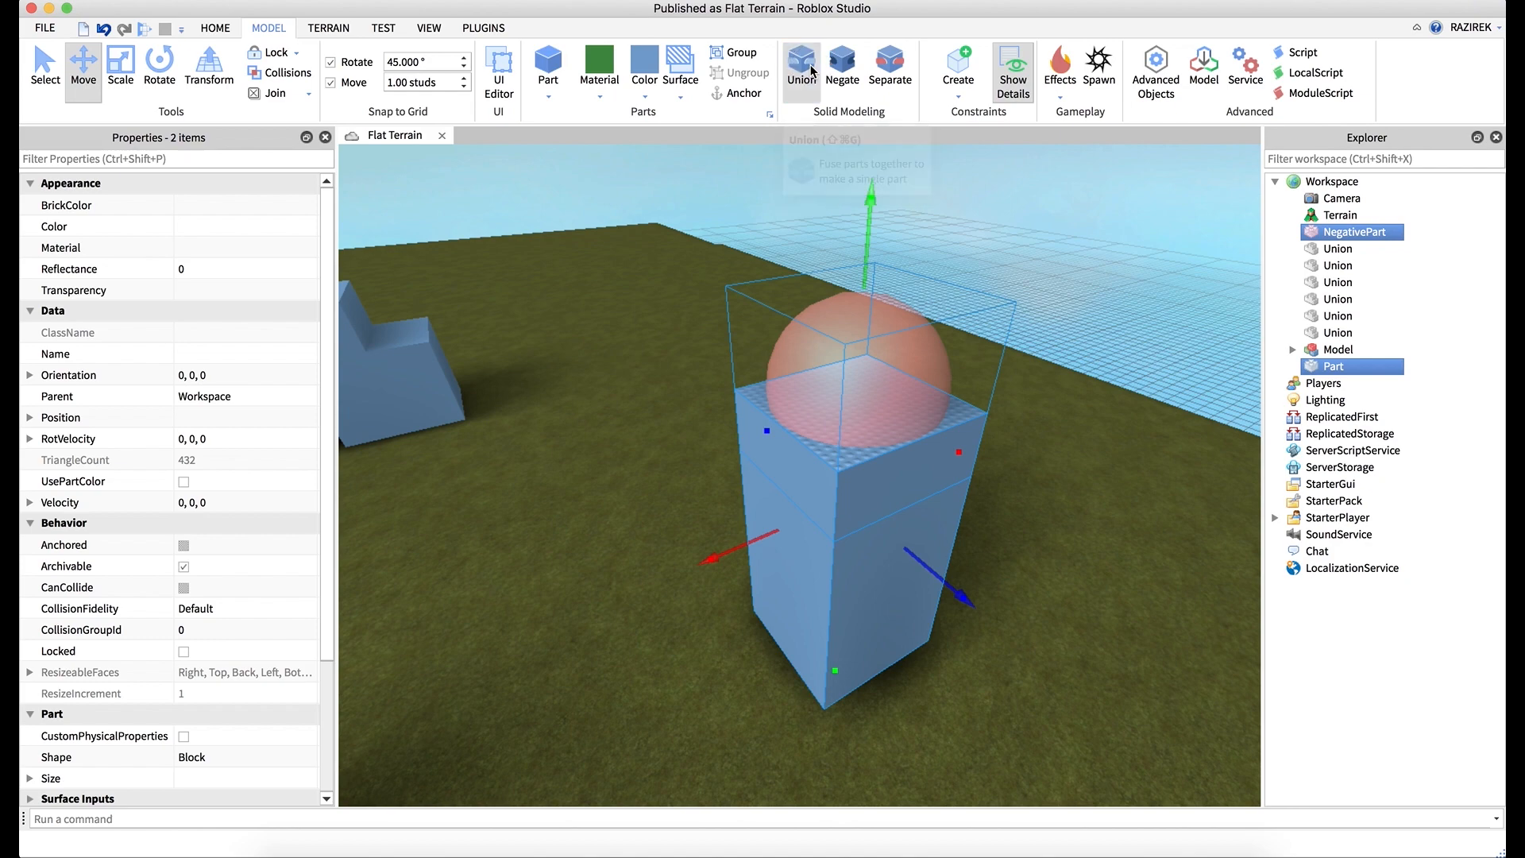
key("f")
left_click(949, 297)
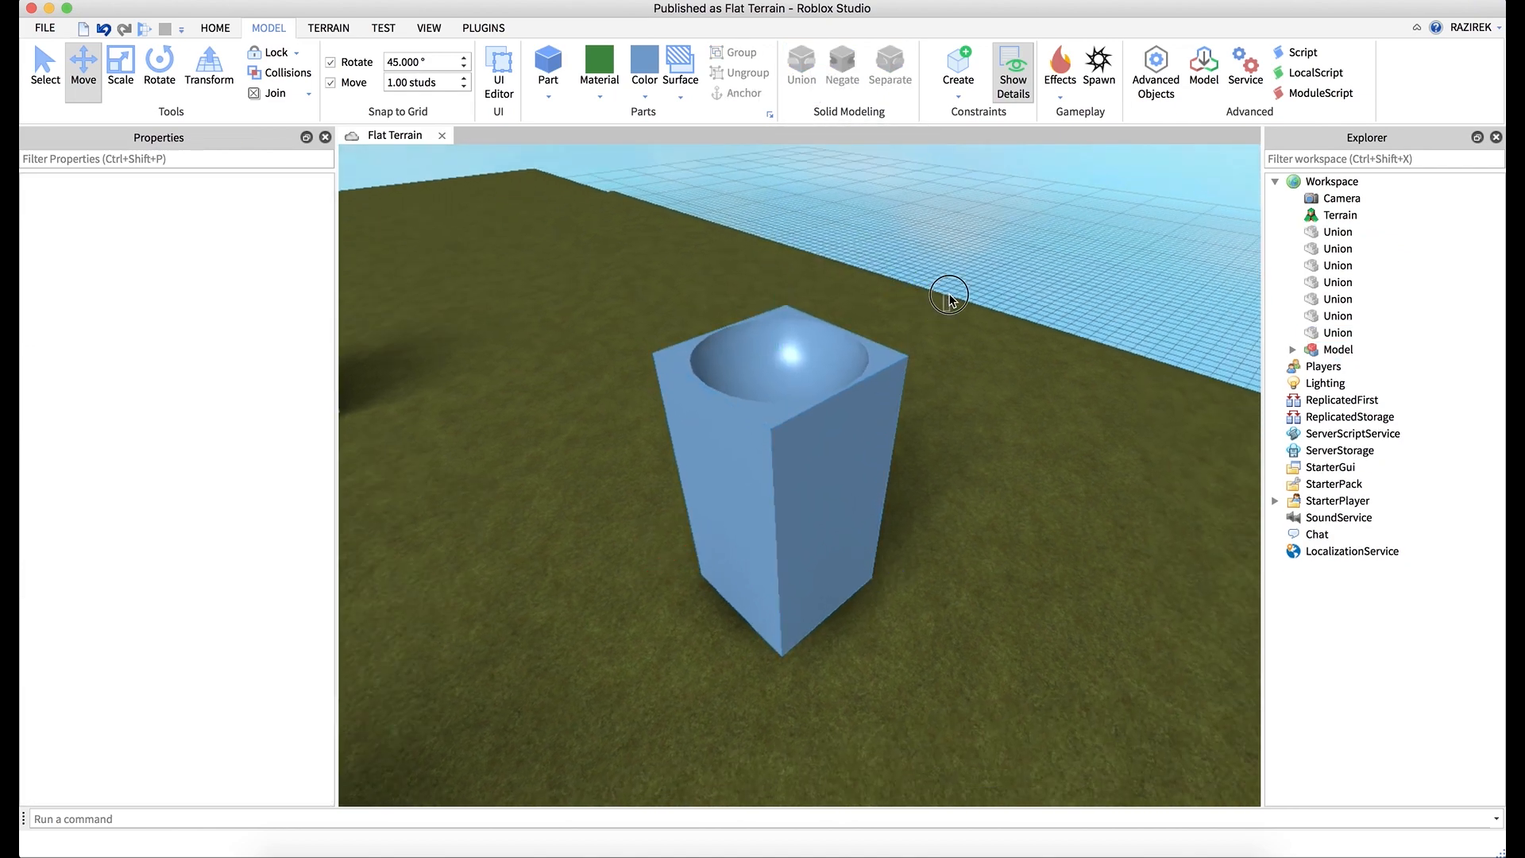
key("w")
right_click_drag(963, 309, 964, 308)
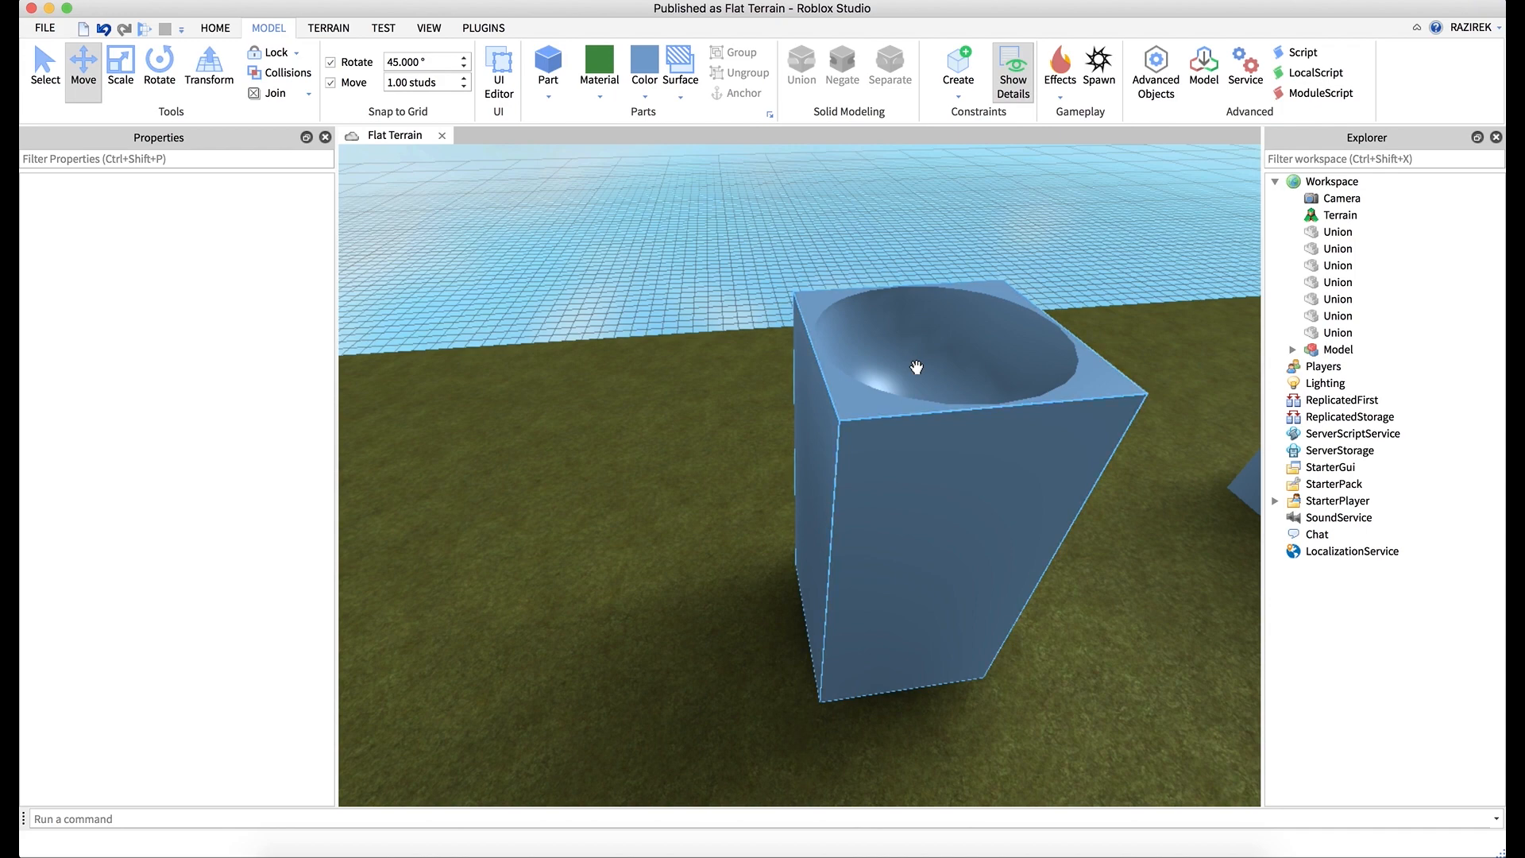
- Undo the union of the tall block and the negated ball, and clear the selection
key("super+z")
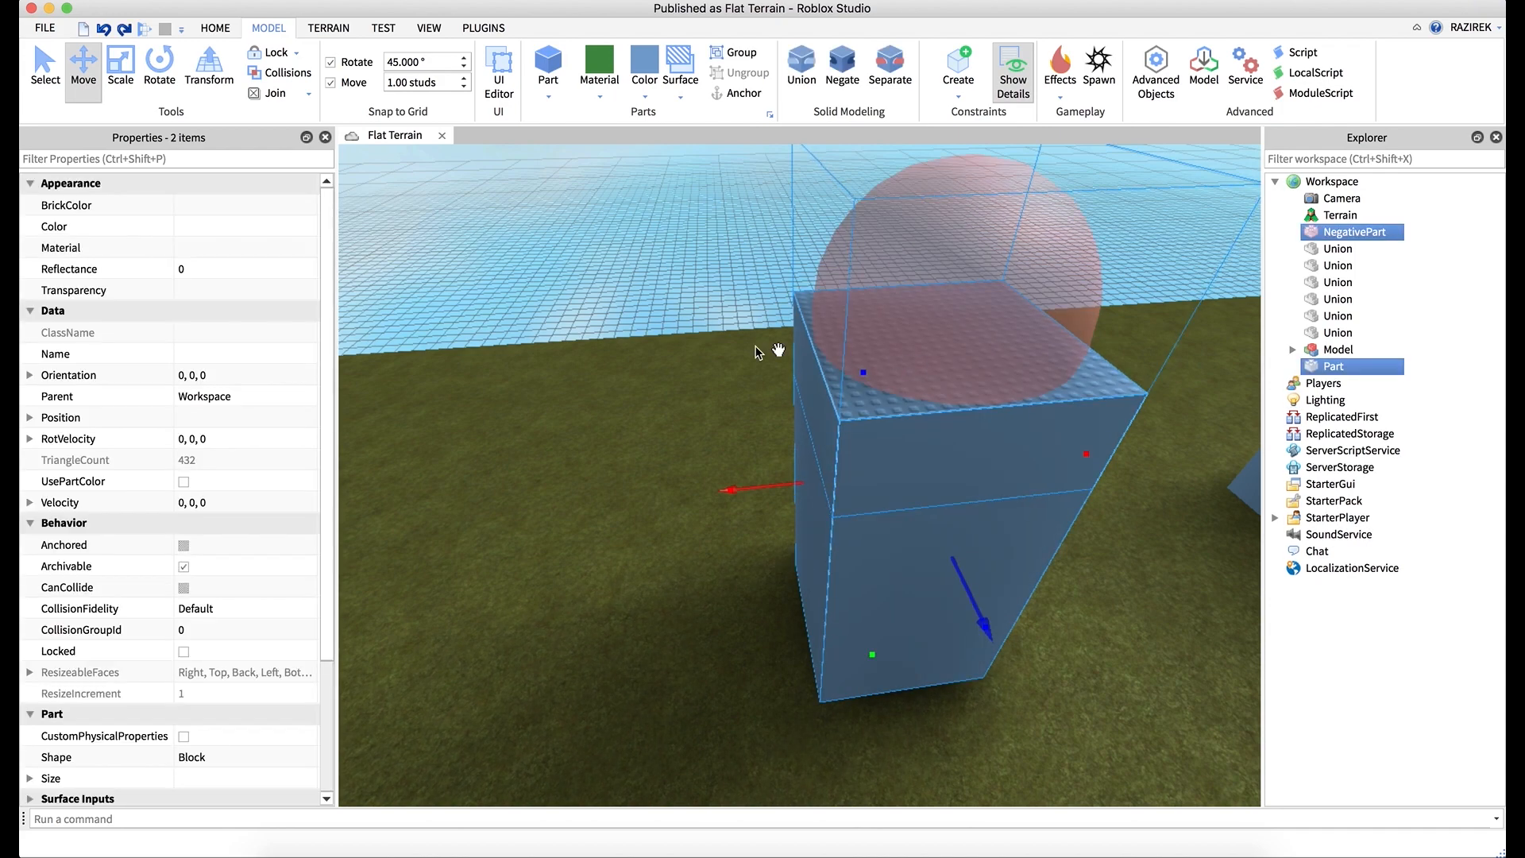
right_click_drag(710, 334, 709, 332)
left_click(964, 522)
- Insert a cylinder on the grass beside the tall block and rotate it to orientation 0, -90, 0
right_click_drag(965, 522, 746, 276)
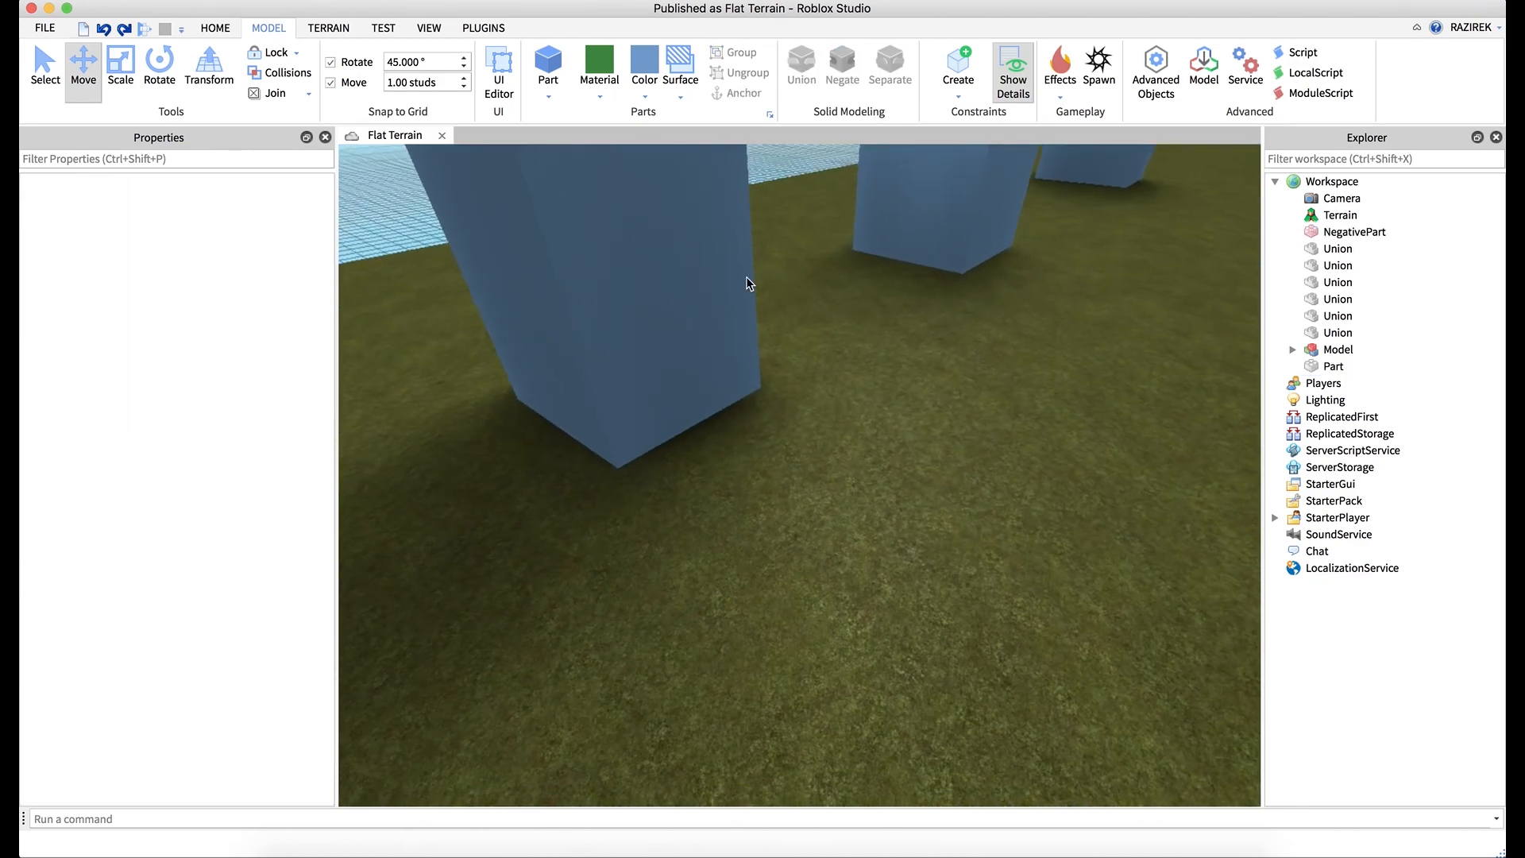
left_click(548, 97)
left_click(578, 181)
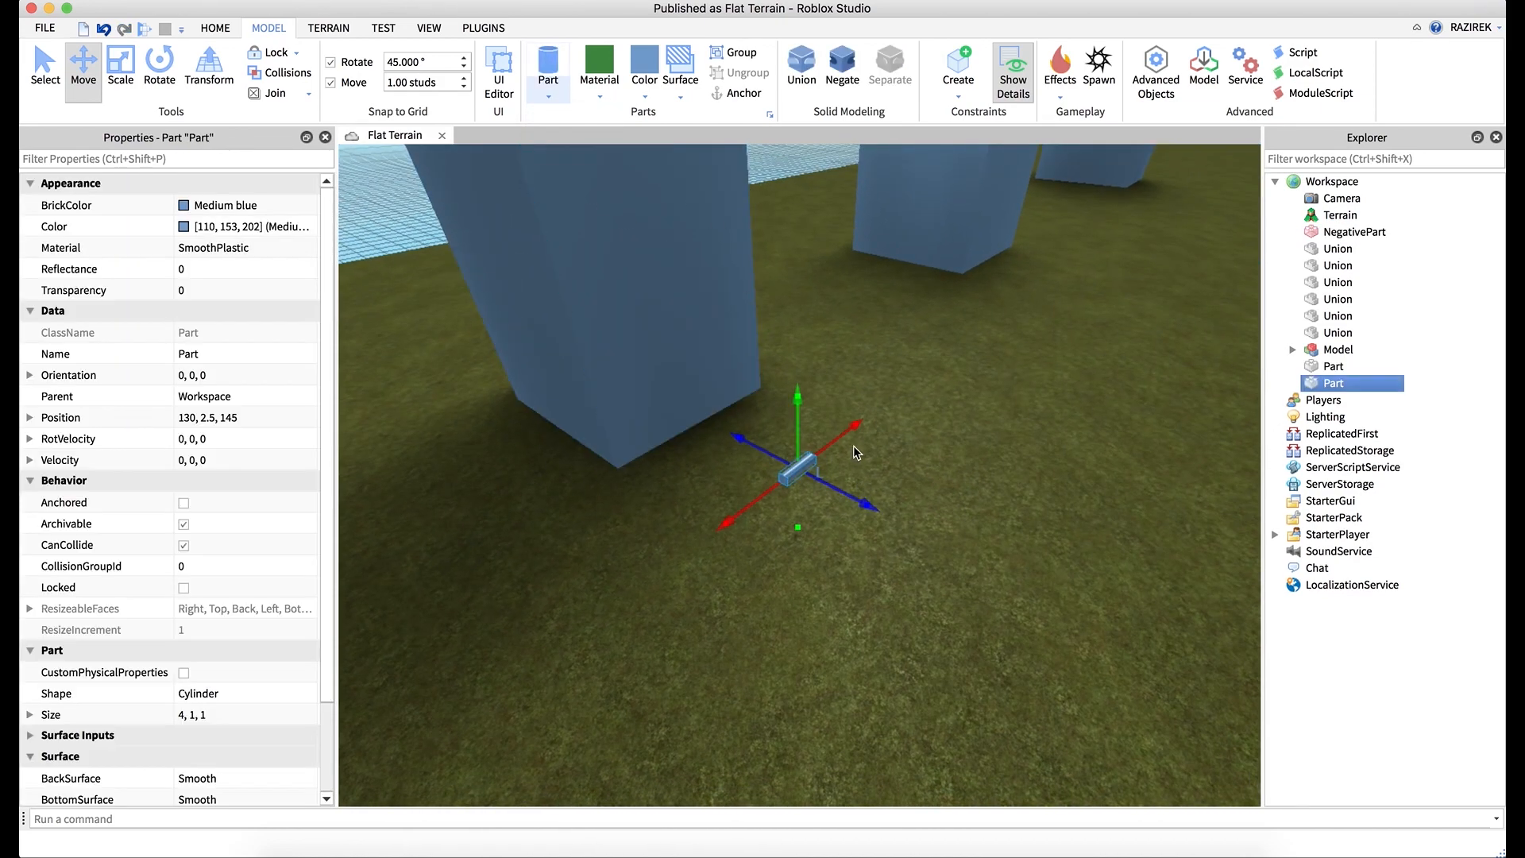
key("ctrl+4")
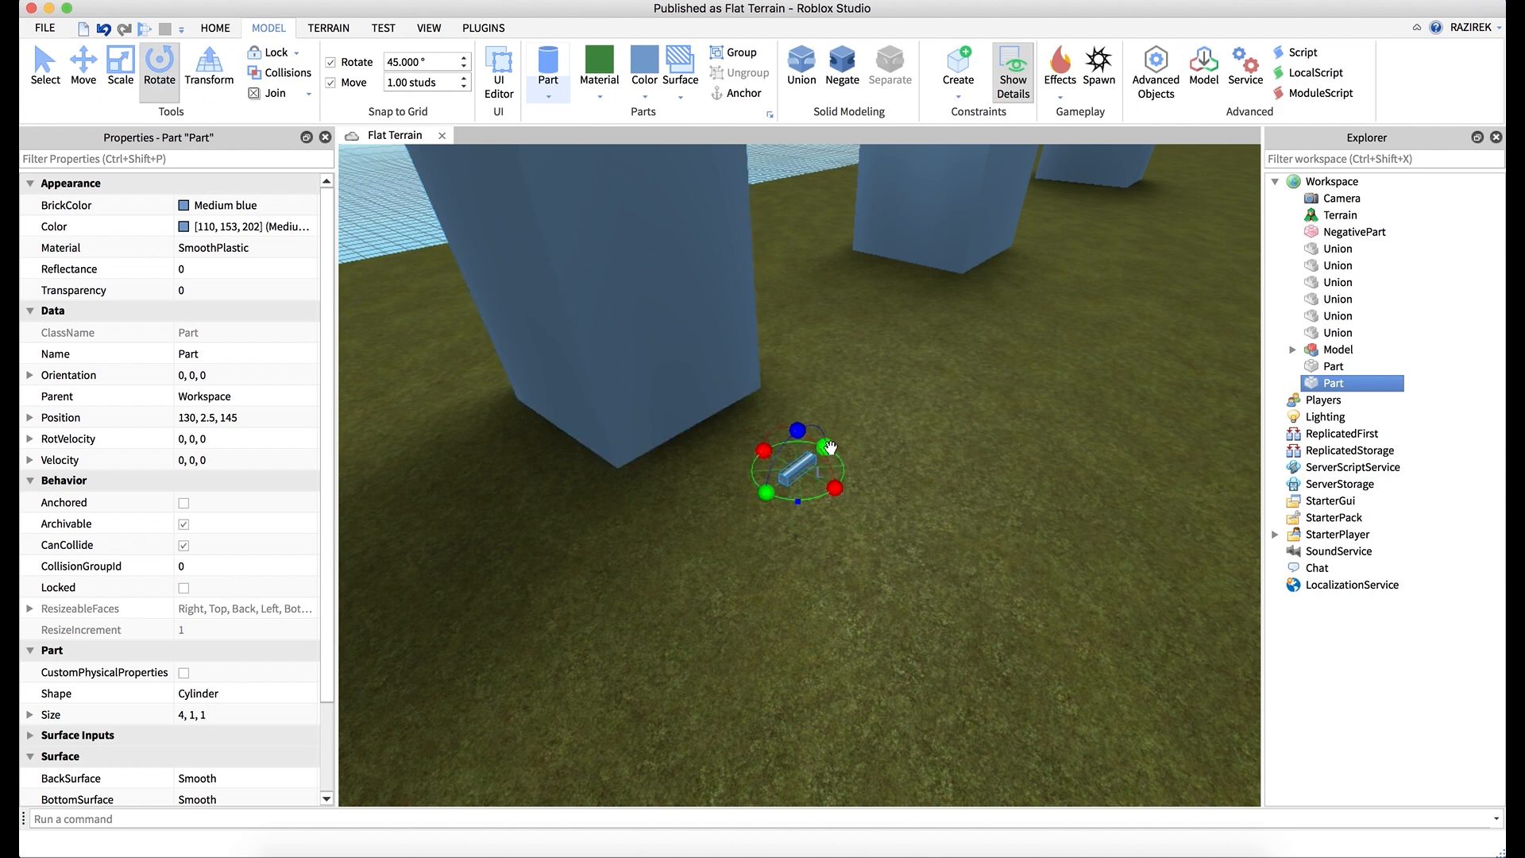
left_click_drag(830, 447, 838, 508)
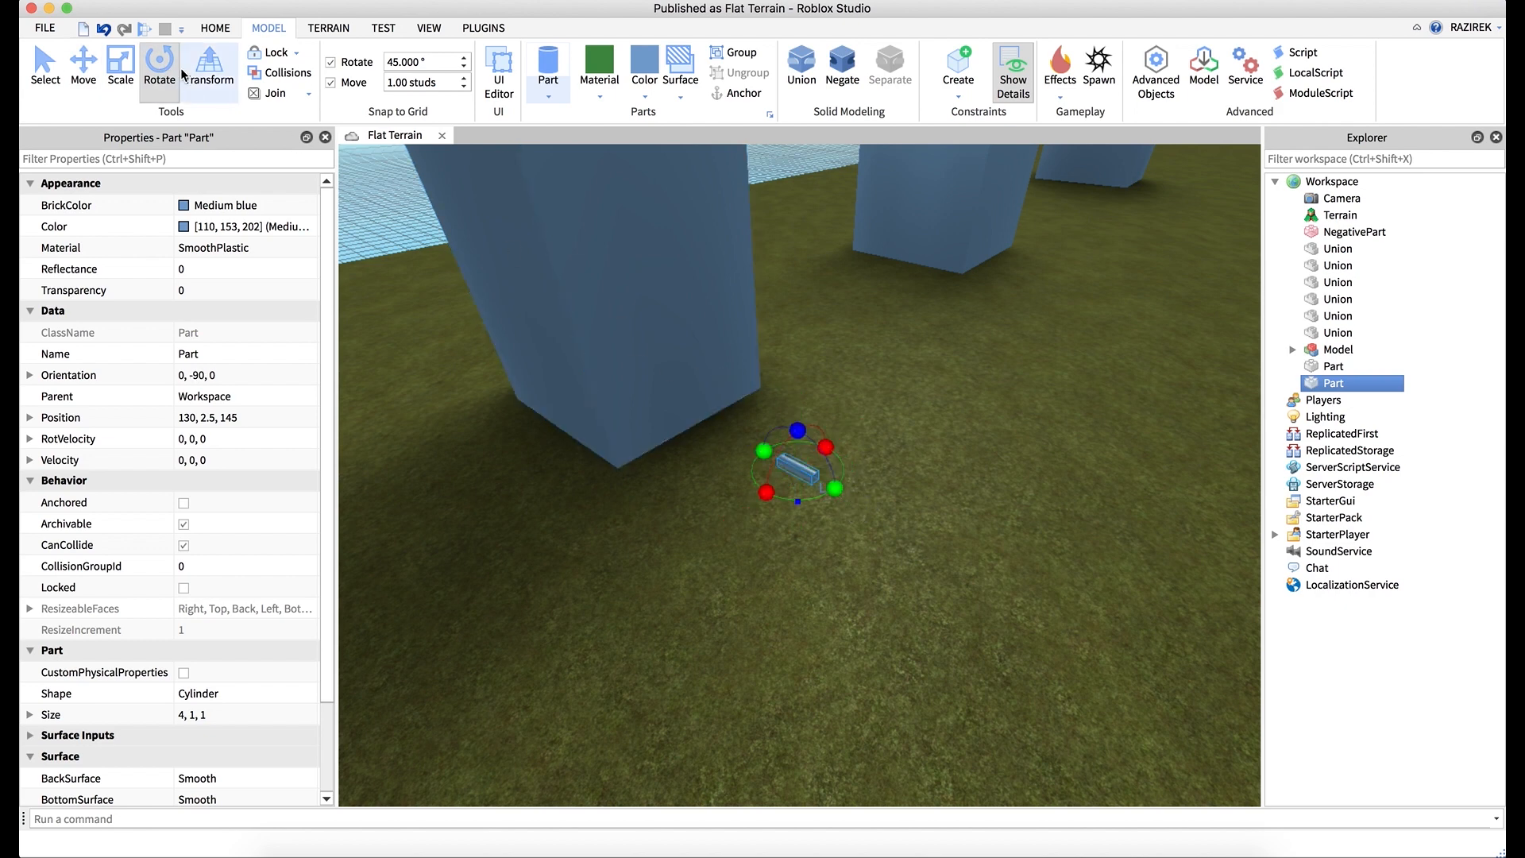
- Scale the cylinder to 28, 12, 12
left_click(111, 67)
left_click_drag(799, 453, 812, 408)
key("super+z")
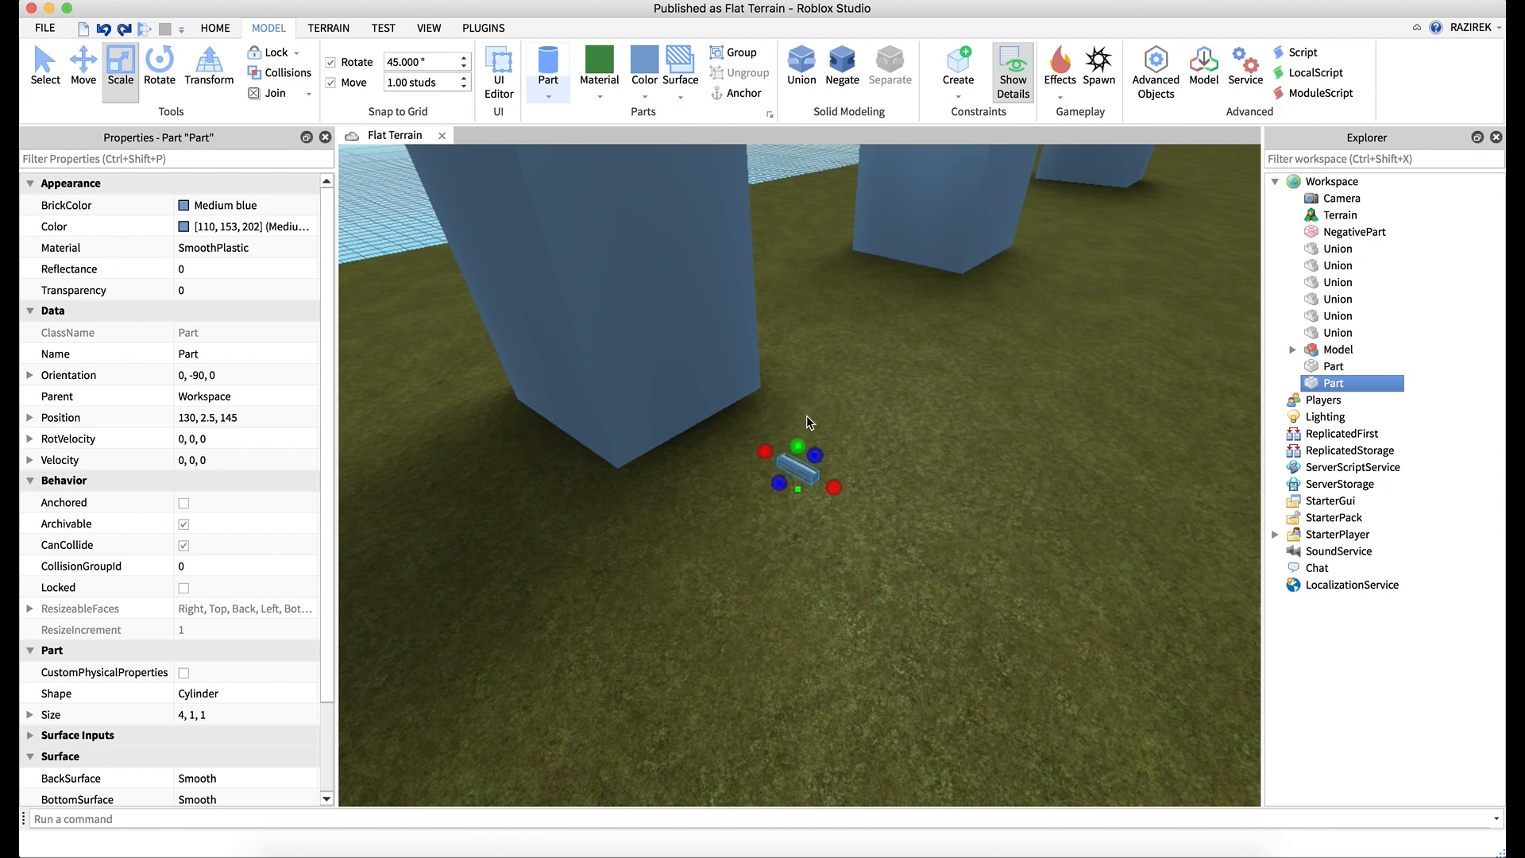
left_click_drag(800, 447, 796, 348)
left_click_drag(777, 442, 687, 482)
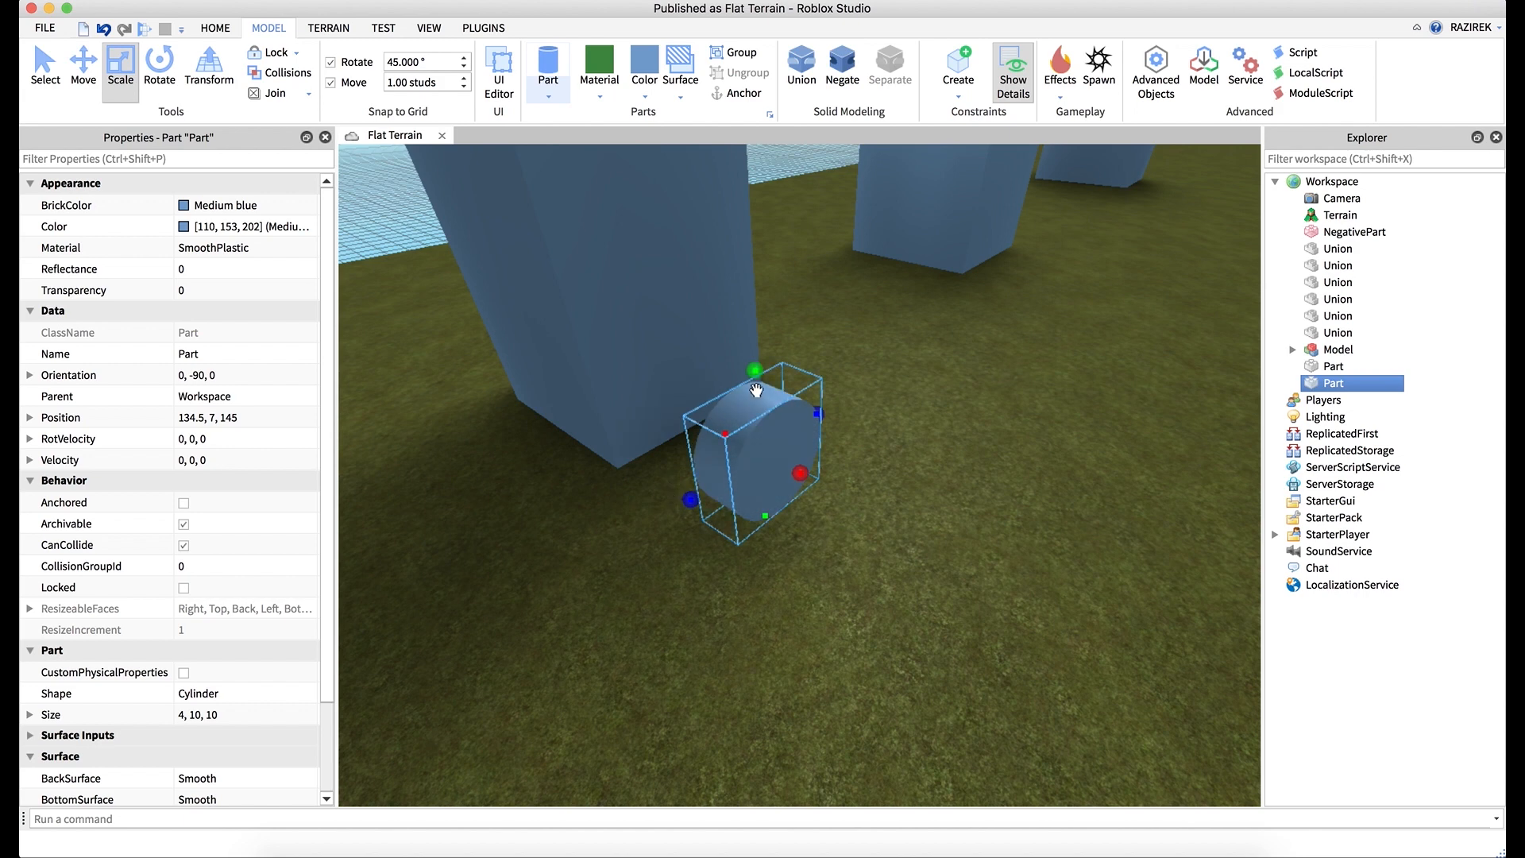
left_click_drag(755, 381, 752, 314)
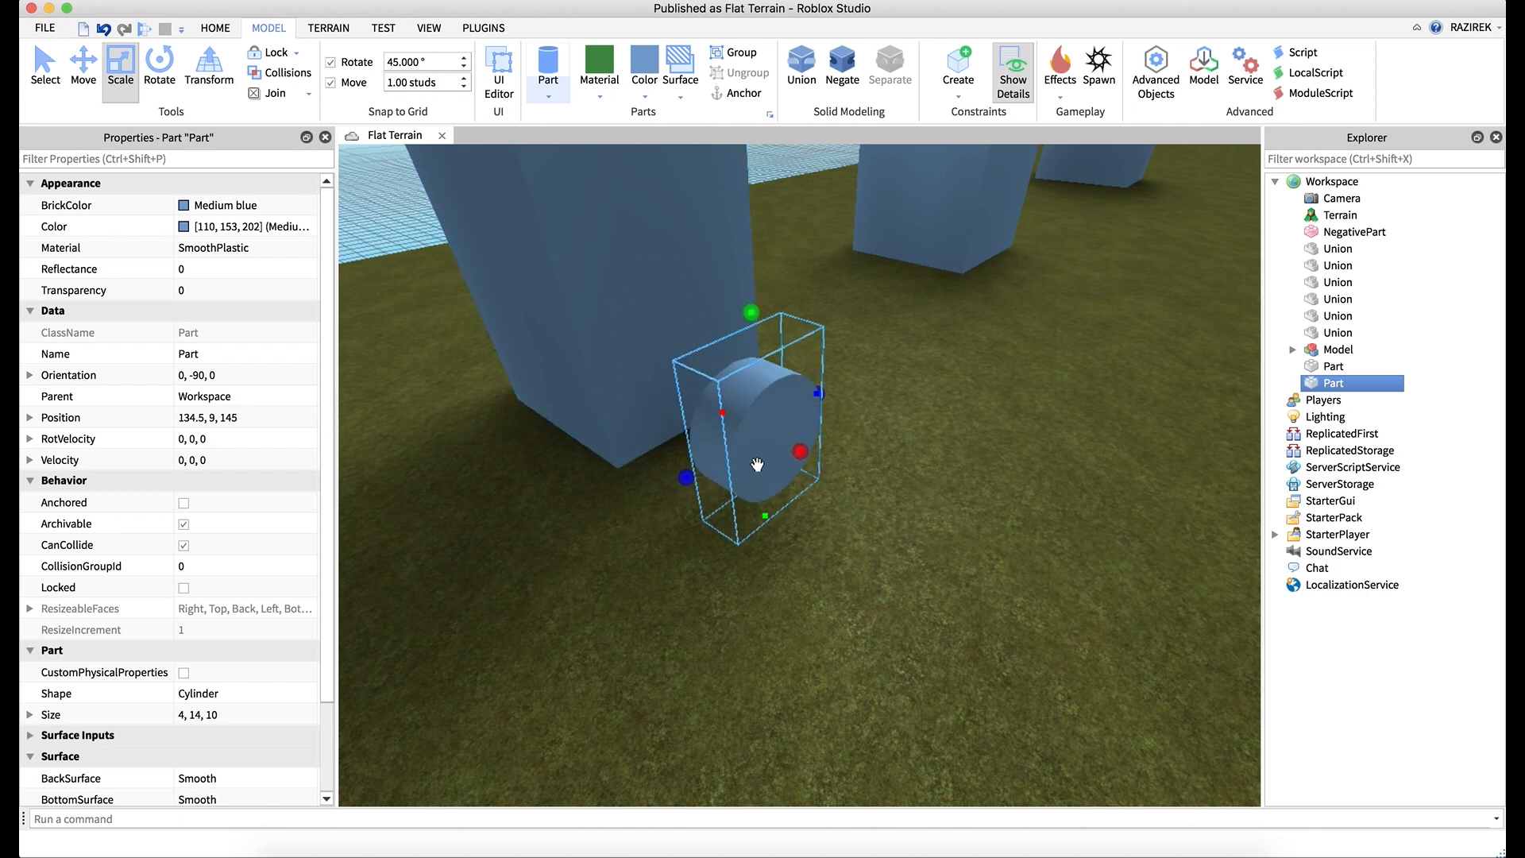
mouse_move(683, 478)
left_mouse_down()
mouse_move(646, 499)
mouse_move(663, 498)
left_mouse_up()
left_click(637, 497)
left_click(733, 485)
left_click_drag(739, 318, 743, 348)
left_click_drag(795, 470, 1185, 679)
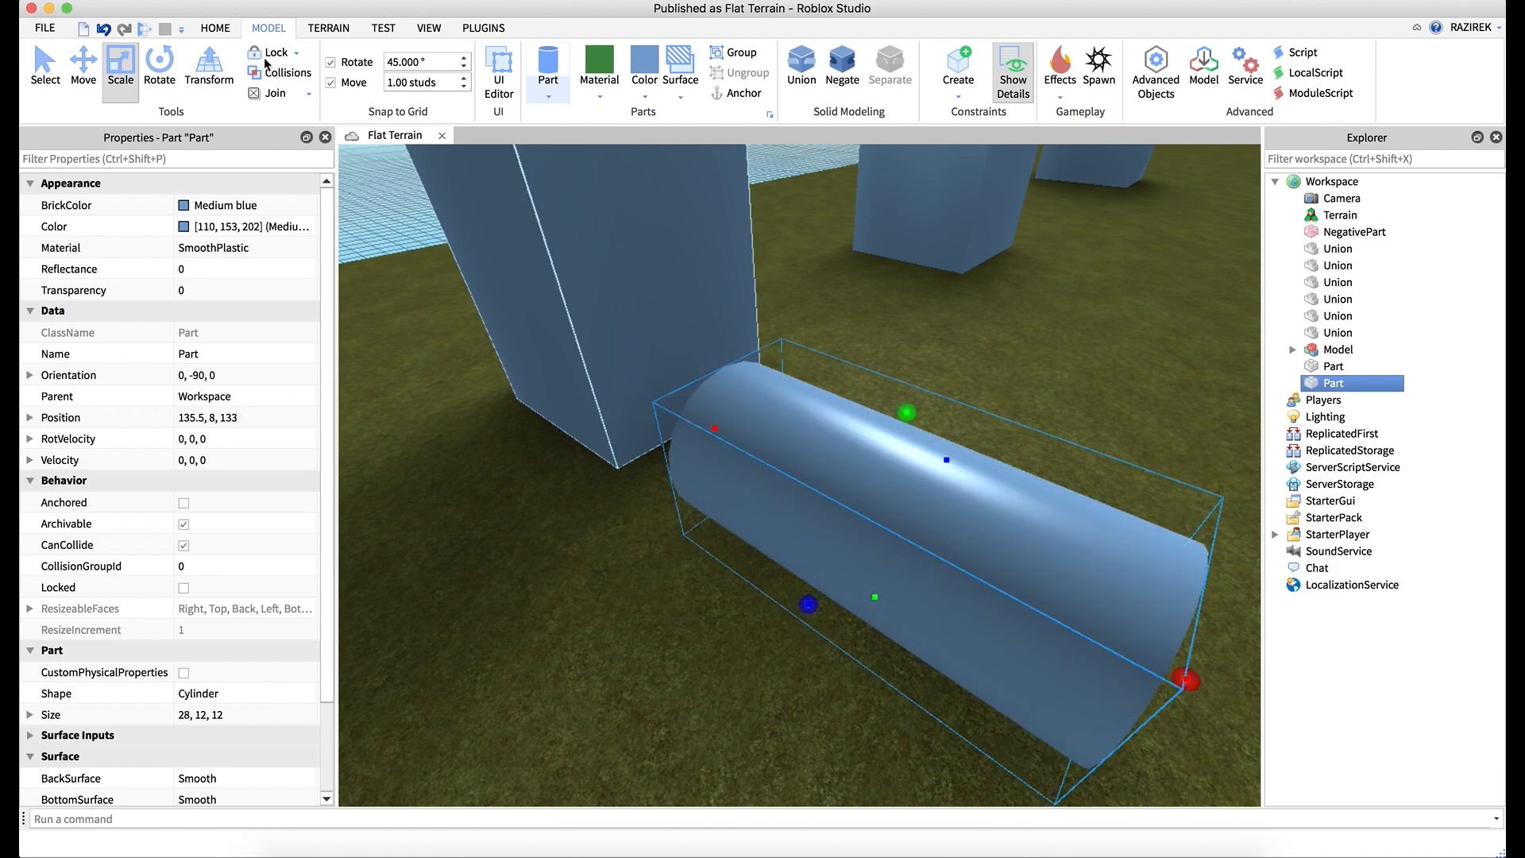
- Move the cylinder through the lower part of the tall block to position 130.5, 10, 168 and negate it
left_click(83, 79)
left_click_drag(807, 606, 503, 302)
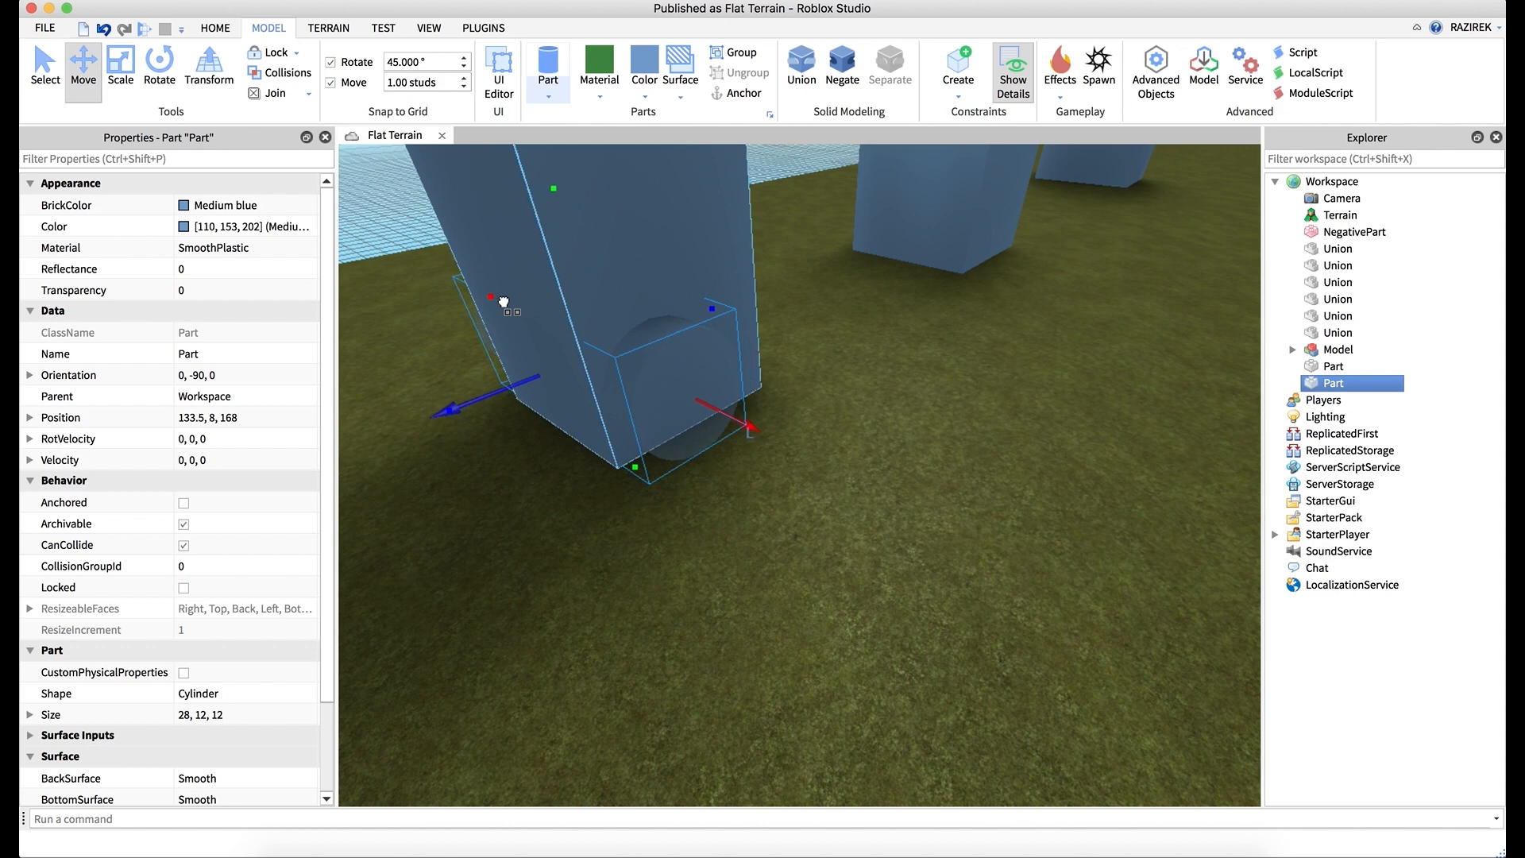
left_click_drag(516, 391, 545, 384)
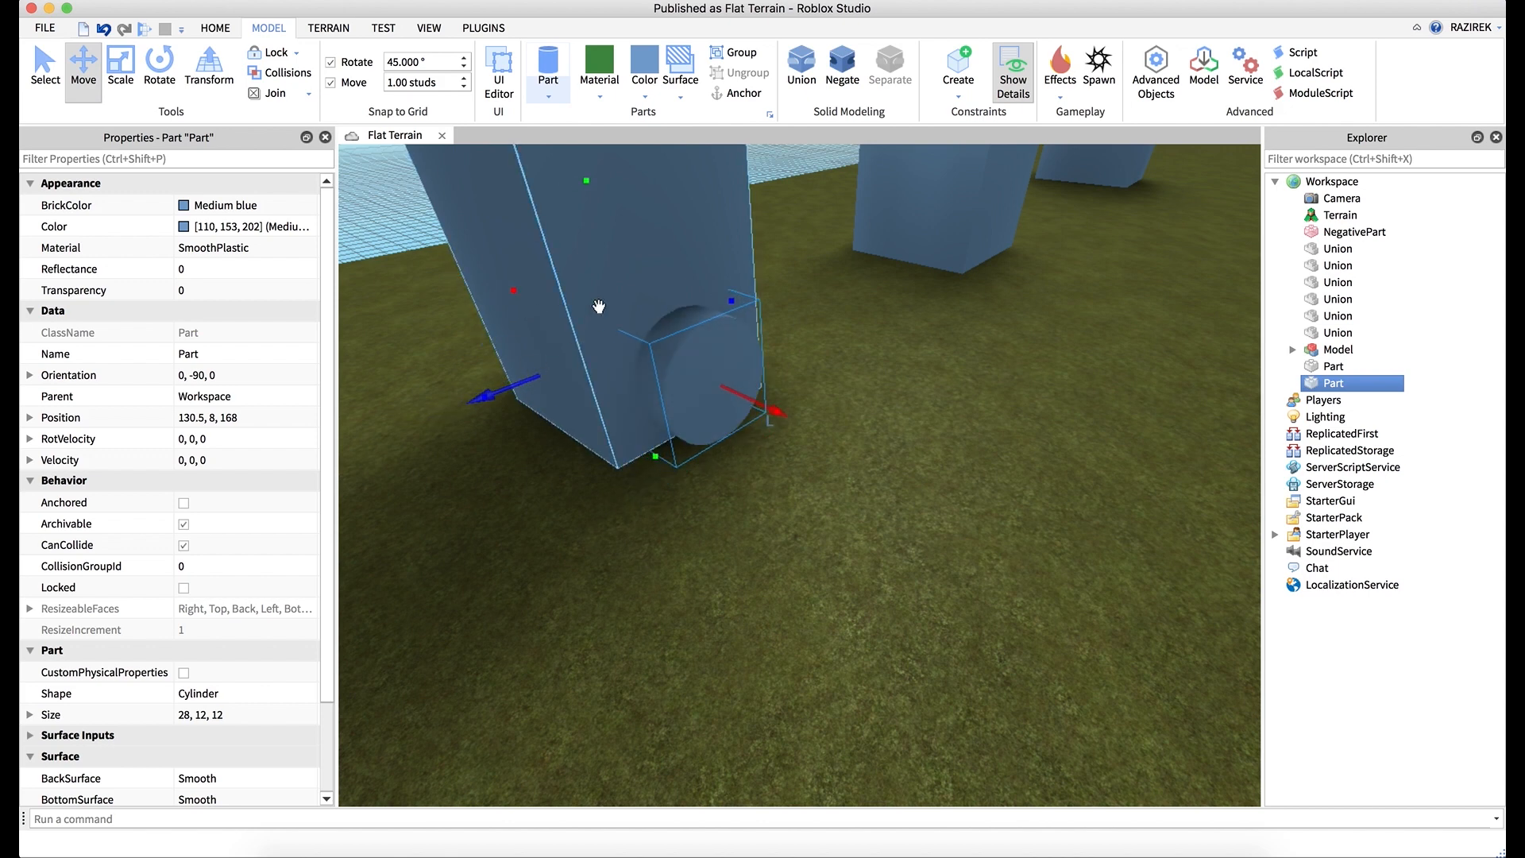
left_click_drag(587, 179, 580, 151)
left_click(843, 64)
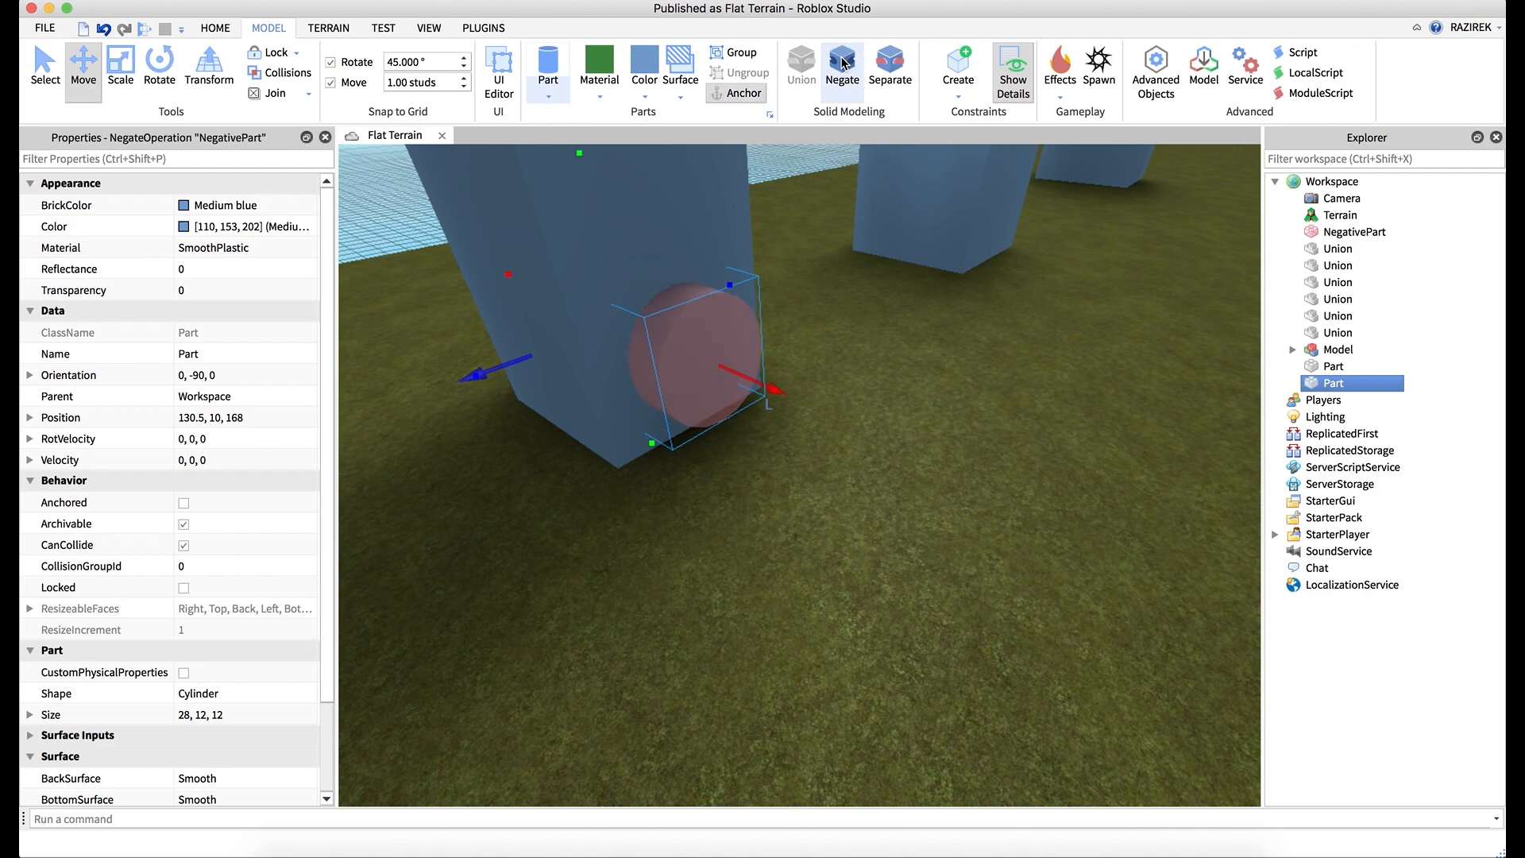
- Union the tall block with the negated ball and the negated cylinder
right_click_drag(858, 406, 913, 379)
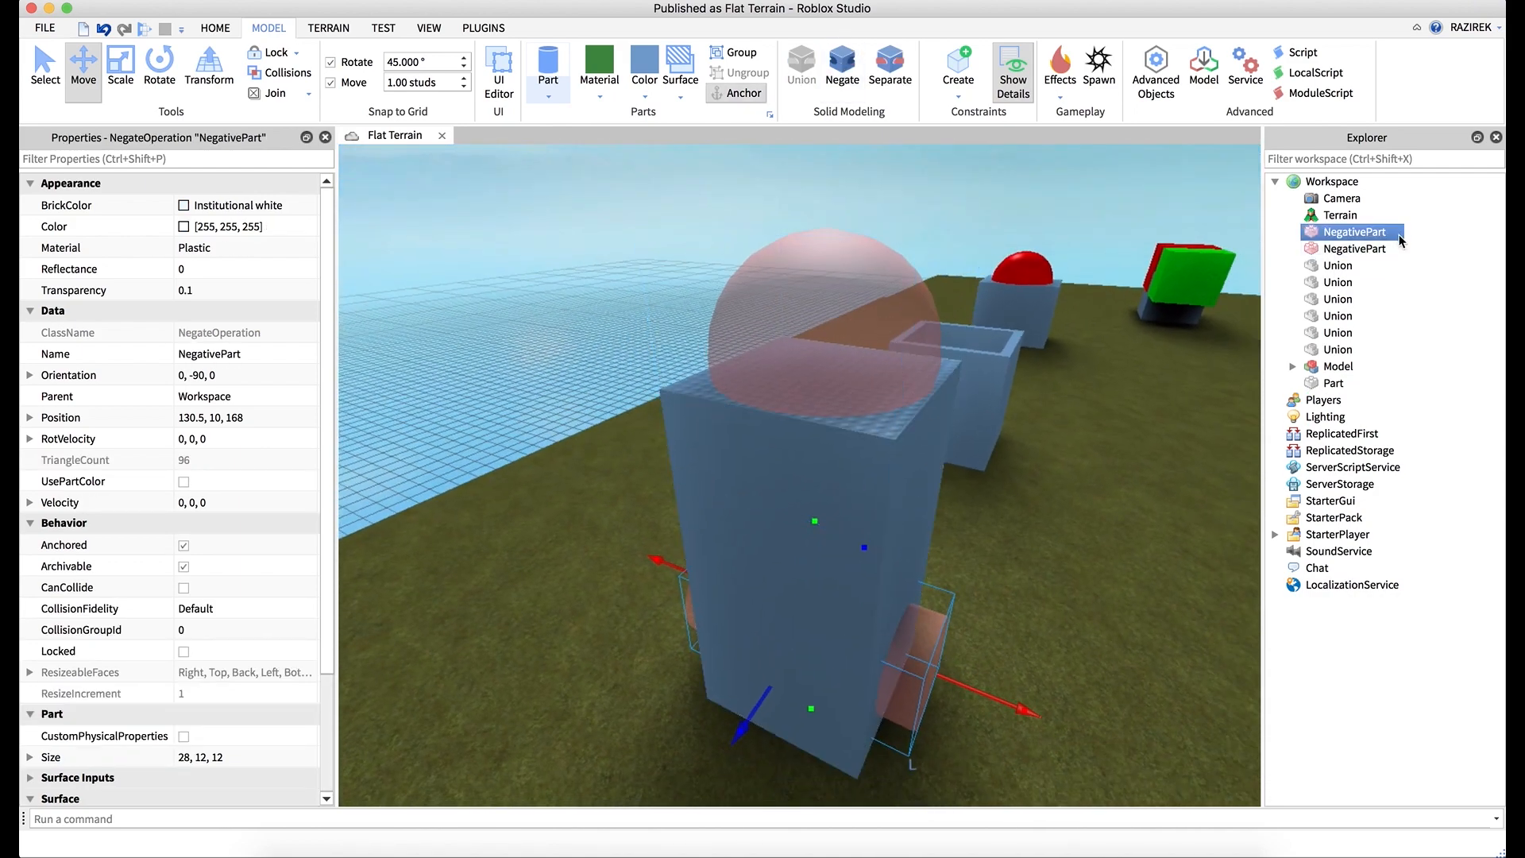
left_click(1378, 249, "shift")
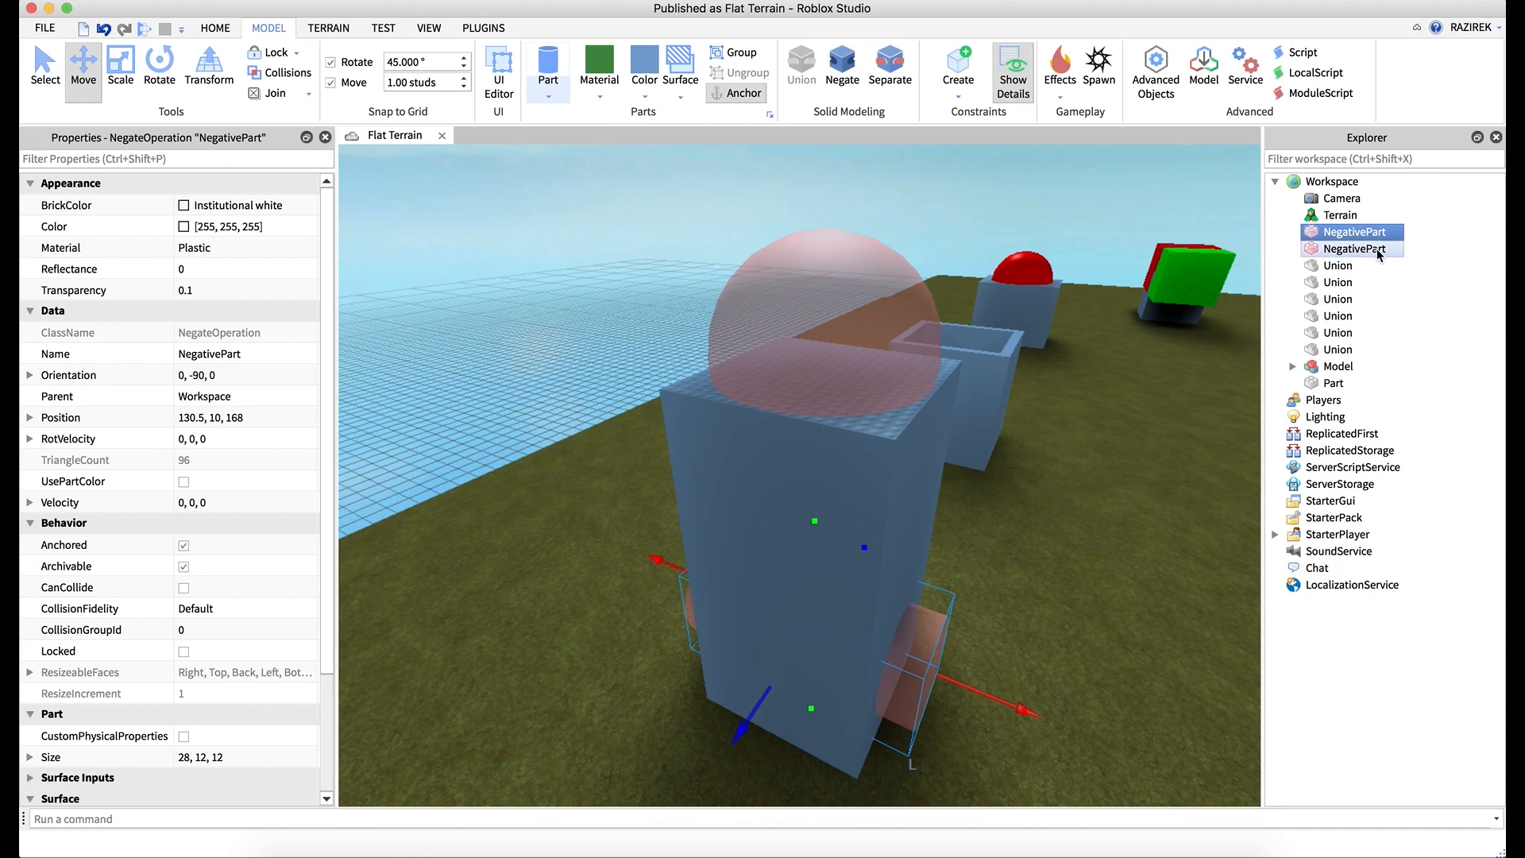
left_click(1350, 384, "ctrl")
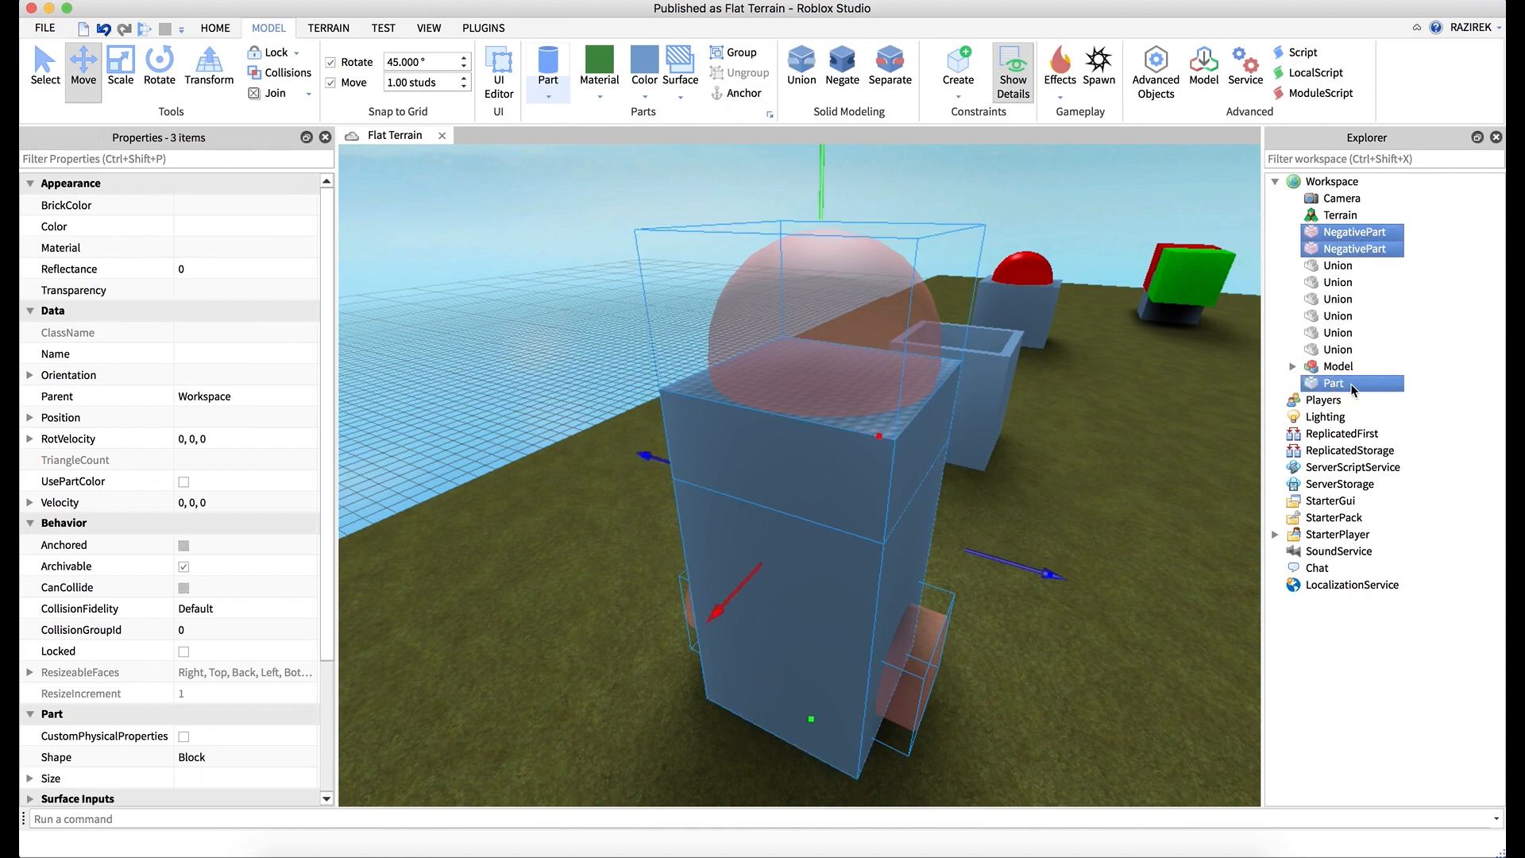
left_click(801, 68)
- Examine the cylindrical tunnel through the base of the unioned tall block from several sides and from within
right_click_drag(869, 307, 946, 390)
key("d")
key("q")
key("w")
key("e")
key("s")
key("q")
key("w")
key("a")
key("d")
- Undo the union and duplicate the negated cylinder in the tall block's base
key("super+z")
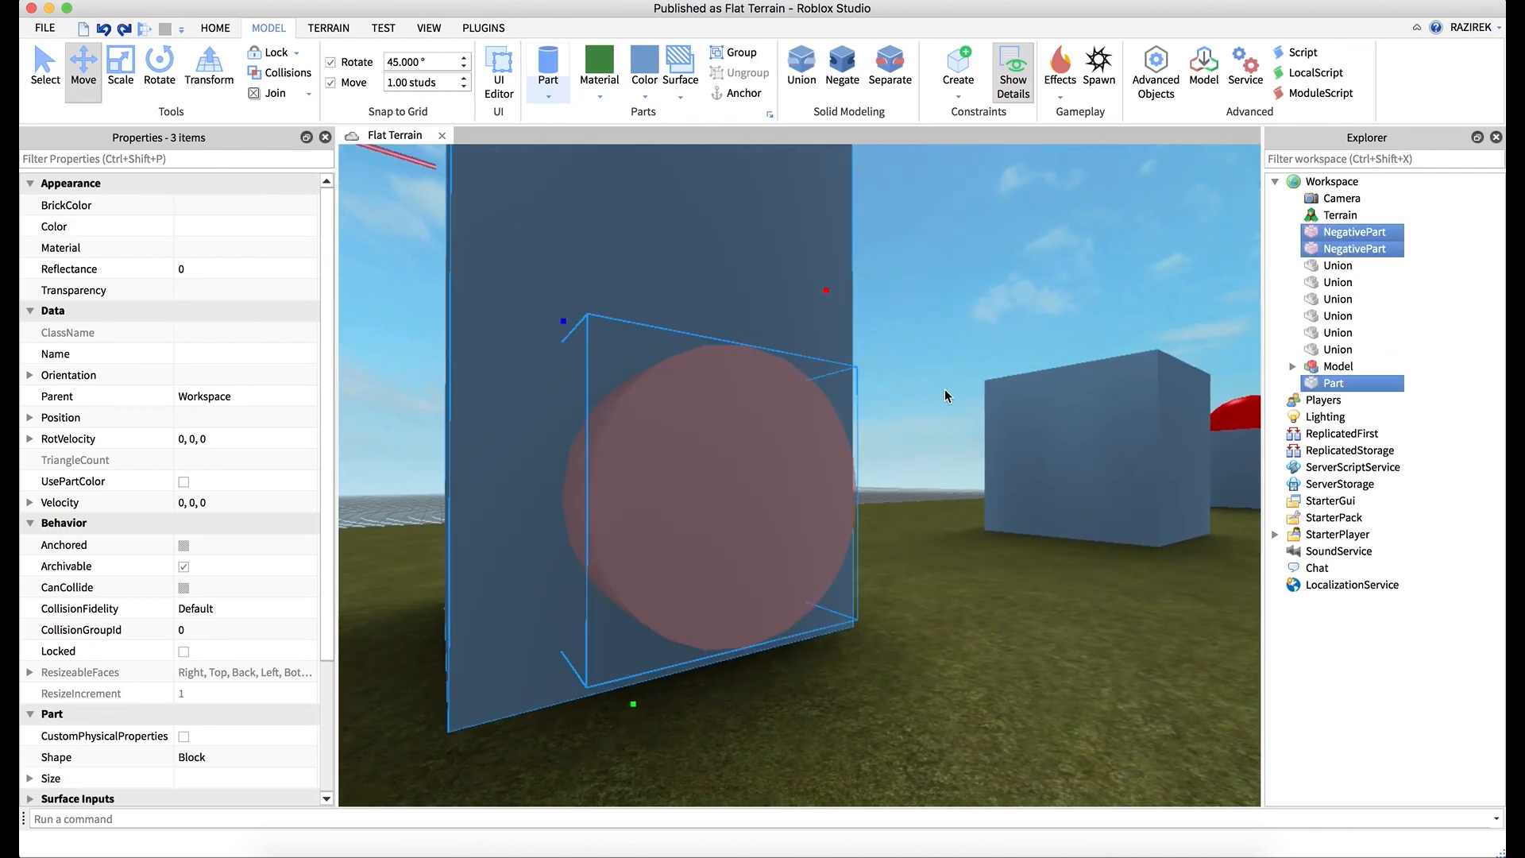
left_click(916, 346)
left_click(1366, 250)
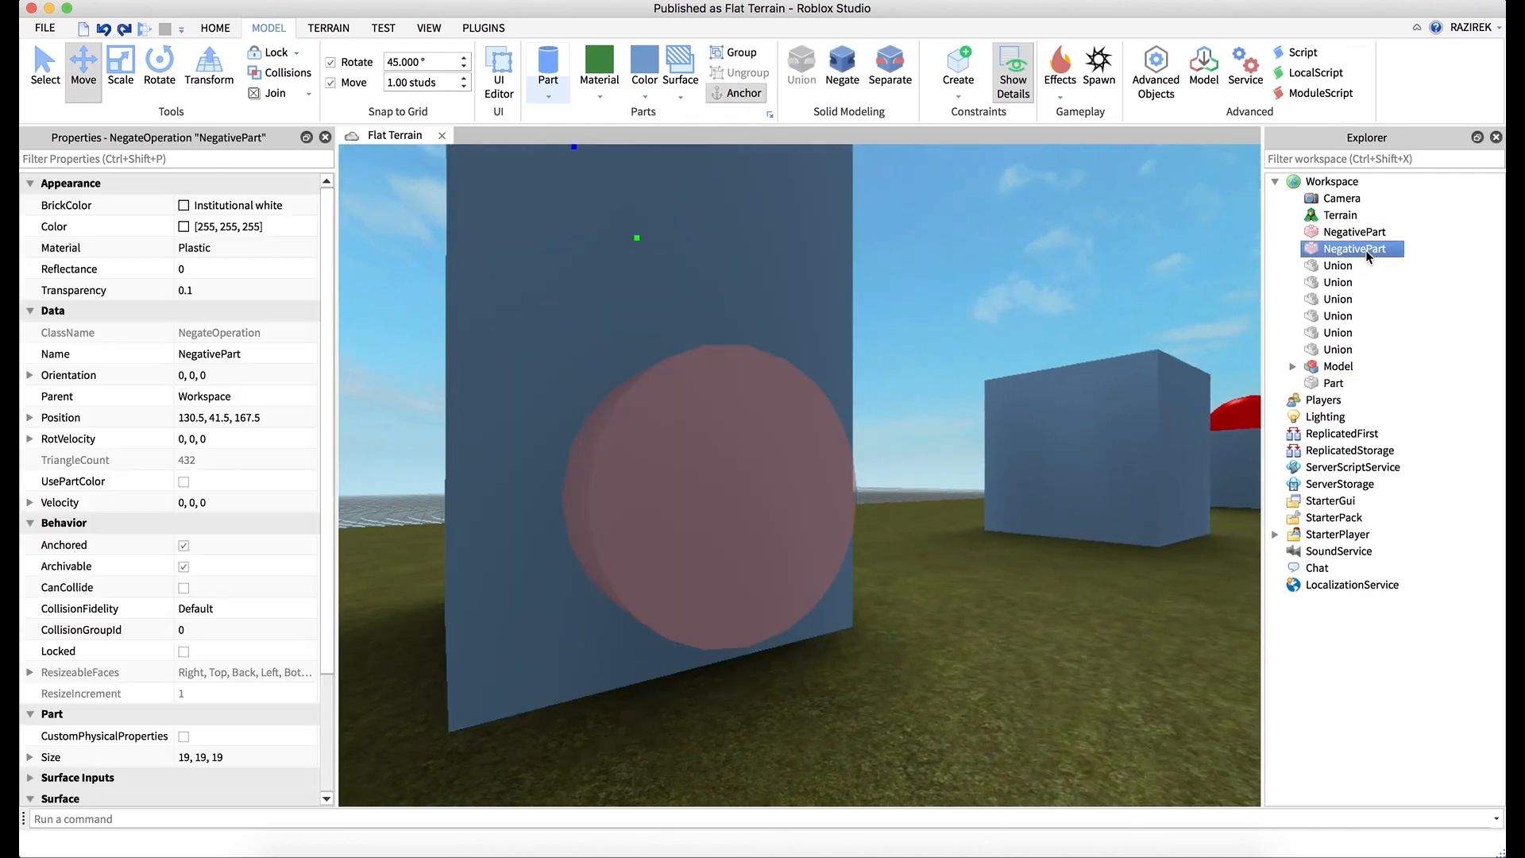
left_click(1356, 232)
key("super+d")
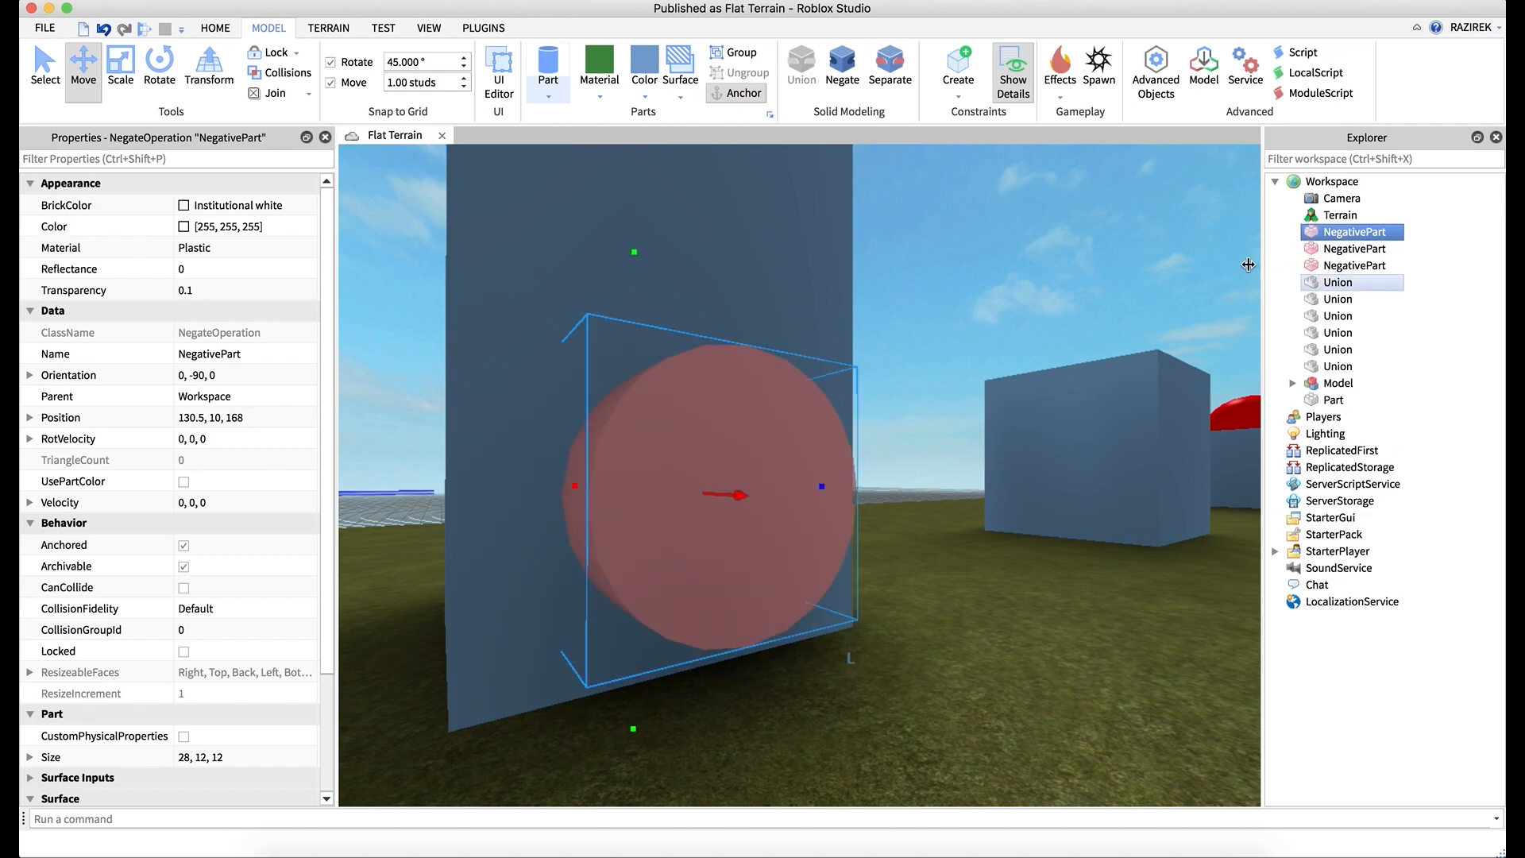
- Rotate the duplicated negated cylinder horizontally to orientation 0, 0, 0 so it crosses the first one
right_click_drag(1002, 269, 1003, 270)
key("e")
key("s")
left_click(158, 67)
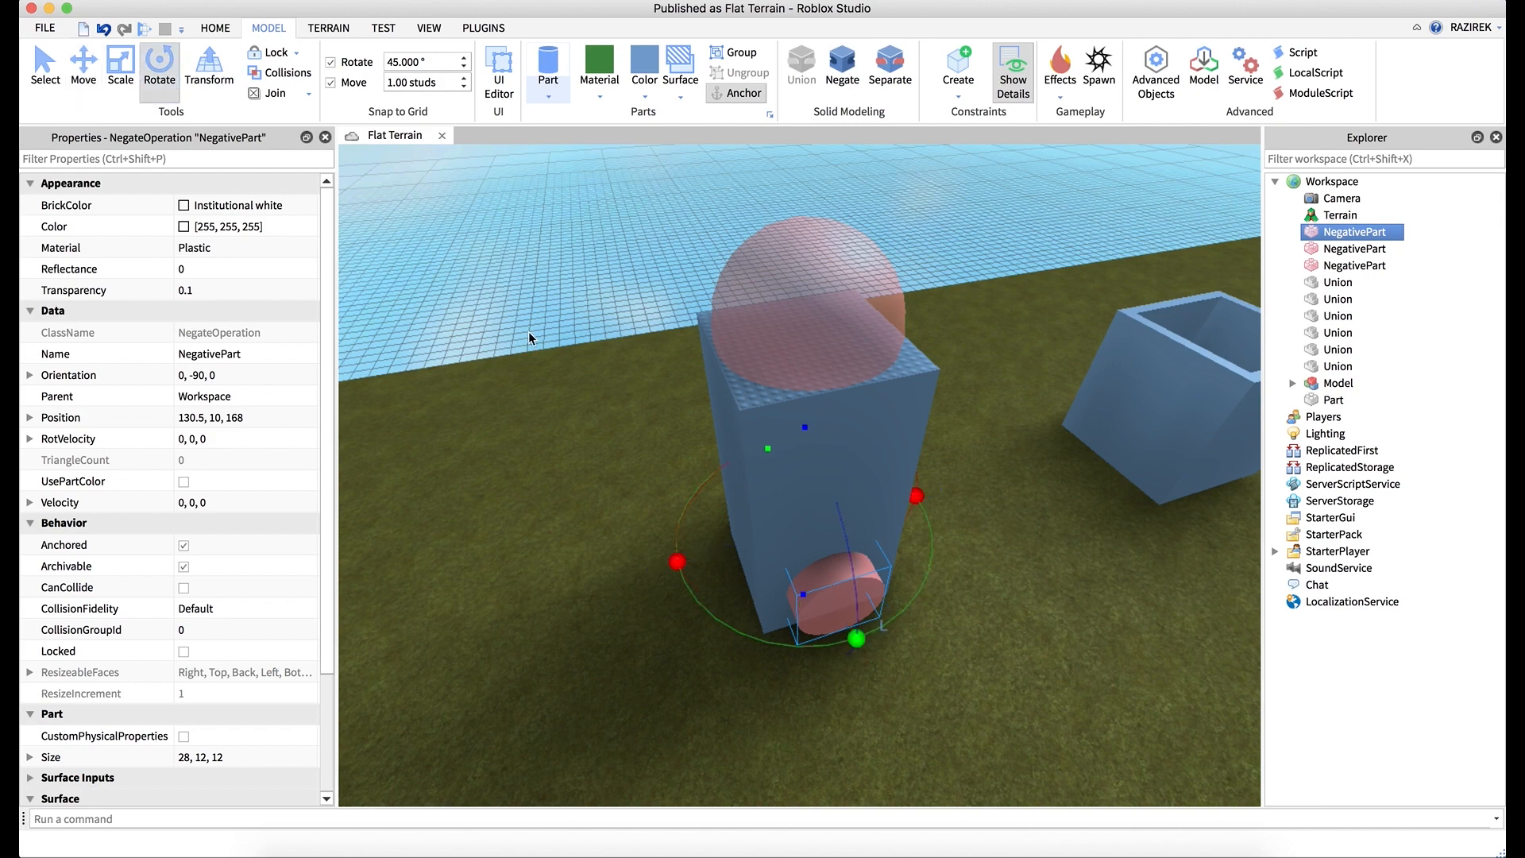
left_click_drag(901, 625, 945, 467)
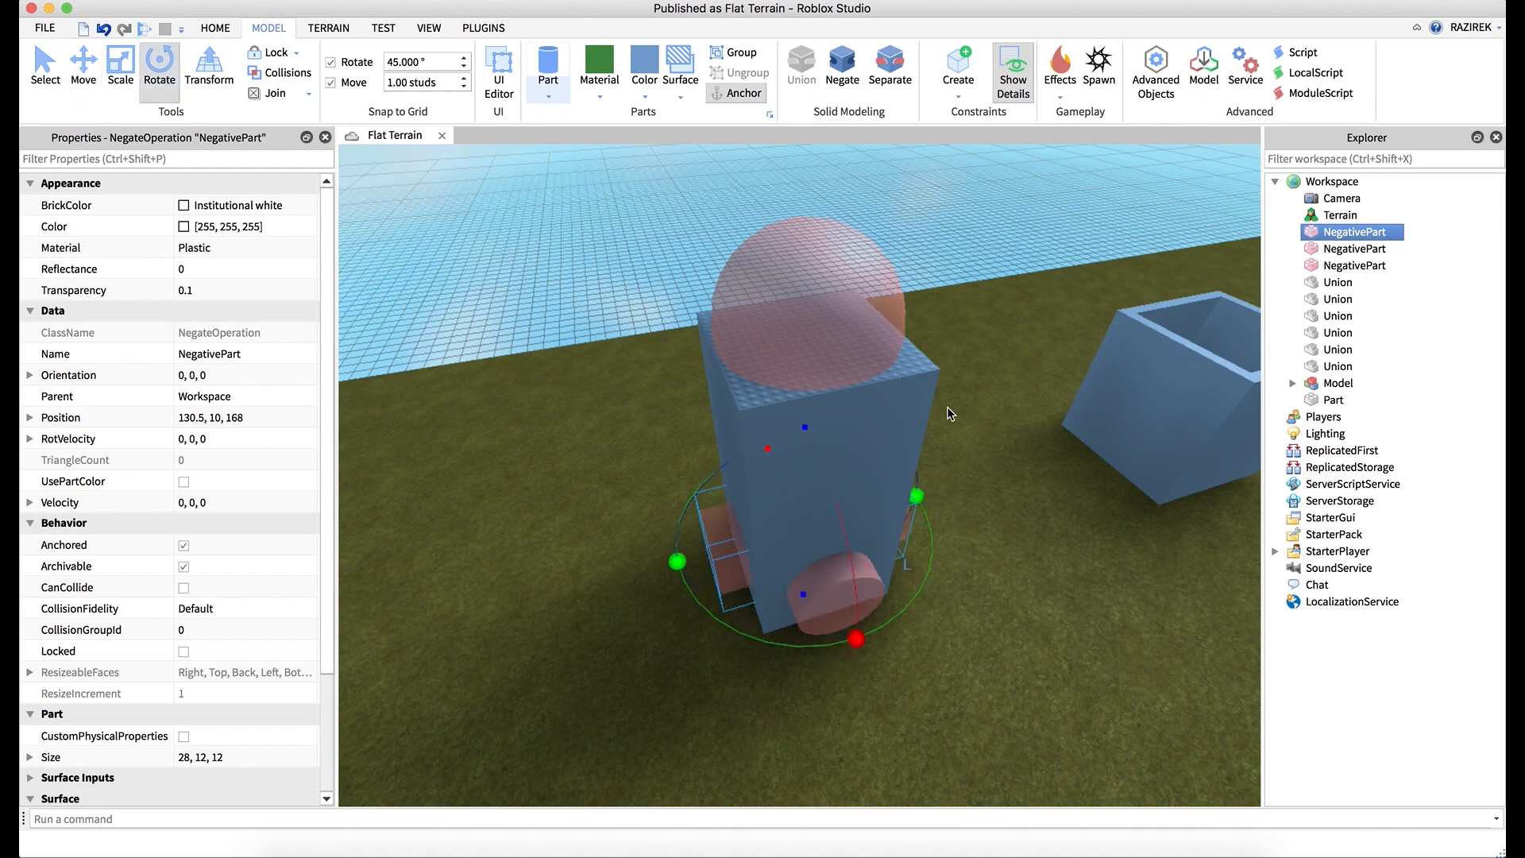
- Union the tall block with the negated ball and both negated cylinders, and inspect the crossing tunnels in its base
left_click_drag(598, 286, 1003, 719)
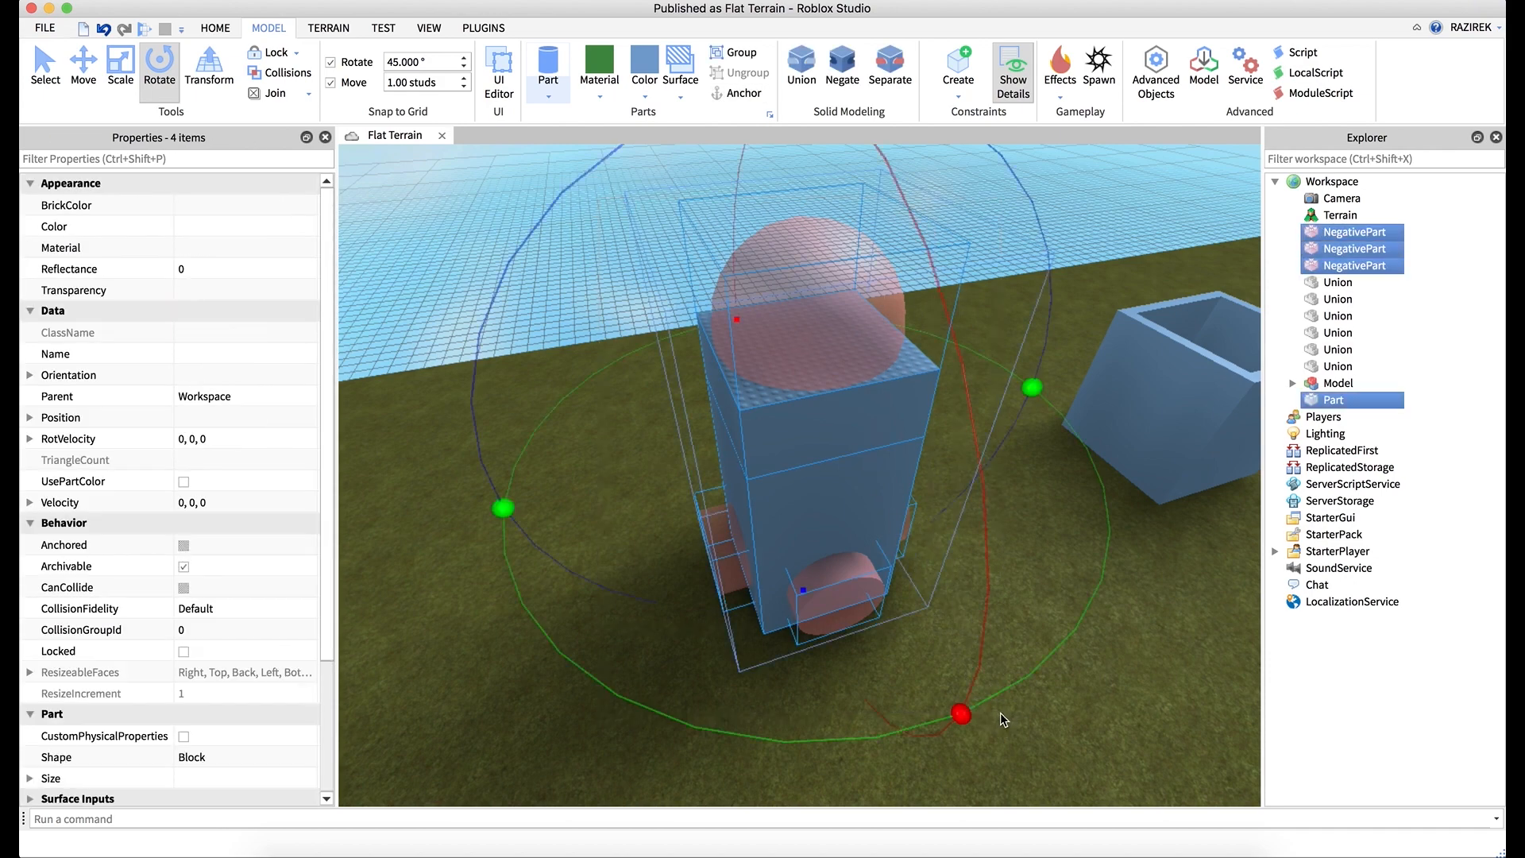
left_click(802, 67)
left_click(636, 311)
right_click_drag(753, 381, 753, 383)
key("w")
key("s")
key("w")
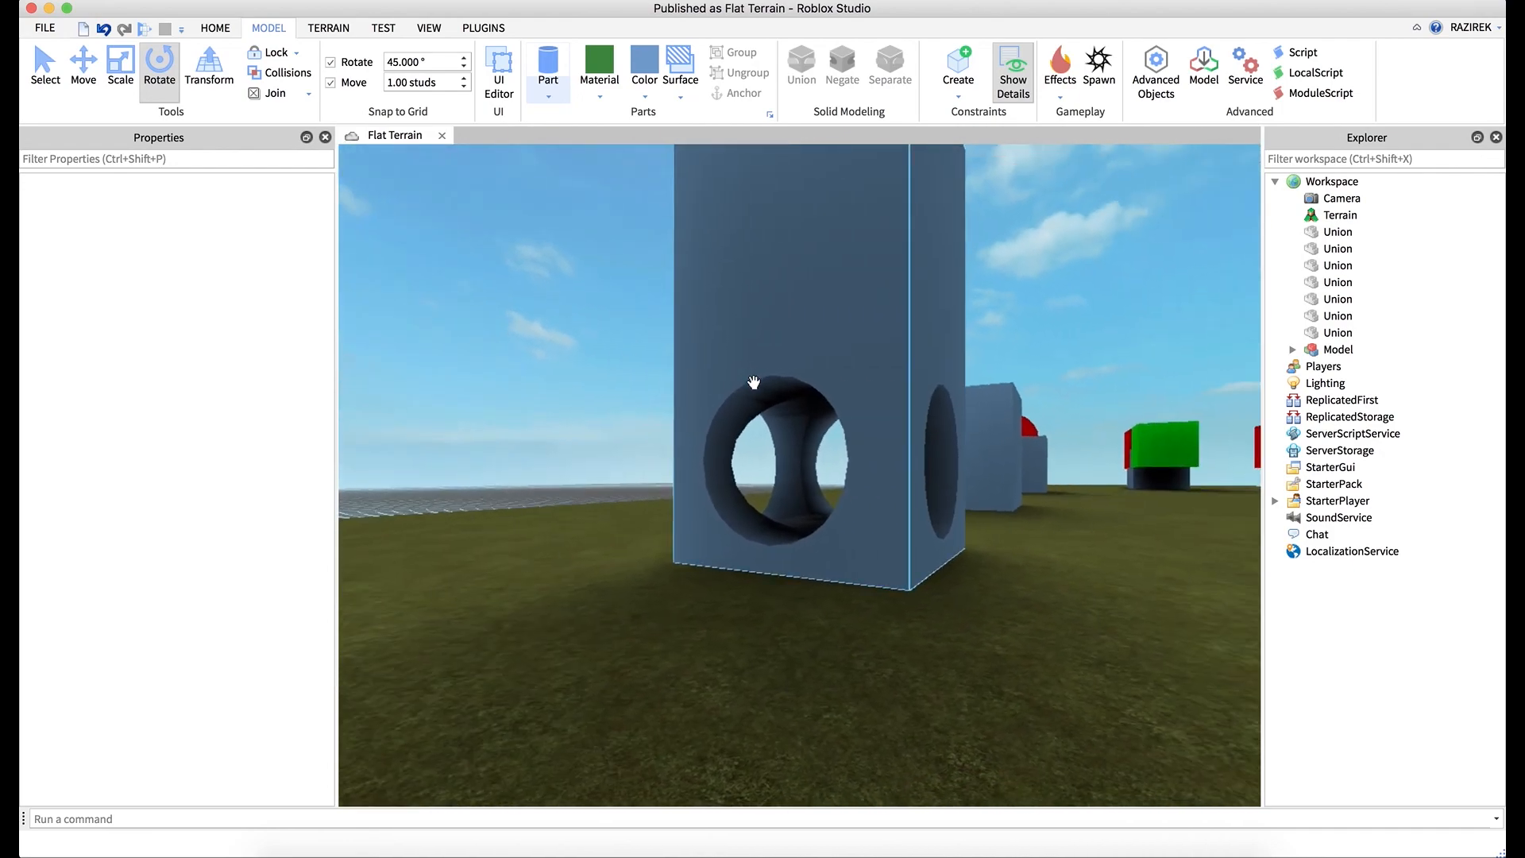
- Revert the union to the separate block and three negative parts, and insert a new block part beside the tall block
key("super+shift+u")
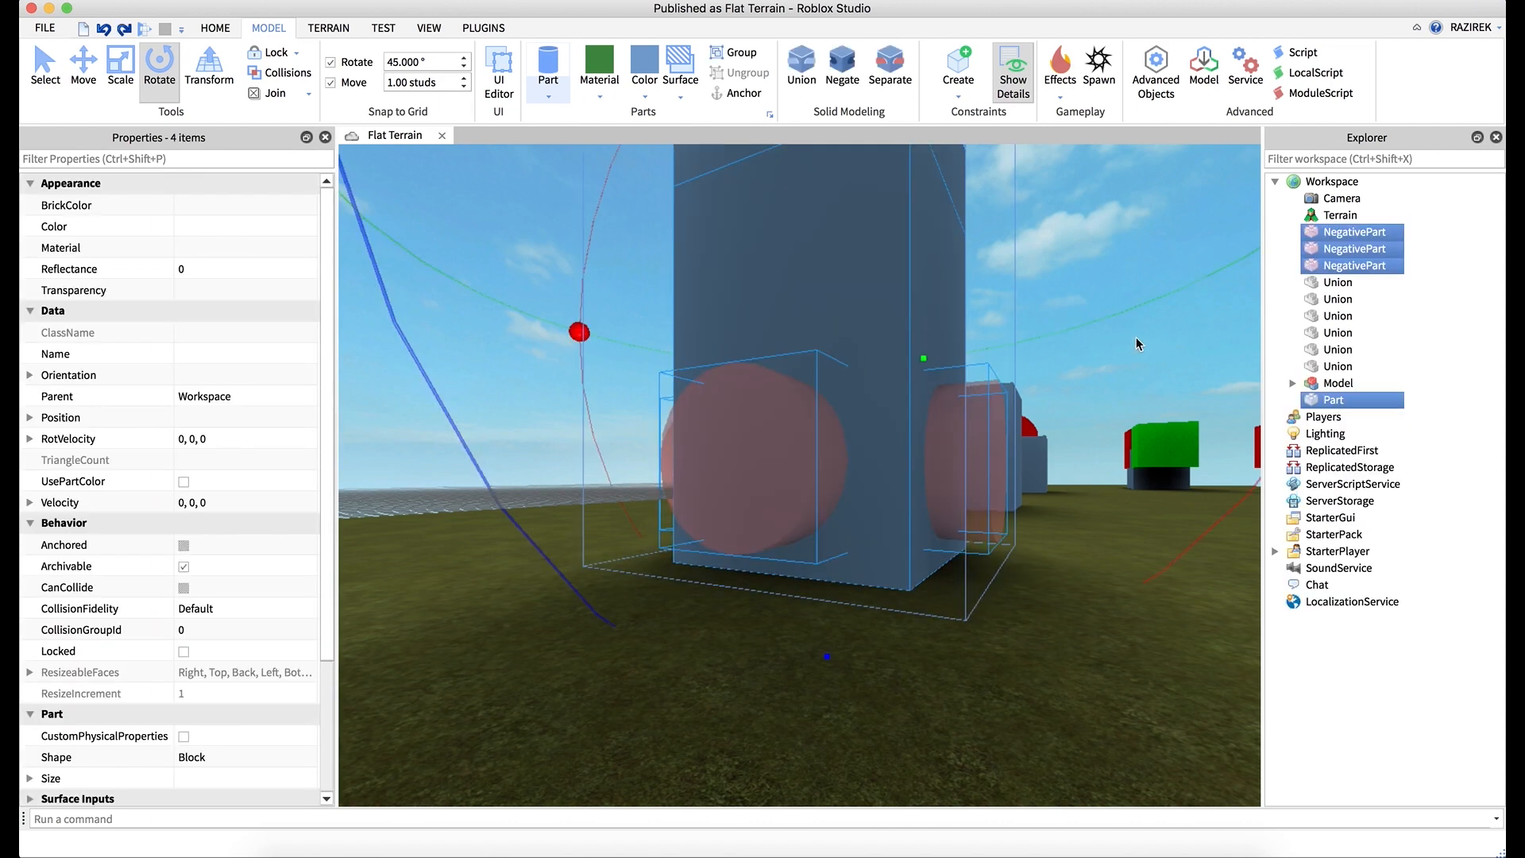
left_click(1117, 350)
left_click(548, 94)
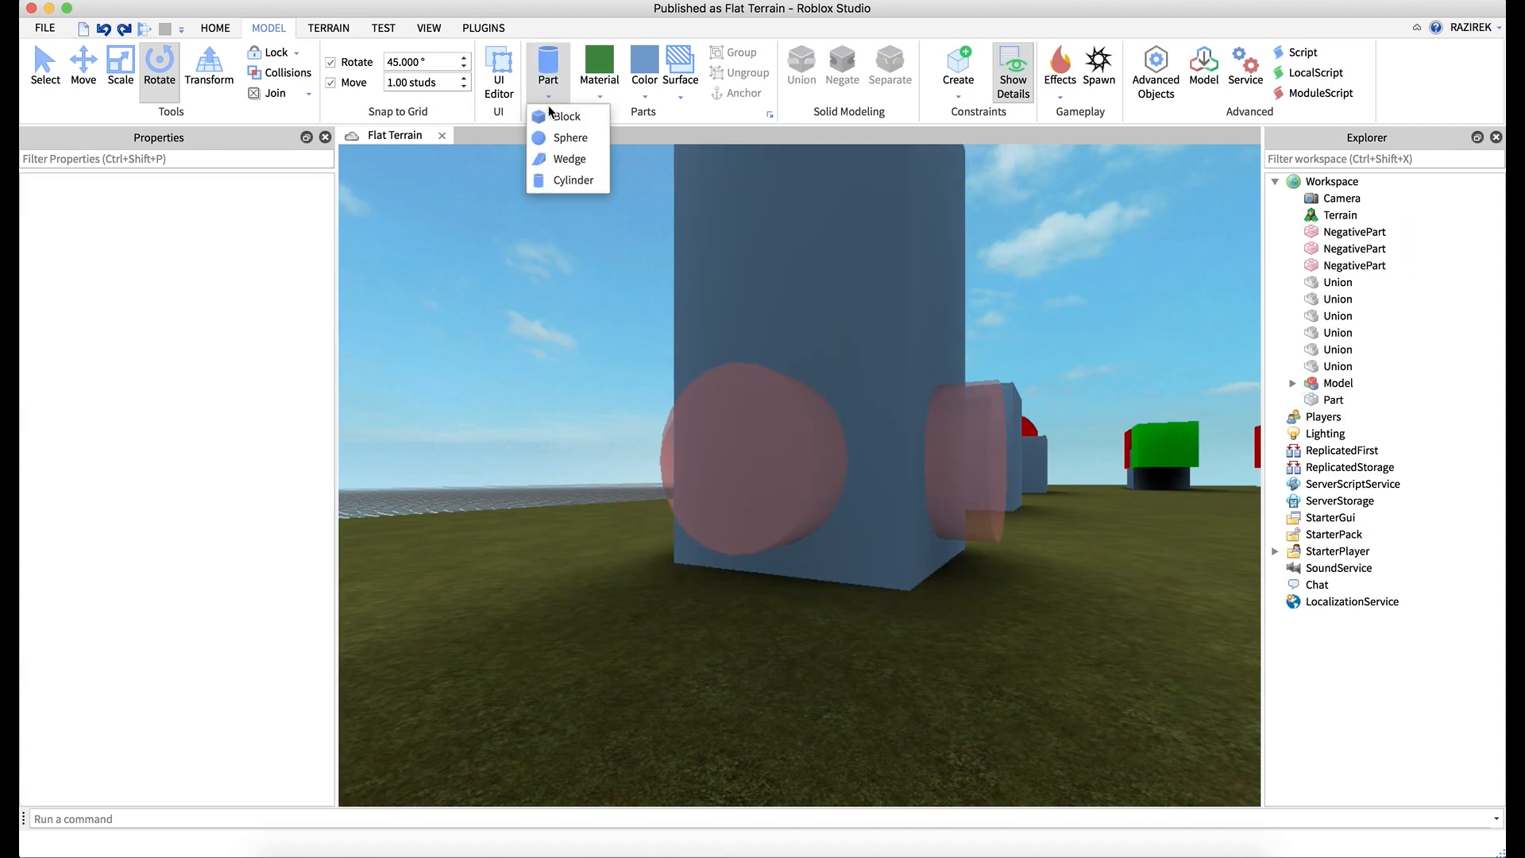
left_click(556, 116)
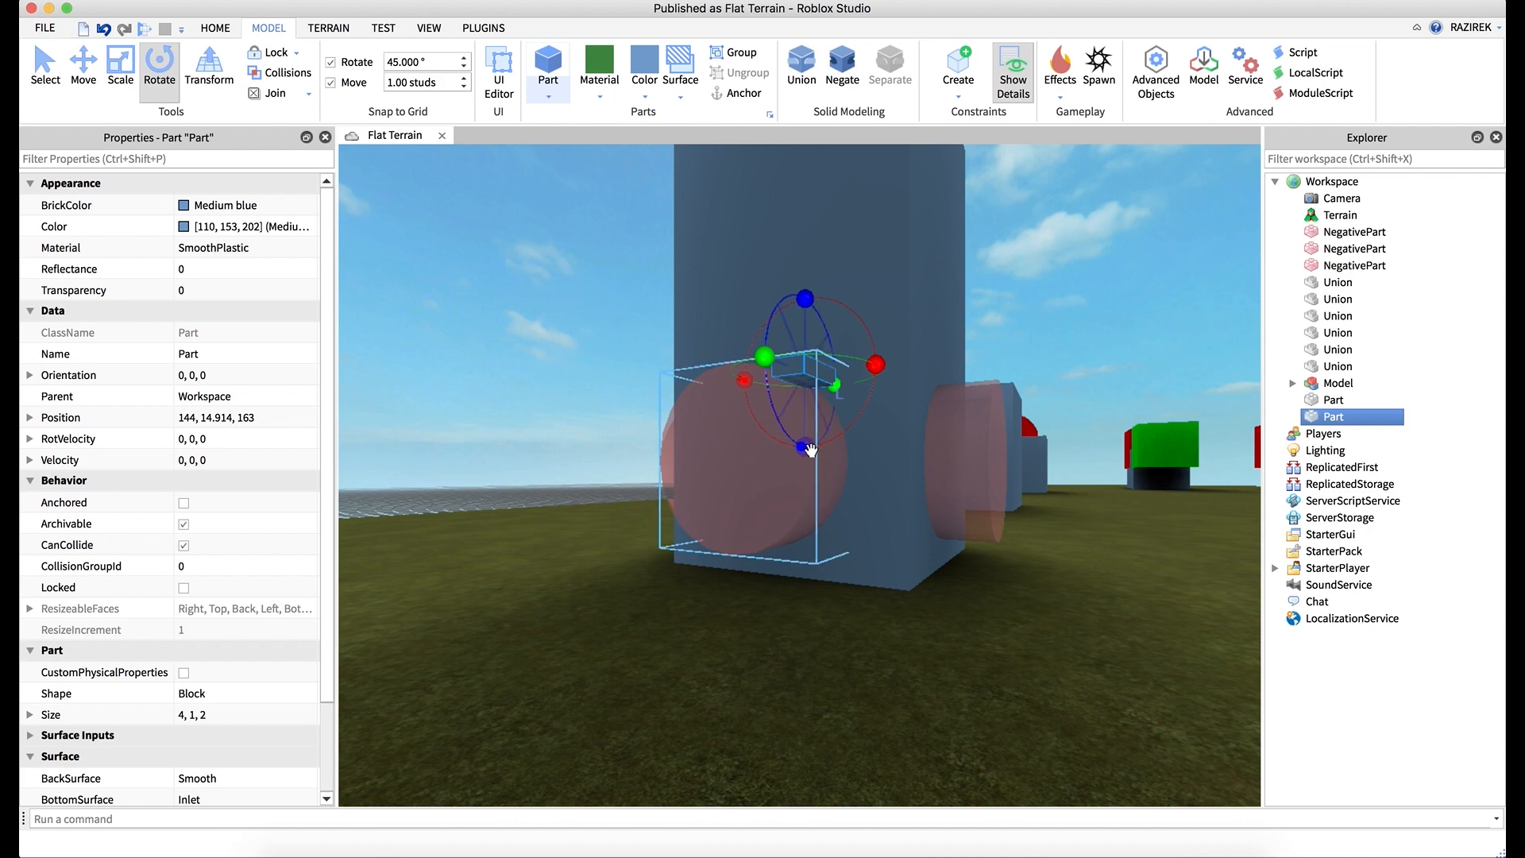
- Scale the new block beside the tall block to 10, 7, 9 and negate it
left_click(111, 71)
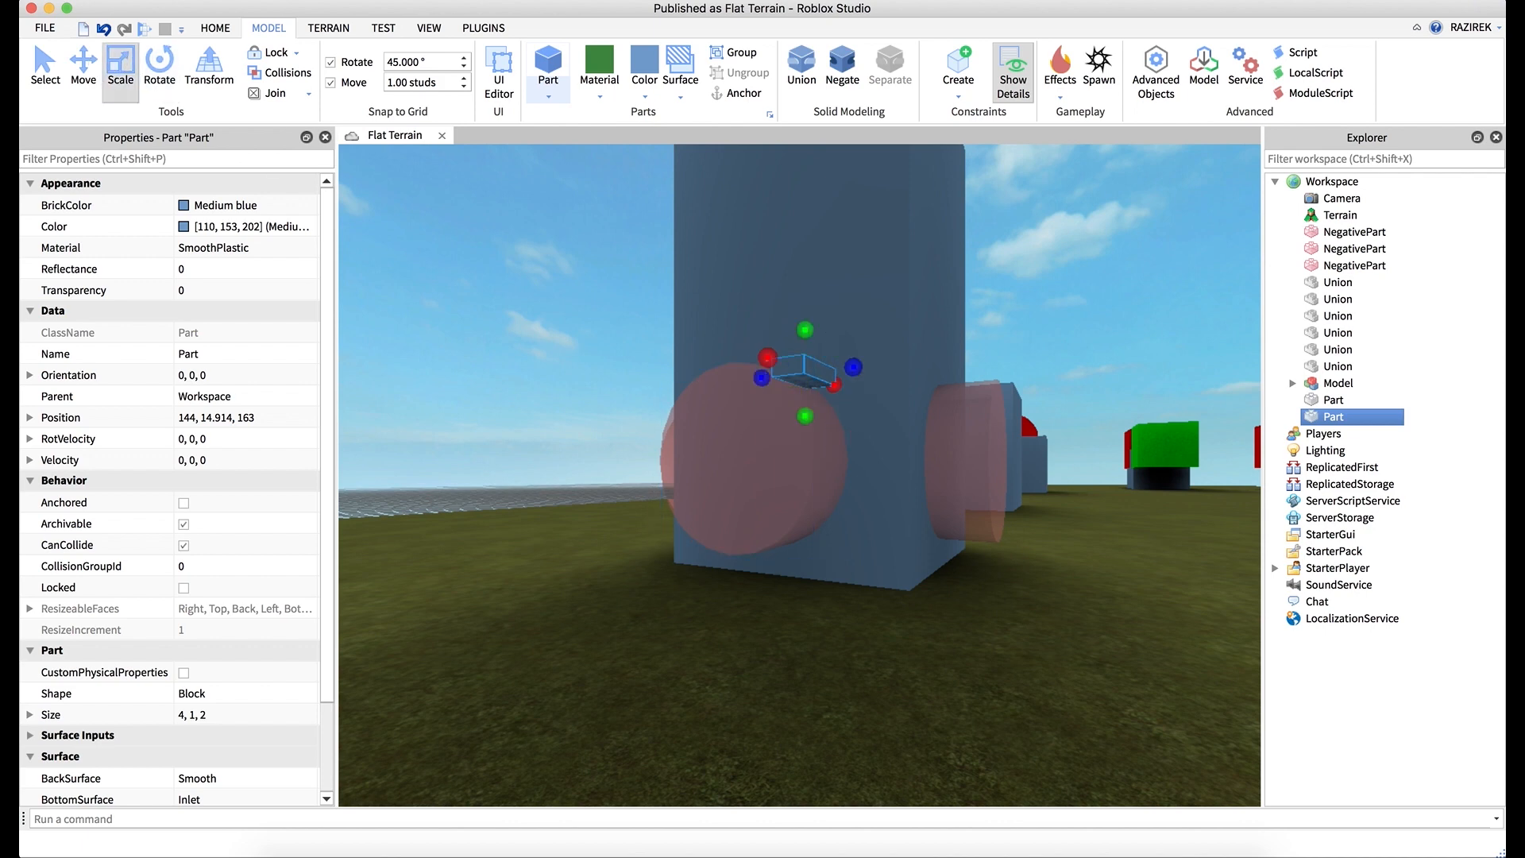
left_click_drag(807, 417, 806, 518)
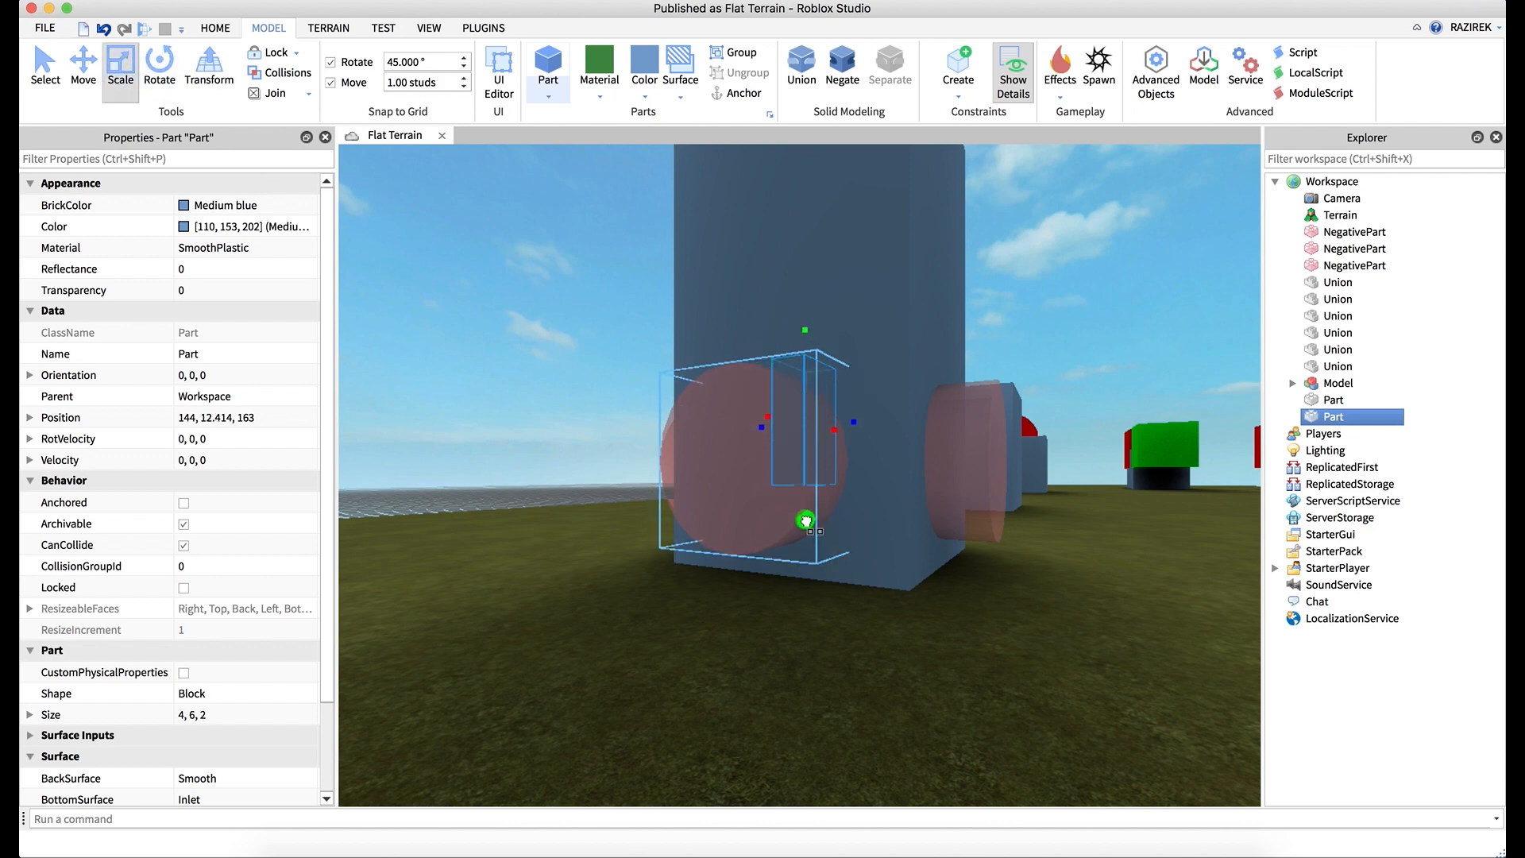
left_click_drag(856, 424, 991, 438)
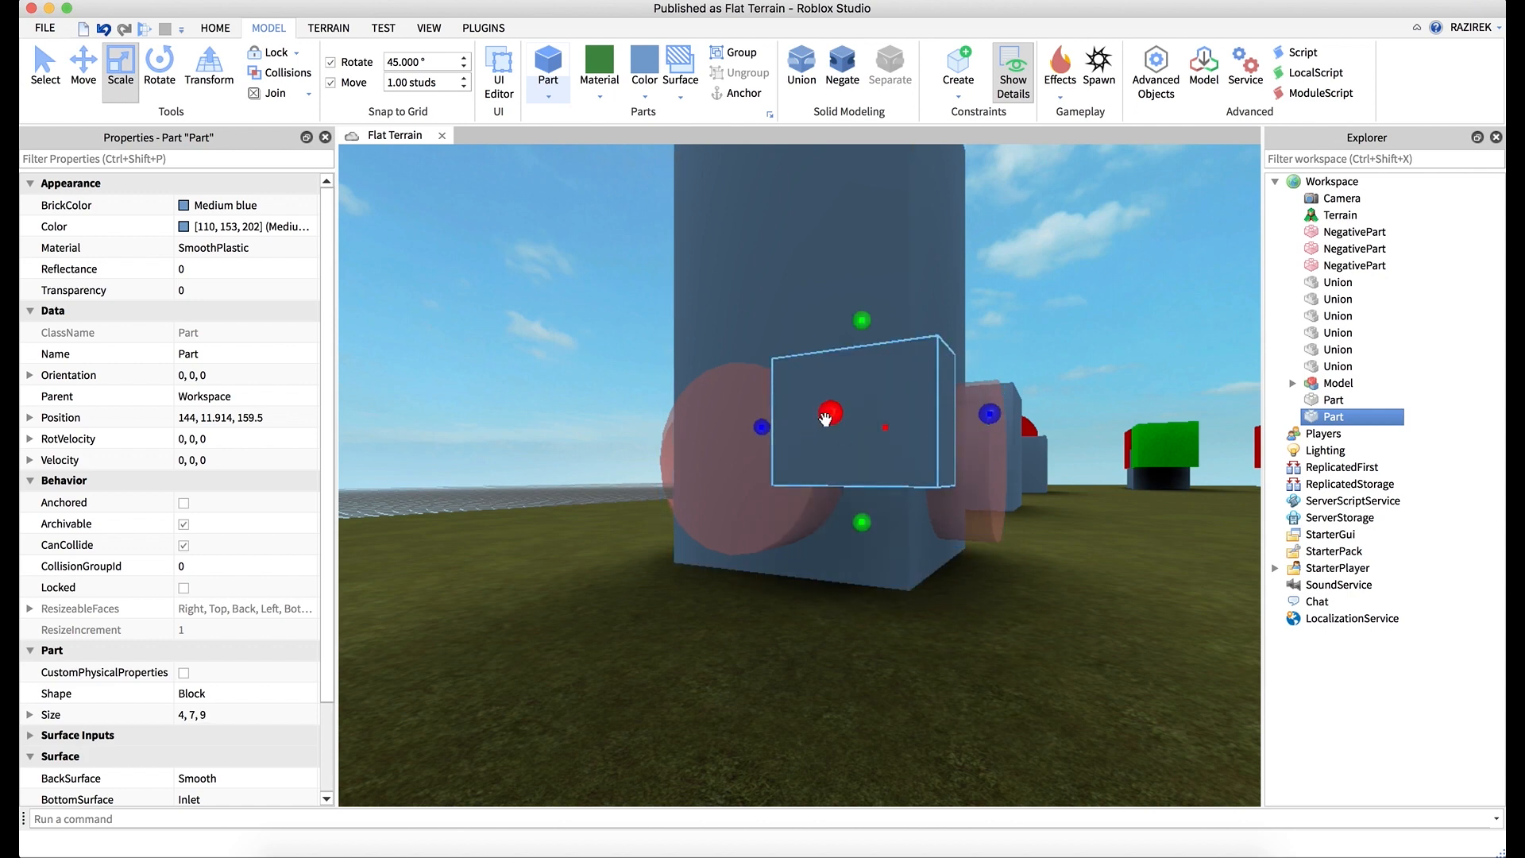
left_click_drag(826, 418, 759, 394)
left_click(842, 68)
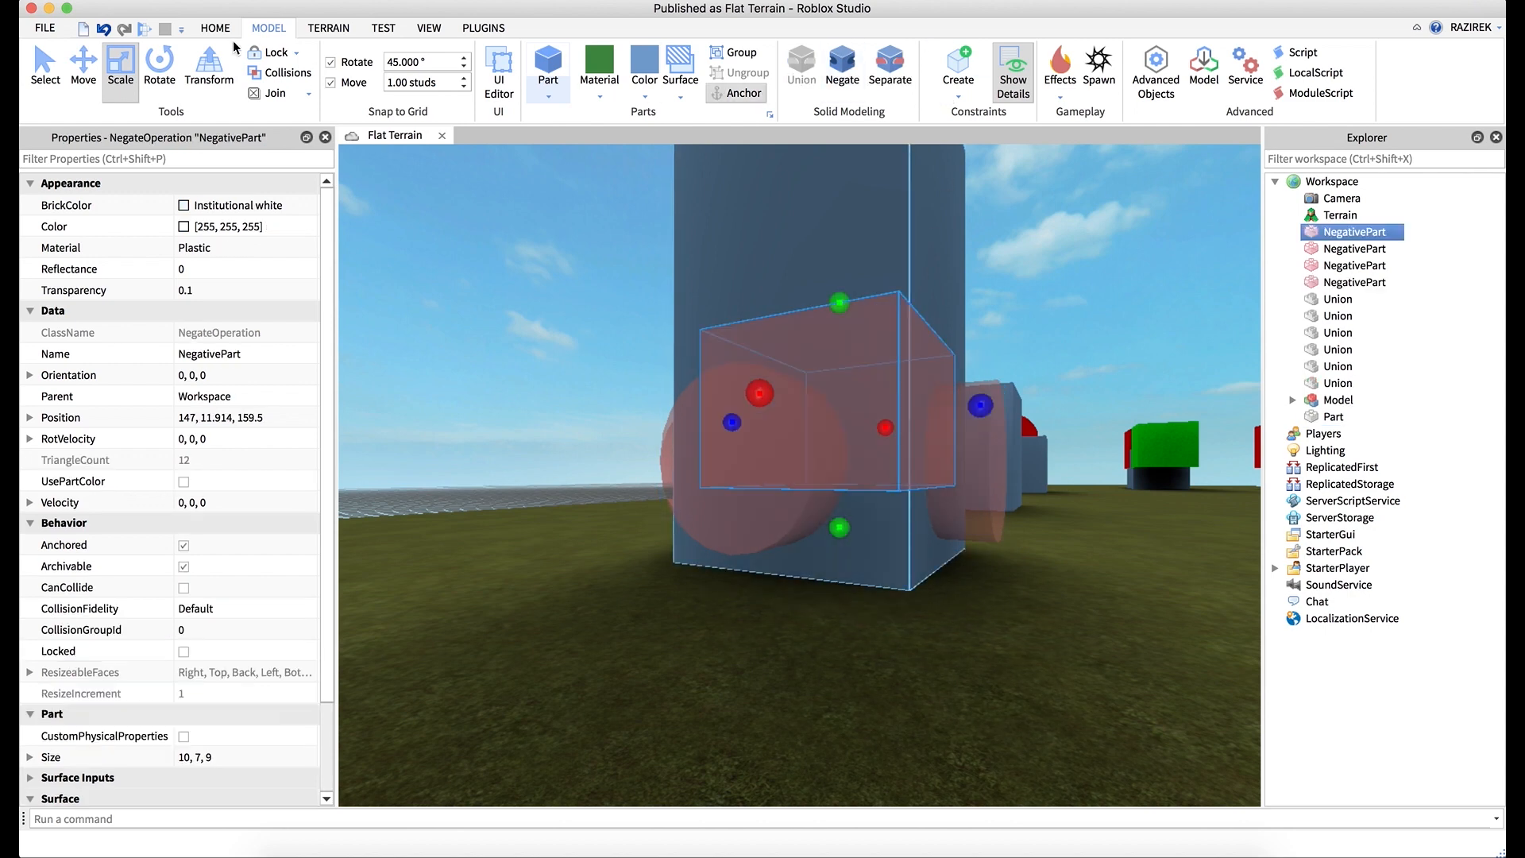
- Move the negated block to position 140, 8.914, 159.5 so it cuts into the edge of the tall block's base
left_click(84, 70)
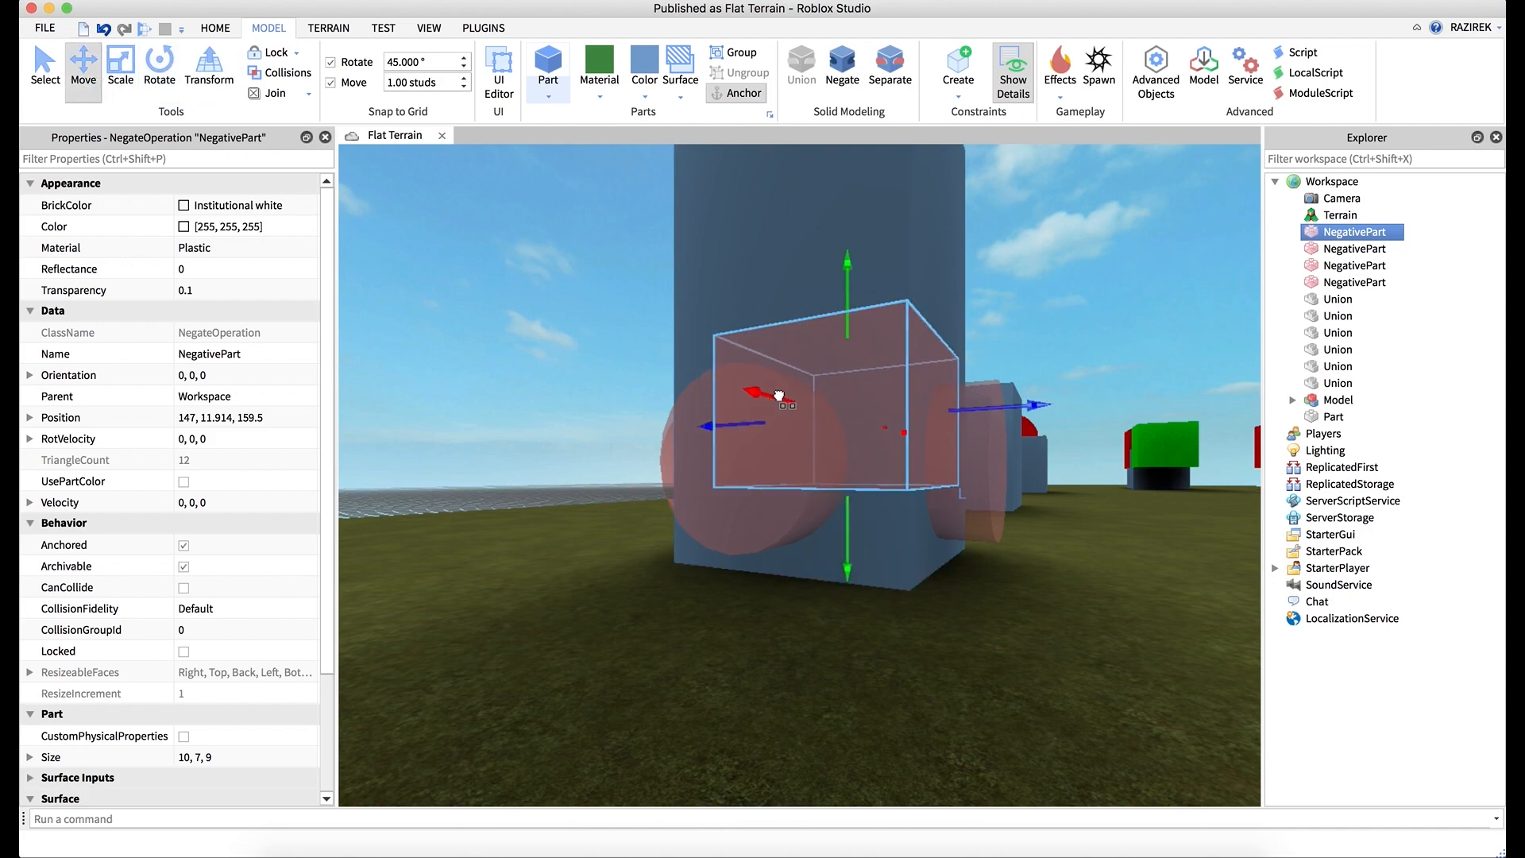
left_click_drag(778, 396, 823, 388)
right_click_drag(986, 320, 960, 324)
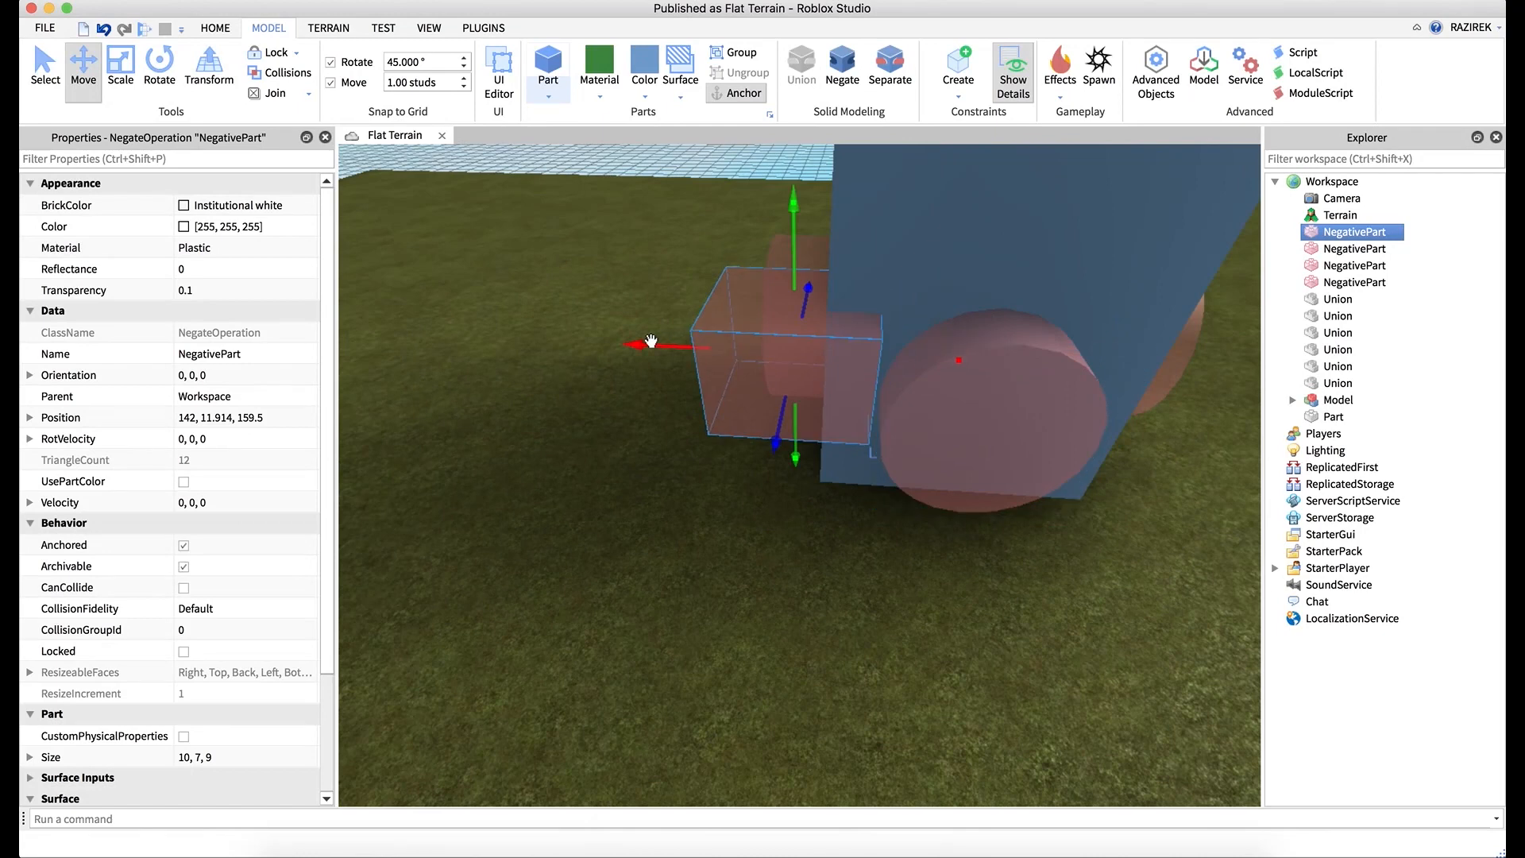
left_click_drag(648, 350, 696, 361)
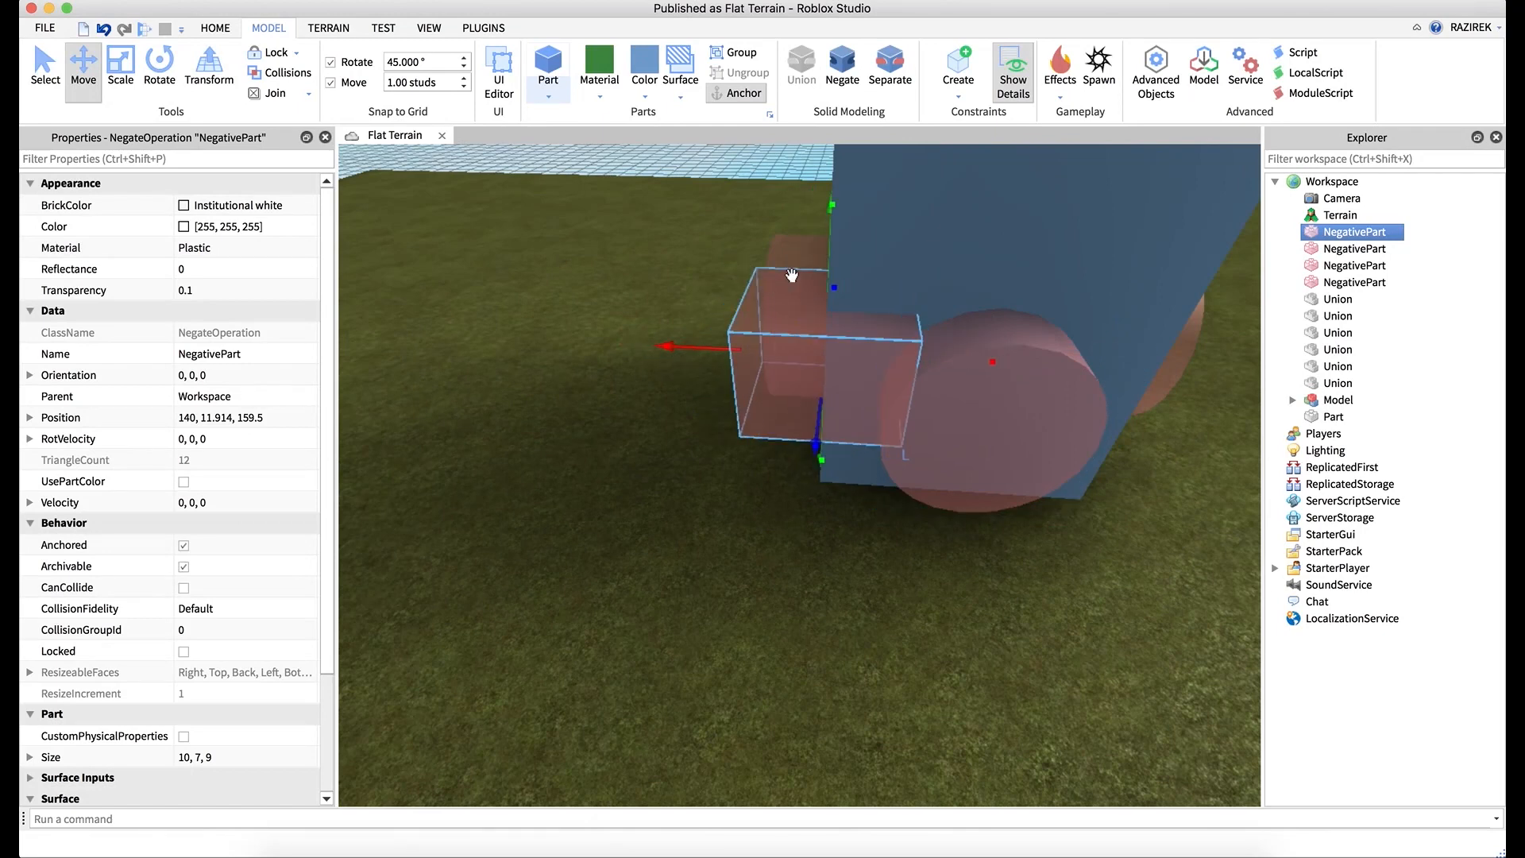
left_click_drag(792, 275, 845, 278)
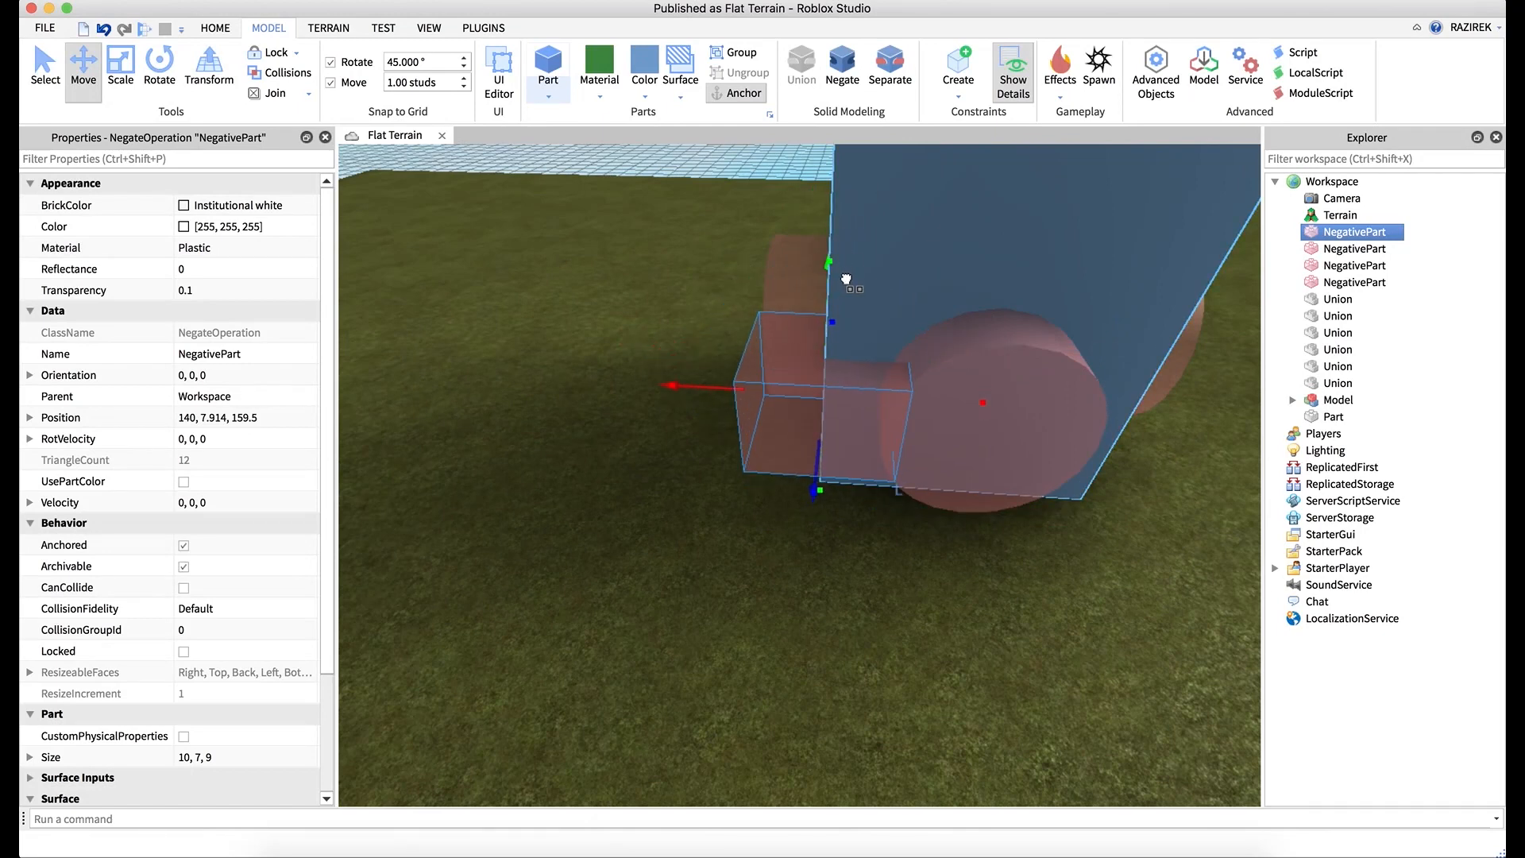
right_click_drag(864, 289, 807, 297)
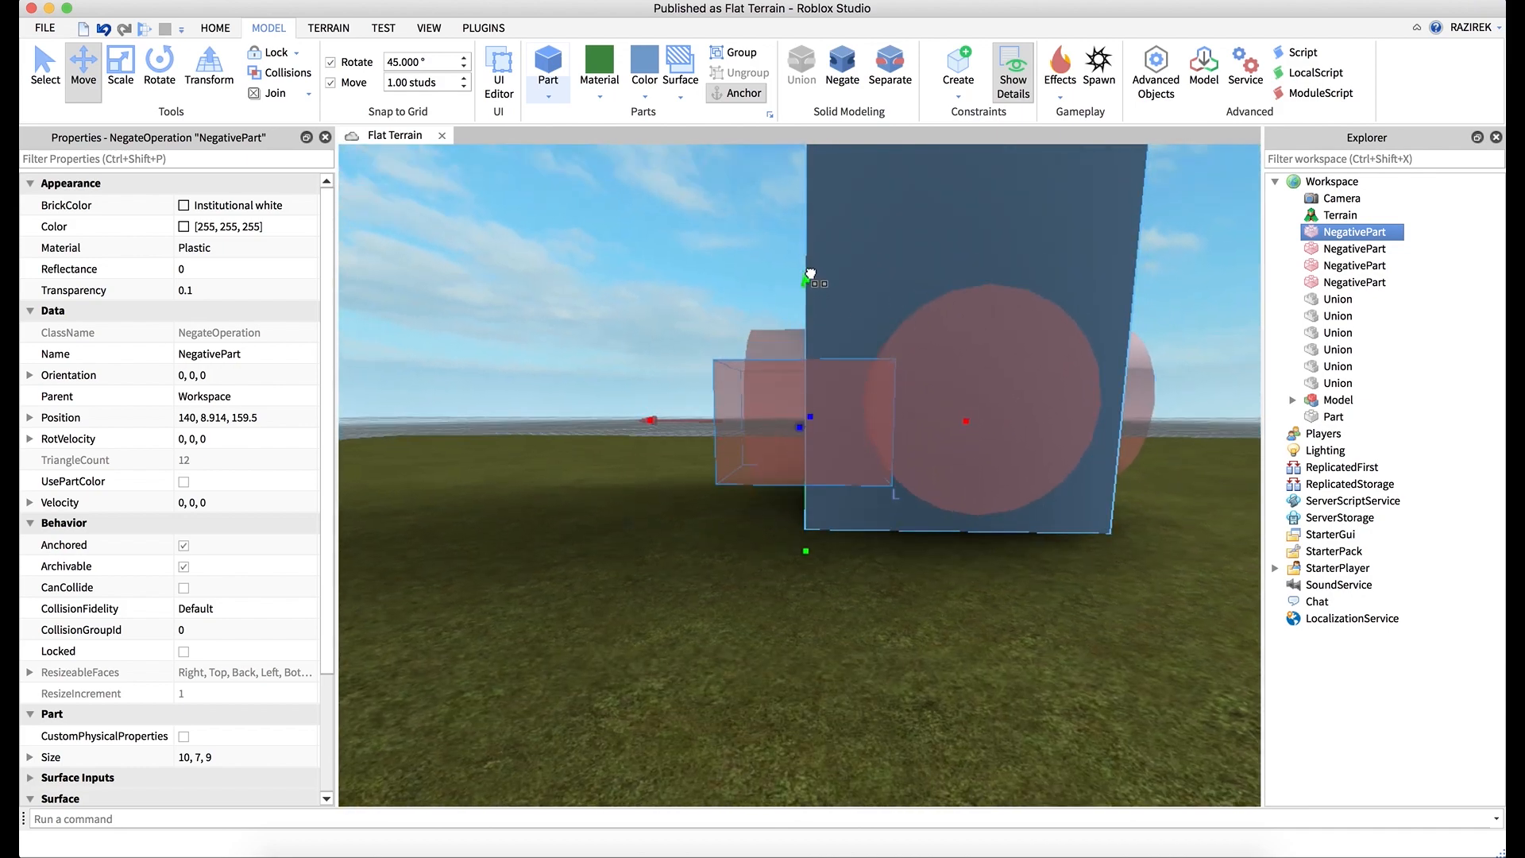
- Union the tall block with all four negative parts and inspect the cut-out base
right_click_drag(885, 513, 895, 509)
key("s")
left_click_drag(645, 185, 935, 585)
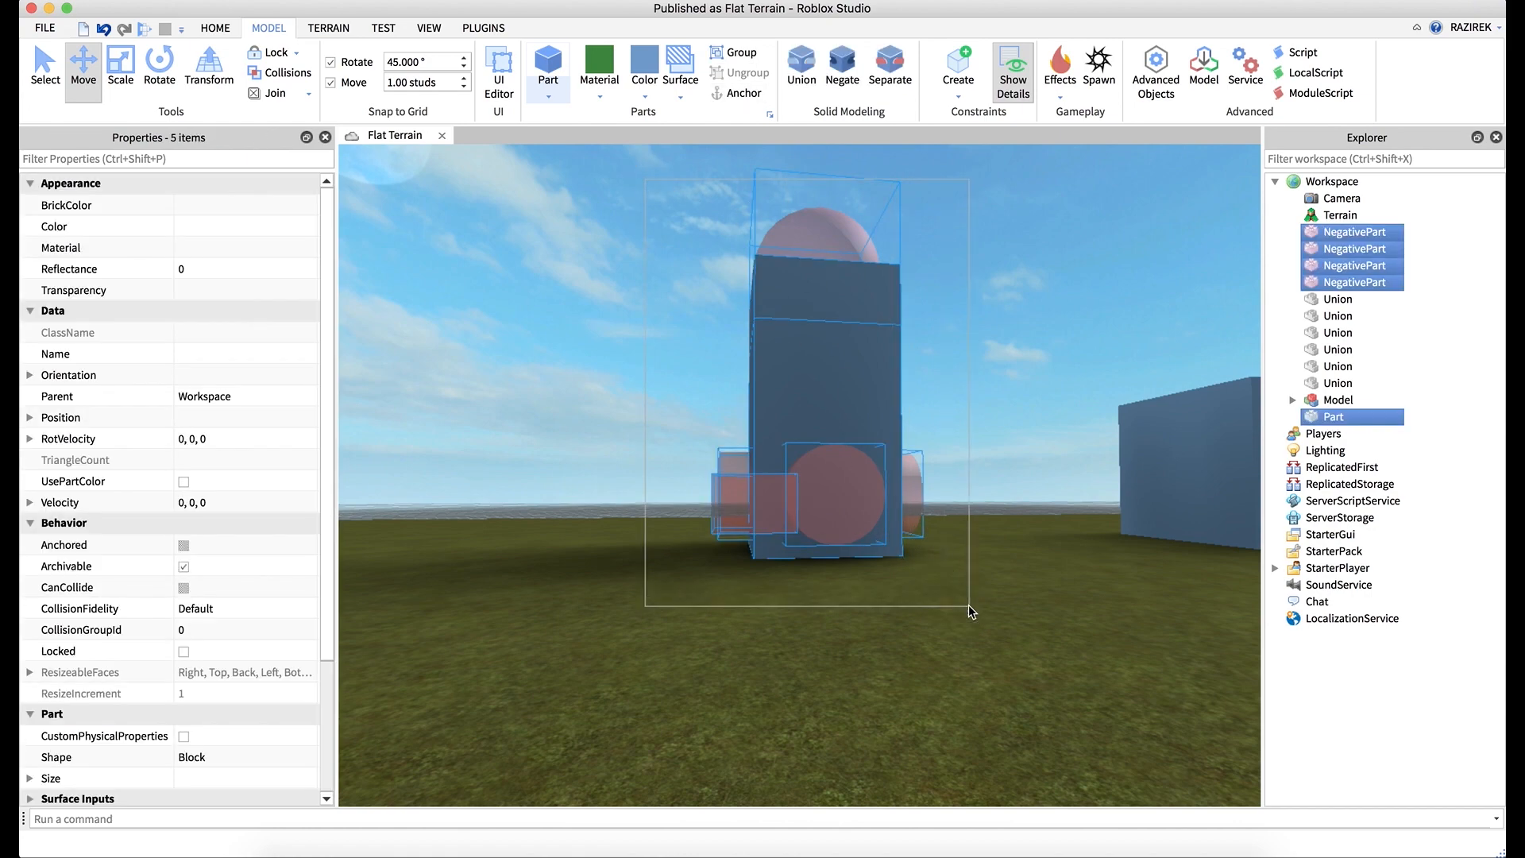
left_click(802, 67)
left_click(1047, 345)
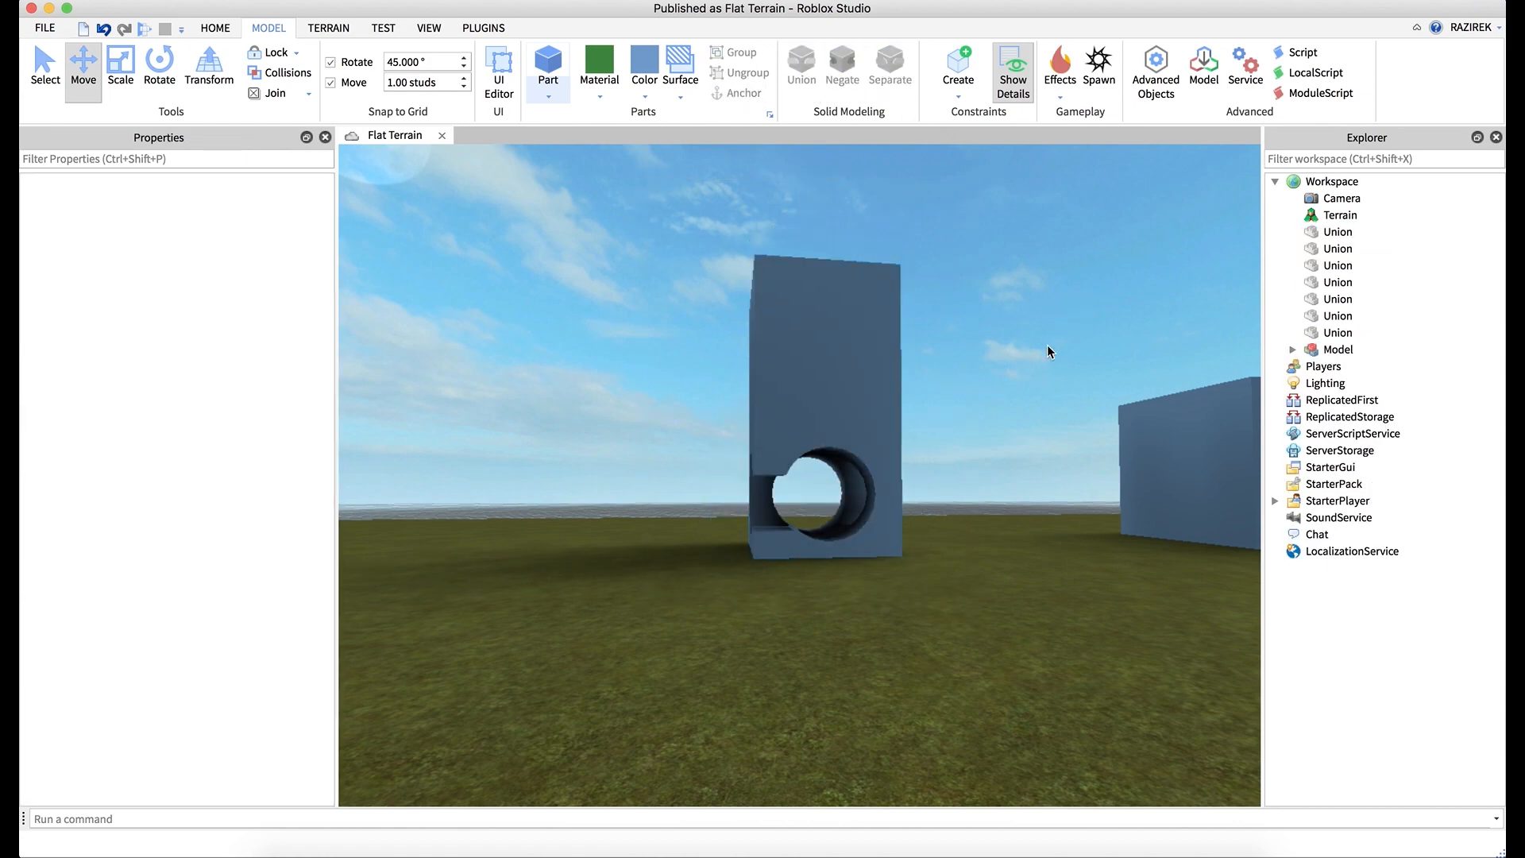
right_click_drag(1047, 344, 970, 441)
scroll(973, 407, "up", 5)
scroll(973, 410, "down", 6)
key("s")
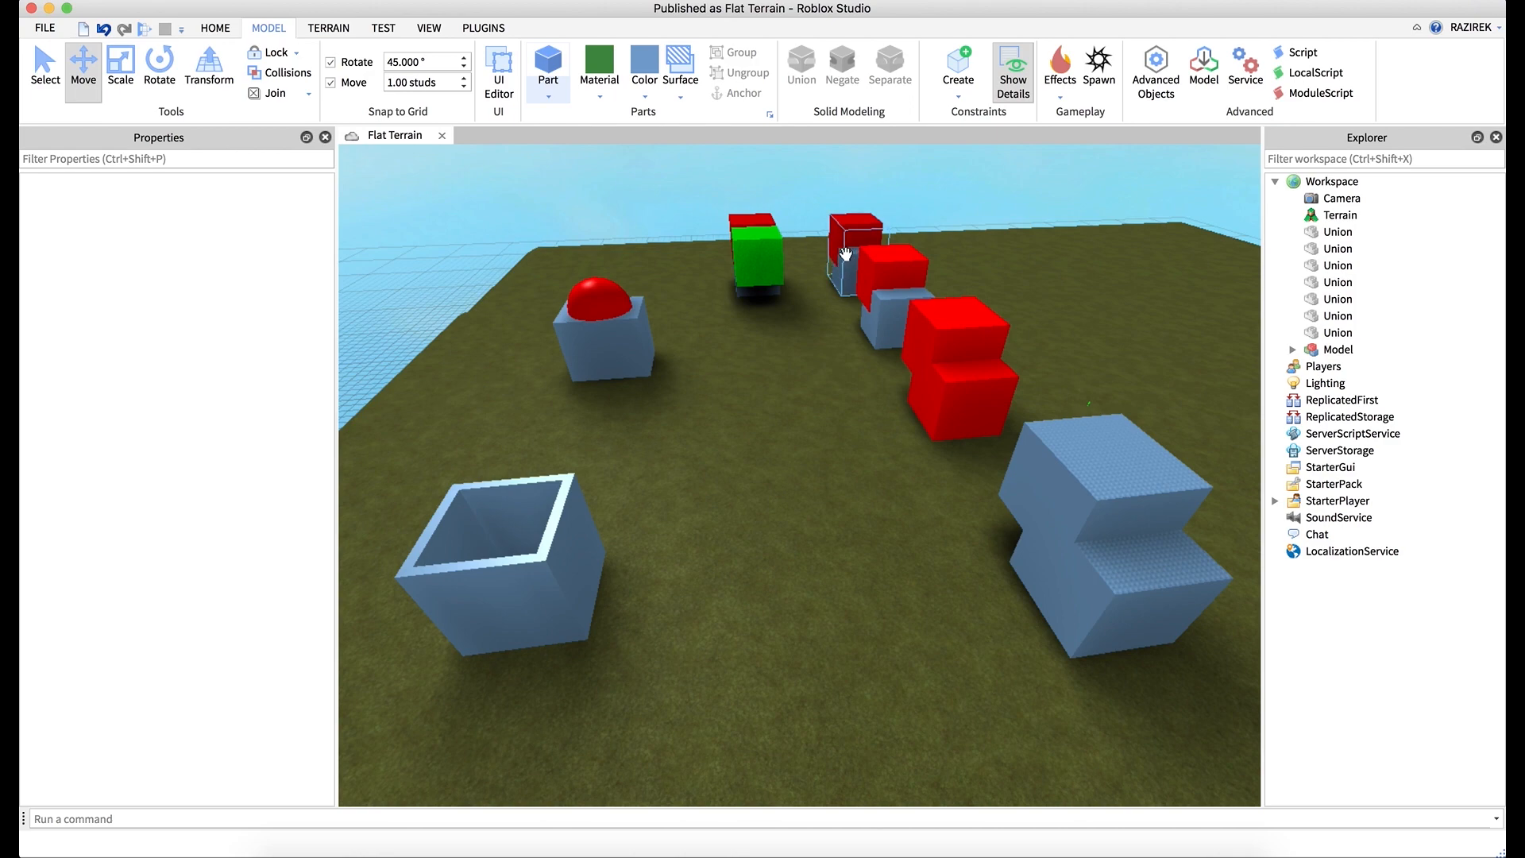
- Insert a new block part on open ground and scale it to 14, 19, 15
right_click_drag(749, 410, 749, 408)
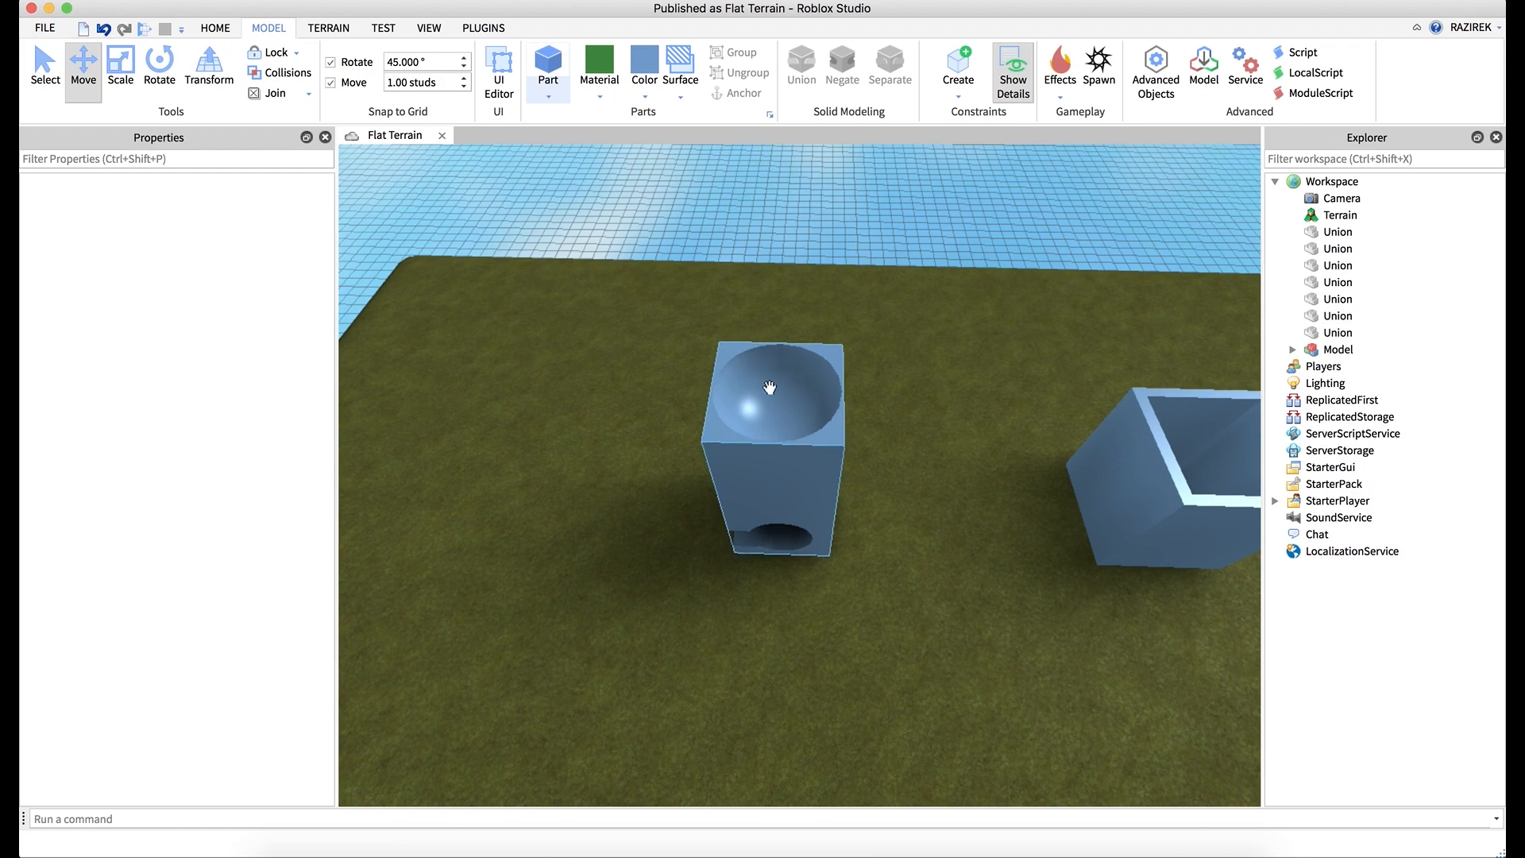
right_click_drag(776, 388, 777, 389)
left_click(548, 63)
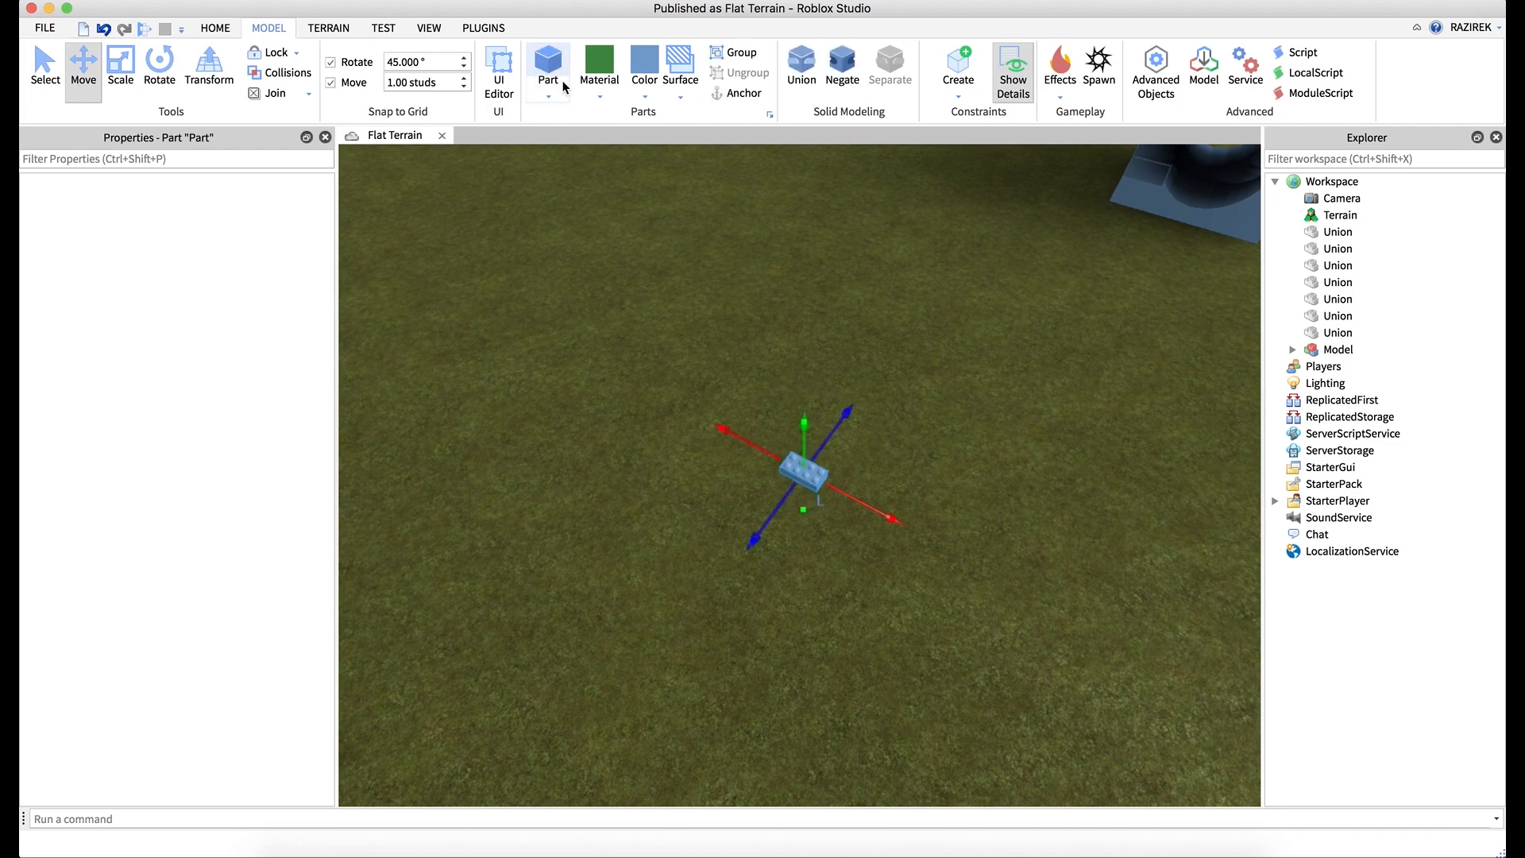
left_click(121, 67)
left_click_drag(792, 497, 721, 559)
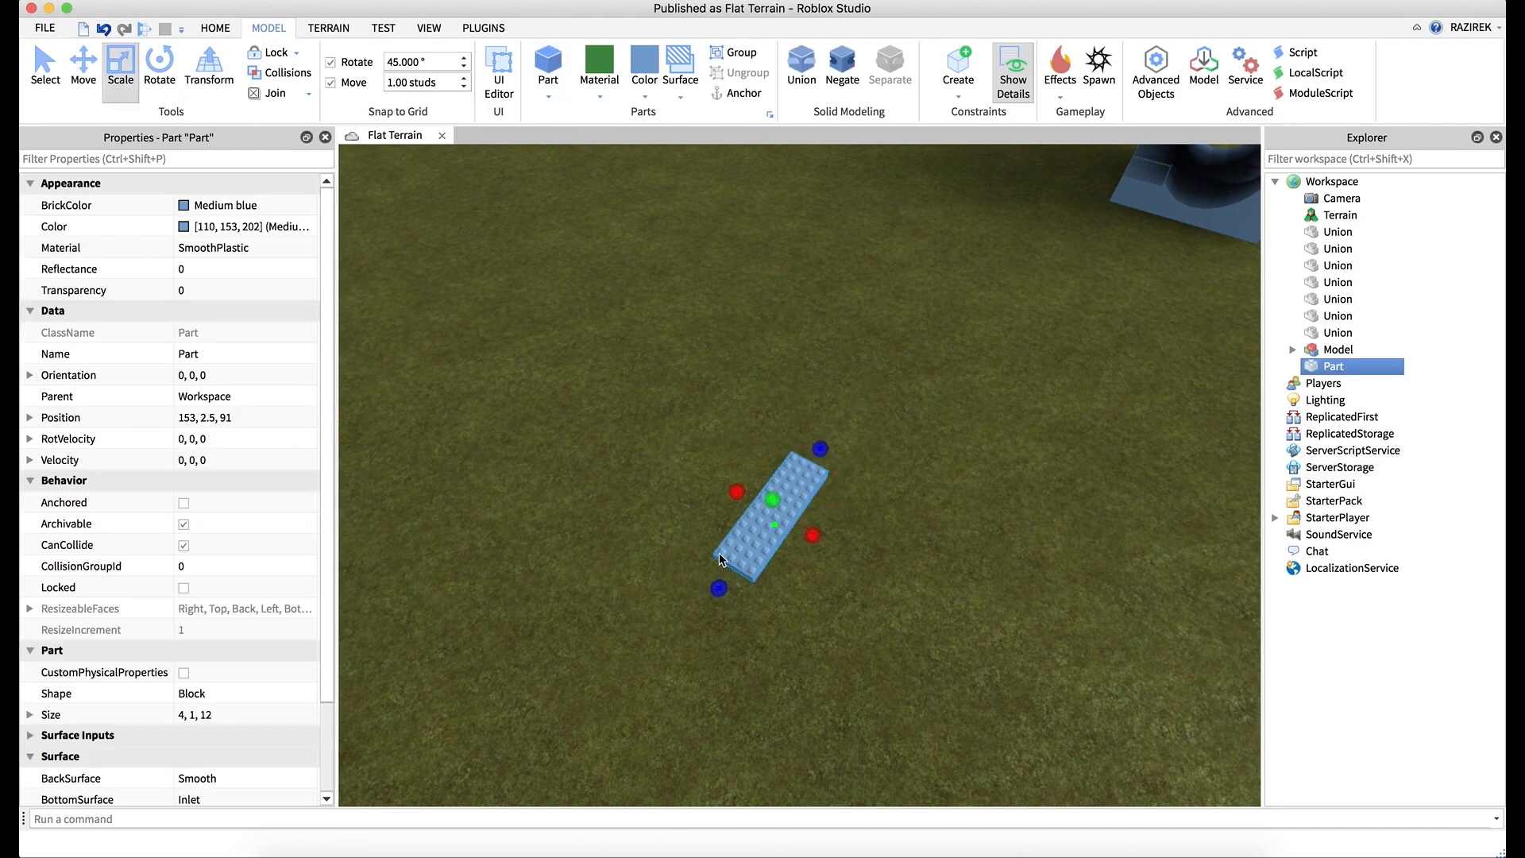
left_click_drag(737, 490, 650, 436)
left_click_drag(725, 469, 720, 299)
left_click_drag(636, 511, 603, 538)
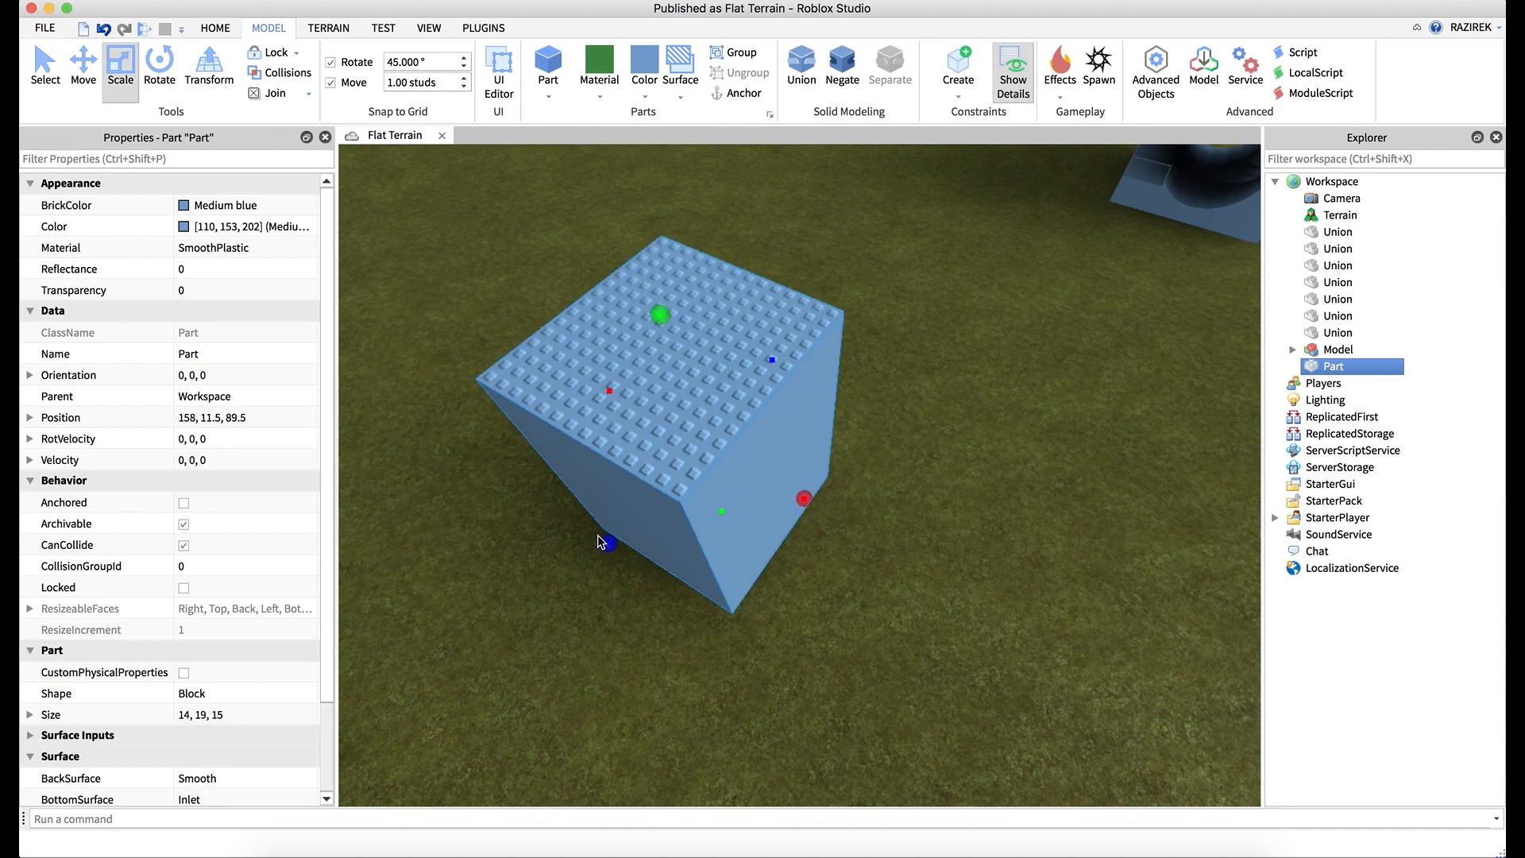
- Duplicate the large block and change the copy's shape to Ball
key("ctrl+d")
left_click(216, 691)
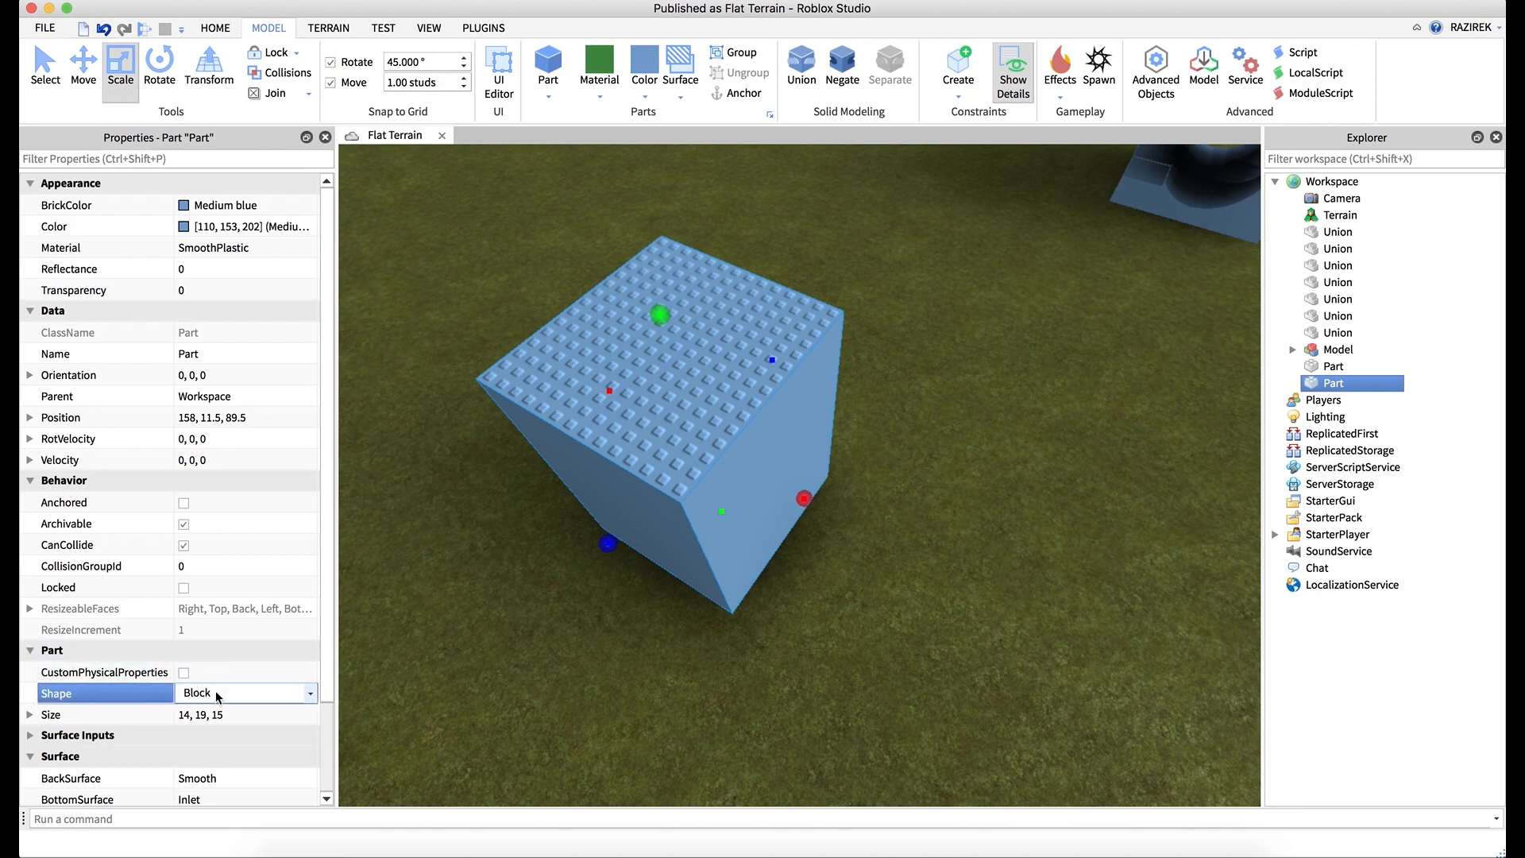
left_click(216, 691)
left_click(210, 709)
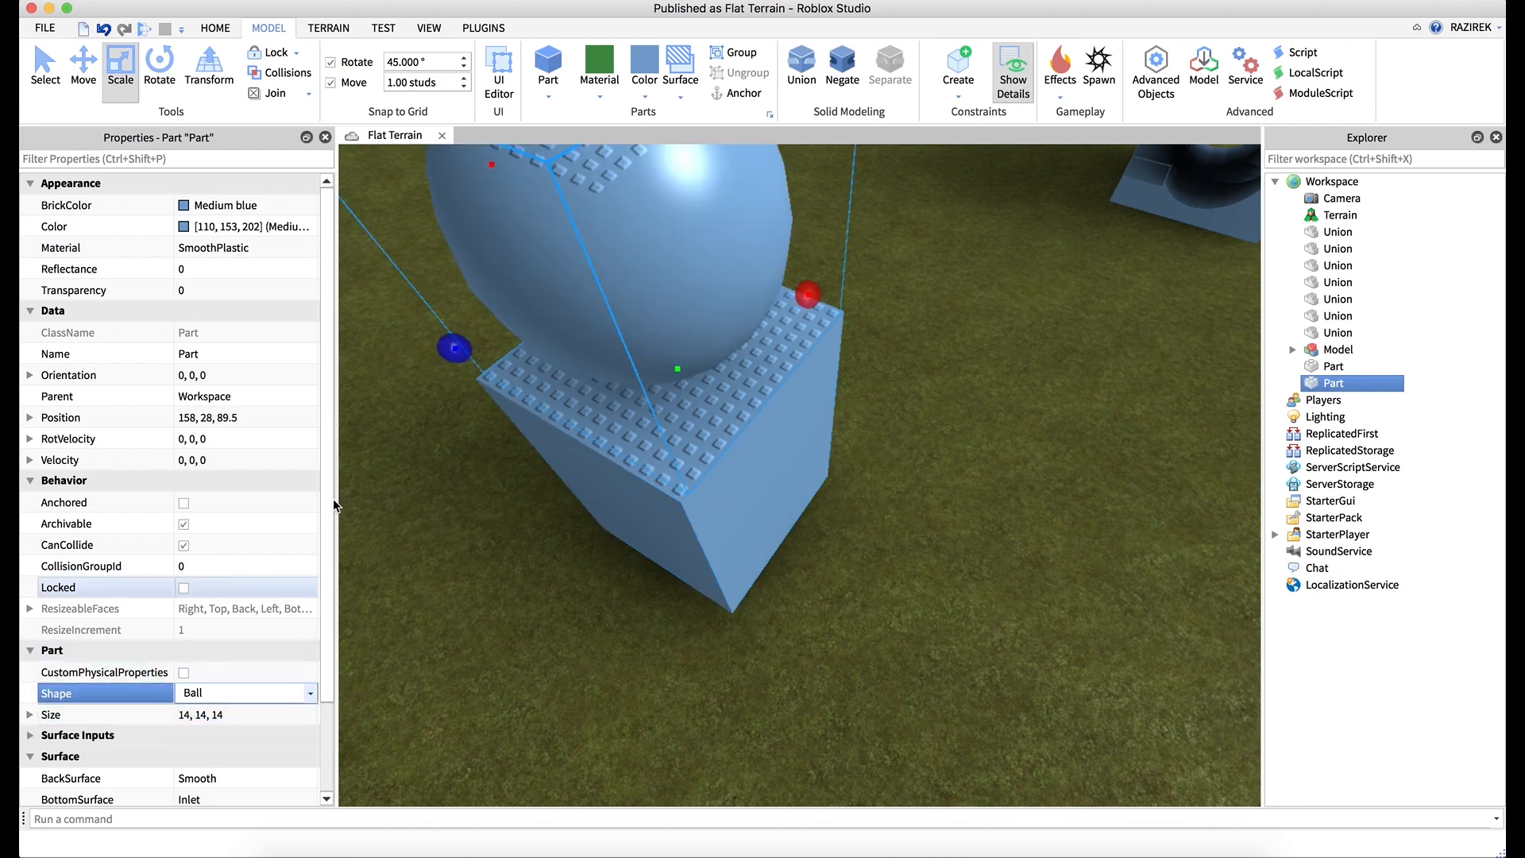
- Lower the ball partway into the block's top and scale it to 12, 12, 12
left_click(82, 67)
left_click_drag(671, 410, 713, 452)
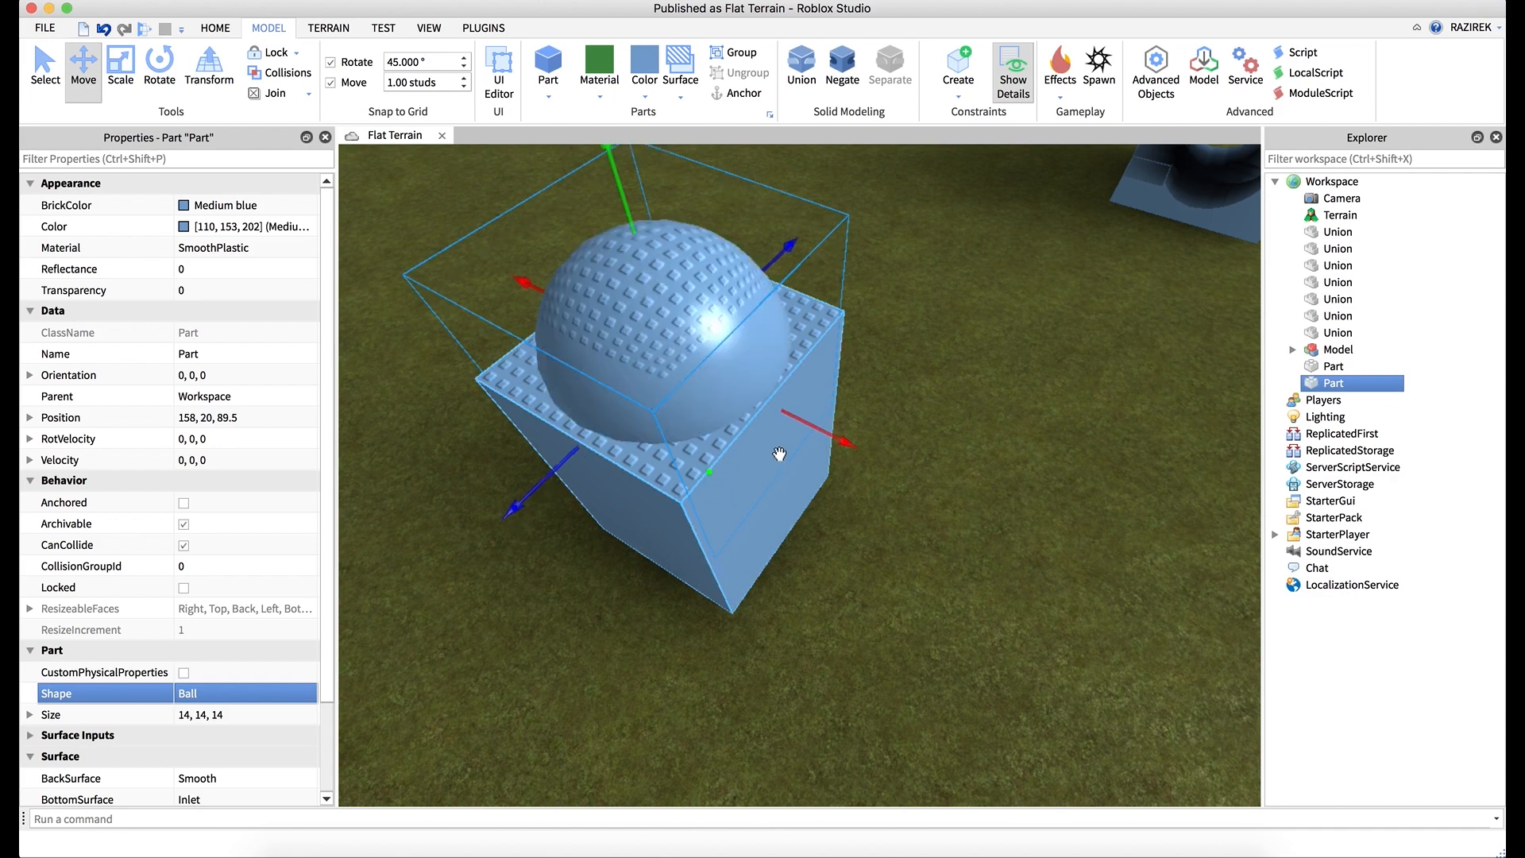
left_click(121, 65)
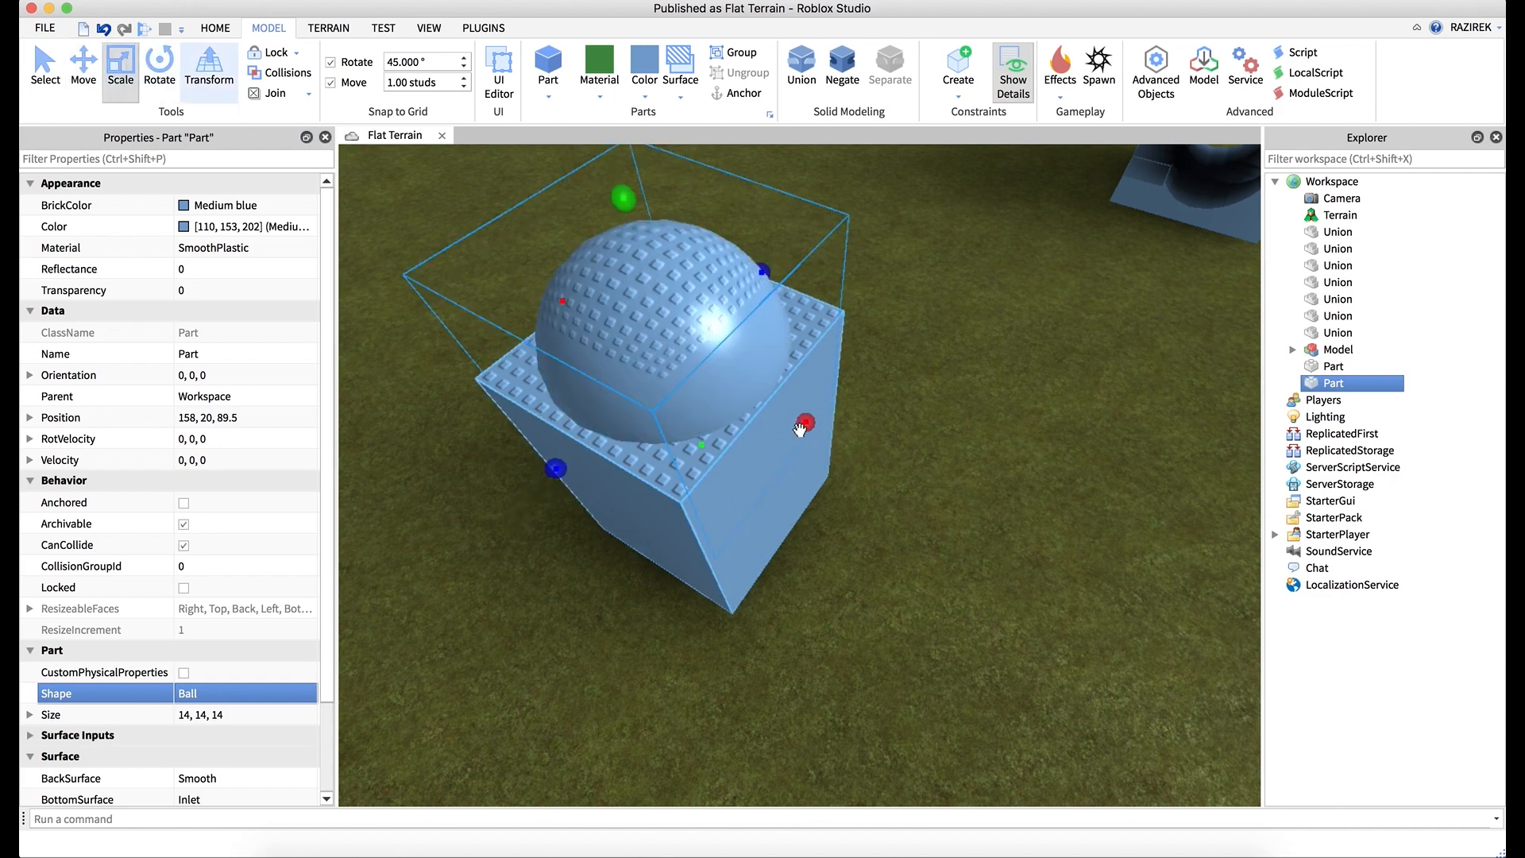
left_click_drag(800, 425, 782, 421)
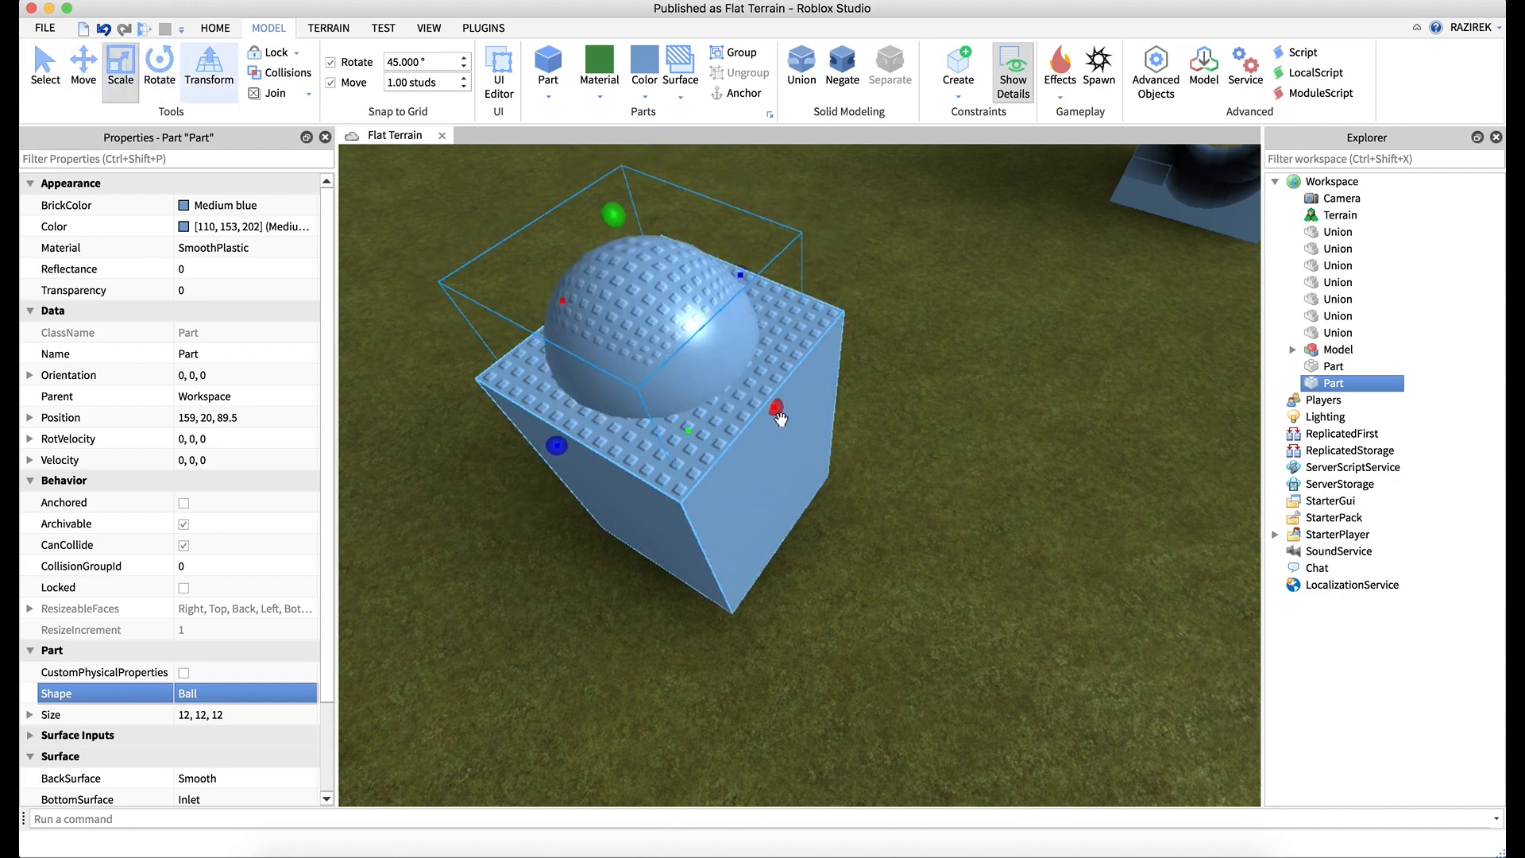
- Set the ball's BrickColor to Really red and focus on it
right_click_drag(827, 431, 827, 436)
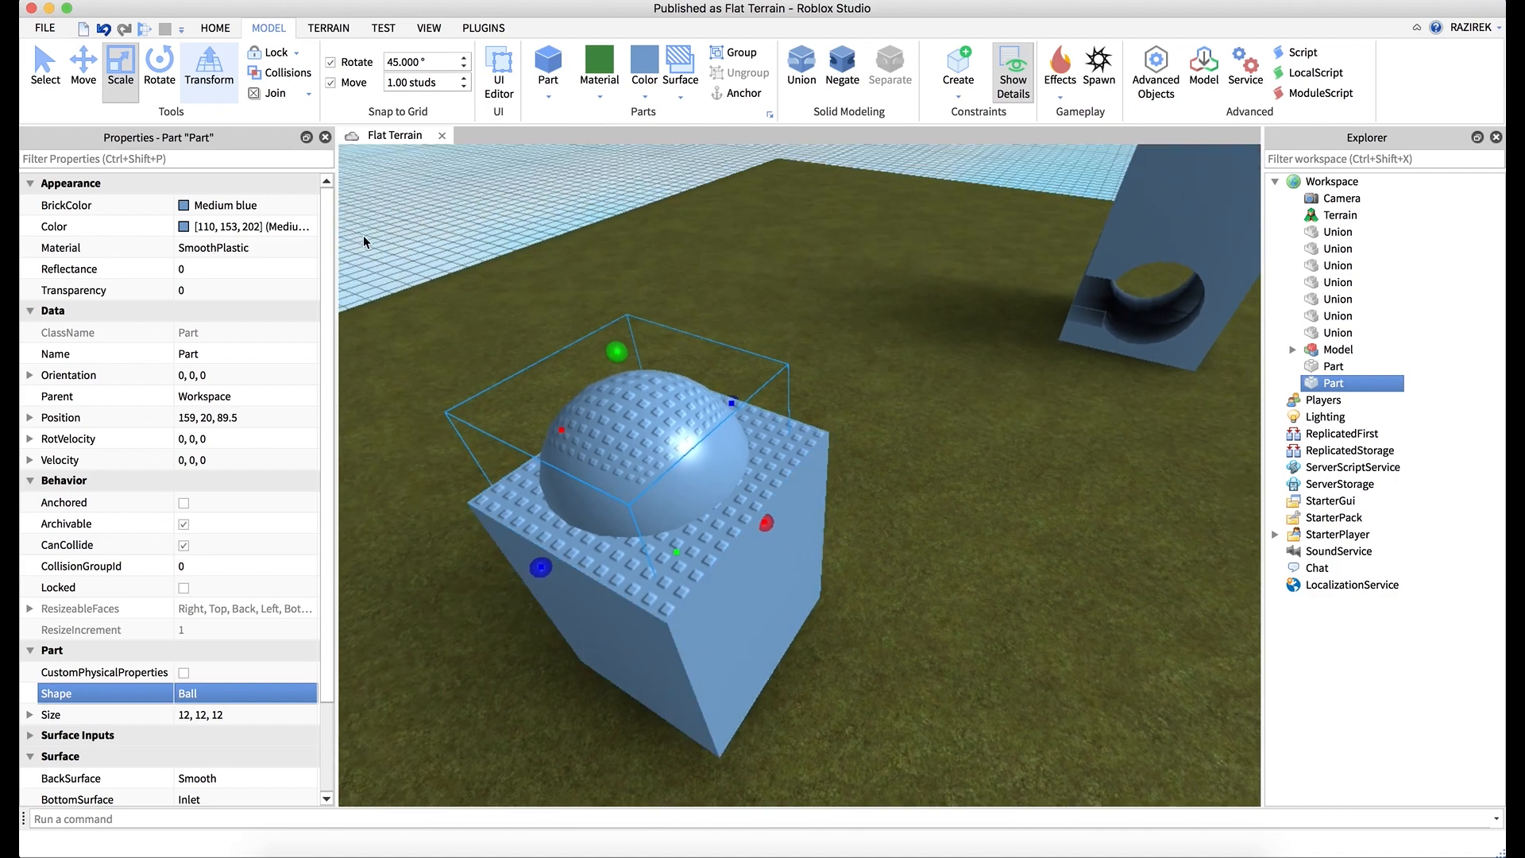
left_click(185, 208)
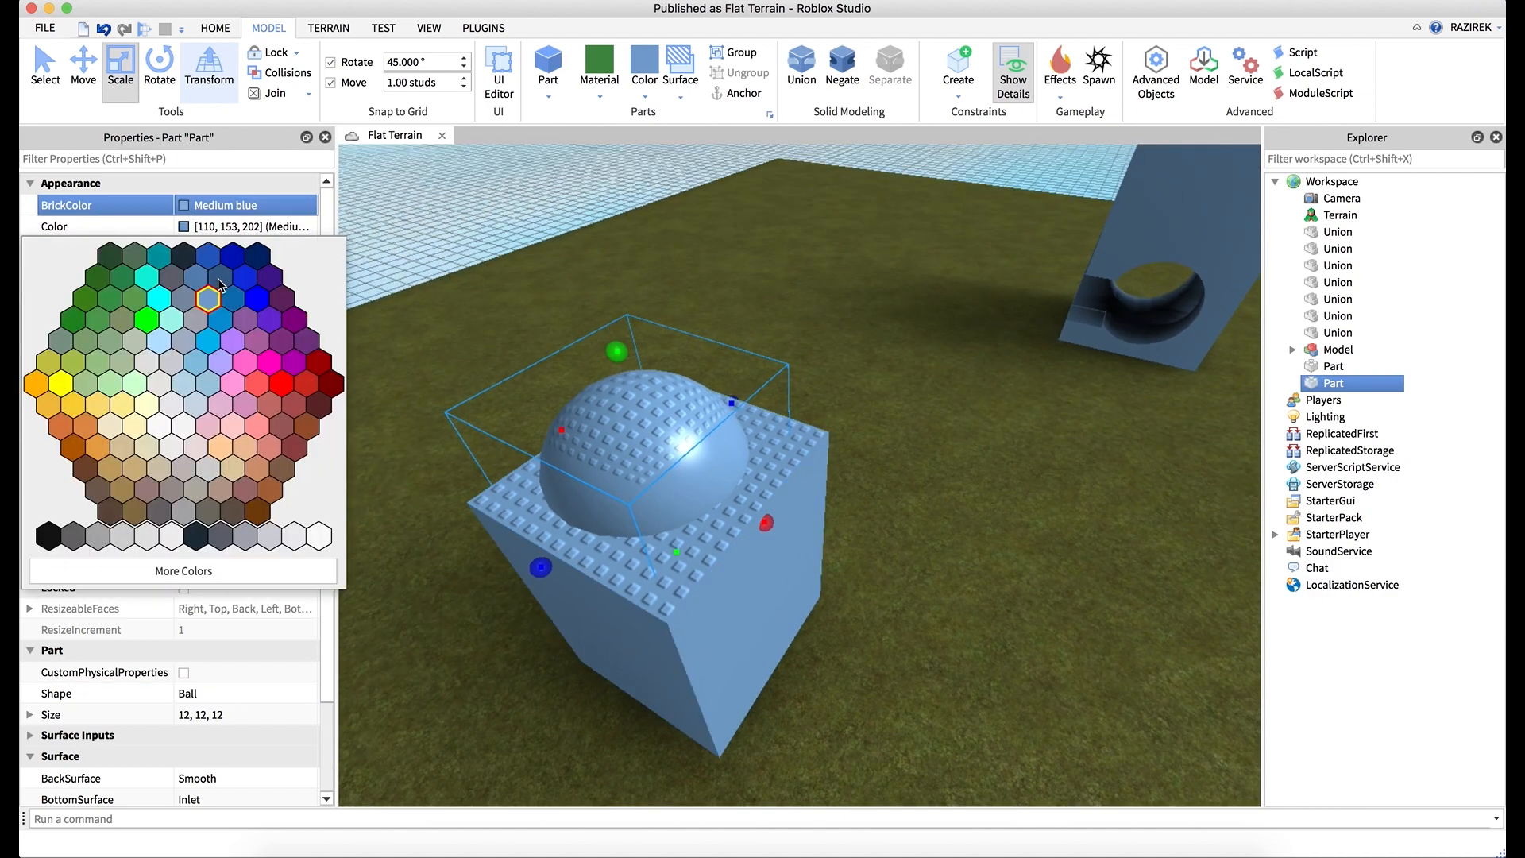
left_click(288, 394)
right_click_drag(874, 386, 876, 386)
key("f")
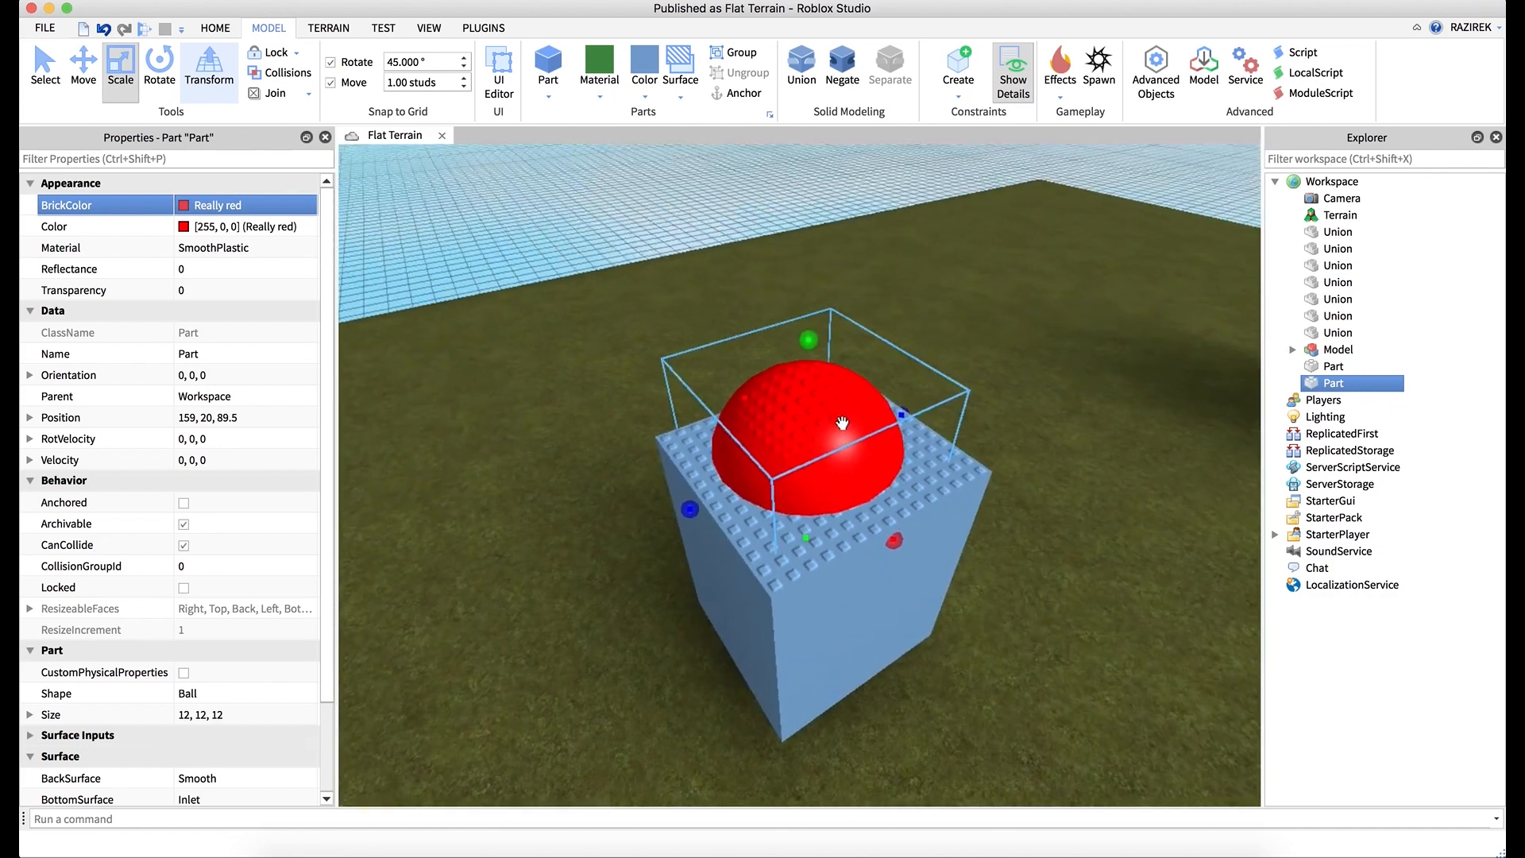
- Negate the red ball and union it with the block beneath it
left_click(840, 74)
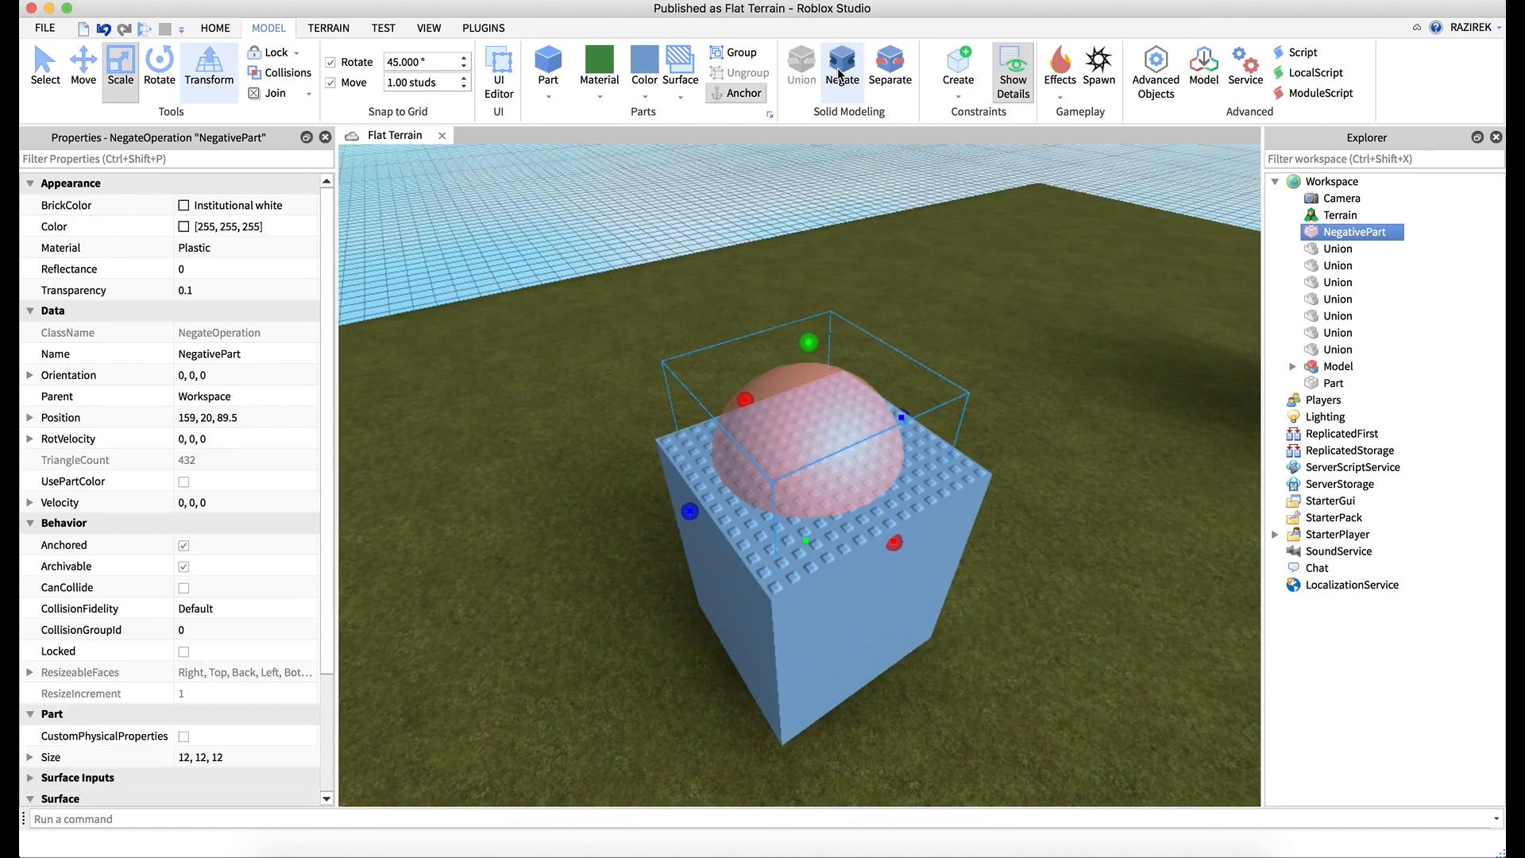
left_click(1335, 383, "ctrl")
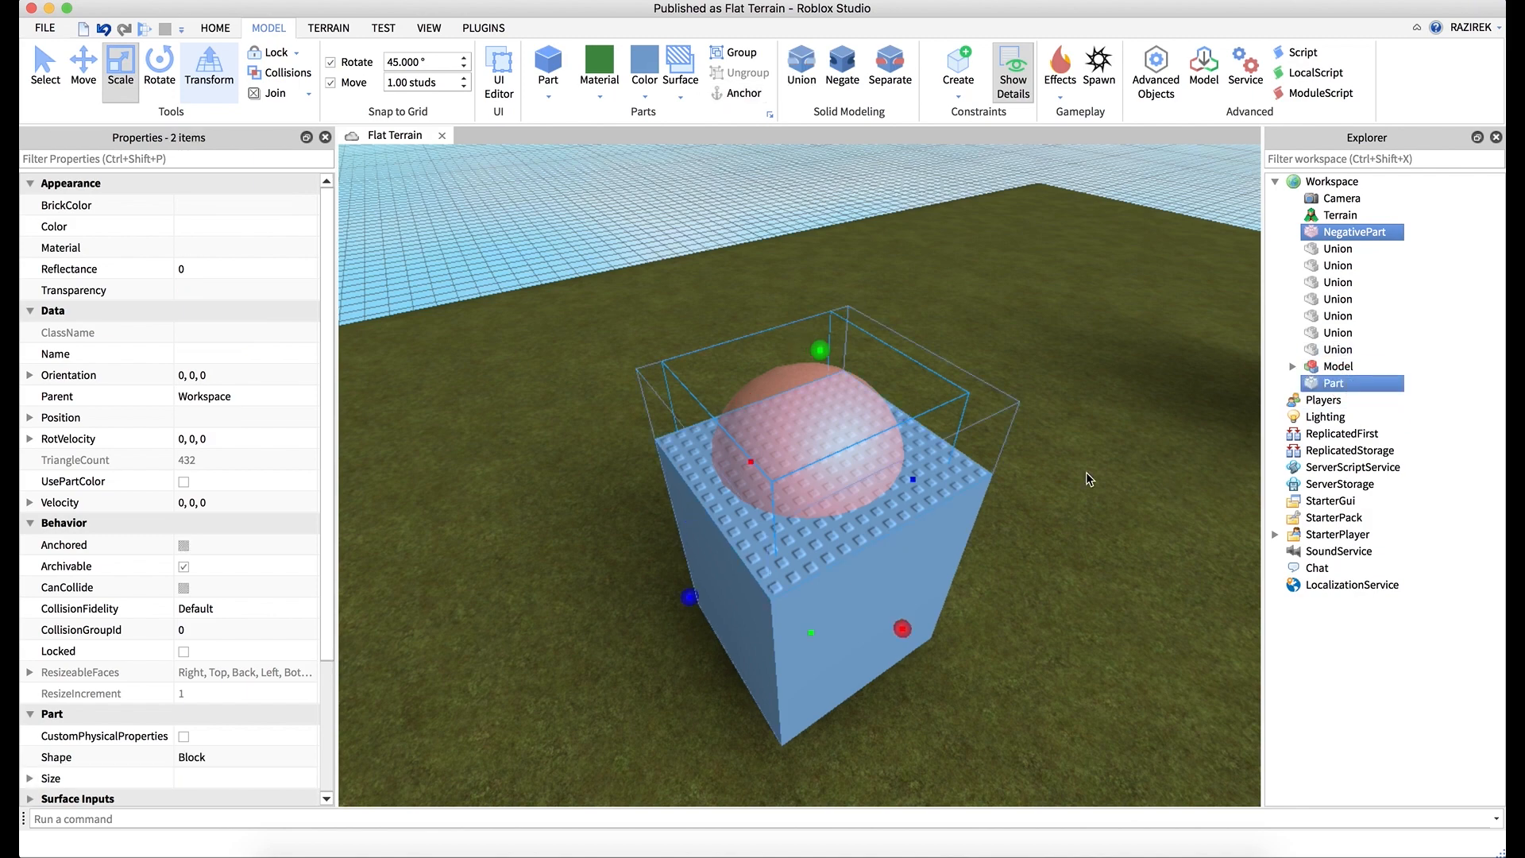
left_click(800, 53)
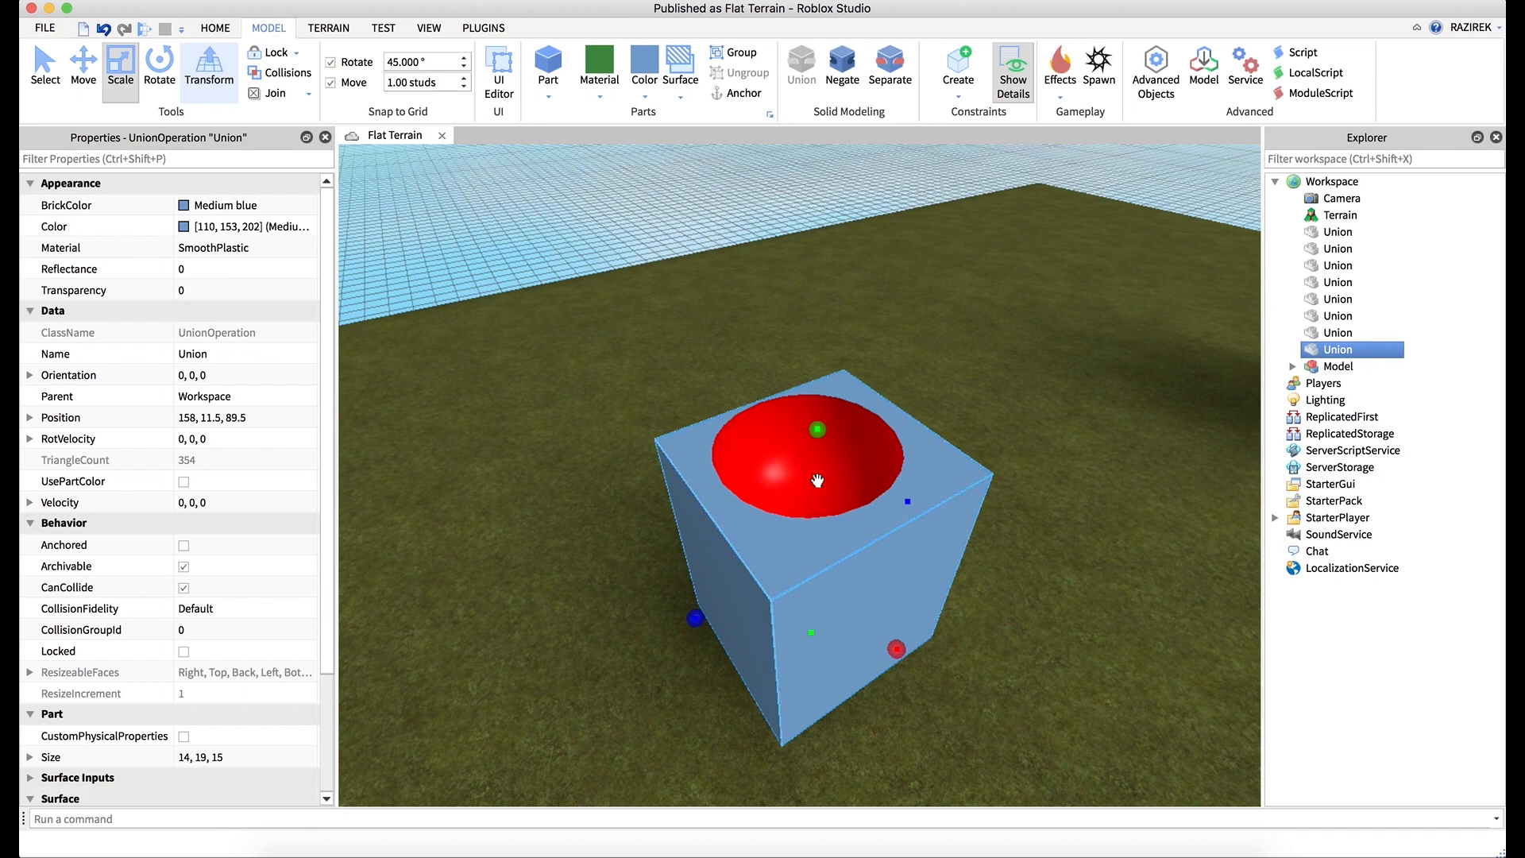
- Examine the red spherical cavity in the hollowed block from above and from several sides
right_click_drag(904, 366, 905, 366)
key("w")
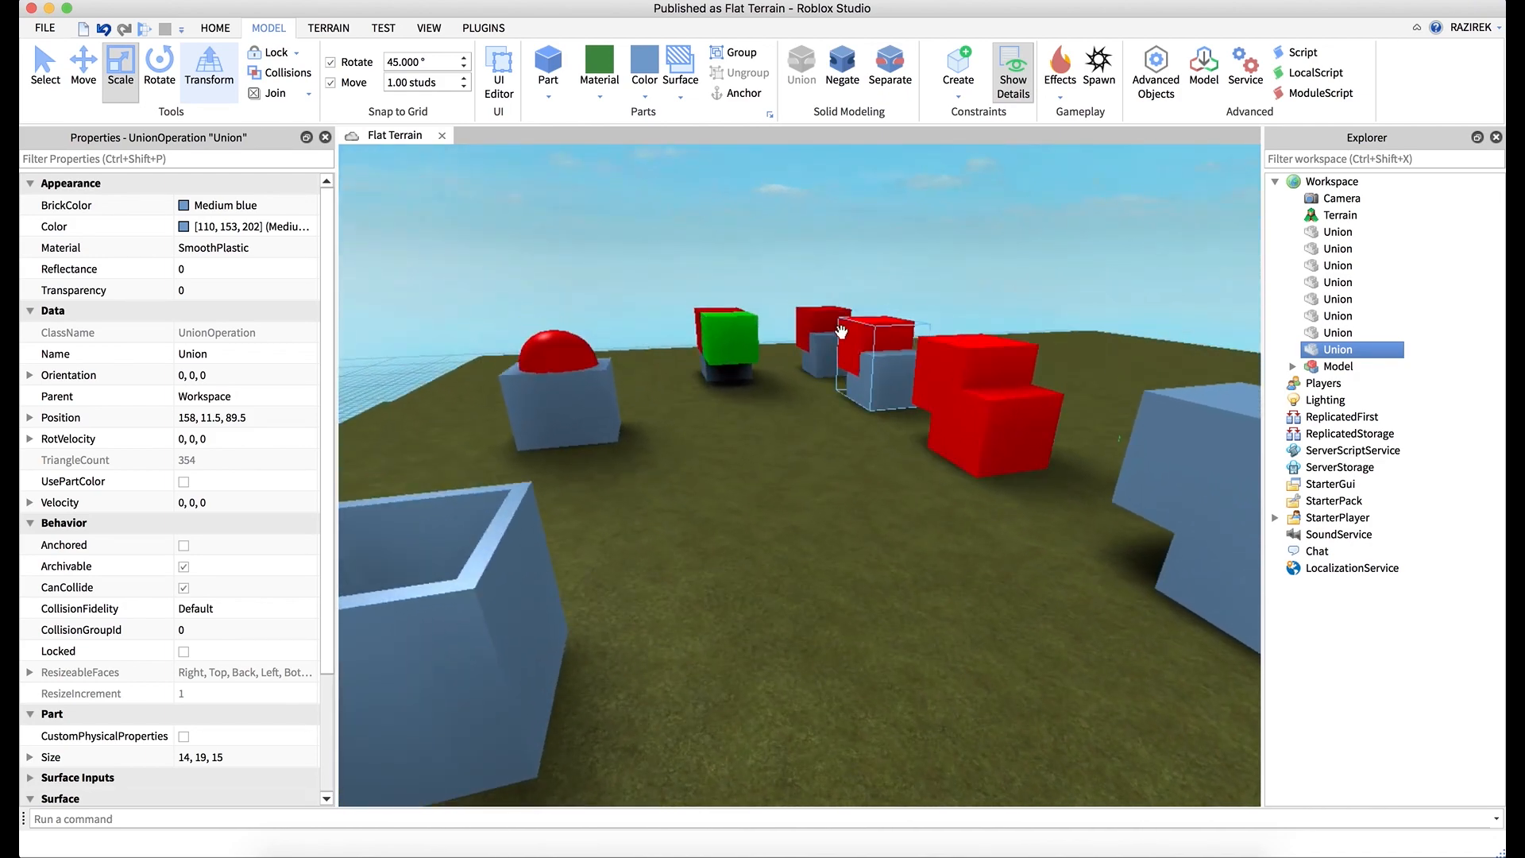
key("f")
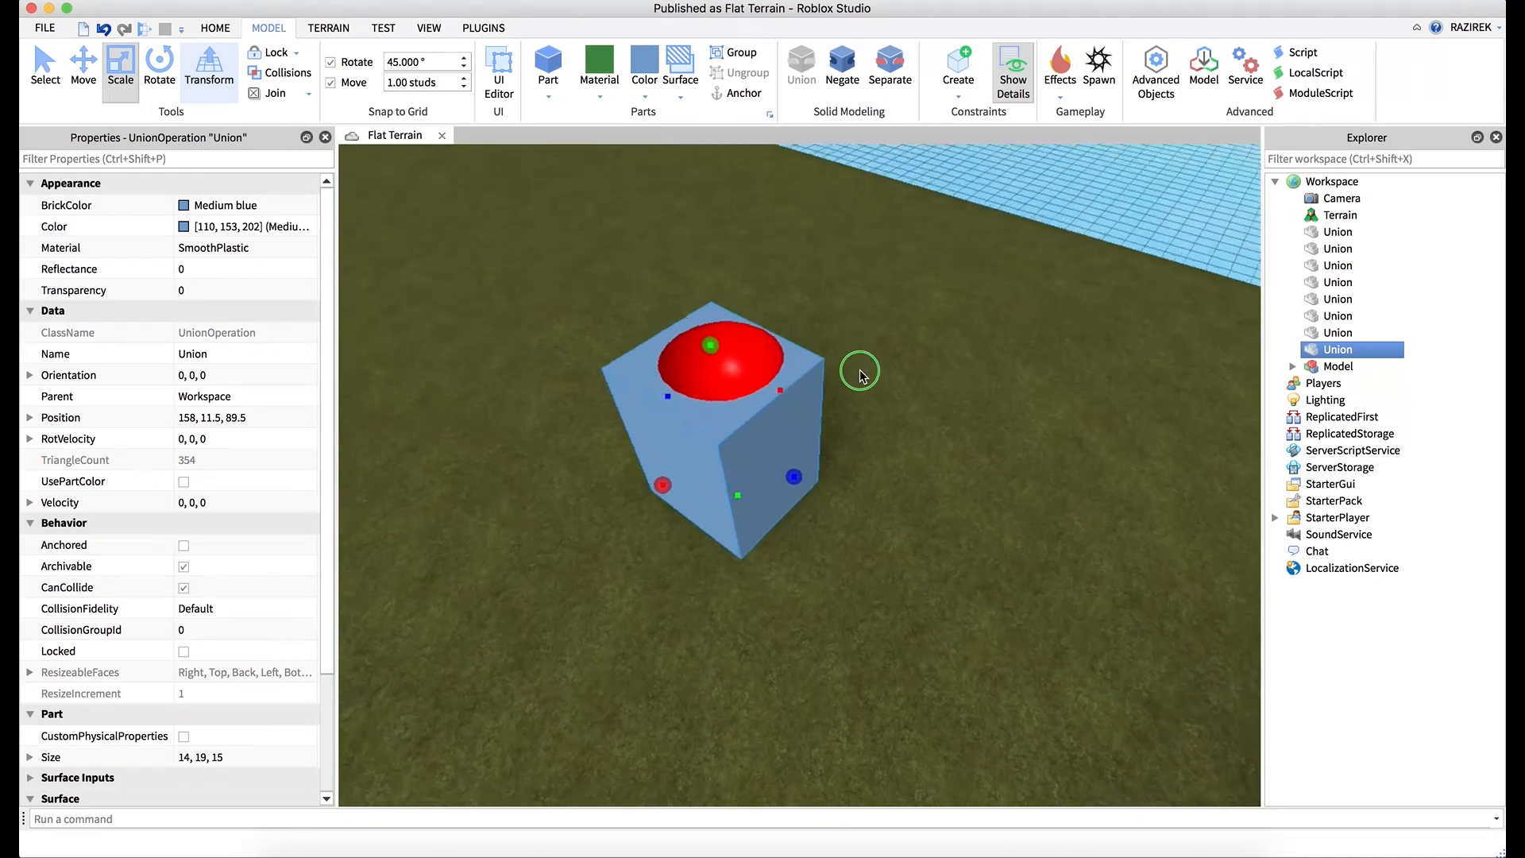
right_click_drag(859, 370, 859, 369)
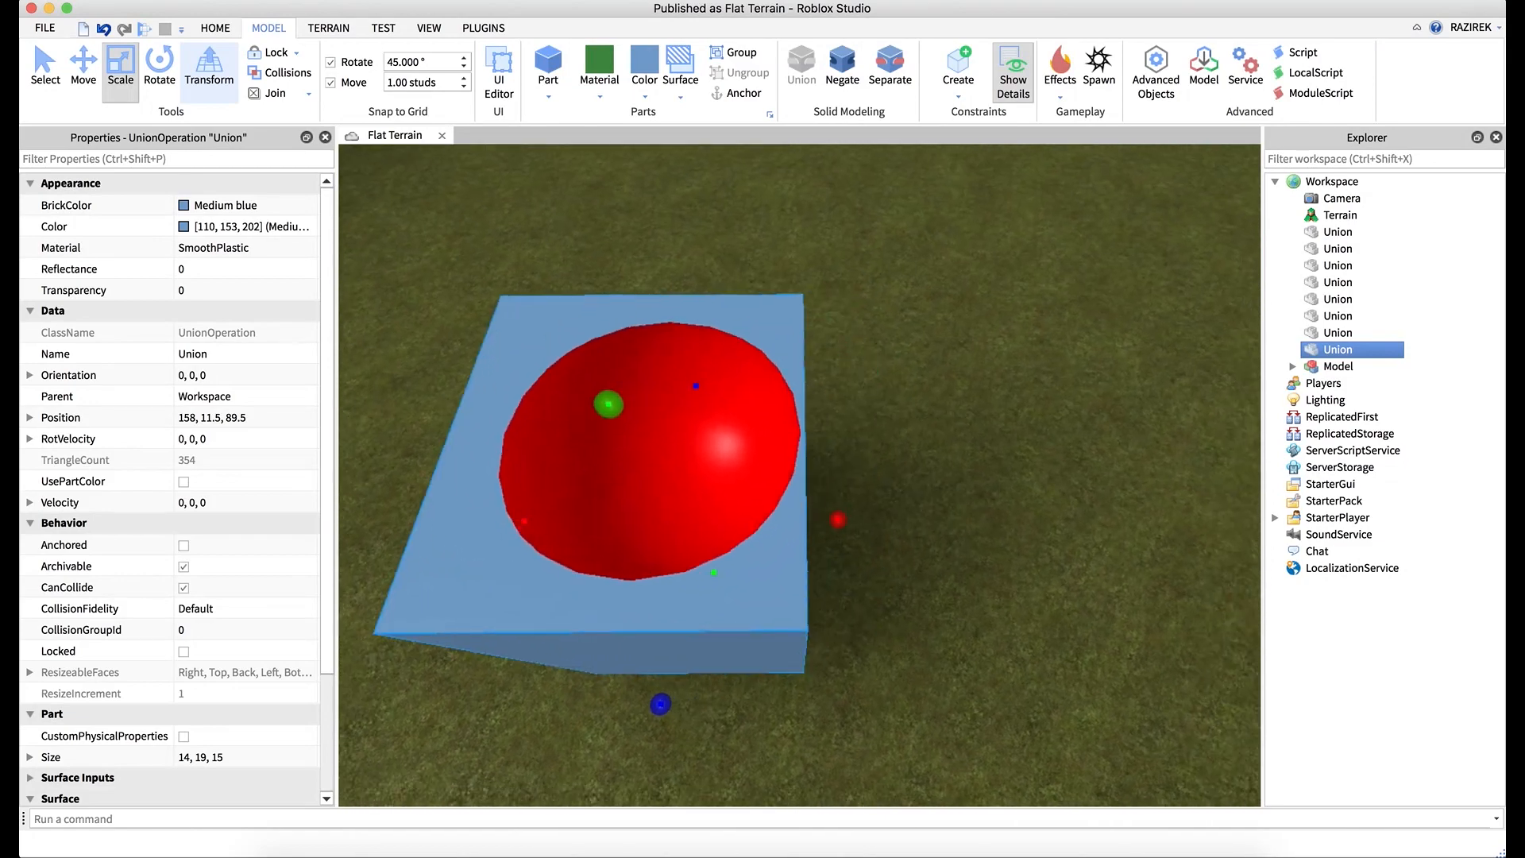
right_click_drag(630, 520, 630, 519)
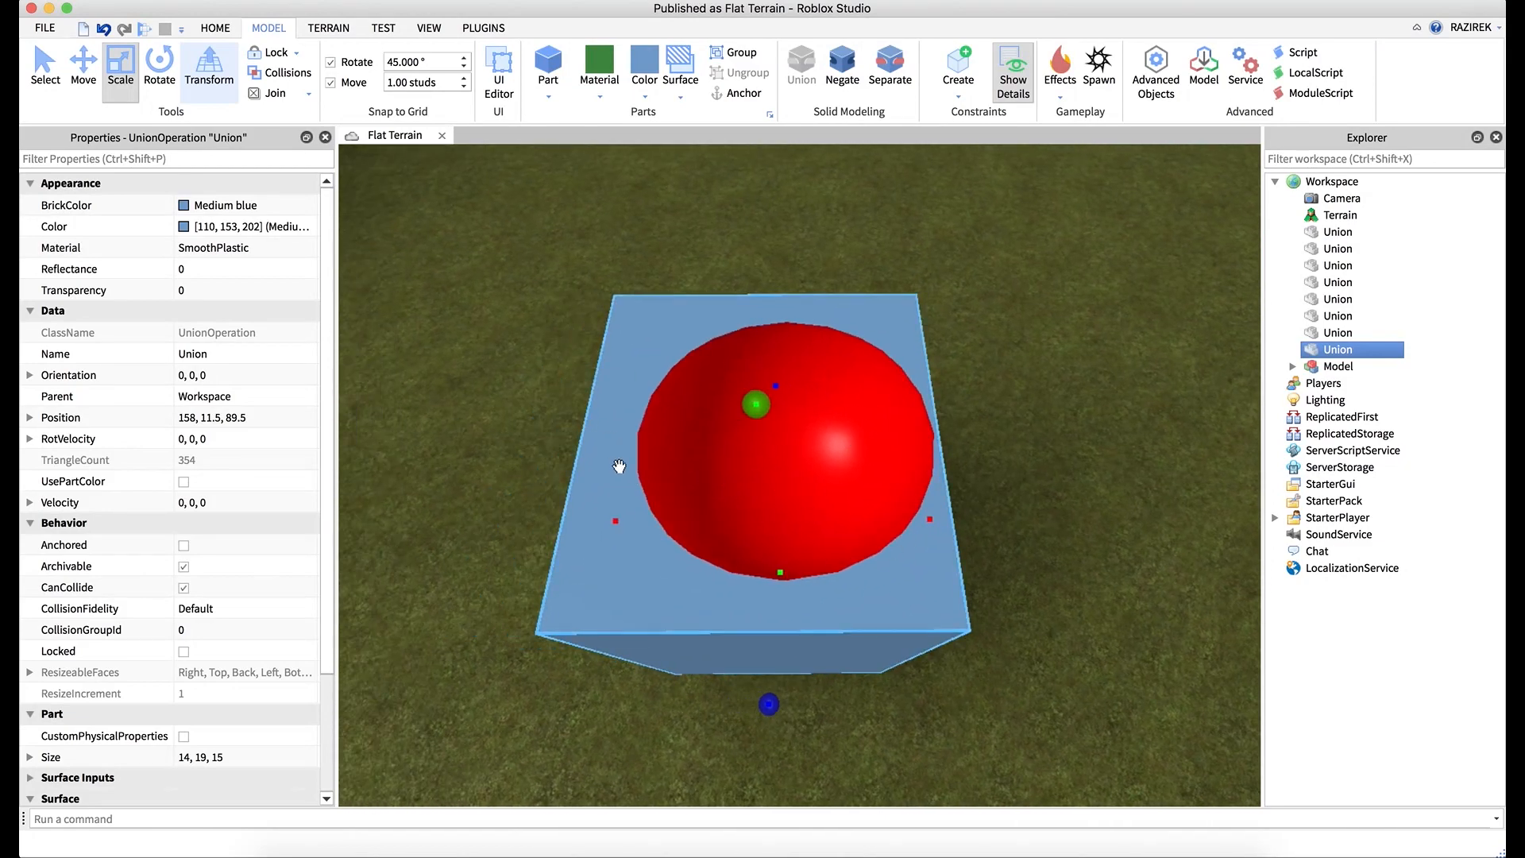
right_click_drag(987, 447, 964, 444)
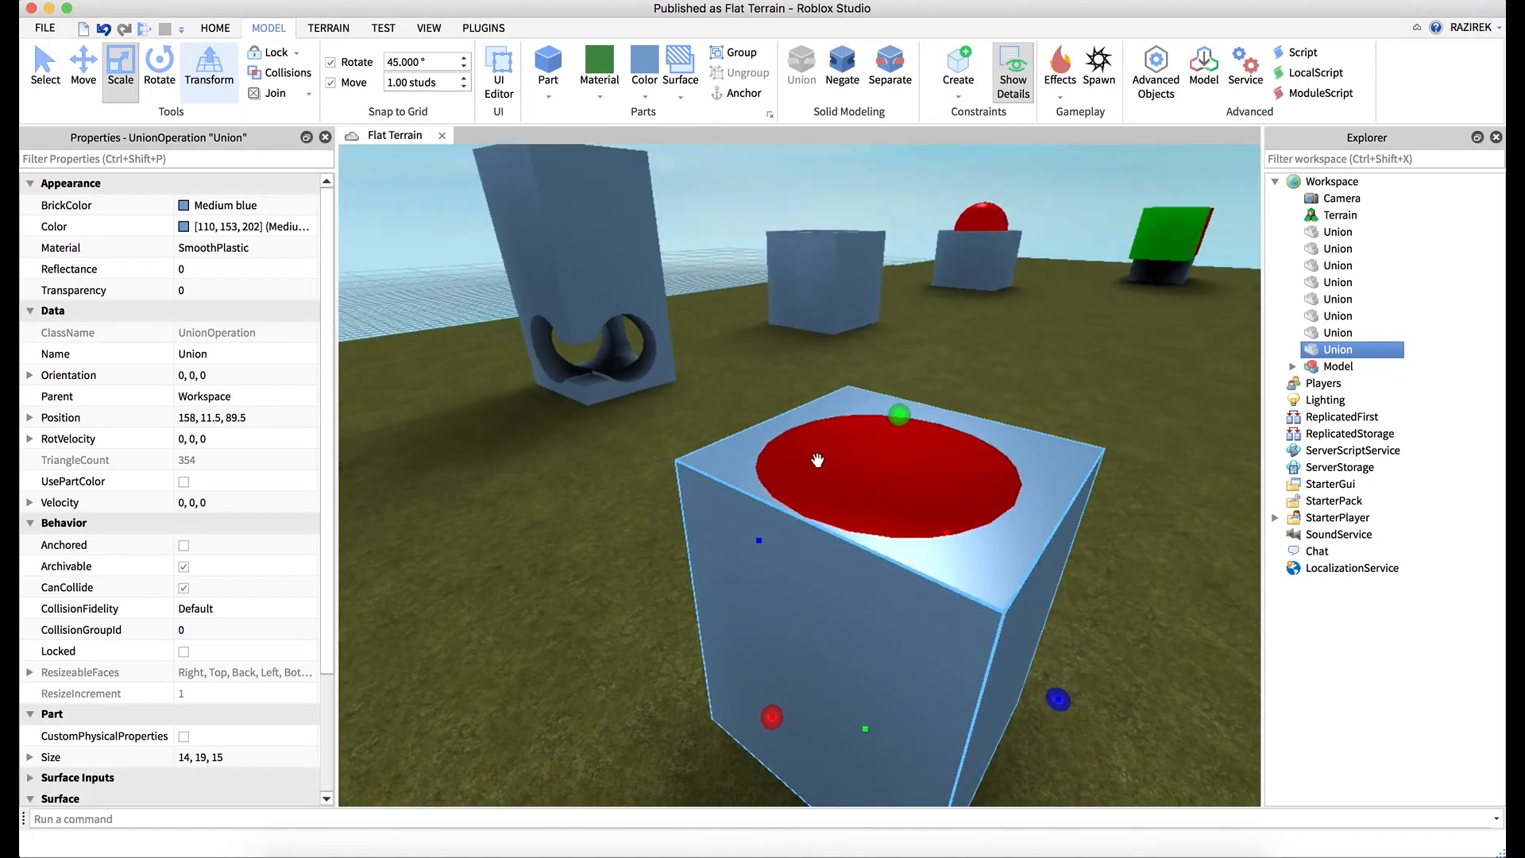
- Try a Lilac BrickColor on the hollowed union with UsePartColor enabled, and disable UsePartColor again
left_click(183, 482)
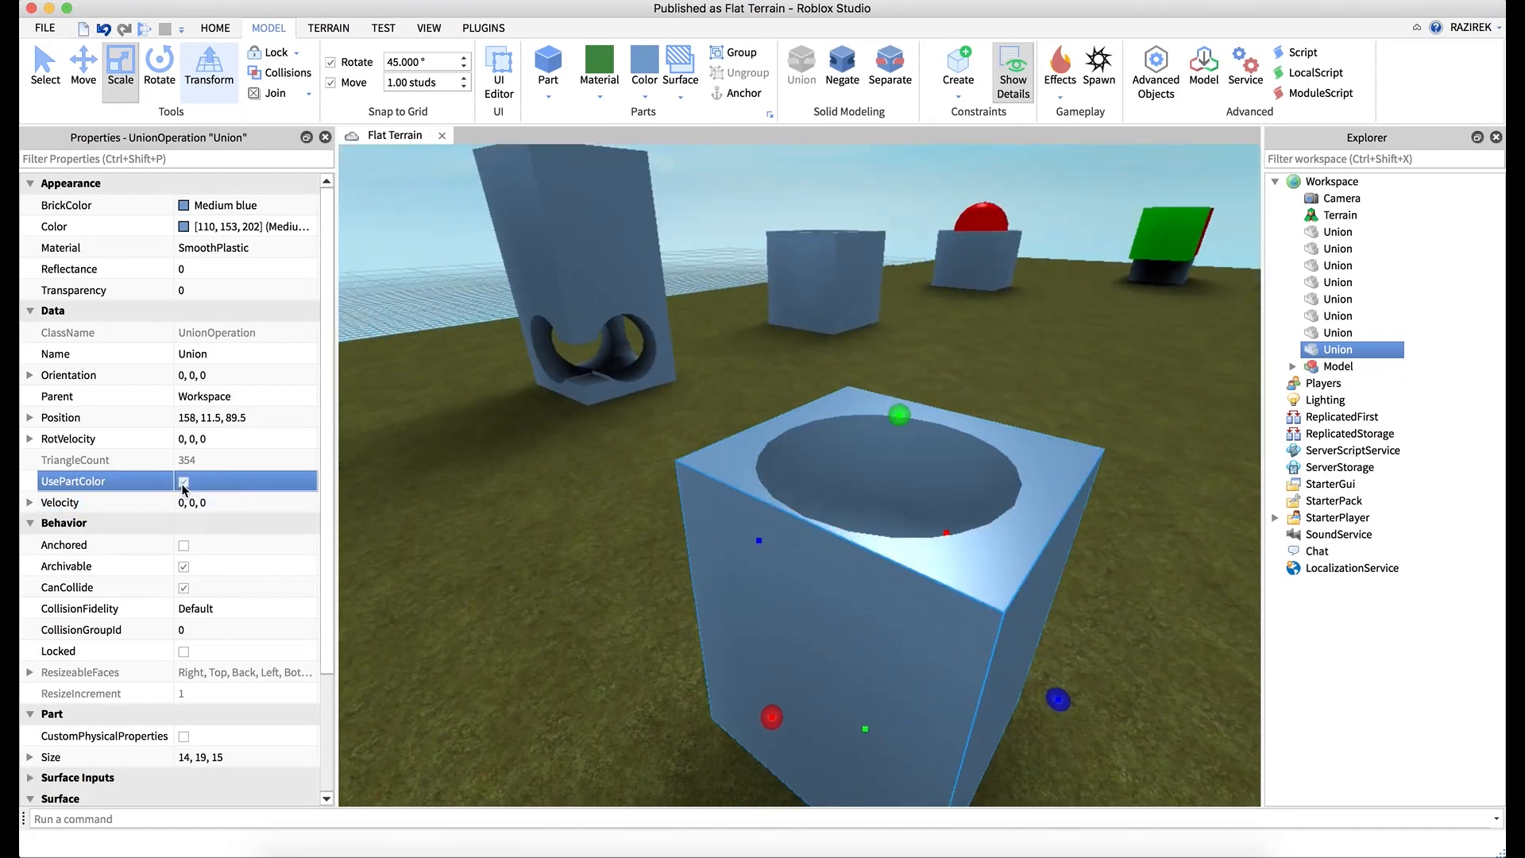
right_click_drag(436, 481, 381, 437)
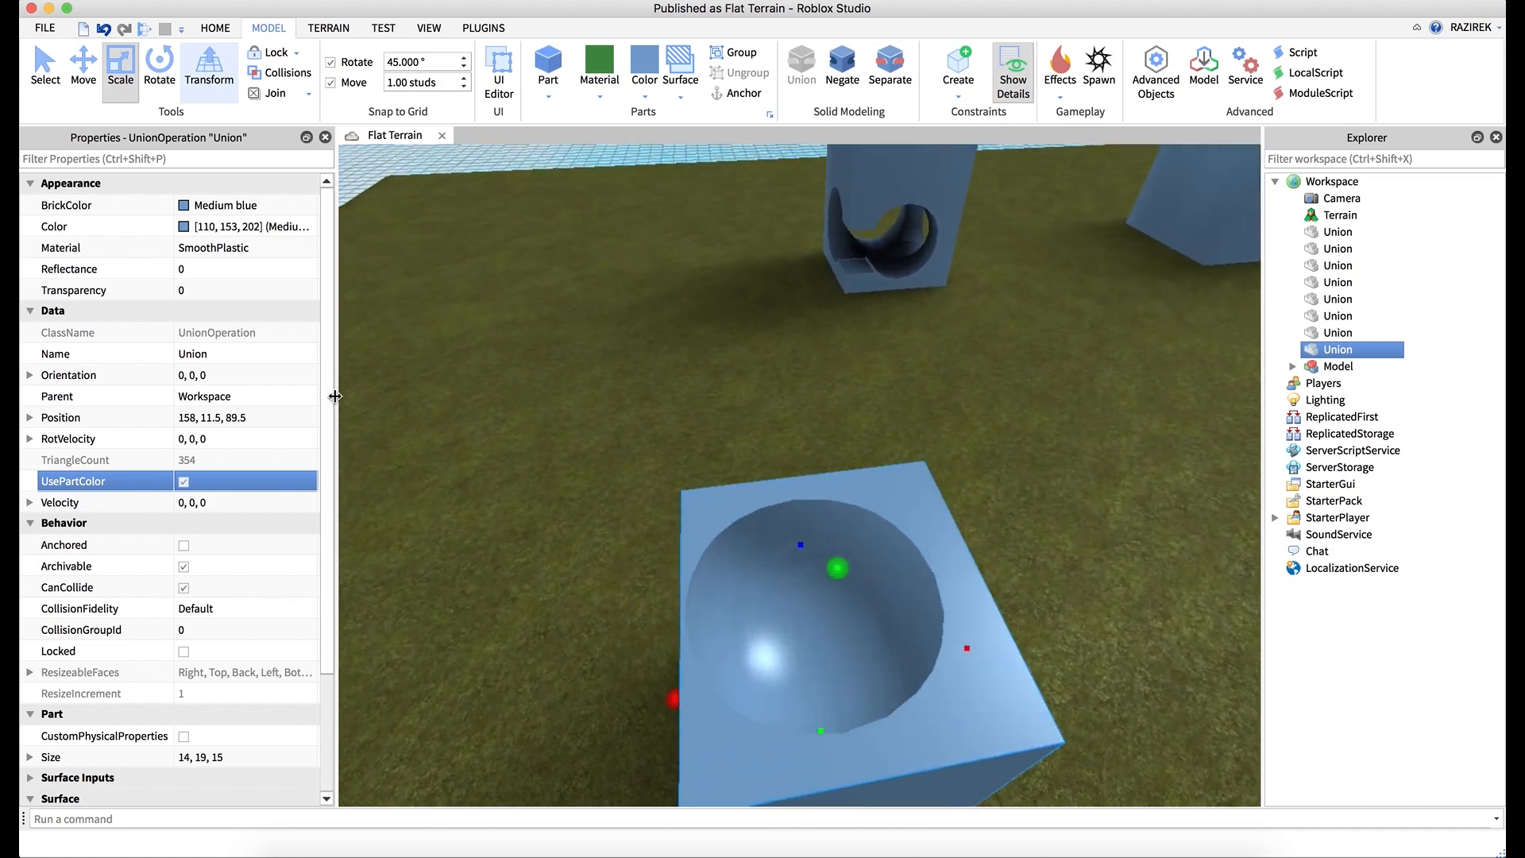
left_click(183, 204)
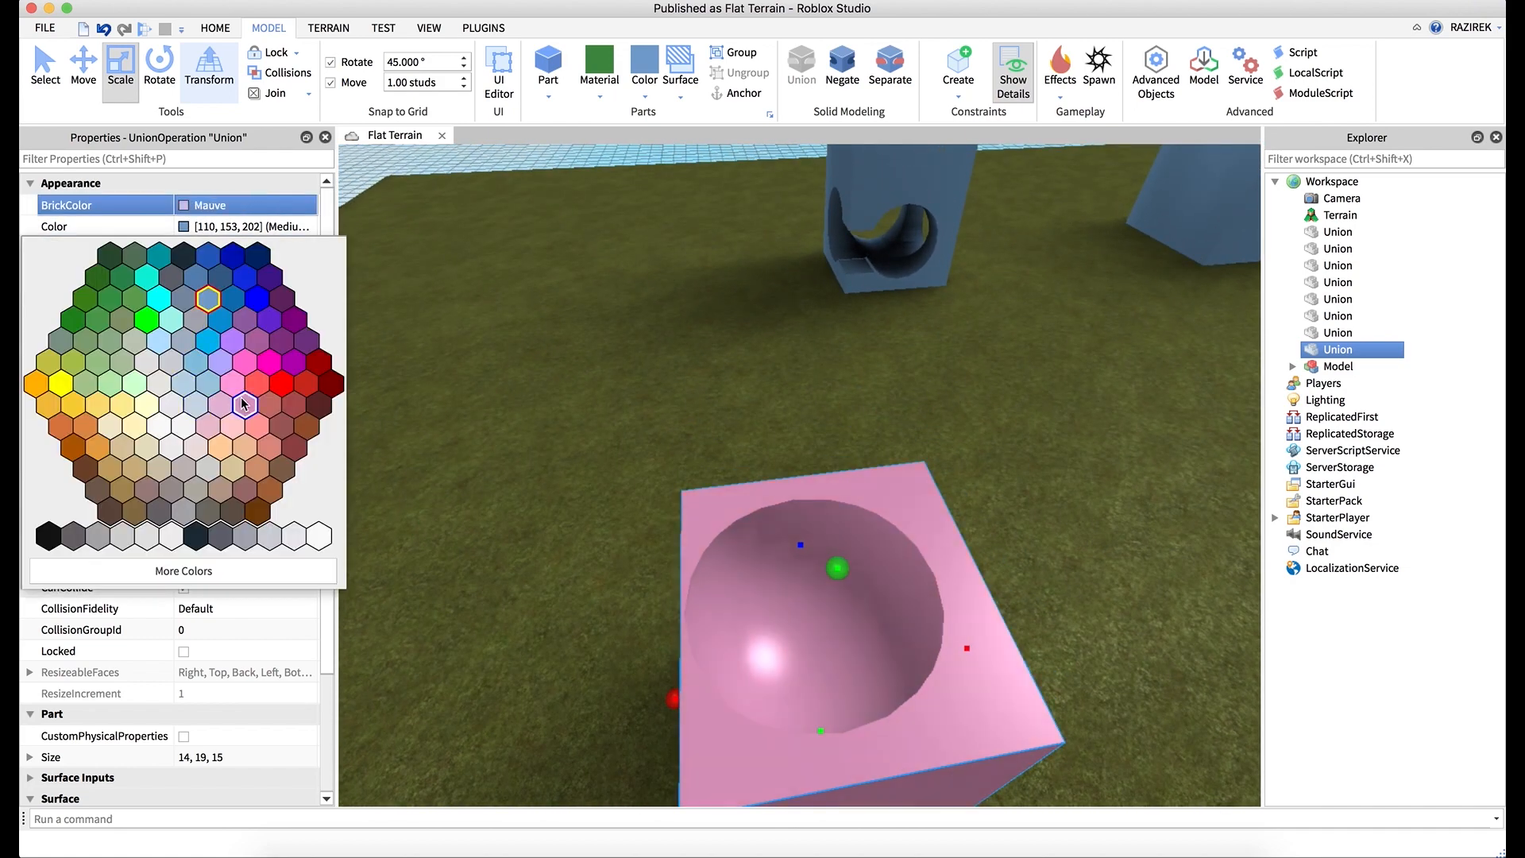
left_click(256, 341)
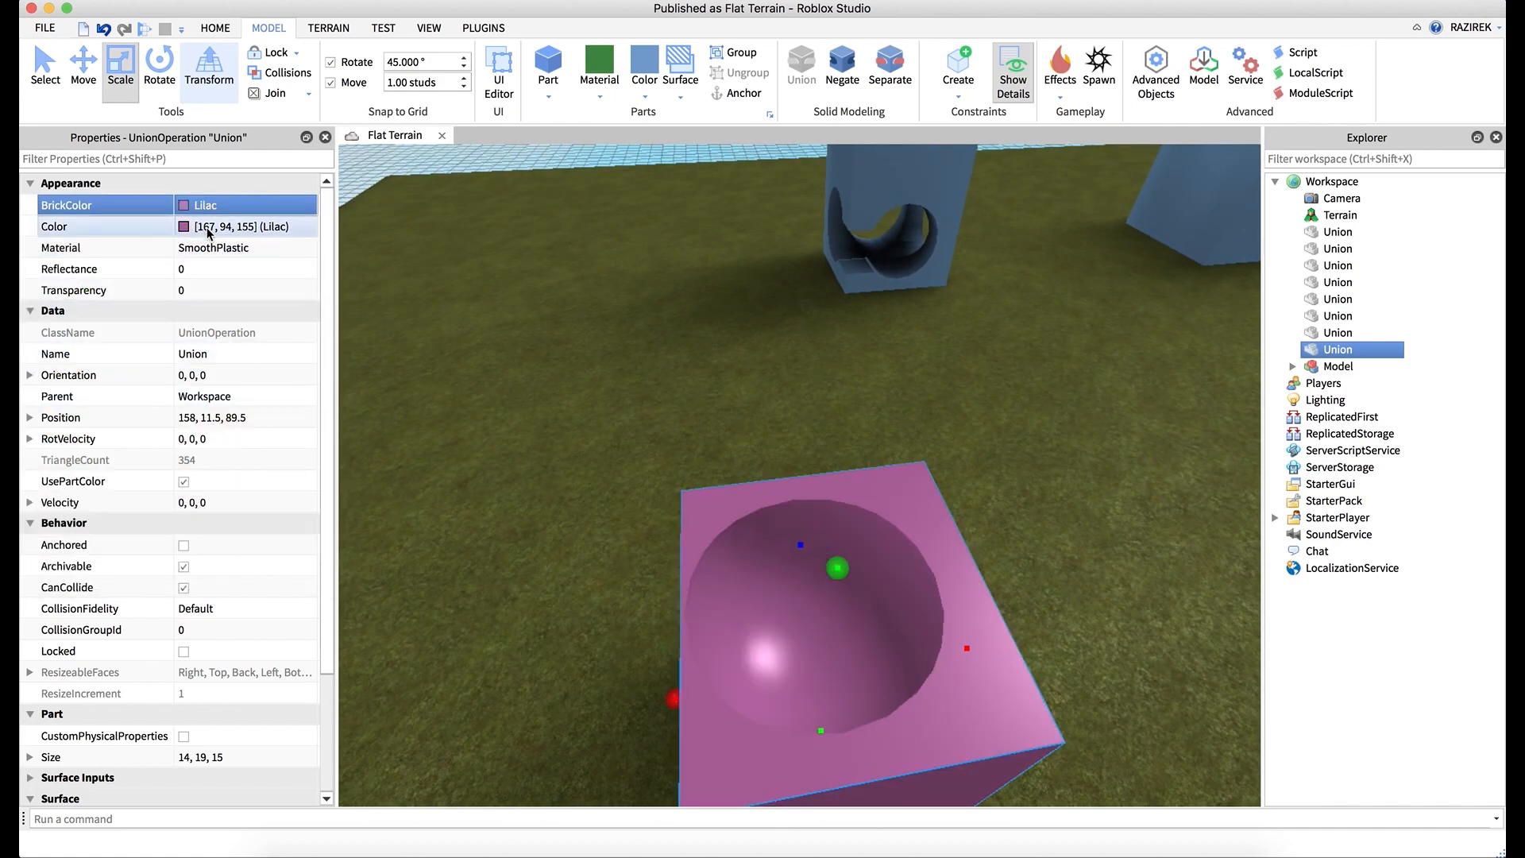
left_click(183, 481)
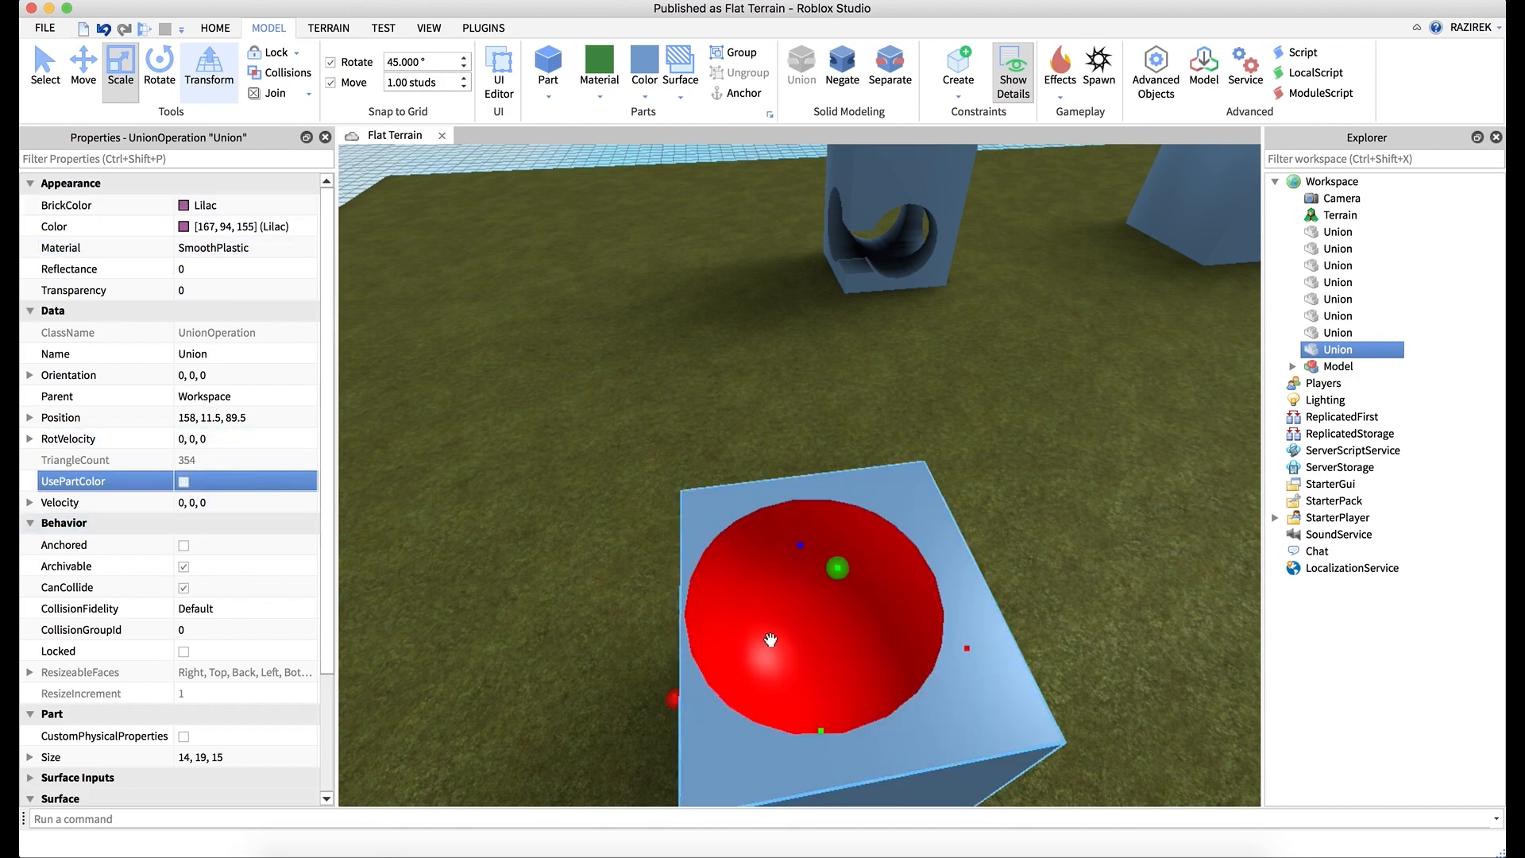
- Separate the hollowed union and turn its negative ball back into a solid part
right_click_drag(898, 601, 988, 572)
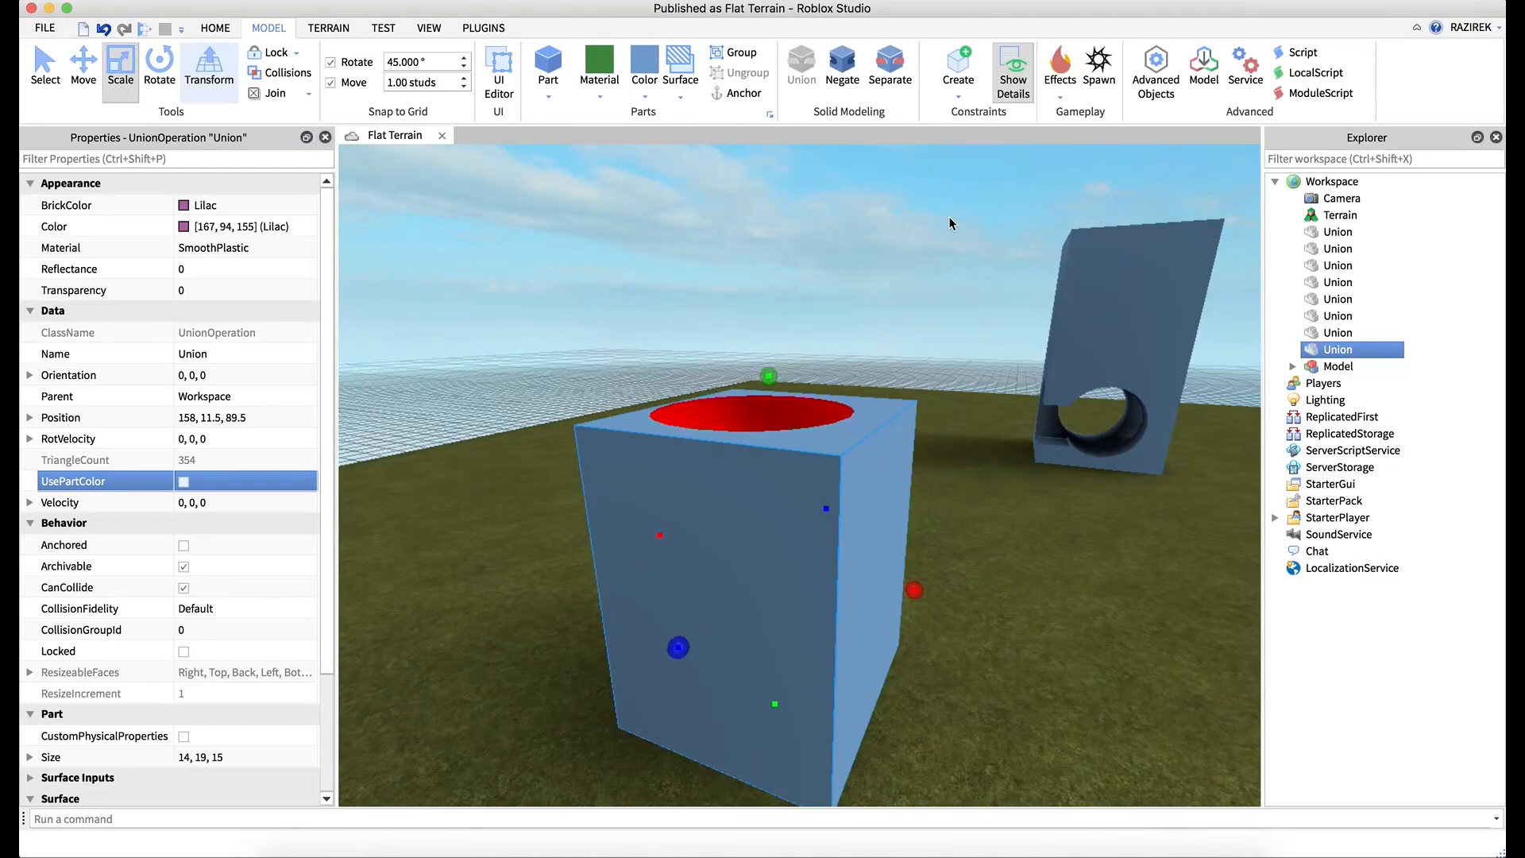
left_click(890, 65)
left_click(863, 311)
left_click(798, 359)
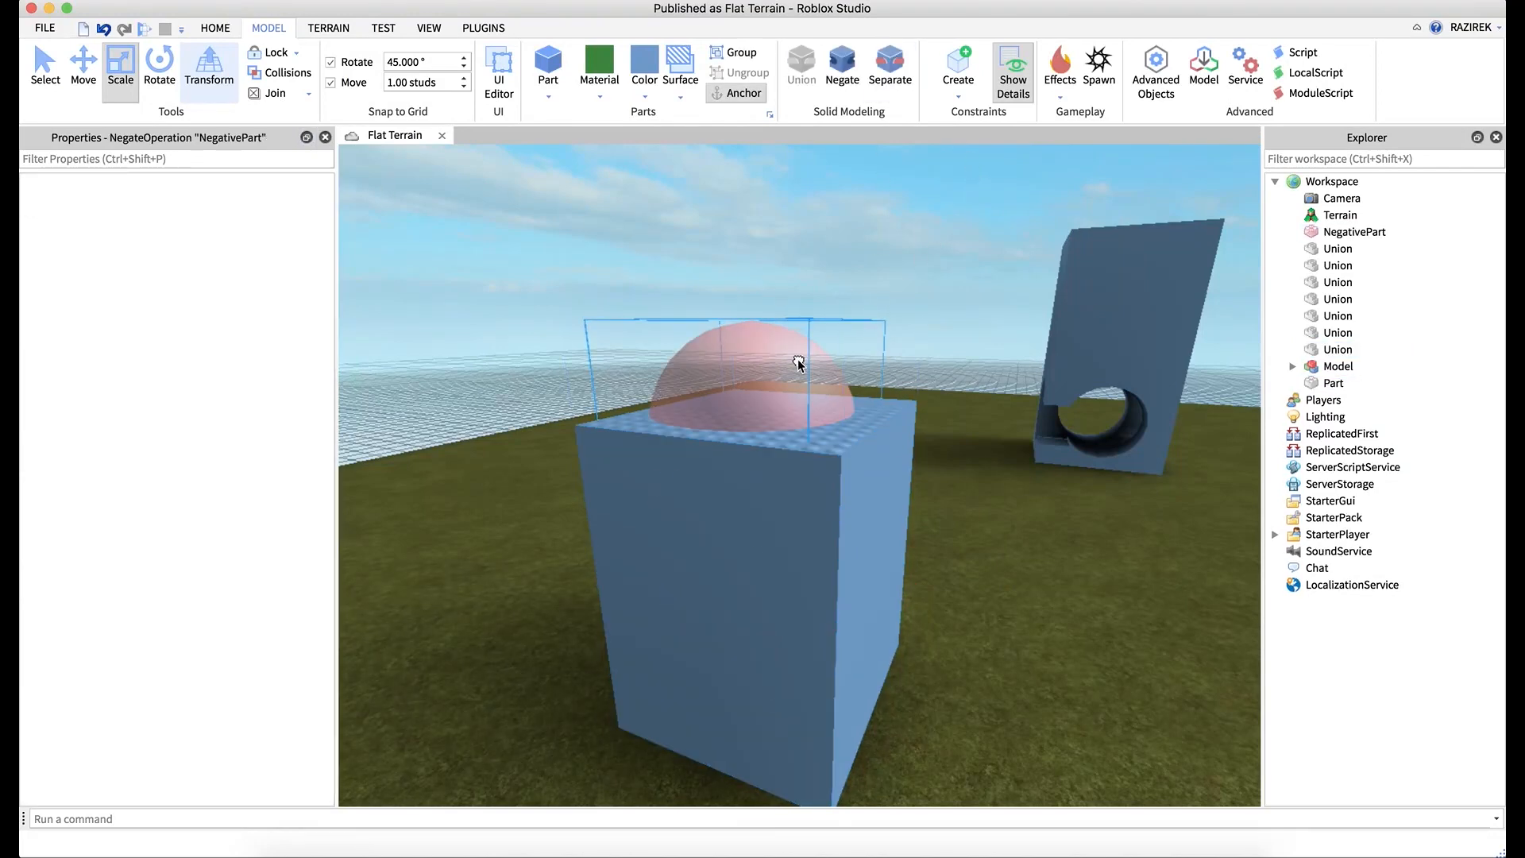
left_click(842, 67)
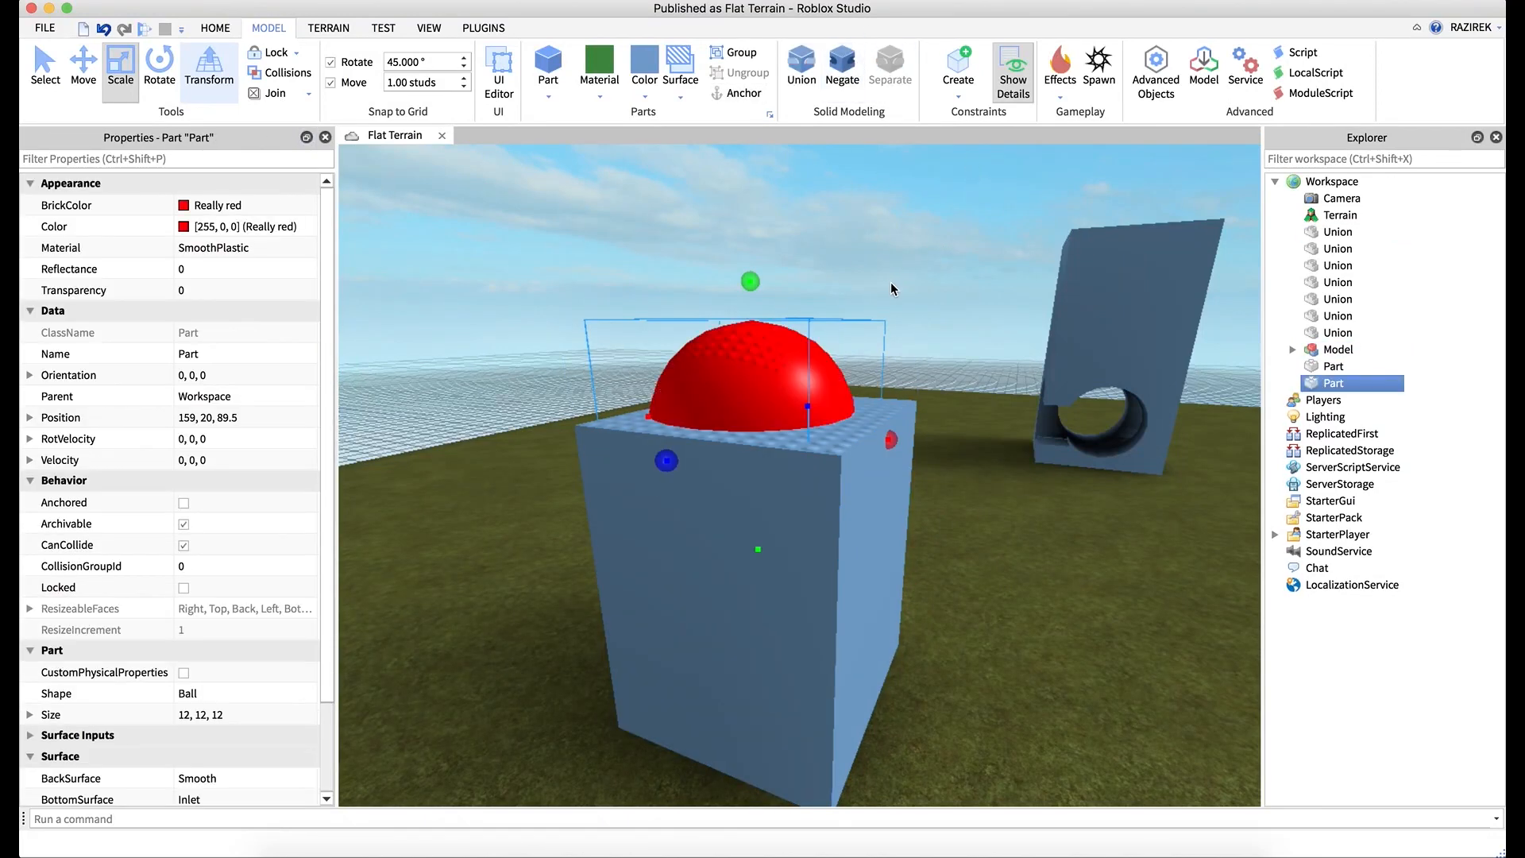
- Move the red ball up and over one corner of the block's top, to position 162, 22, 92.5
left_click(83, 65)
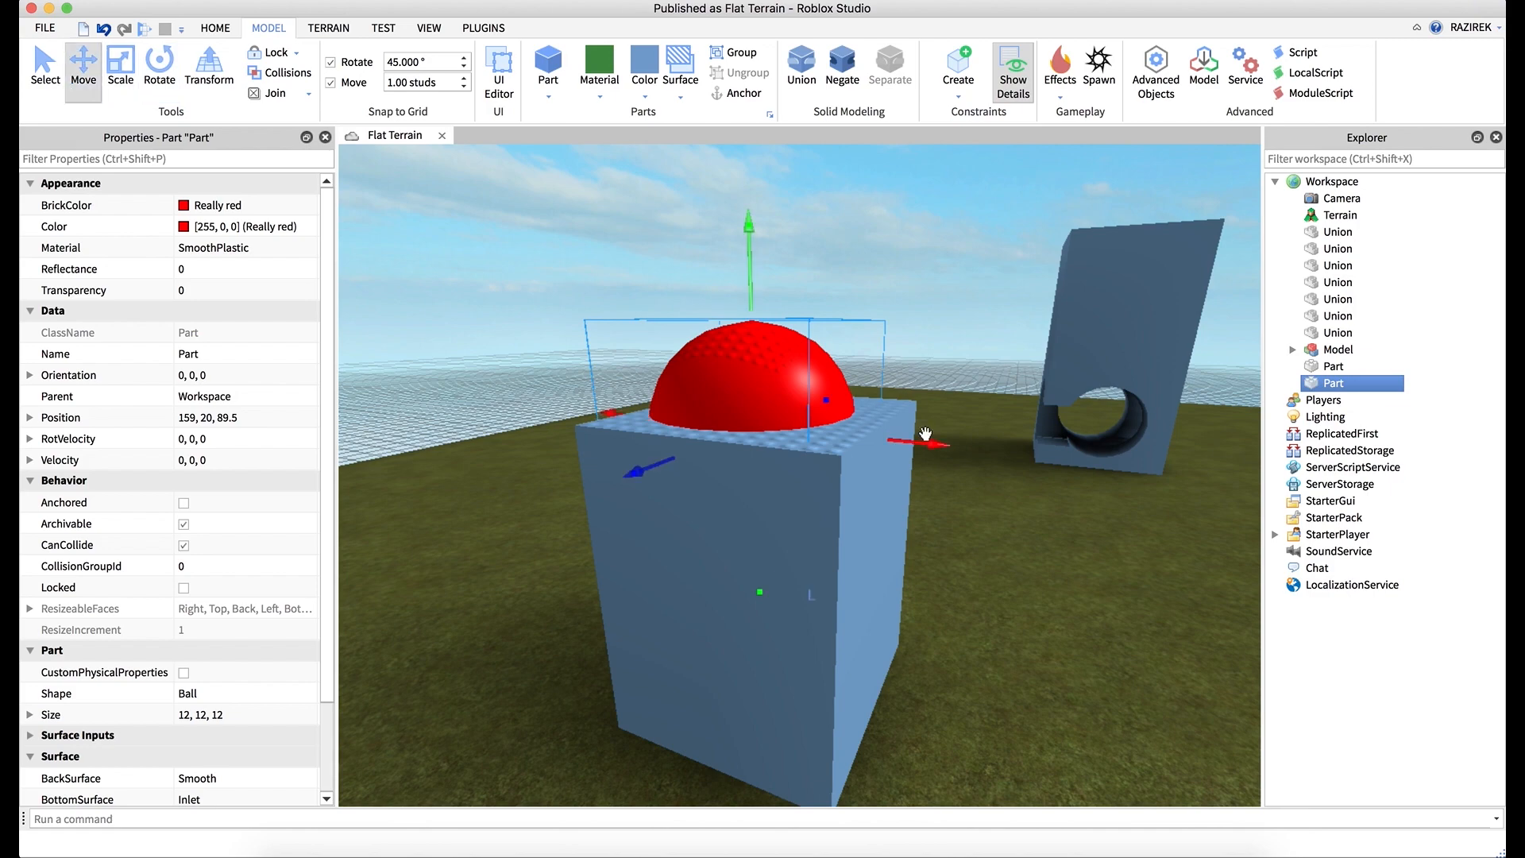
left_click_drag(926, 435, 942, 436)
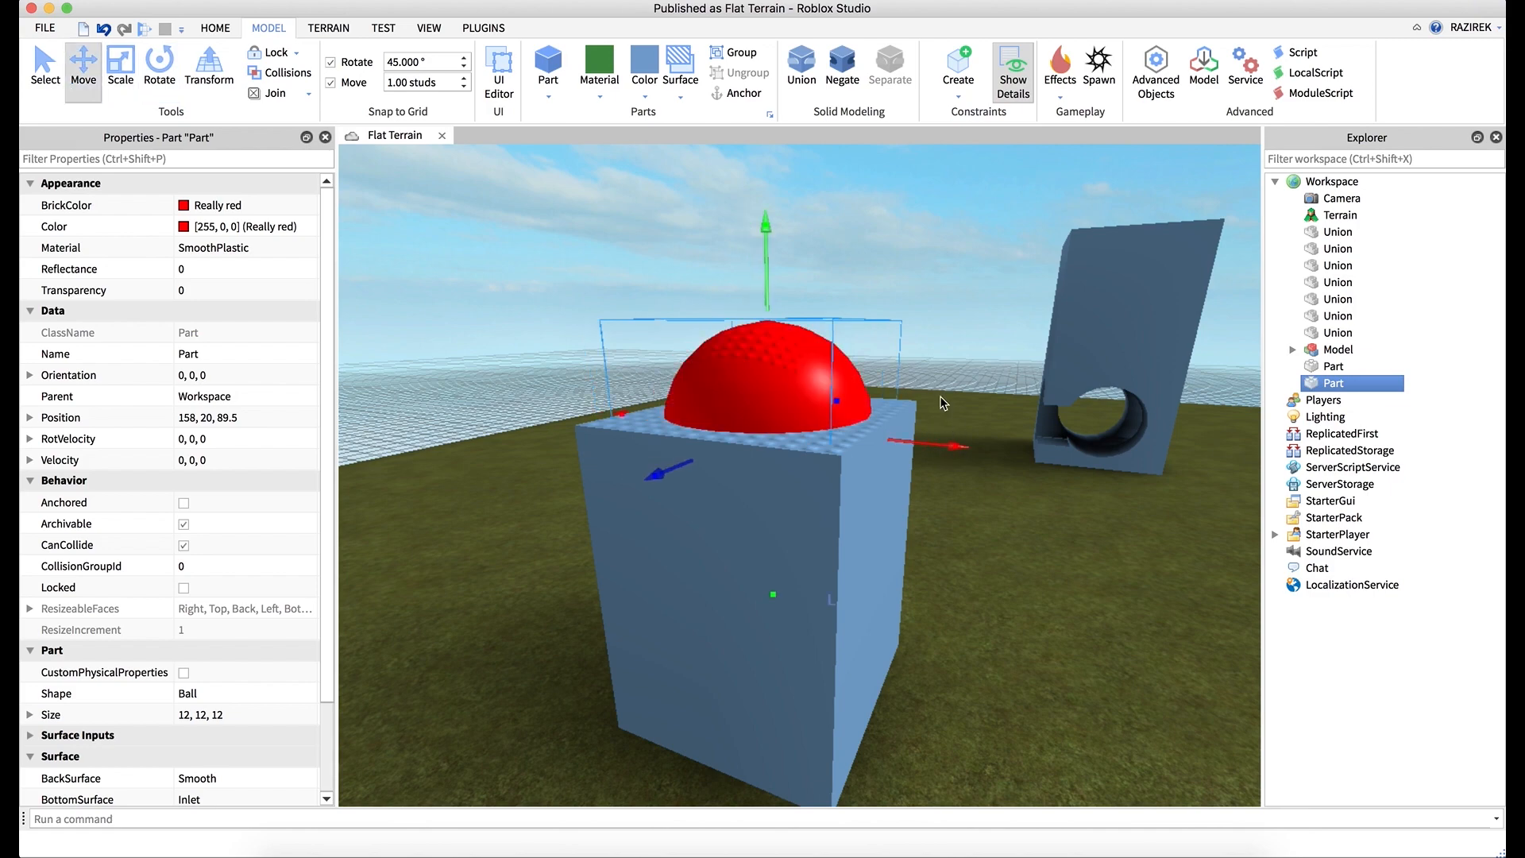
left_click_drag(767, 267, 768, 225)
scroll(871, 256, "up", 3)
right_click_drag(872, 256, 871, 256)
scroll(871, 256, "down", 3)
scroll(890, 278, "down", 3)
left_click_drag(973, 362, 891, 372)
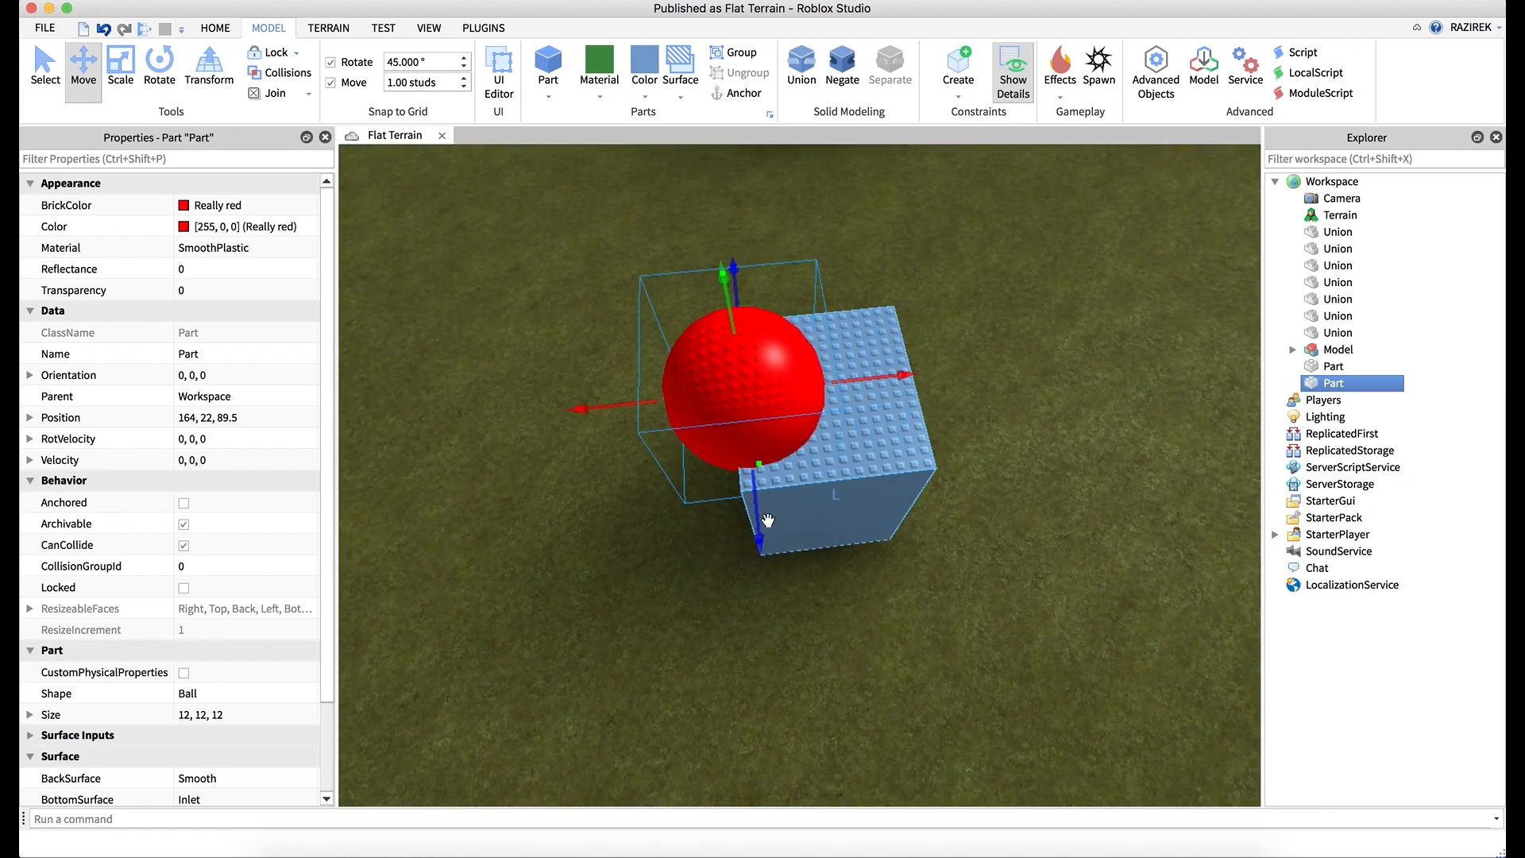
left_click_drag(760, 534, 767, 480)
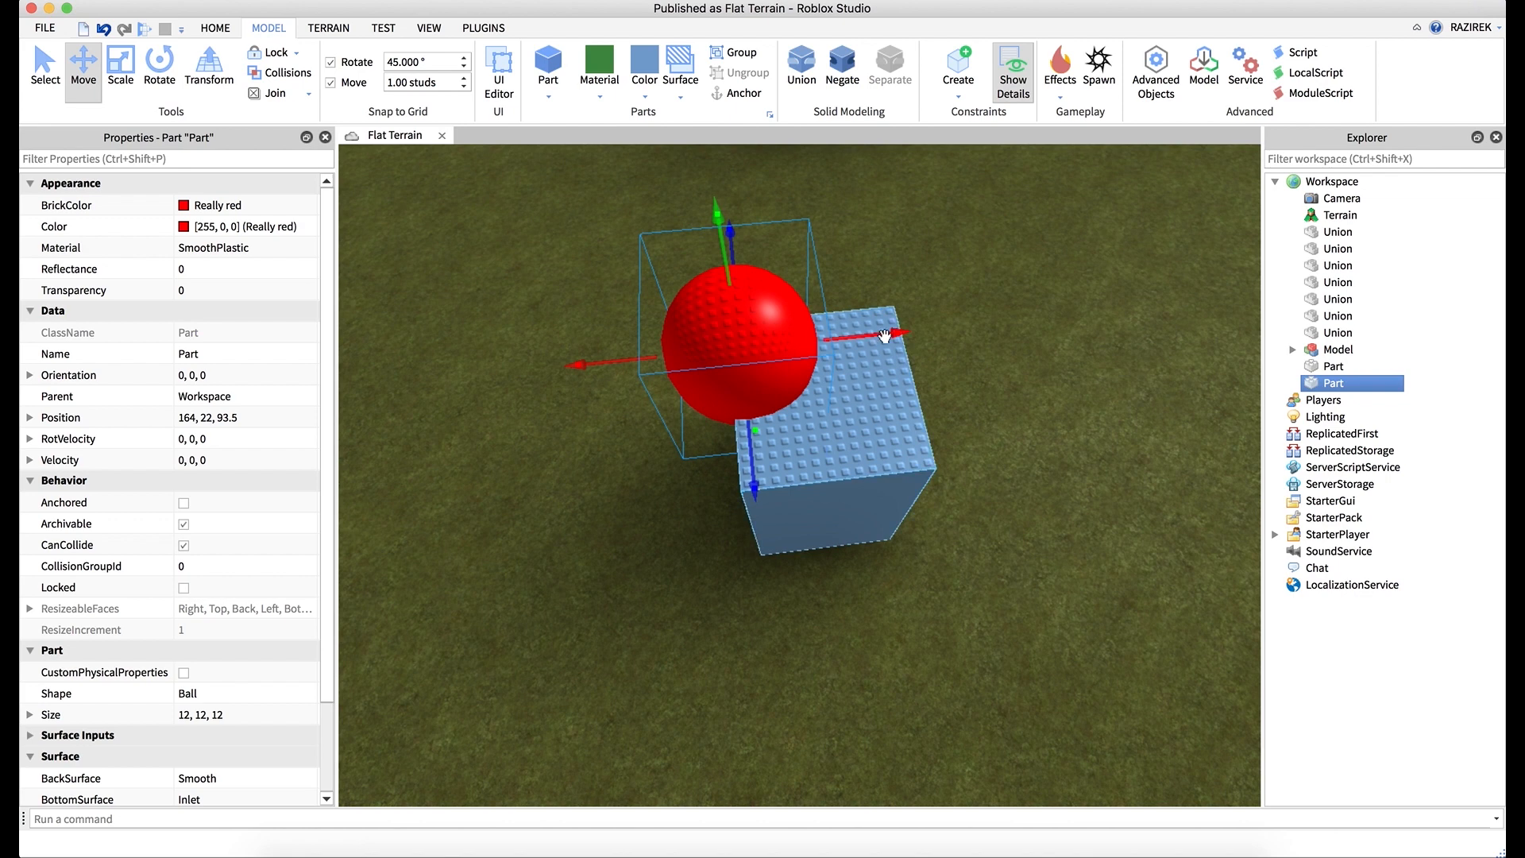
left_click_drag(885, 336, 914, 337)
left_click_drag(781, 463, 789, 539)
- Duplicate the red ball, move the copy over the opposite corner to 155, 22, 85.5, and set its BrickColor to Lime green
key("ctrl+d")
left_click_drag(930, 414, 1028, 425)
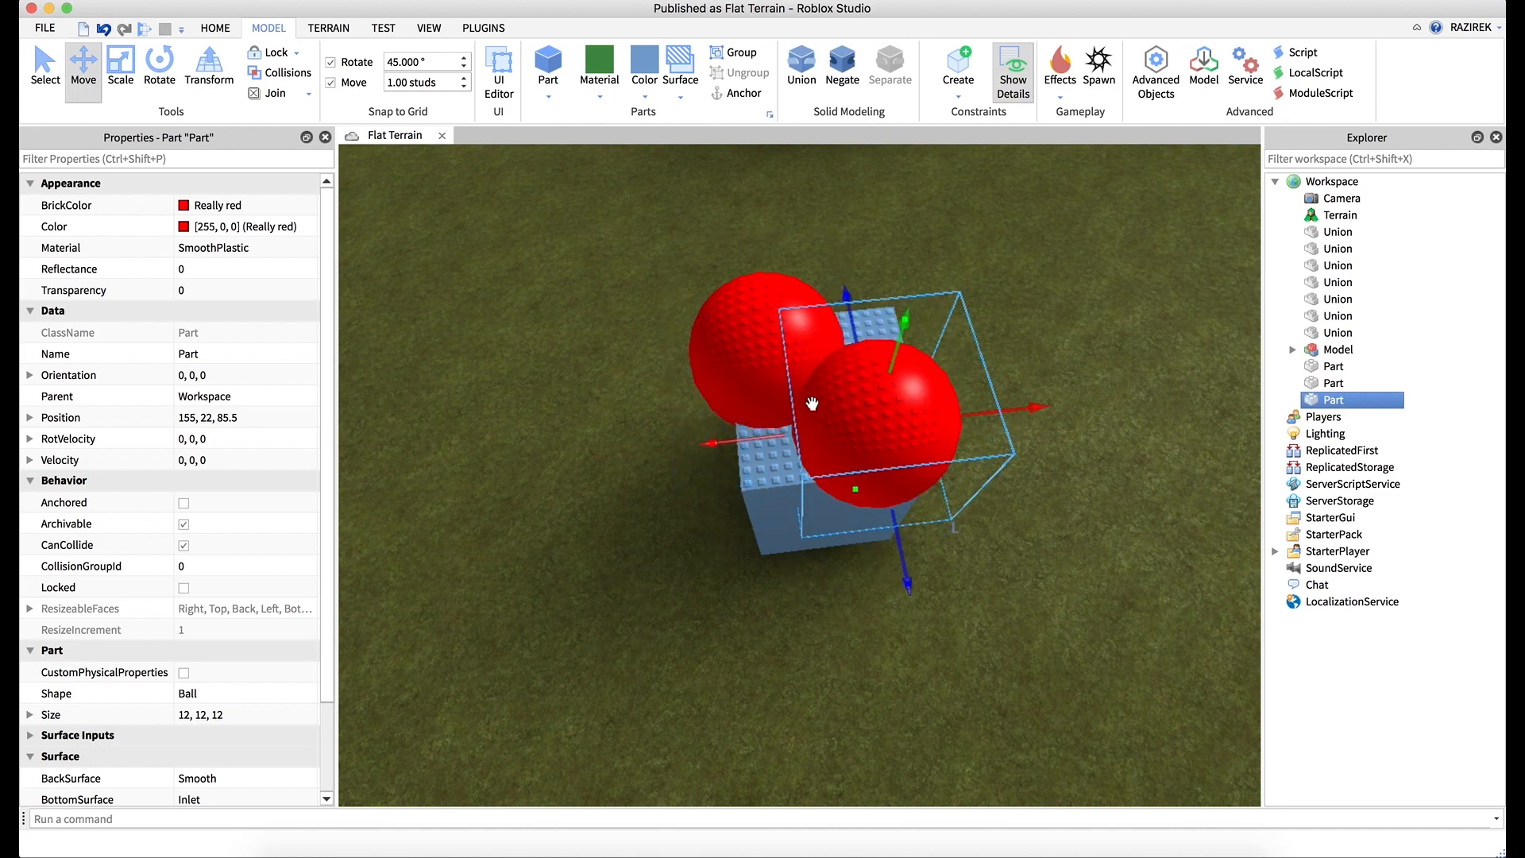
left_click(188, 209)
left_click(146, 321)
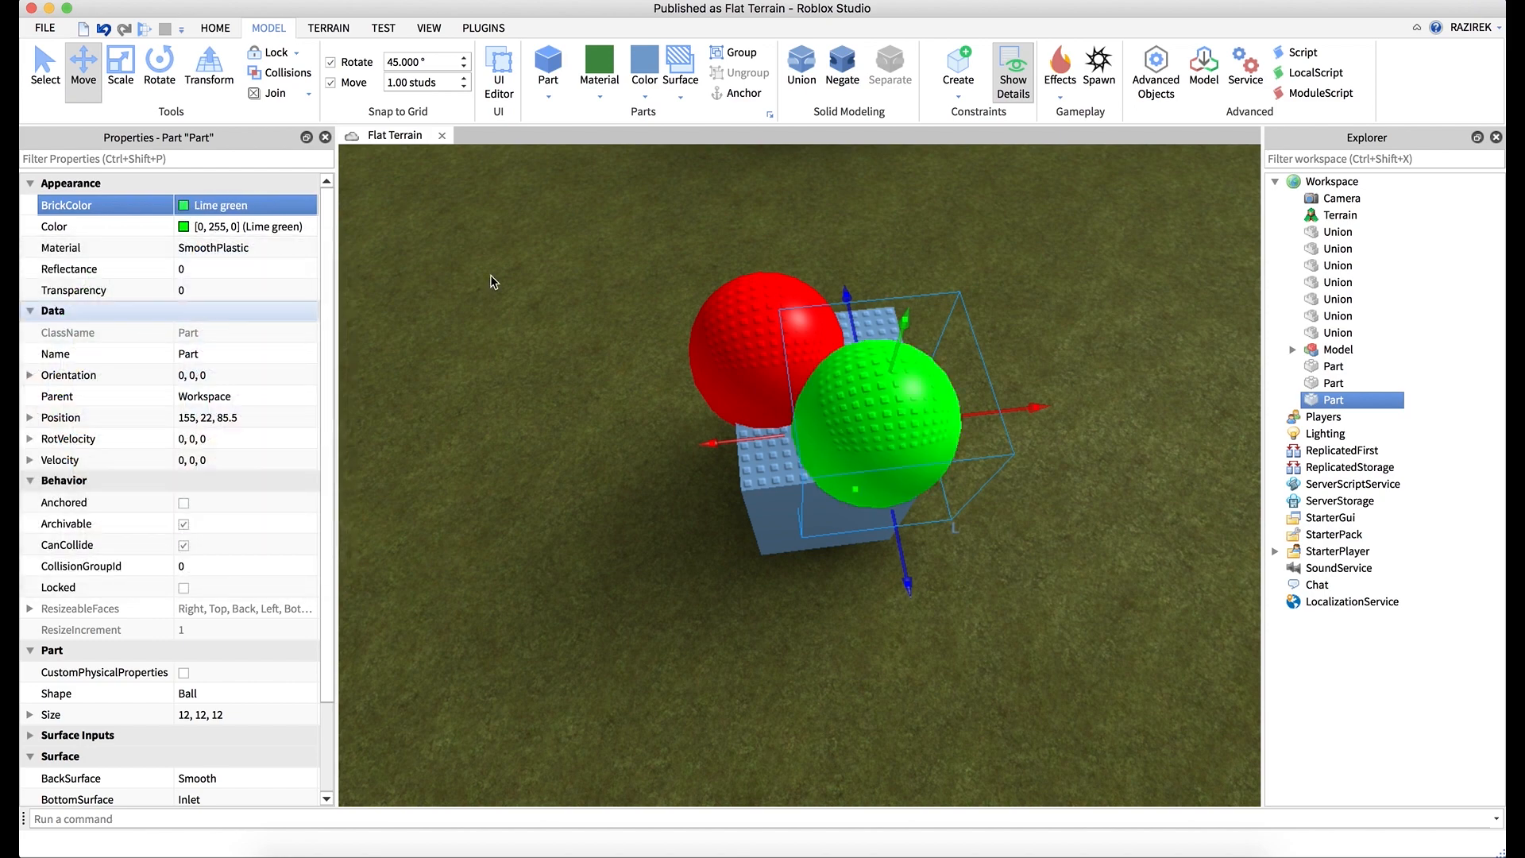
- Negate the green ball and the red ball above the block
left_click(842, 70)
left_click(741, 317)
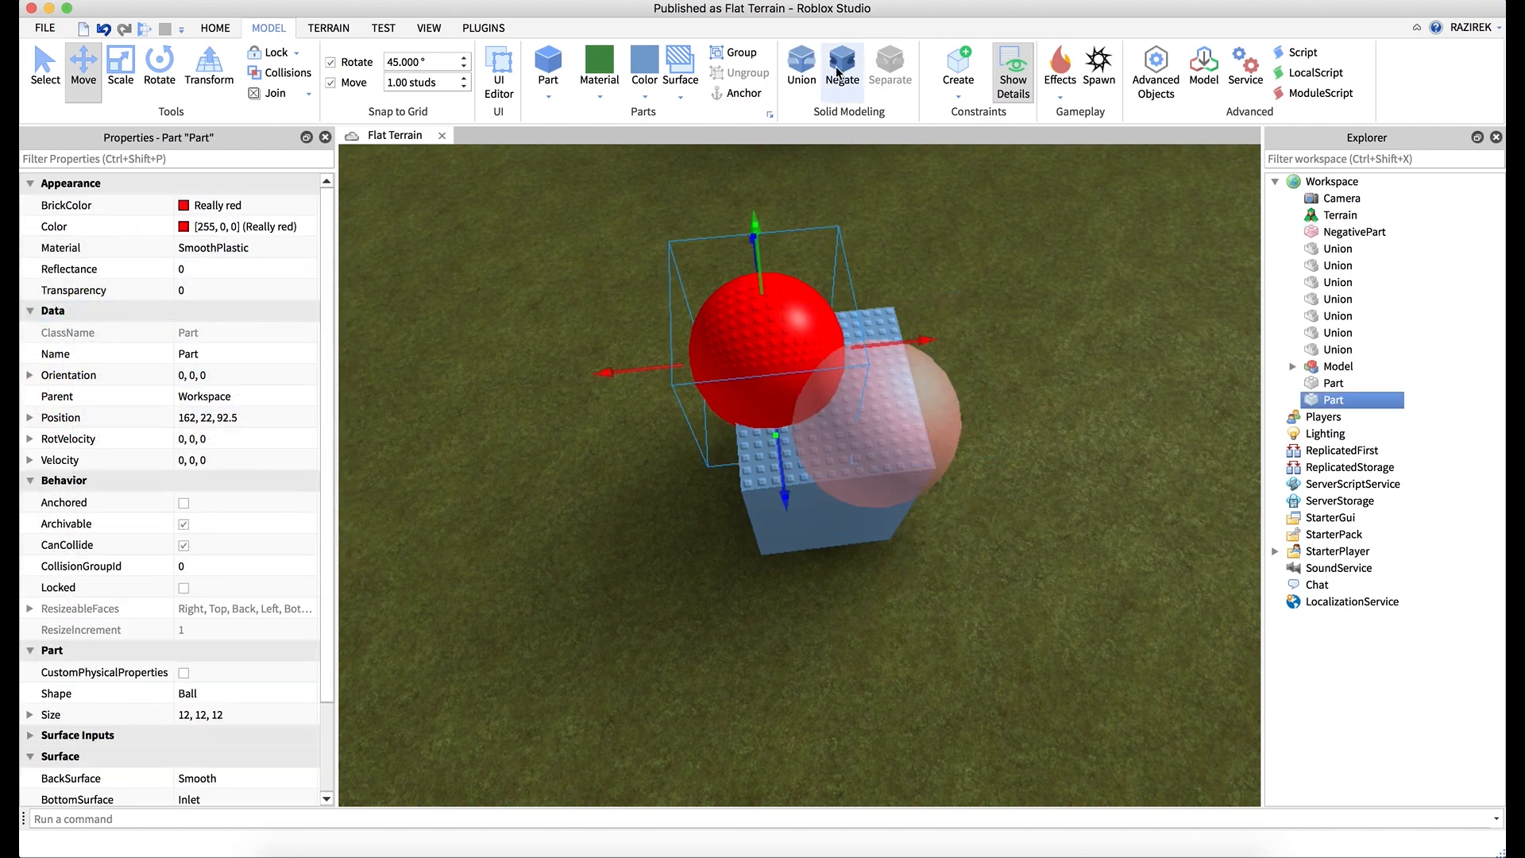
left_click(842, 70)
left_click(1080, 315)
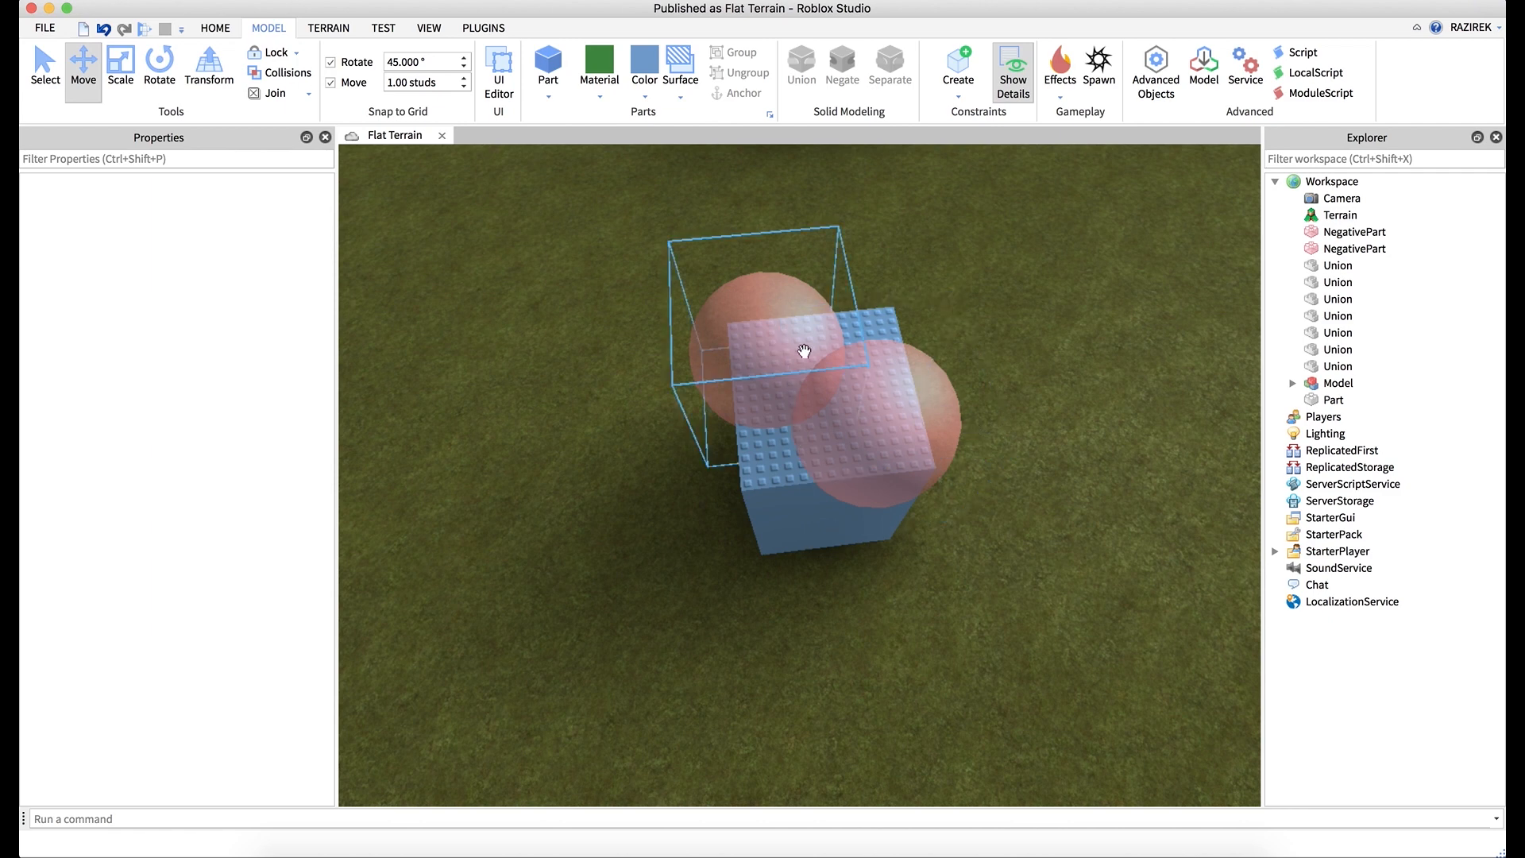
- Union the block with both negated balls to carve out its two opposite top corners
left_click(901, 421)
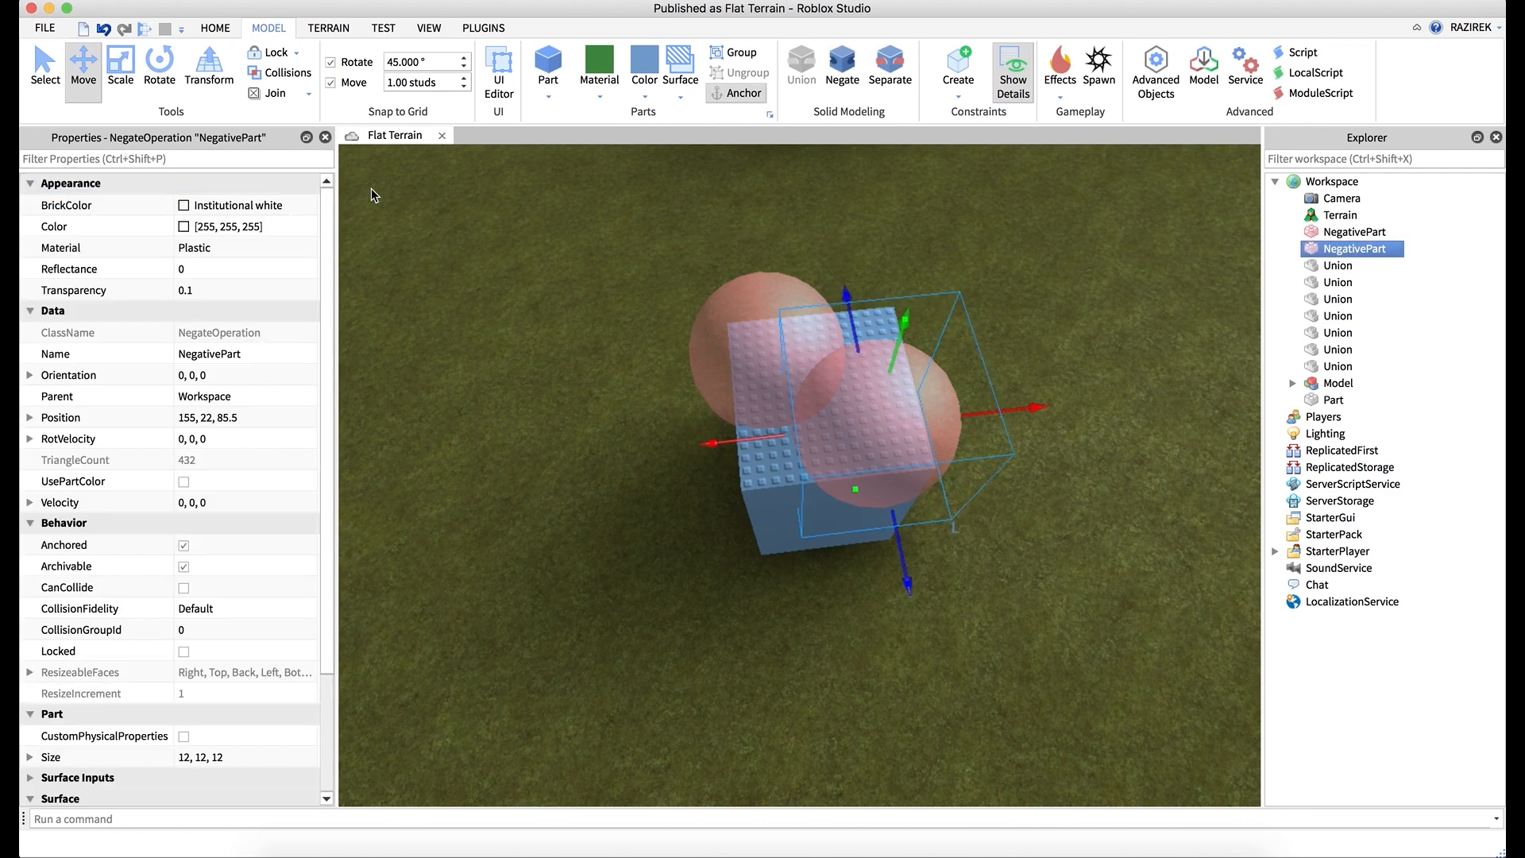
left_click(739, 317, "shift")
left_click(770, 527, "shift")
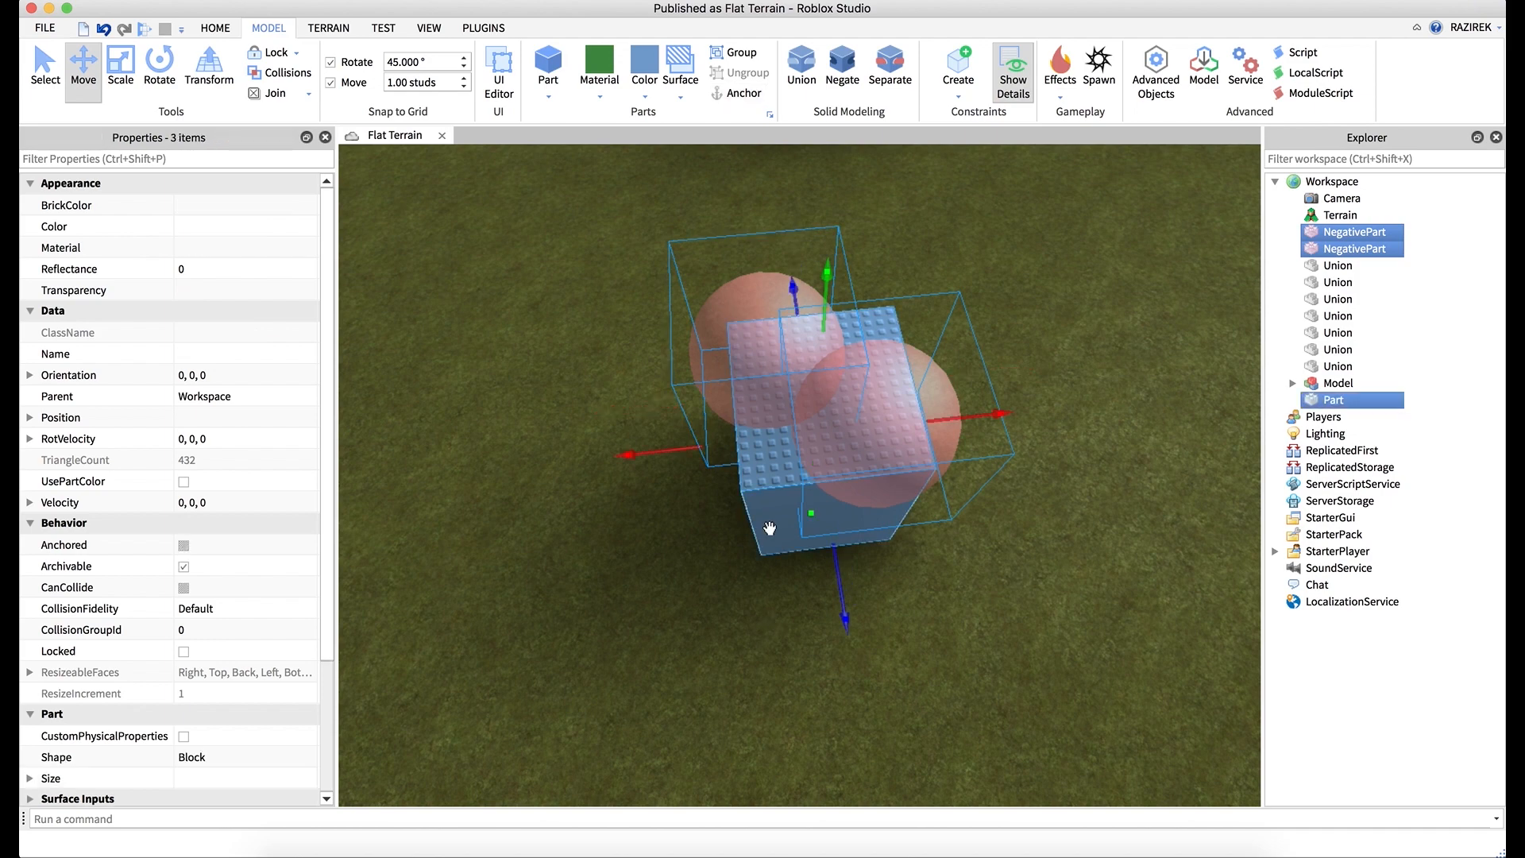
left_click(803, 70)
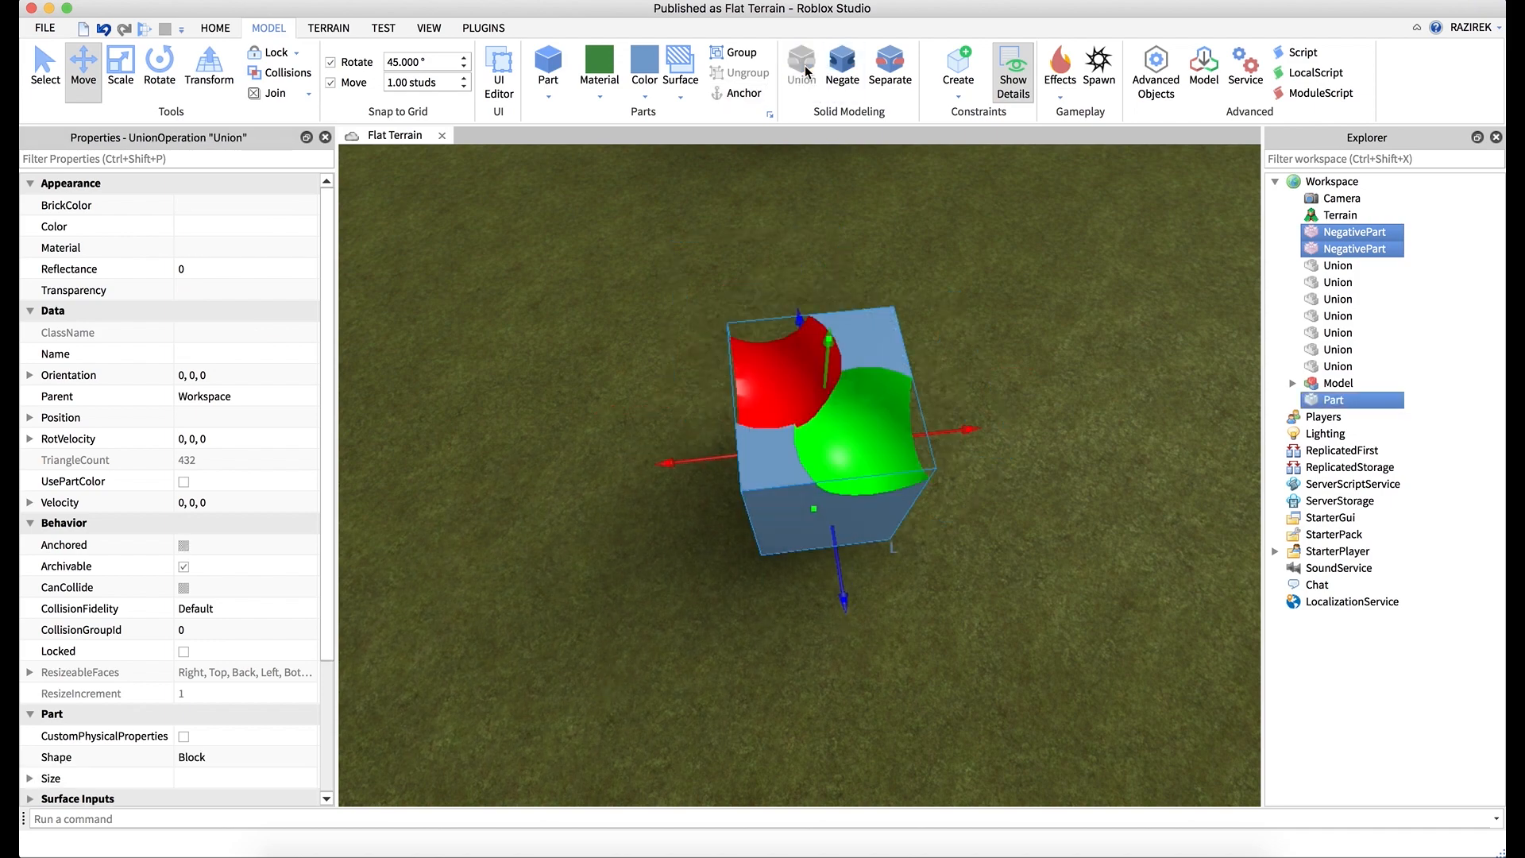
- Examine the red and green cavities in the block's corners from several angles
right_click_drag(929, 317, 930, 317)
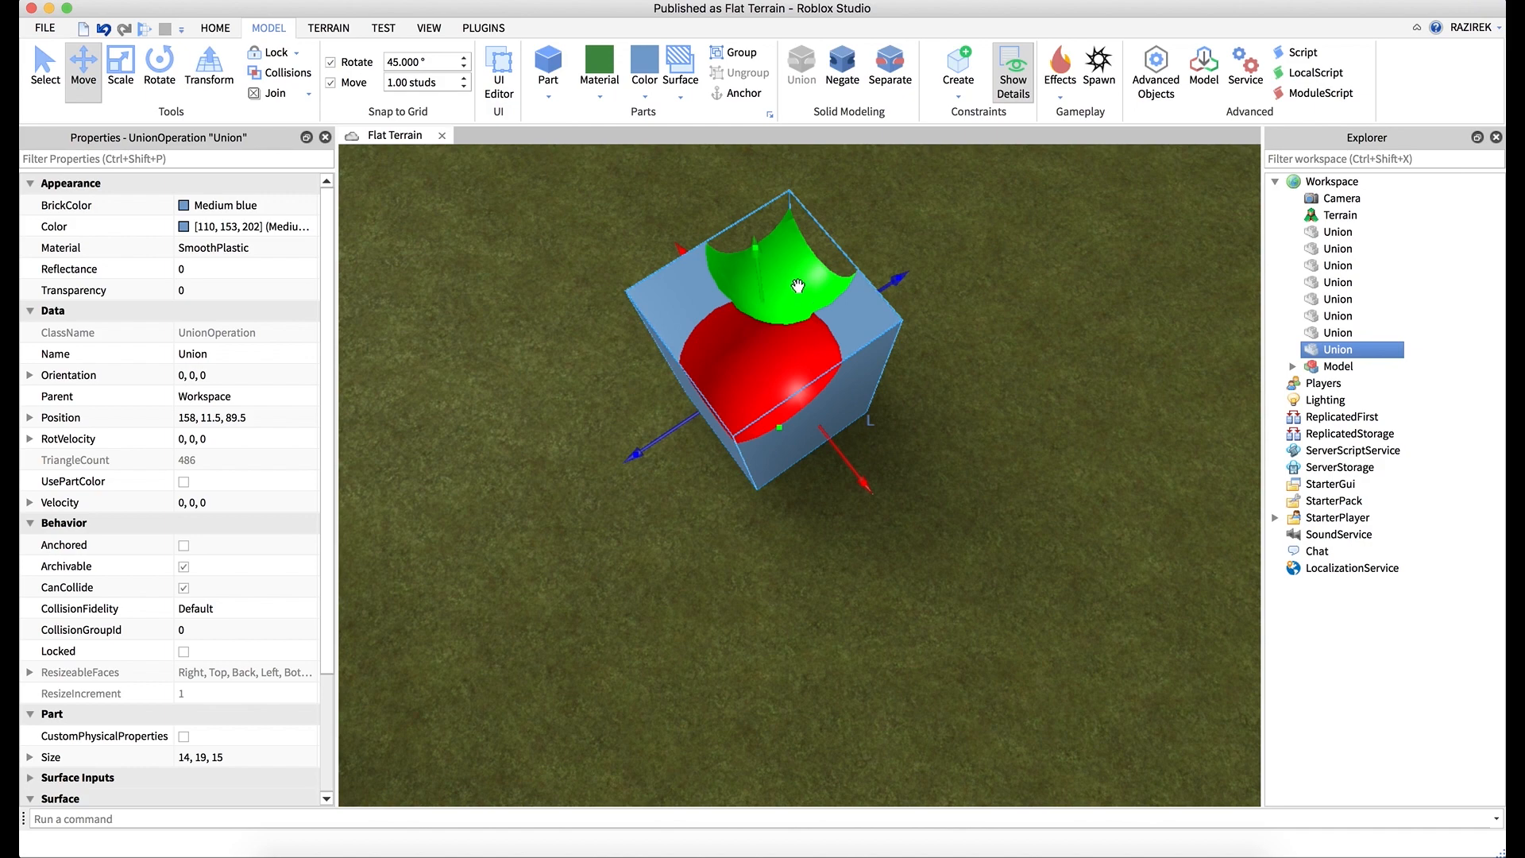
right_click_drag(798, 286, 790, 308)
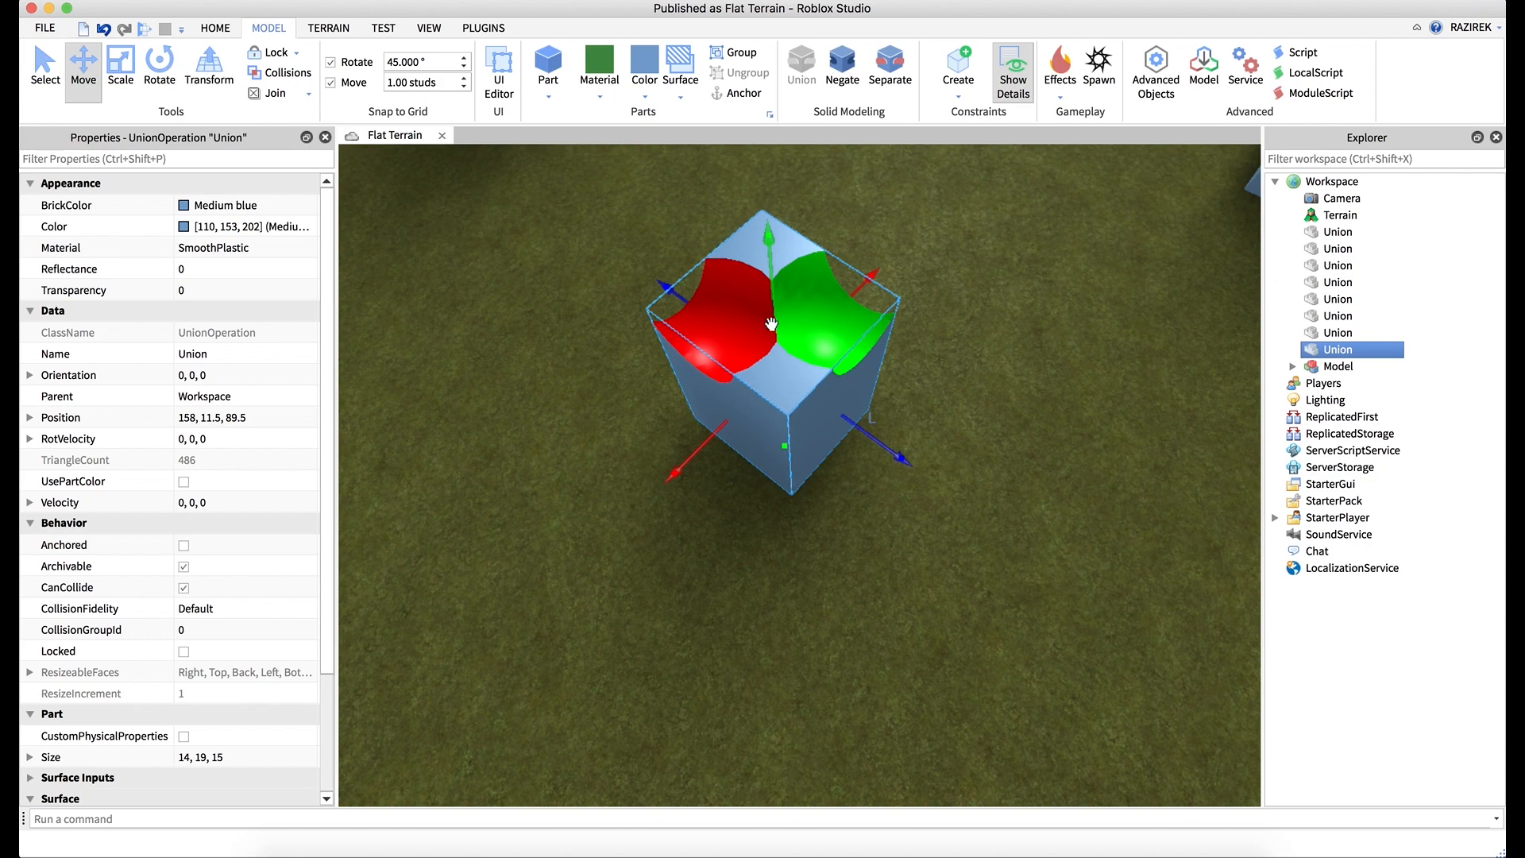
right_click_drag(796, 317, 795, 316)
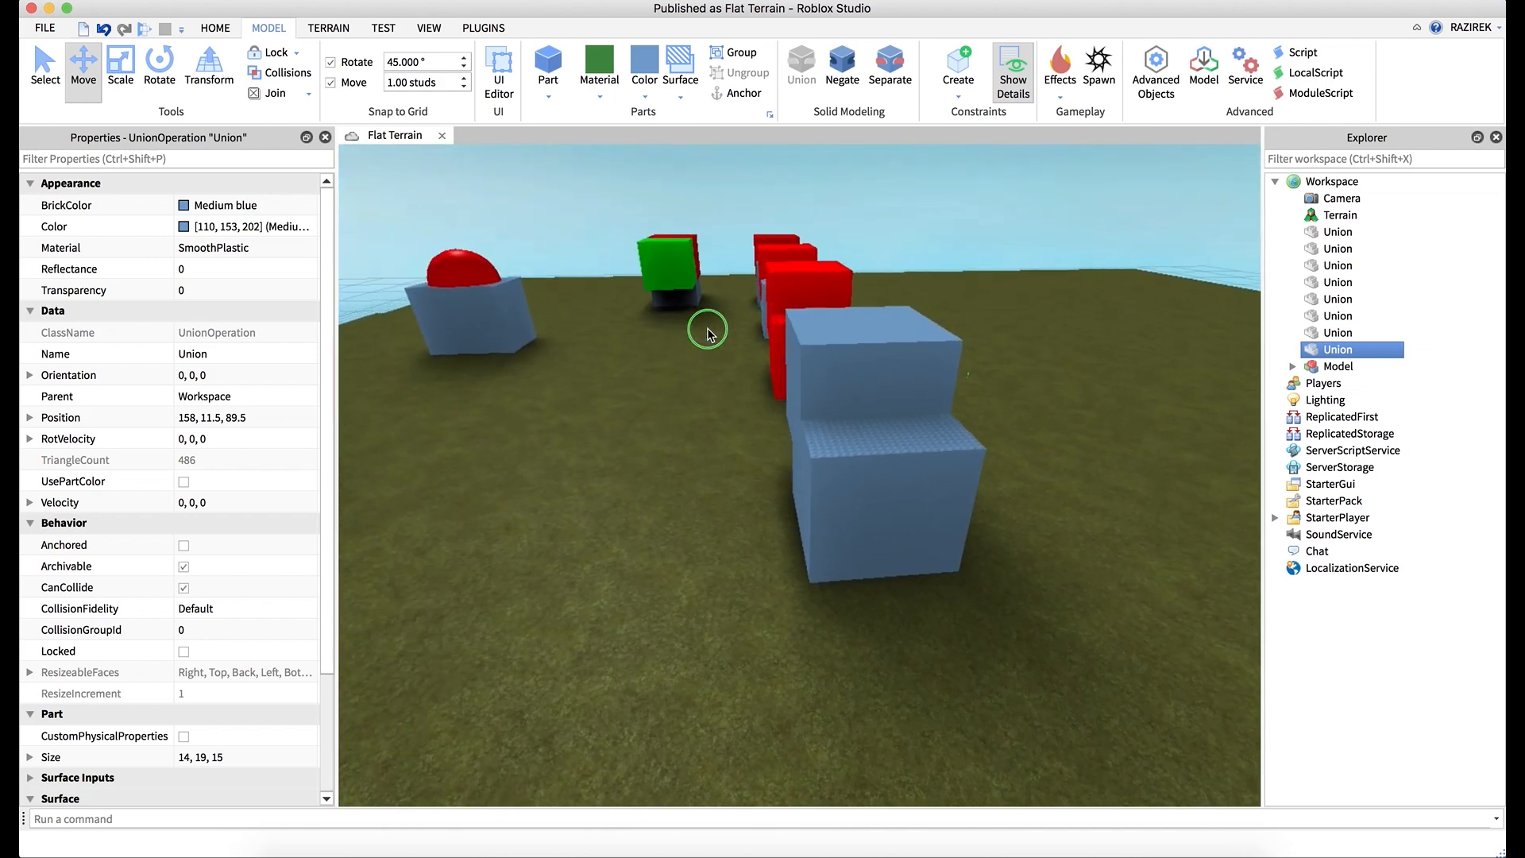
right_click_drag(708, 329, 708, 329)
right_click_drag(656, 398, 656, 397)
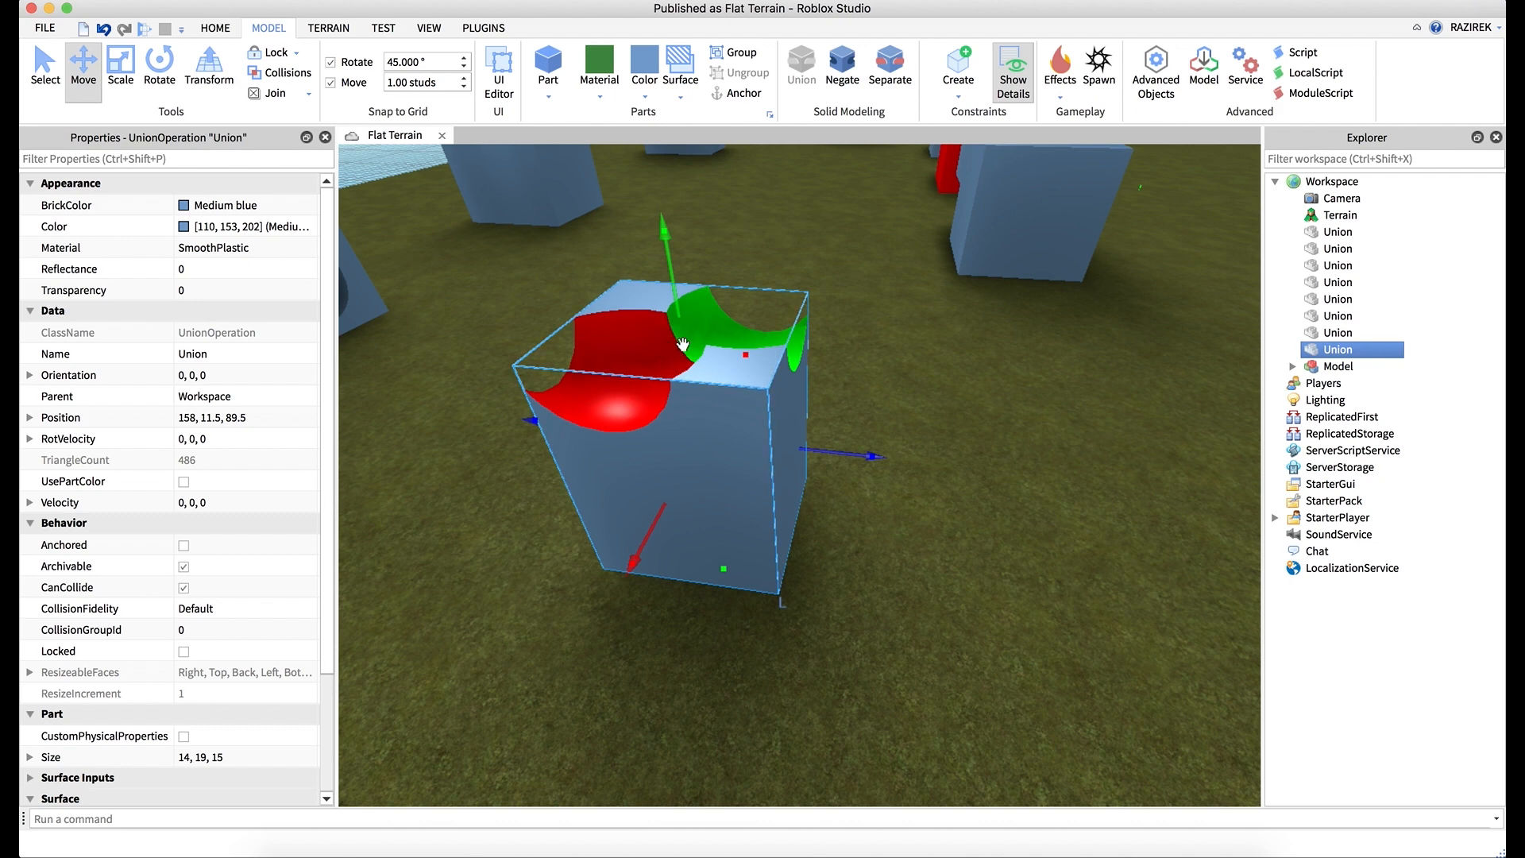
- Separate the two-cavity union and union the block with both negated balls again
left_click(884, 73)
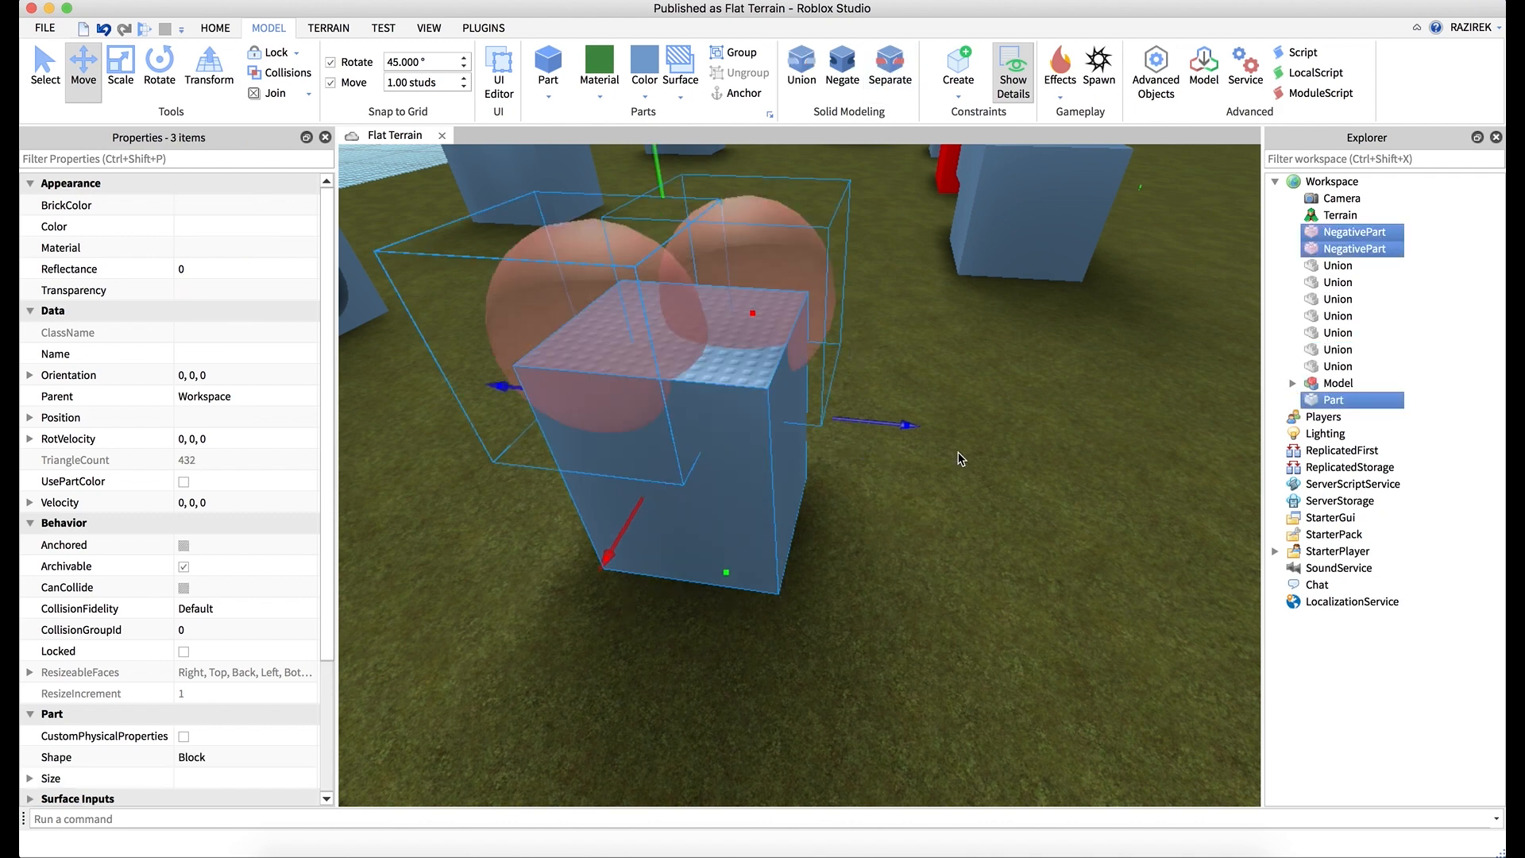
left_click(956, 484)
left_click(759, 522)
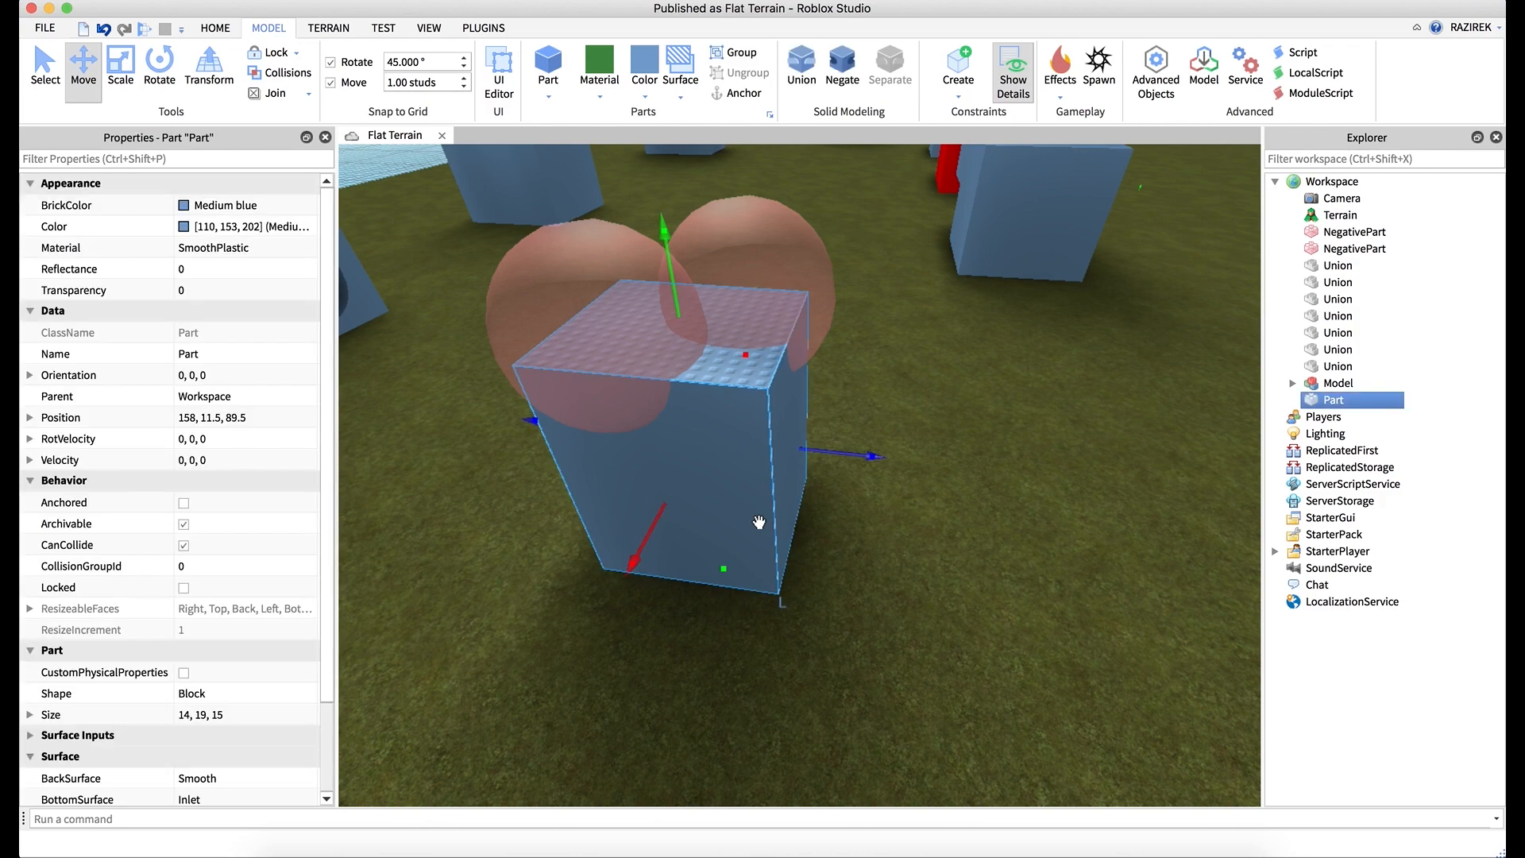
left_click(737, 247, "shift")
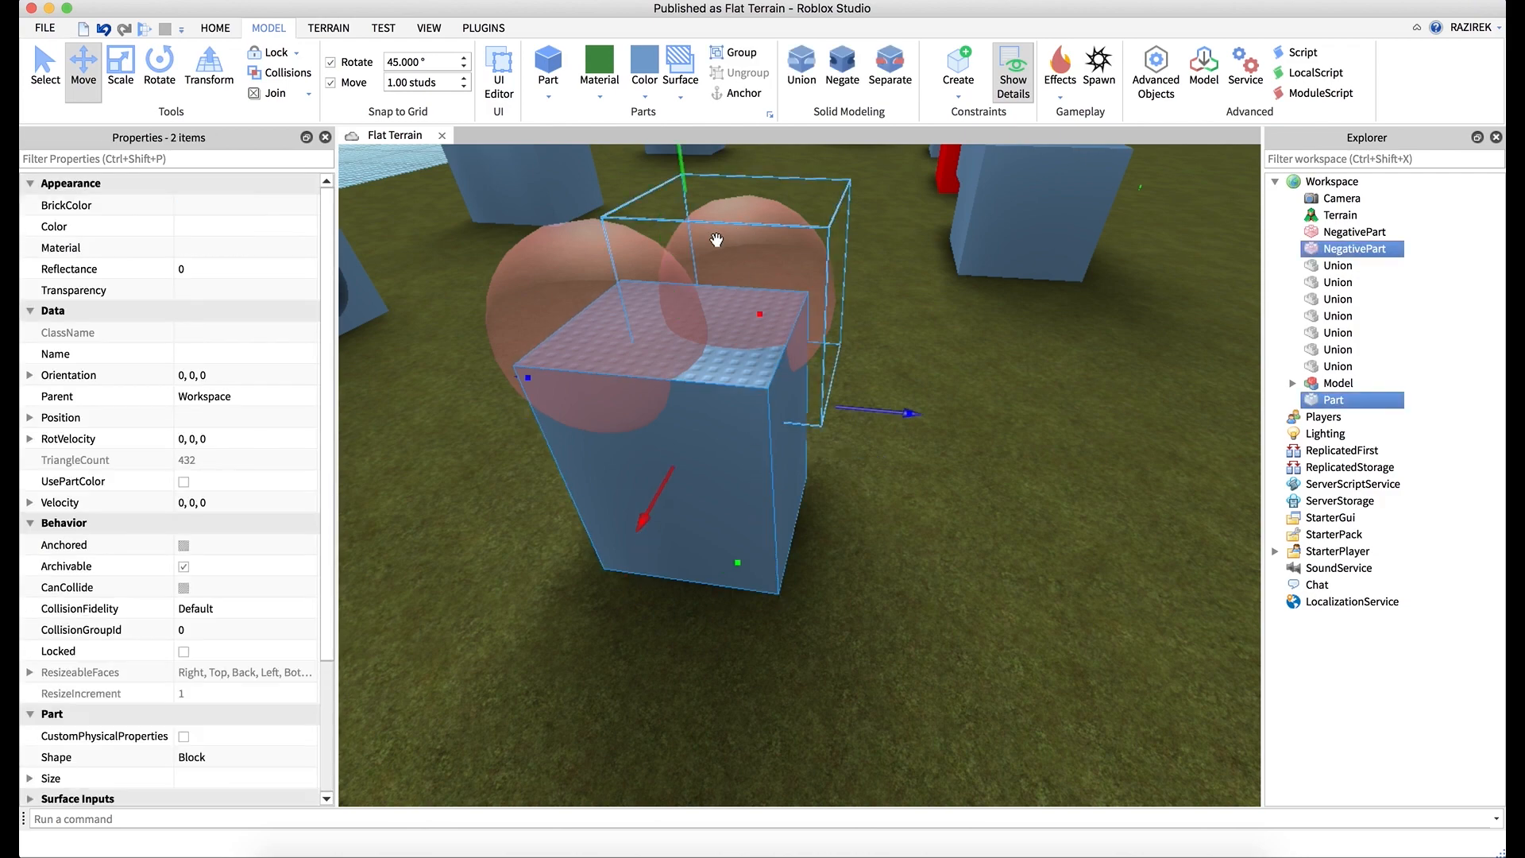
left_click(562, 255, "shift")
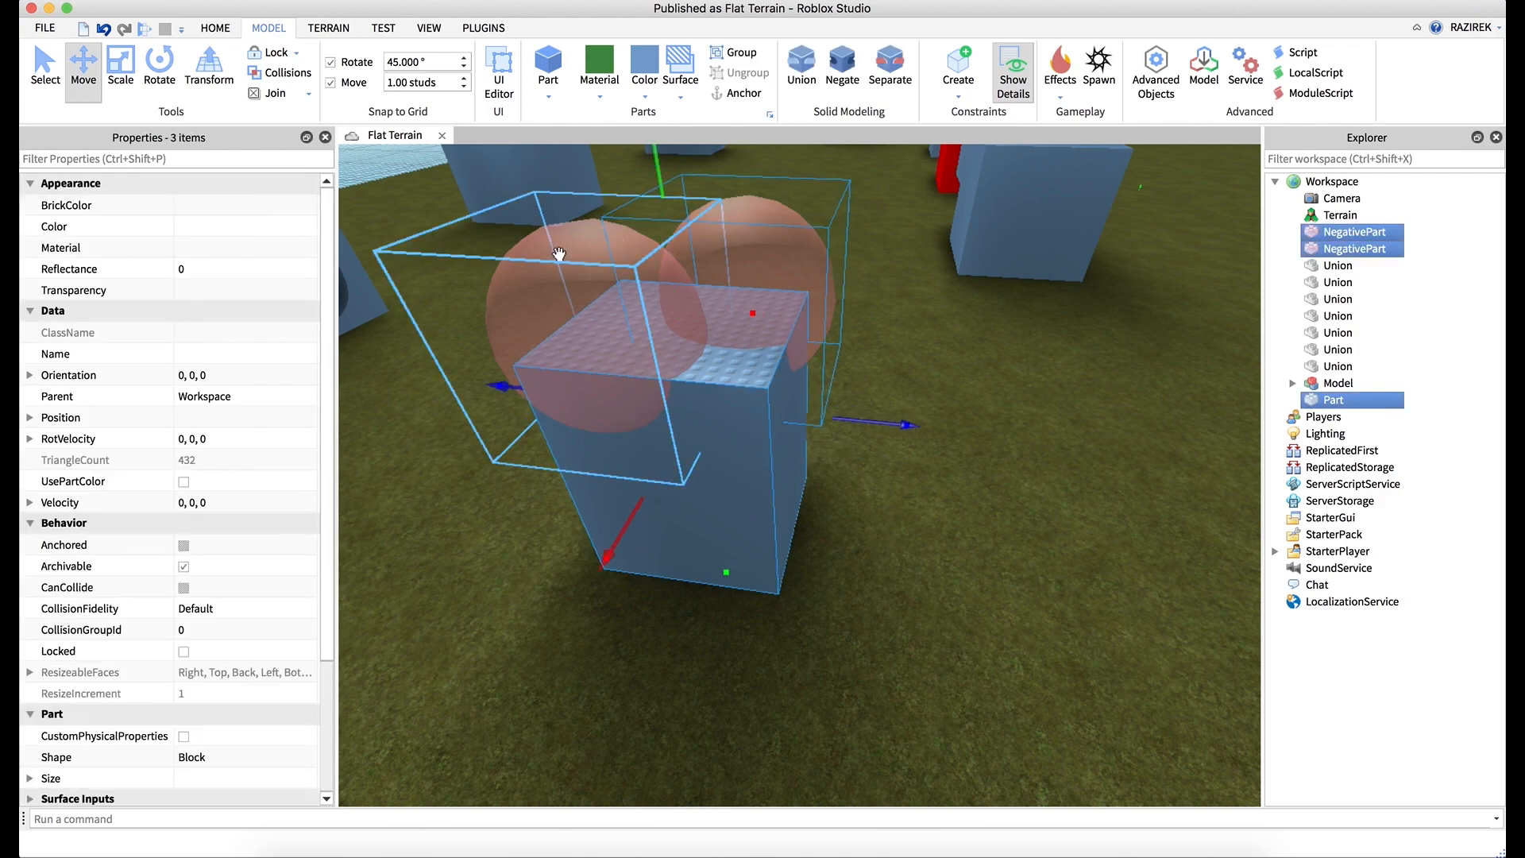
left_click(801, 67)
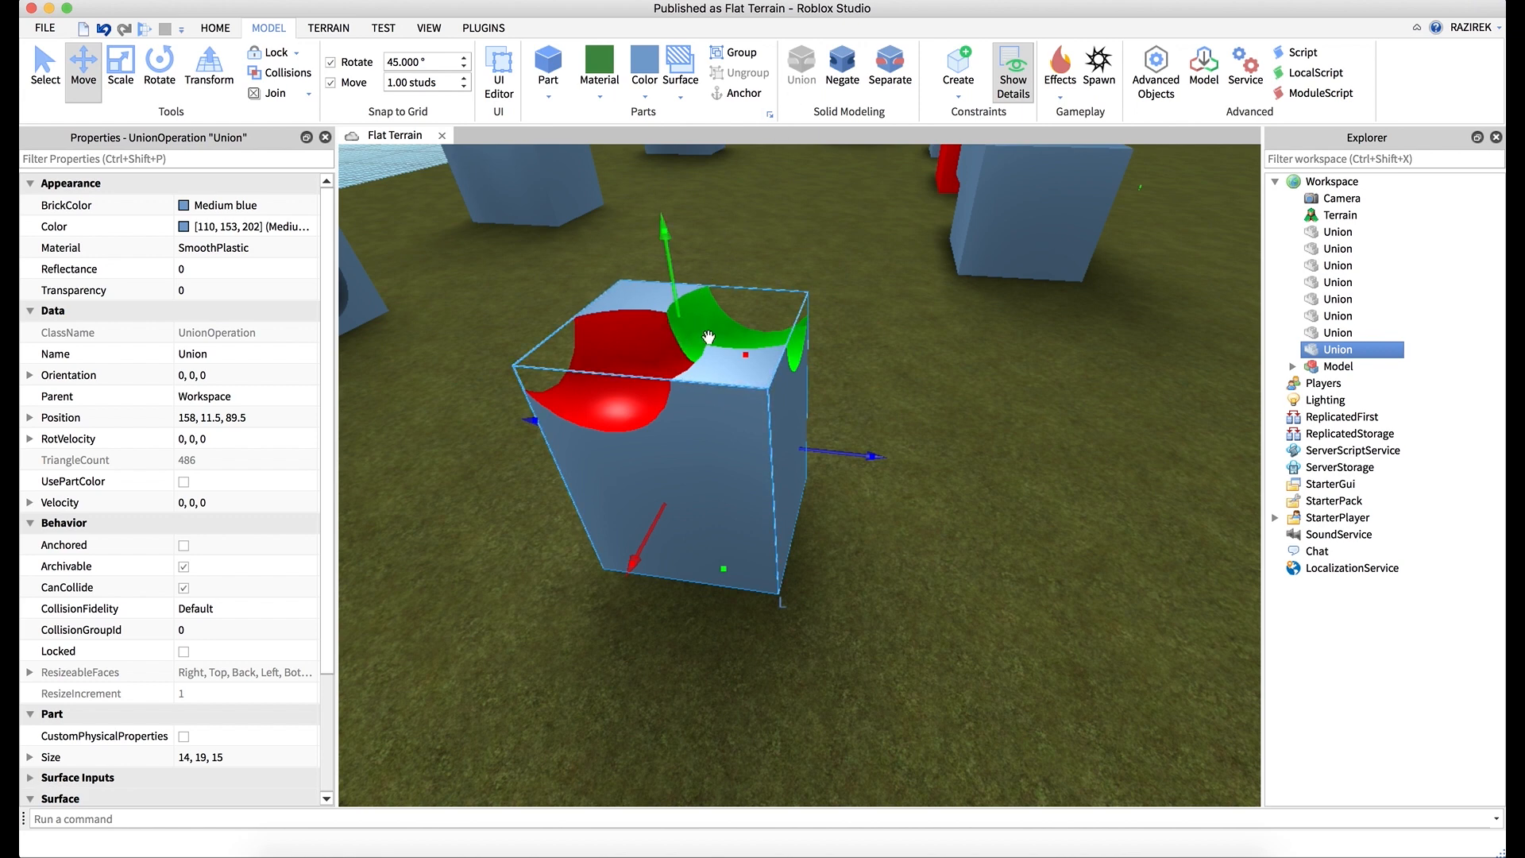
right_click_drag(710, 338, 720, 338)
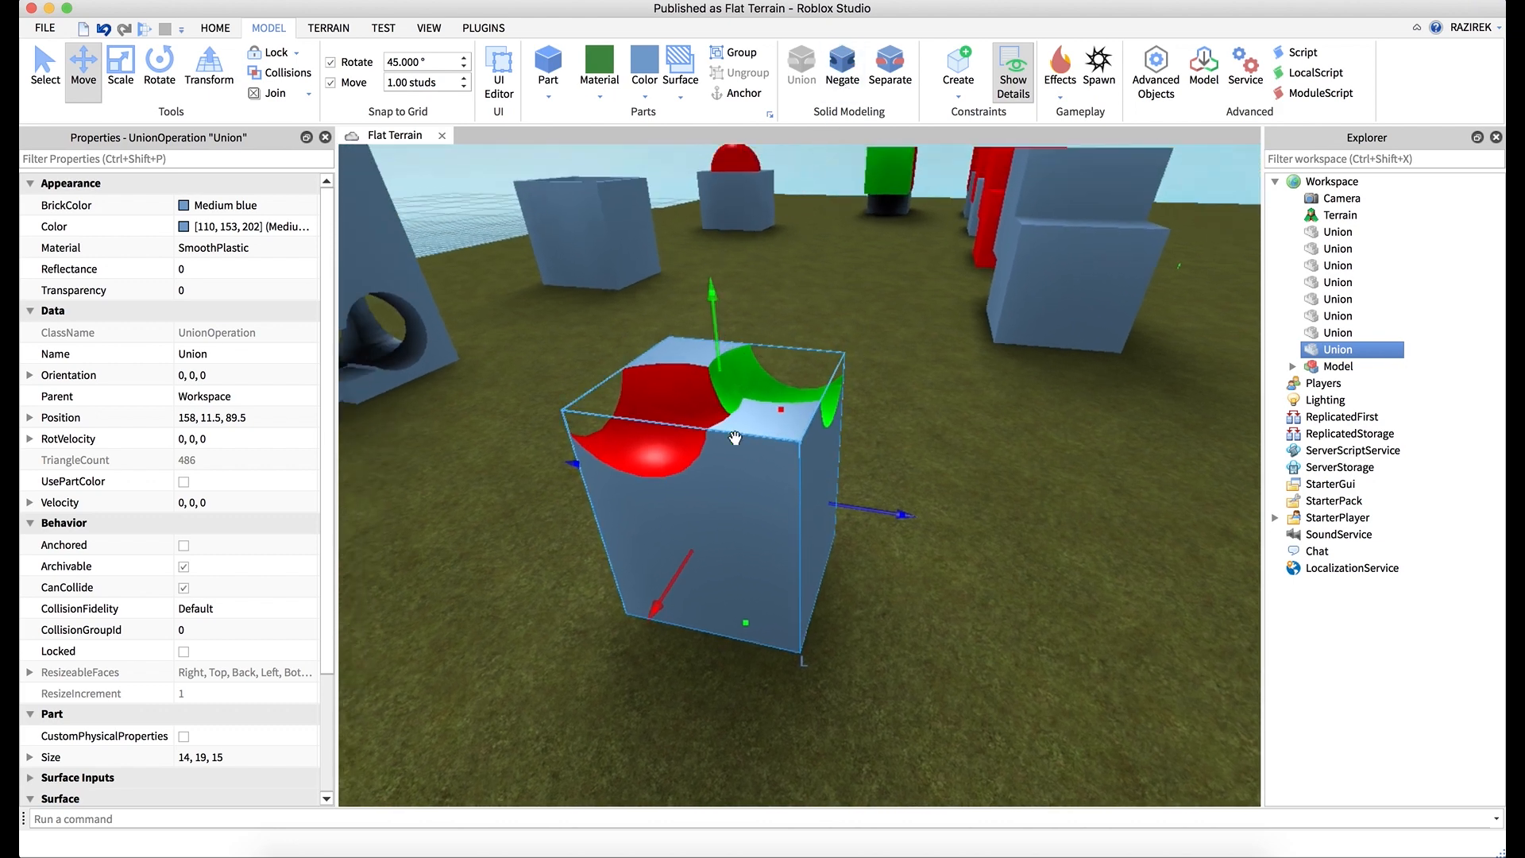
right_click_drag(735, 436, 734, 436)
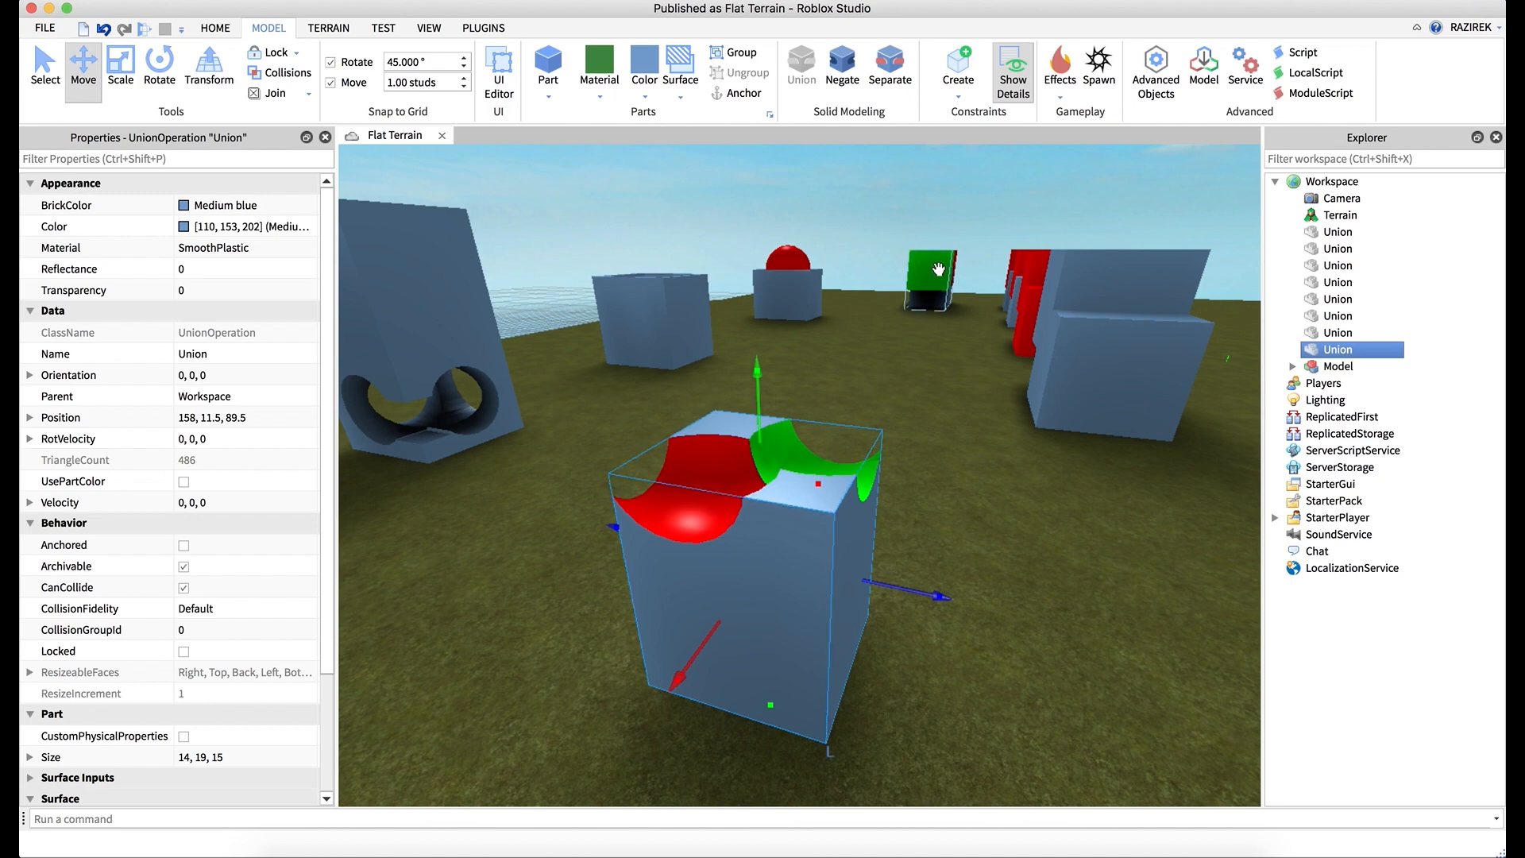
- Inspect the rebuilt union's red and green cavities and the surrounding example shapes from different angles, and clear the selection
key("d")
right_click_drag(936, 347, 936, 347)
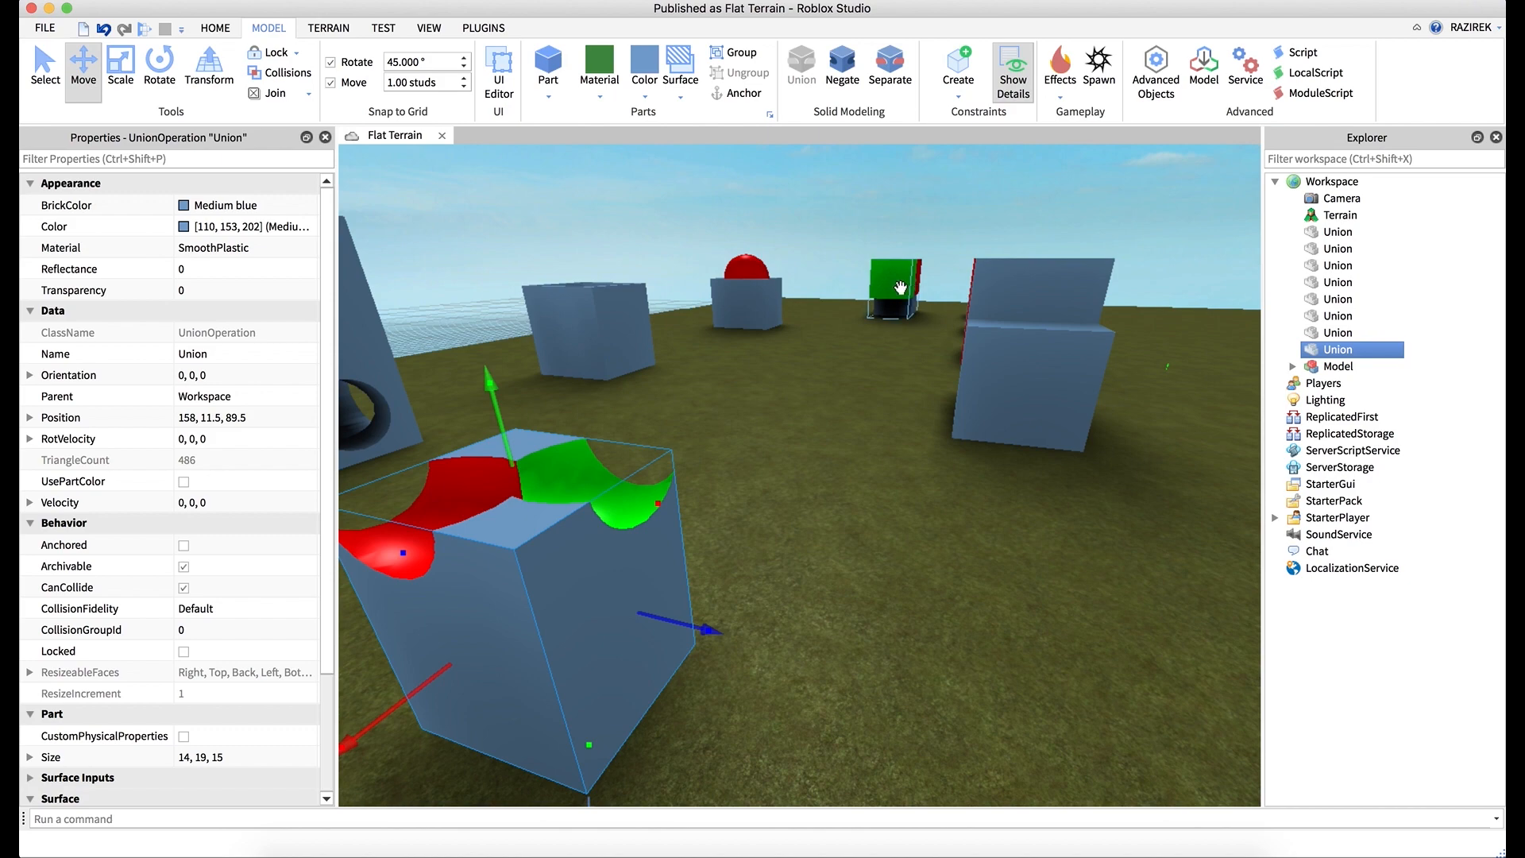
key("f")
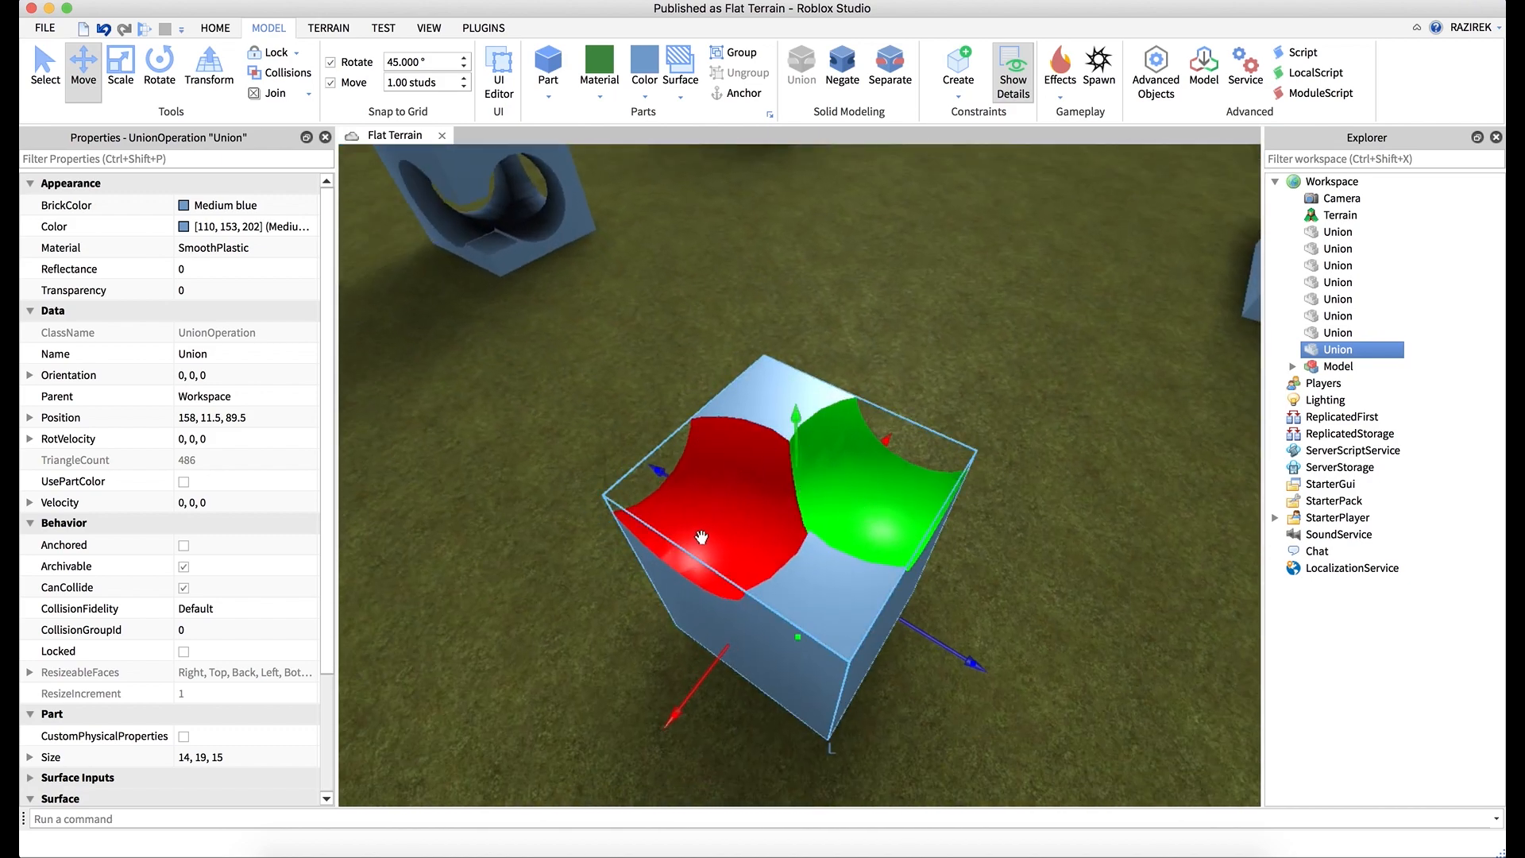
right_click_drag(707, 536, 708, 534)
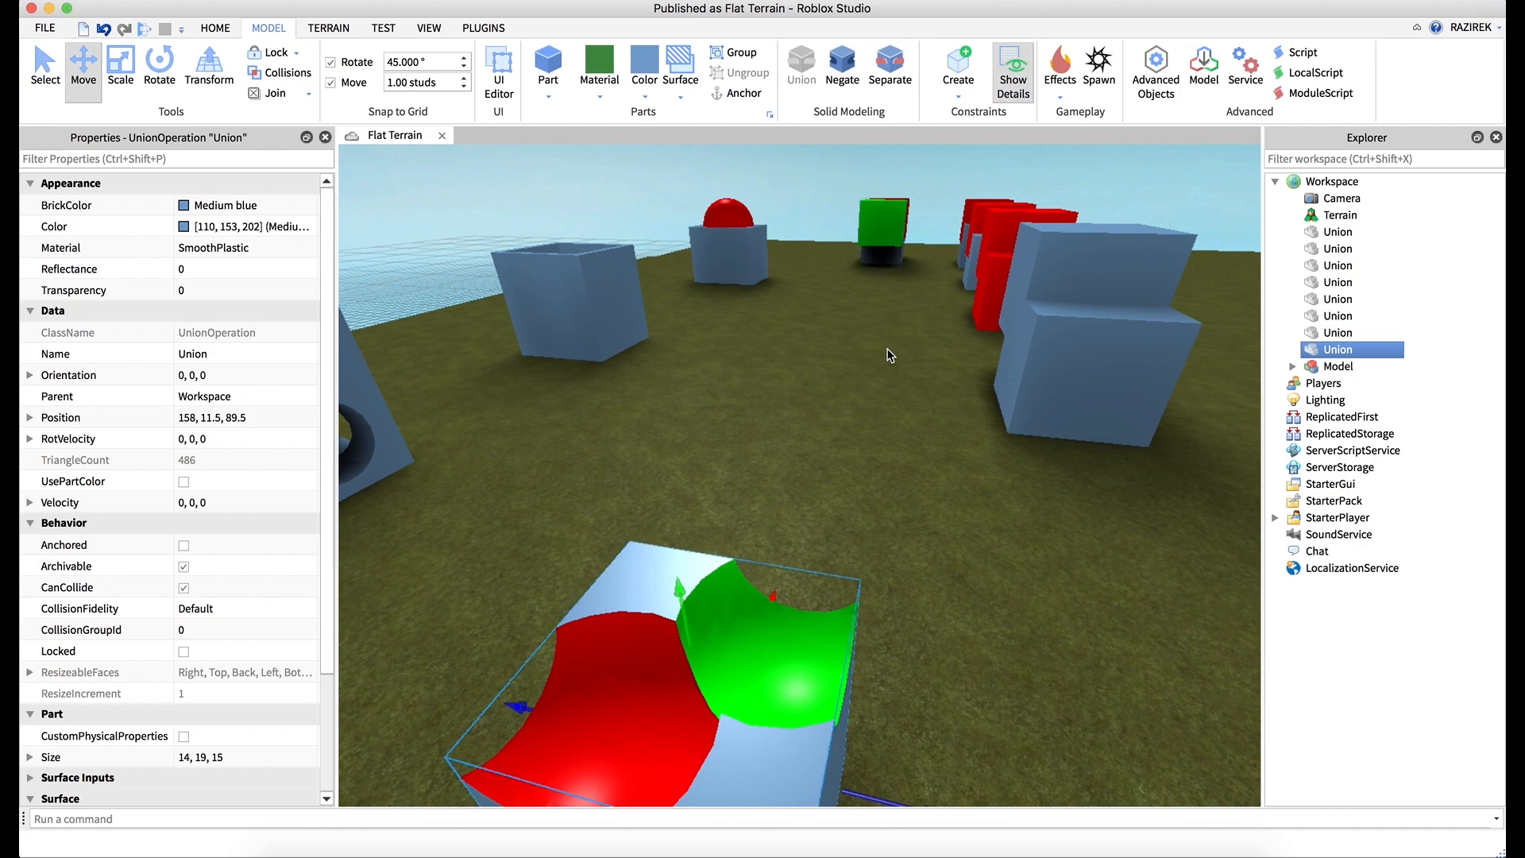
key("f")
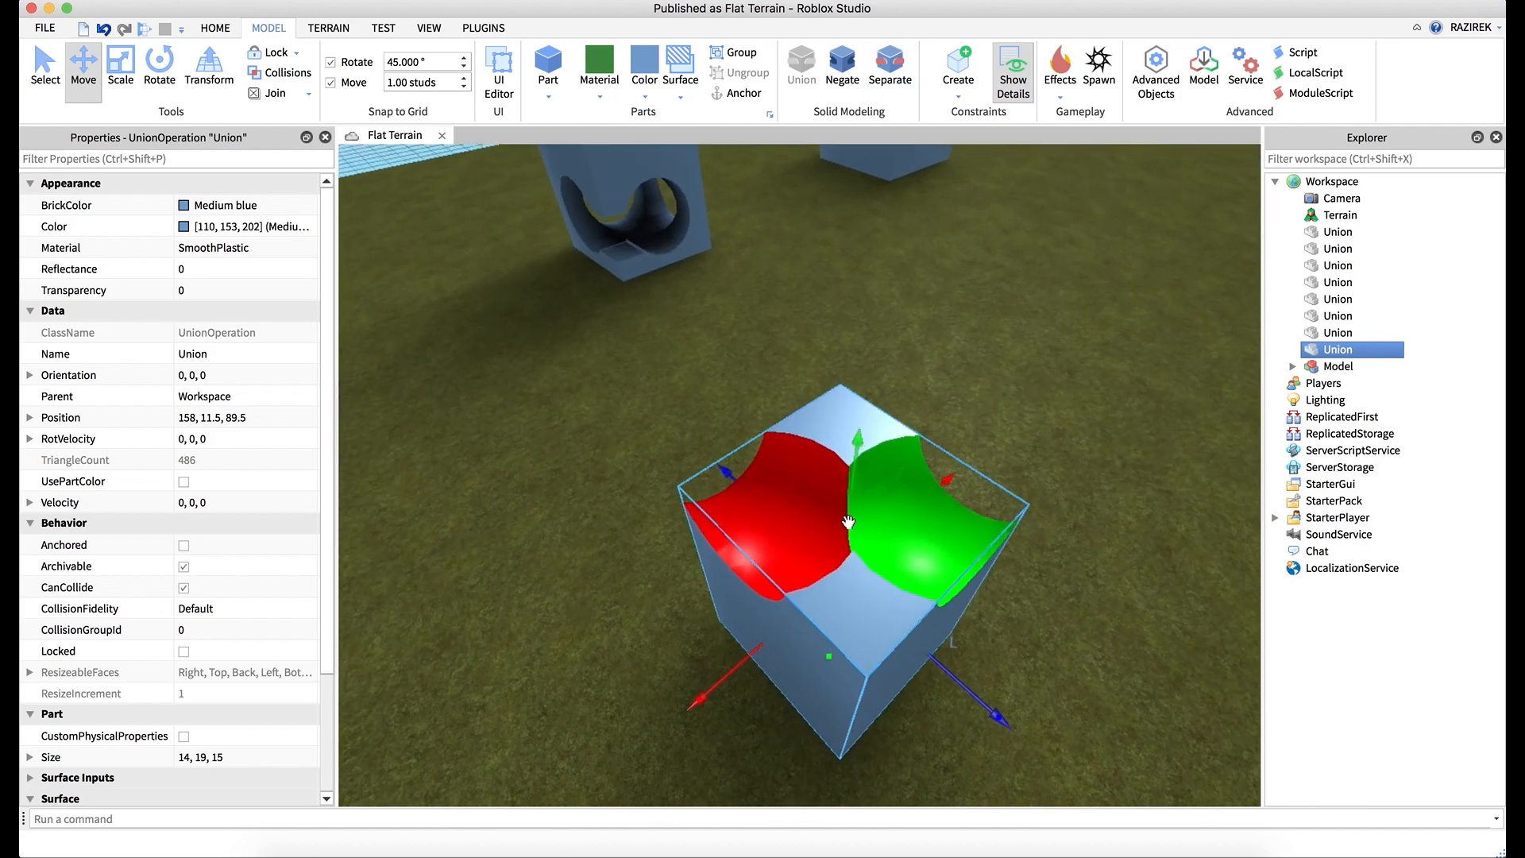
right_click_drag(848, 522, 845, 526)
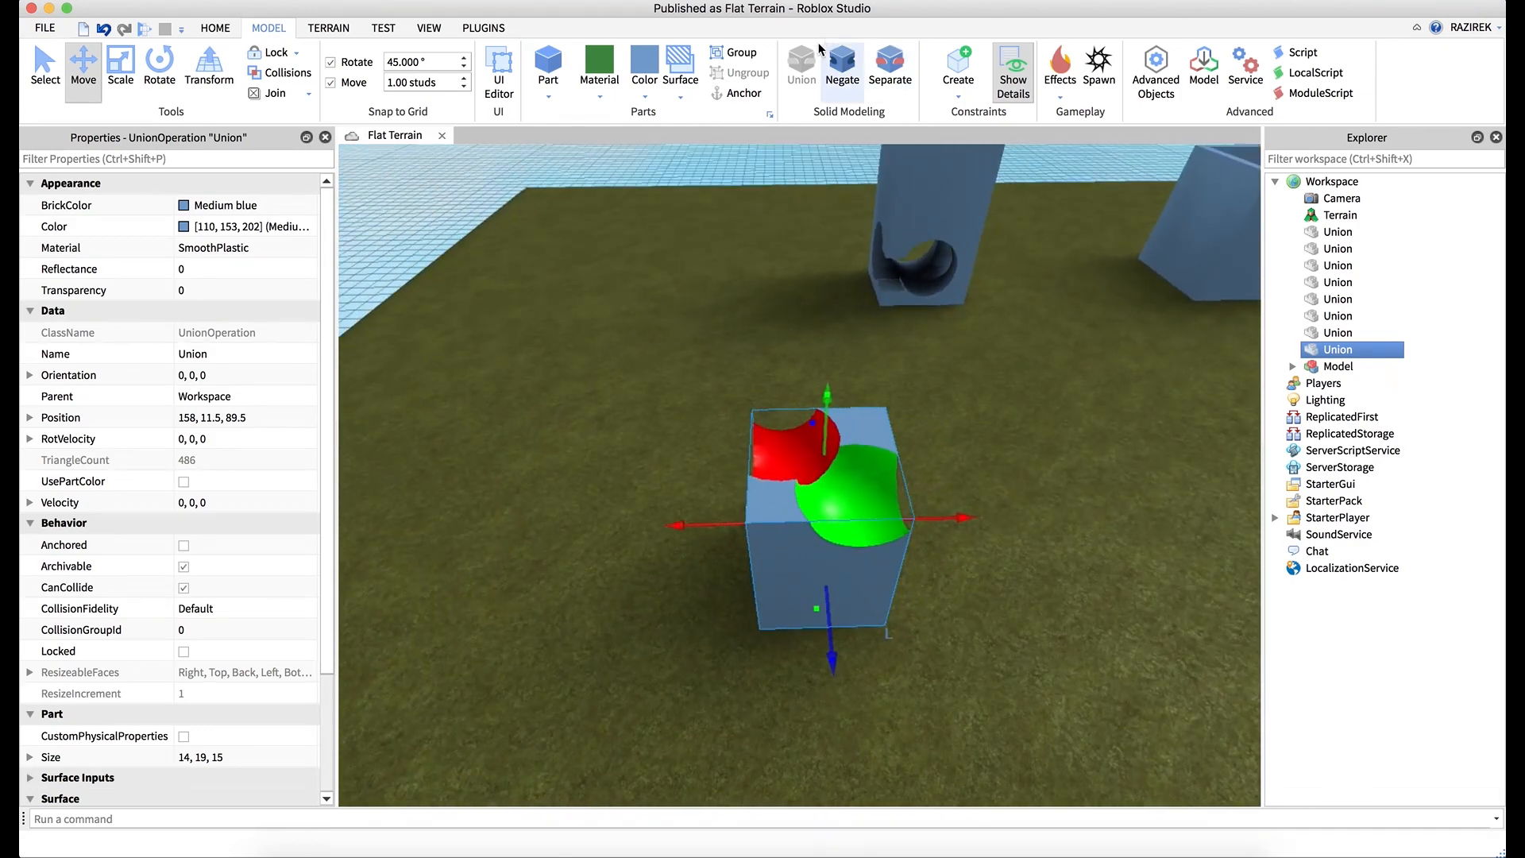
right_click_drag(937, 426, 938, 429)
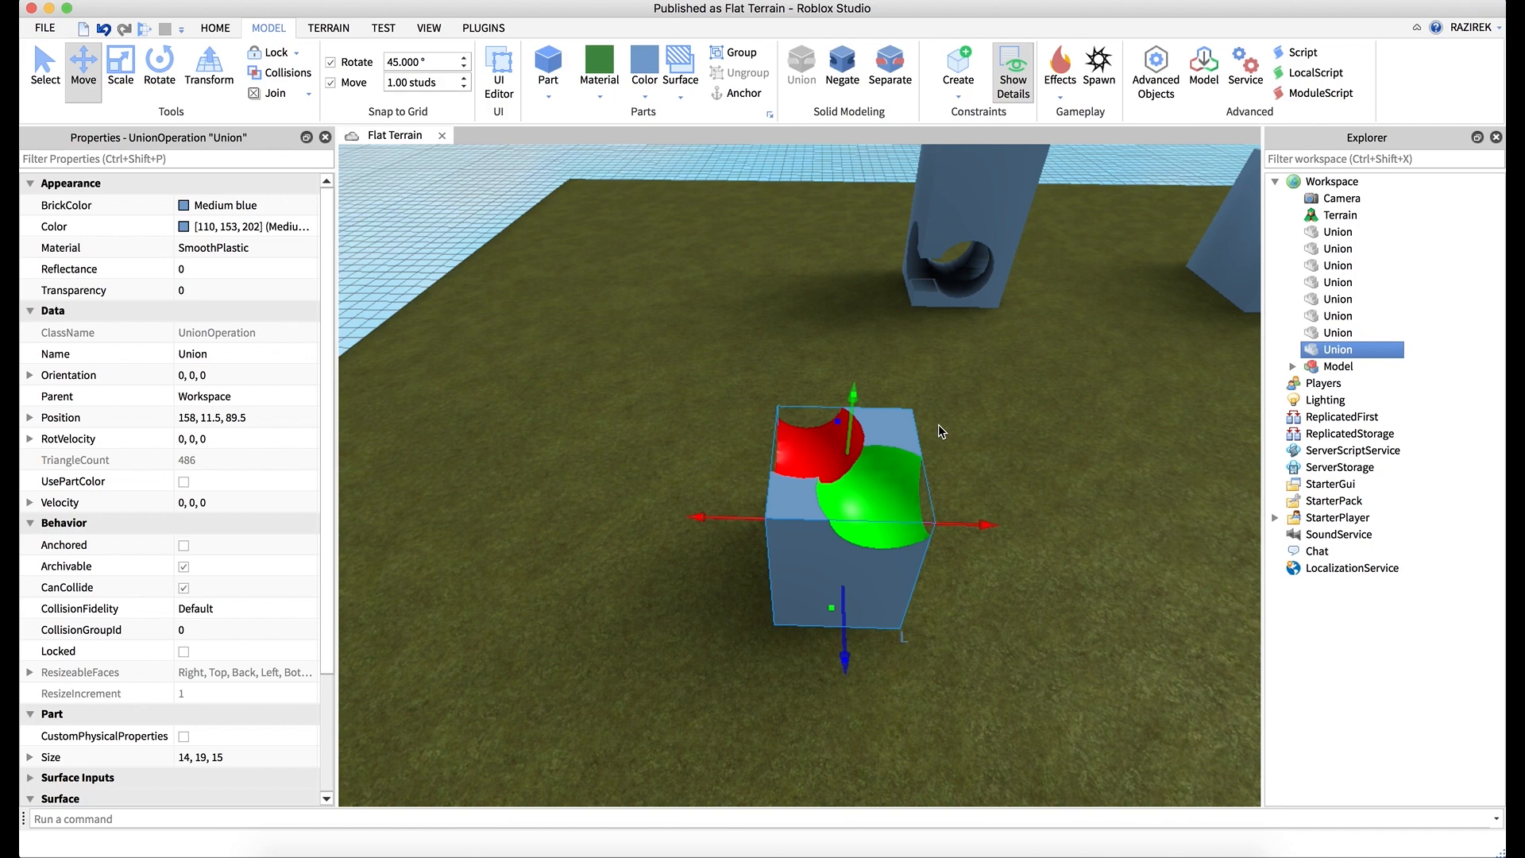
right_click_drag(938, 424, 937, 425)
left_click(756, 584)
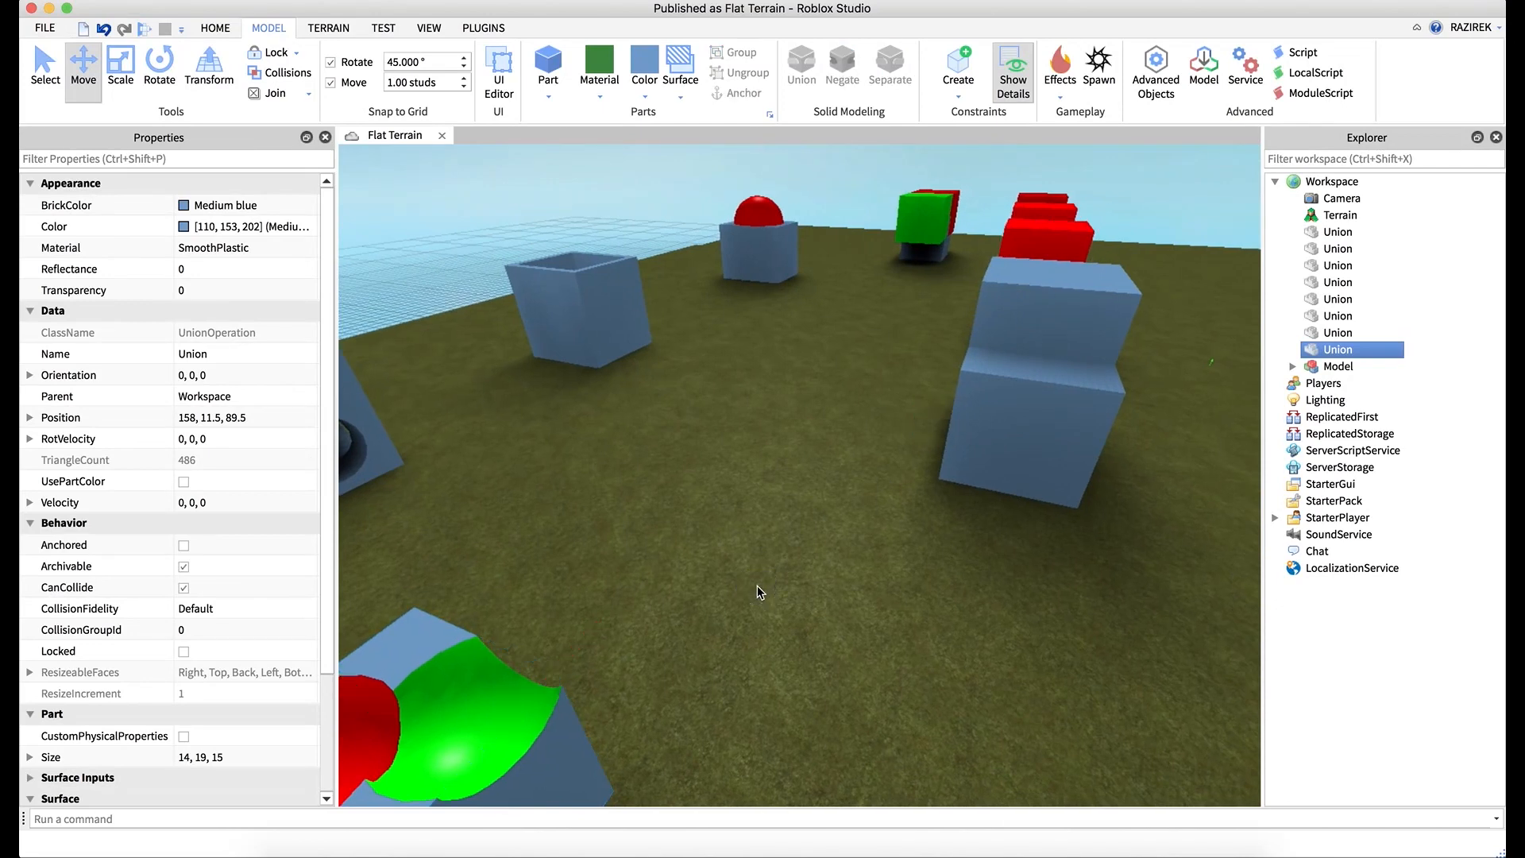
right_click_drag(759, 582, 781, 563)
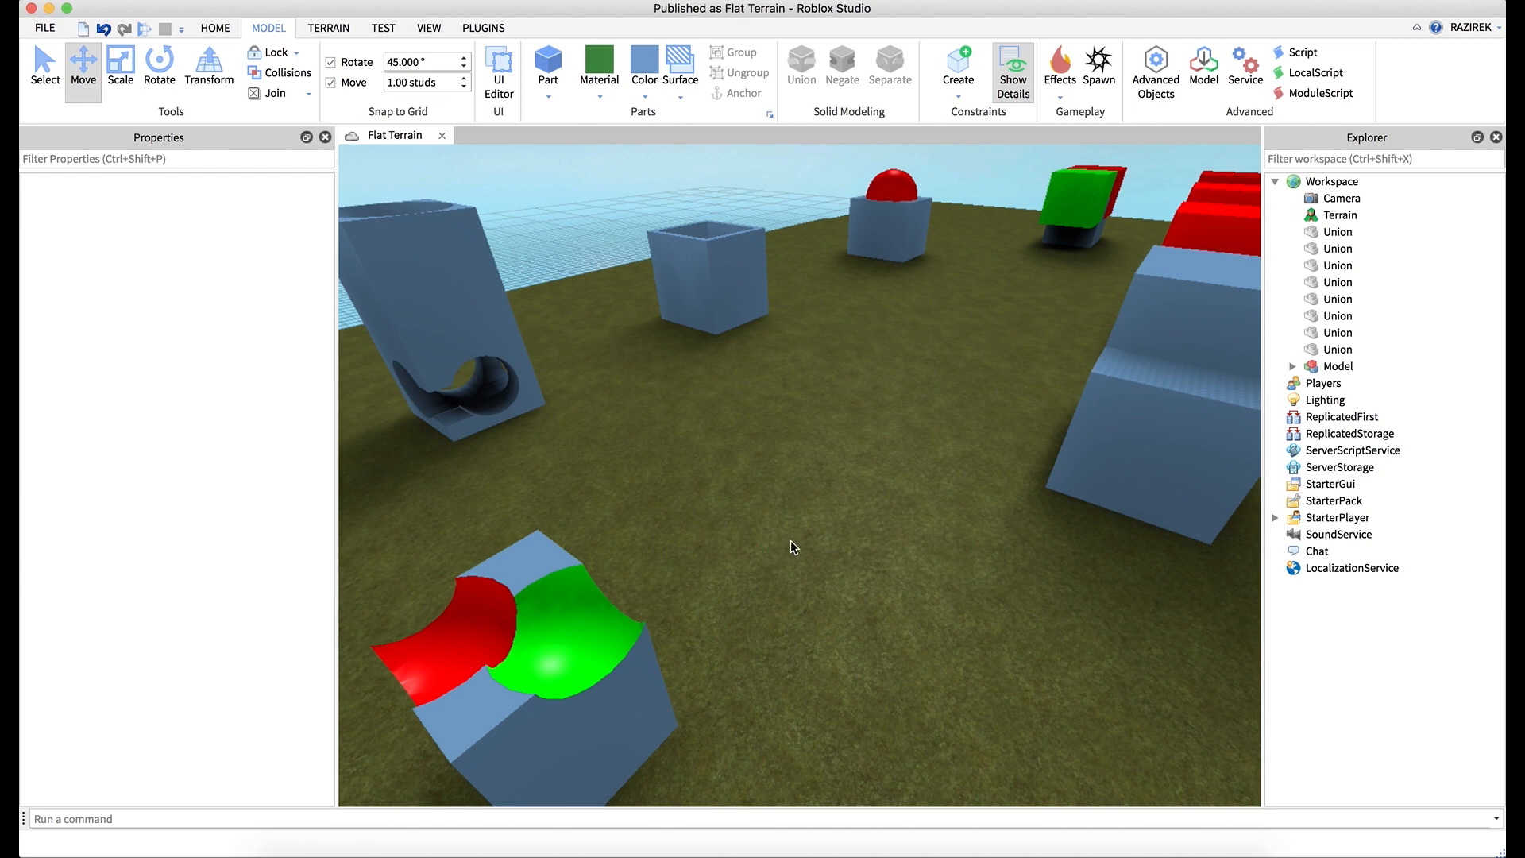